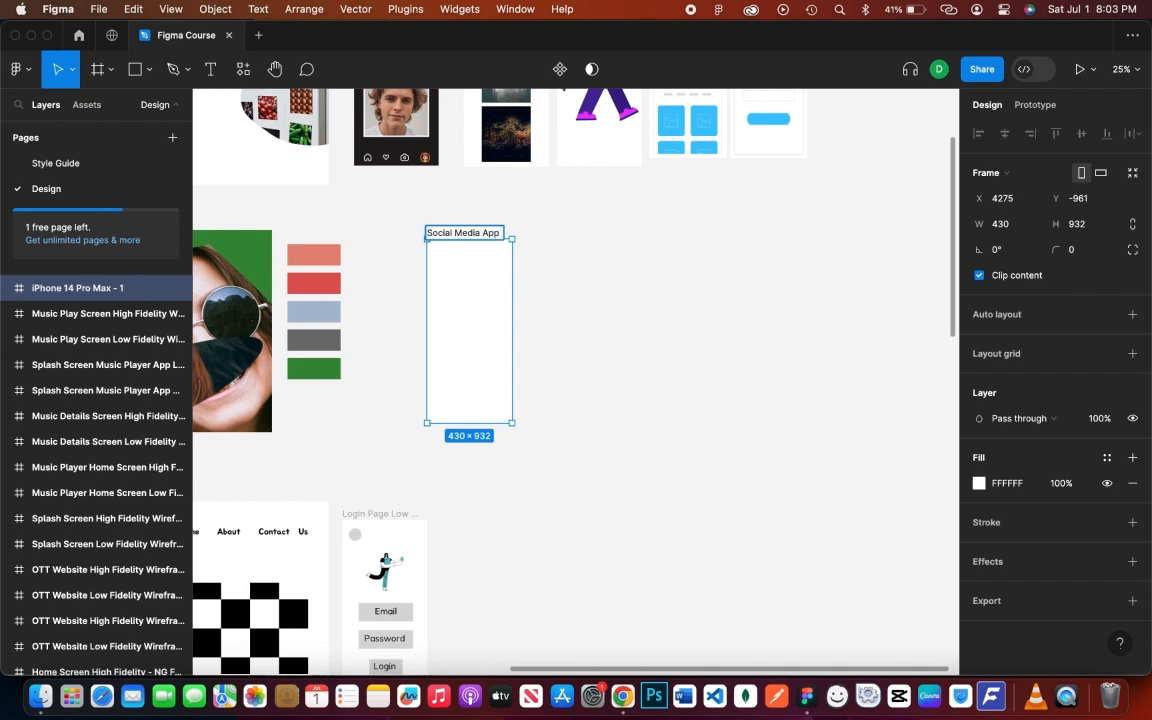
# - Rename the 430×932 frame to 'Social Media App Low Fidelity Wireframe' and zoom in on it
pyautogui.write('Low')
pyautogui.write(' Fidelity Wireframe')
pyautogui.press('Return')
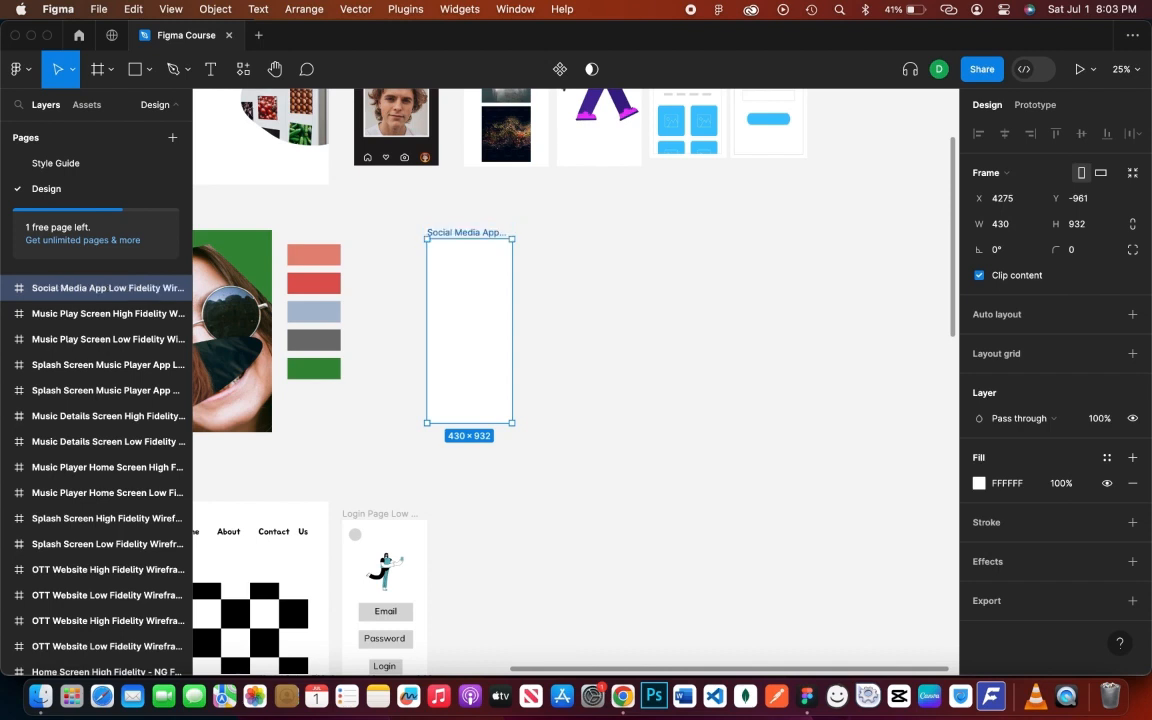
pyautogui.click(532, 275)
pyautogui.click(491, 298)
pyautogui.click(558, 330)
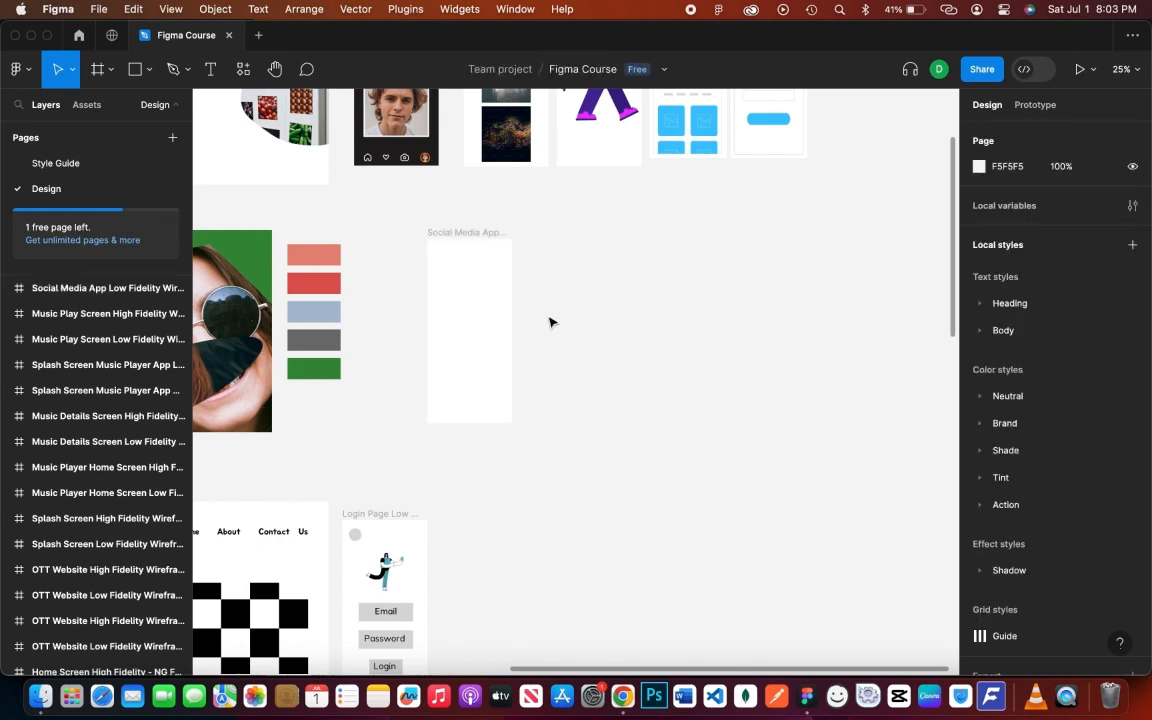
pyautogui.scroll(5, 463, 321)
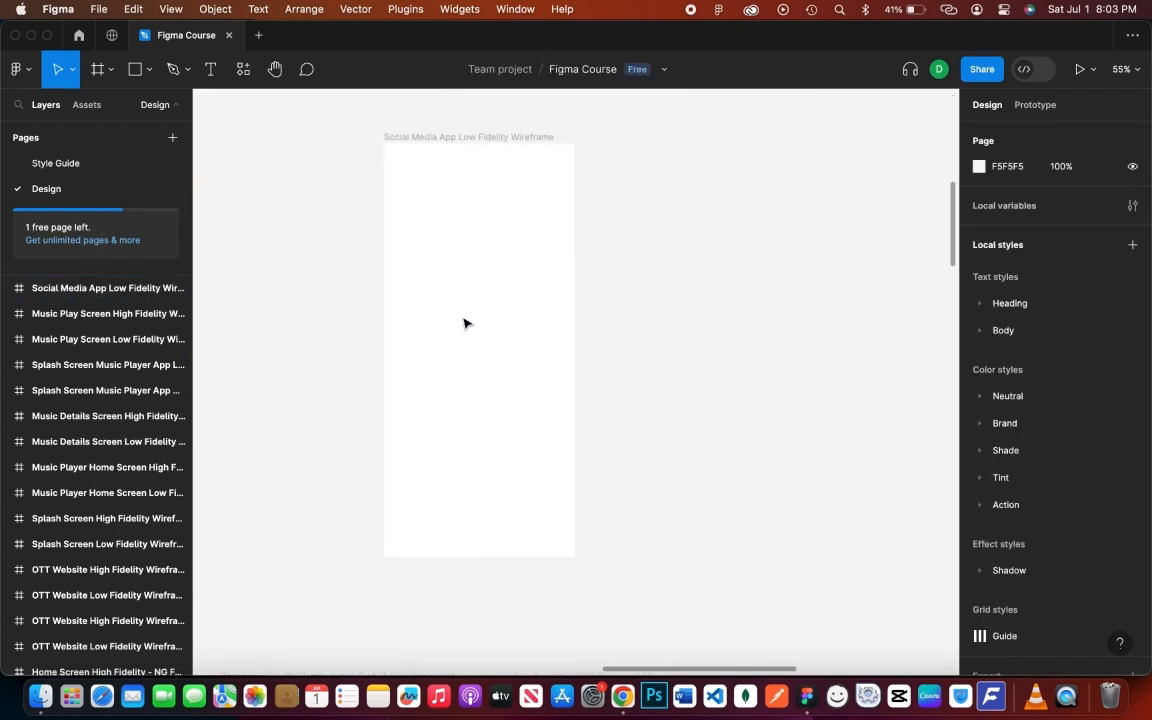
pyautogui.scroll(2, 463, 323)
pyautogui.scroll(1, 527, 342)
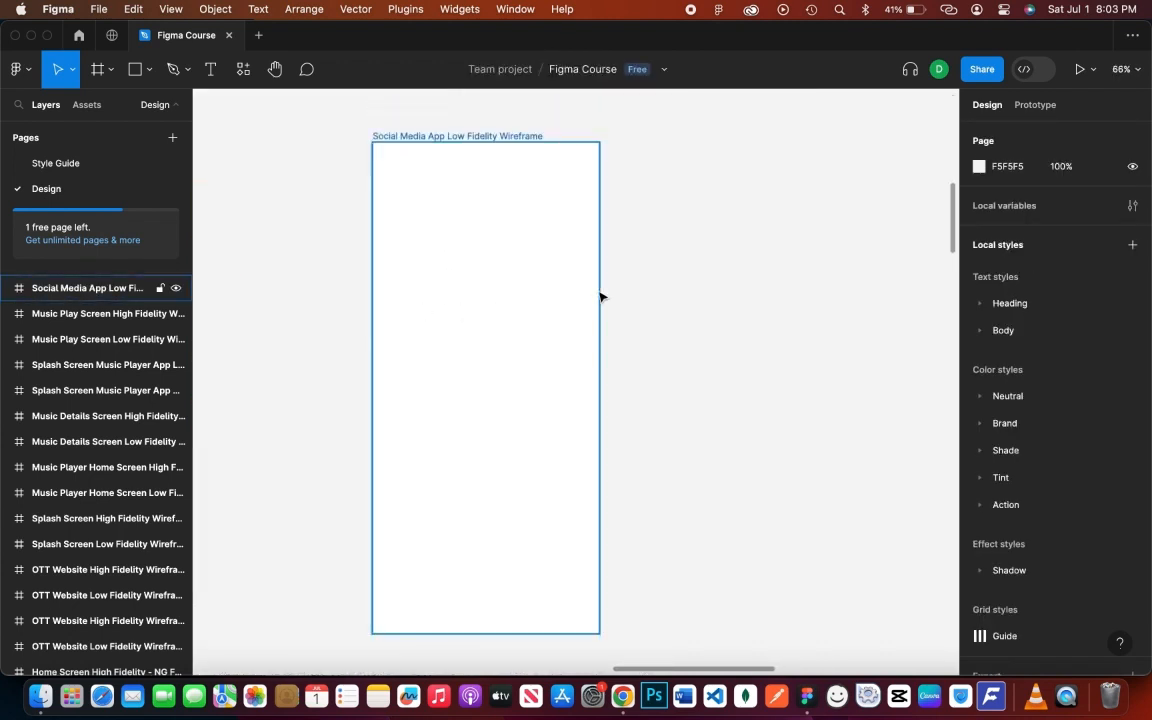
pyautogui.hscroll(5, 506, 291)
# - Insert a Feather Icons arrow-left icon at 45×45 in the frame's top-left corner
pyautogui.rightClick(567, 281)
pyautogui.moveTo(633, 414)
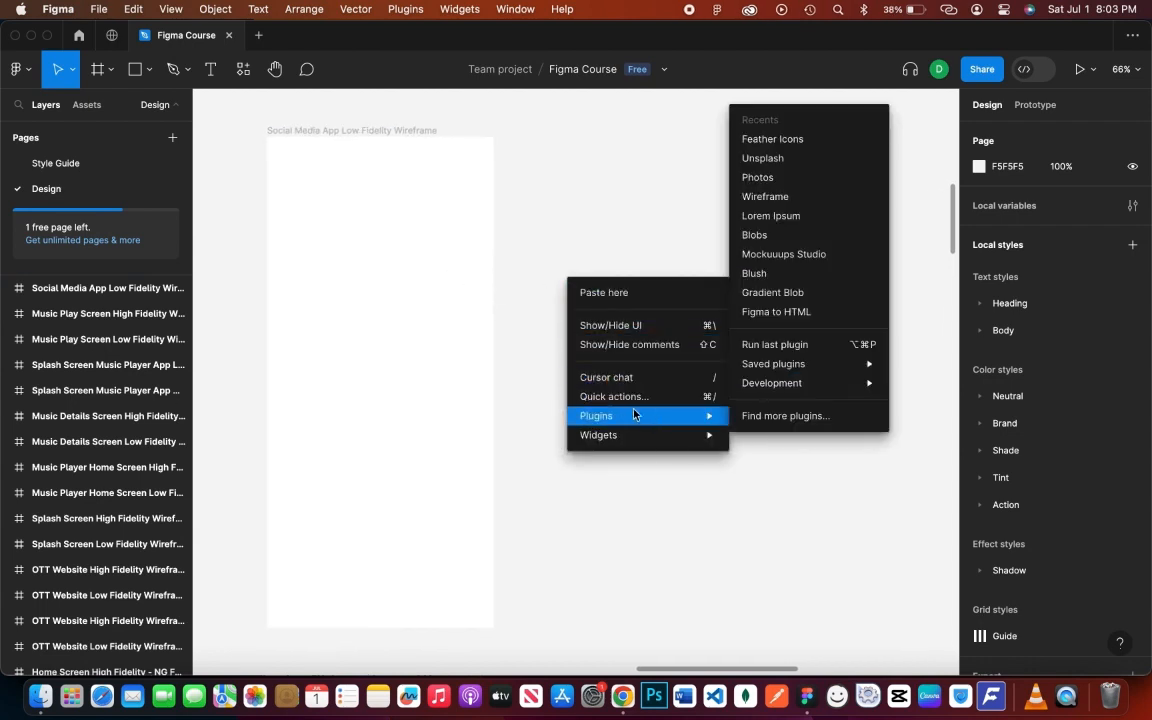
pyautogui.click(779, 146)
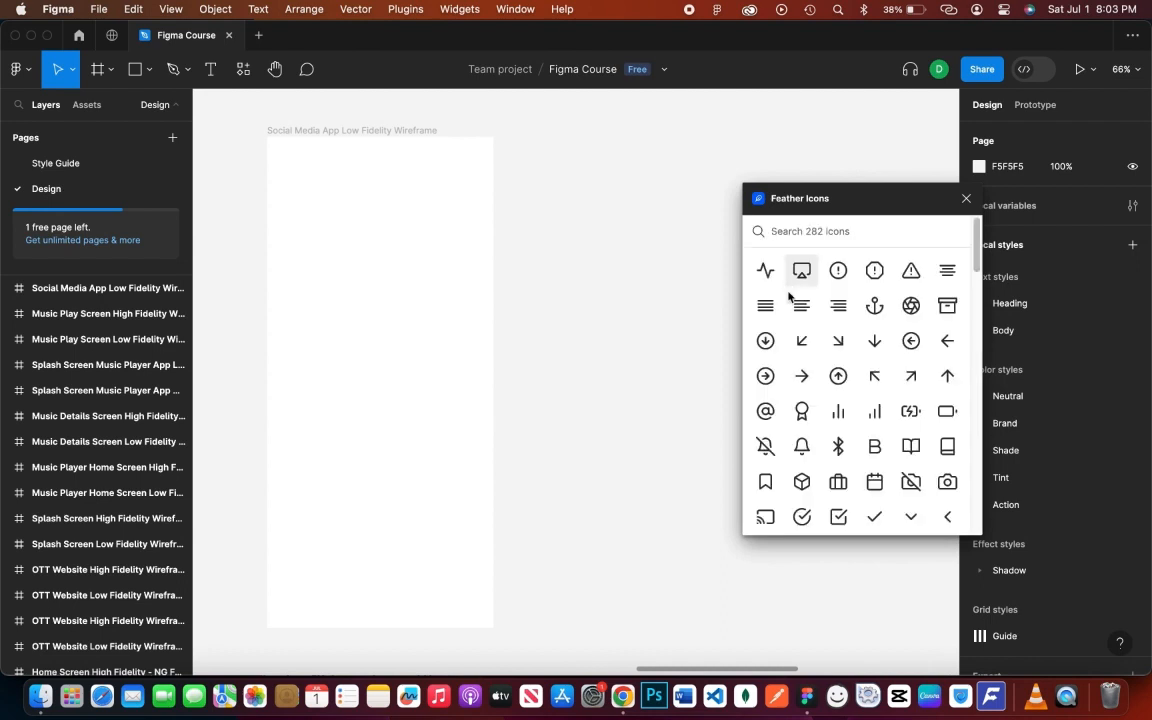
pyautogui.click(945, 342)
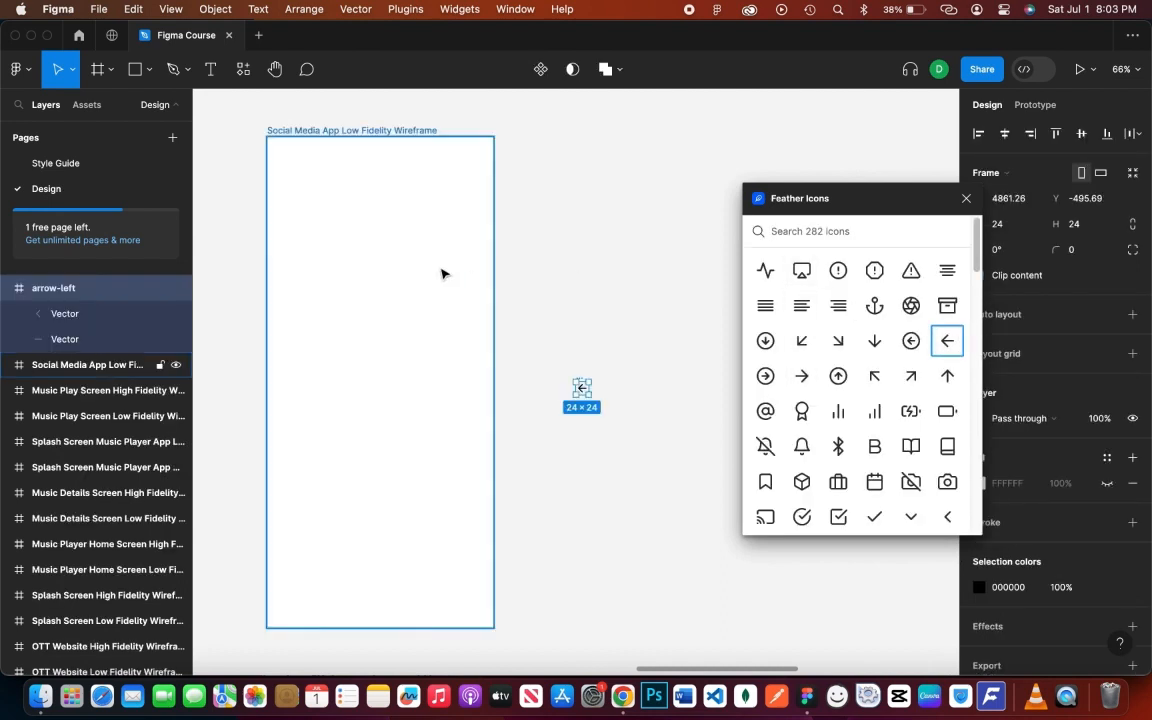
pyautogui.click(588, 398)
pyautogui.click(581, 391)
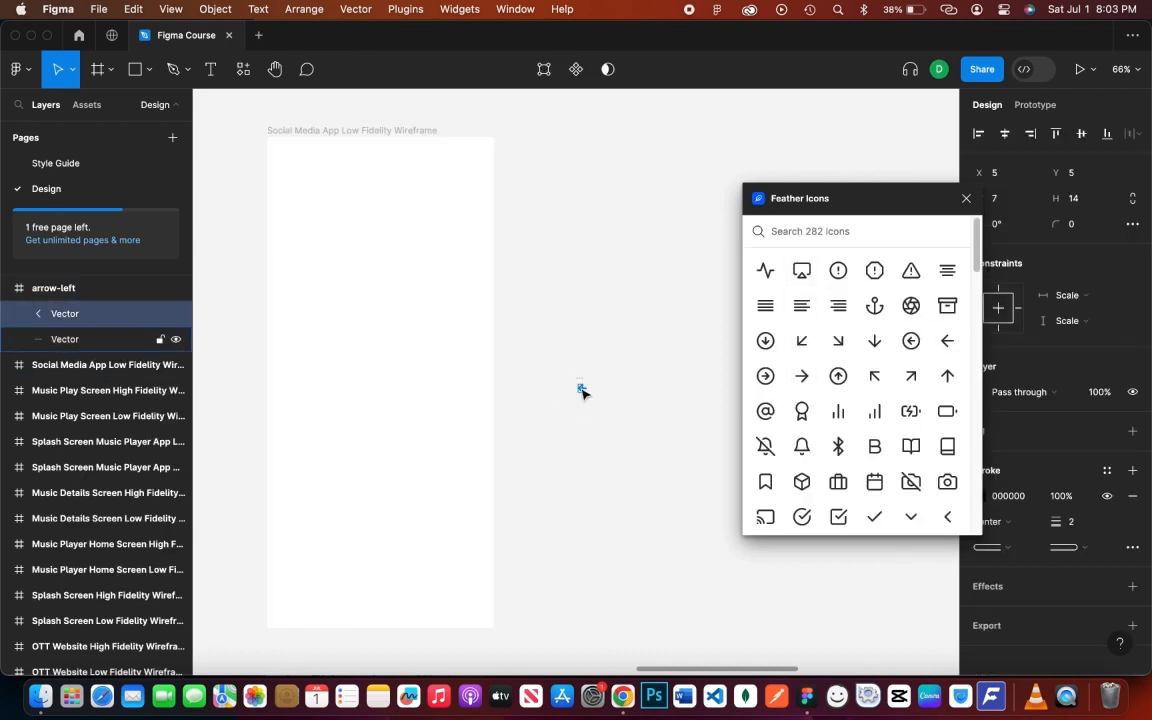
pyautogui.click(105, 293)
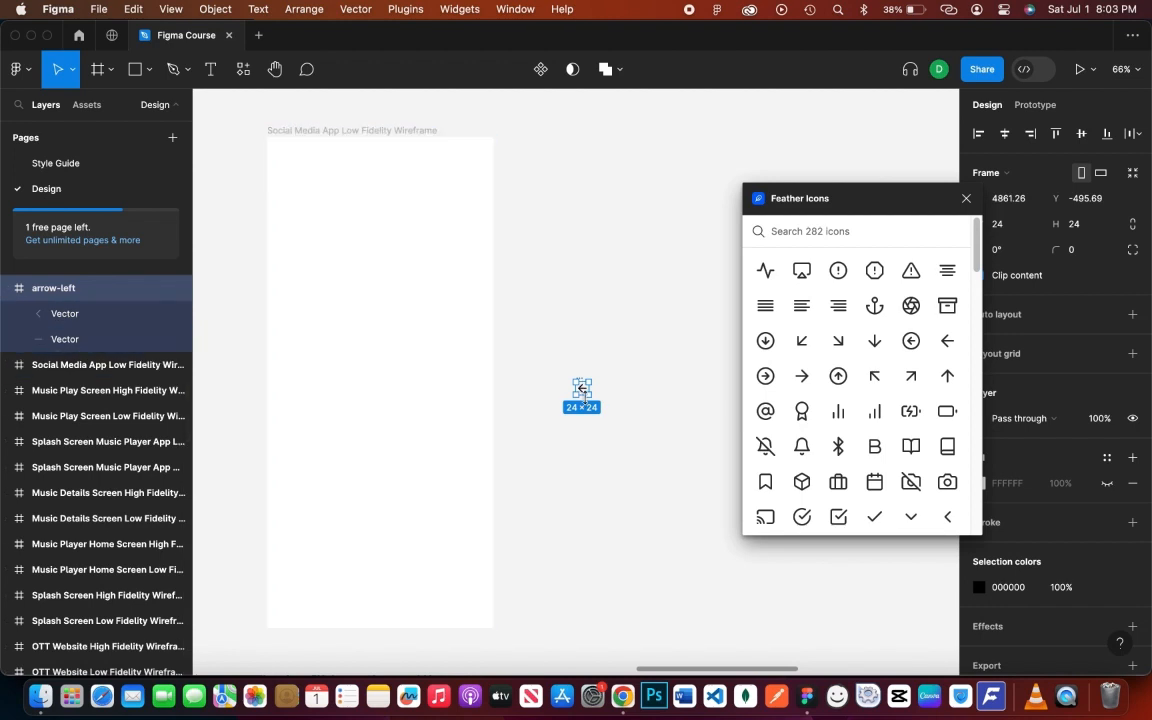
pyautogui.moveTo(589, 395); pyautogui.dragTo(291, 166)
pyautogui.click(463, 287)
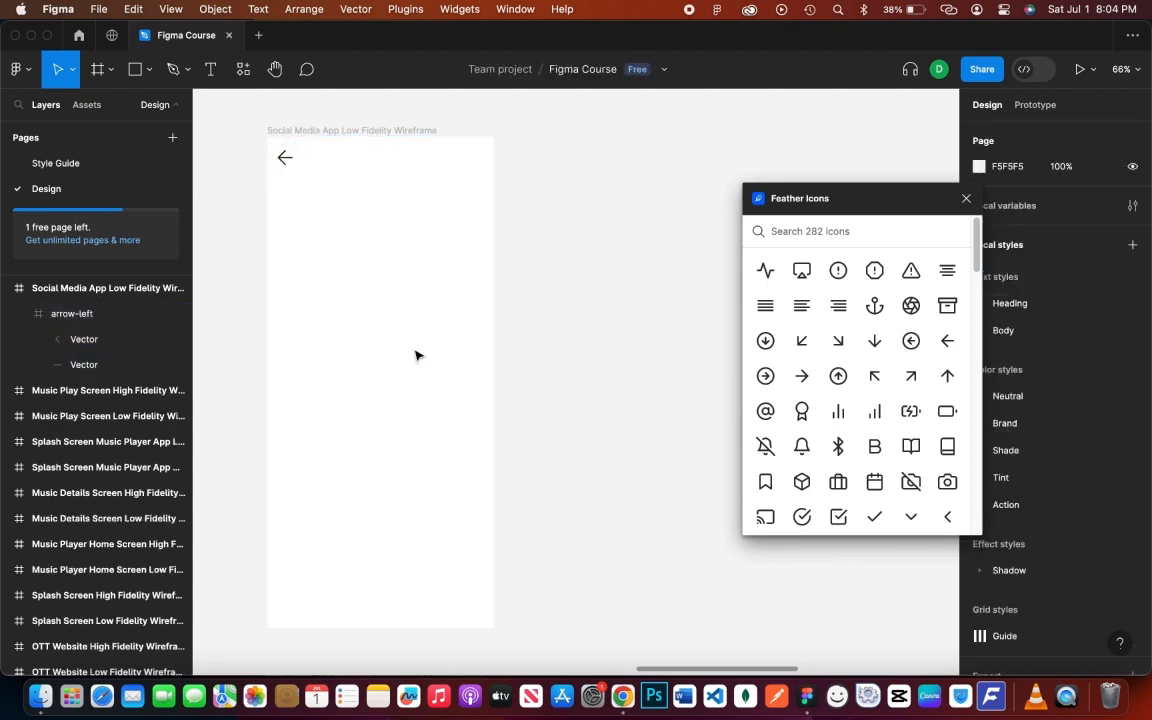
# - Place the Feather Icons user-plus icon at the frame's top-right
pyautogui.click(836, 232)
pyautogui.write('user')
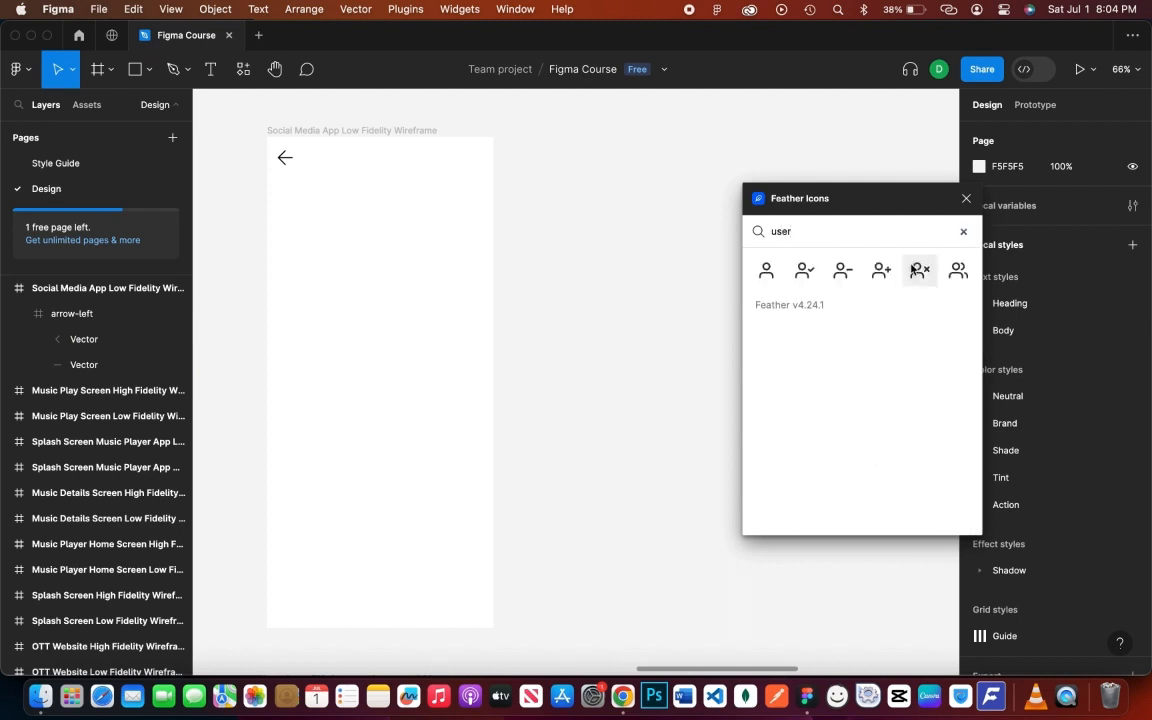
pyautogui.moveTo(881, 270); pyautogui.dragTo(480, 168)
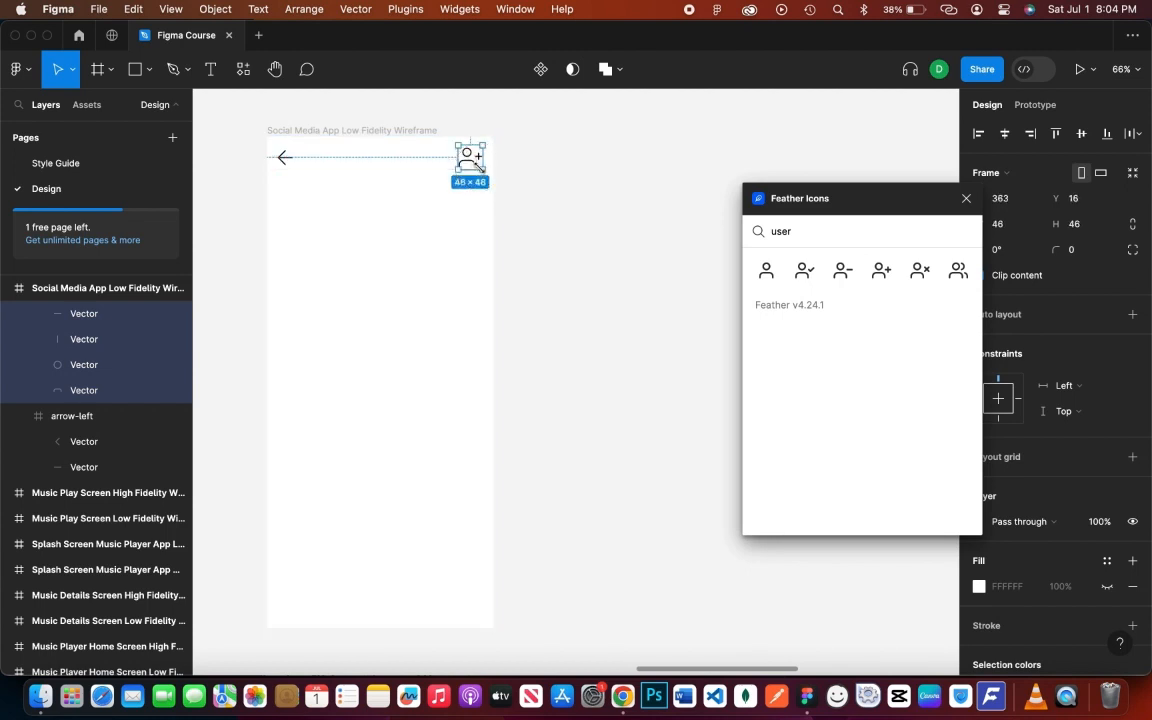
pyautogui.click(553, 168)
# - Add a bold 'Messages' title centred in the header row
pyautogui.press('t')
pyautogui.click(322, 203)
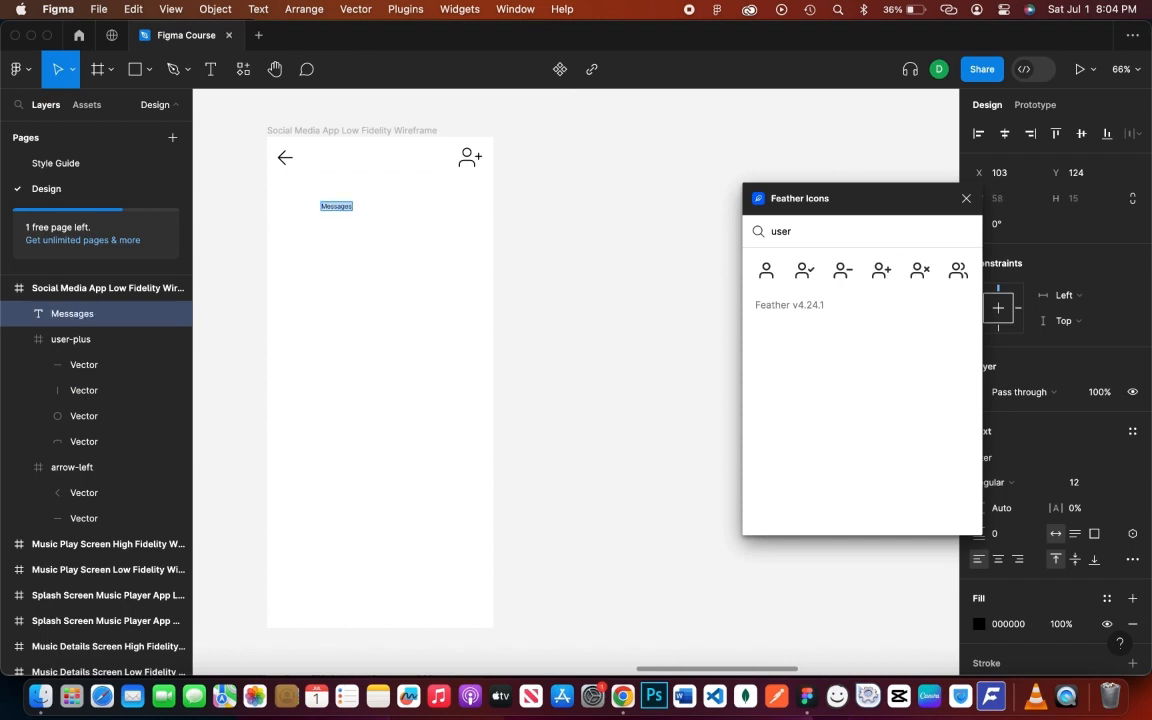
pyautogui.press('super+b')
pyautogui.press('Escape')
pyautogui.moveTo(355, 232); pyautogui.dragTo(382, 164)
pyautogui.click(566, 255)
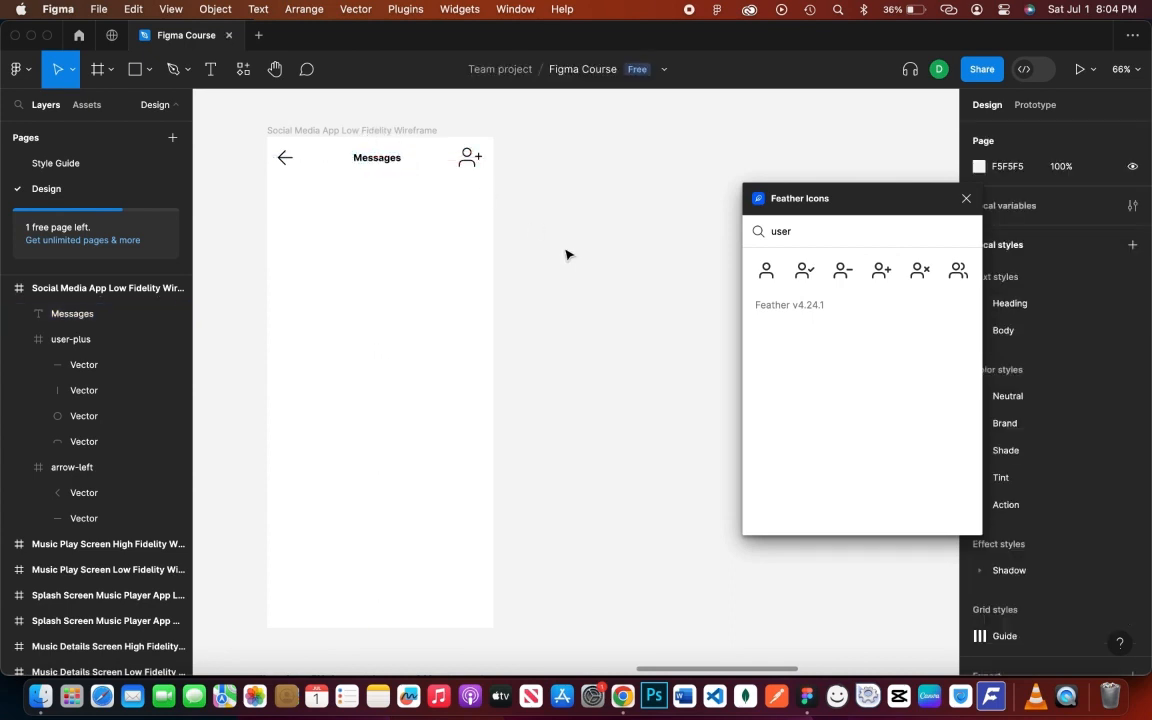
pyautogui.press('t')
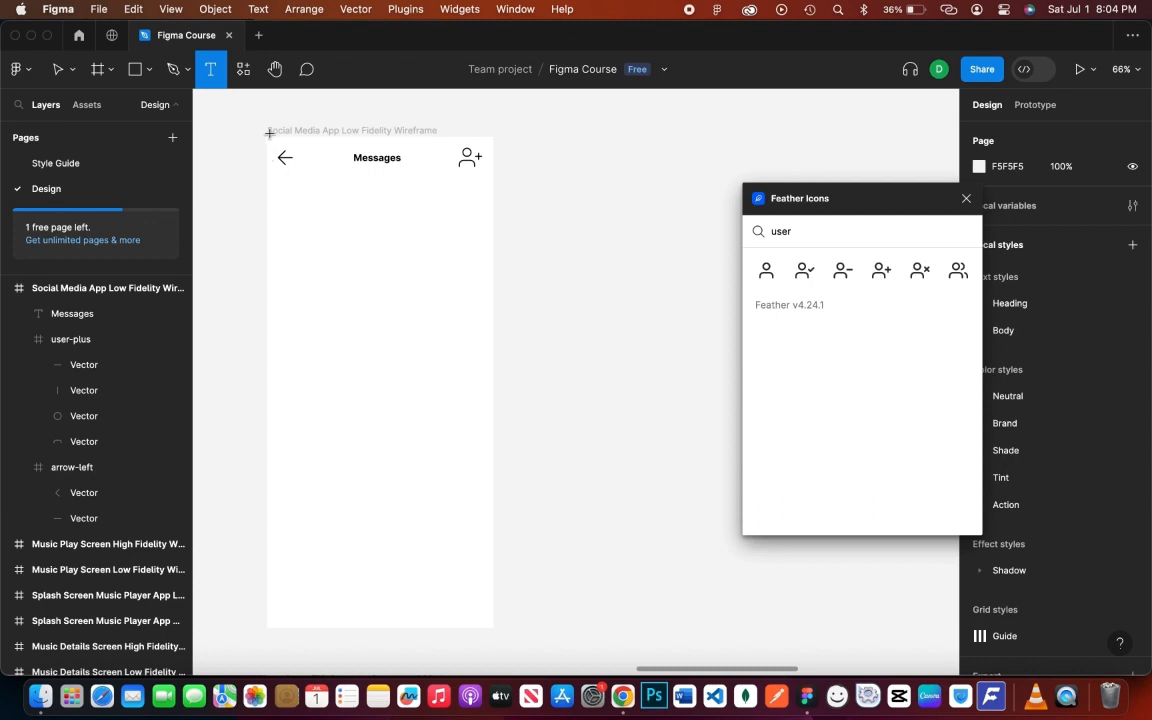
pyautogui.moveTo(267, 137); pyautogui.dragTo(492, 170)
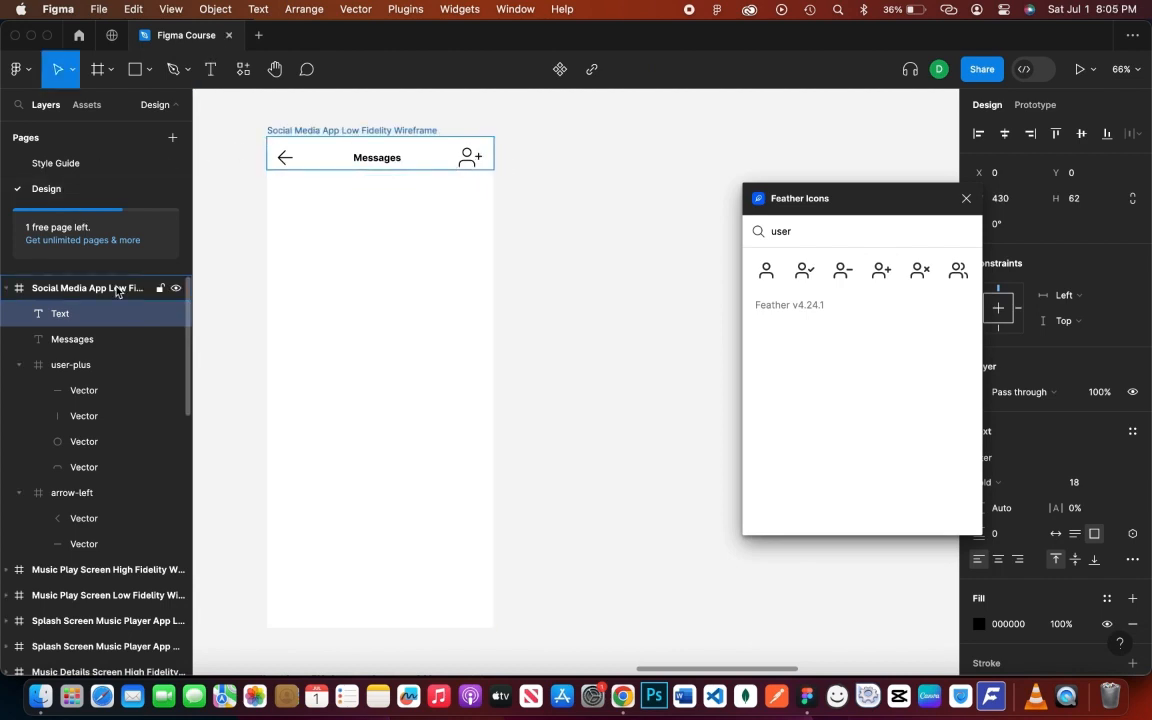
pyautogui.click(376, 438)
# - Draw a grey 430×77 rectangle across the top of the frame
pyautogui.press('r')
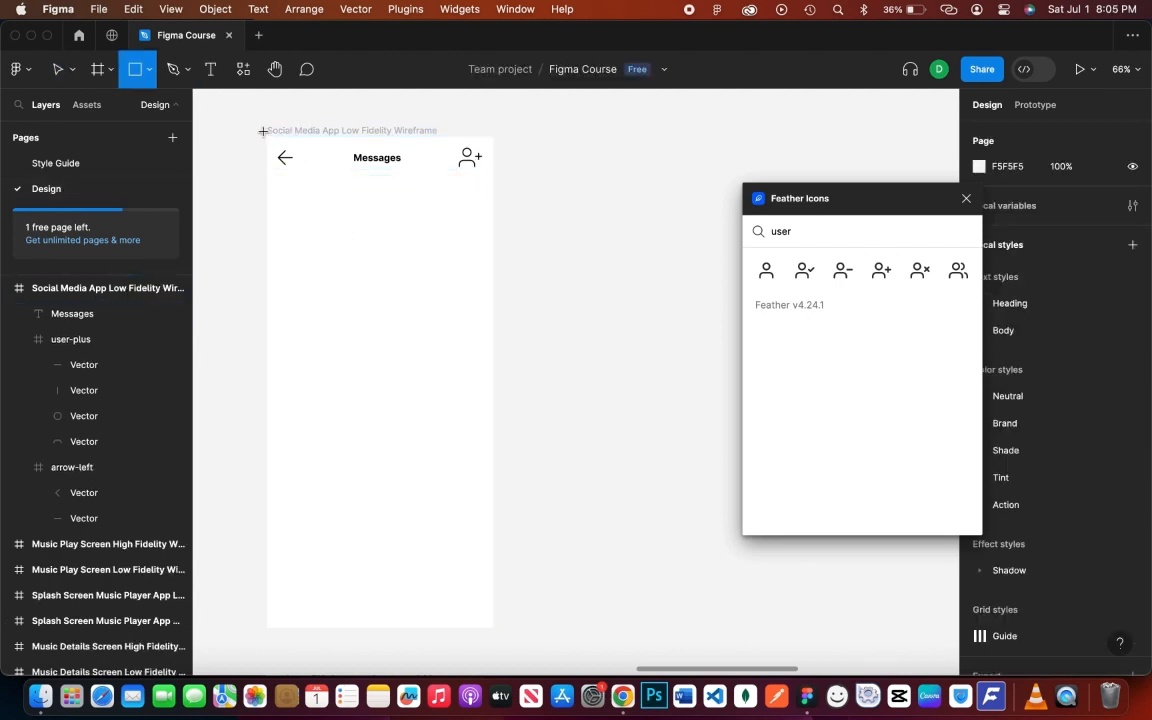
pyautogui.moveTo(269, 140); pyautogui.dragTo(329, 176)
pyautogui.press('Delete')
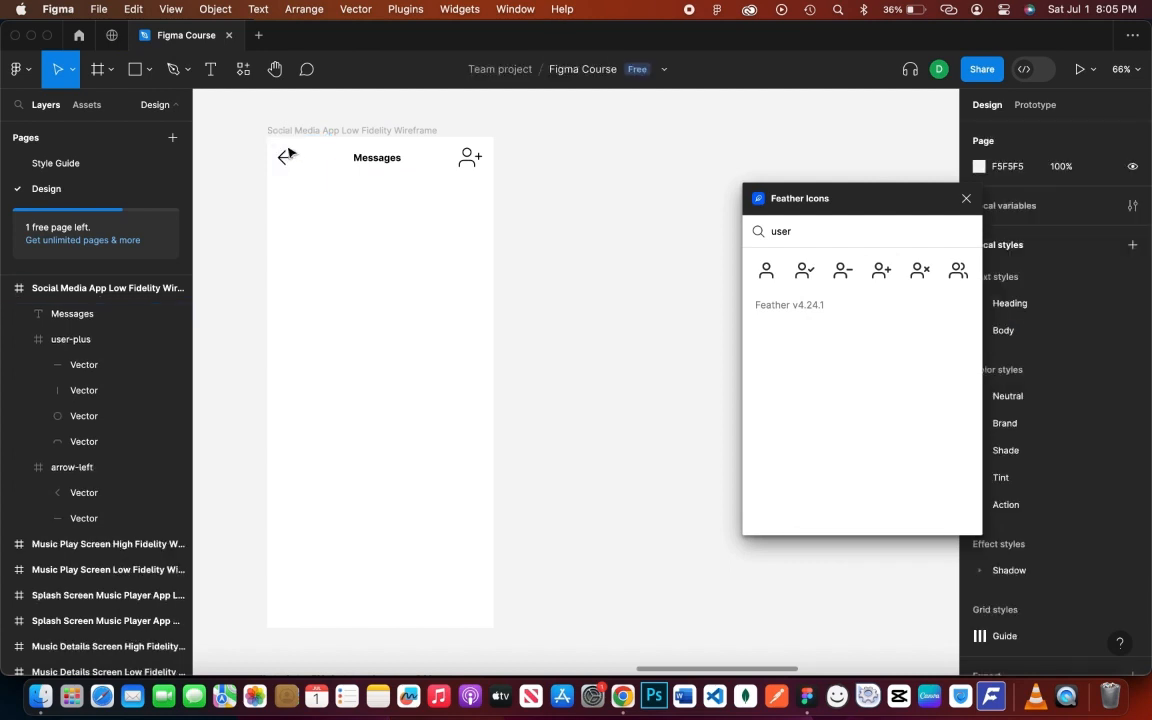
pyautogui.moveTo(270, 143); pyautogui.dragTo(415, 182)
pyautogui.press('super+z')
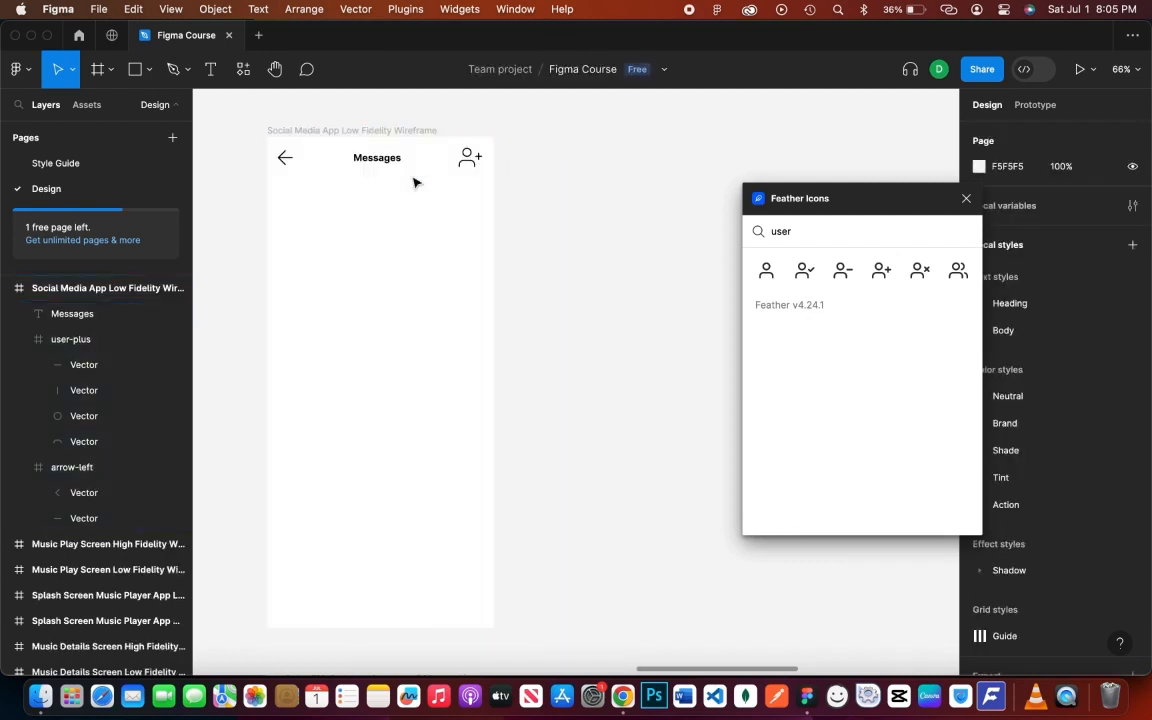
pyautogui.press('r')
pyautogui.moveTo(267, 137); pyautogui.dragTo(493, 180)
pyautogui.click(266, 149)
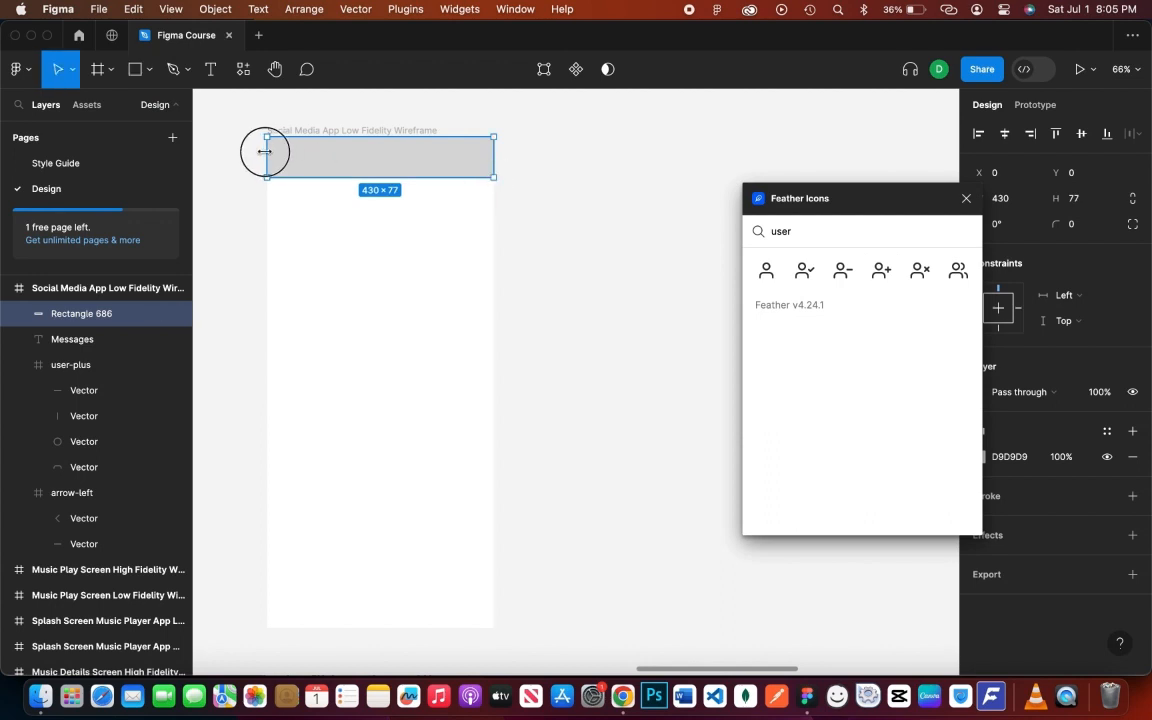
# - Move the rectangle behind the back arrow, Messages title and add-user icon in the layer order
pyautogui.click(19, 364)
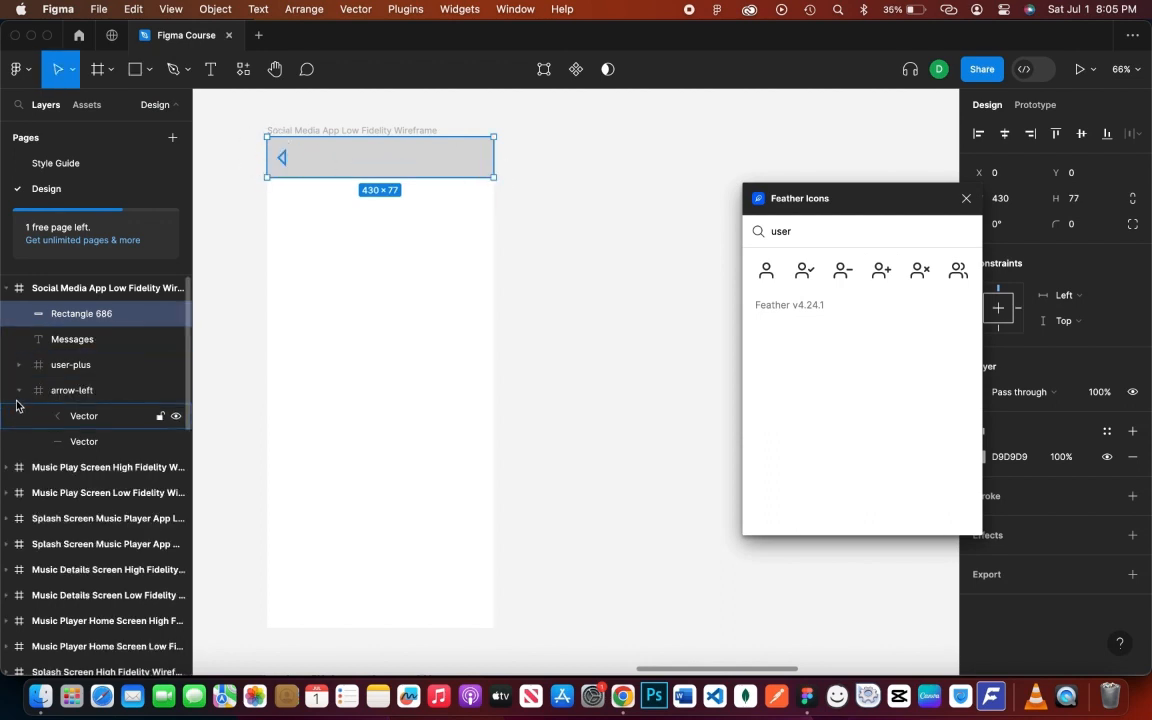
pyautogui.click(18, 390)
pyautogui.moveTo(90, 313); pyautogui.dragTo(100, 398)
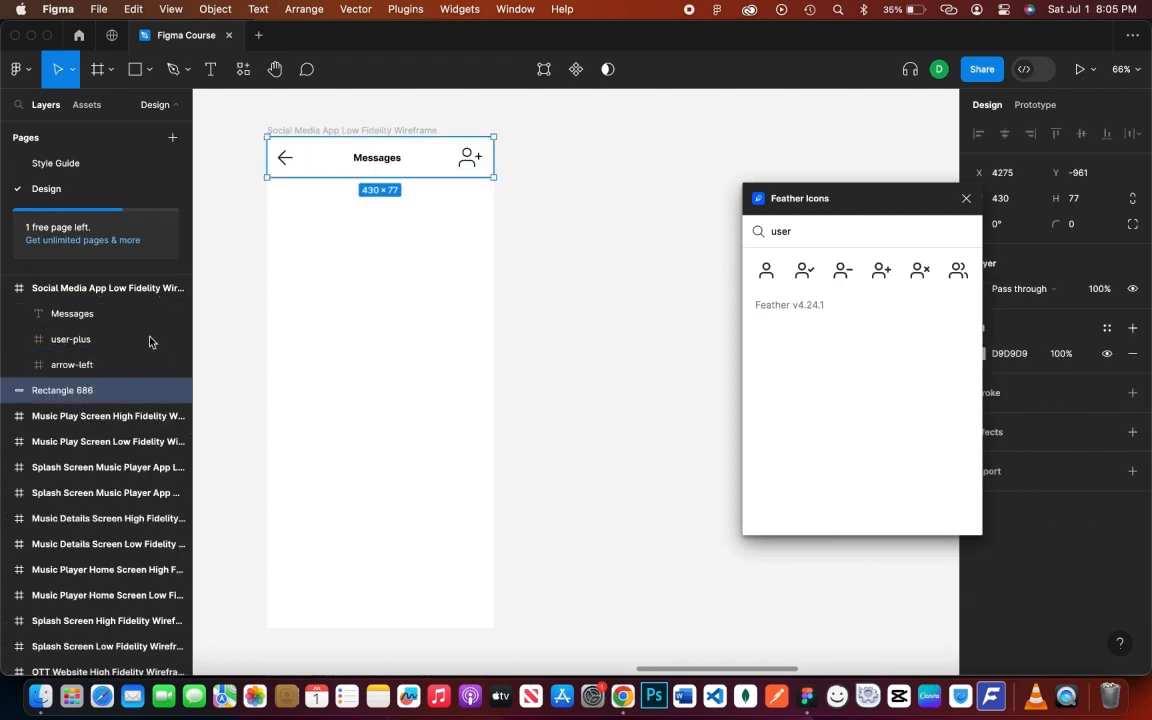
pyautogui.moveTo(900, 200); pyautogui.dragTo(868, 197)
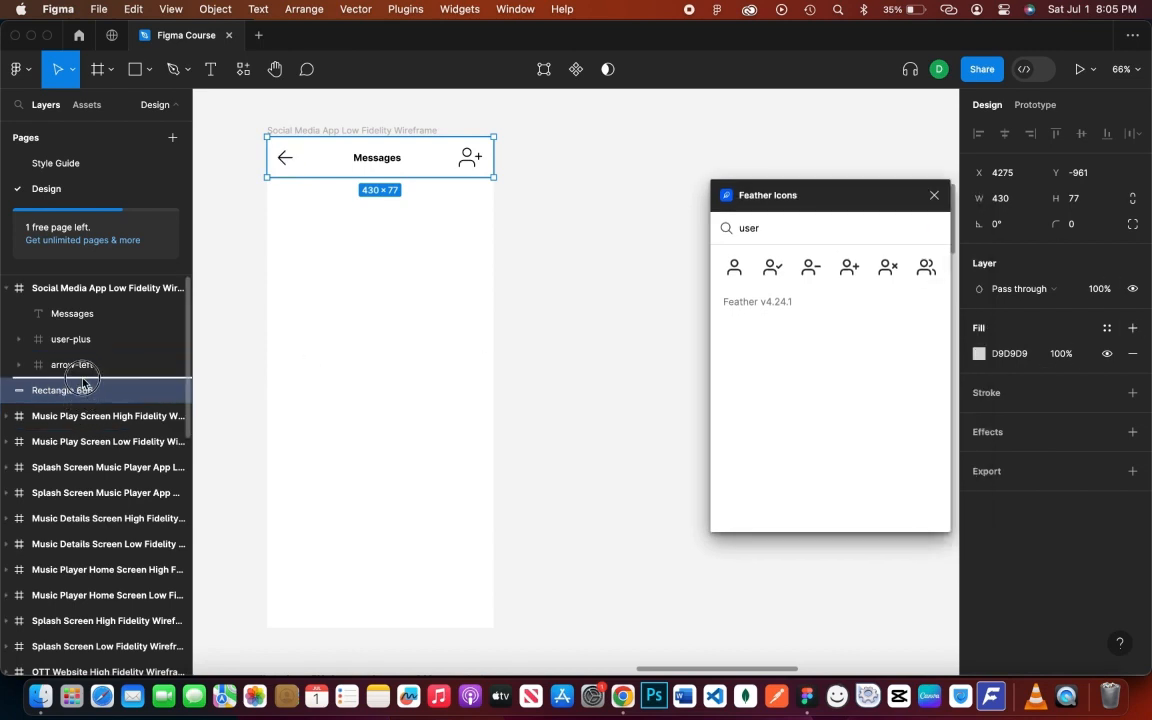
pyautogui.moveTo(82, 383)
pyautogui.mouseDown()
pyautogui.moveTo(84, 333)
pyautogui.moveTo(87, 392)
pyautogui.mouseUp()
pyautogui.click(591, 407)
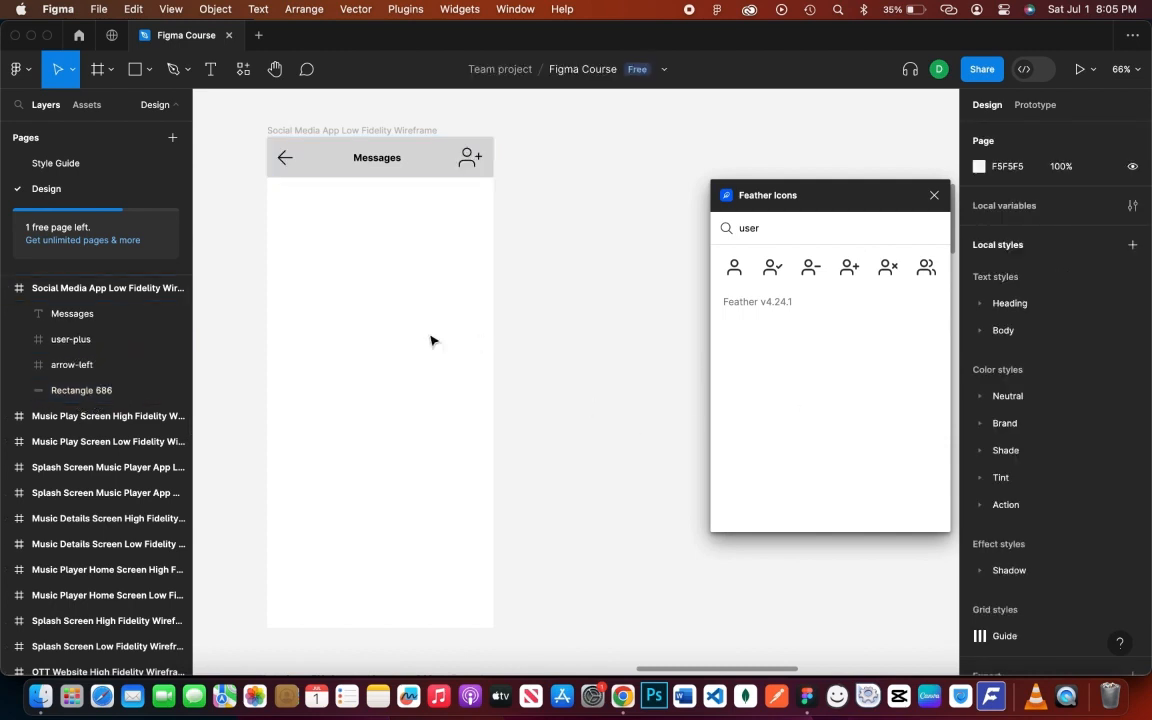
# - Add a bold Montserrat 21 'ONLINE USERS' label just below the header at the left edge
pyautogui.press('t')
pyautogui.click(277, 236)
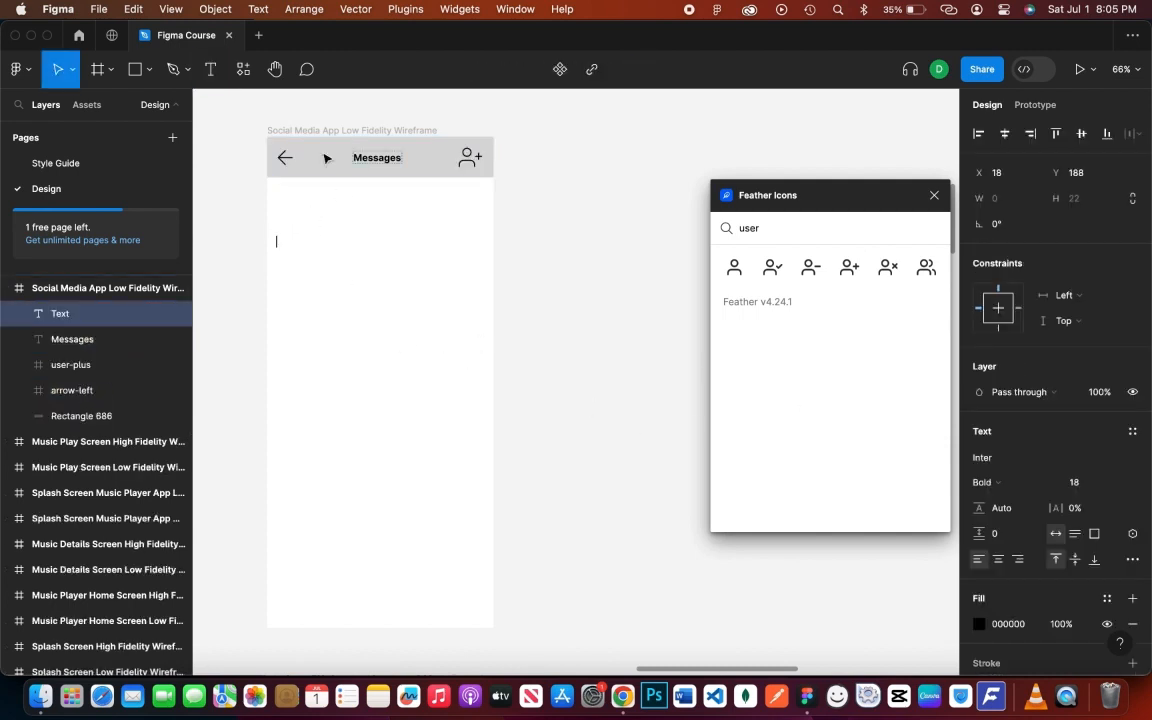
pyautogui.click(984, 457)
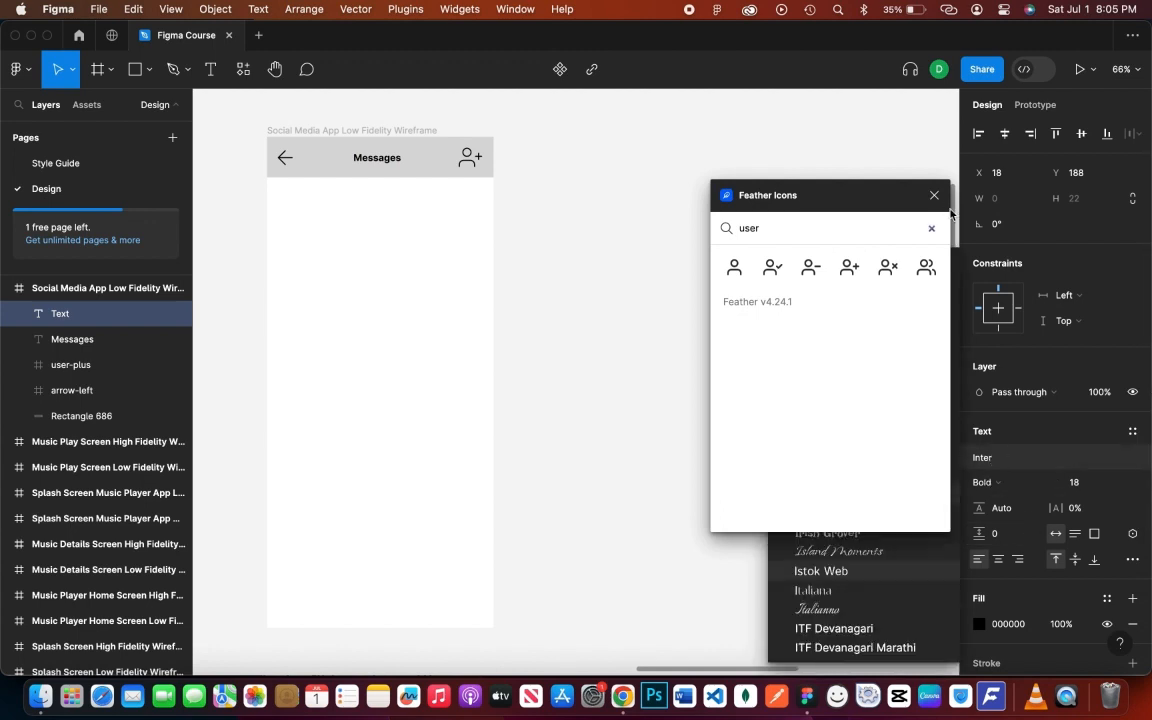
pyautogui.moveTo(759, 205); pyautogui.dragTo(562, 243)
pyautogui.click(803, 296)
pyautogui.write('mont')
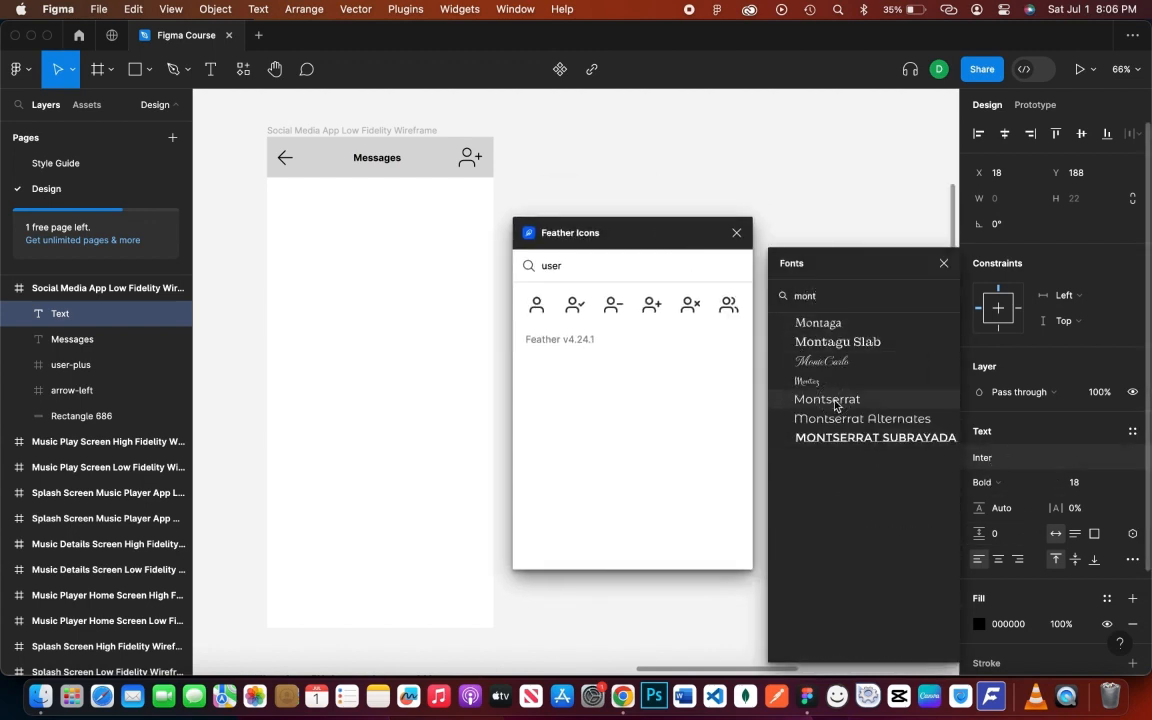
pyautogui.click(835, 400)
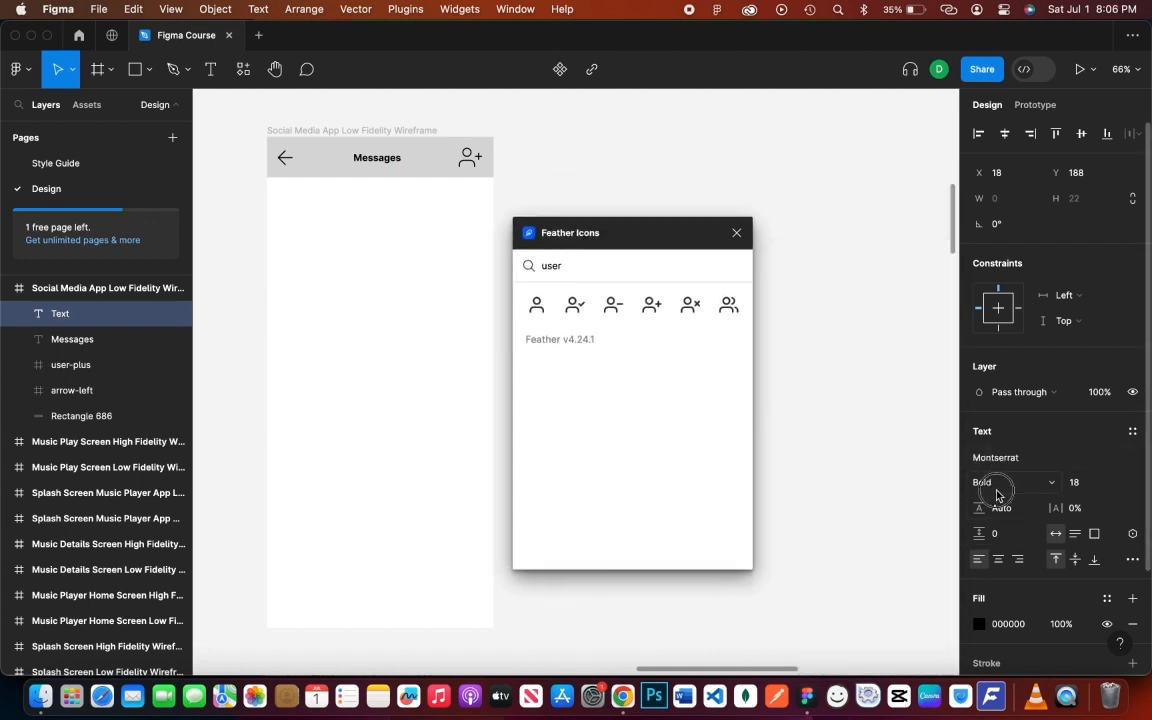
pyautogui.write('O')
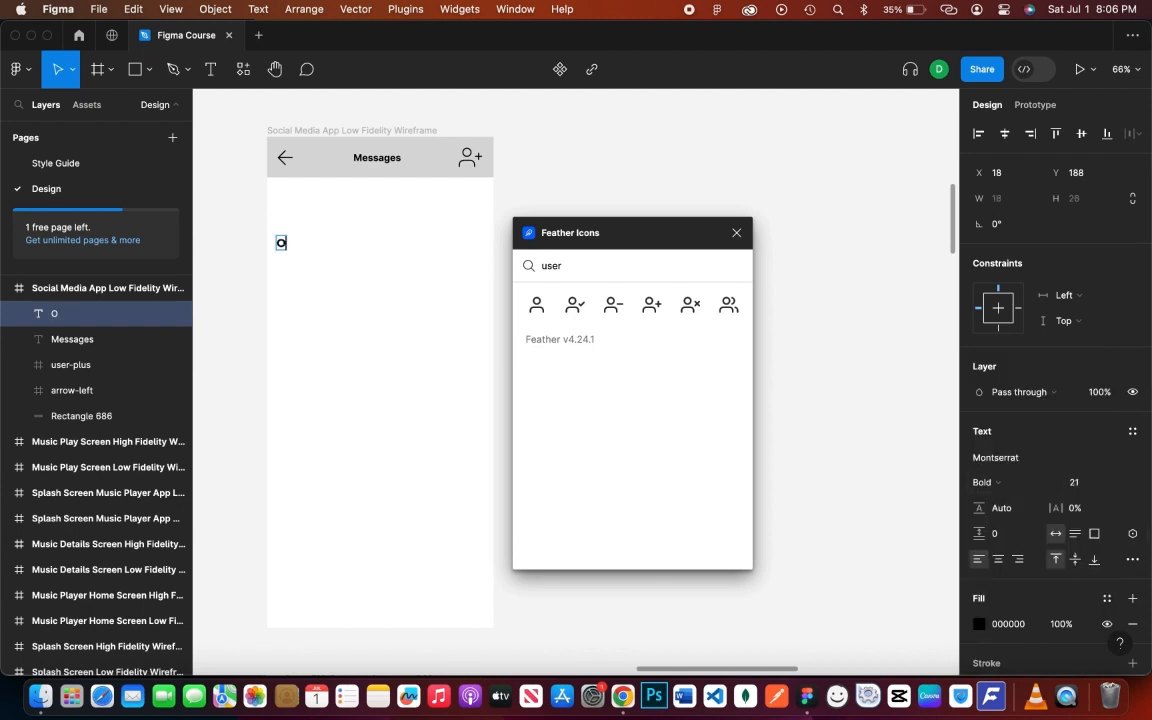
pyautogui.write('NLINE USERS')
pyautogui.press('Escape')
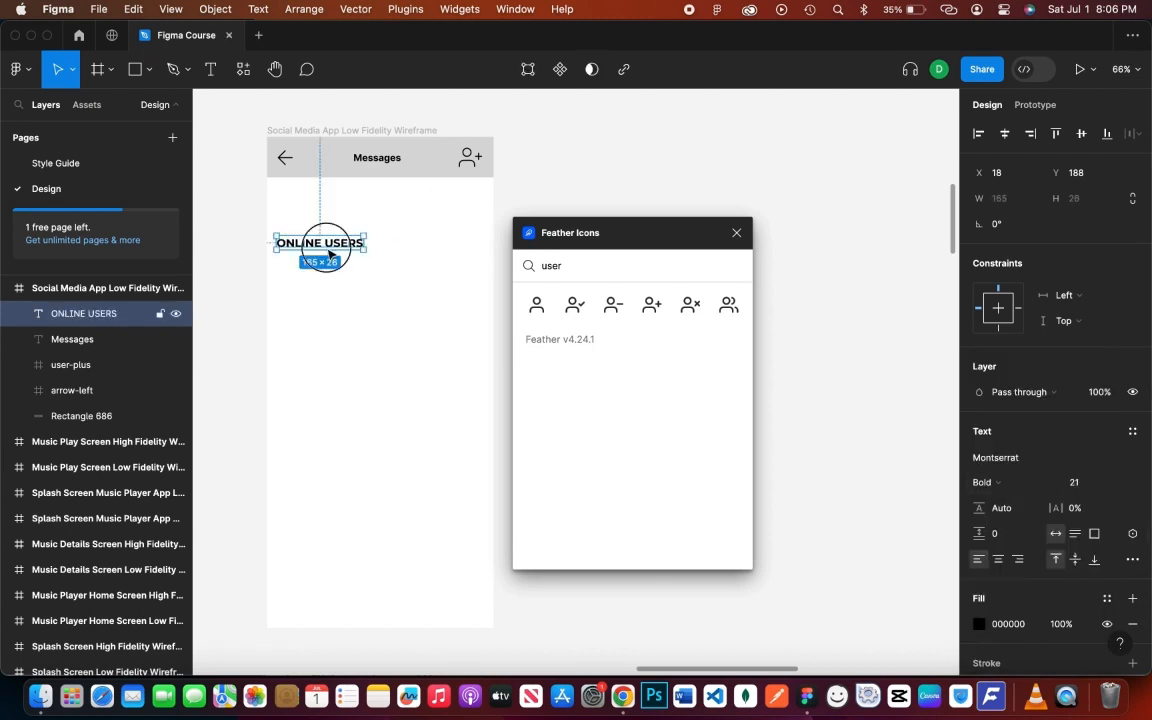
pyautogui.moveTo(303, 249); pyautogui.dragTo(326, 204)
pyautogui.click(582, 192)
pyautogui.moveTo(577, 245); pyautogui.dragTo(761, 243)
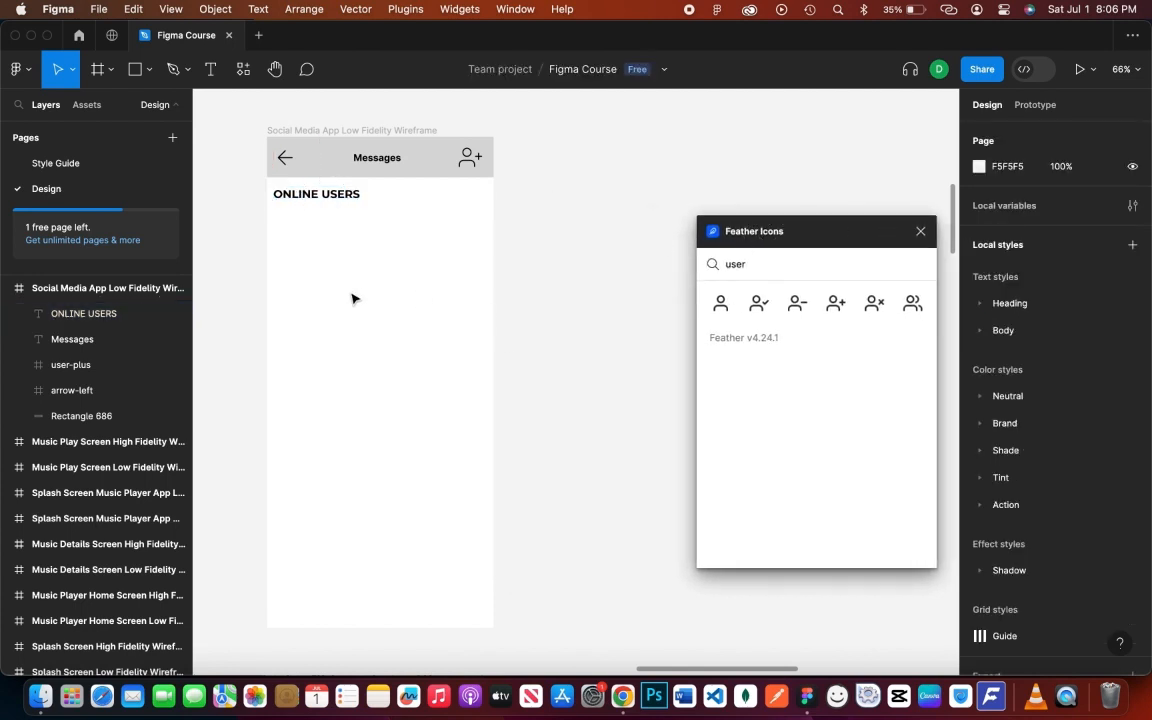
# - Draw a 54×54 circle under ONLINE USERS and duplicate it into a row
pyautogui.press('o')
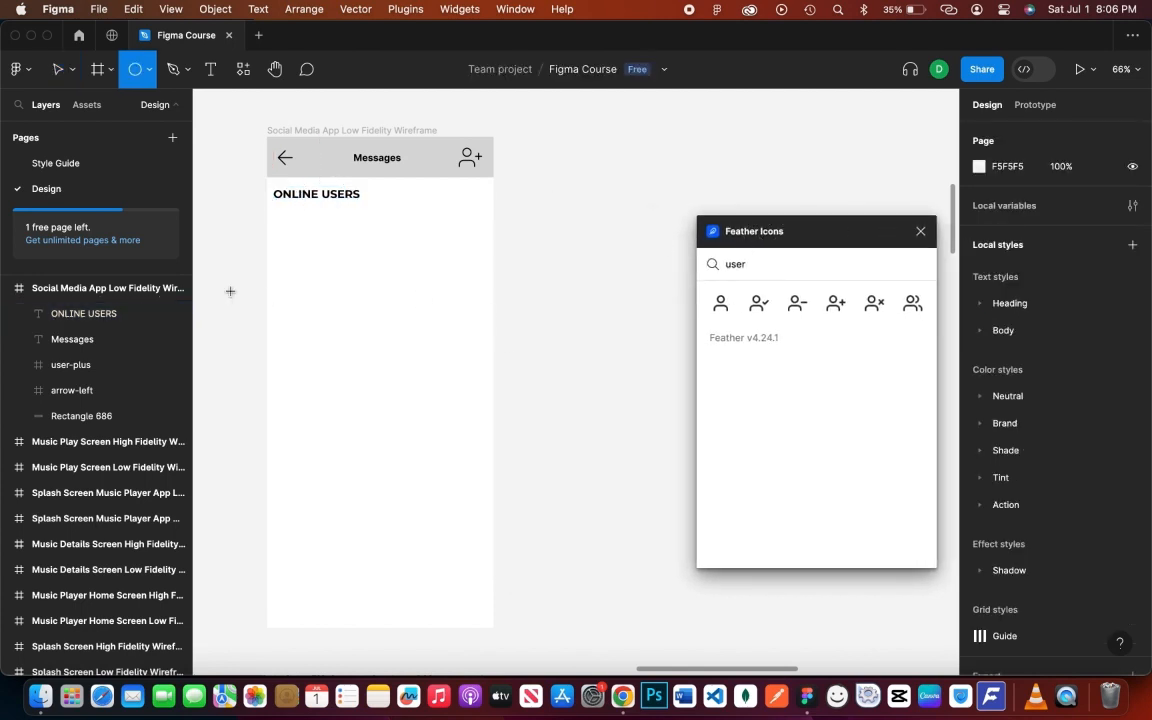
pyautogui.moveTo(279, 214)
pyautogui.mouseDown()
pyautogui.moveTo(296, 237)
pyautogui.moveTo(288, 220)
pyautogui.moveTo(371, 228)
pyautogui.mouseUp()
pyautogui.moveTo(371, 228); pyautogui.dragTo(486, 227)
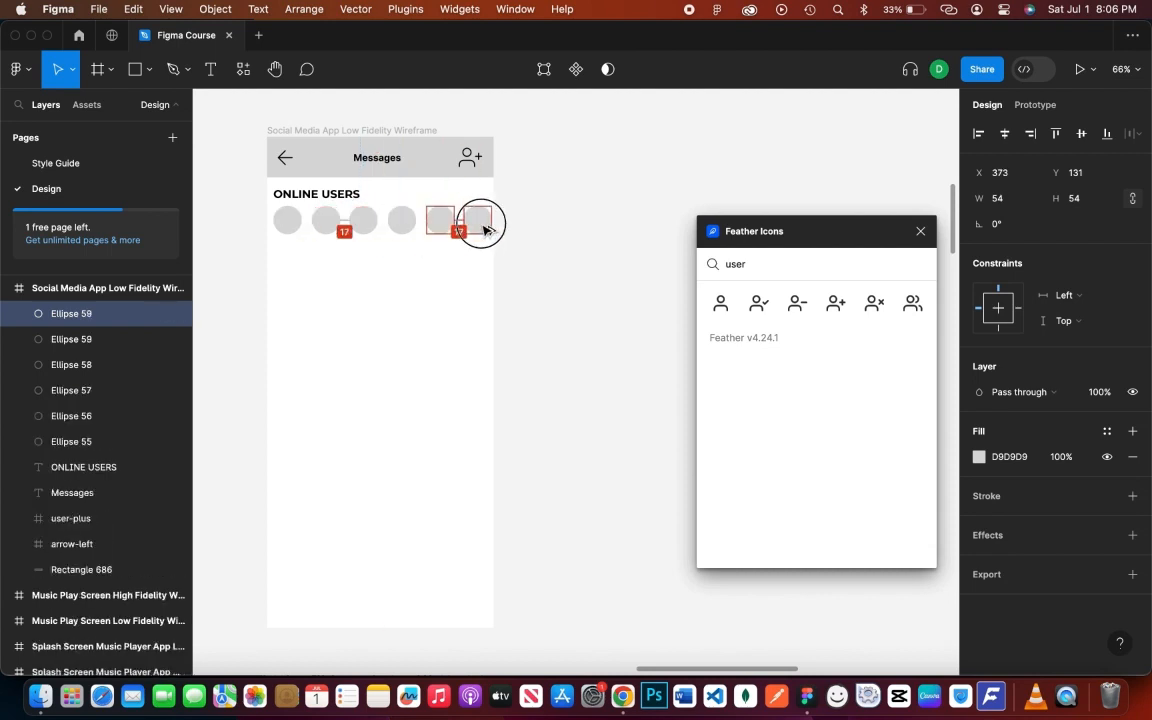
pyautogui.click(290, 222)
pyautogui.keyDown('shift'); pyautogui.click(481, 224); pyautogui.keyUp('shift')
pyautogui.click(1133, 133)
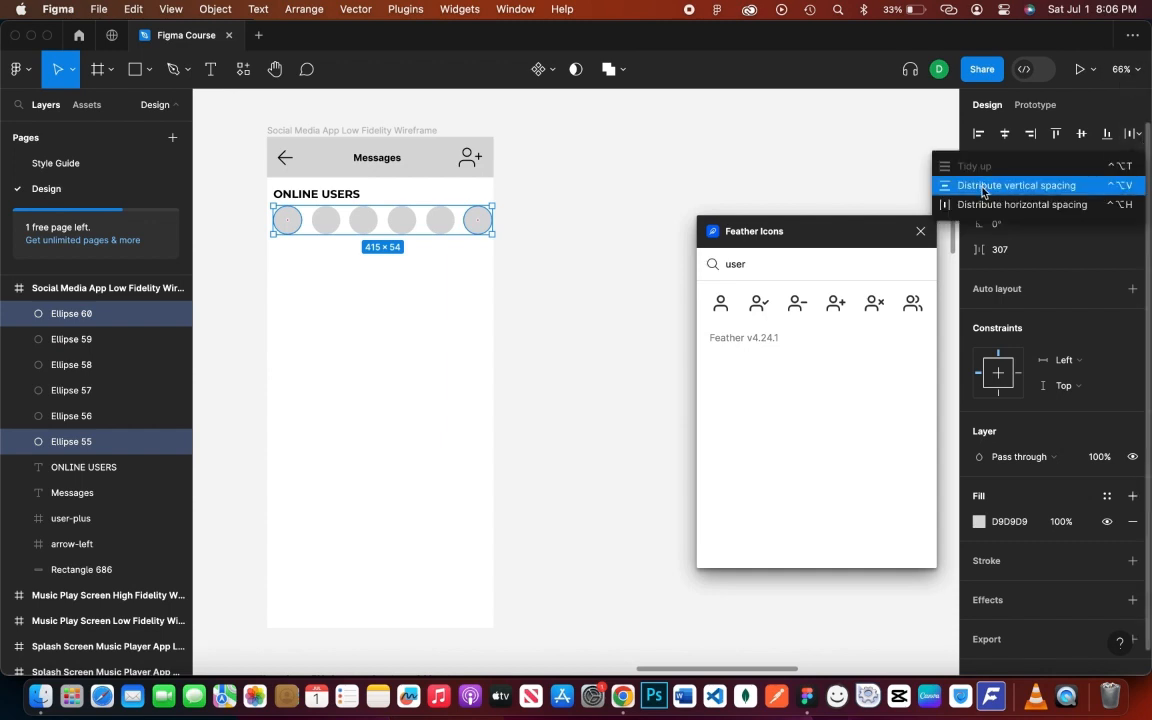
pyautogui.click(983, 187)
pyautogui.click(1133, 133)
pyautogui.click(985, 204)
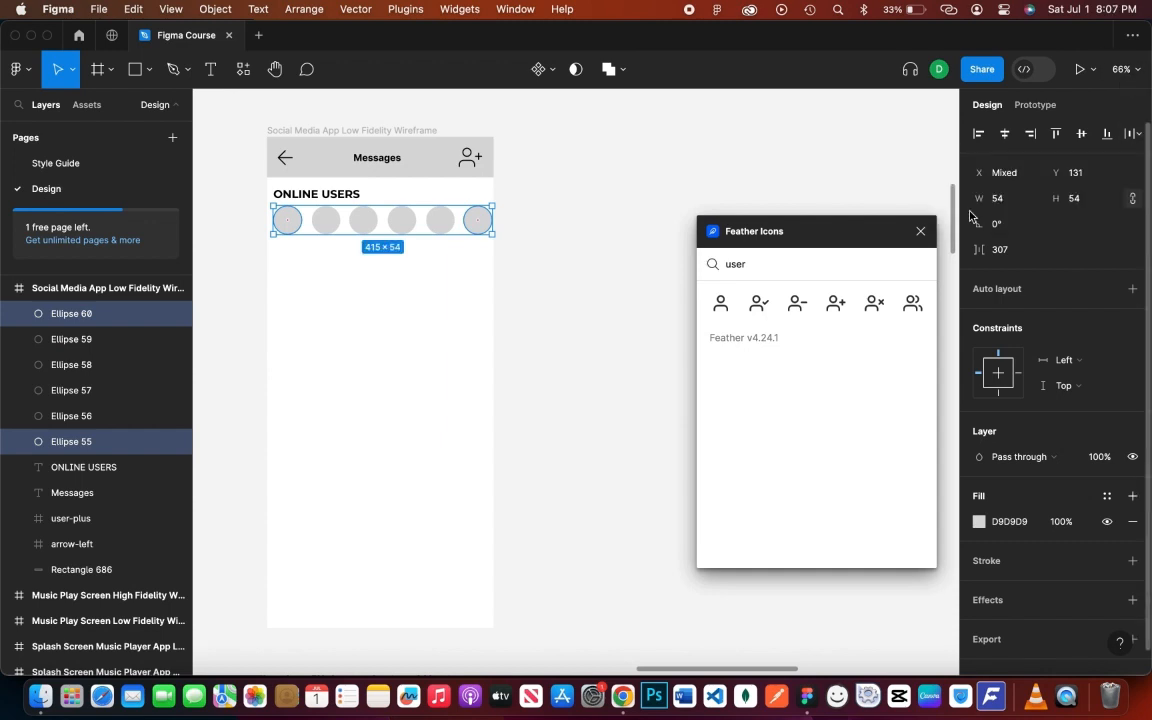
pyautogui.click(503, 235)
# - Tidy up the six circles into even spacing
pyautogui.click(297, 226)
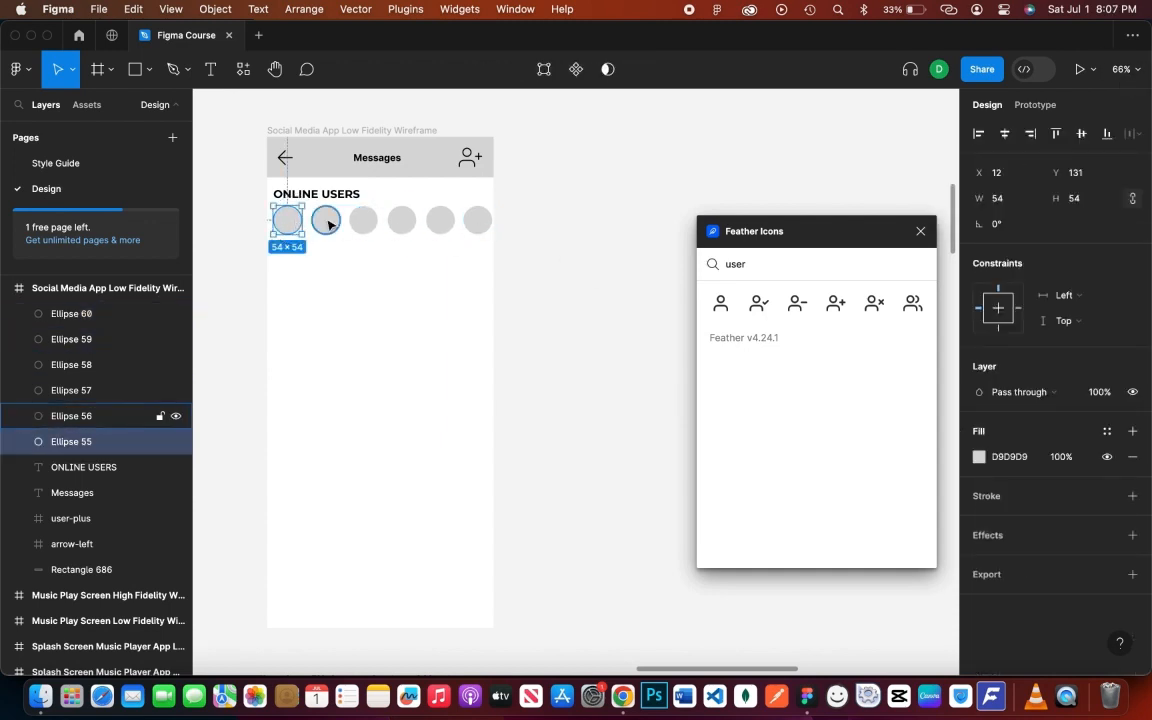
pyautogui.keyDown('shift'); pyautogui.click(326, 221); pyautogui.keyUp('shift')
pyautogui.keyDown('shift'); pyautogui.click(363, 221); pyautogui.keyUp('shift')
pyautogui.keyDown('shift'); pyautogui.click(401, 221); pyautogui.keyUp('shift')
pyautogui.keyDown('shift'); pyautogui.click(440, 221); pyautogui.keyUp('shift')
pyautogui.keyDown('shift'); pyautogui.click(478, 221); pyautogui.keyUp('shift')
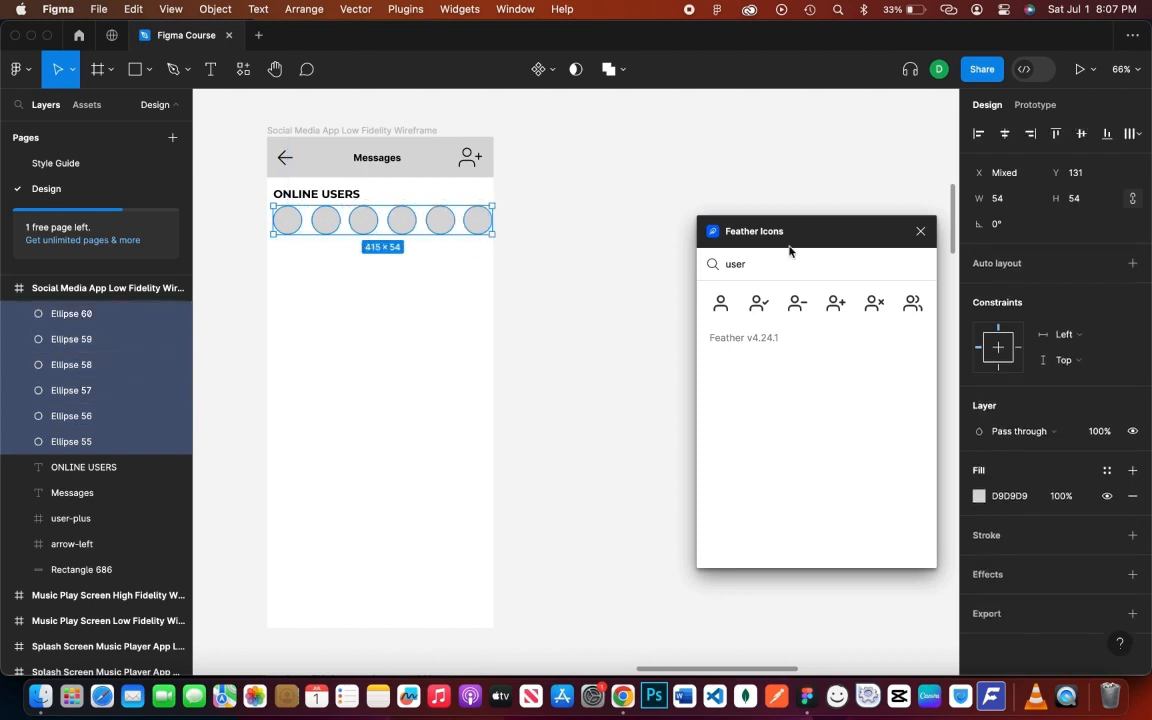
pyautogui.click(1133, 133)
pyautogui.click(1126, 165)
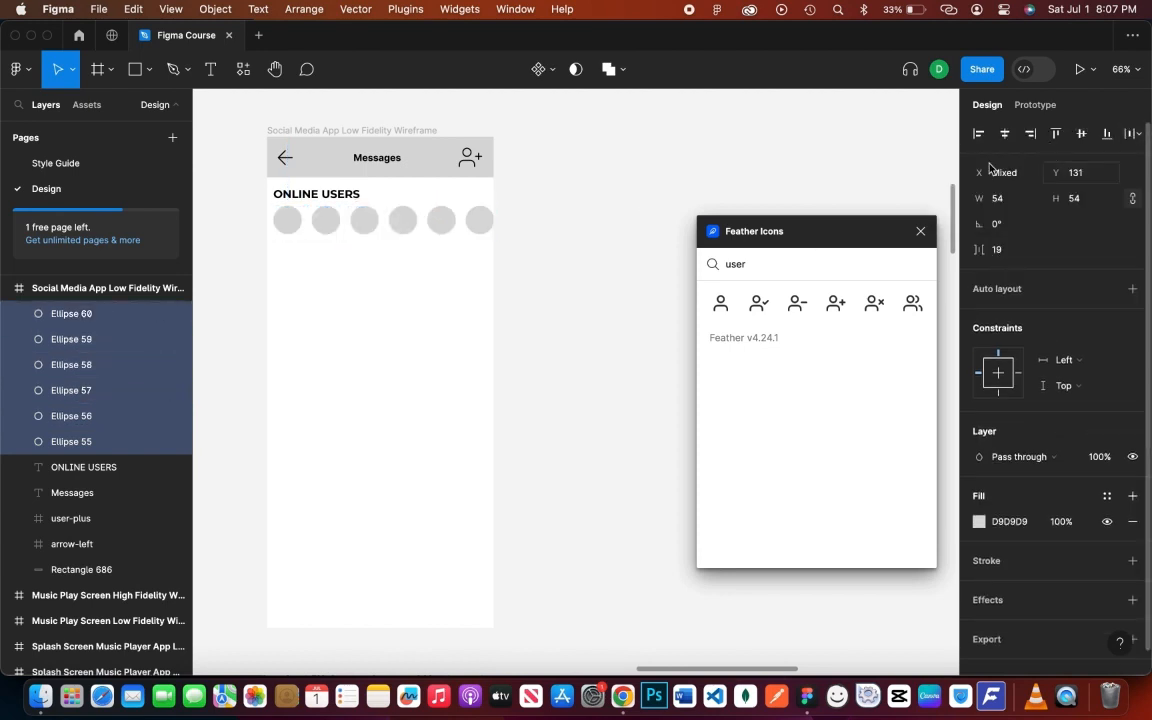
pyautogui.click(565, 229)
# - Nudge the six-circle row horizontally to line it up under the heading
pyautogui.click(290, 220)
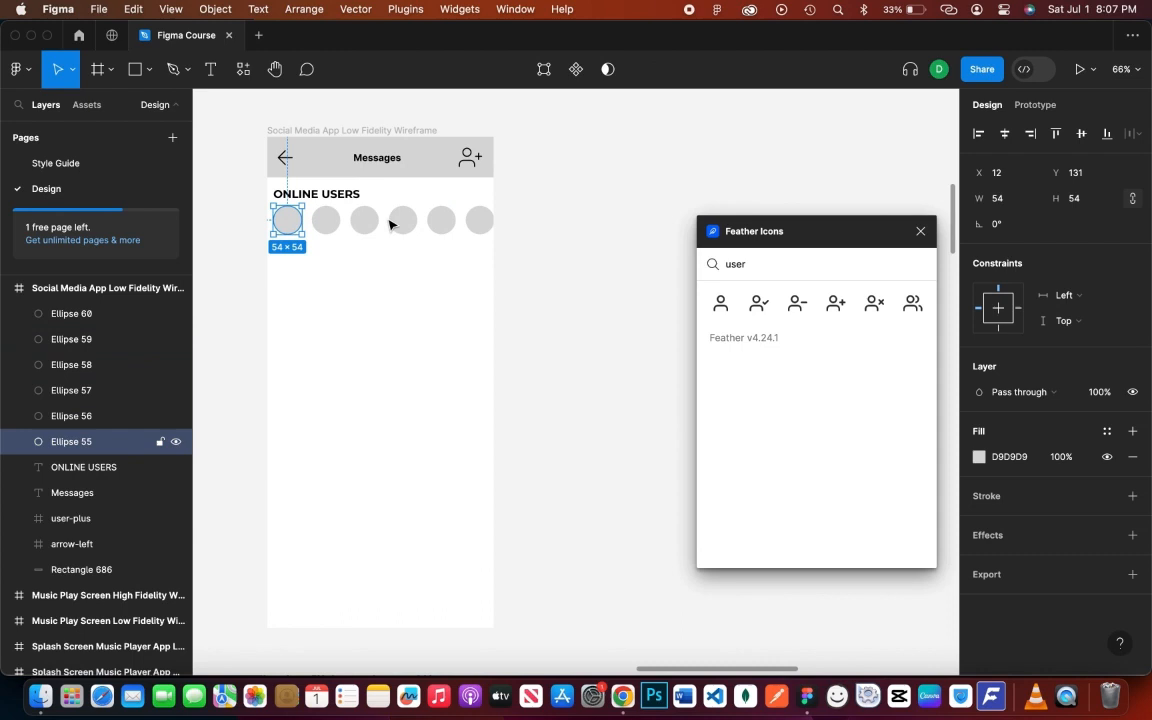
pyautogui.keyDown('shift'); pyautogui.click(326, 221); pyautogui.keyUp('shift')
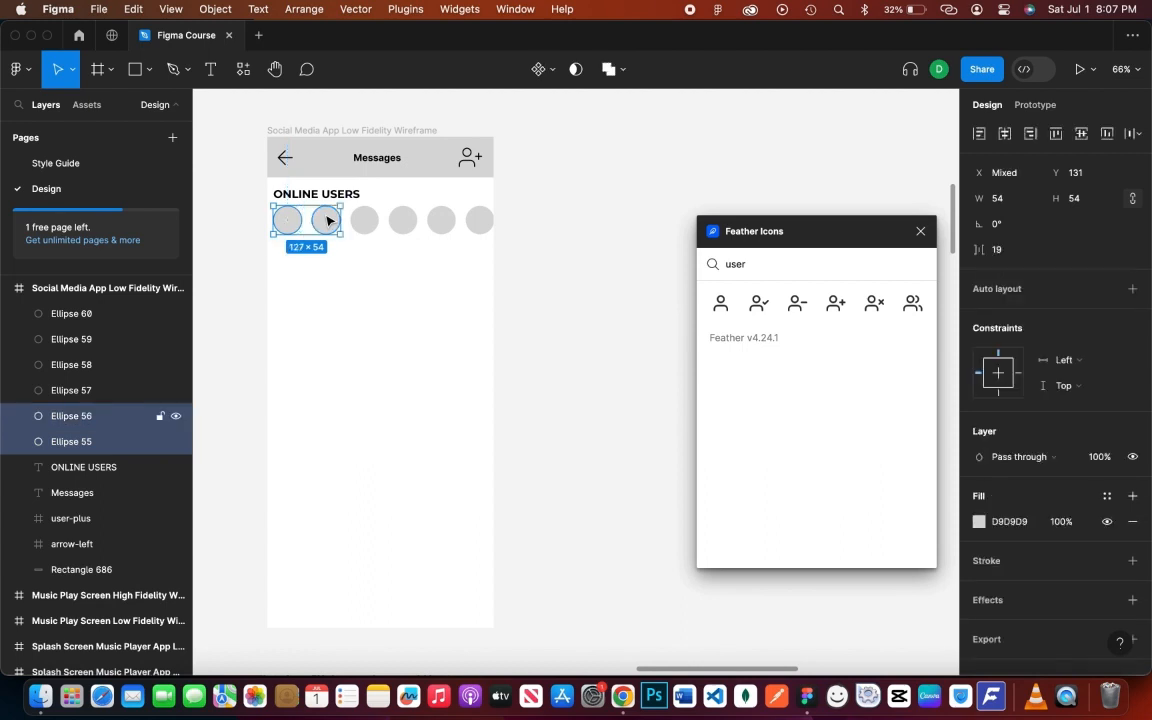
pyautogui.keyDown('shift'); pyautogui.click(364, 221); pyautogui.keyUp('shift')
pyautogui.keyDown('shift'); pyautogui.click(403, 221); pyautogui.keyUp('shift')
pyautogui.keyDown('shift'); pyautogui.click(441, 221); pyautogui.keyUp('shift')
pyautogui.keyDown('shift'); pyautogui.click(479, 222); pyautogui.keyUp('shift')
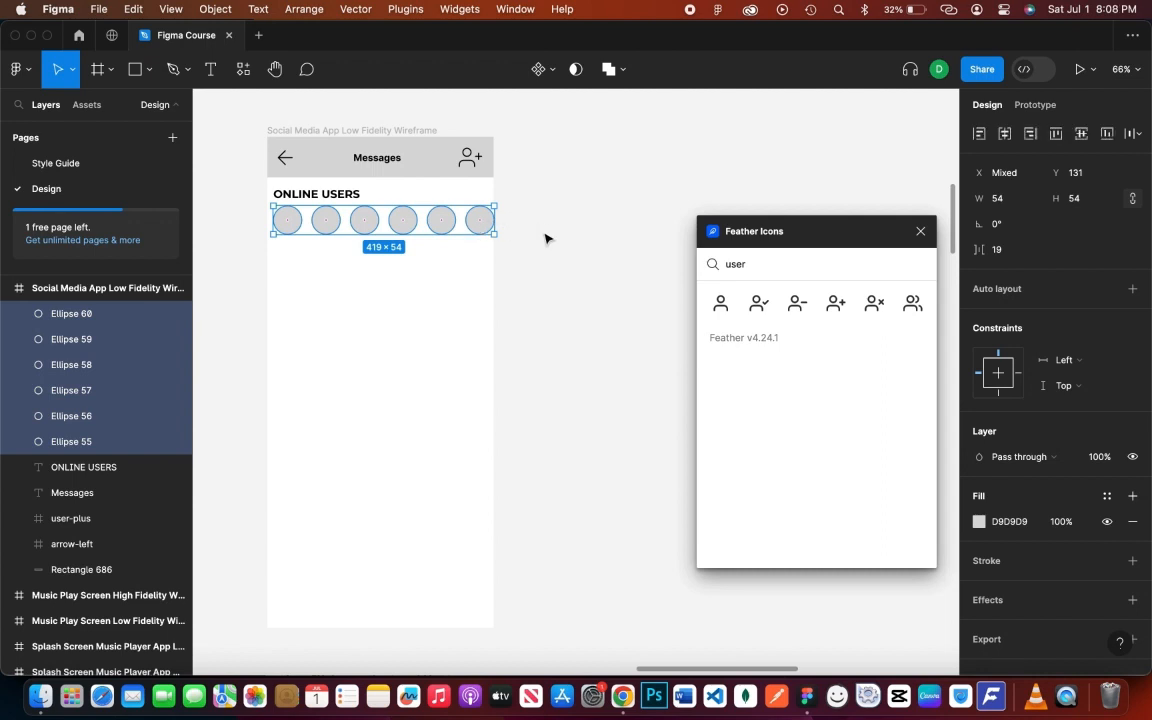
pyautogui.hotkey('shift', 'Right')
pyautogui.hotkey('shift', 'Right')
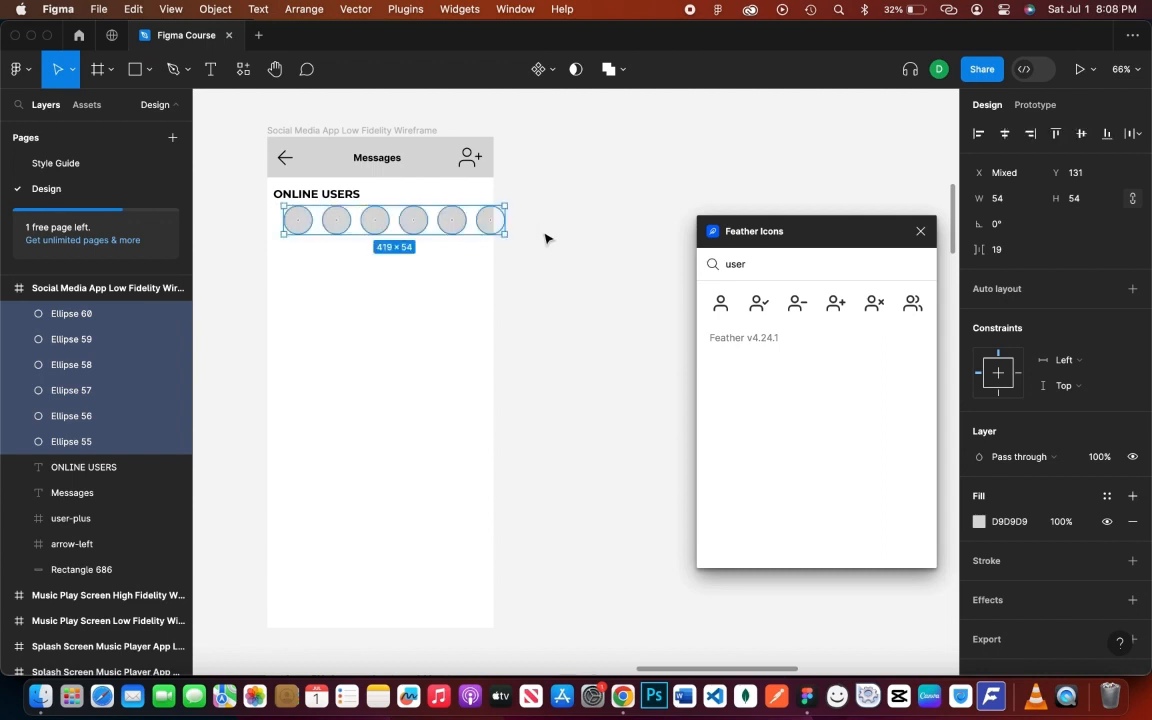
pyautogui.hotkey('shift', 'Left')
pyautogui.hotkey('shift', 'Left')
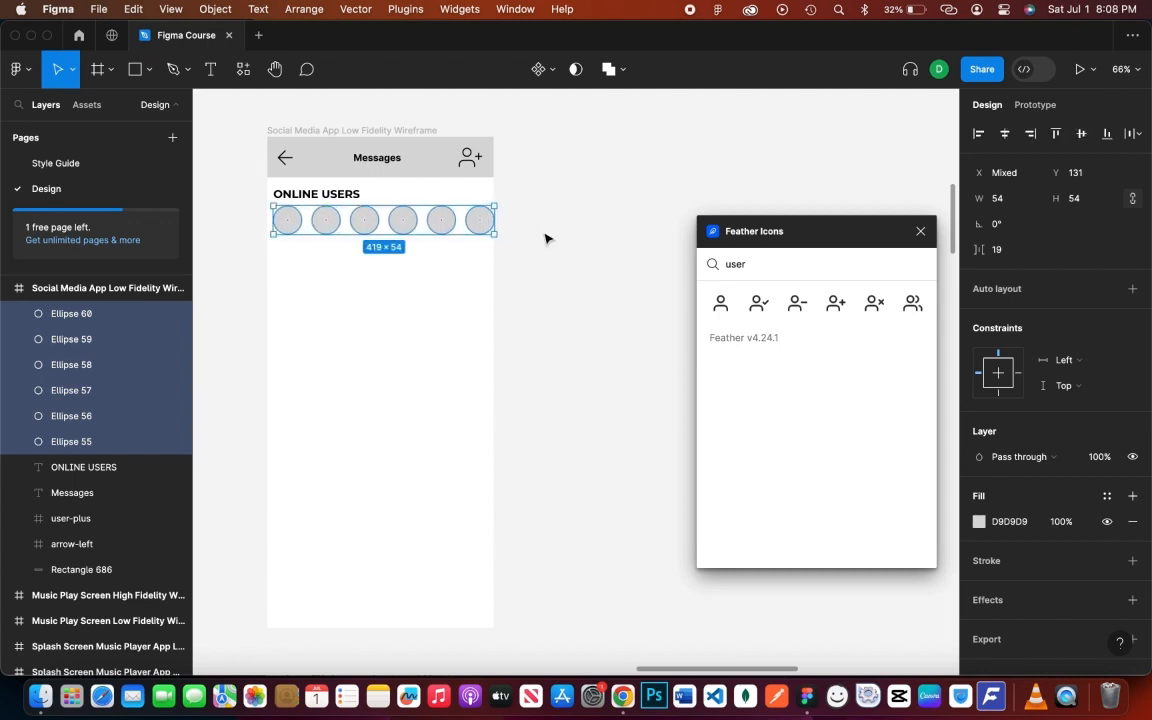
pyautogui.hotkey('ctrl', 'z')
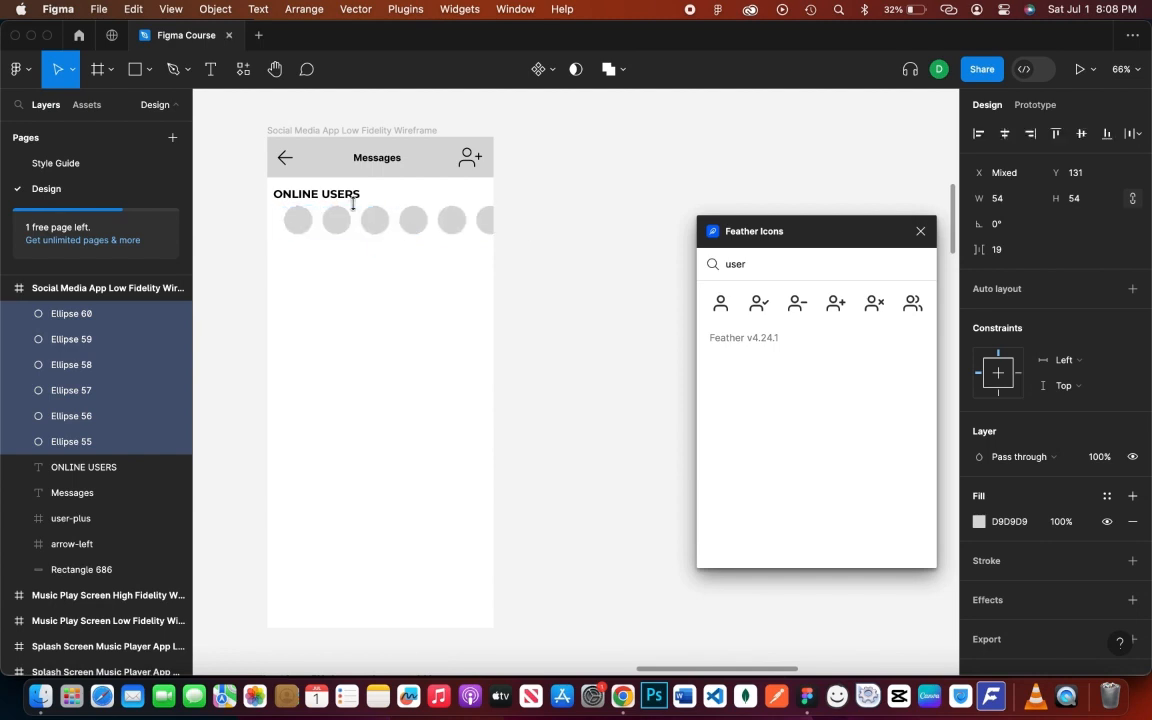
# - Wrap the six circles in a centred auto-layout frame spaced 19 apart
pyautogui.click(347, 198)
pyautogui.click(592, 241)
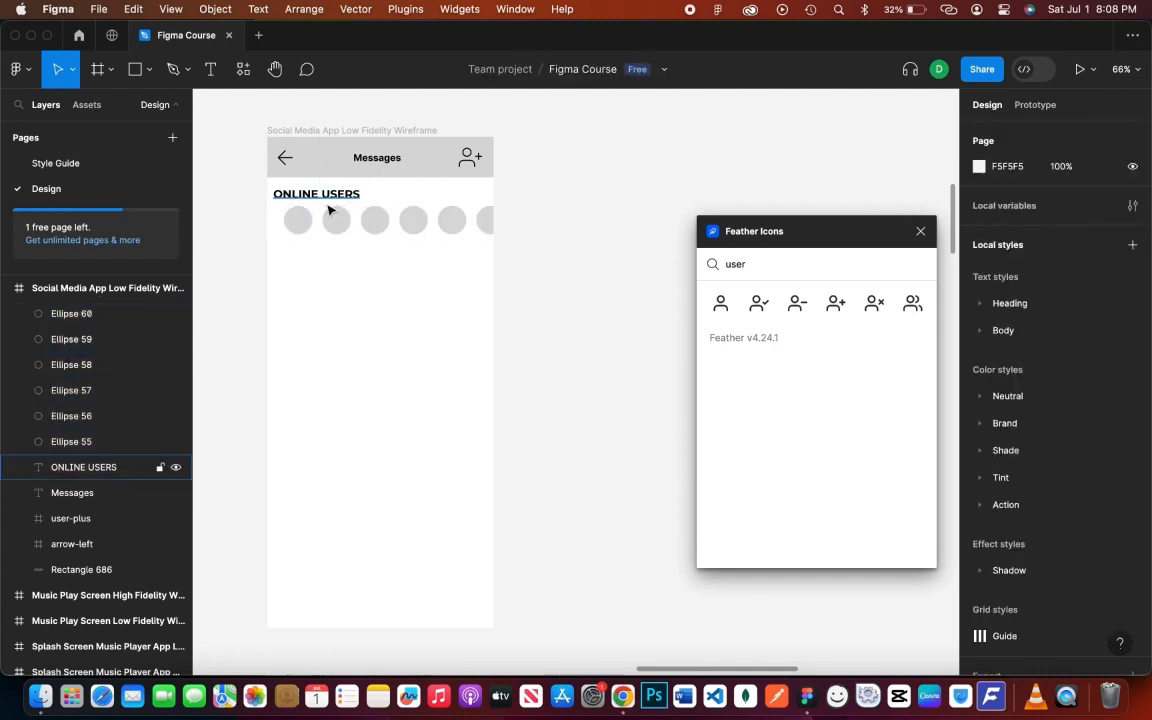
pyautogui.click(298, 220)
pyautogui.click(609, 239)
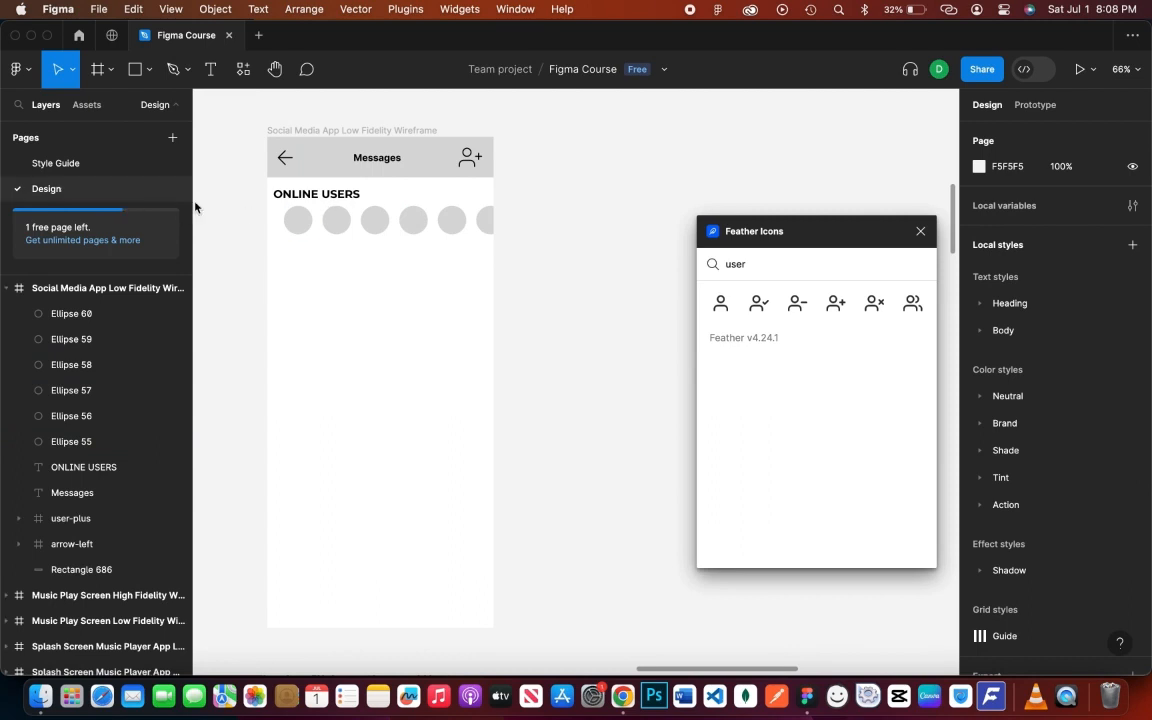
pyautogui.click(87, 316)
pyautogui.keyDown('shift'); pyautogui.click(98, 441); pyautogui.keyUp('shift')
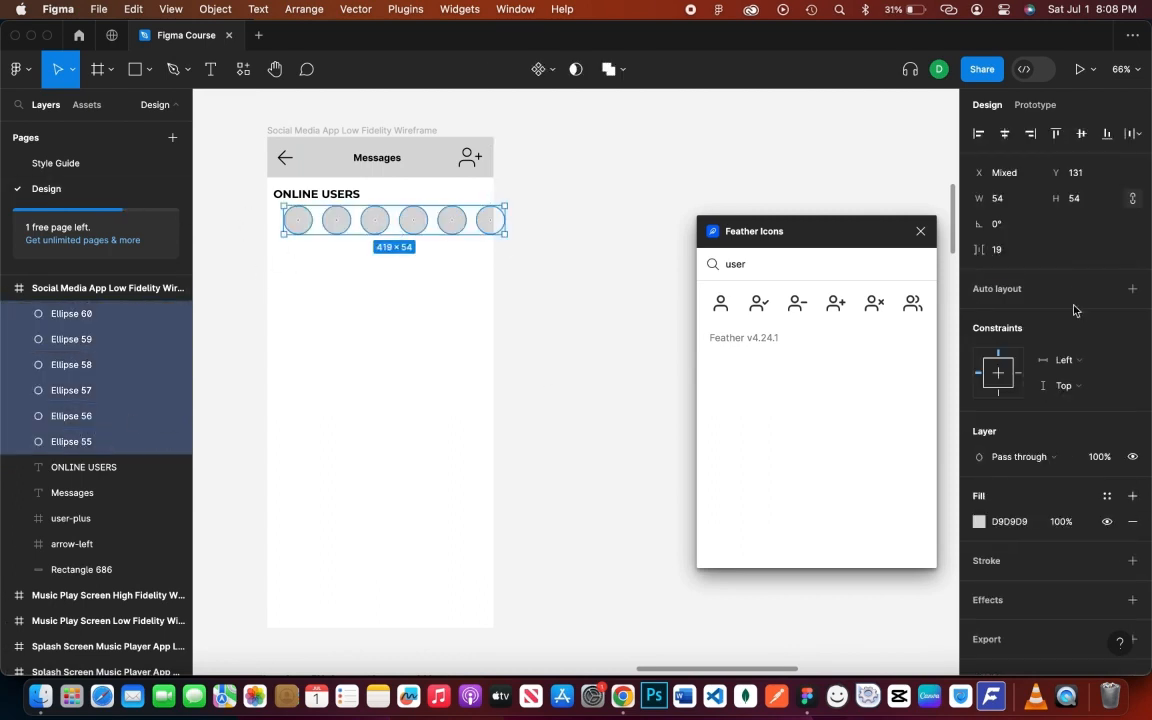
pyautogui.click(1132, 283)
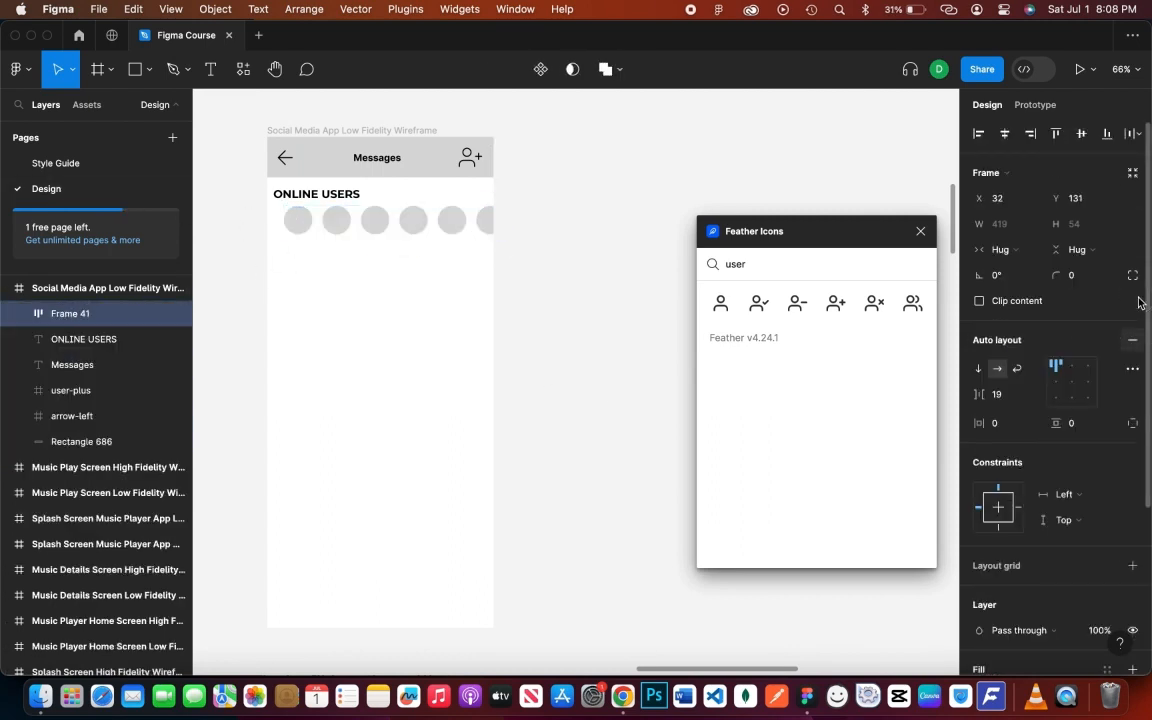
pyautogui.click(1071, 381)
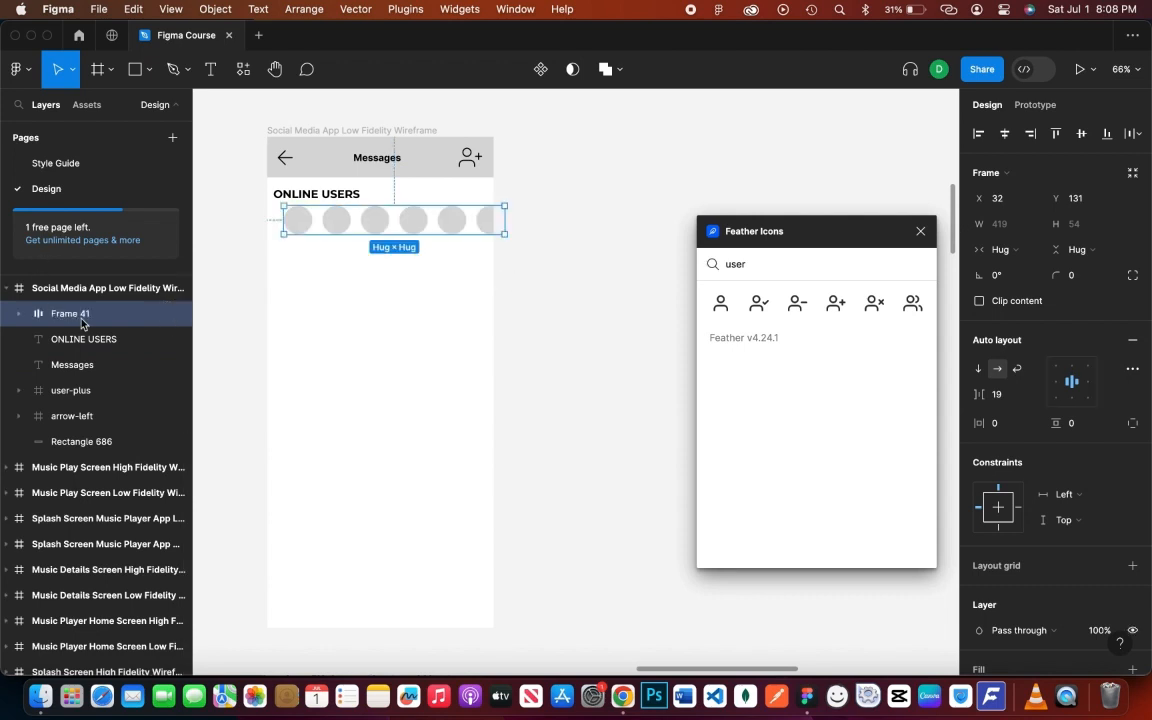
# - Select all six circles inside the auto-layout frame and close the icon search window
pyautogui.click(18, 313)
pyautogui.click(80, 469)
pyautogui.click(92, 340)
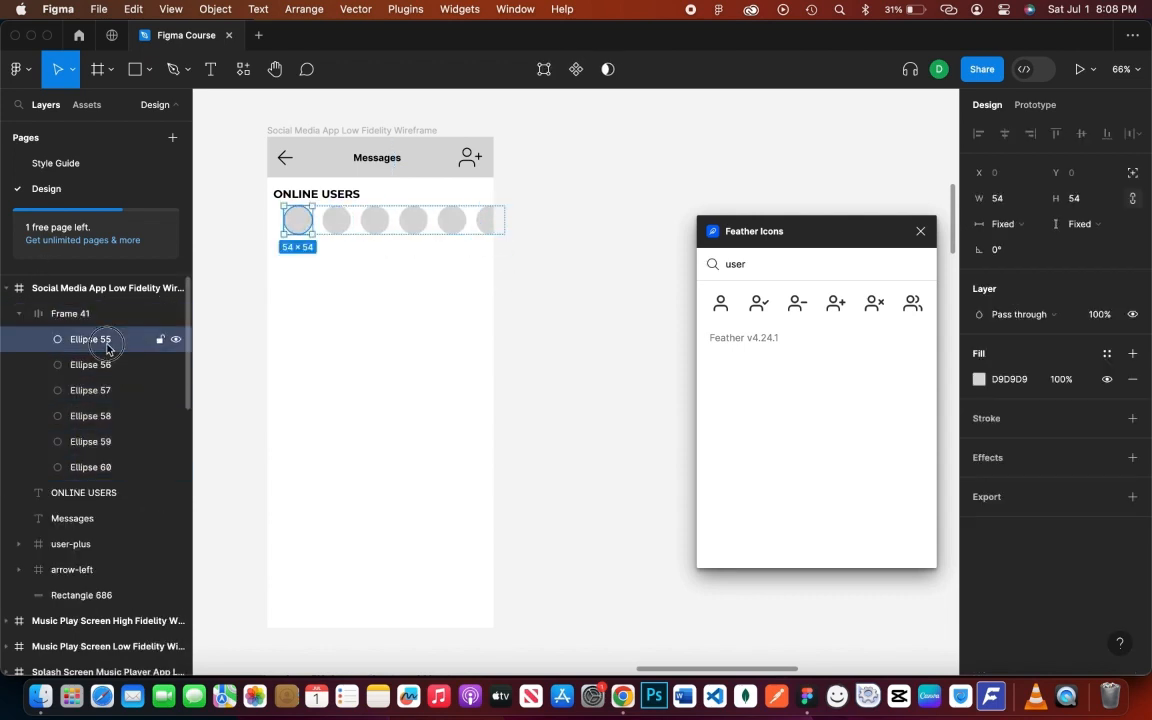
pyautogui.keyDown('shift'); pyautogui.click(92, 467); pyautogui.keyUp('shift')
pyautogui.click(919, 232)
pyautogui.rightClick(760, 228)
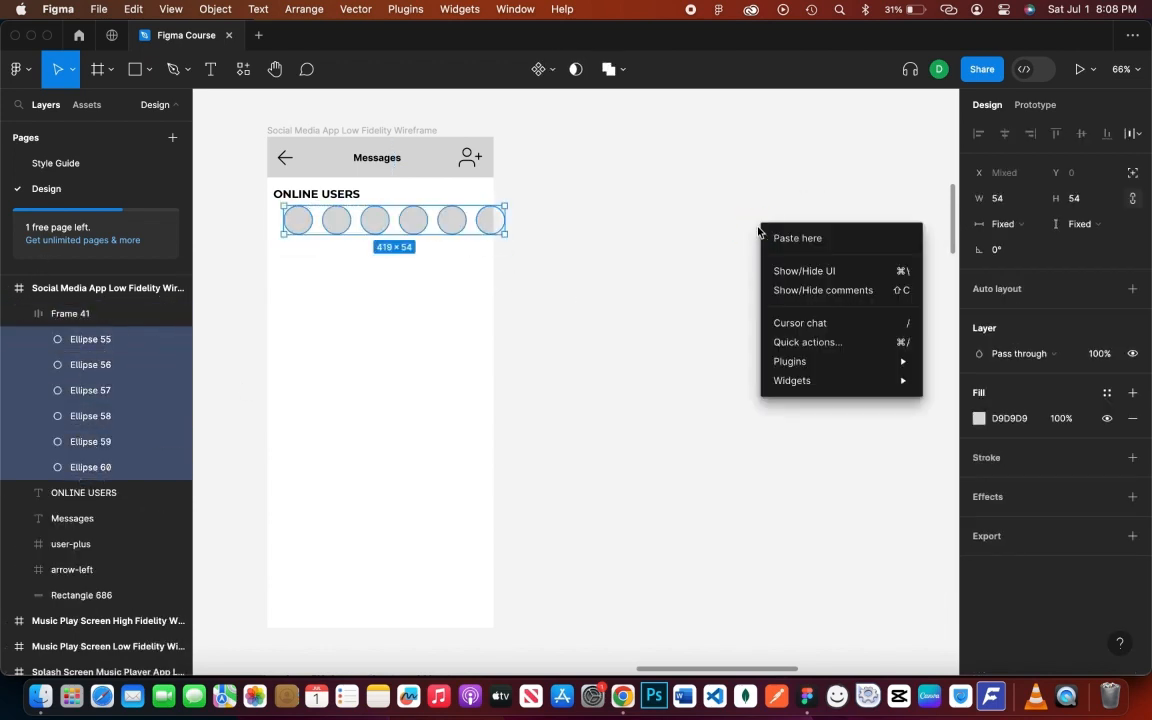
# - Fill the six selected circles with Unsplash portrait preset photos, then close the plugin
pyautogui.moveTo(800, 361)
pyautogui.click(960, 405)
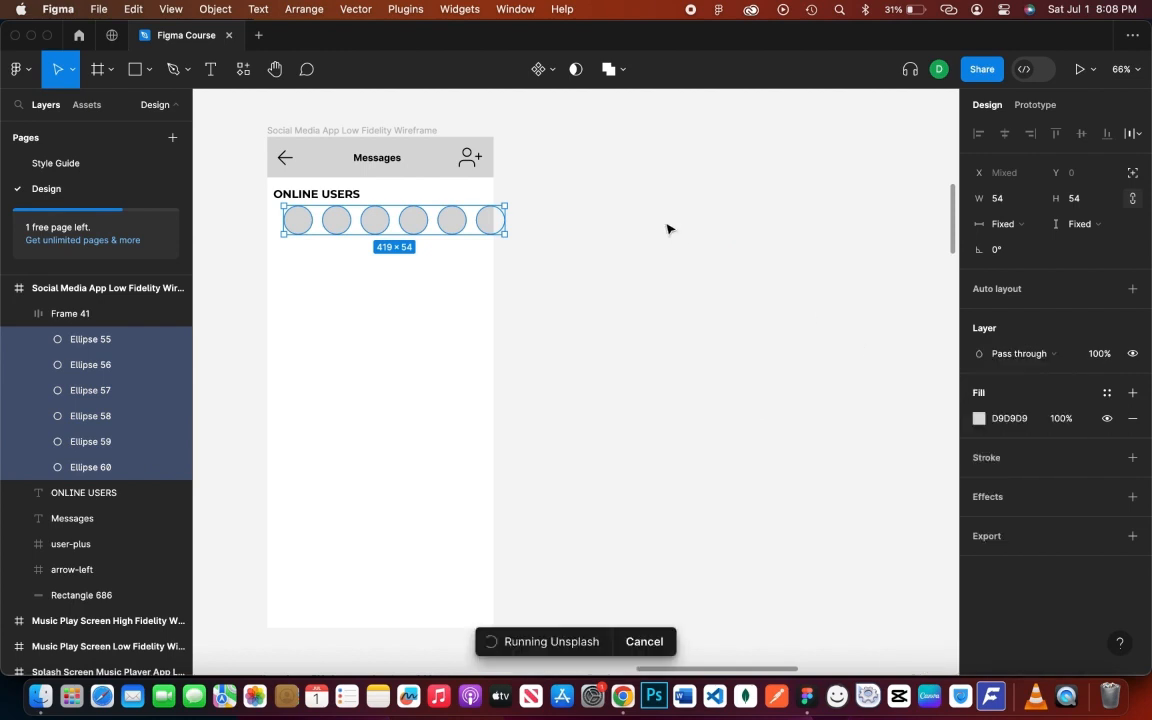
pyautogui.moveTo(456, 160); pyautogui.dragTo(786, 109)
pyautogui.click(724, 143)
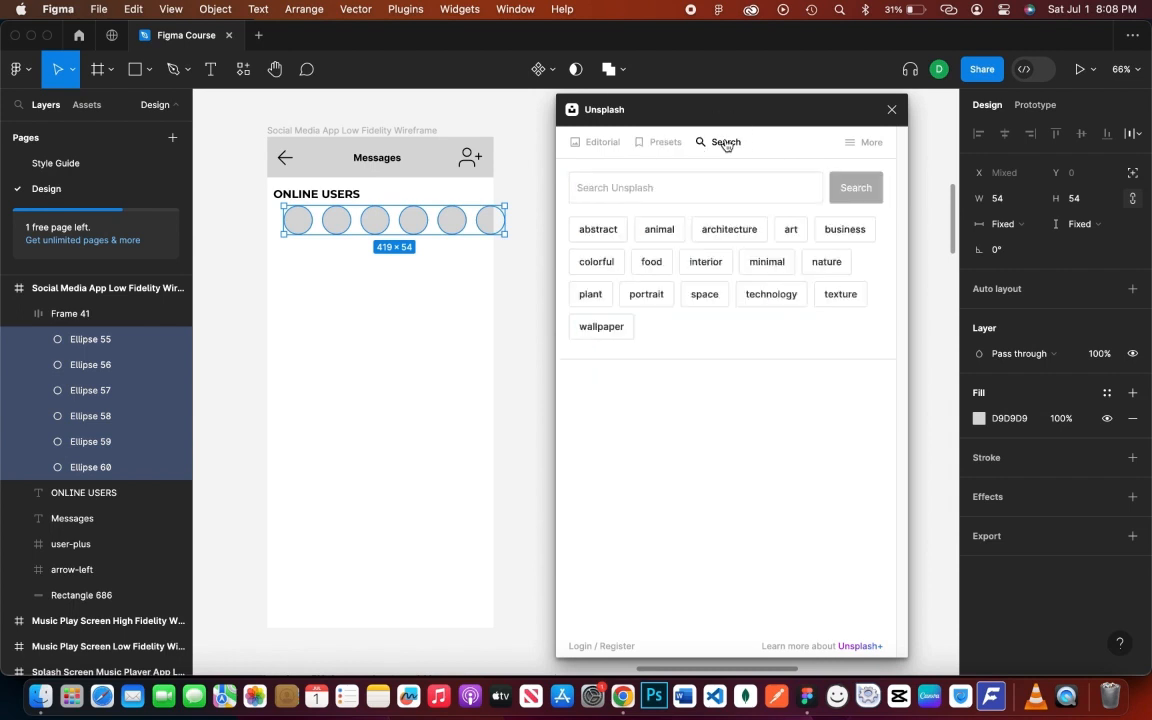
pyautogui.click(658, 143)
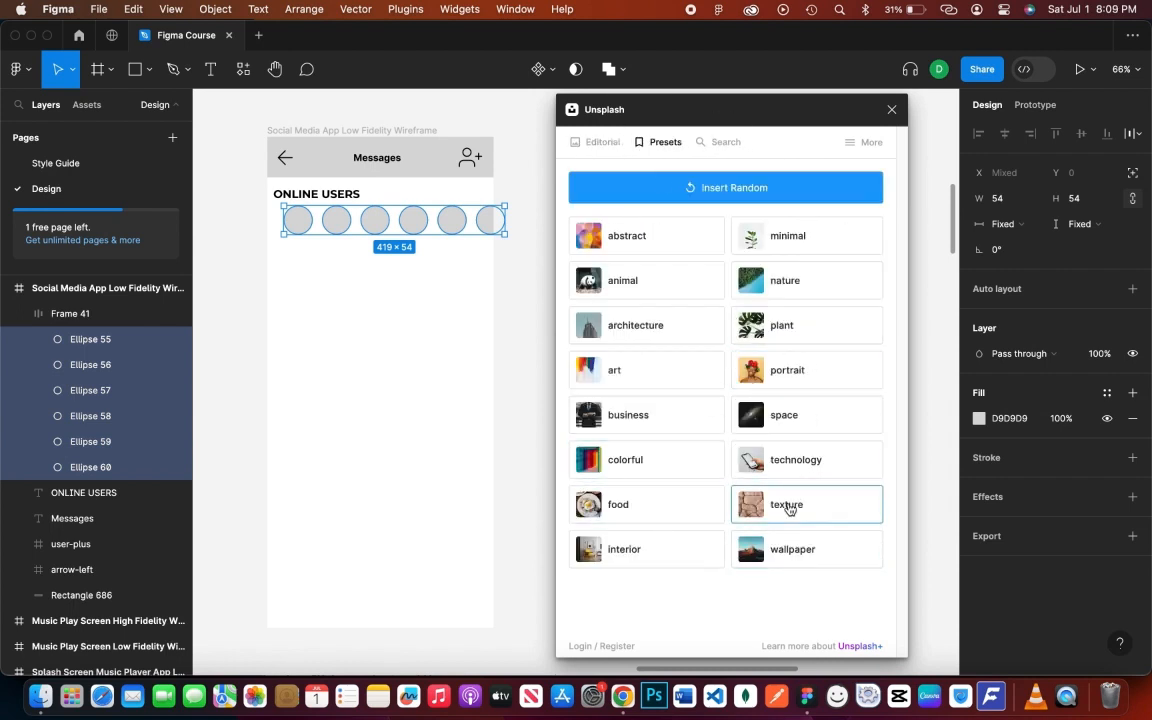
pyautogui.click(816, 373)
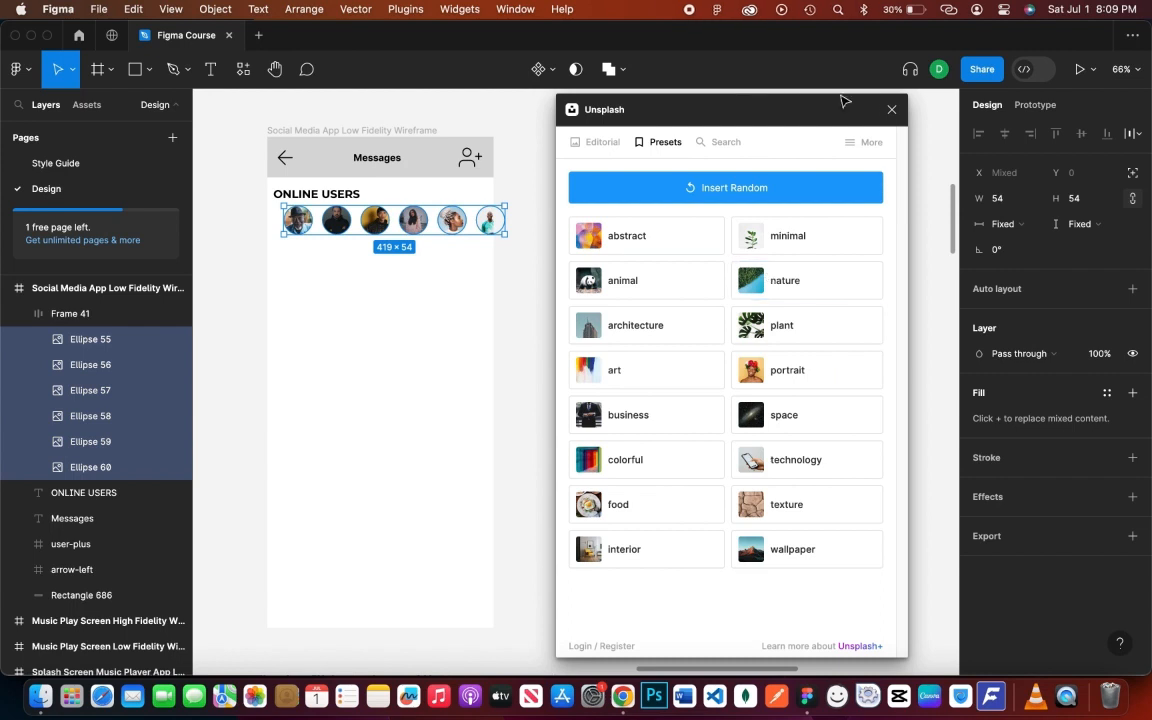
pyautogui.click(893, 111)
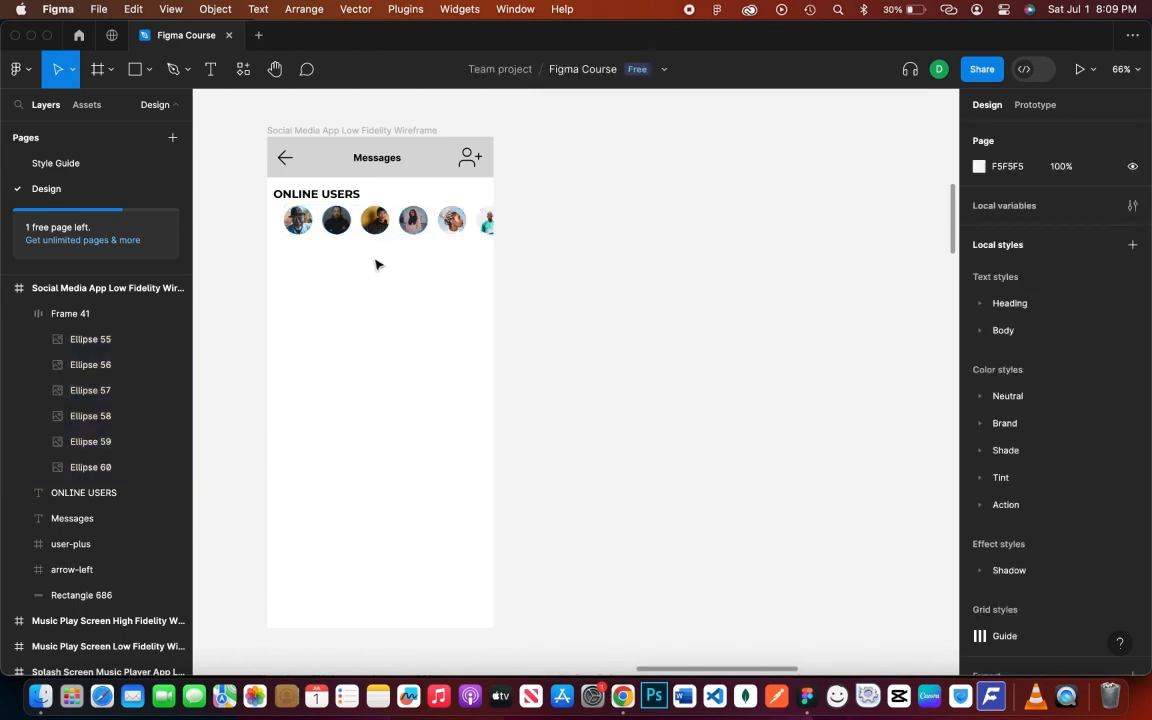
# - Place a 100×100 test circle beside the avatars and undo a stray ellipse
pyautogui.press('o')
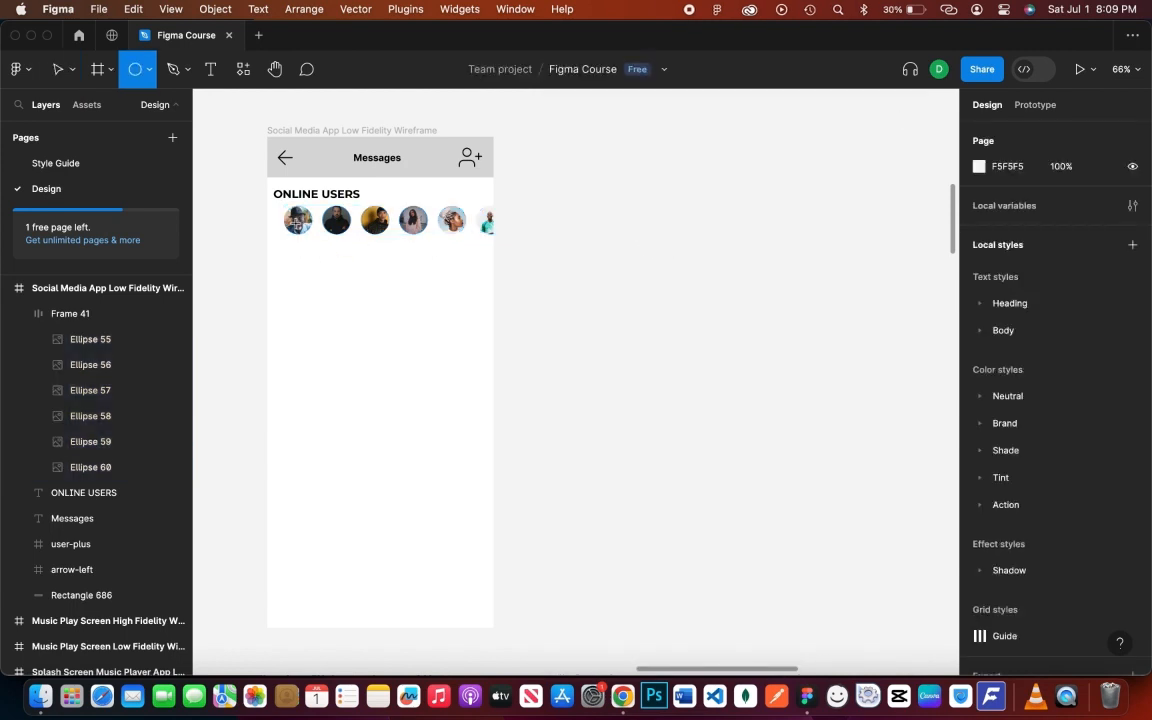
pyautogui.scroll(5, 296, 222)
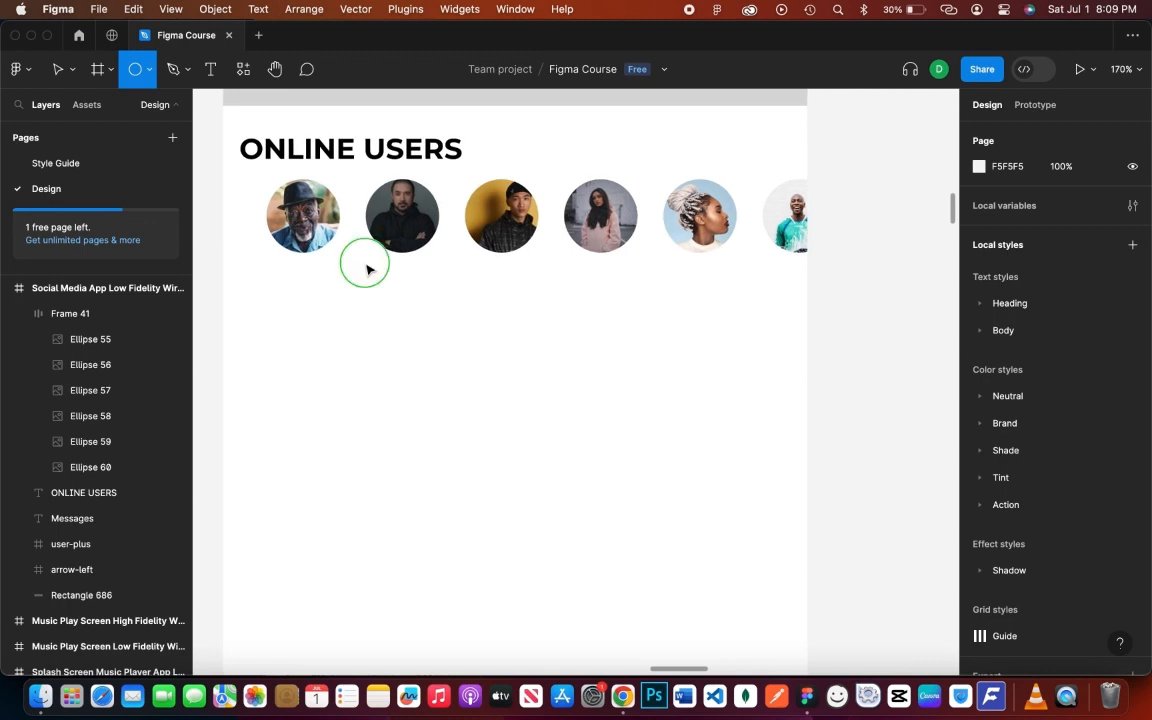
pyautogui.click(869, 291)
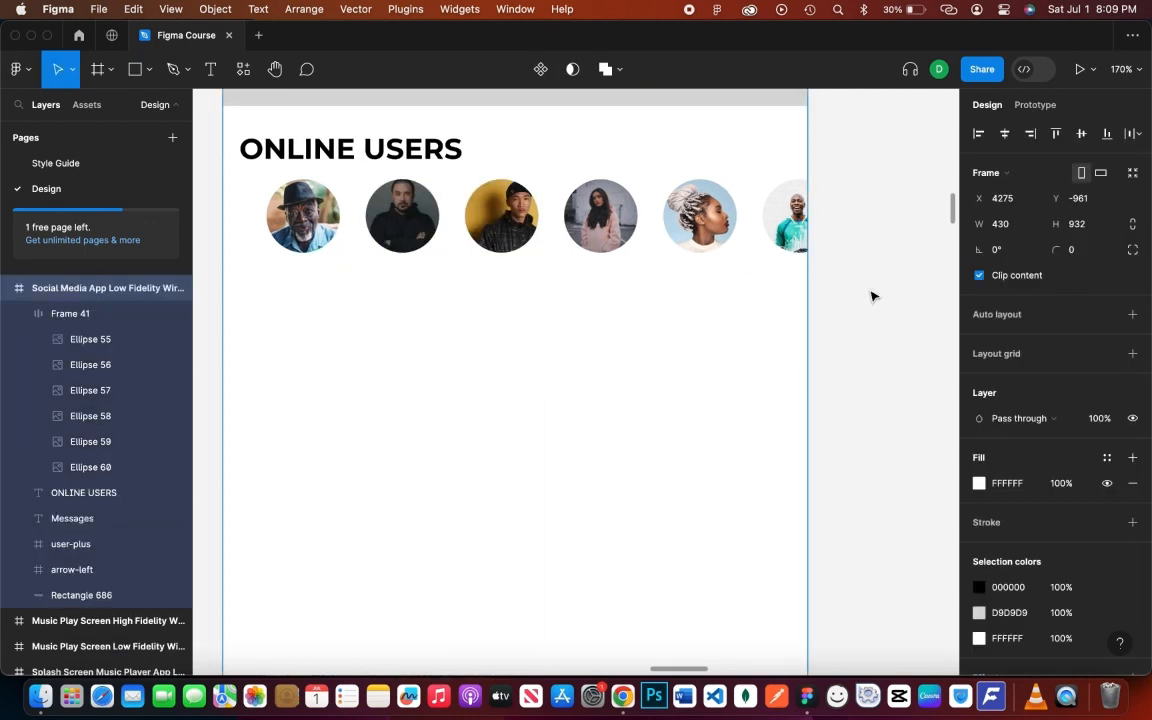
pyautogui.click(150, 313)
pyautogui.press('o')
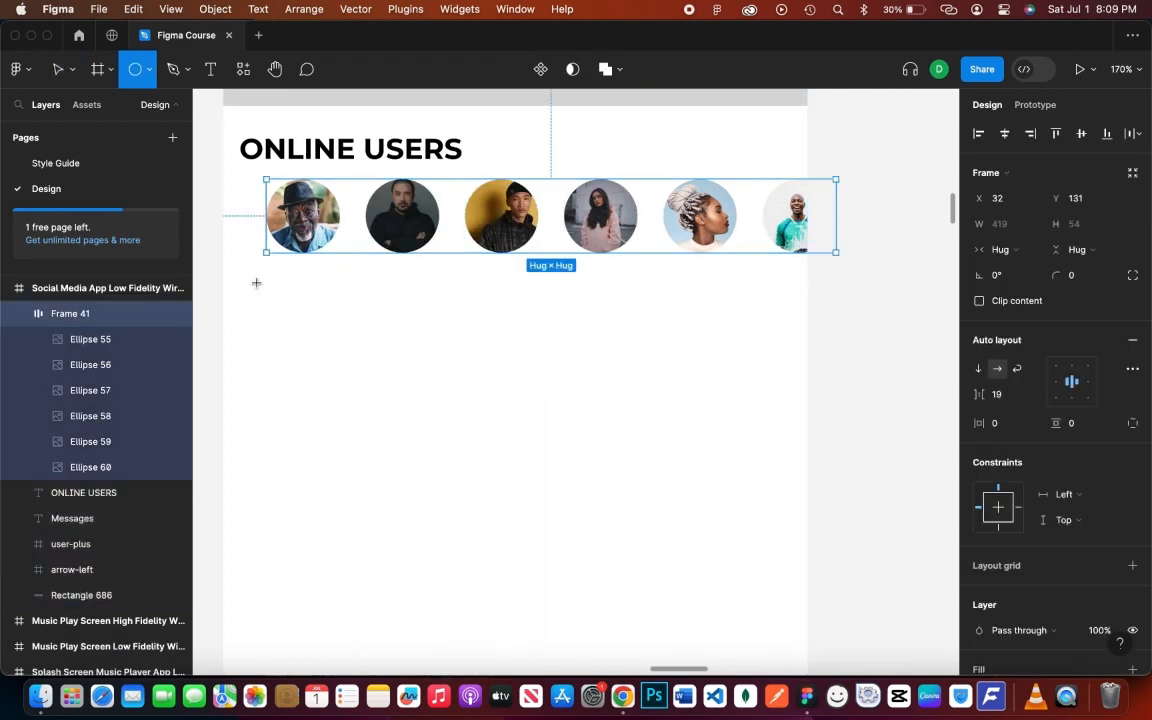
pyautogui.click(329, 241)
pyautogui.press('super+z')
# - Remove auto layout from the avatar row frame, leaving it a plain 419×54 frame
pyautogui.click(295, 235)
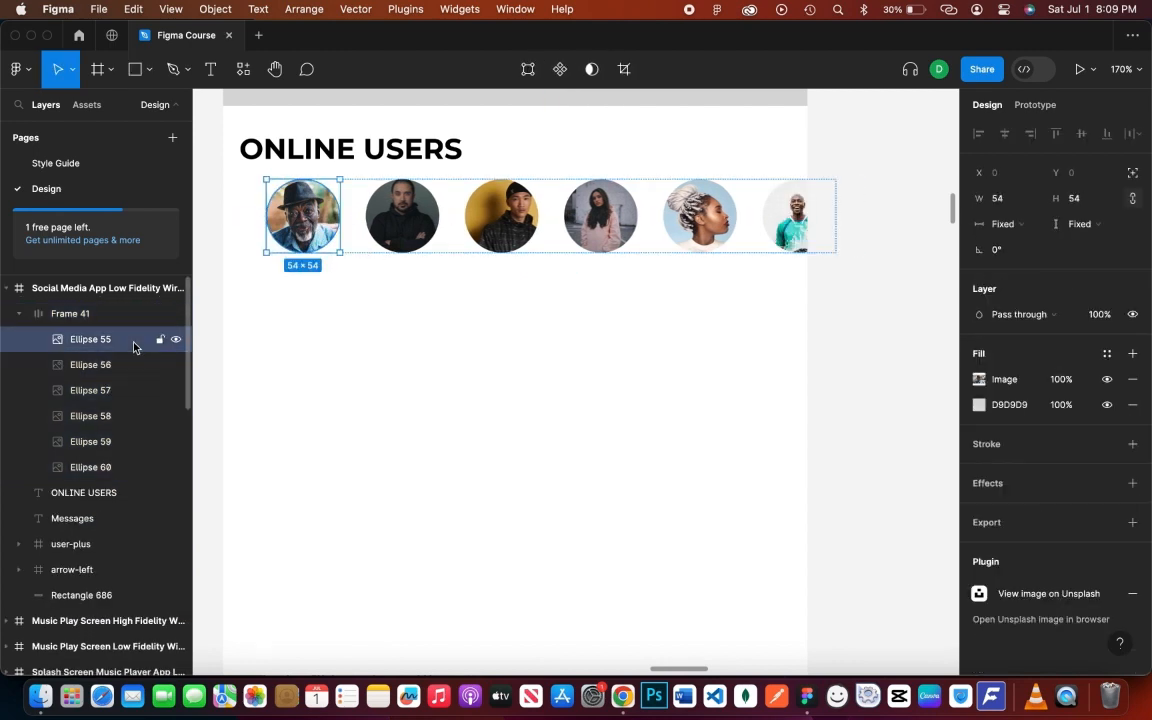
pyautogui.click(151, 314)
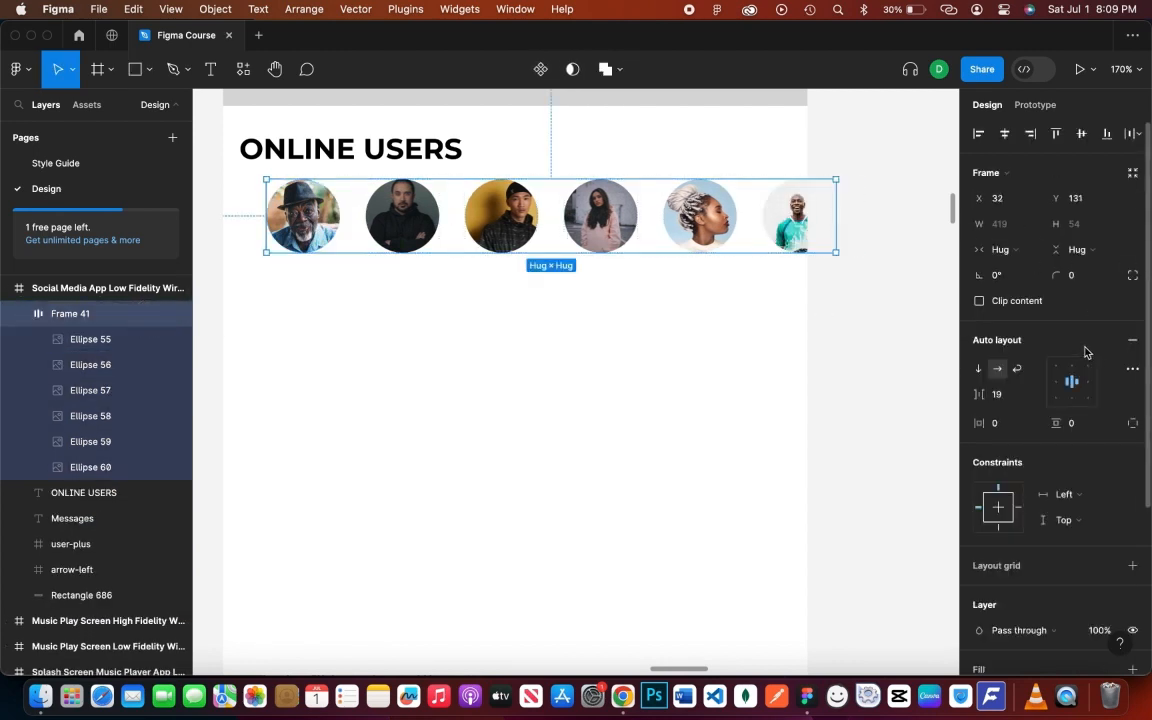
pyautogui.click(1132, 340)
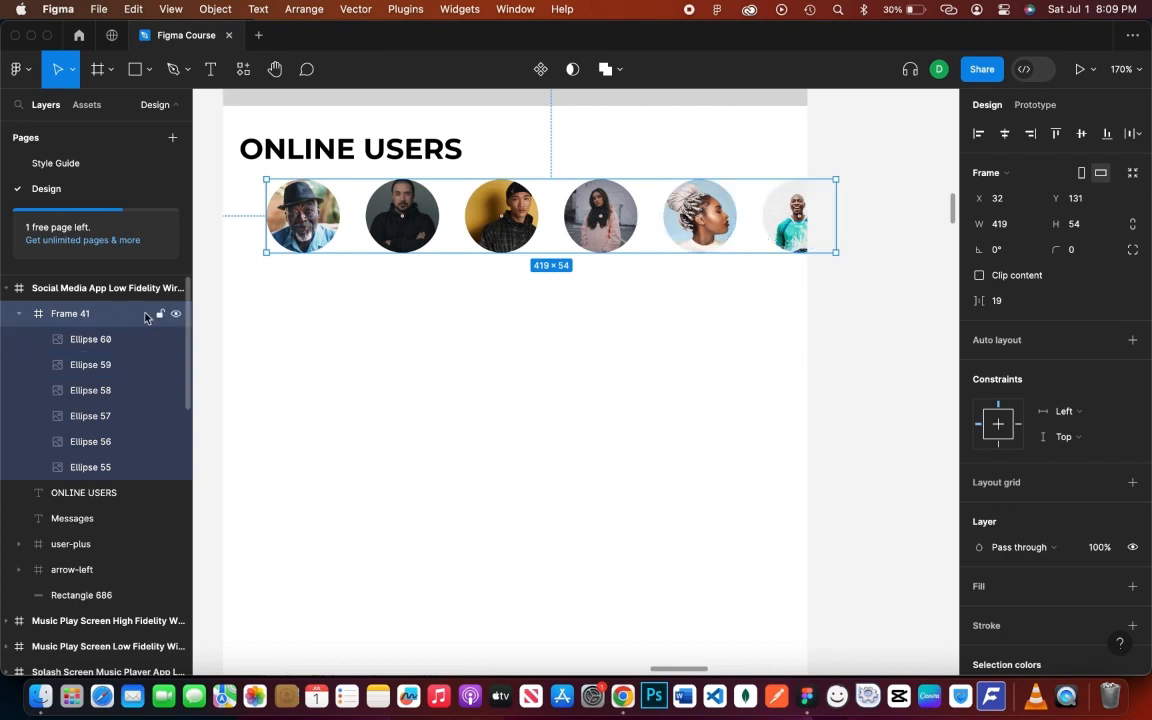
pyautogui.click(385, 423)
pyautogui.press('o')
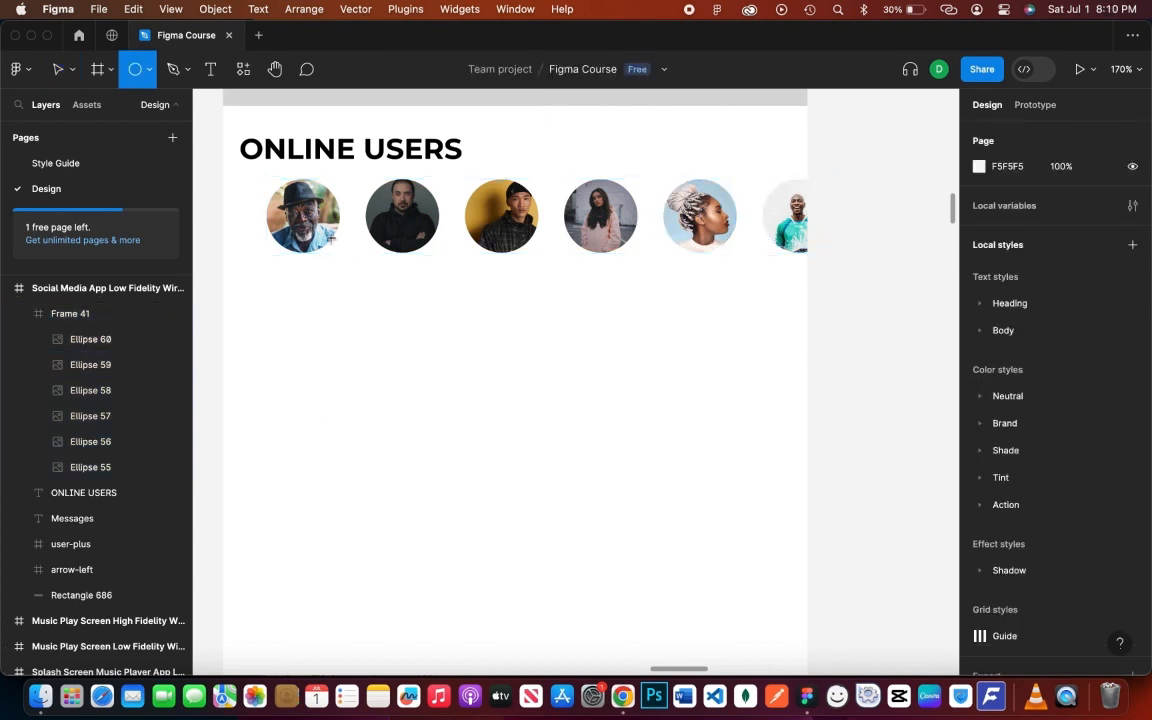
pyautogui.click(330, 237)
pyautogui.press('BackSpace')
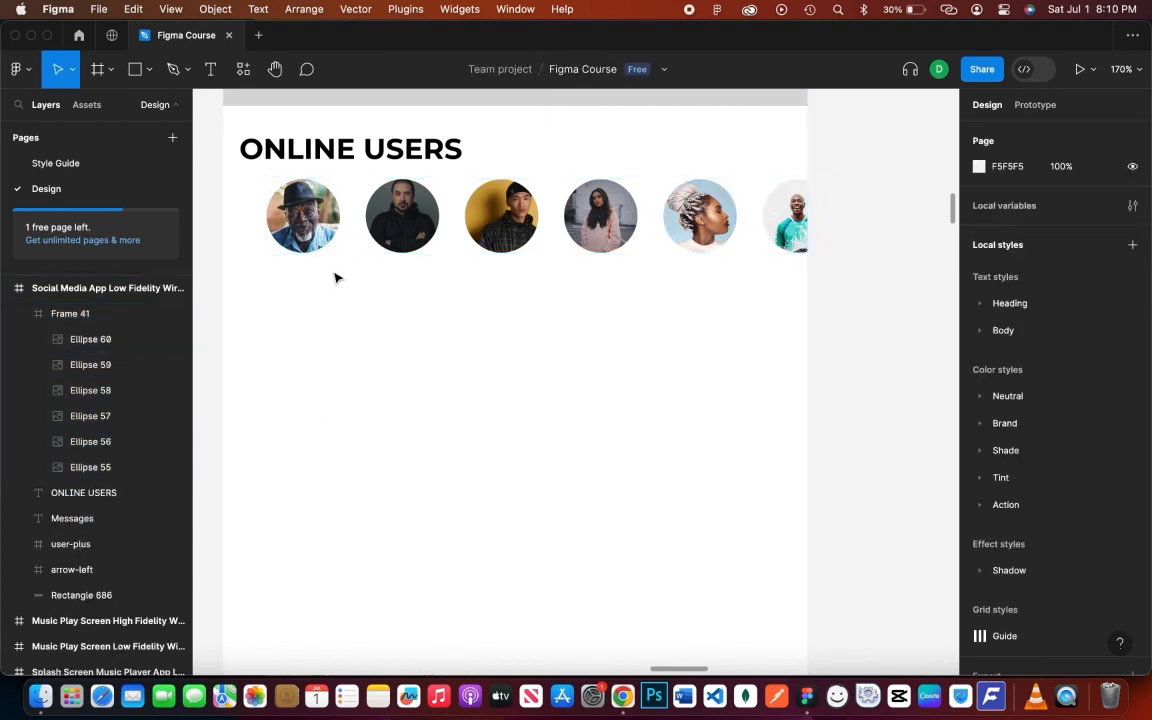
# - Draw a 10×10 circle filled bright green 00FF29
pyautogui.press('o')
pyautogui.moveTo(348, 270)
pyautogui.mouseDown()
pyautogui.moveTo(362, 278)
pyautogui.moveTo(347, 268)
pyautogui.mouseUp()
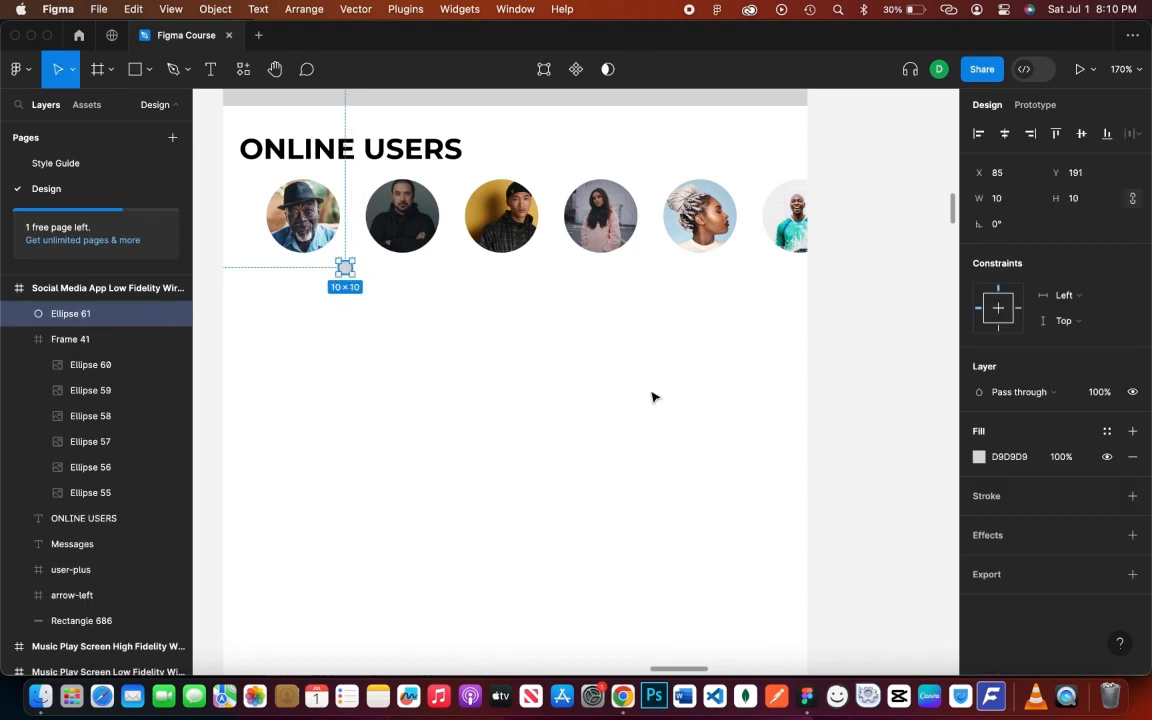
pyautogui.click(980, 457)
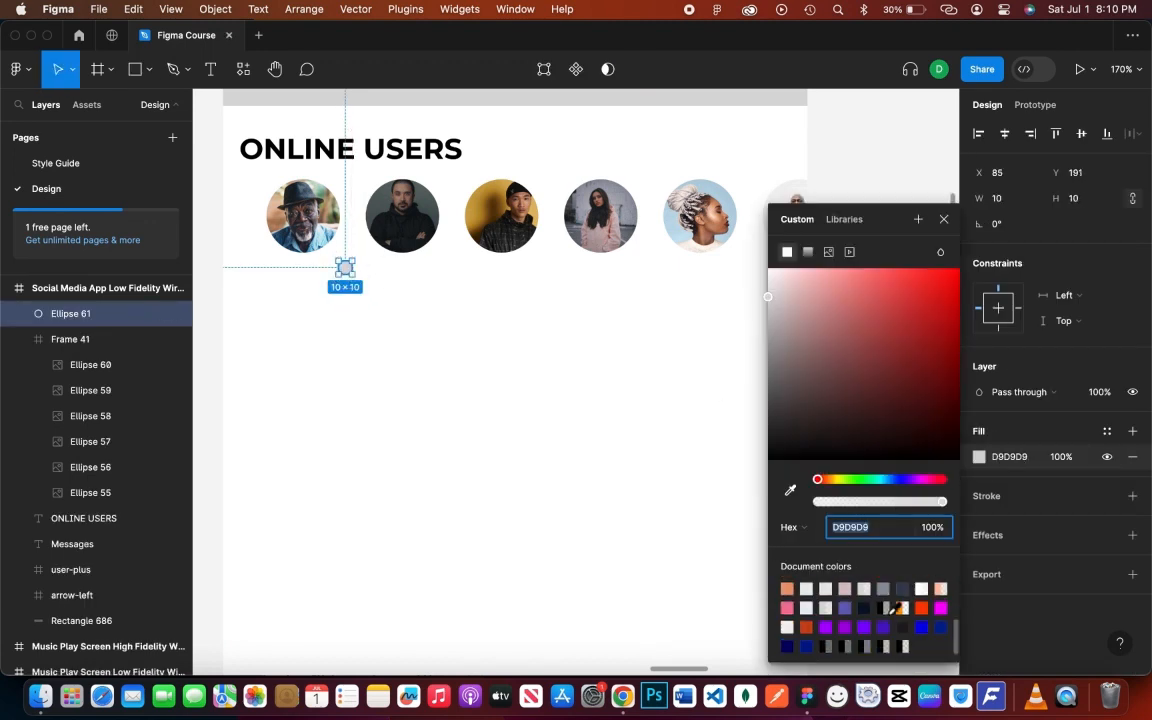
pyautogui.moveTo(818, 479); pyautogui.dragTo(862, 479)
pyautogui.moveTo(900, 330); pyautogui.dragTo(960, 268)
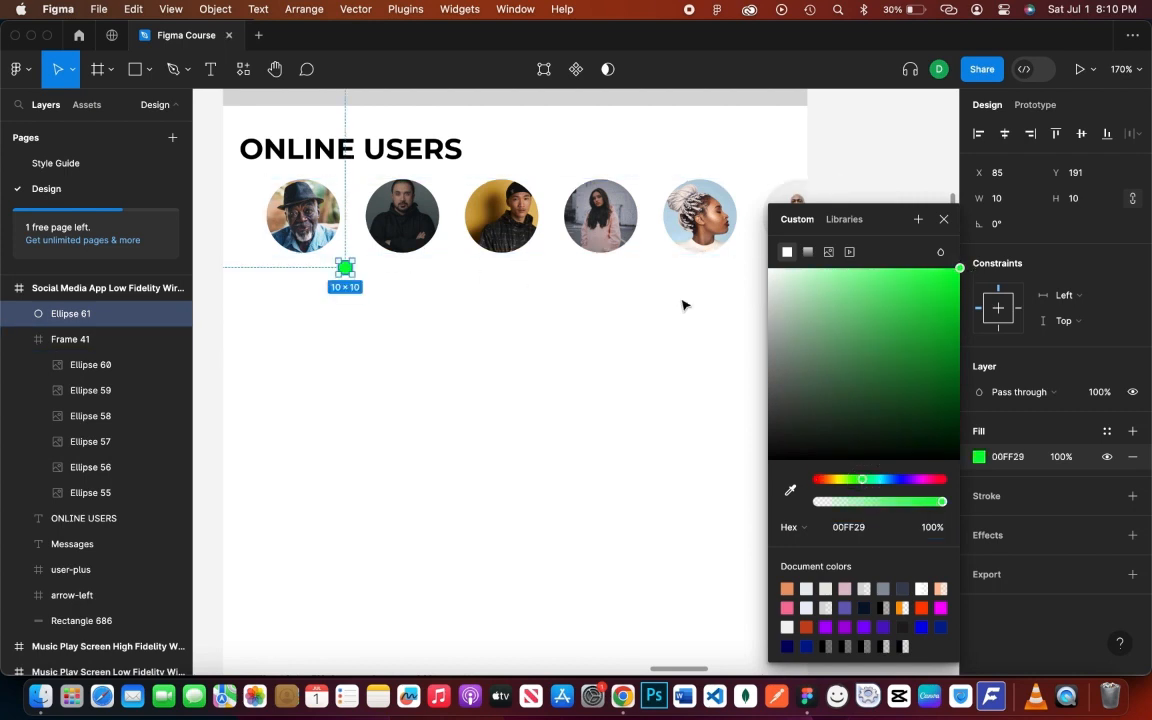
pyautogui.click(988, 505)
# - Give the green dot a white FFFFFF stroke and place it at the first avatar's lower right
pyautogui.click(985, 496)
pyautogui.click(979, 521)
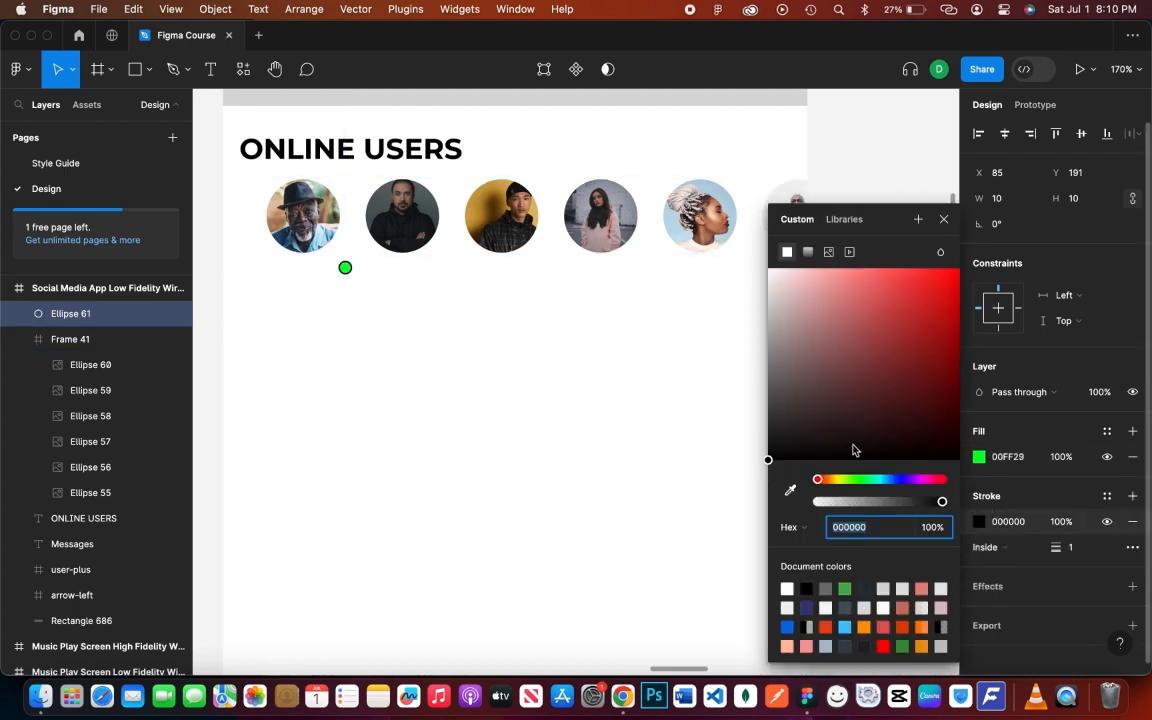
pyautogui.write('FFFFFF')
pyautogui.press('Return')
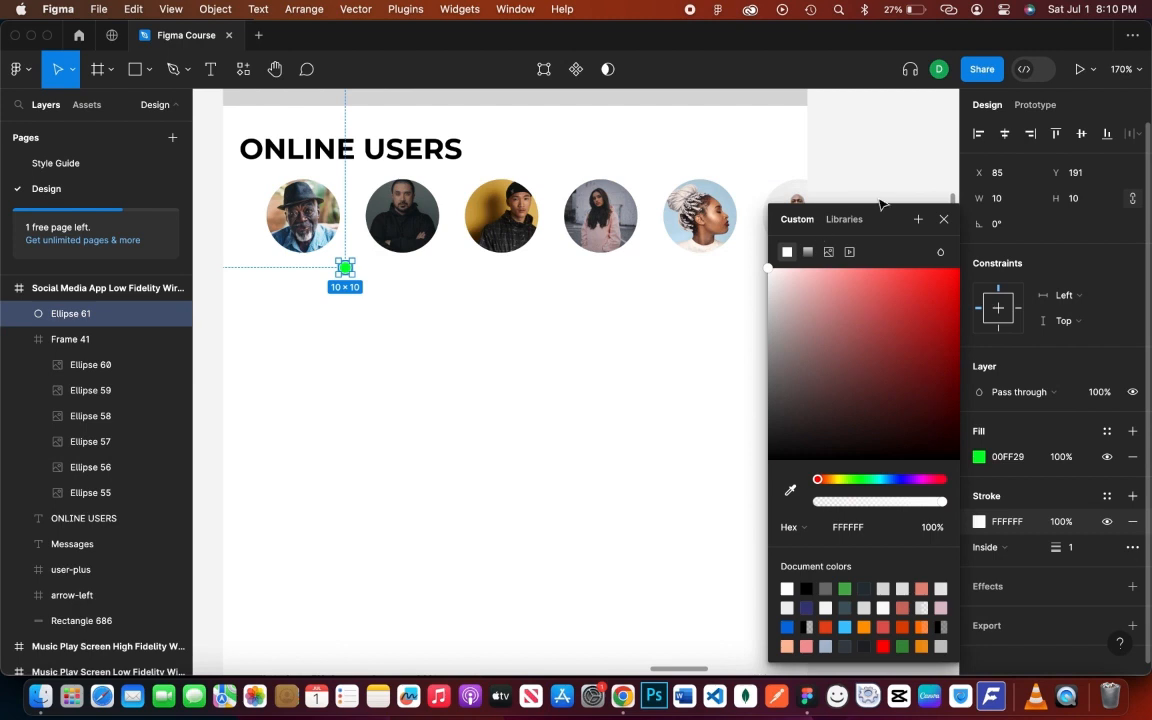
pyautogui.click(945, 221)
pyautogui.moveTo(349, 273); pyautogui.dragTo(724, 251)
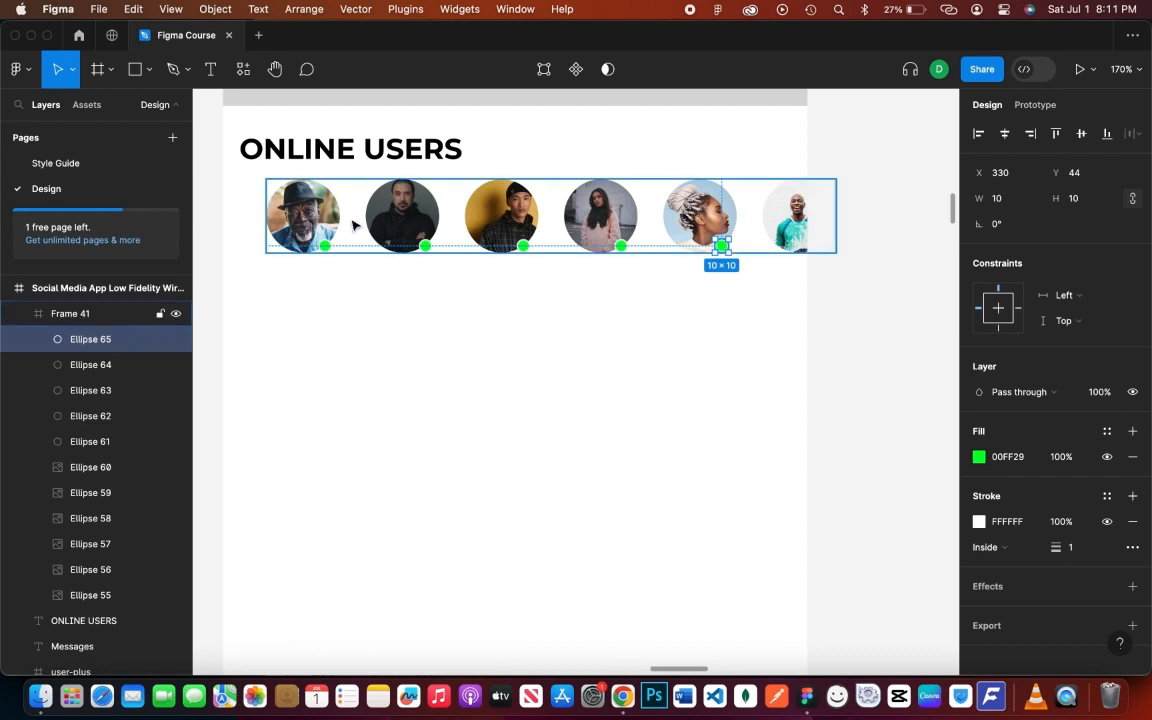
pyautogui.click(355, 225)
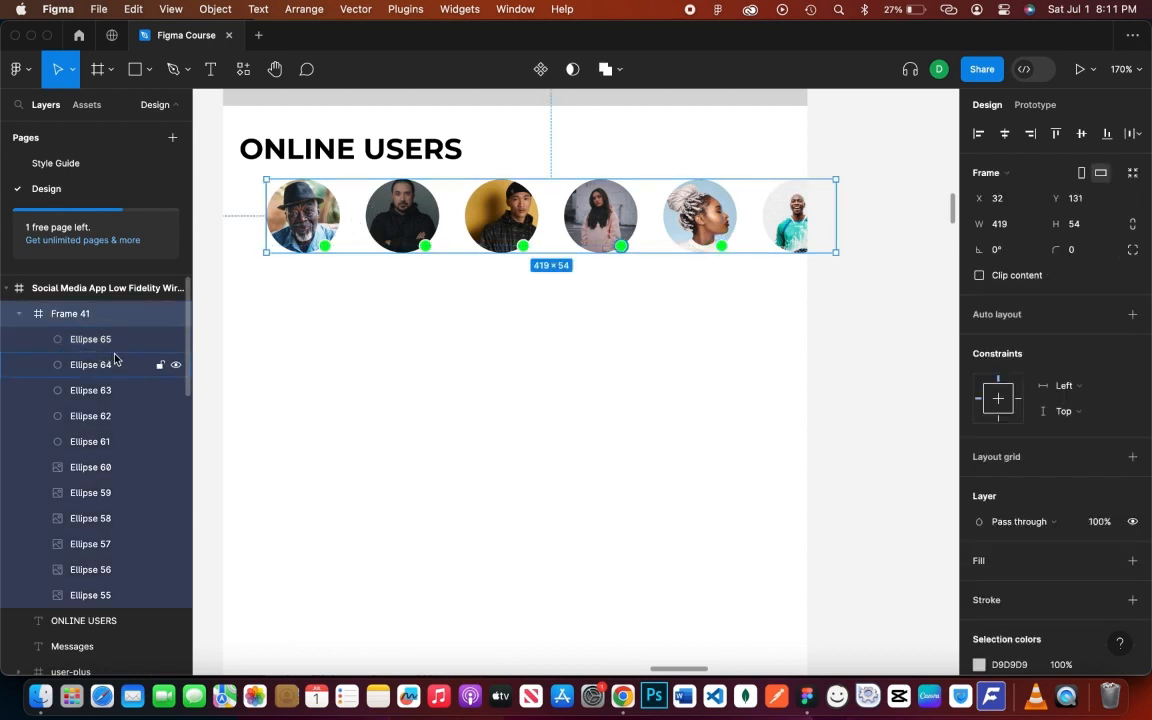
# - Add a 'Christopher' label in Montserrat Bold 9, centred under the first avatar
pyautogui.press('t')
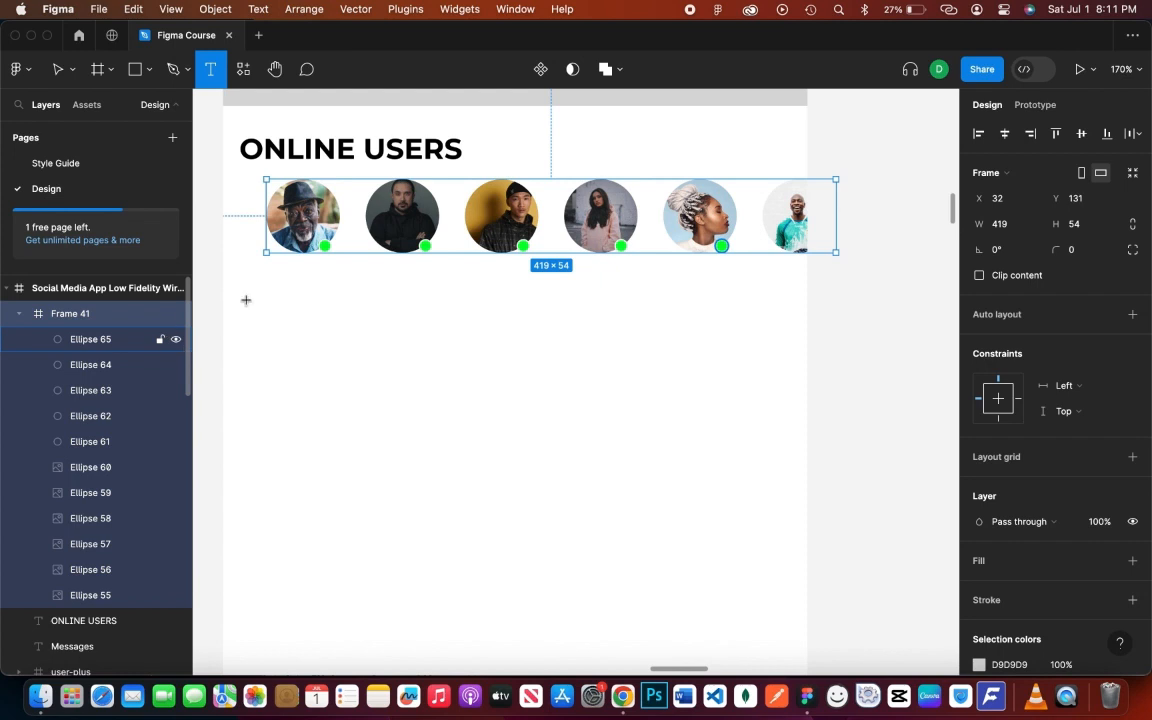
pyautogui.click(292, 269)
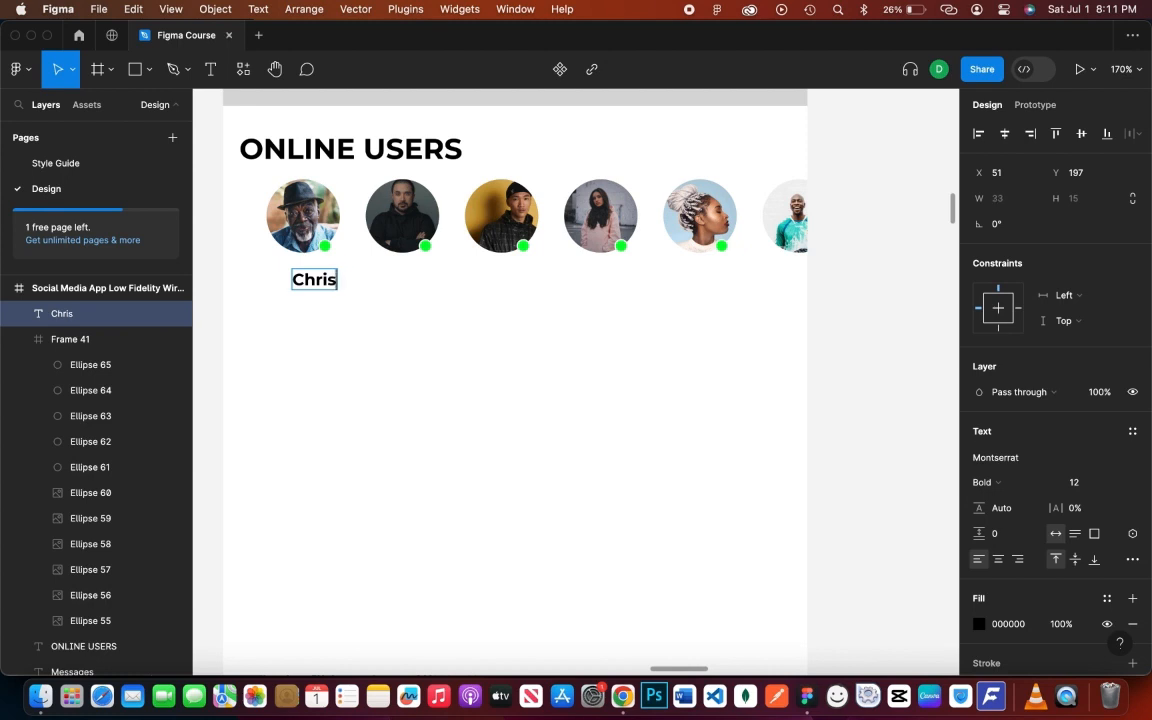
pyautogui.press('super+shift+comma')
pyautogui.press('super+shift+comma')
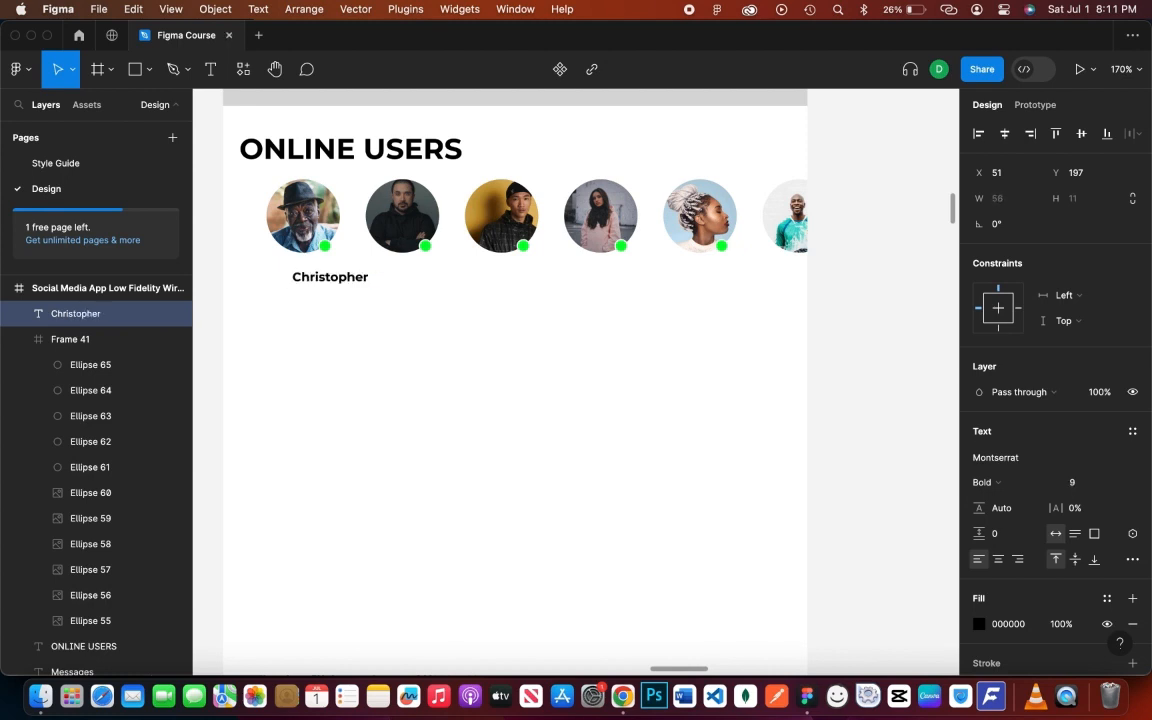
pyautogui.moveTo(365, 283); pyautogui.dragTo(337, 267)
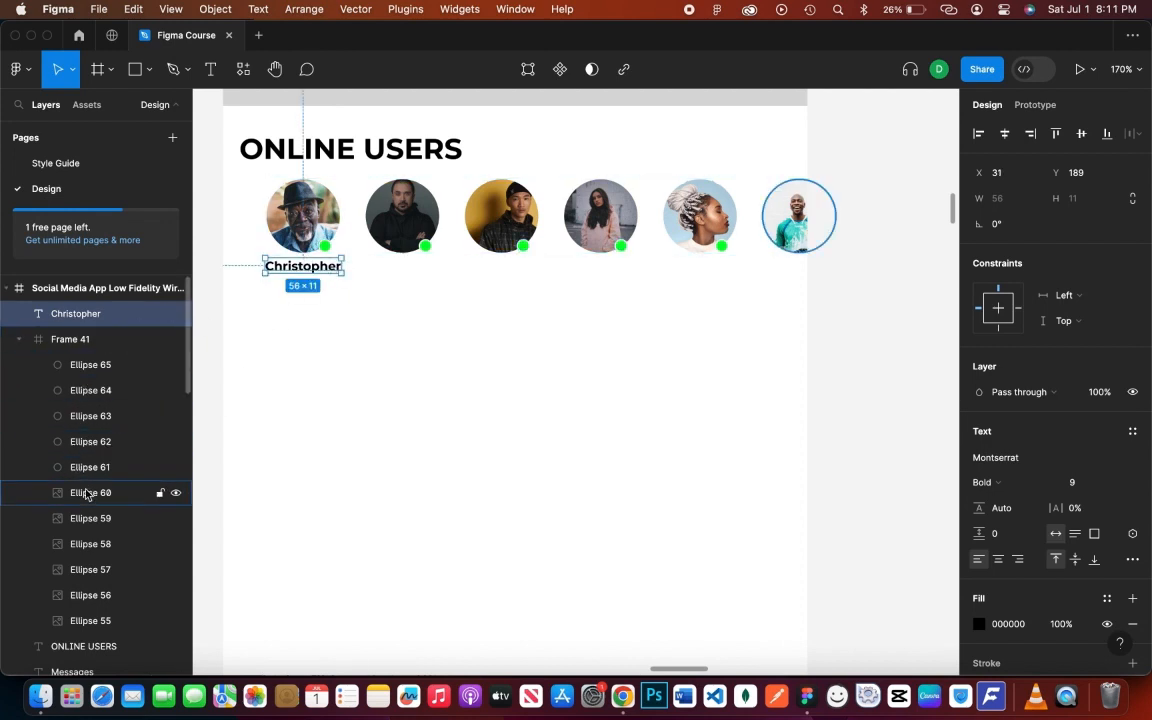
# - Group the first avatar photo, its green dot and the Christopher label together
pyautogui.click(93, 620)
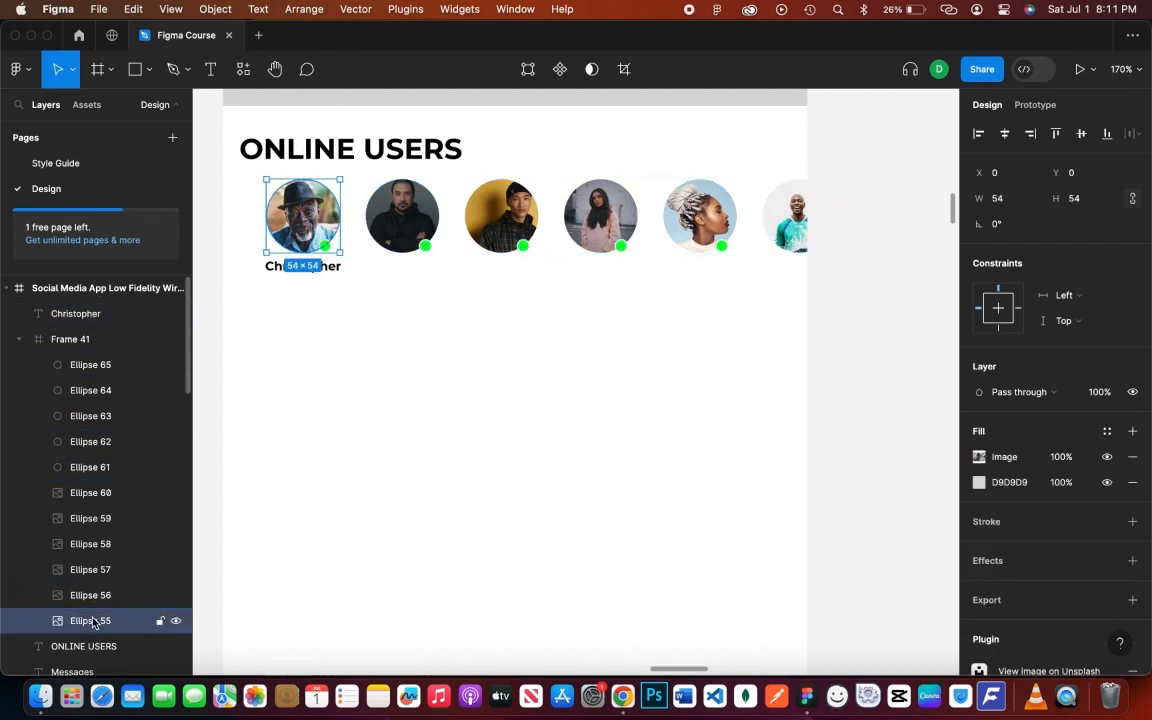
pyautogui.keyDown('shift'); pyautogui.click(98, 467); pyautogui.keyUp('shift')
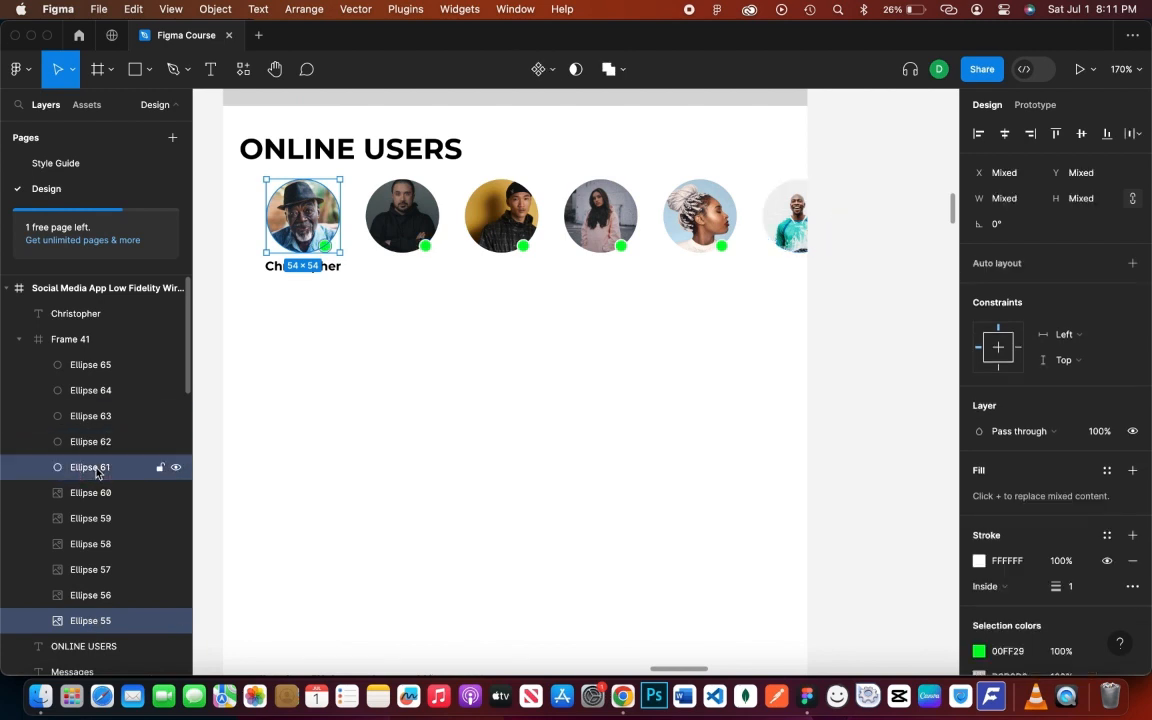
pyautogui.keyDown('shift'); pyautogui.click(112, 316); pyautogui.keyUp('shift')
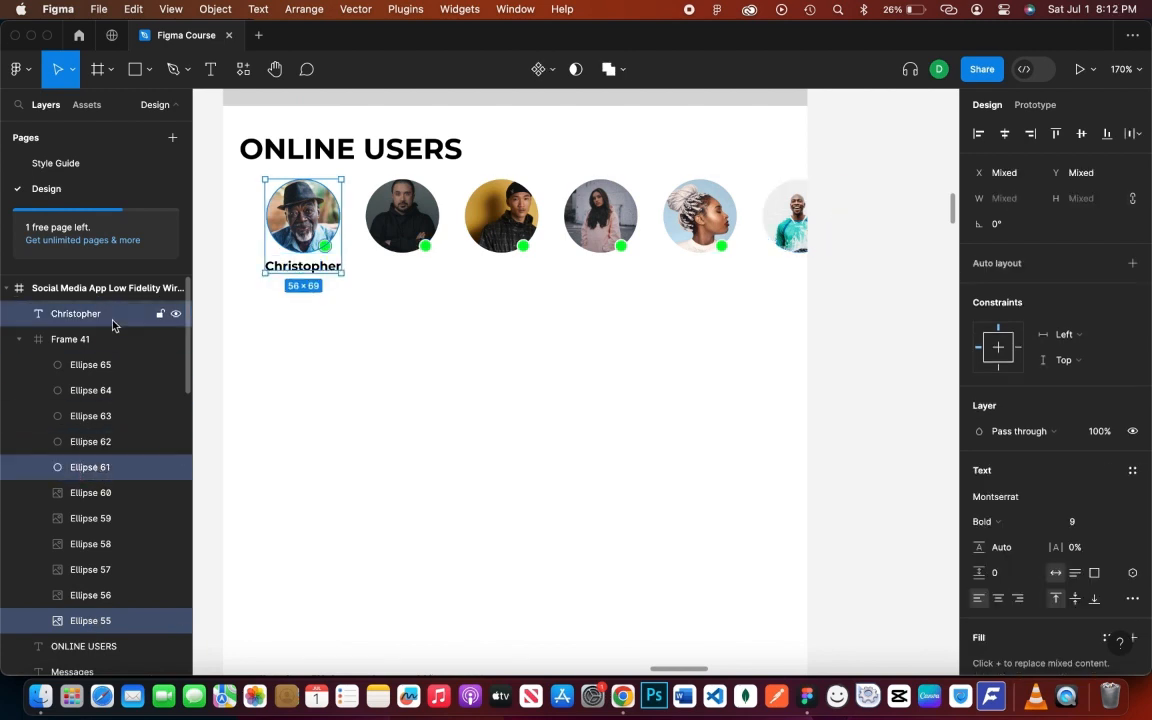
pyautogui.press('super+g')
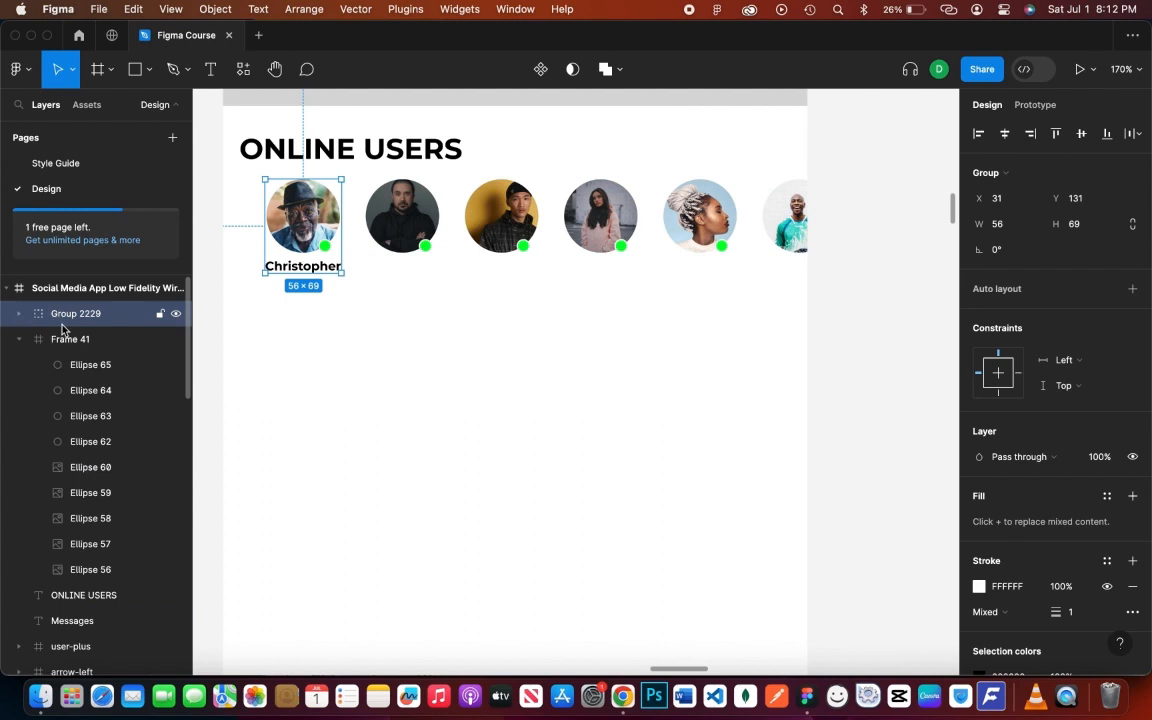
pyautogui.click(440, 337)
pyautogui.scroll(5, 440, 337)
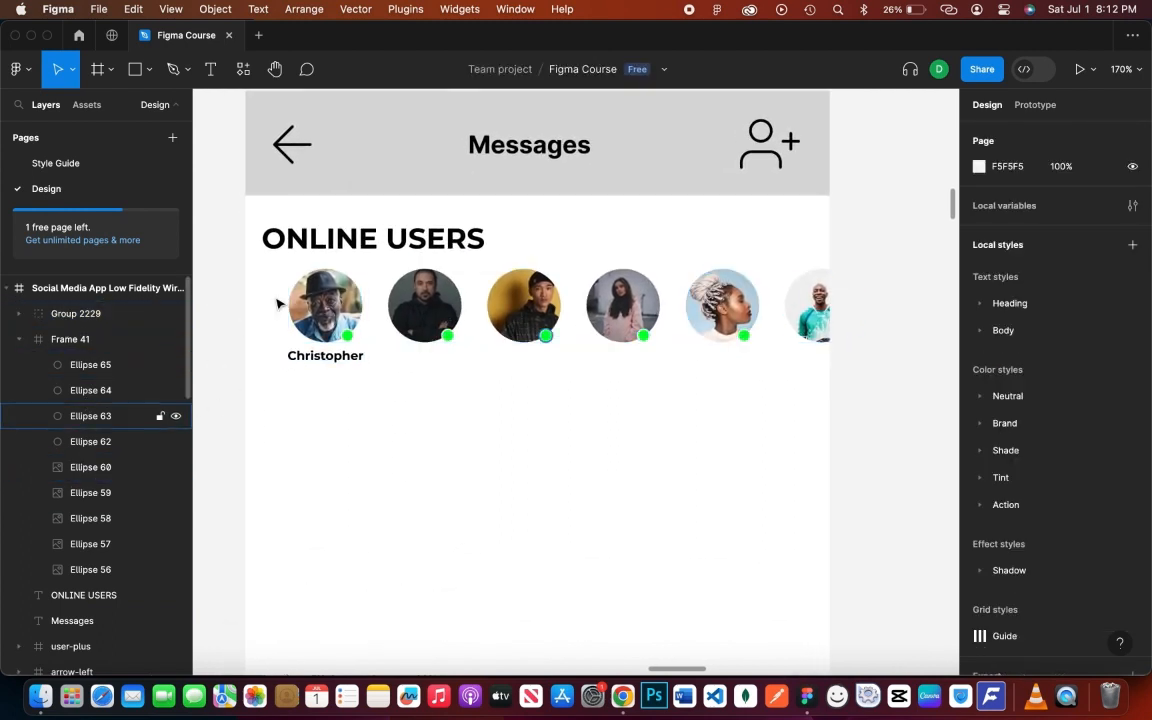
# - Undo the Christopher avatar grouping and select the avatar photos
pyautogui.click(322, 290)
pyautogui.press('super+z')
pyautogui.press('super+z')
pyautogui.press('super+z')
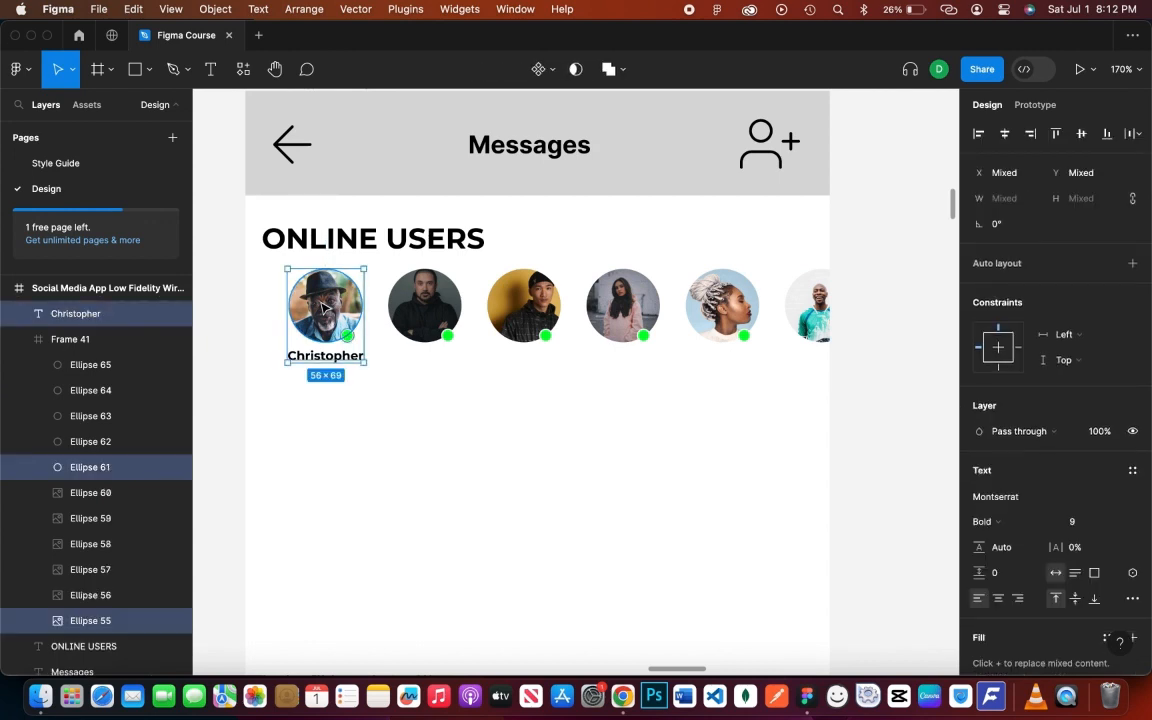
pyautogui.press('super+z')
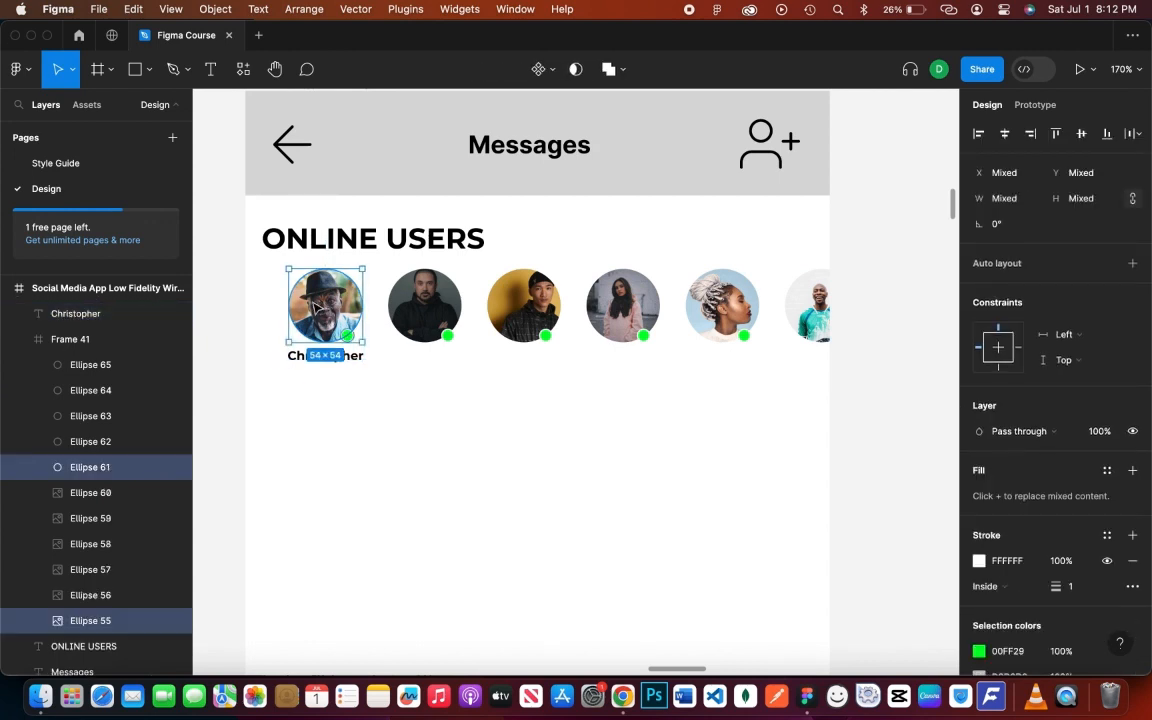
pyautogui.scroll(-2, 110, 517)
pyautogui.click(108, 451)
pyautogui.keyDown('shift'); pyautogui.click(123, 581); pyautogui.keyUp('shift')
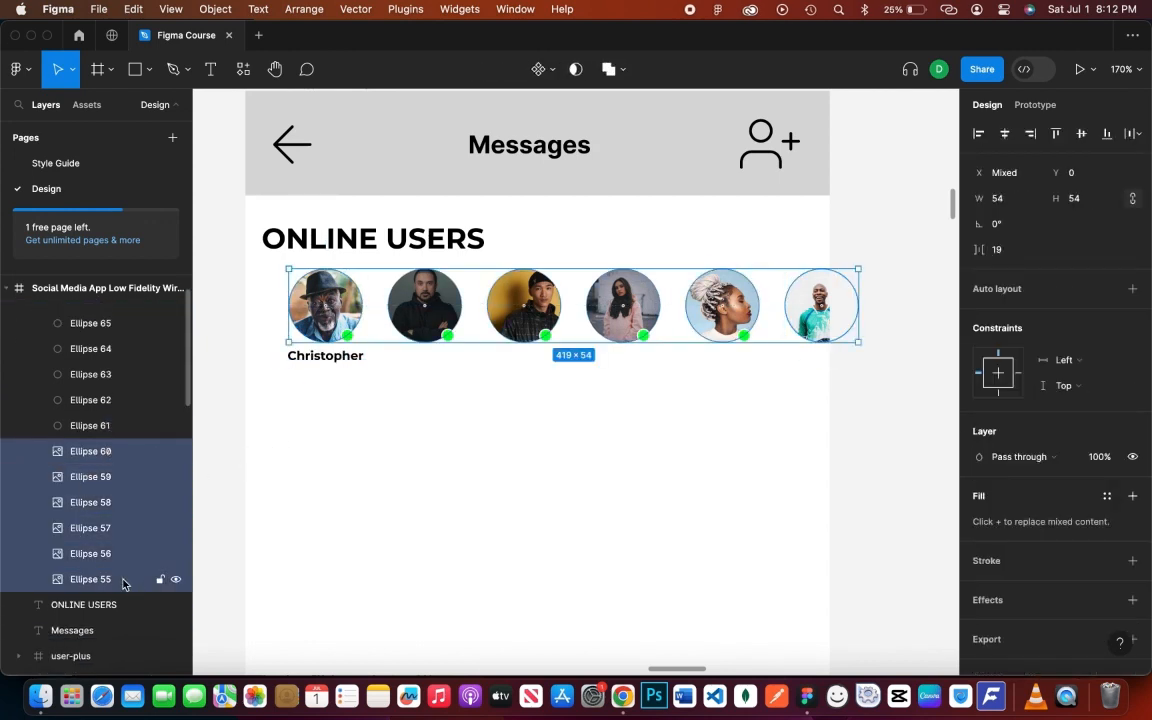
# - Try the Wireframe plugin, searching its kit for 'image', then close it
pyautogui.rightClick(692, 428)
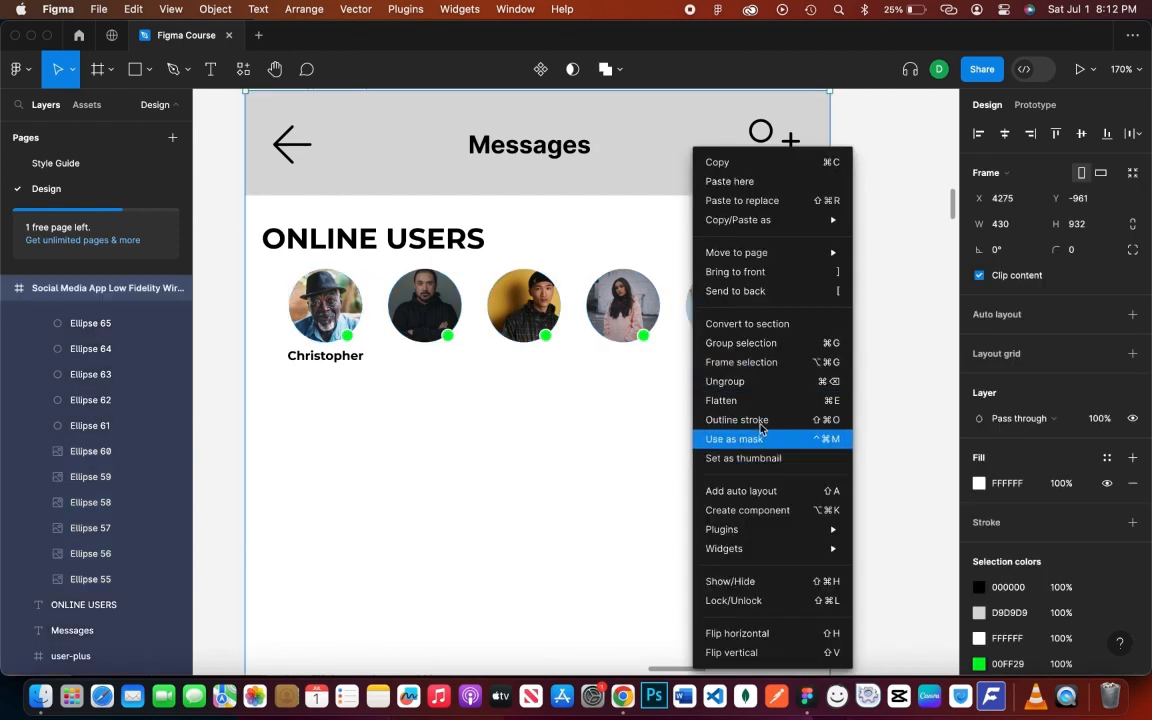
pyautogui.moveTo(724, 548)
pyautogui.click(908, 357)
pyautogui.rightClick(916, 341)
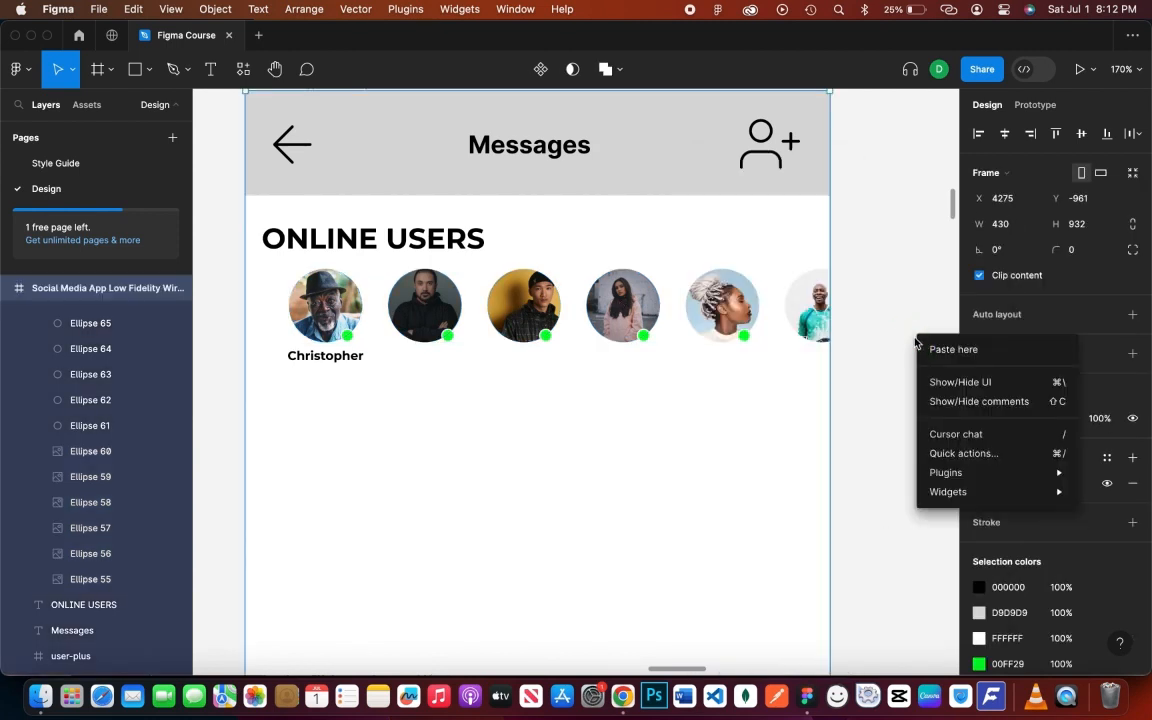
pyautogui.moveTo(977, 471)
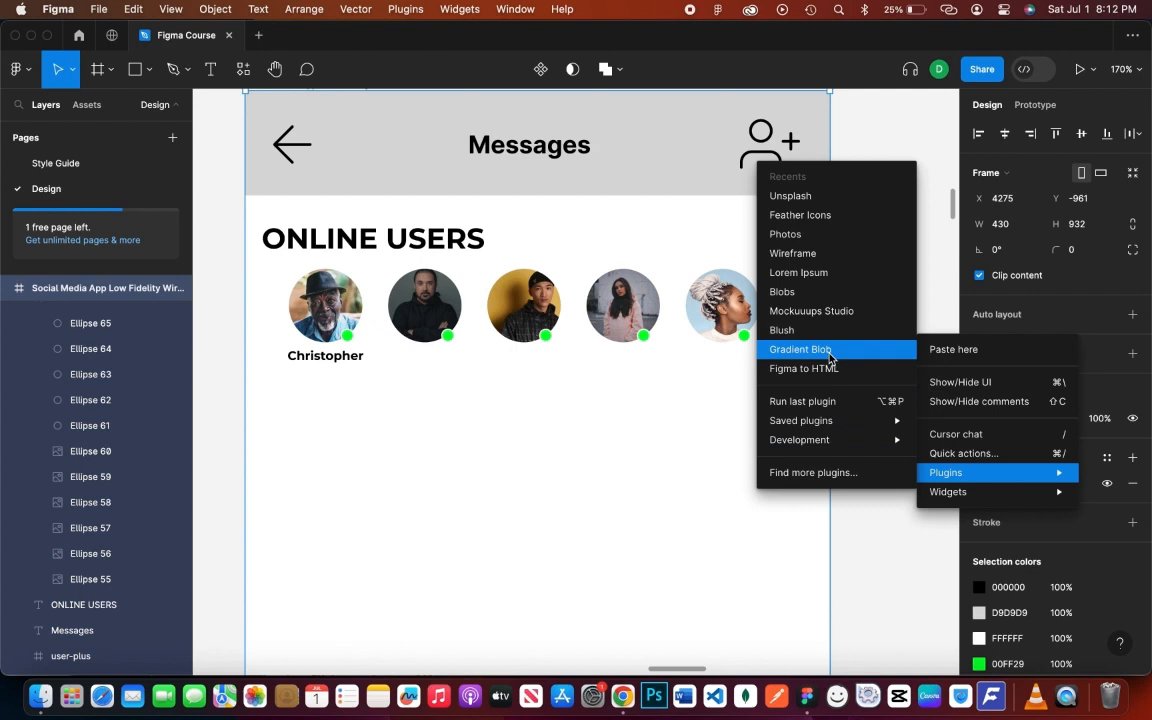
pyautogui.click(808, 258)
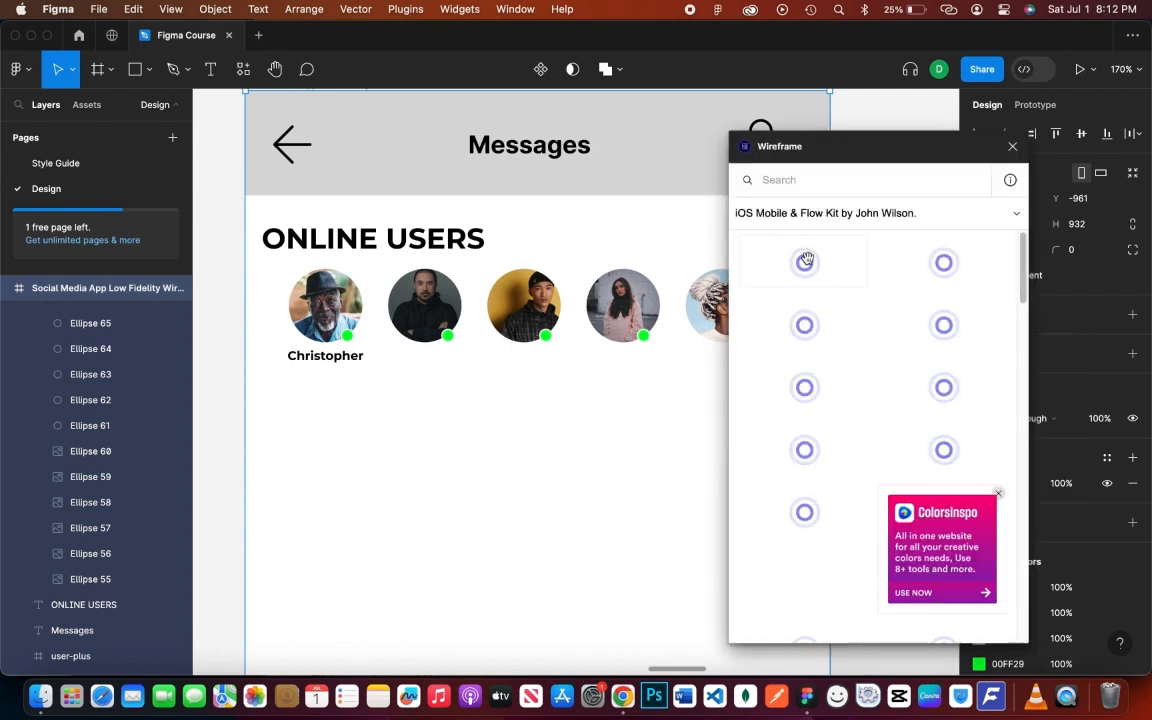
pyautogui.click(840, 179)
pyautogui.write('image')
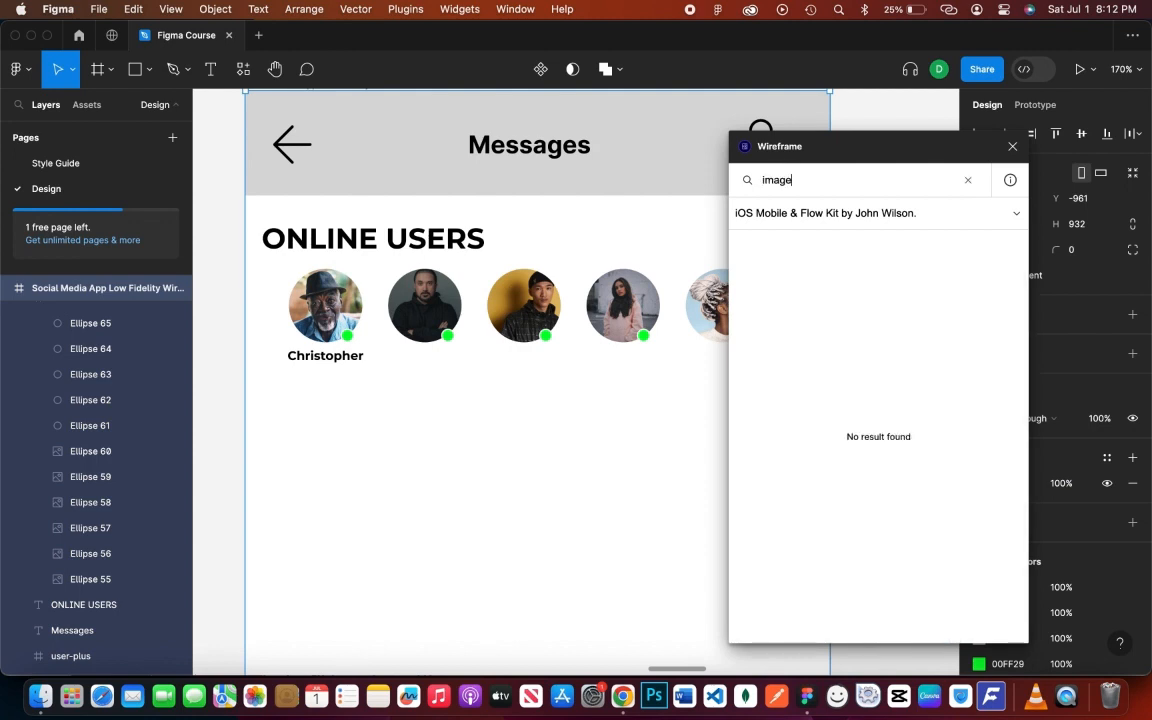
pyautogui.click(967, 180)
pyautogui.click(1012, 147)
# - Relaunch the Wireframe plugin from the canvas menu and close it again
pyautogui.rightClick(904, 217)
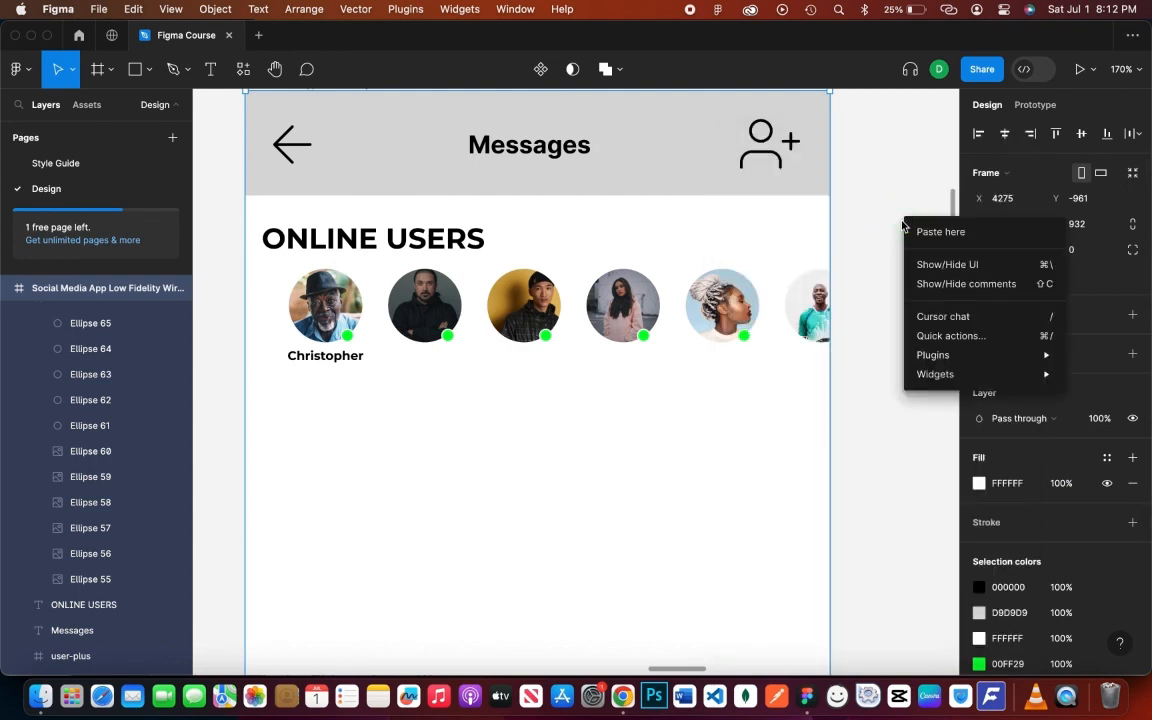
pyautogui.moveTo(930, 356)
pyautogui.click(800, 374)
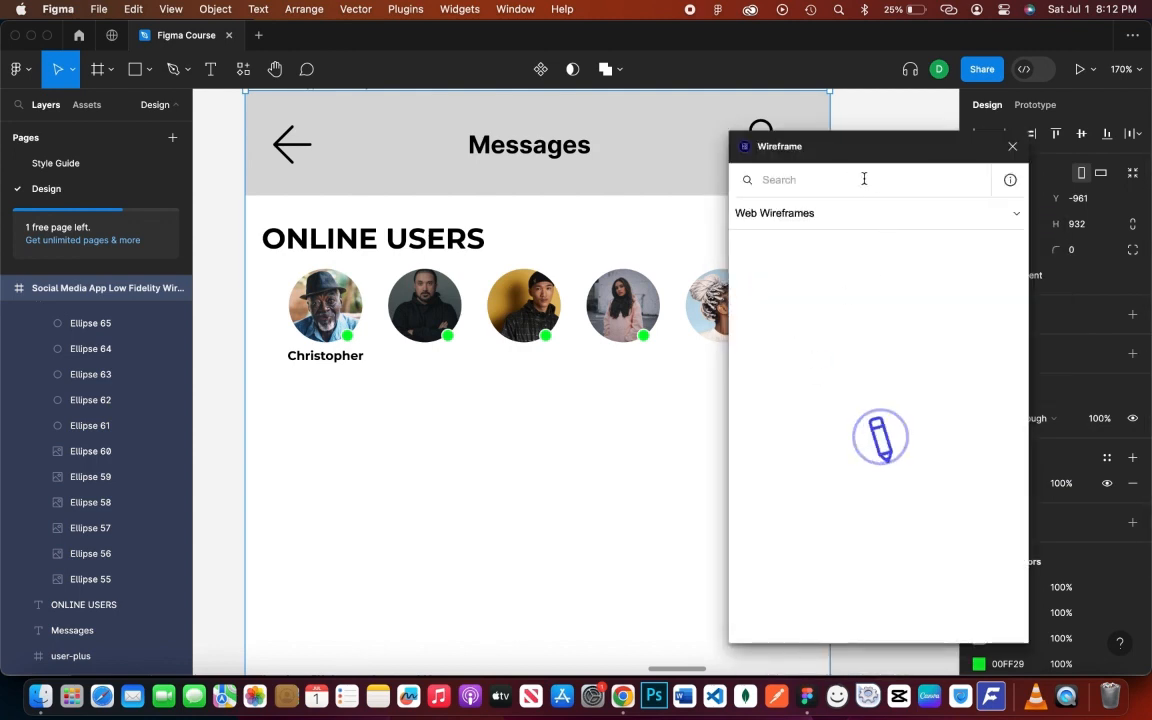
pyautogui.click(1012, 147)
# - Search the Unsplash plugin for 'image mockup' photos, then dismiss it
pyautogui.rightClick(890, 232)
pyautogui.moveTo(930, 365)
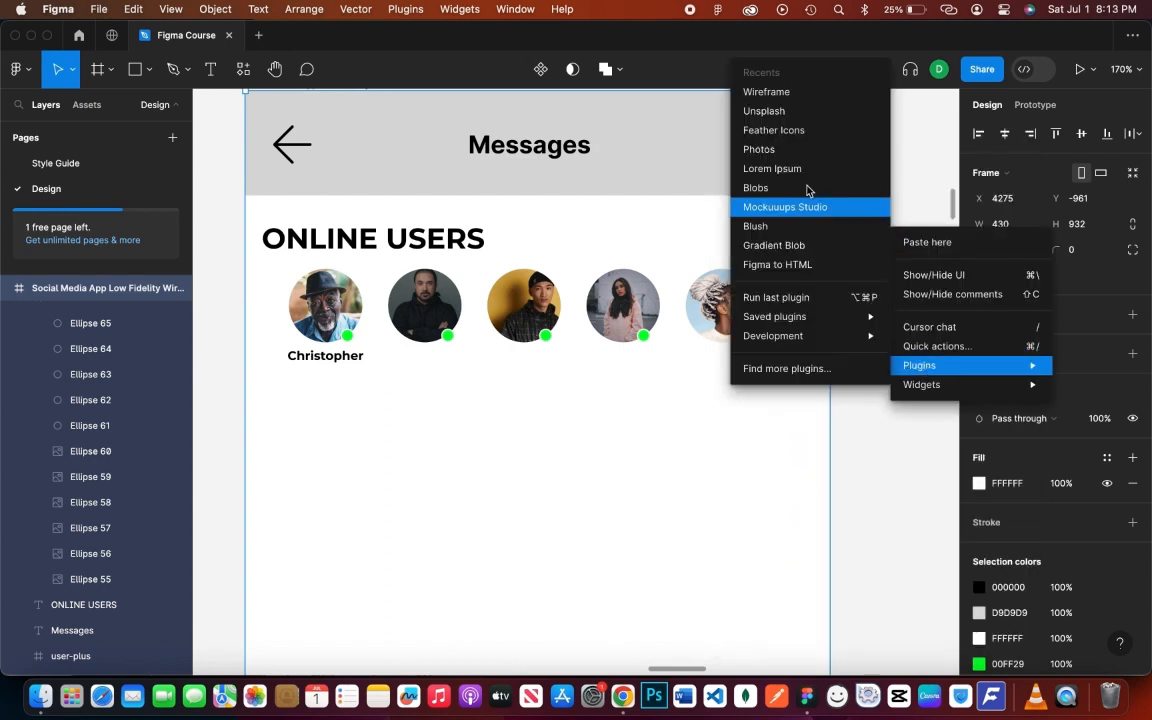
pyautogui.click(775, 111)
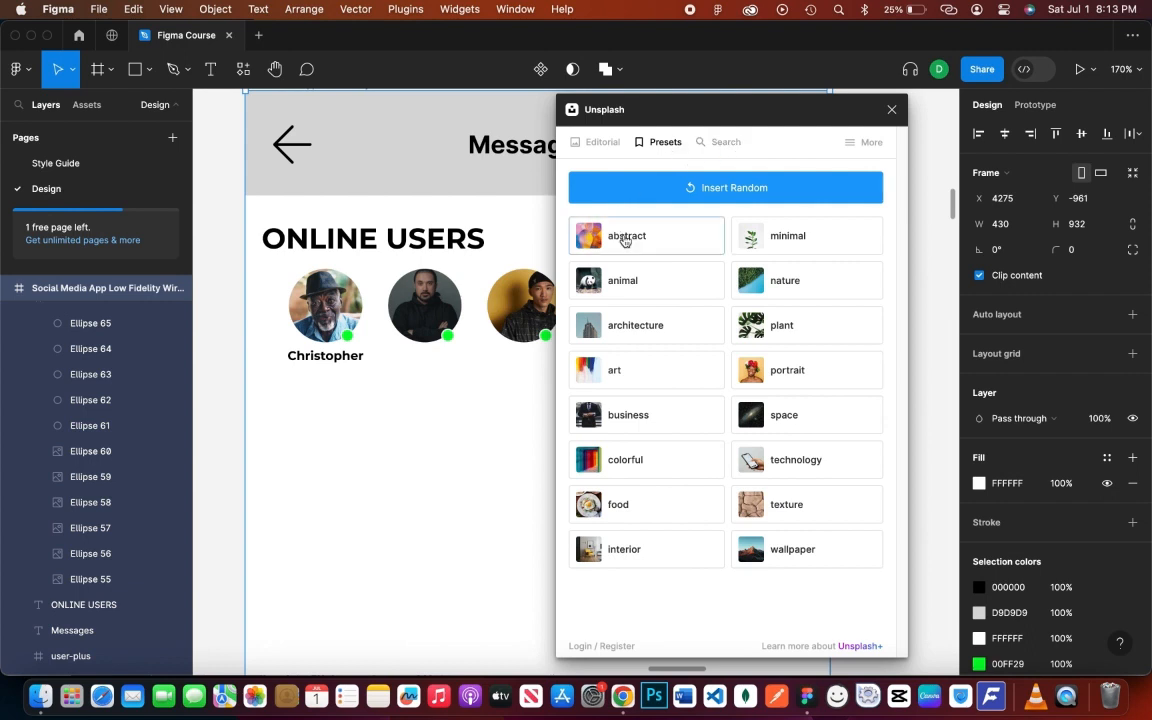
pyautogui.click(727, 143)
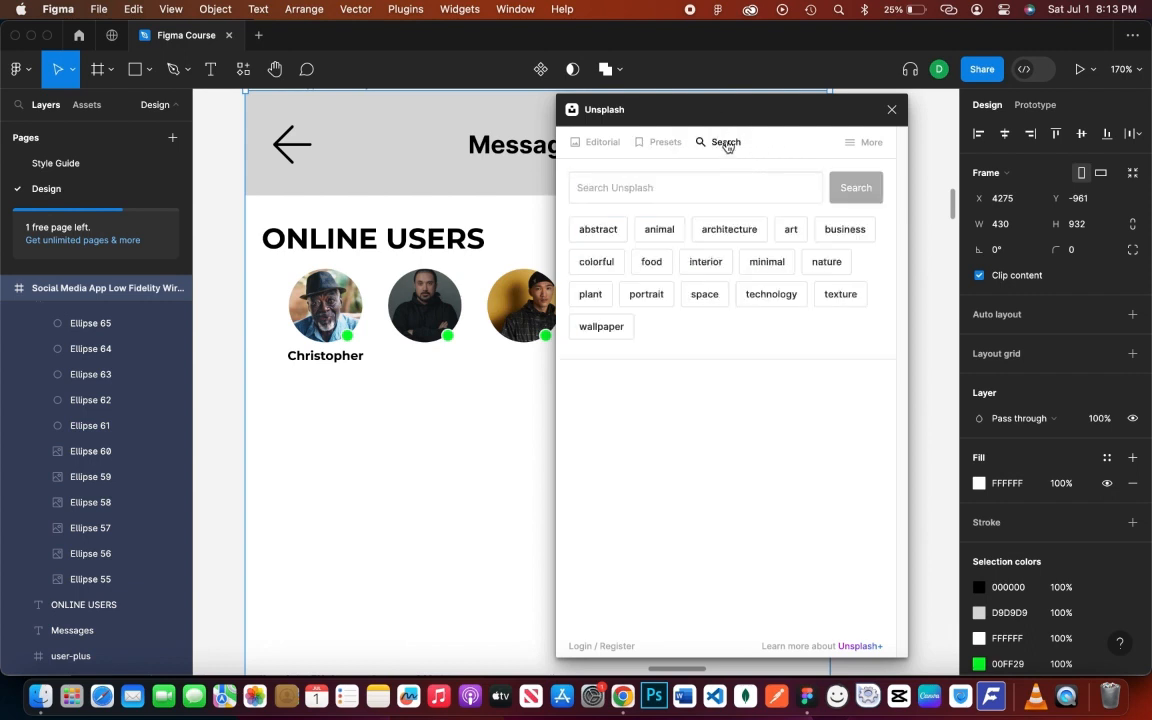
pyautogui.click(686, 180)
pyautogui.write('image mockup')
pyautogui.press('Return')
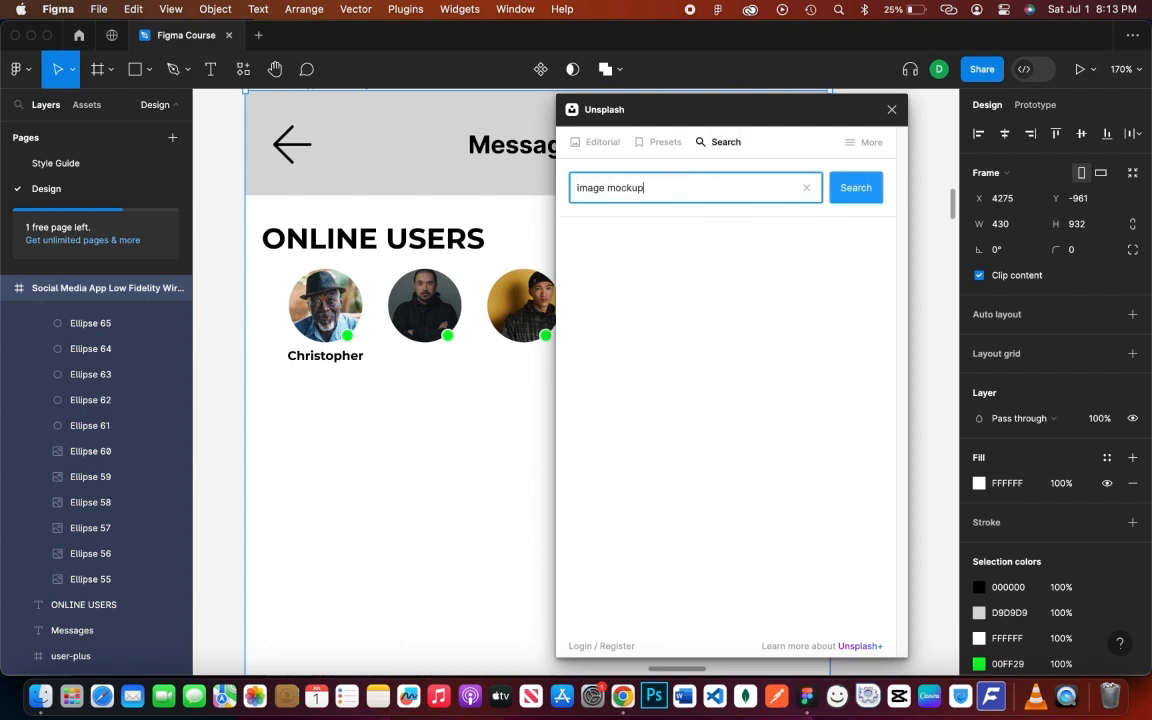
pyautogui.scroll(-5, 740, 505)
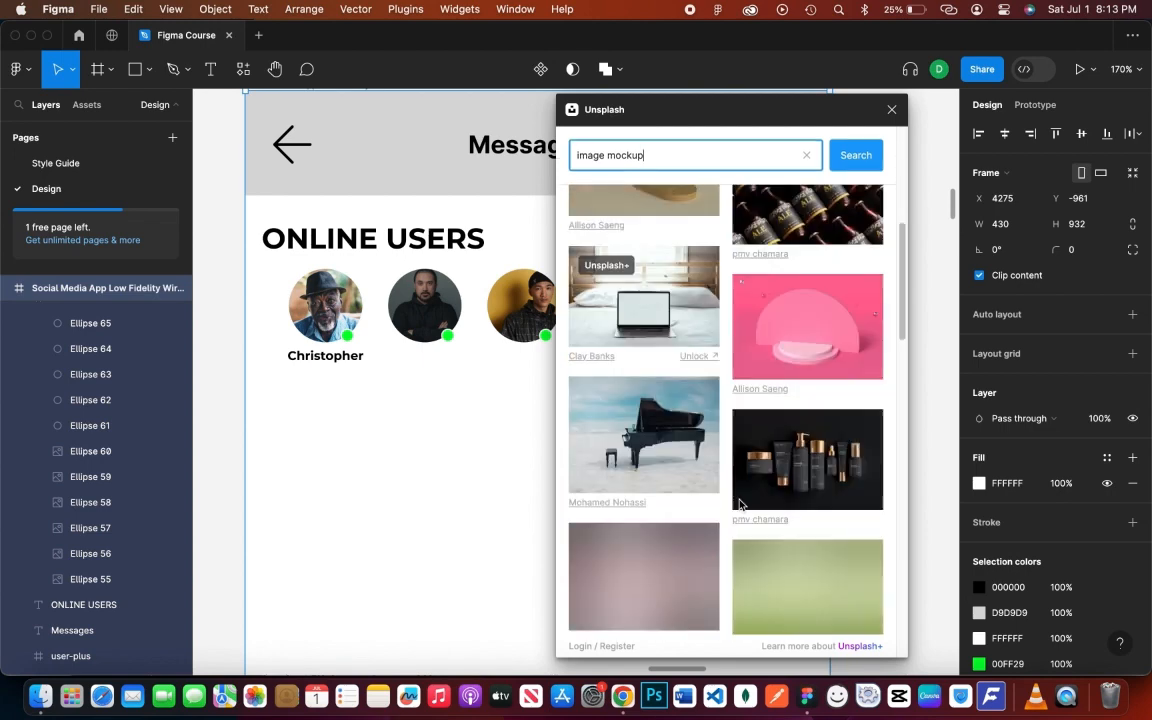
pyautogui.click(892, 110)
pyautogui.click(890, 334)
# - Search Feather Icons for 'image', trial-insert the icon, undo it, and open the avatar's image fill
pyautogui.rightClick(892, 336)
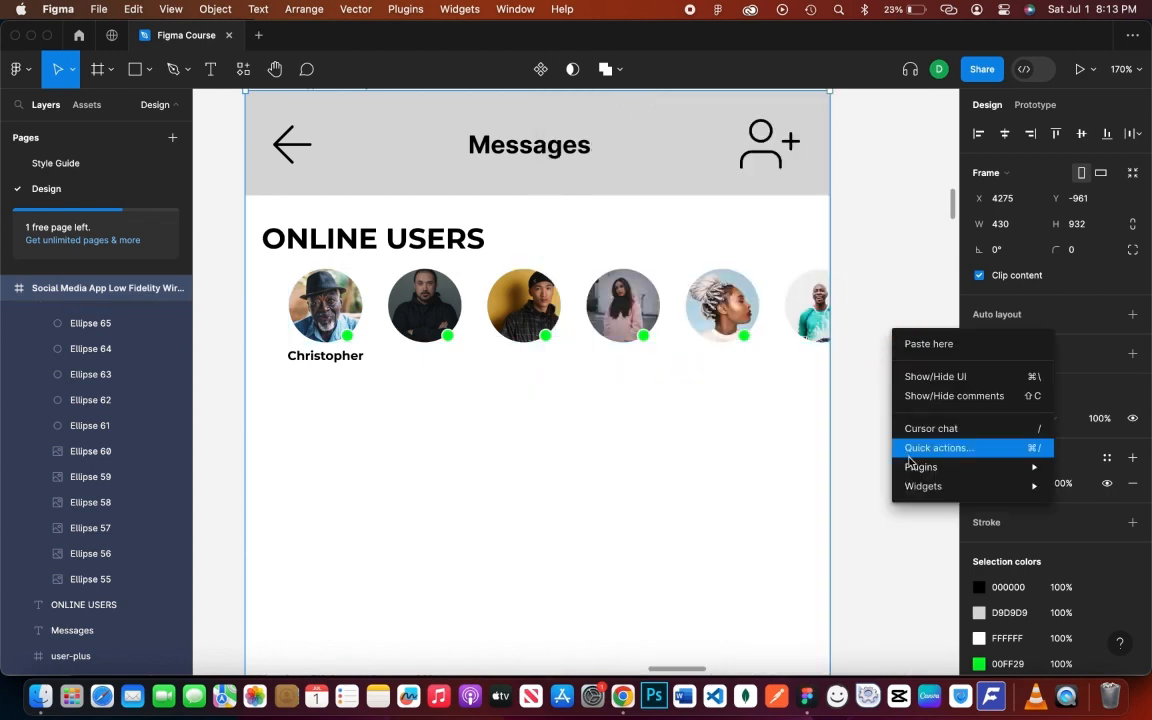
pyautogui.press('Escape')
pyautogui.rightClick(884, 390)
pyautogui.moveTo(933, 522)
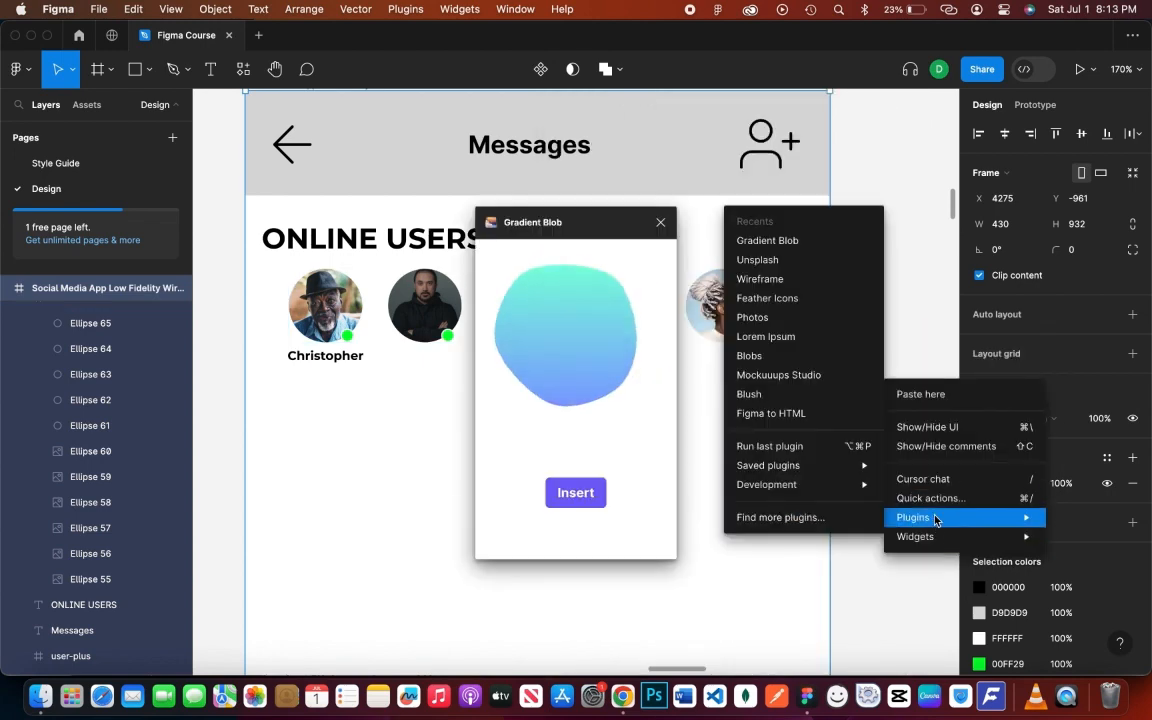
pyautogui.click(797, 300)
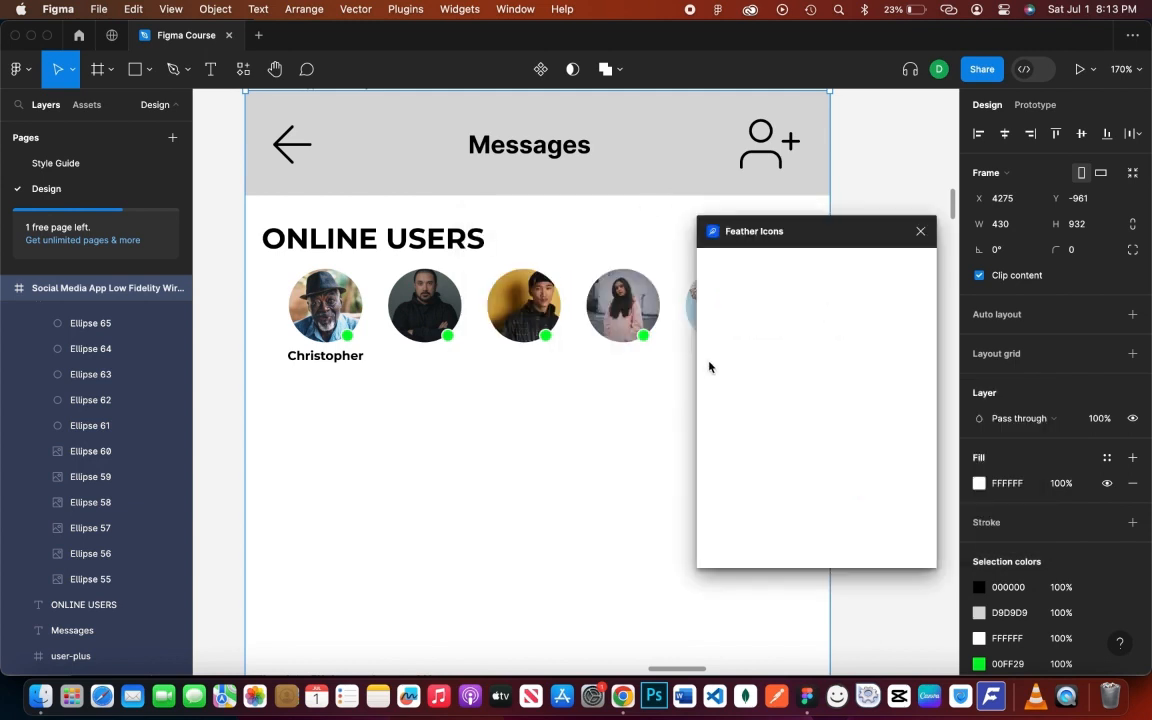
pyautogui.write('imaghe')
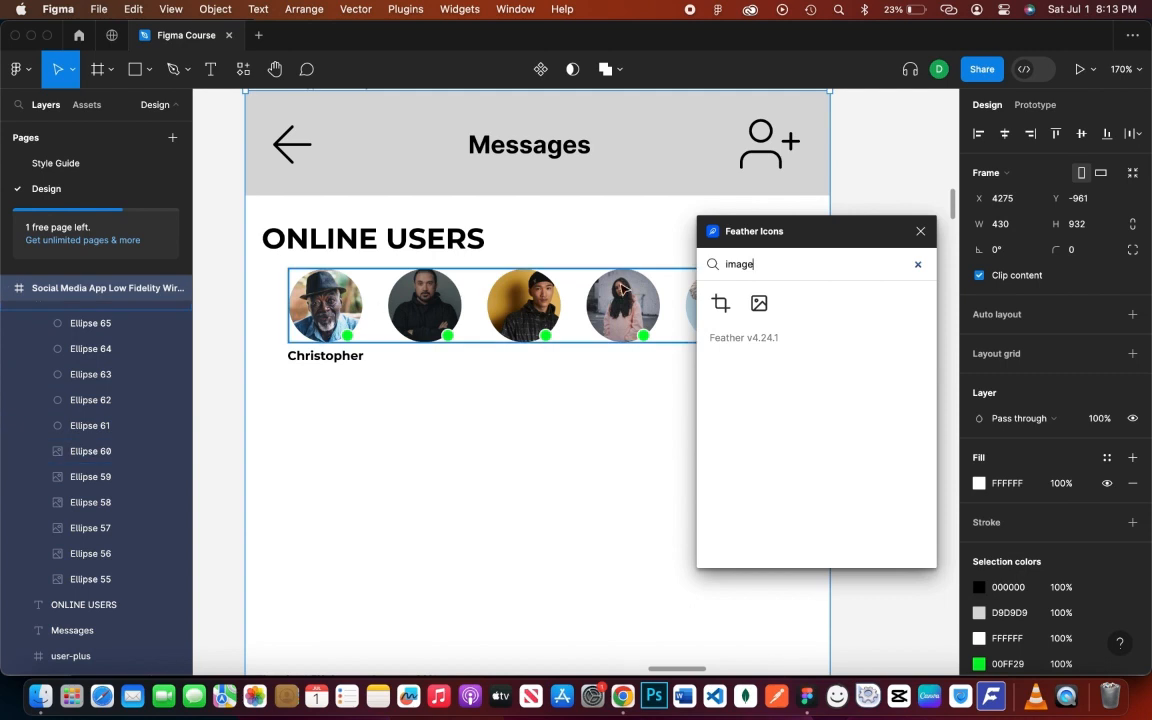
pyautogui.click(759, 303)
pyautogui.moveTo(591, 397); pyautogui.dragTo(809, 388)
pyautogui.press('super+z')
pyautogui.press('super+z')
pyautogui.press('super+z')
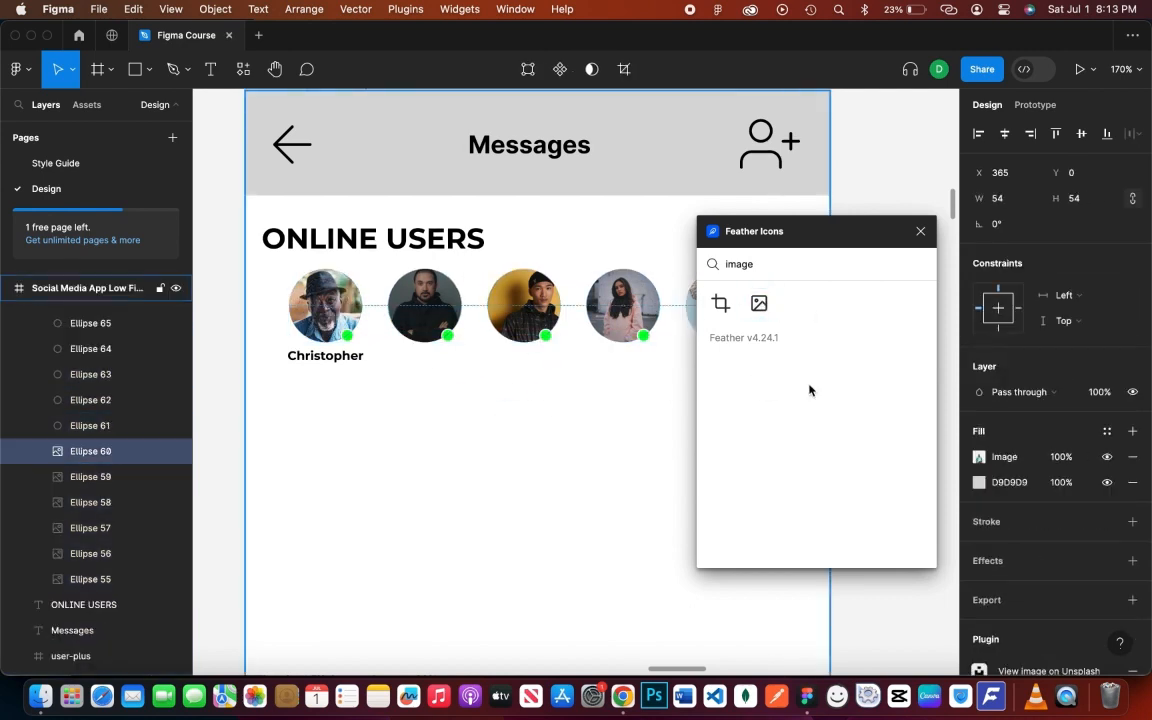
pyautogui.click(979, 457)
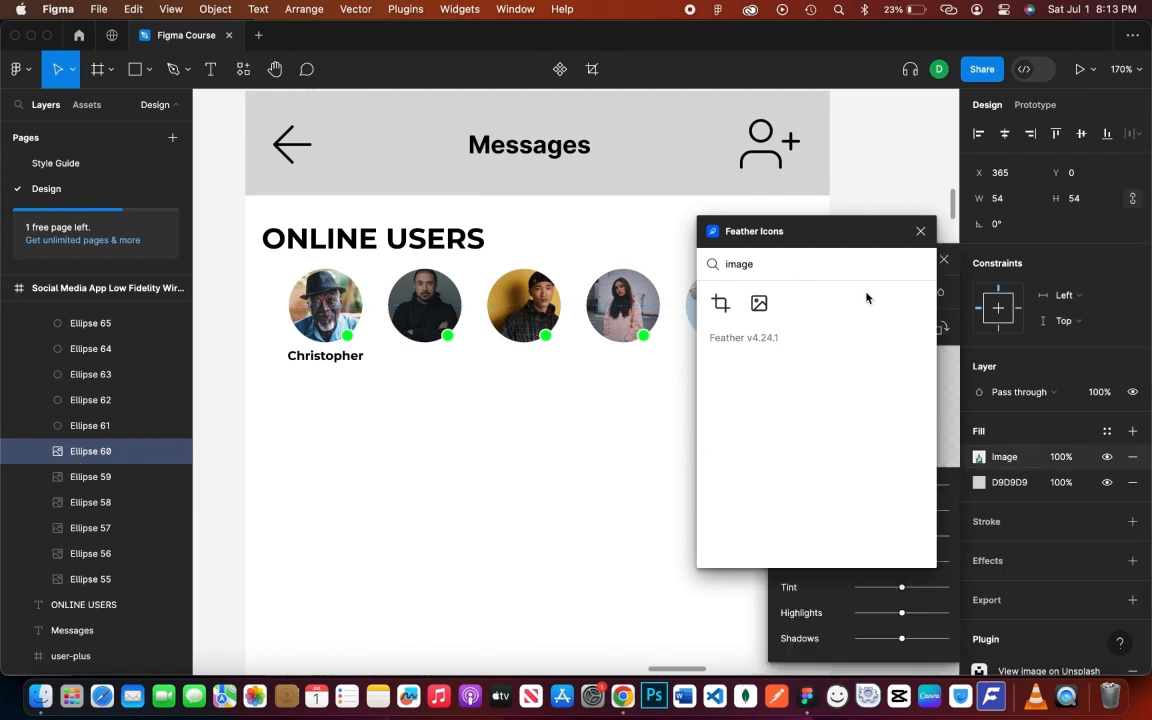
pyautogui.click(920, 231)
# - Replace the image fills of the first avatars, including Christopher's, with solid grey
pyautogui.click(788, 296)
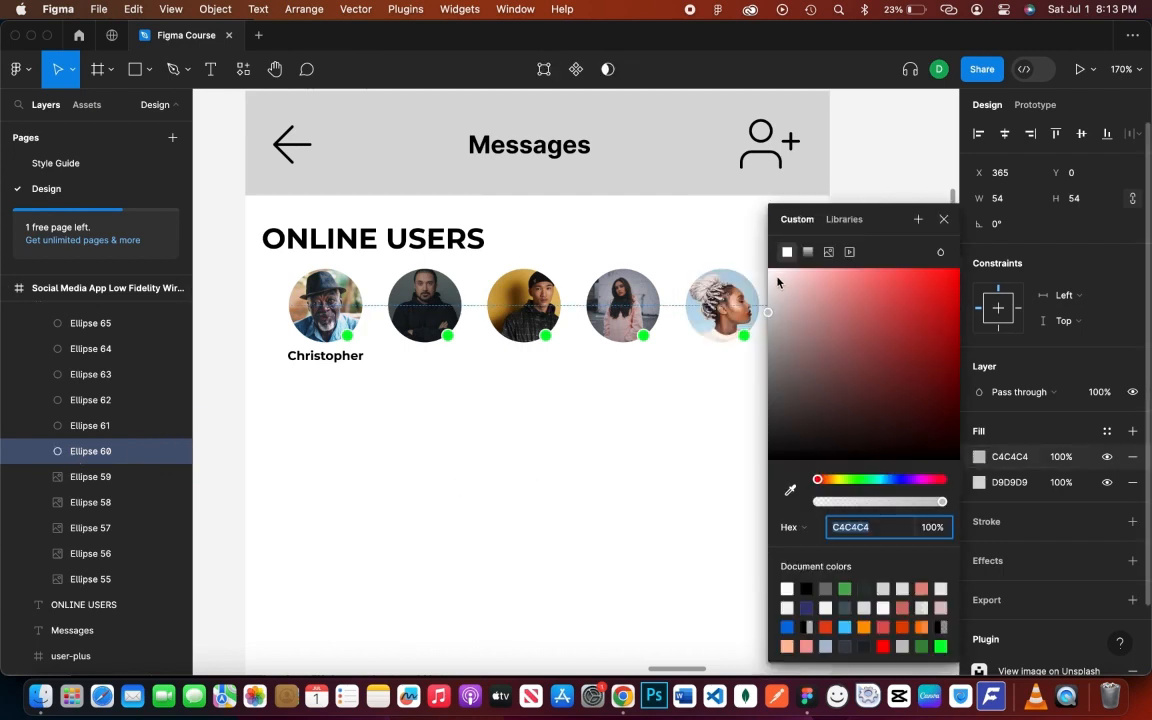
pyautogui.click(330, 310)
pyautogui.click(977, 463)
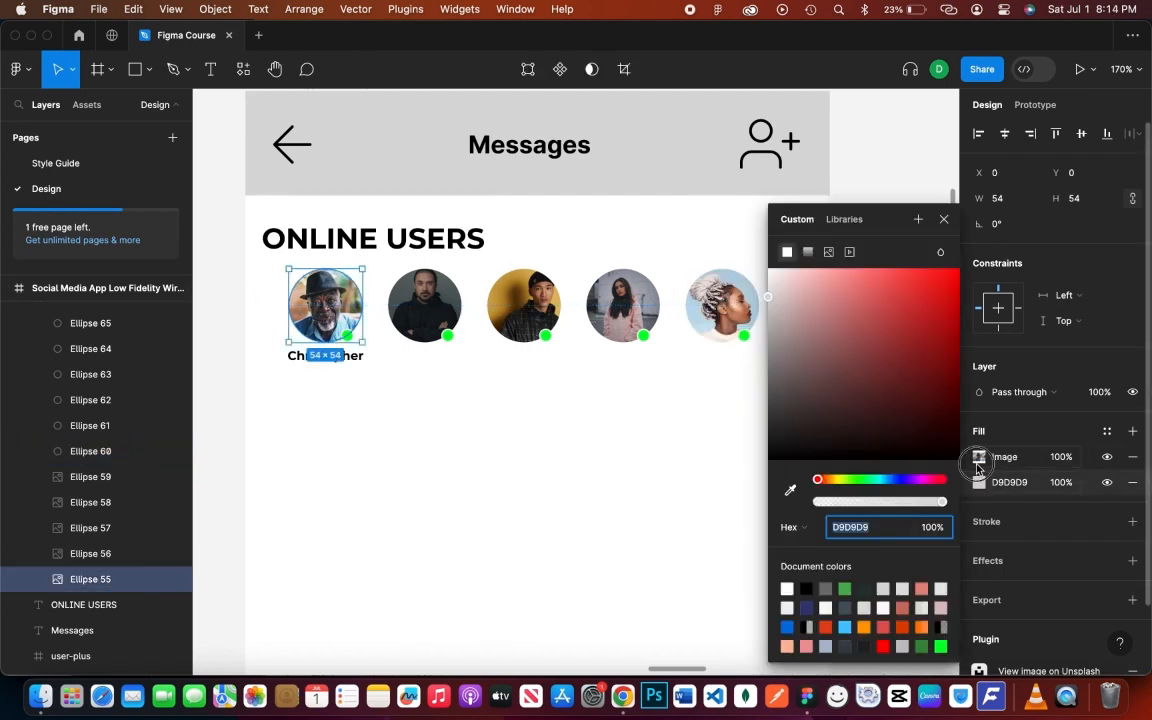
pyautogui.click(979, 457)
pyautogui.click(787, 291)
pyautogui.click(424, 305)
pyautogui.click(979, 457)
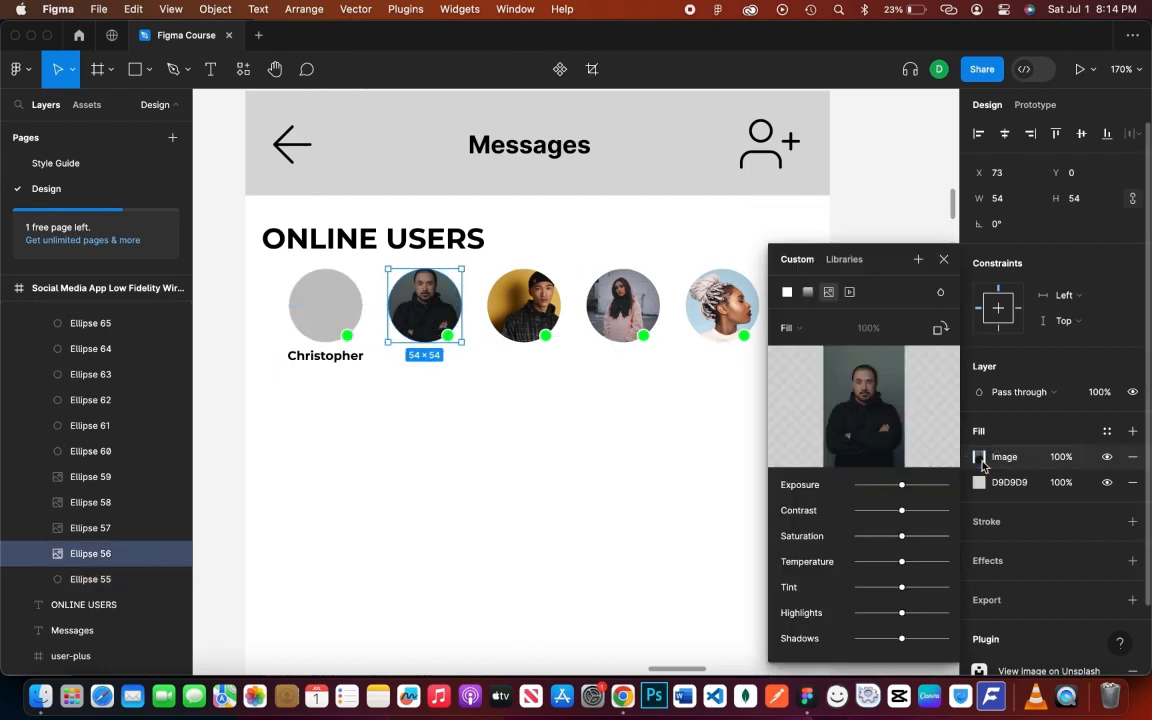
pyautogui.click(787, 291)
# - Turn the third, fourth and fifth avatars' fills solid grey as well
pyautogui.click(523, 305)
pyautogui.click(979, 457)
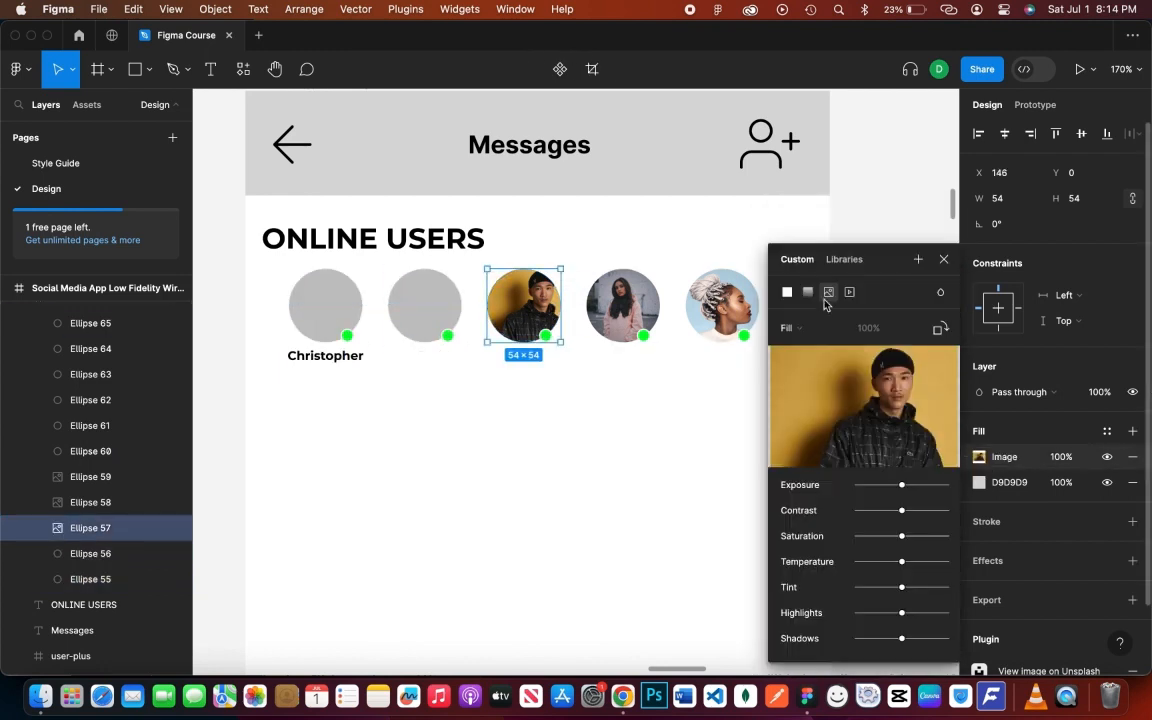
pyautogui.click(787, 291)
pyautogui.click(622, 305)
pyautogui.click(979, 457)
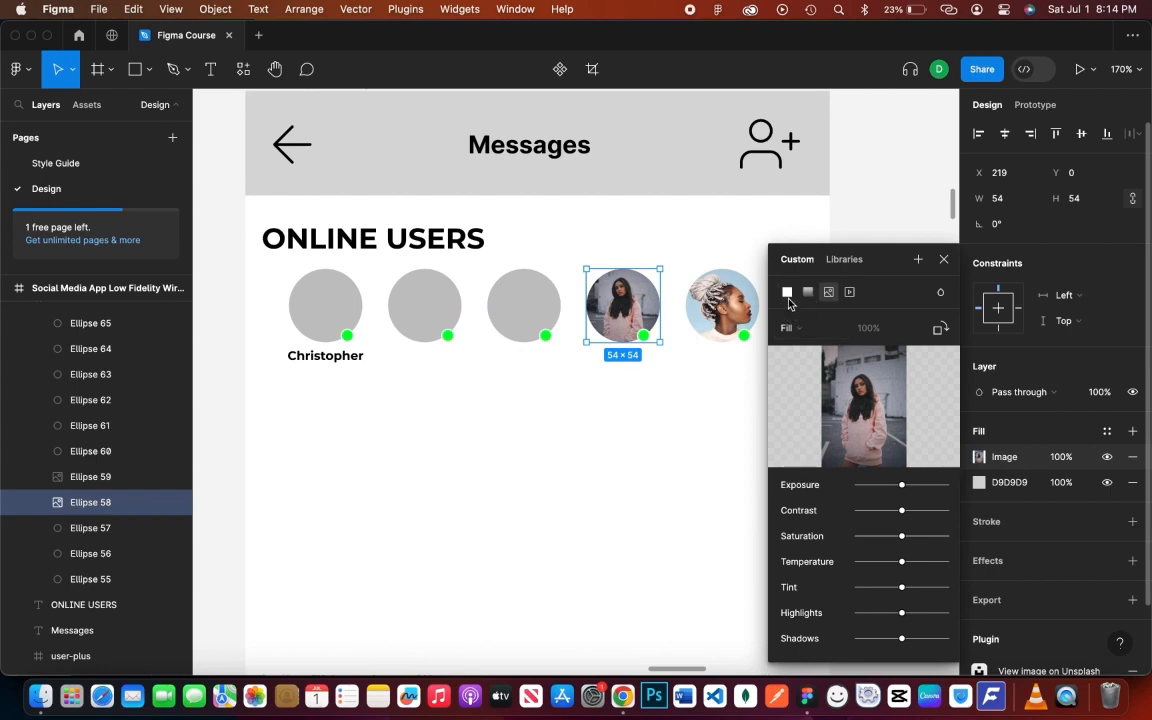
pyautogui.click(787, 291)
pyautogui.click(722, 305)
pyautogui.click(979, 457)
pyautogui.click(787, 291)
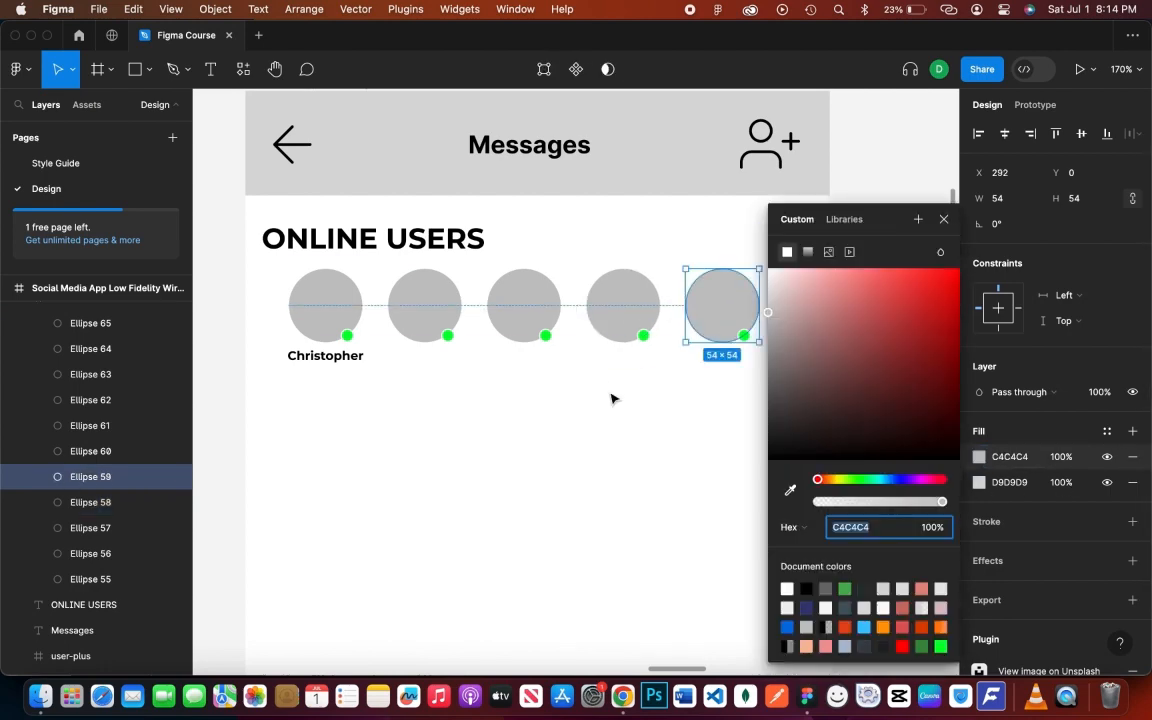
pyautogui.click(613, 399)
# - Insert the Feather 'image' icon and centre it on Christopher's avatar
pyautogui.rightClick(613, 399)
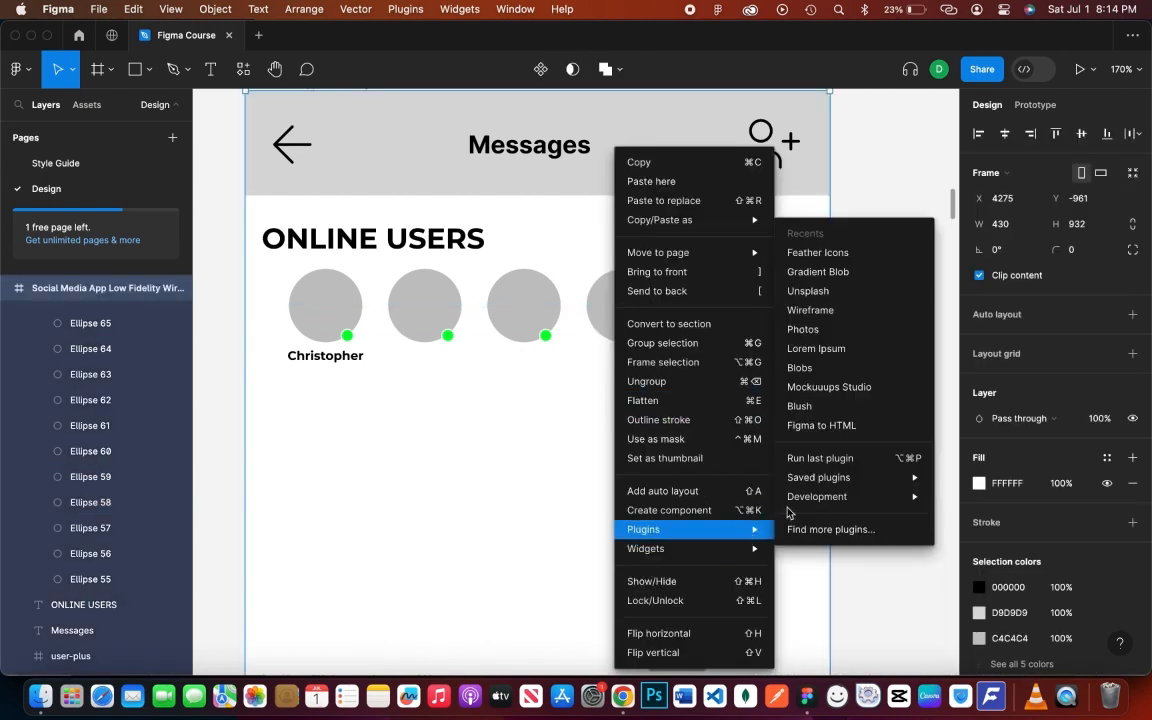
pyautogui.click(848, 249)
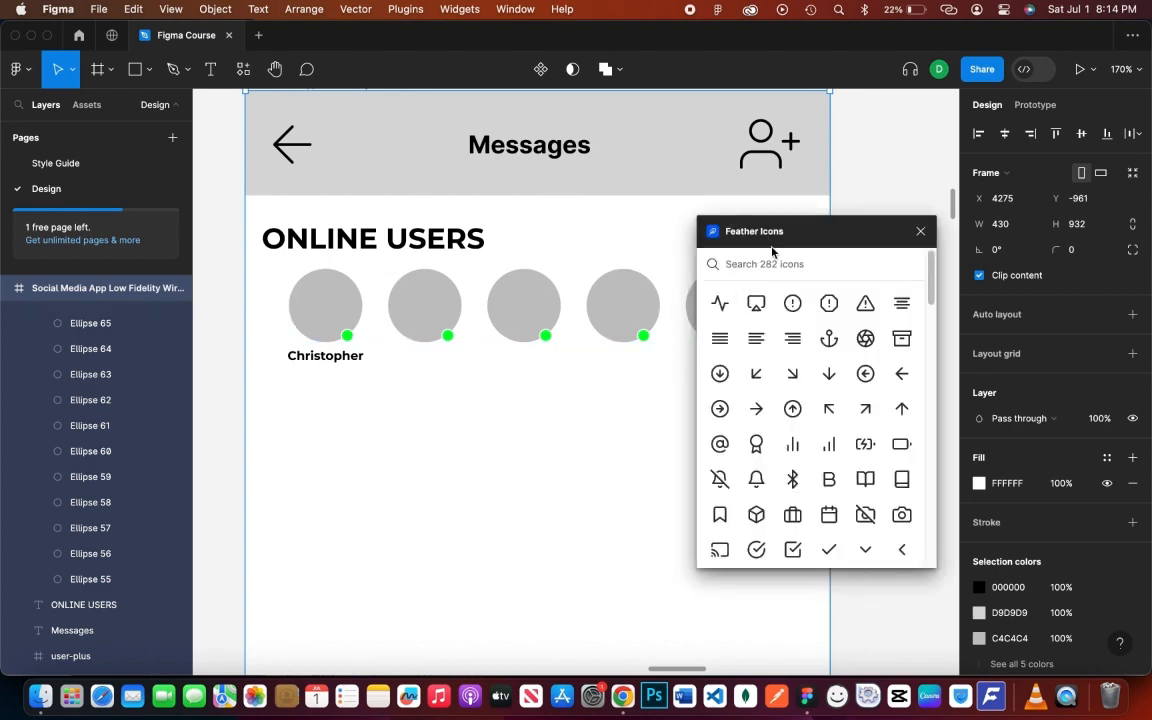
pyautogui.write('image')
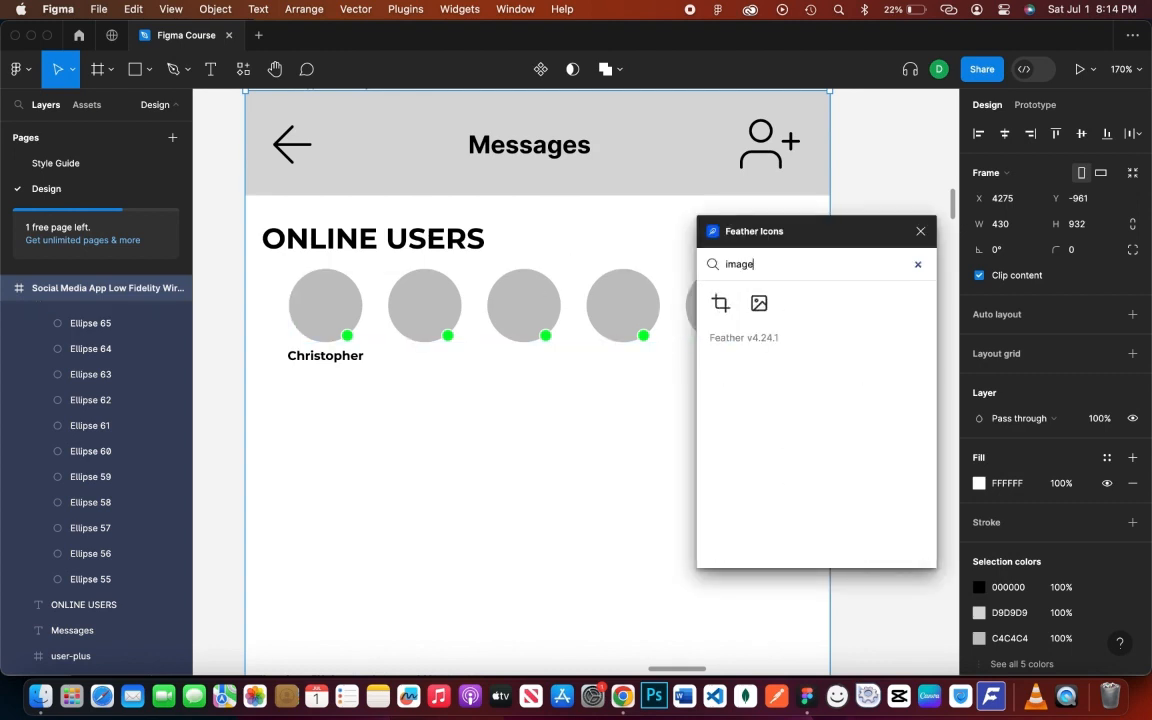
pyautogui.moveTo(759, 303); pyautogui.dragTo(596, 402)
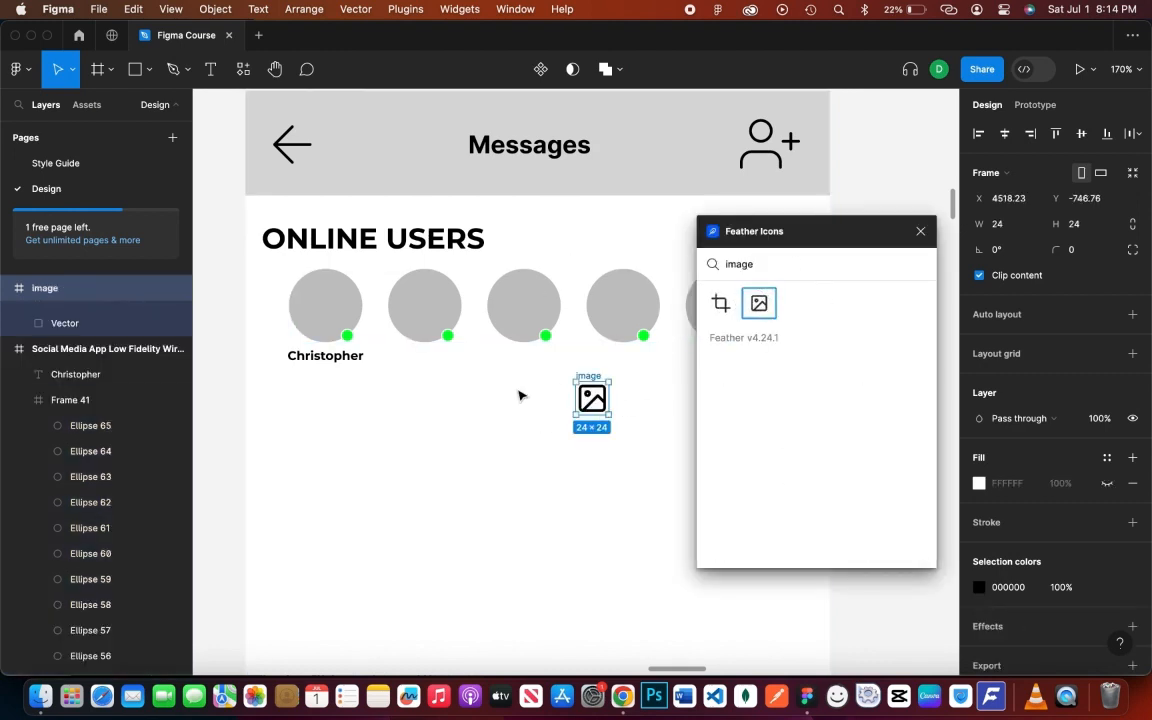
pyautogui.rightClick(116, 301)
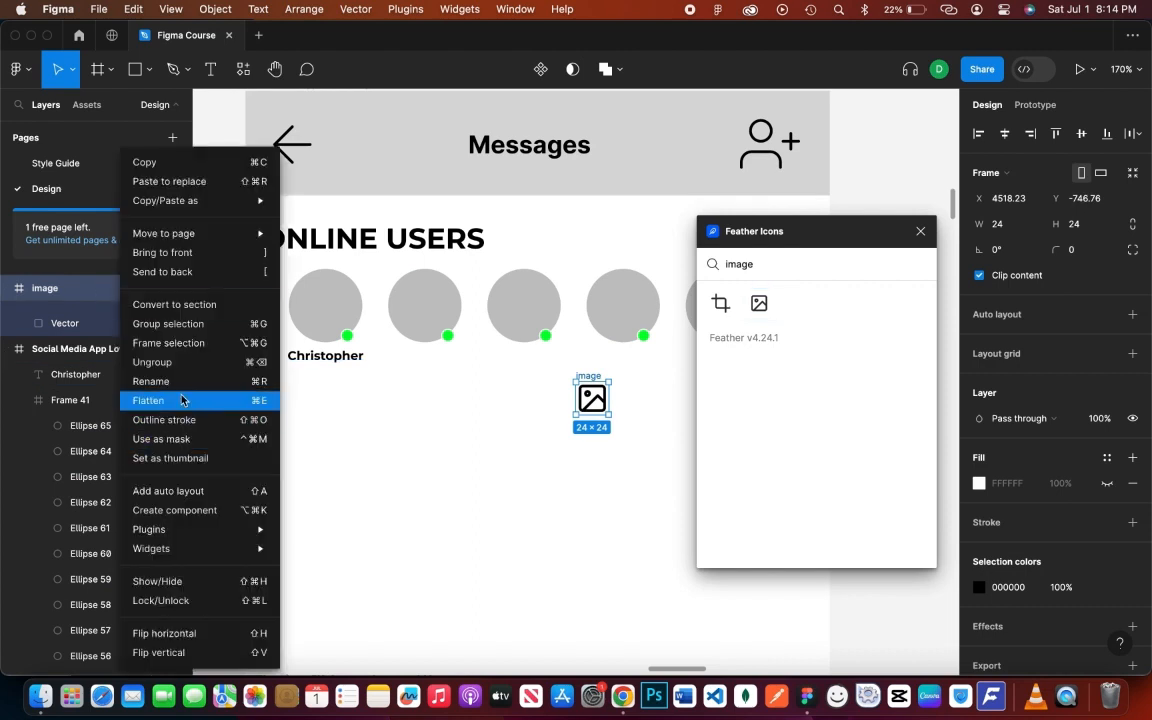
pyautogui.click(170, 415)
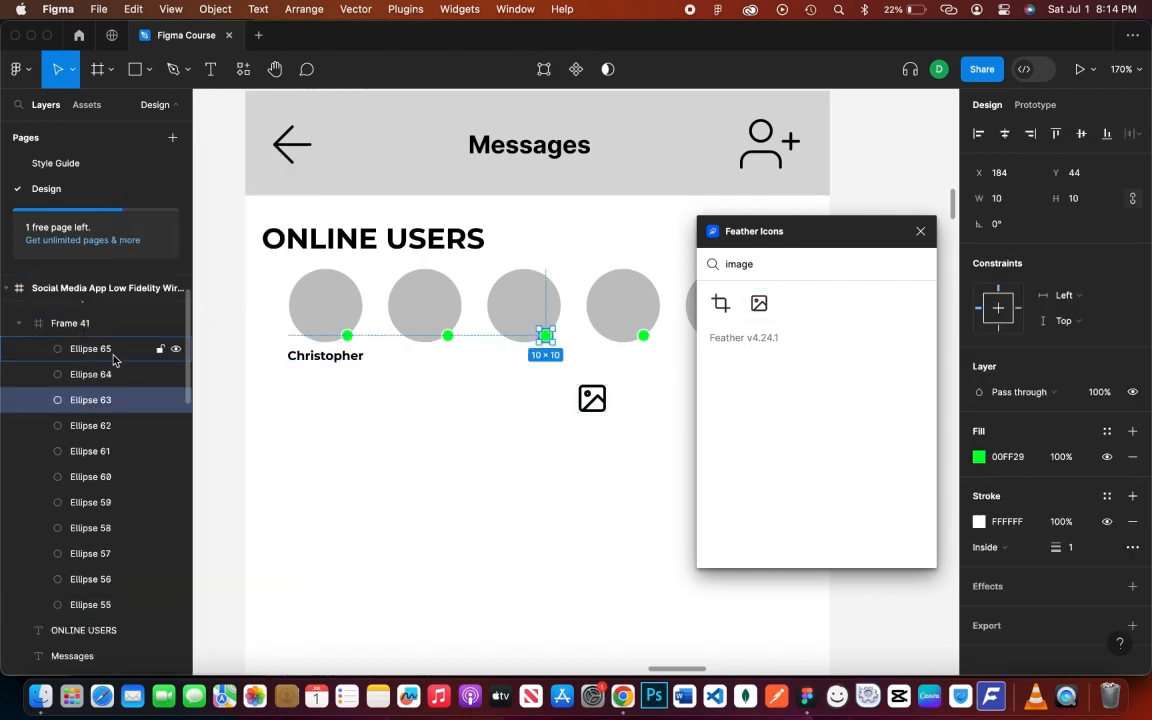
pyautogui.scroll(2, 100, 330)
pyautogui.moveTo(100, 289); pyautogui.dragTo(95, 367)
pyautogui.moveTo(593, 403); pyautogui.dragTo(818, 312)
pyautogui.click(920, 231)
# - Recolour the five green status dots dark grey
pyautogui.click(744, 337)
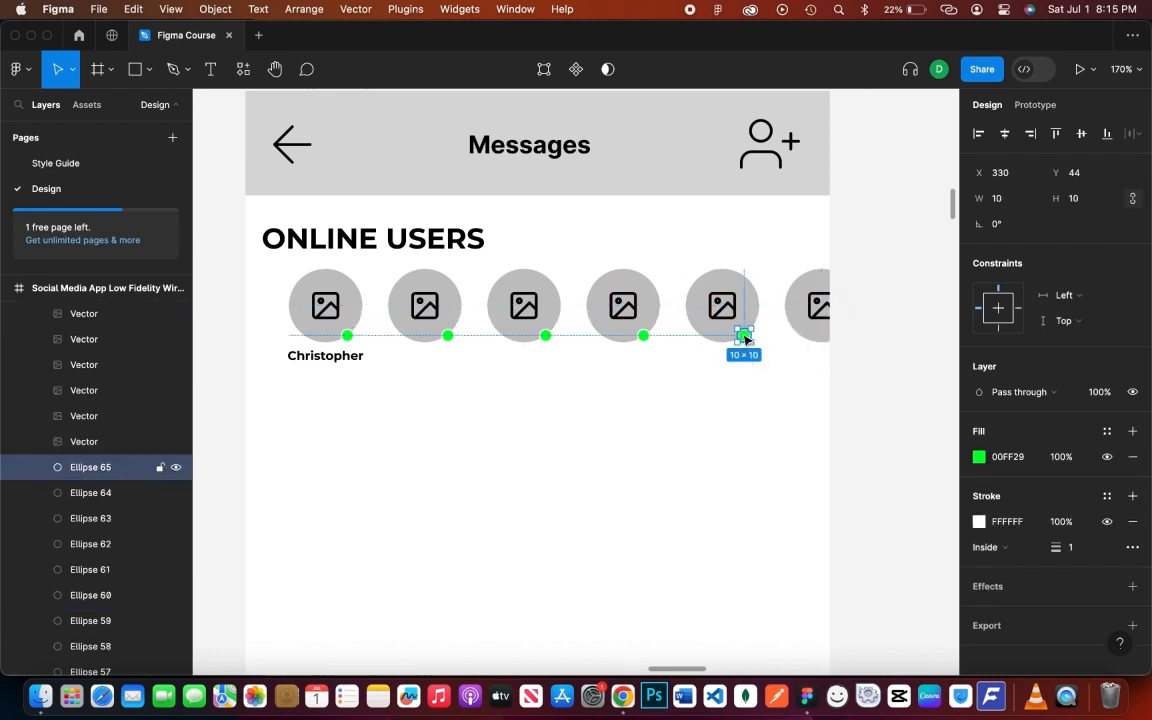
pyautogui.keyDown('shift'); pyautogui.click(643, 336); pyautogui.keyUp('shift')
pyautogui.keyDown('shift'); pyautogui.click(545, 336); pyautogui.keyUp('shift')
pyautogui.keyDown('shift'); pyautogui.click(447, 336); pyautogui.keyUp('shift')
pyautogui.keyDown('shift'); pyautogui.click(347, 337); pyautogui.keyUp('shift')
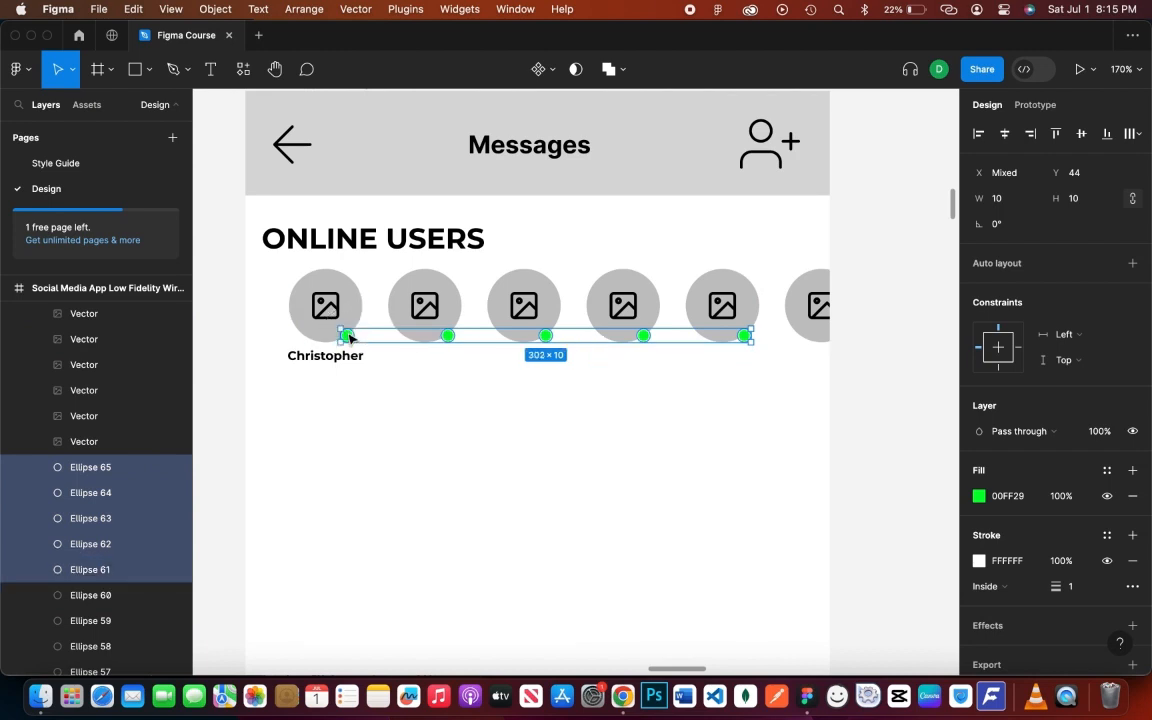
pyautogui.click(978, 495)
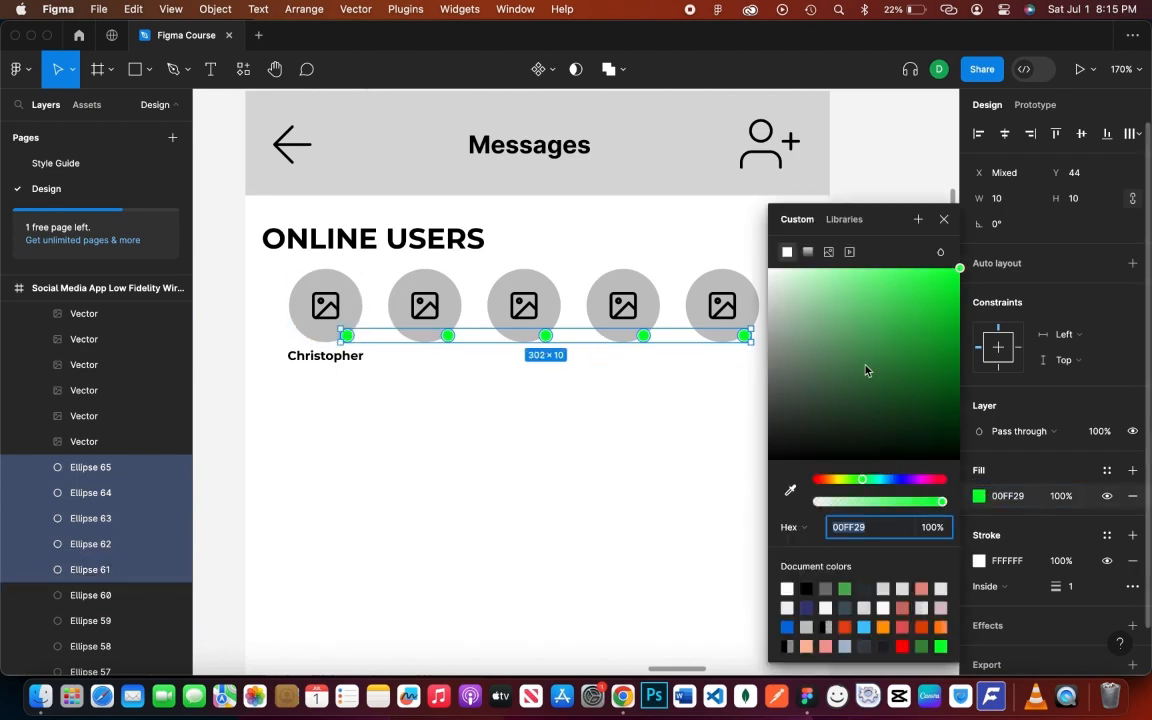
pyautogui.click(825, 589)
pyautogui.click(687, 448)
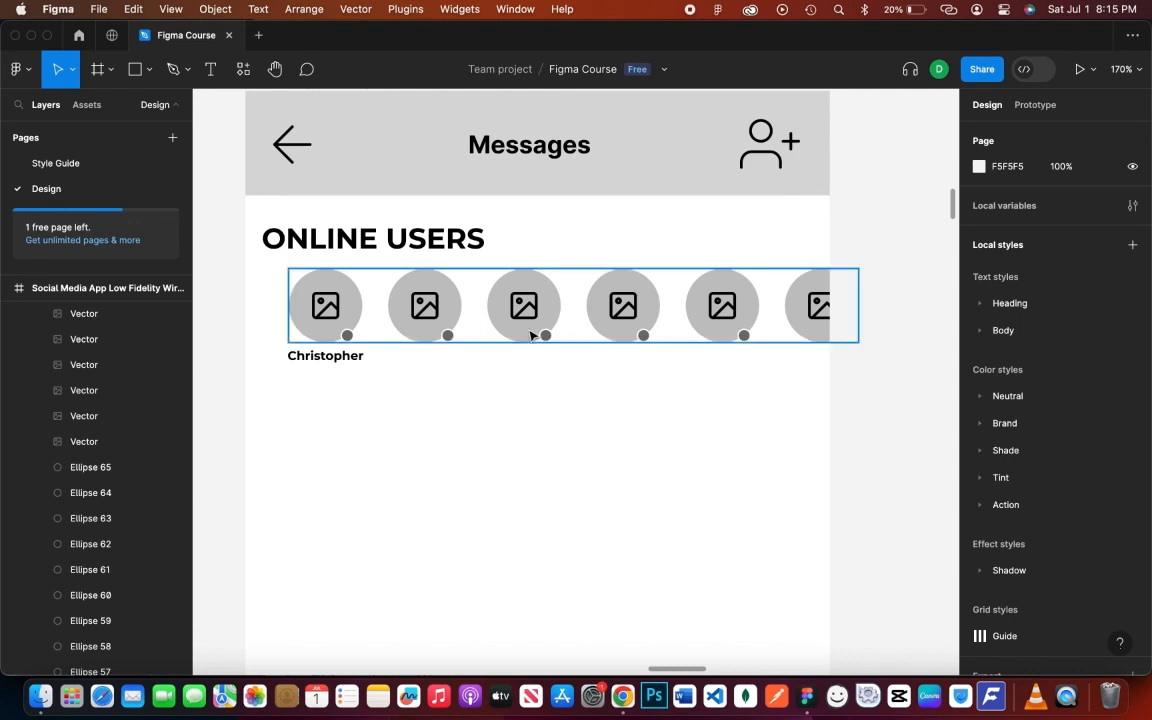
# - Duplicate the Christopher label under the second avatar and rename it John
pyautogui.click(336, 337)
pyautogui.click(336, 384)
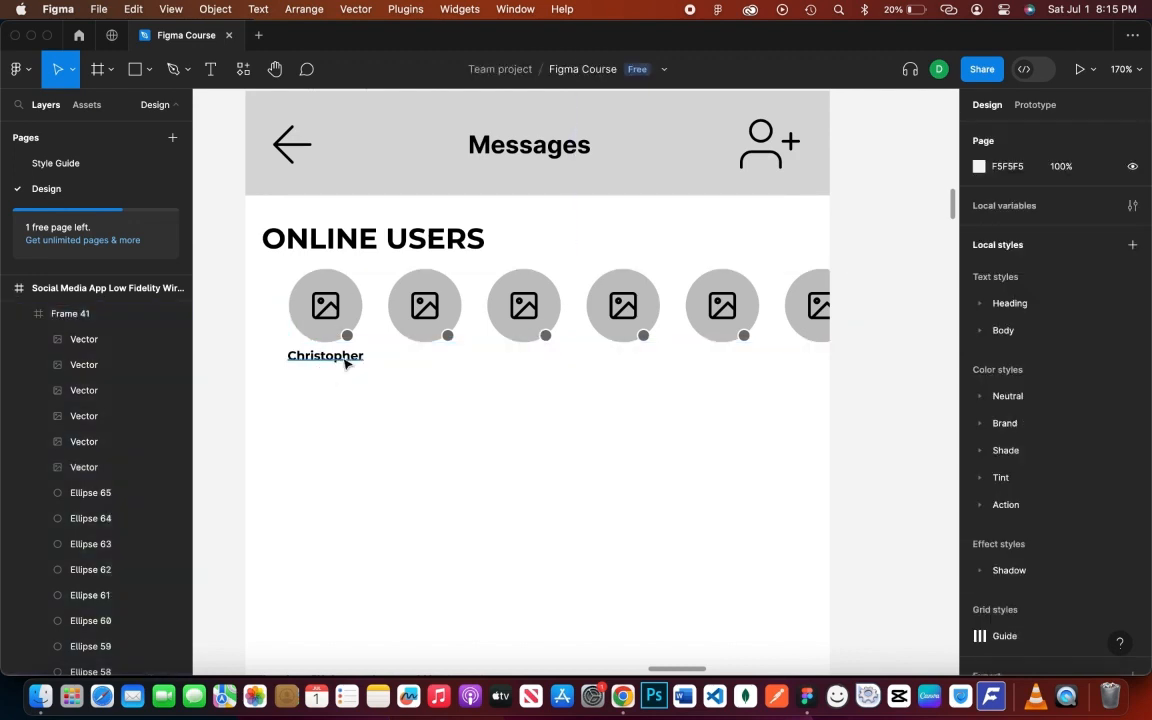
pyautogui.click(345, 361)
pyautogui.moveTo(346, 361); pyautogui.dragTo(427, 359)
pyautogui.press('super+z')
pyautogui.moveTo(346, 363); pyautogui.dragTo(437, 365)
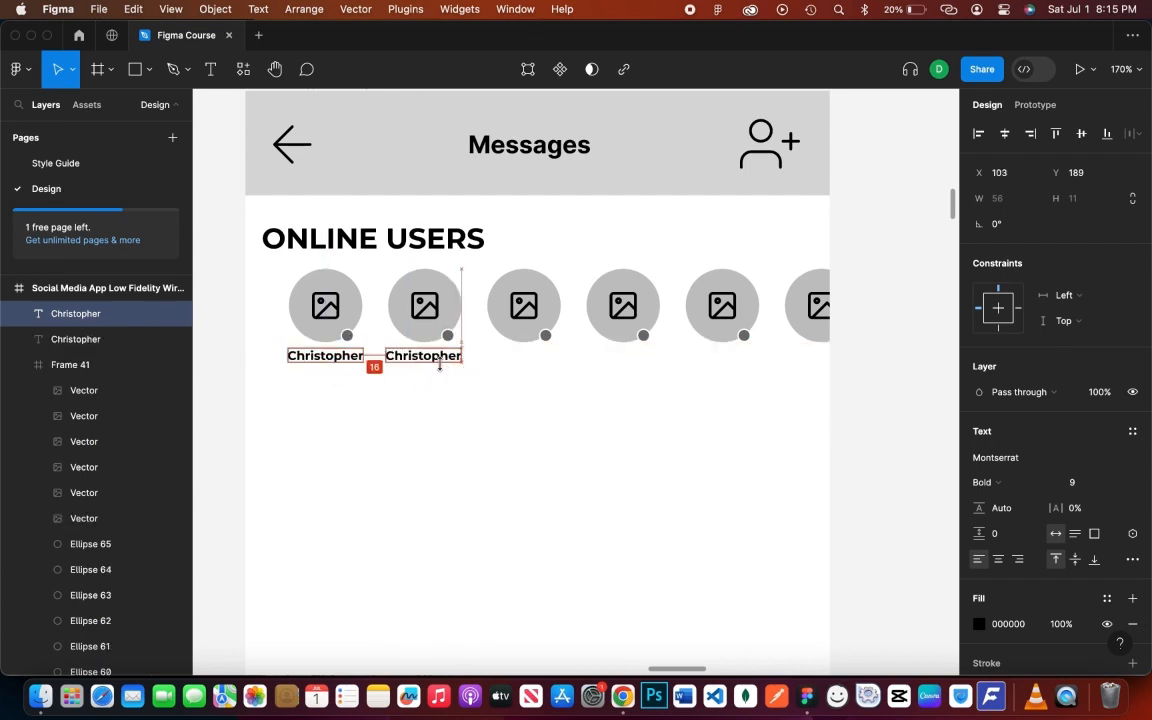
pyautogui.doubleClick(437, 360)
pyautogui.write('John')
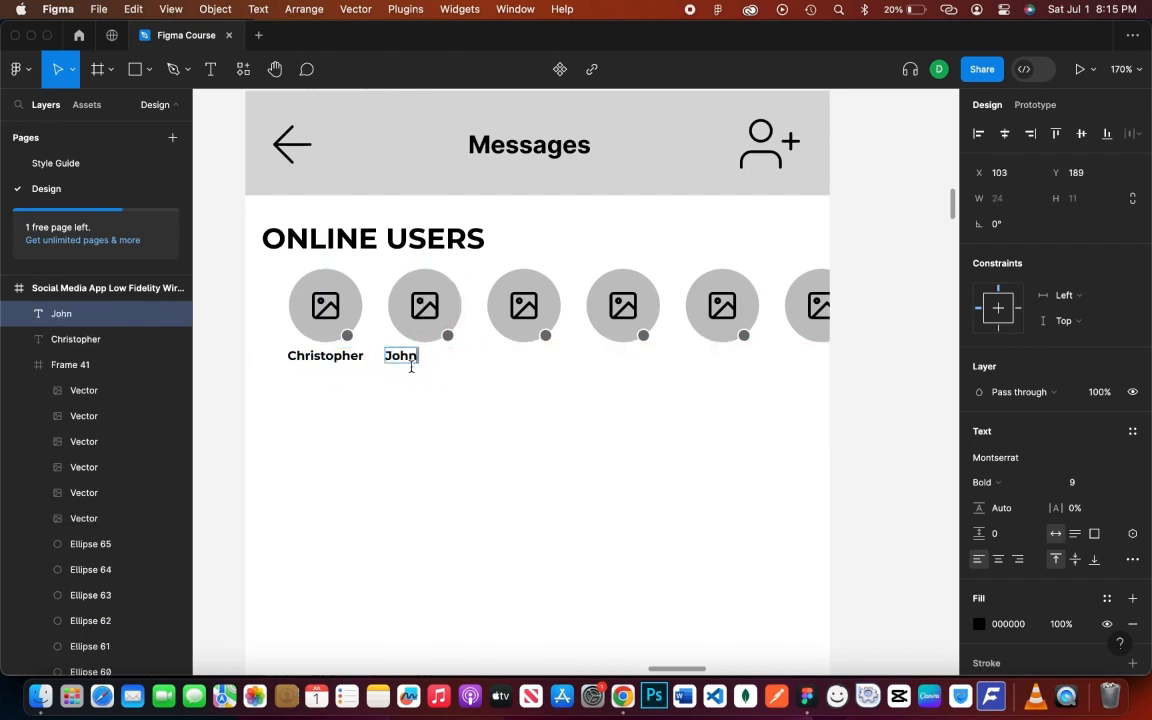
pyautogui.press('Escape')
pyautogui.moveTo(410, 362); pyautogui.dragTo(523, 358)
# - Add Kenny under the third avatar and John under the fourth, centring the labels
pyautogui.doubleClick(523, 358)
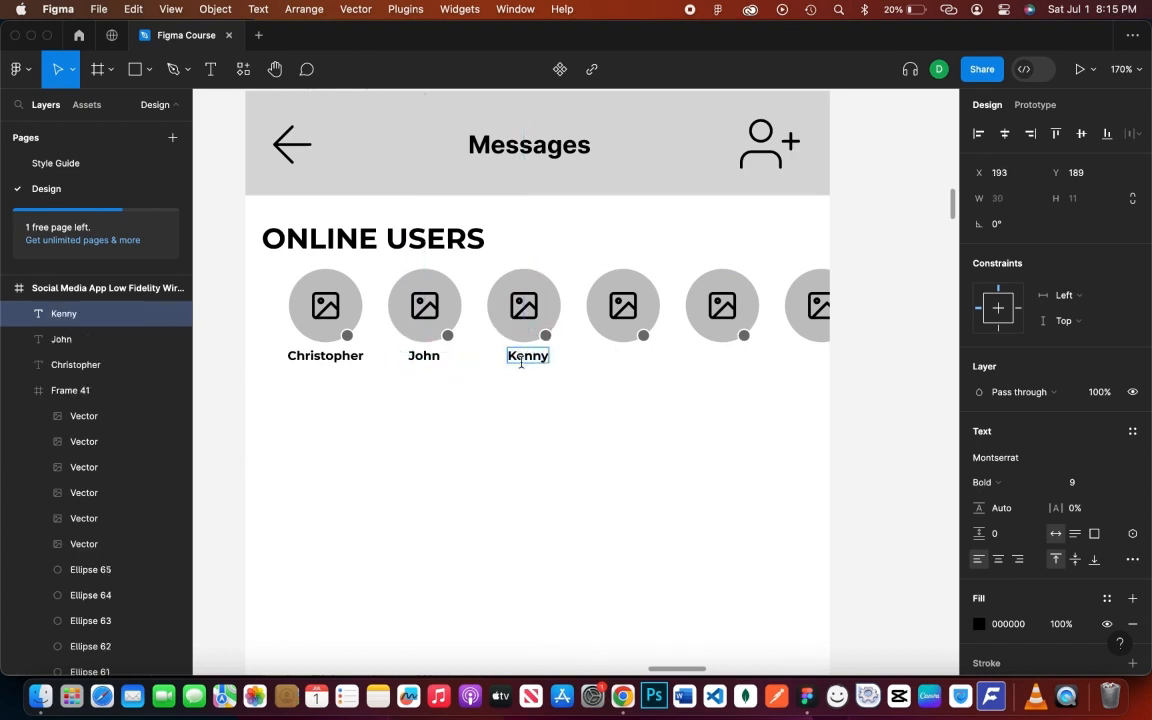
pyautogui.press('Escape')
pyautogui.moveTo(532, 356); pyautogui.dragTo(628, 364)
pyautogui.press('super+z')
pyautogui.moveTo(527, 357); pyautogui.dragTo(624, 358)
pyautogui.doubleClick(620, 356)
pyautogui.press('Escape')
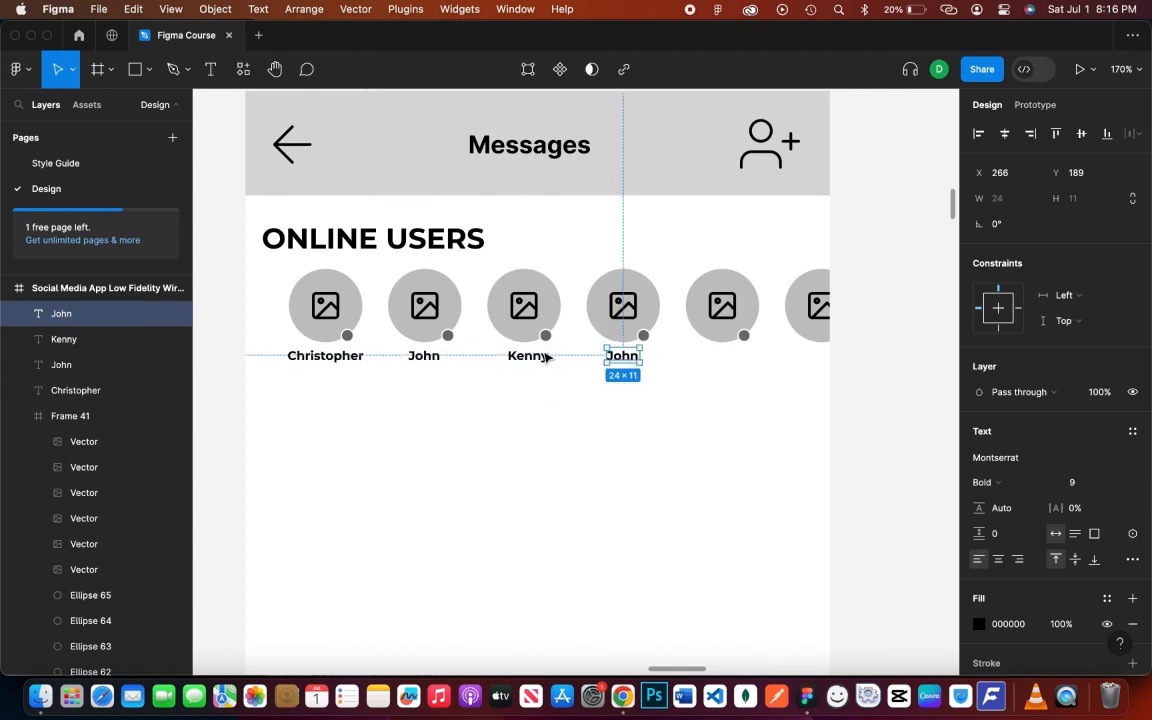
pyautogui.keyDown('shift'); pyautogui.click(534, 357); pyautogui.keyUp('shift')
pyautogui.press('Escape')
pyautogui.moveTo(527, 357); pyautogui.dragTo(524, 357)
pyautogui.click(524, 383)
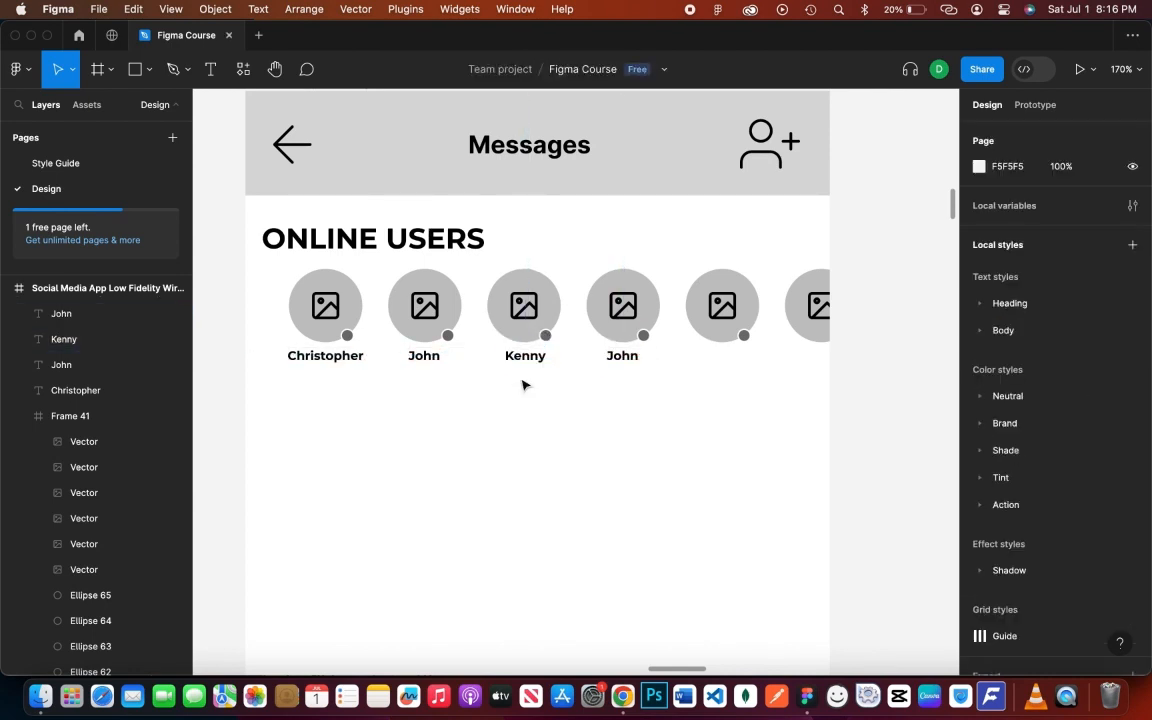
# - Add Monk and Quinn labels under the fifth and sixth avatars
pyautogui.click(625, 368)
pyautogui.moveTo(630, 357); pyautogui.dragTo(723, 362)
pyautogui.doubleClick(723, 362)
pyautogui.write('Monk')
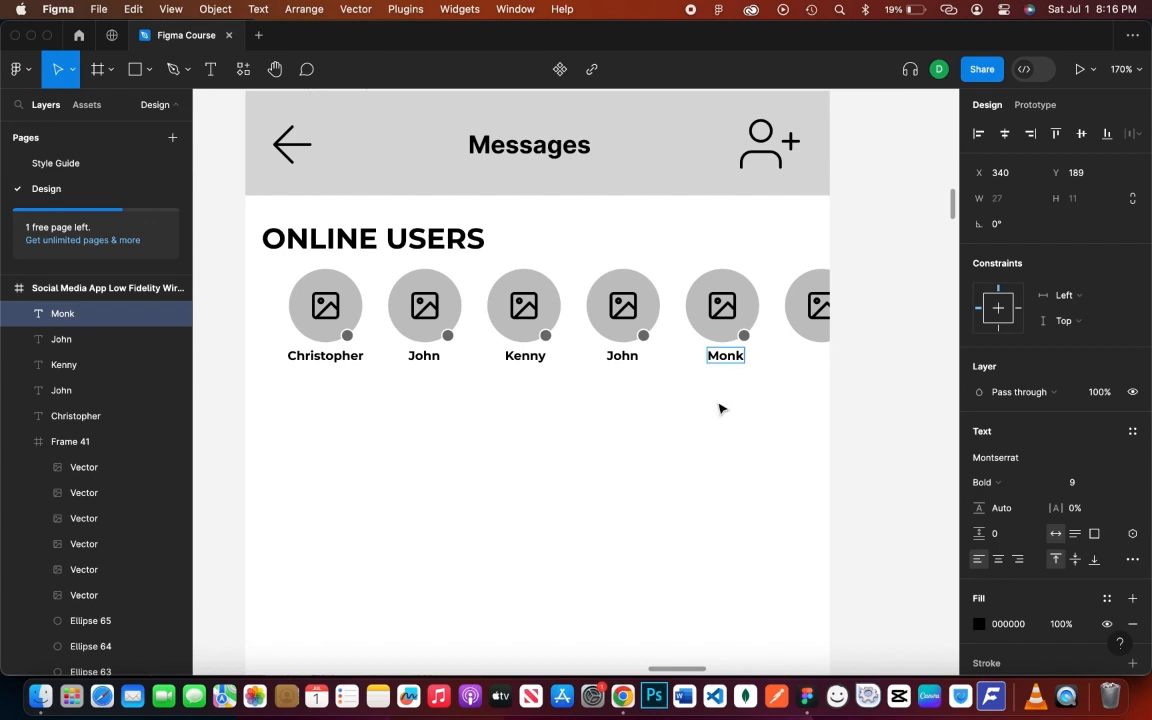
pyautogui.click(833, 393)
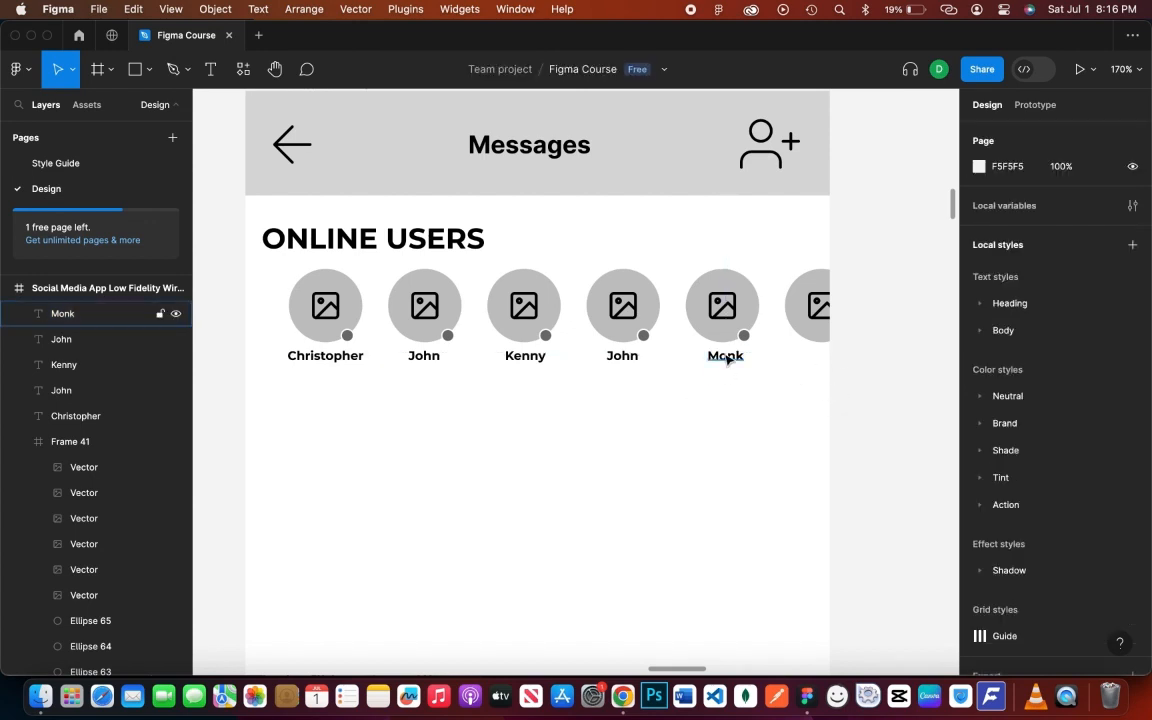
pyautogui.click(727, 357)
pyautogui.moveTo(745, 360); pyautogui.dragTo(820, 366)
pyautogui.doubleClick(815, 355)
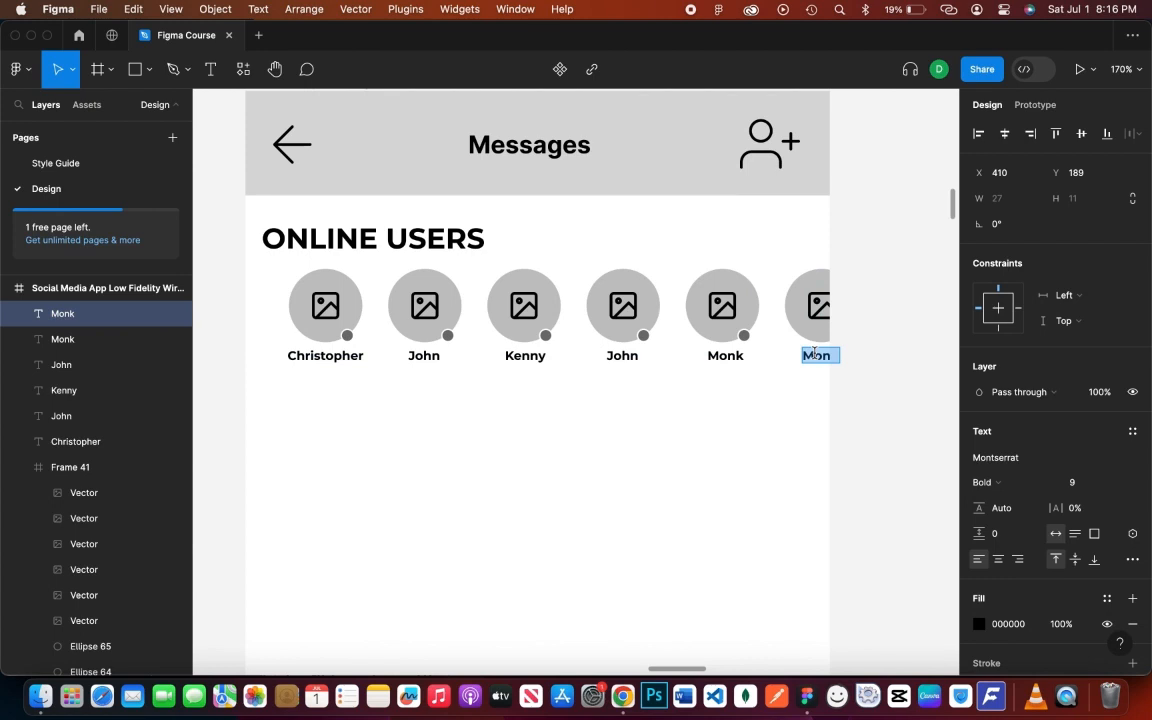
pyautogui.write('Quinn')
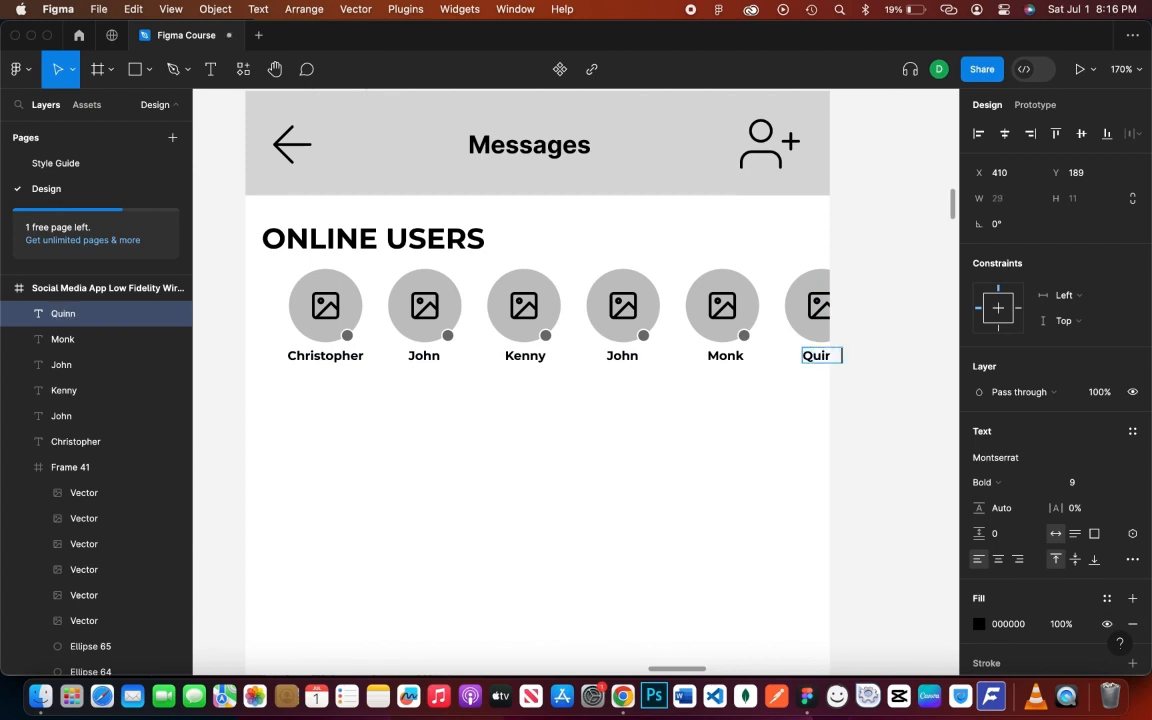
pyautogui.press('Escape')
pyautogui.click(824, 428)
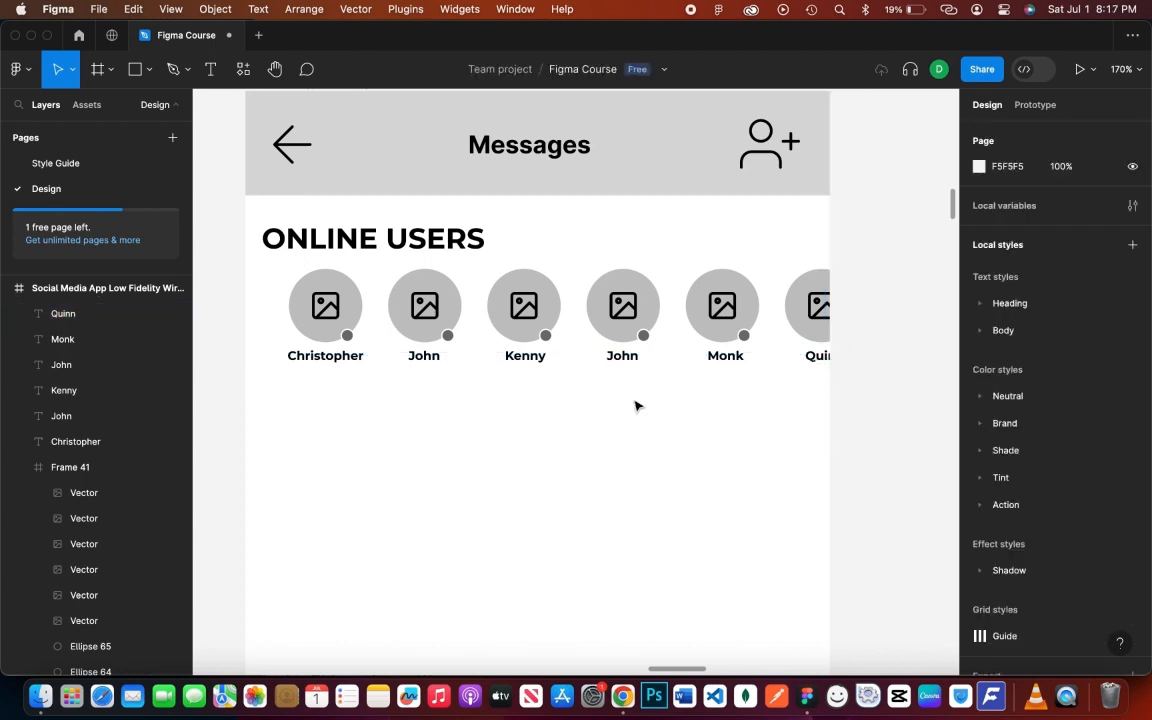
# - Scroll and zoom out to 77% so the entire Messages frame with its avatars is visible
pyautogui.scroll(-10, 636, 405)
pyautogui.scroll(5, 636, 405)
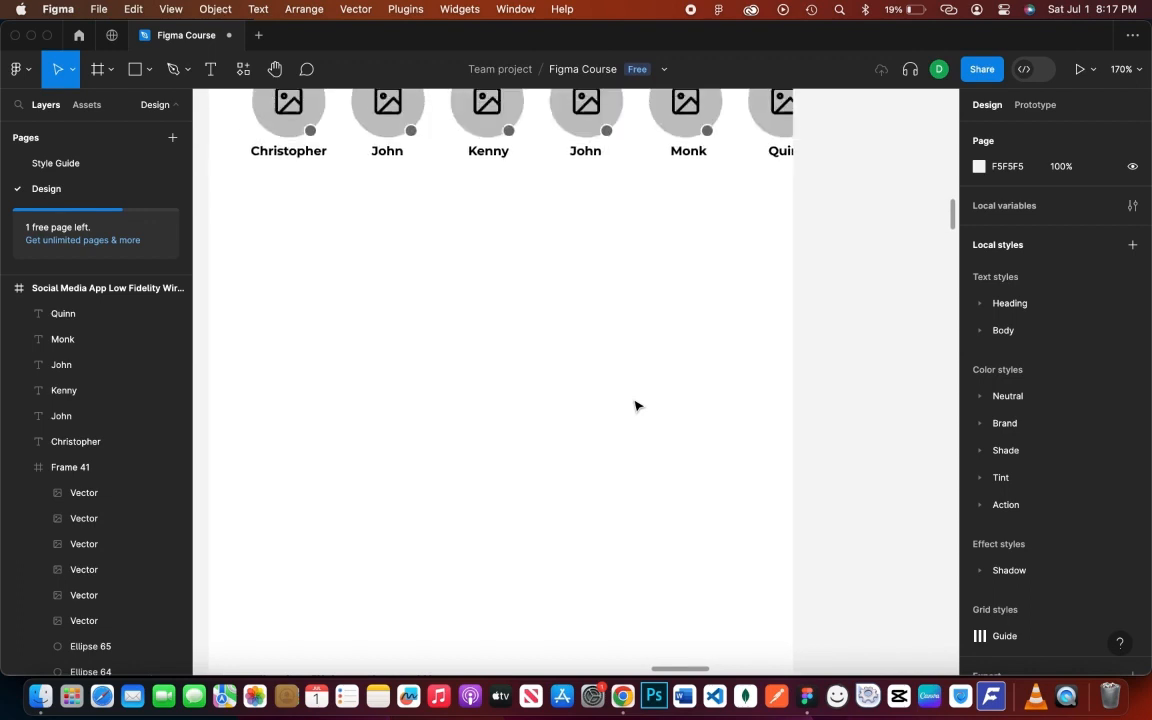
pyautogui.scroll(-5, 636, 405)
pyautogui.hscroll(3, 636, 405)
pyautogui.scroll(2, 636, 405)
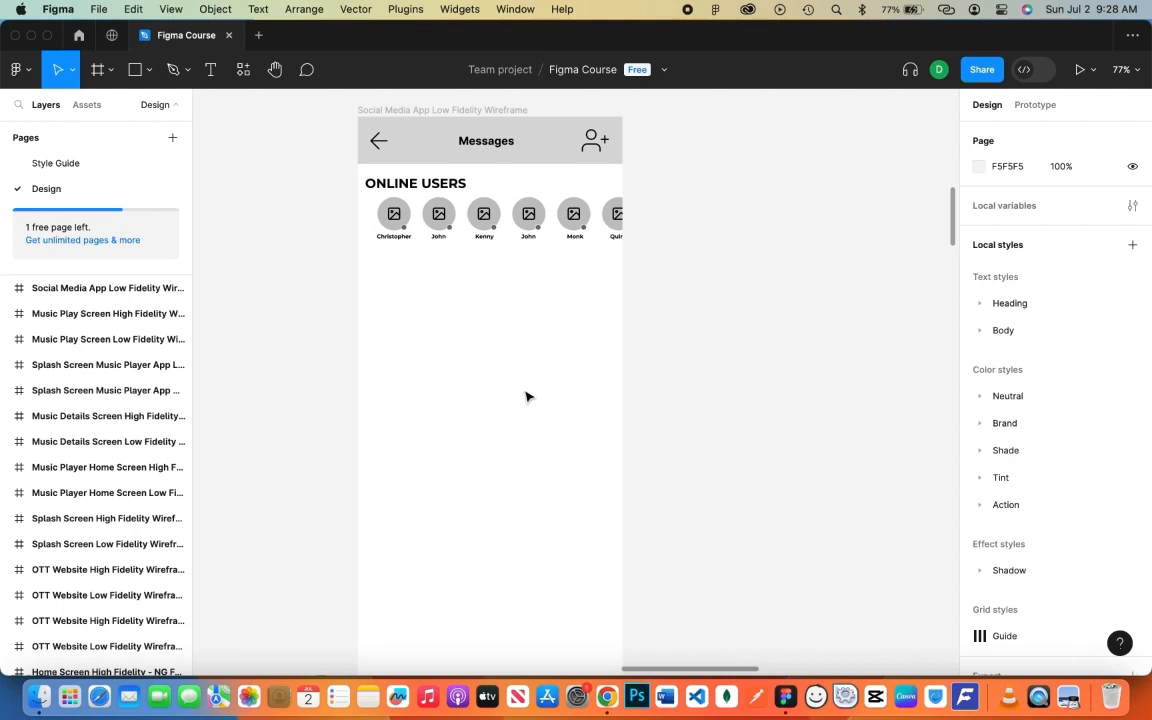
# - Draw a thin 430×2 grey divider rectangle just under the online users row
pyautogui.press('r')
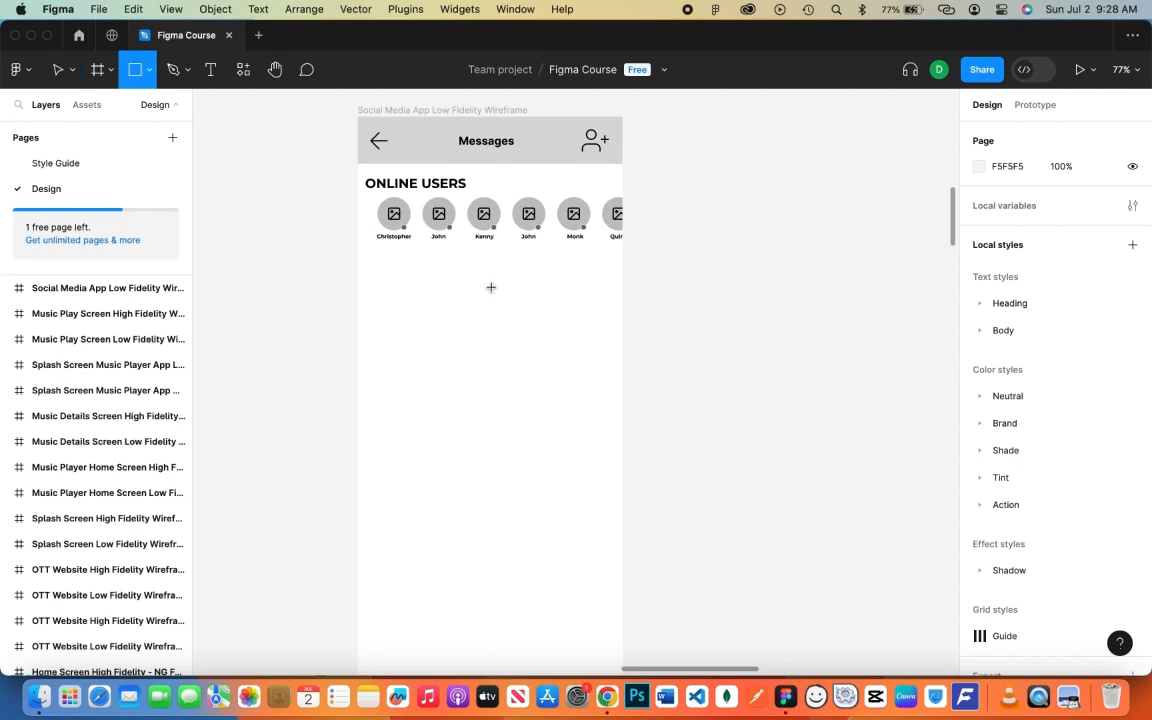
pyautogui.moveTo(361, 264); pyautogui.dragTo(623, 264)
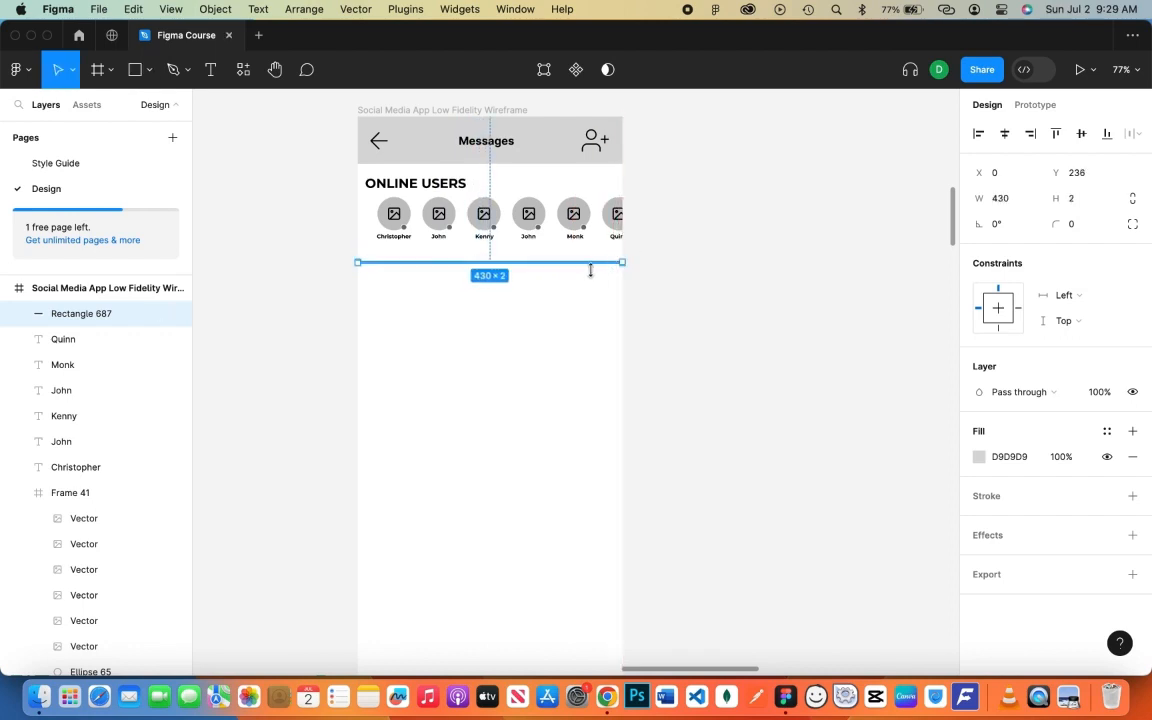
pyautogui.click(550, 287)
pyautogui.click(548, 262)
pyautogui.hotkey('shift', 'Up')
pyautogui.hotkey('shift', 'Up')
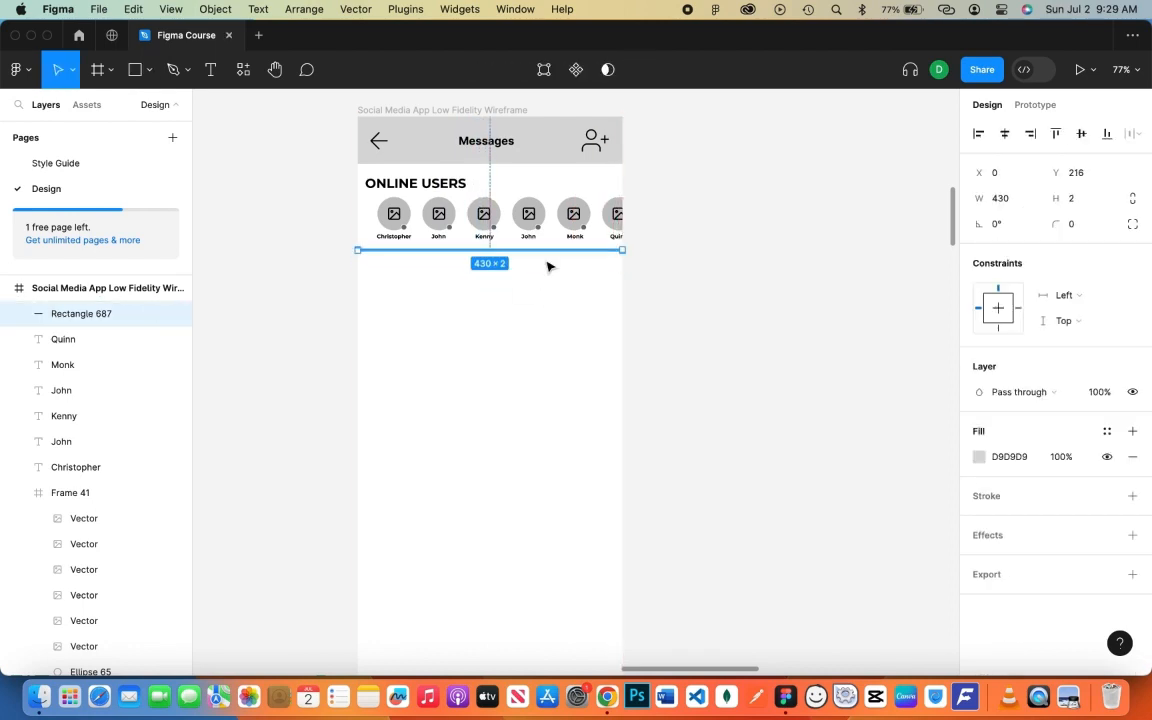
pyautogui.click(544, 307)
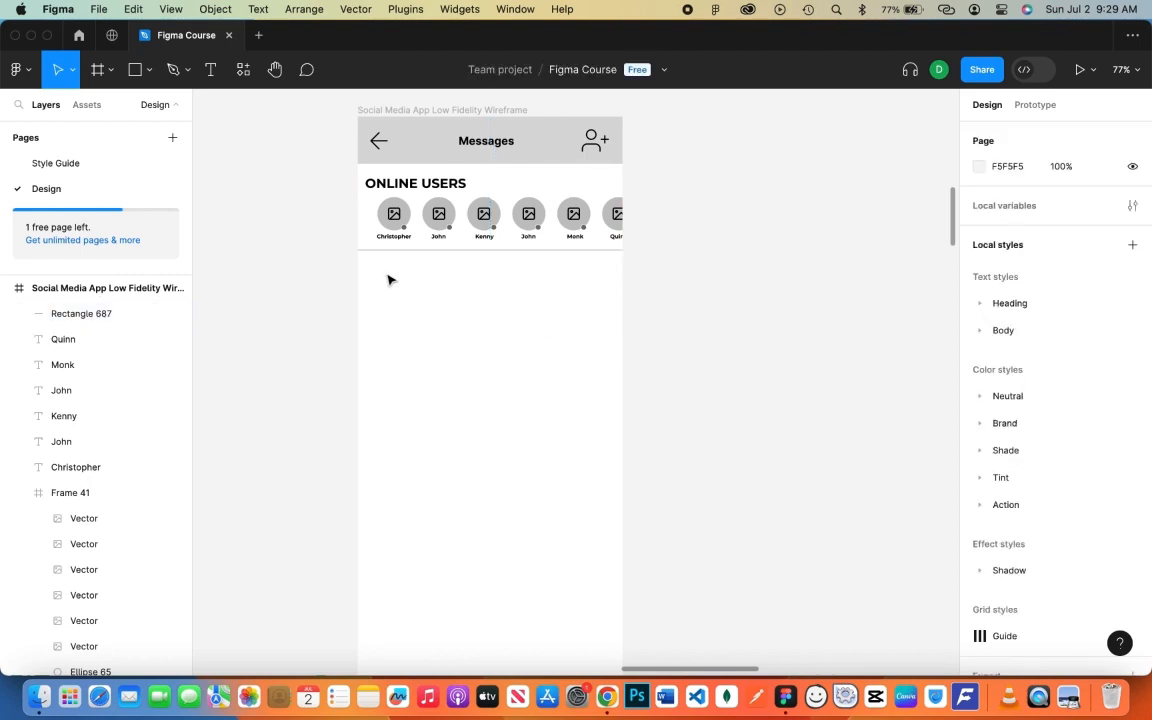
# - Draw a 50×50 avatar circle below the divider
pyautogui.press('o')
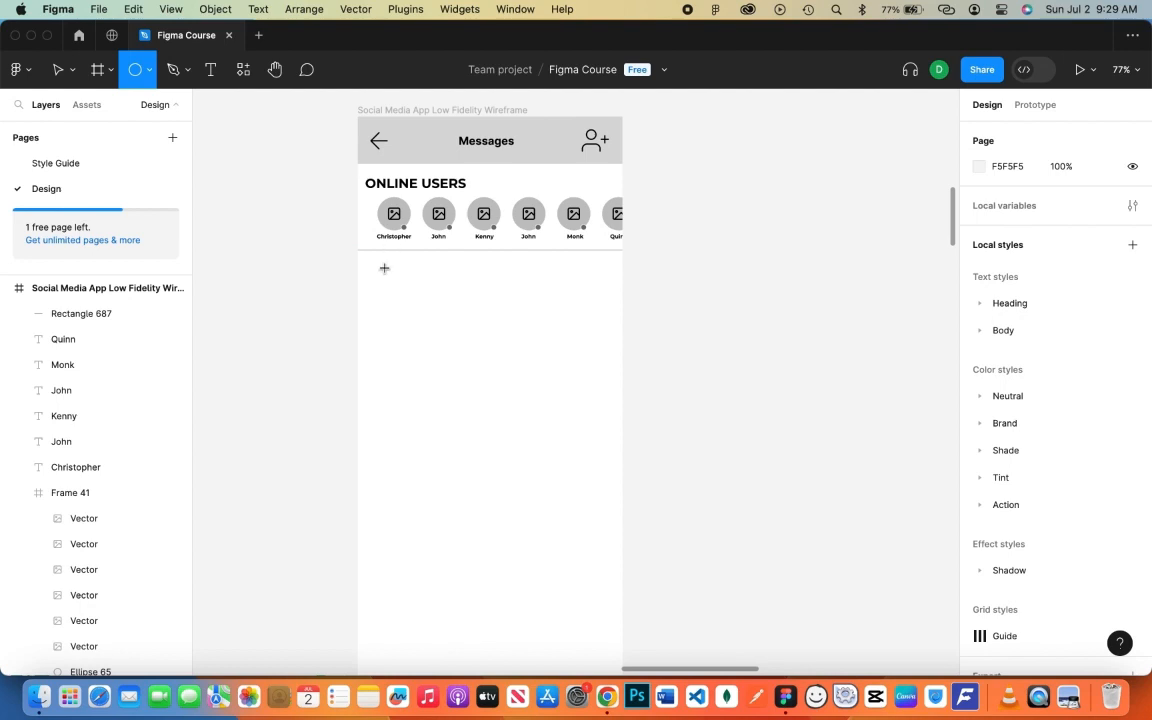
pyautogui.moveTo(384, 268)
pyautogui.mouseDown()
pyautogui.moveTo(404, 296)
pyautogui.moveTo(391, 275)
pyautogui.moveTo(398, 287)
pyautogui.mouseUp()
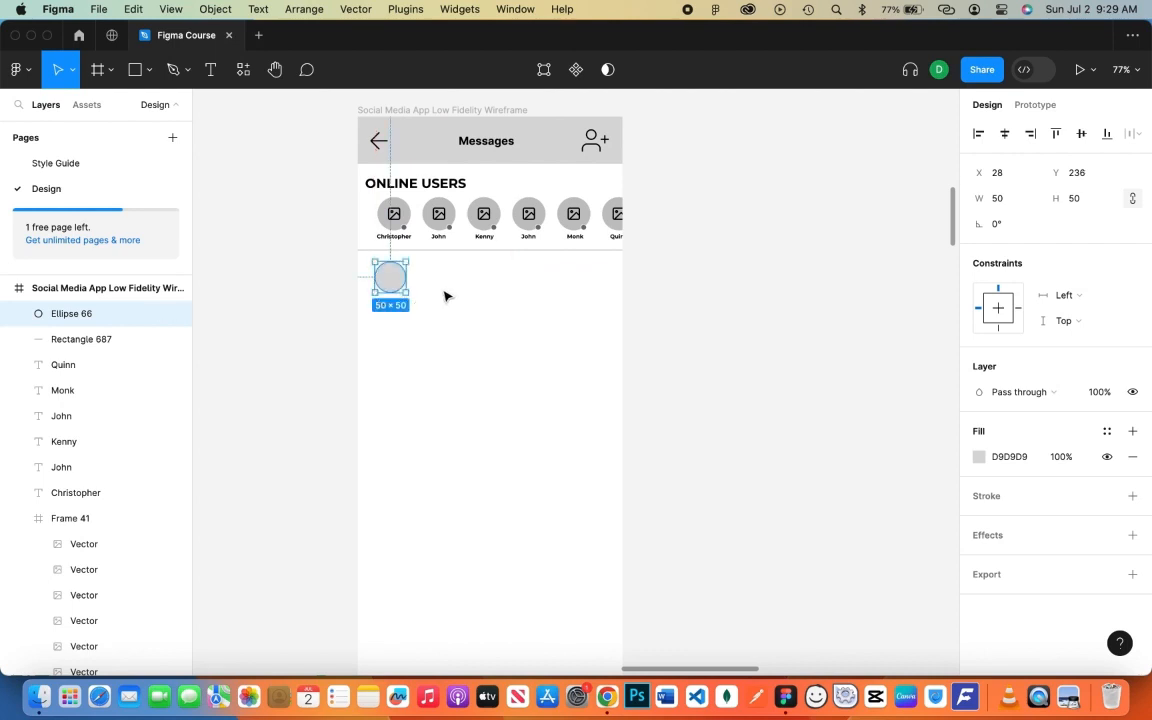
pyautogui.click(418, 294)
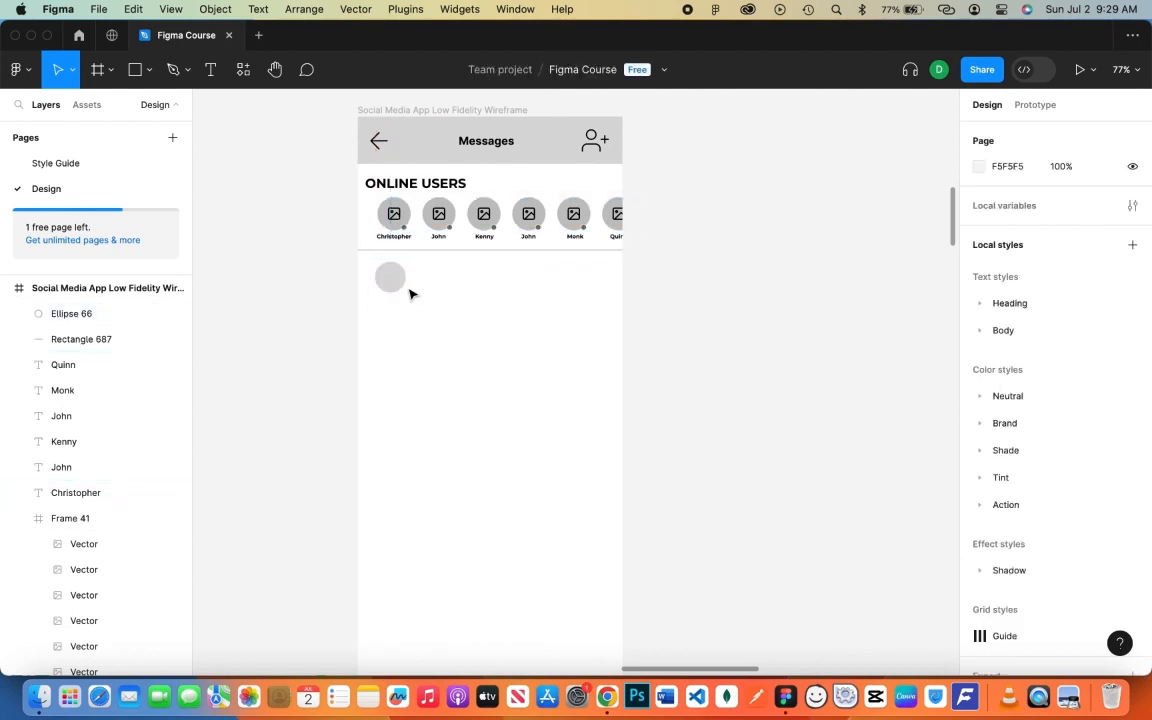
# - Add a black 20×20 badge circle on the avatar's corner
pyautogui.press('o')
pyautogui.moveTo(404, 291); pyautogui.dragTo(395, 280)
pyautogui.click(981, 457)
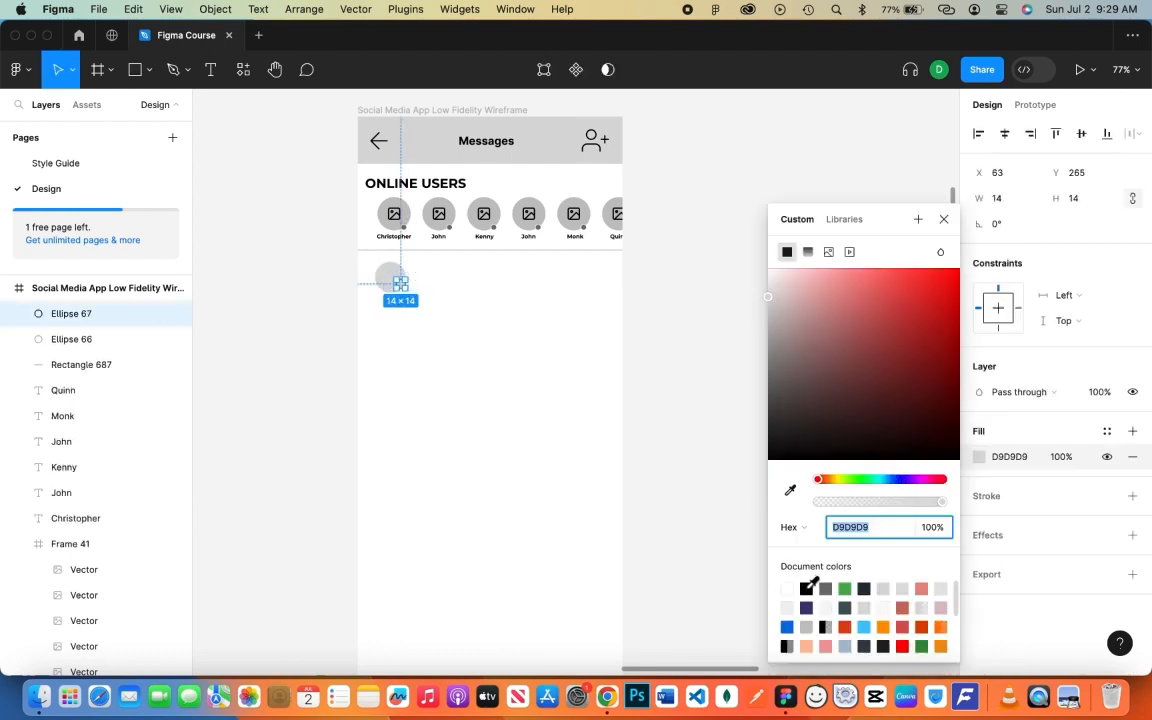
pyautogui.click(806, 588)
pyautogui.press('Escape')
pyautogui.press('Down')
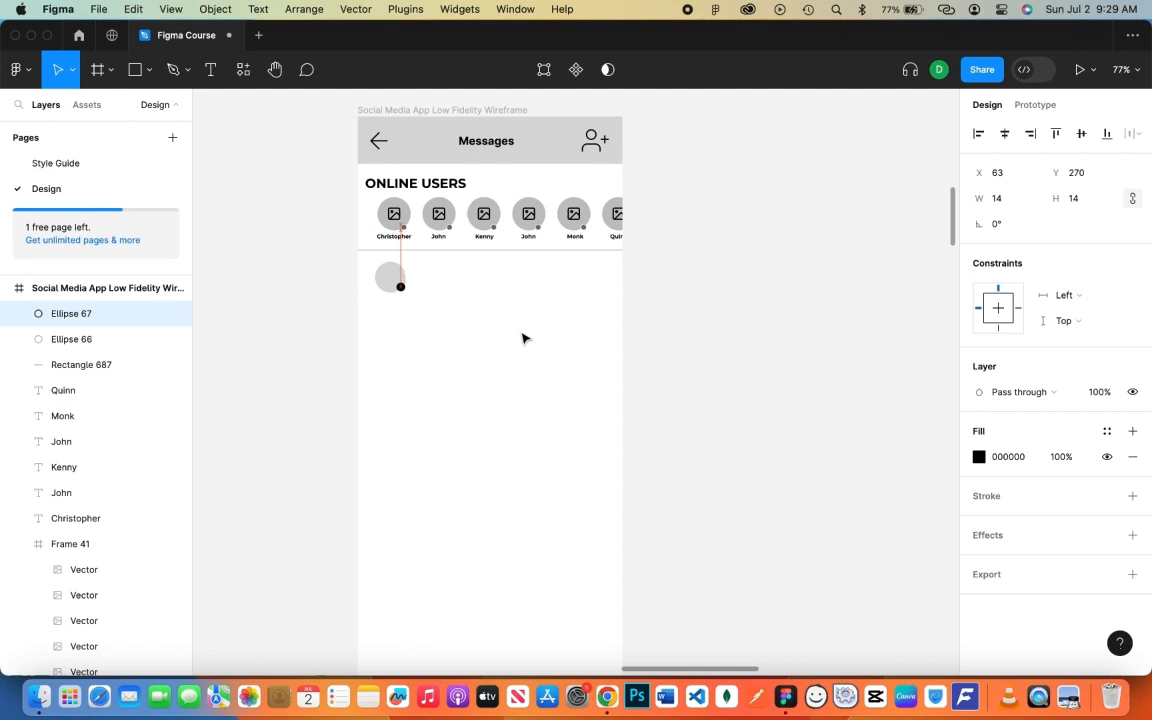
pyautogui.moveTo(397, 289); pyautogui.dragTo(403, 296)
pyautogui.click(424, 304)
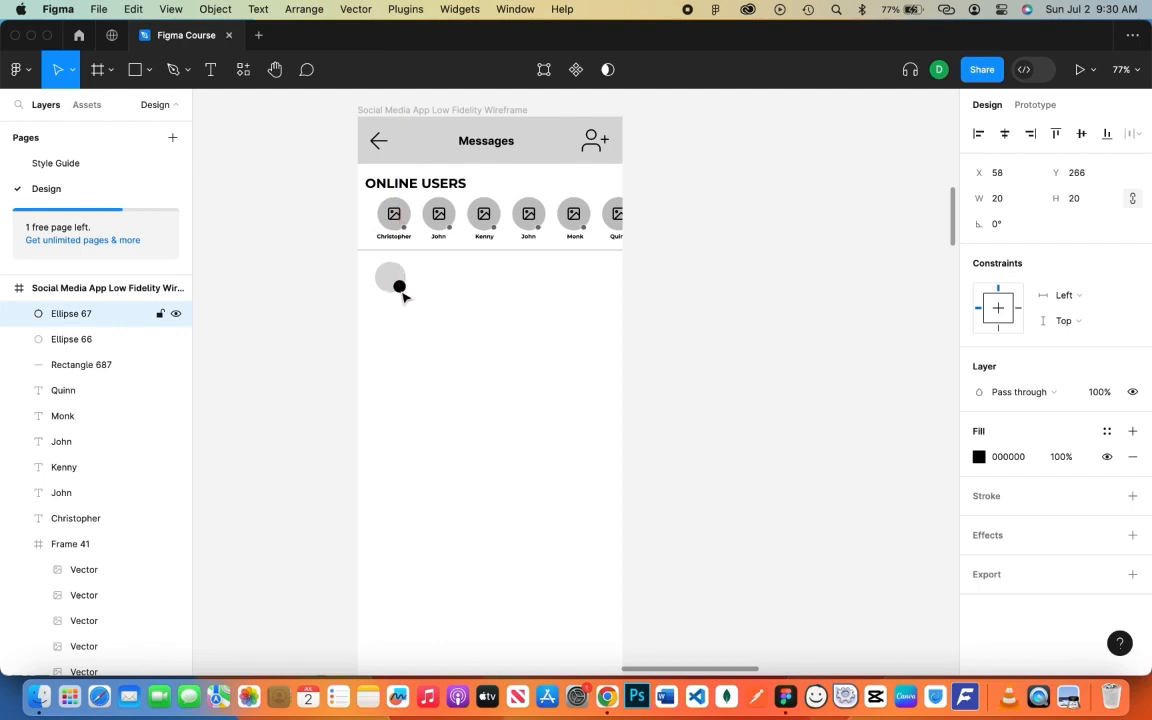
pyautogui.click(411, 314)
# - Place a white '3' text label on top of the black badge
pyautogui.press('t')
pyautogui.click(430, 340)
pyautogui.click(449, 335)
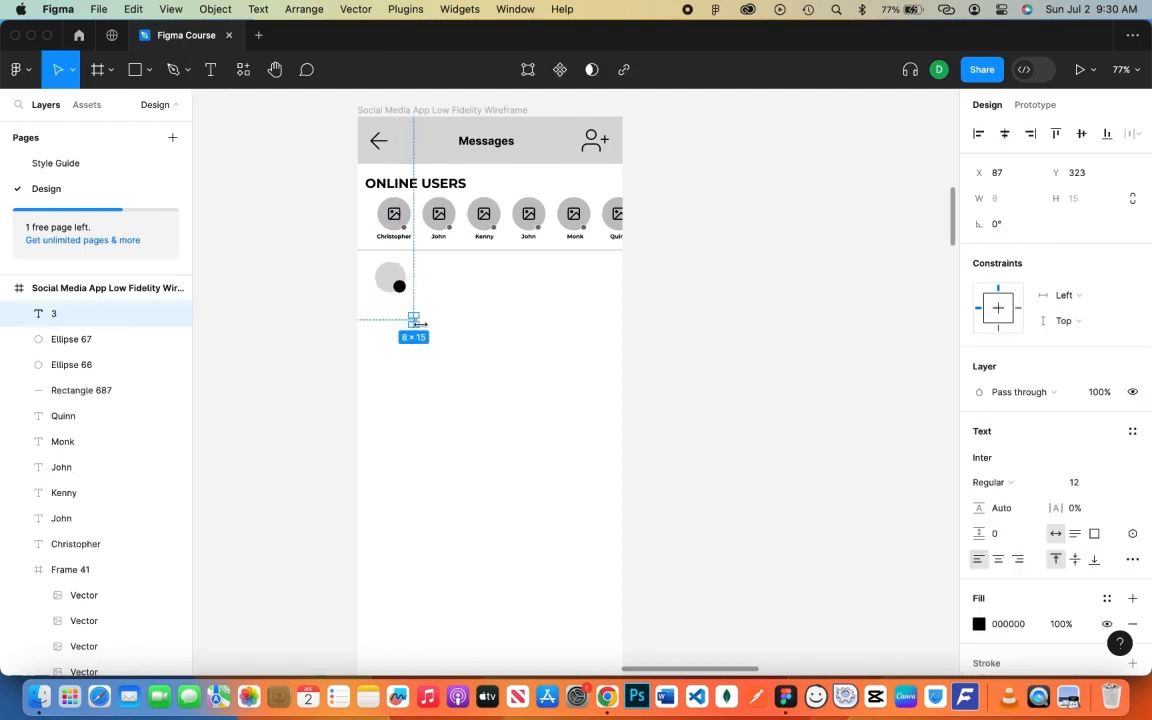
pyautogui.press('super+a')
pyautogui.click(417, 334)
pyautogui.doubleClick(413, 320)
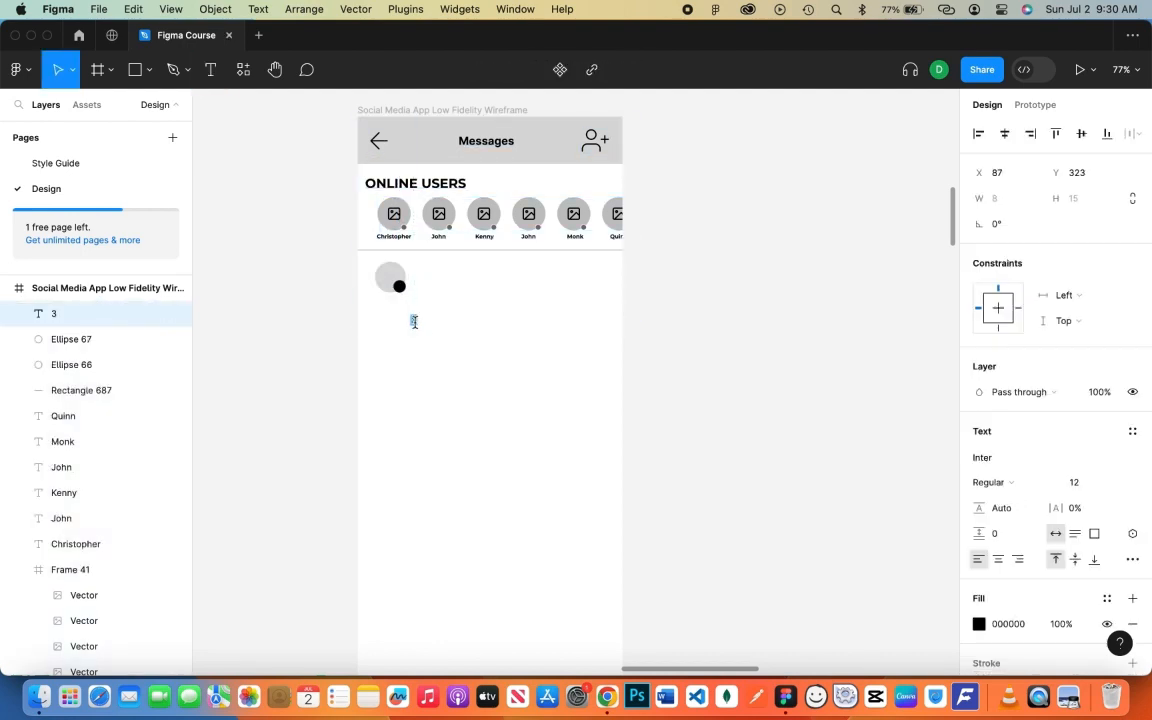
pyautogui.click(432, 334)
pyautogui.moveTo(413, 320); pyautogui.dragTo(407, 290)
pyautogui.click(979, 623)
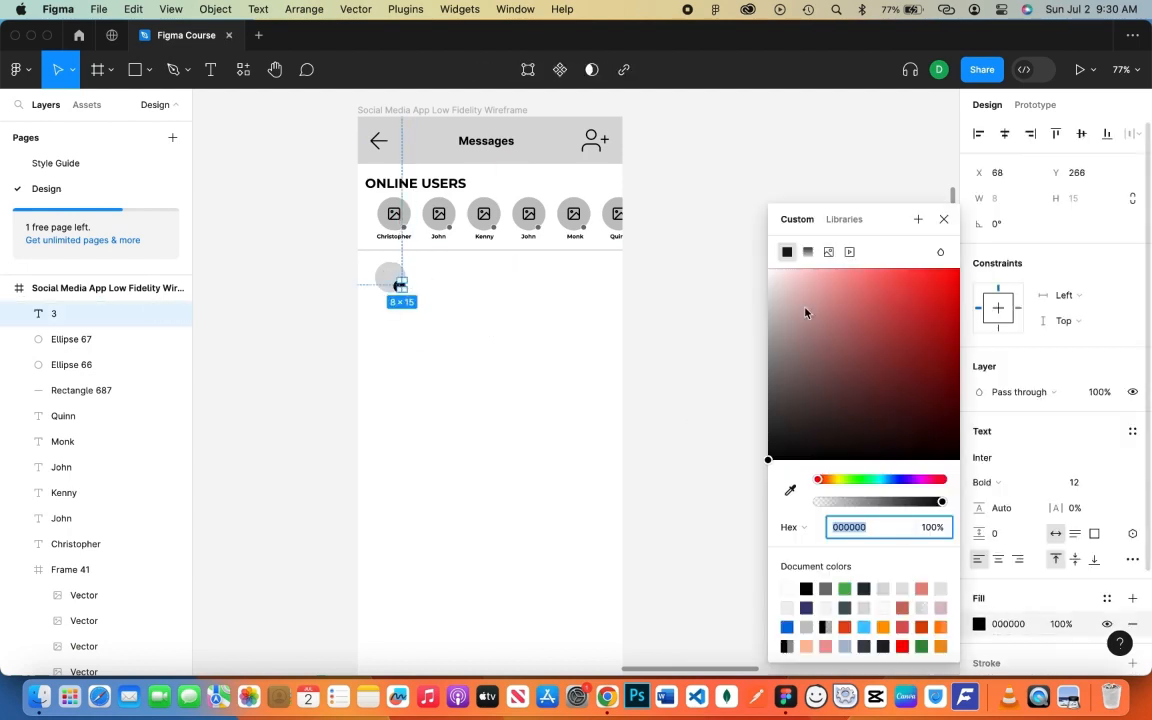
pyautogui.moveTo(805, 311); pyautogui.dragTo(748, 249)
pyautogui.click(622, 272)
pyautogui.click(436, 257)
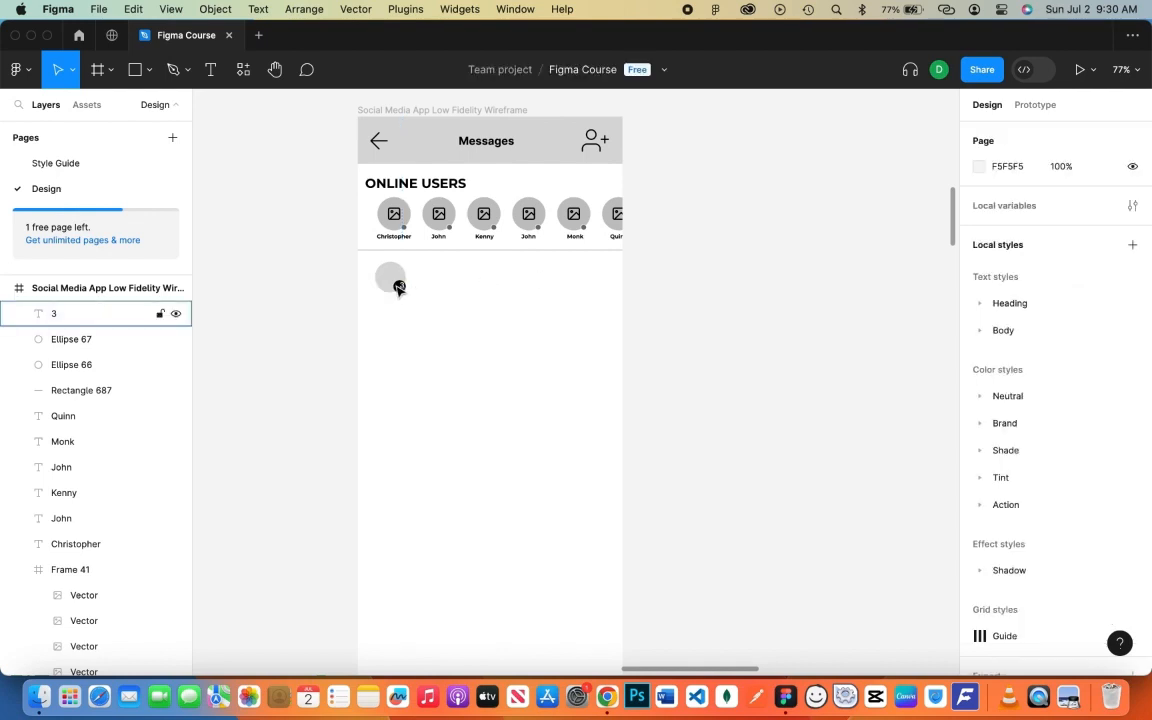
pyautogui.click(402, 287)
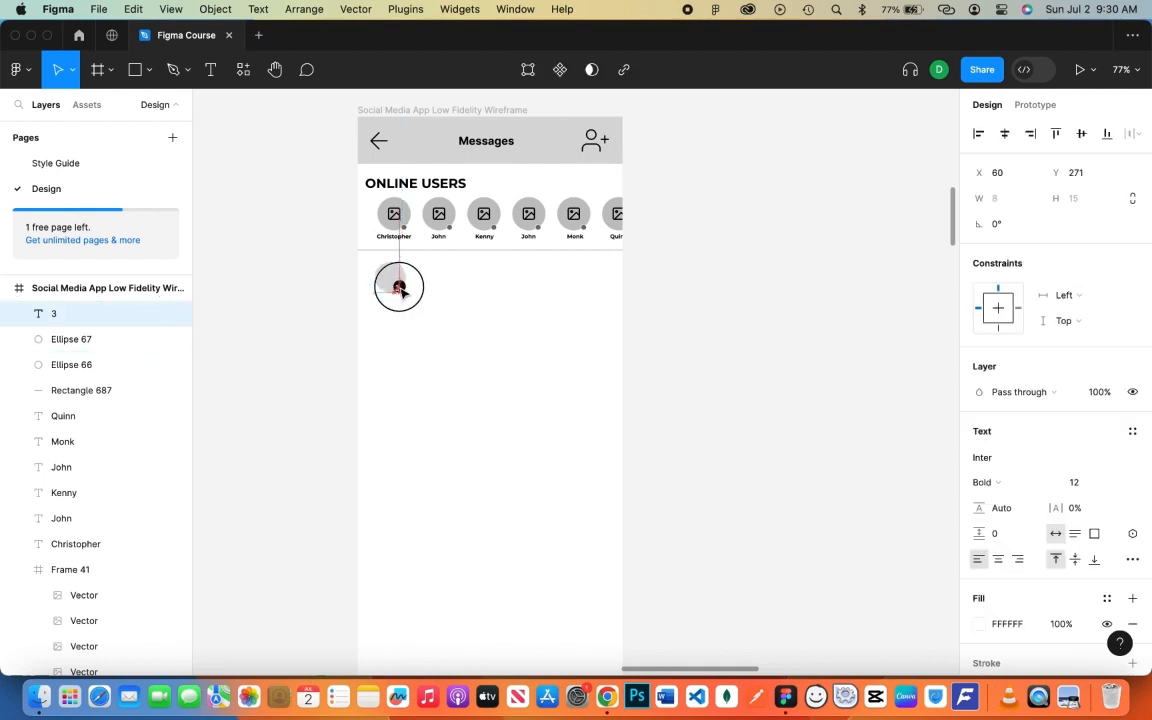
pyautogui.click(458, 285)
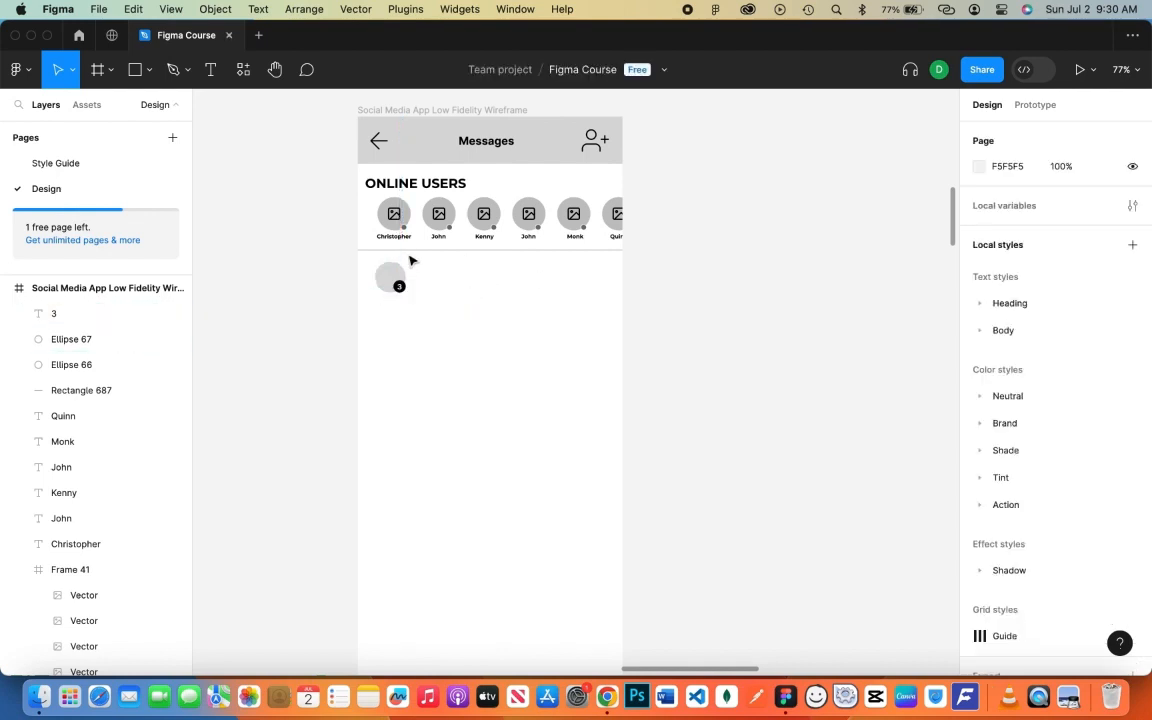
# - Drag an image icon into the new avatar circle, layered above the circles
pyautogui.click(397, 218)
pyautogui.scroll(-2, 100, 500)
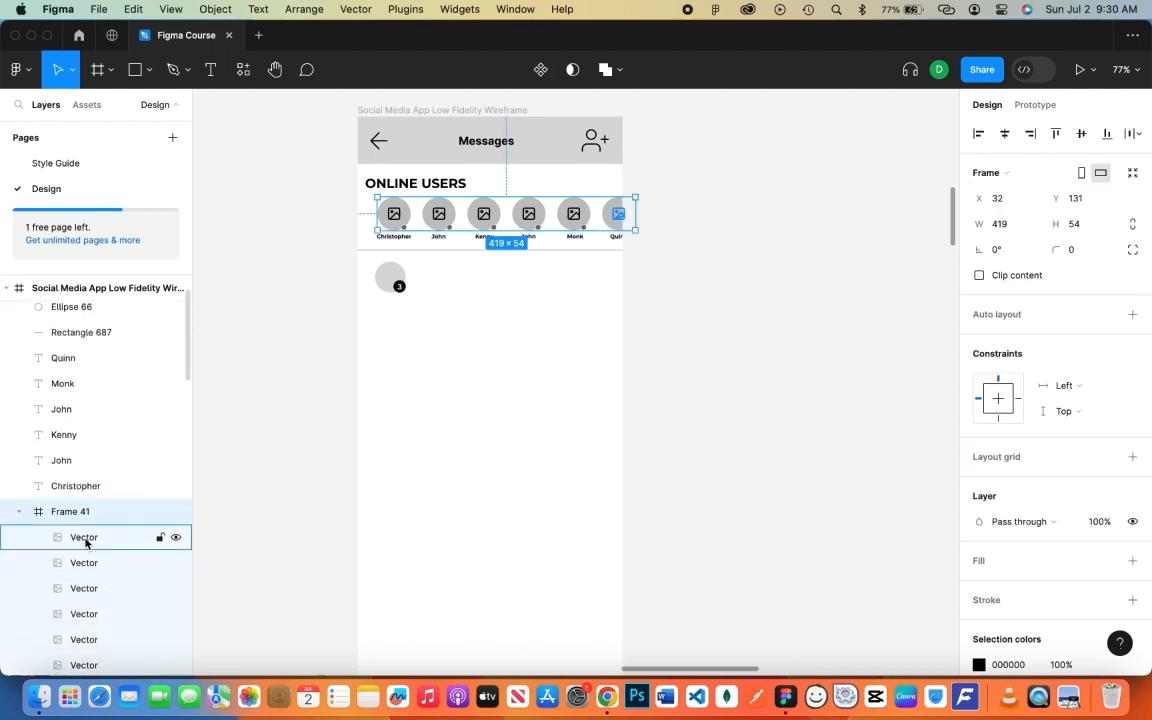
pyautogui.click(87, 540)
pyautogui.moveTo(586, 250); pyautogui.dragTo(562, 292)
pyautogui.press('super+z')
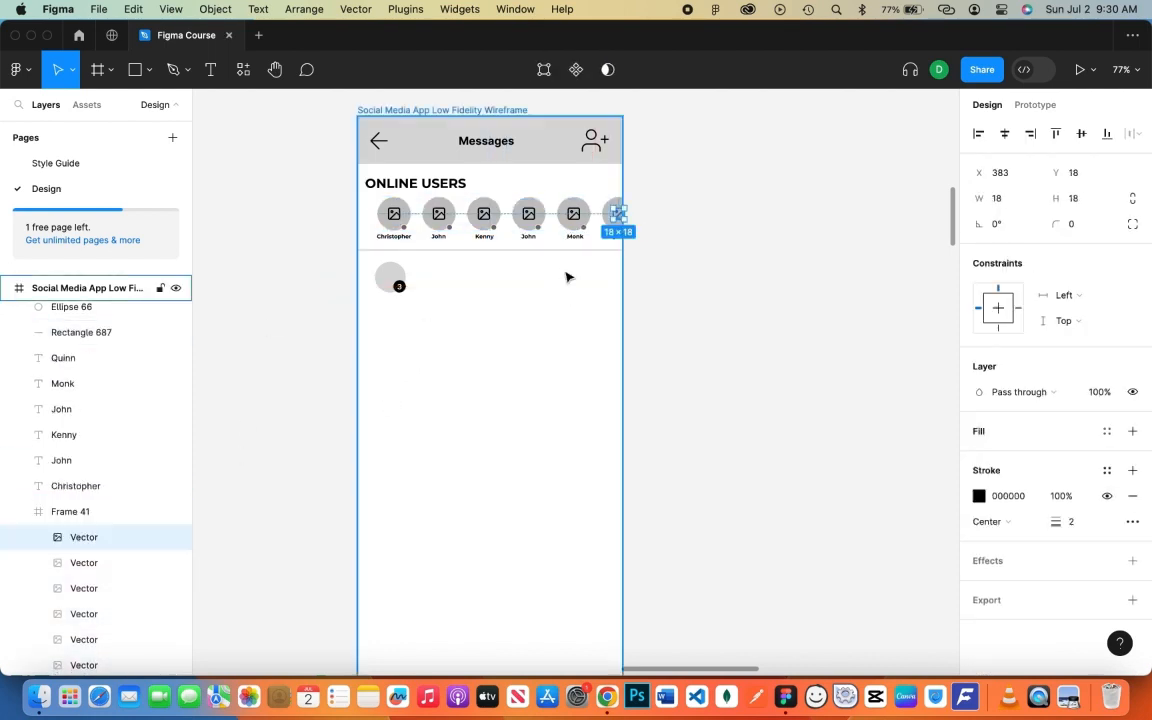
pyautogui.moveTo(621, 222); pyautogui.dragTo(396, 285)
pyautogui.moveTo(98, 512); pyautogui.dragTo(121, 325)
pyautogui.click(380, 427)
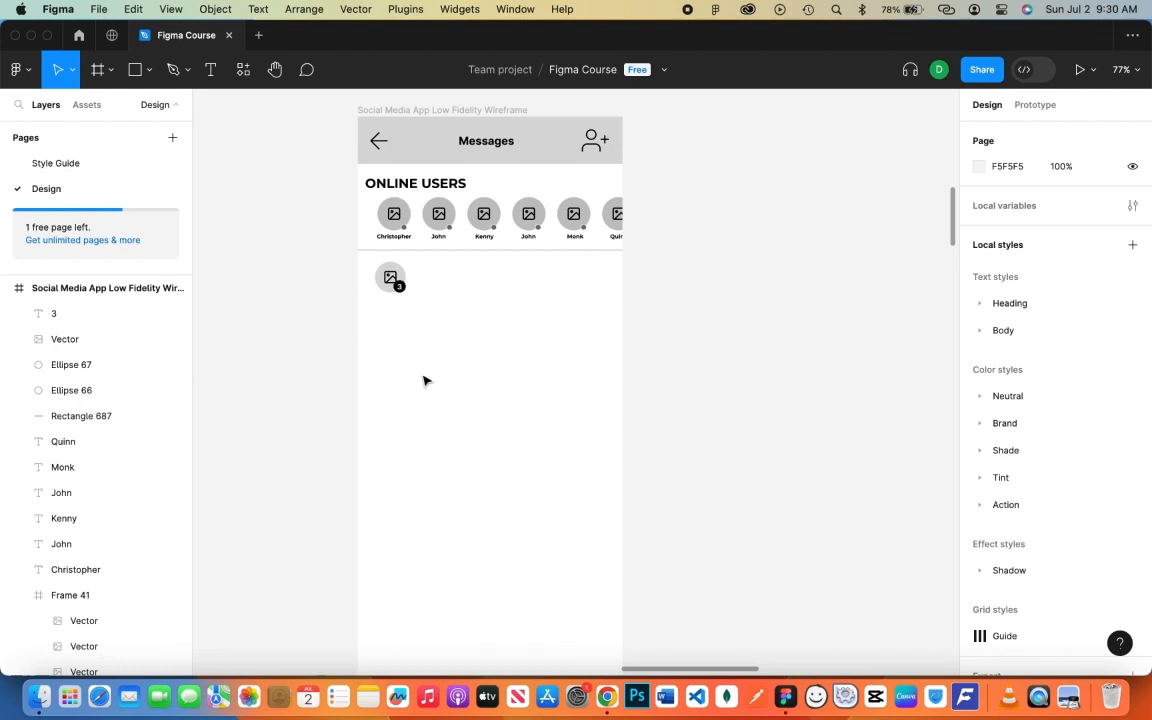
# - Group the last and fifth avatars' icon, circle and status dot layers
pyautogui.click(392, 216)
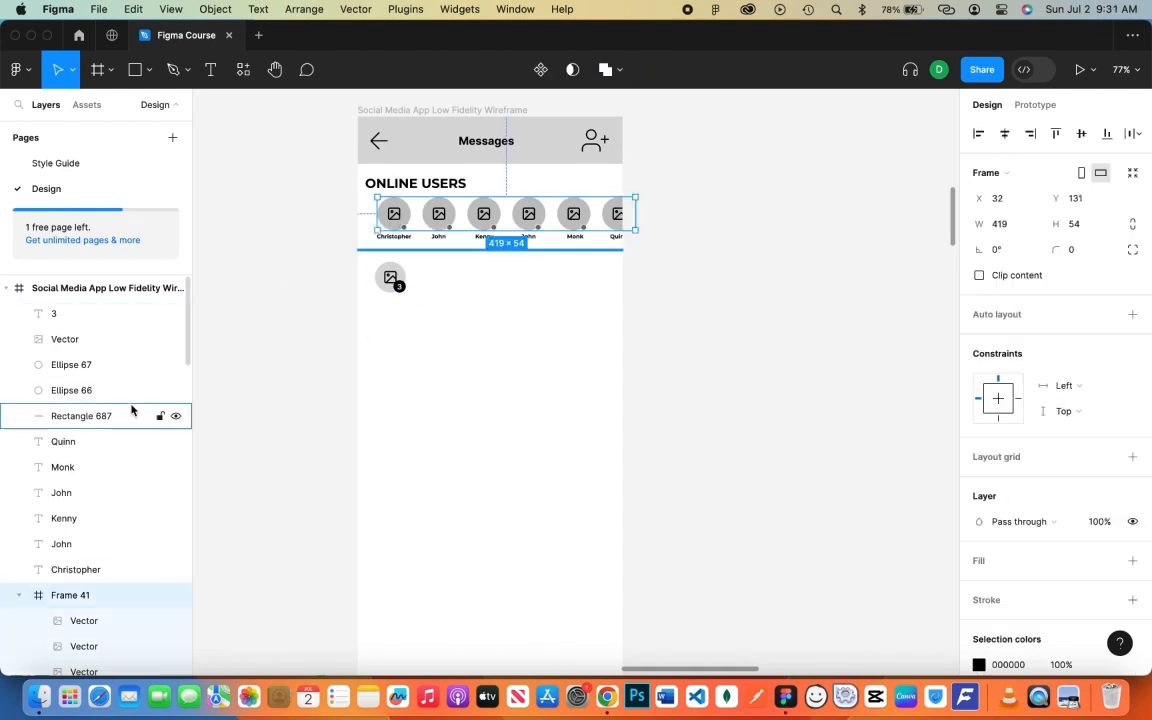
pyautogui.scroll(-5, 98, 514)
pyautogui.click(101, 402)
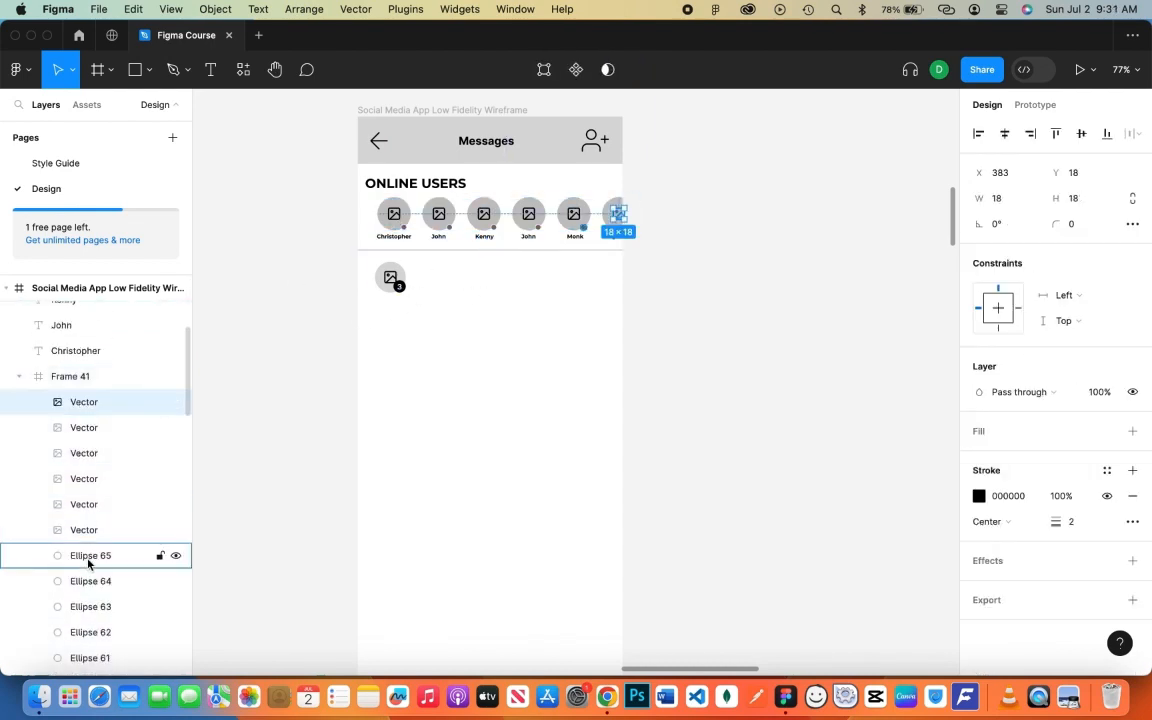
pyautogui.scroll(-5, 100, 570)
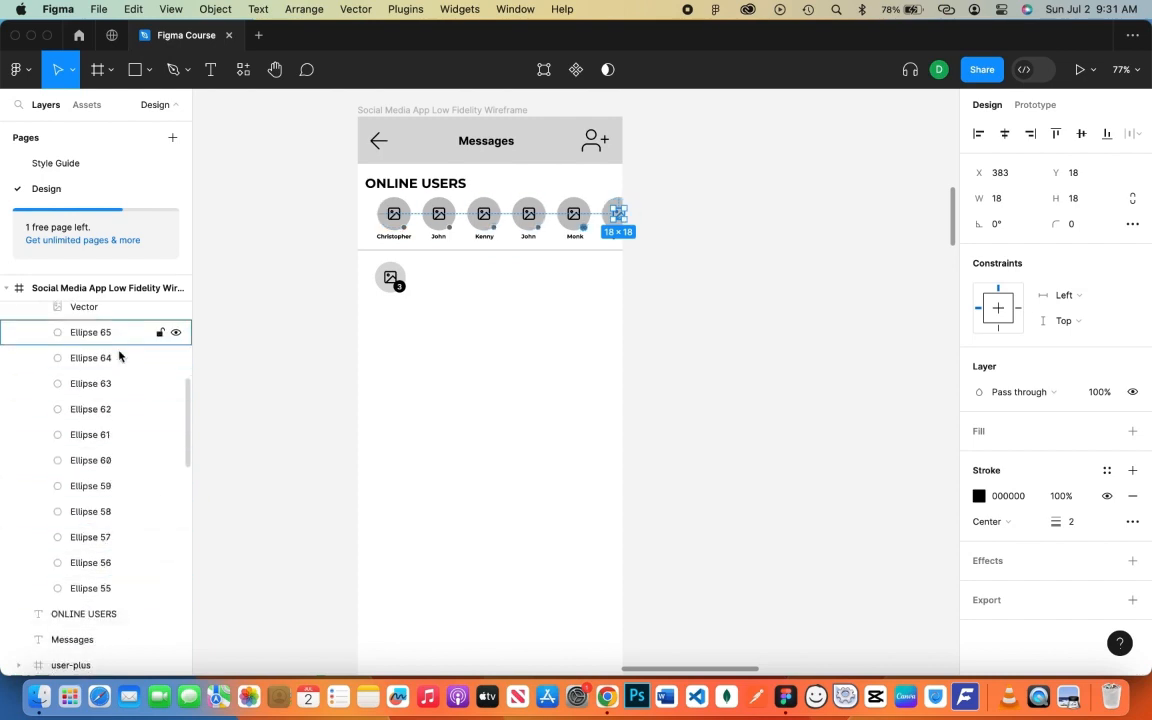
pyautogui.keyDown('shift'); pyautogui.click(115, 460); pyautogui.keyUp('shift')
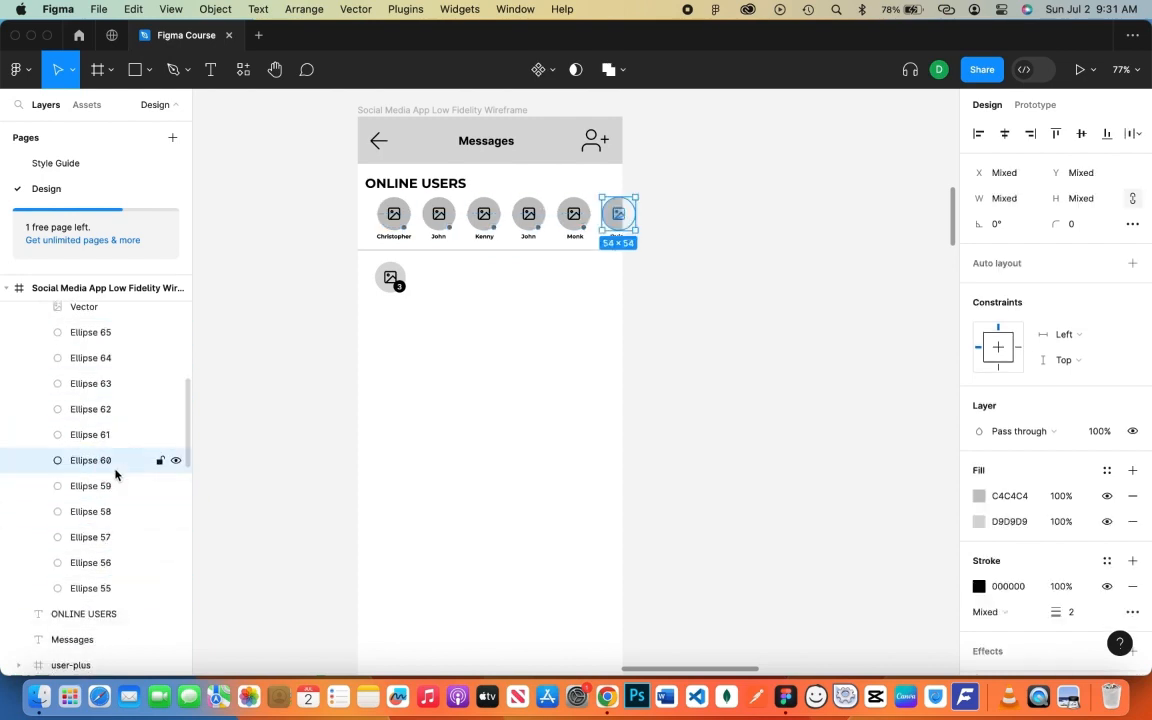
pyautogui.press('super+g')
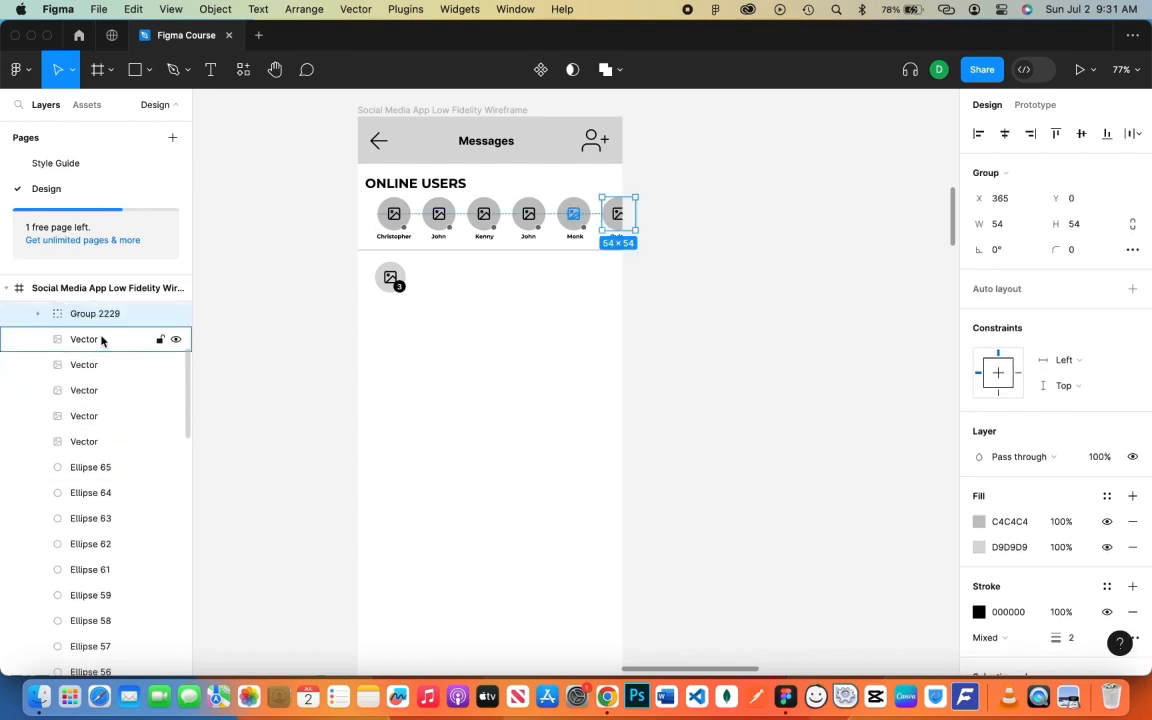
pyautogui.click(101, 341)
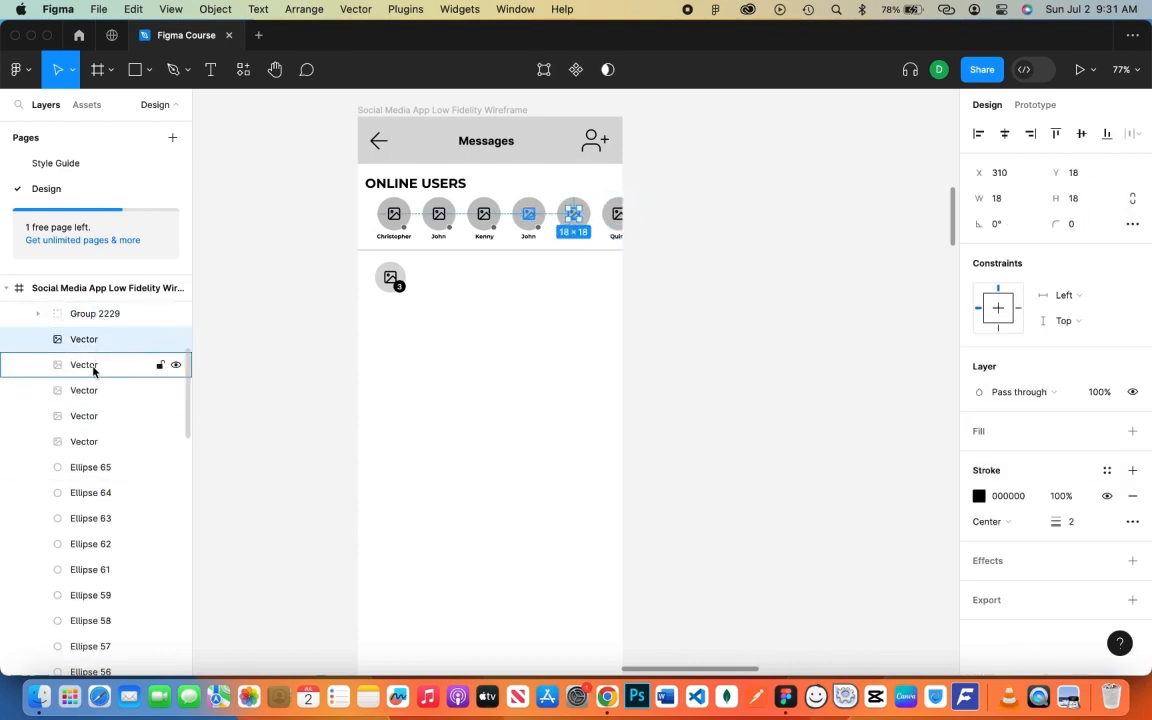
pyautogui.scroll(-1, 97, 400)
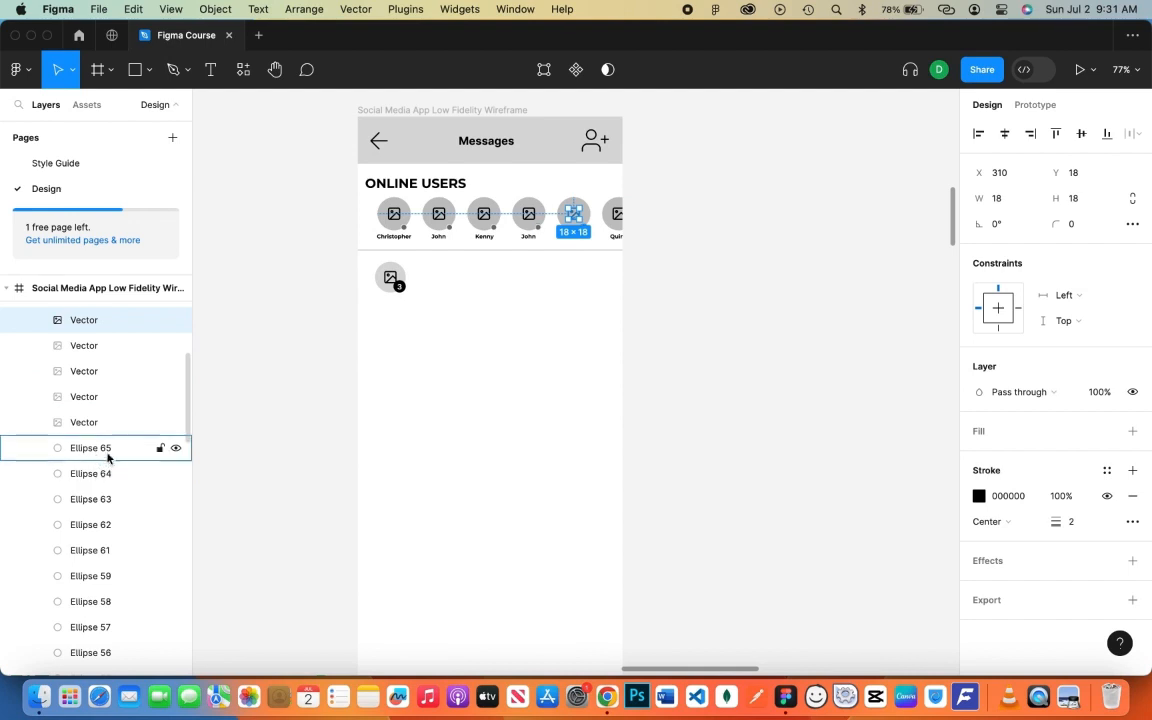
pyautogui.keyDown('shift'); pyautogui.click(109, 450); pyautogui.keyUp('shift')
pyautogui.keyDown('shift'); pyautogui.click(110, 579); pyautogui.keyUp('shift')
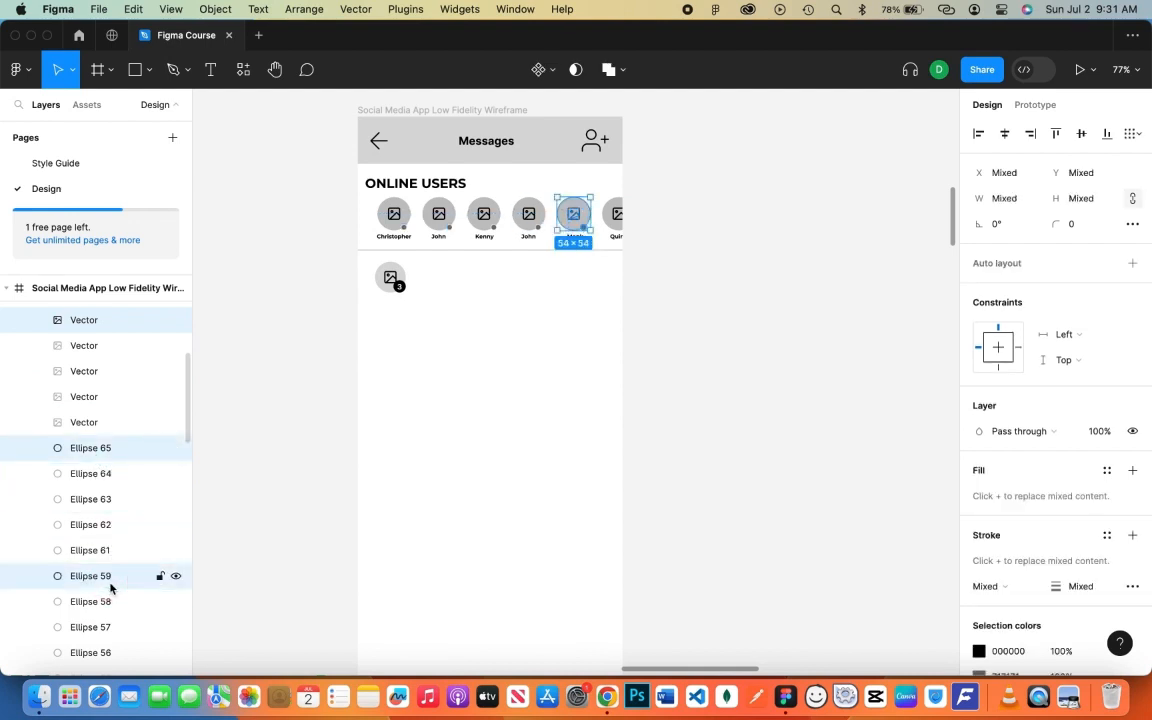
pyautogui.press('super+g')
# - Group the fourth and third avatars' icon, circle and status dot layers
pyautogui.scroll(-1, 113, 460)
pyautogui.scroll(2, 113, 390)
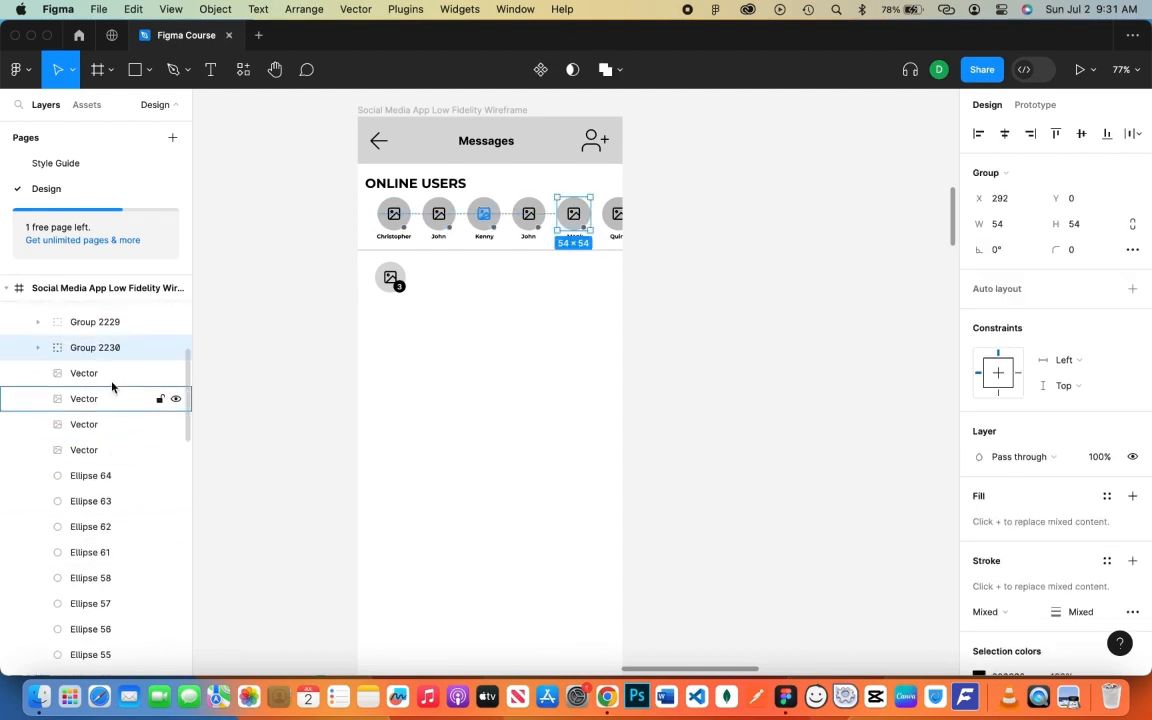
pyautogui.click(115, 373)
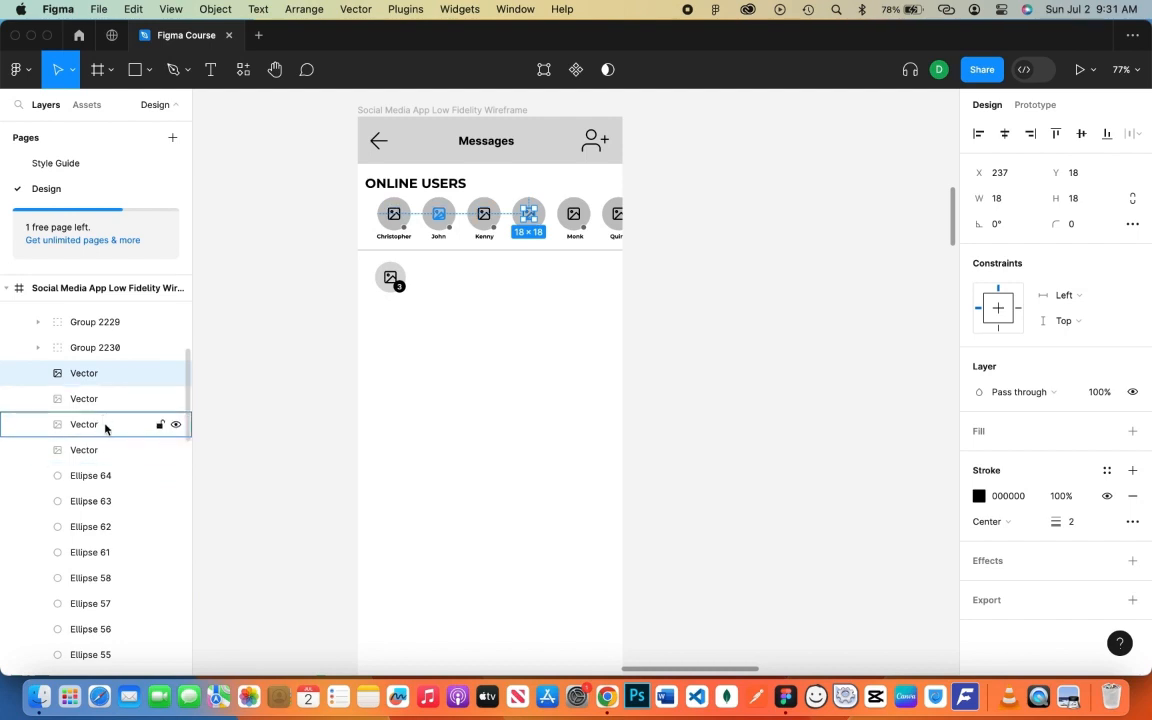
pyautogui.keyDown('shift'); pyautogui.click(108, 477); pyautogui.keyUp('shift')
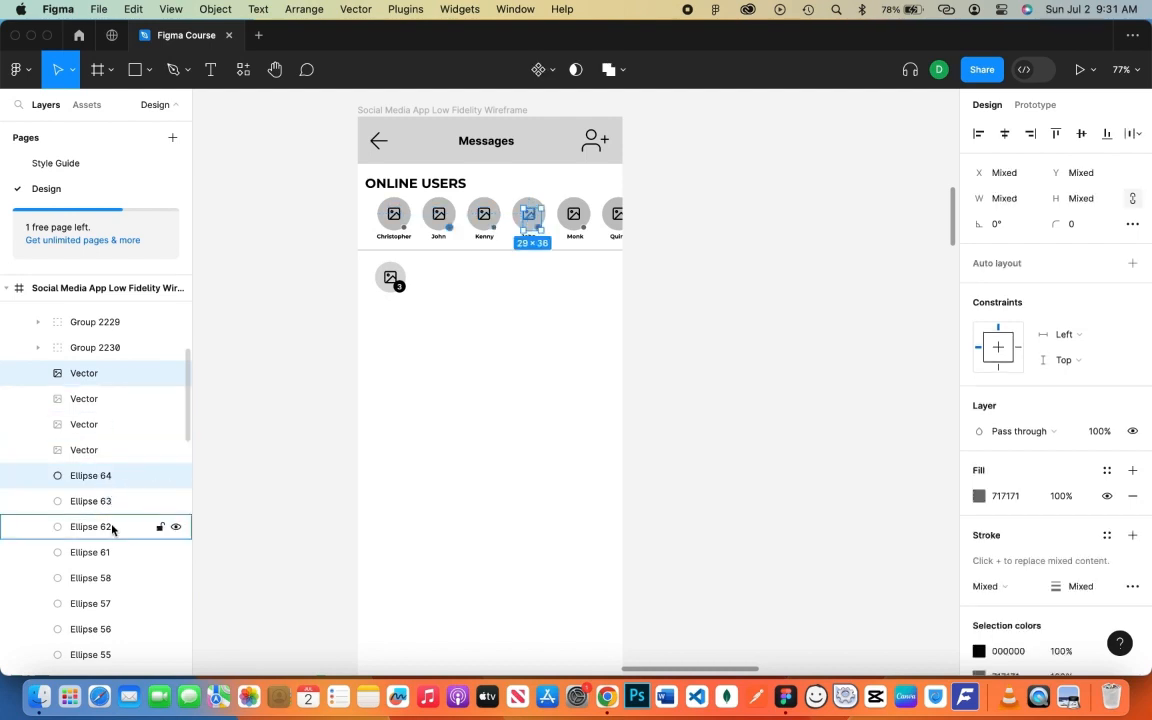
pyautogui.keyDown('shift'); pyautogui.click(116, 585); pyautogui.keyUp('shift')
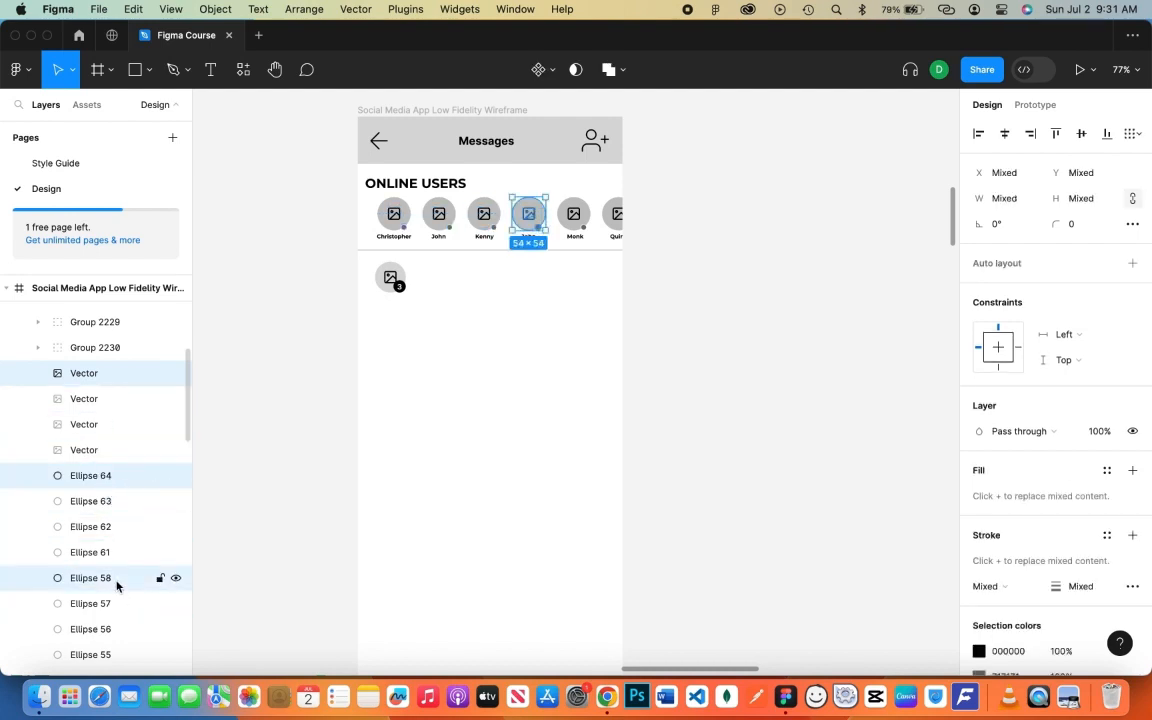
pyautogui.press('super+g')
pyautogui.click(135, 405)
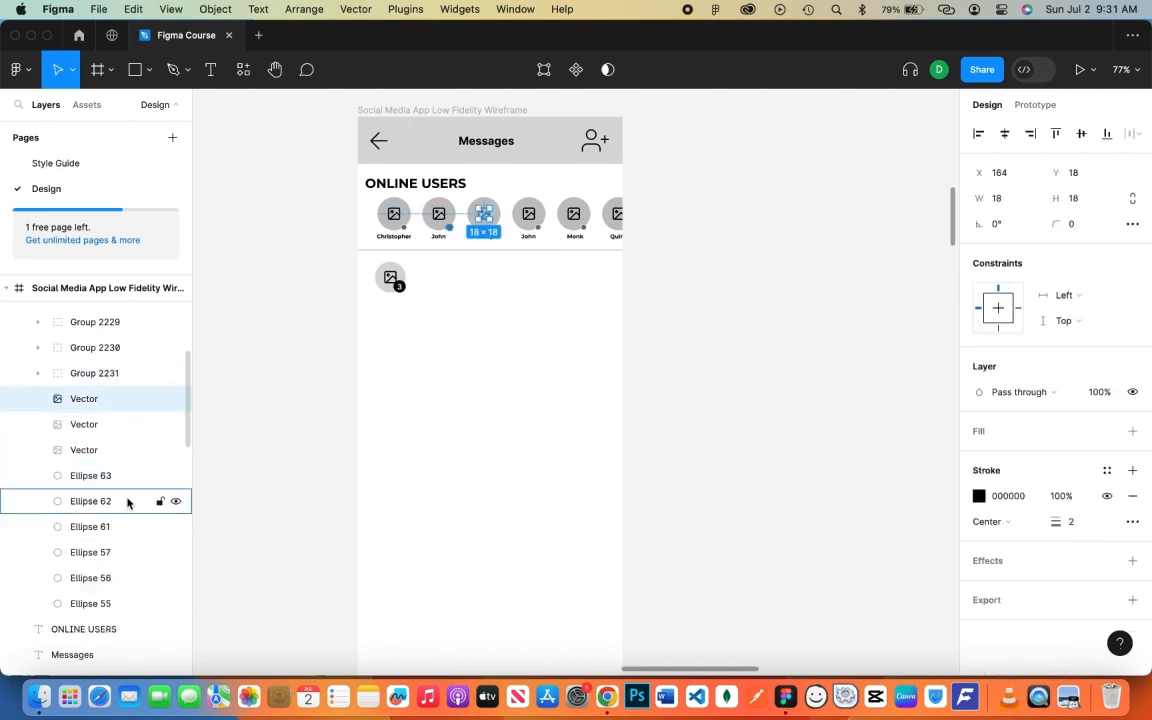
pyautogui.keyDown('shift'); pyautogui.click(131, 486); pyautogui.keyUp('shift')
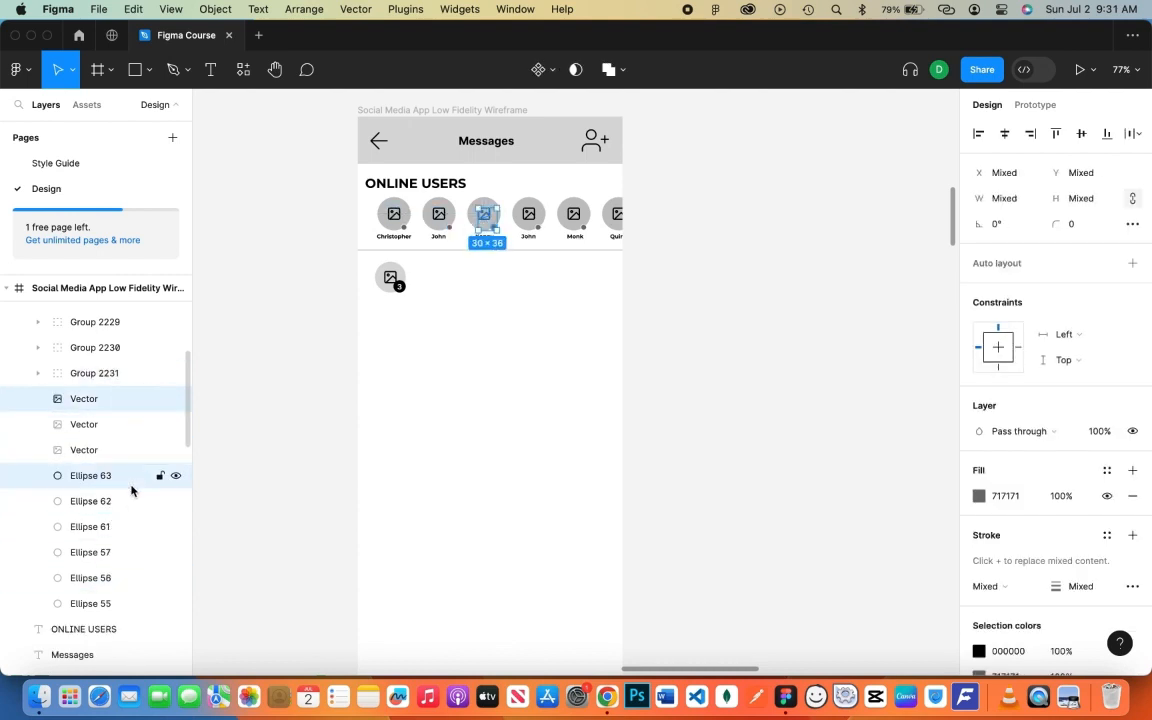
pyautogui.keyDown('shift'); pyautogui.click(121, 553); pyautogui.keyUp('shift')
pyautogui.press('super+g')
# - Group the second and first avatars' icon, circle and dot layers
pyautogui.click(121, 429)
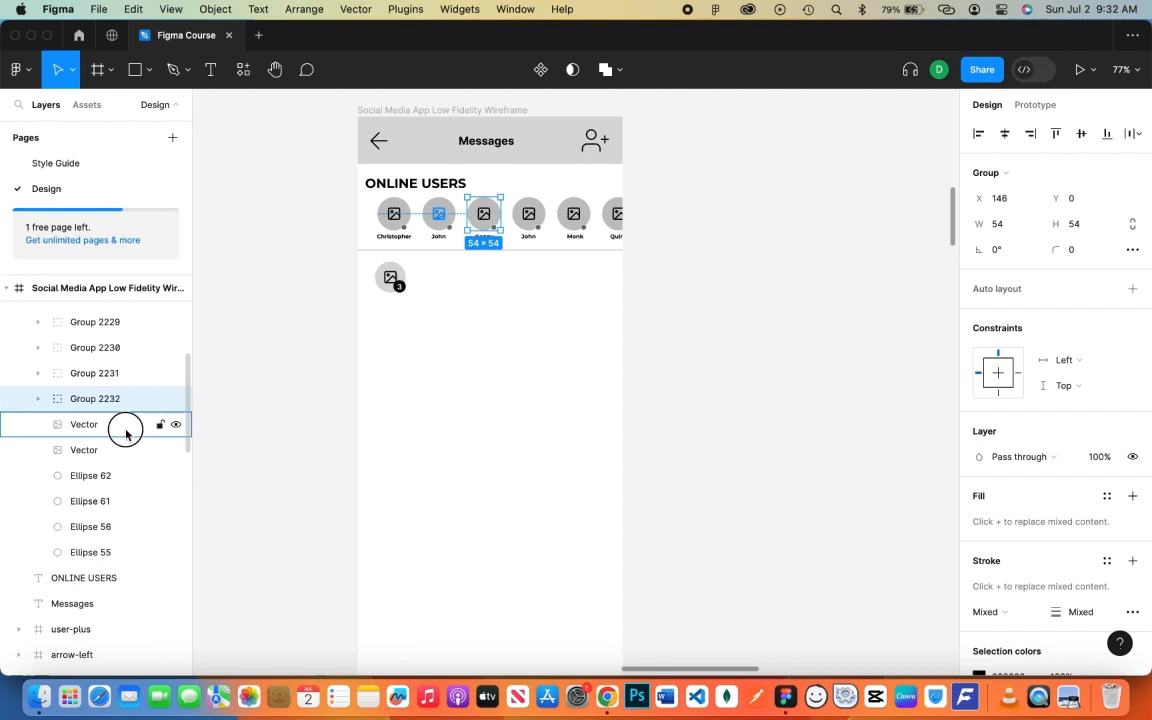
pyautogui.keyDown('shift'); pyautogui.click(121, 478); pyautogui.keyUp('shift')
pyautogui.keyDown('shift'); pyautogui.click(113, 524); pyautogui.keyUp('shift')
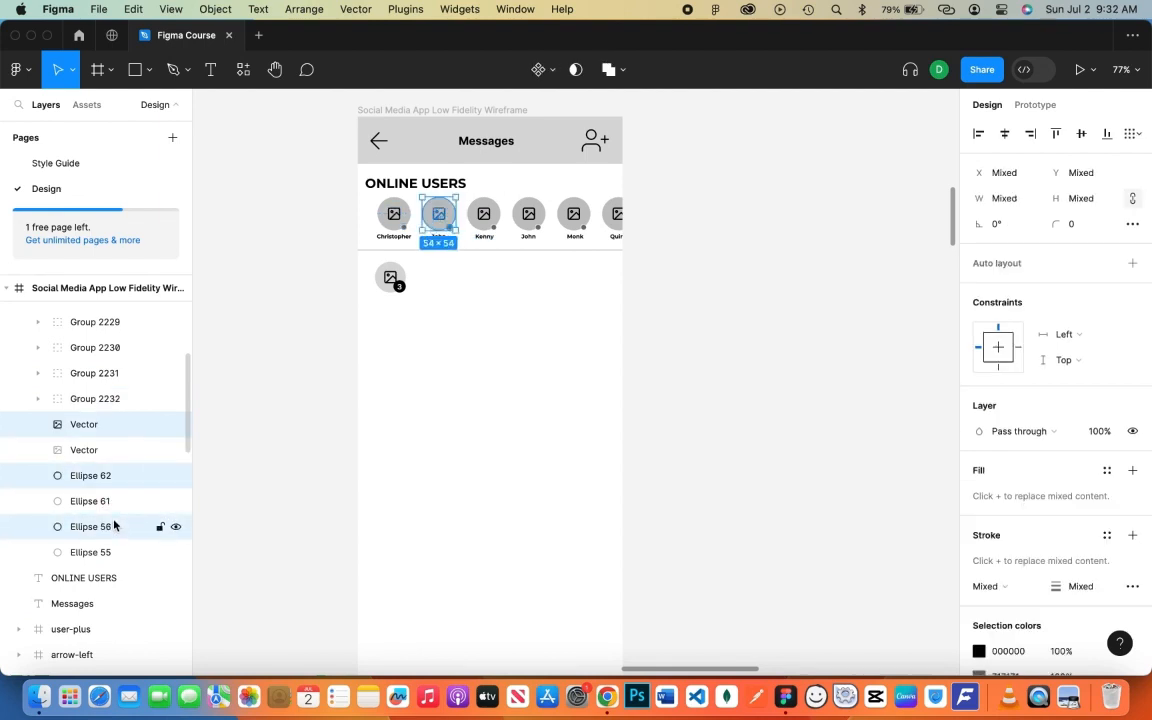
pyautogui.press('super+g')
pyautogui.click(118, 455)
pyautogui.keyDown('shift'); pyautogui.click(113, 501); pyautogui.keyUp('shift')
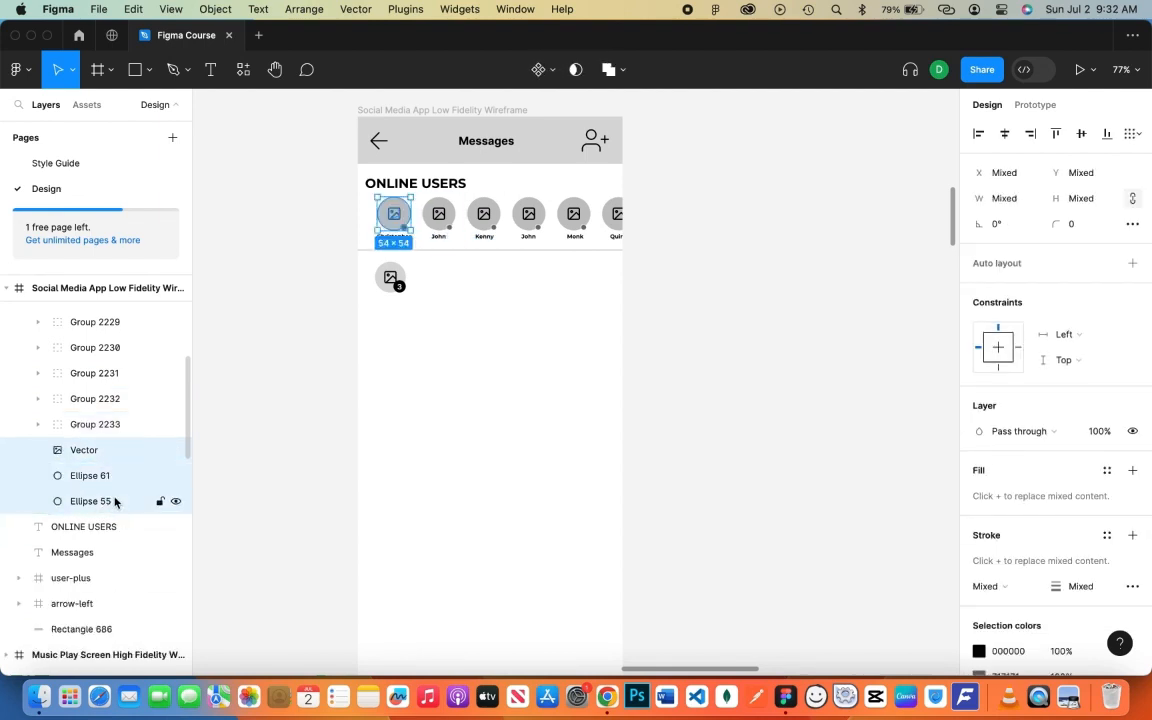
pyautogui.press('super+g')
# - Group the six avatar groups as 'Online Users' and move the ONLINE USERS heading above it
pyautogui.click(121, 322)
pyautogui.keyDown('shift'); pyautogui.click(111, 458); pyautogui.keyUp('shift')
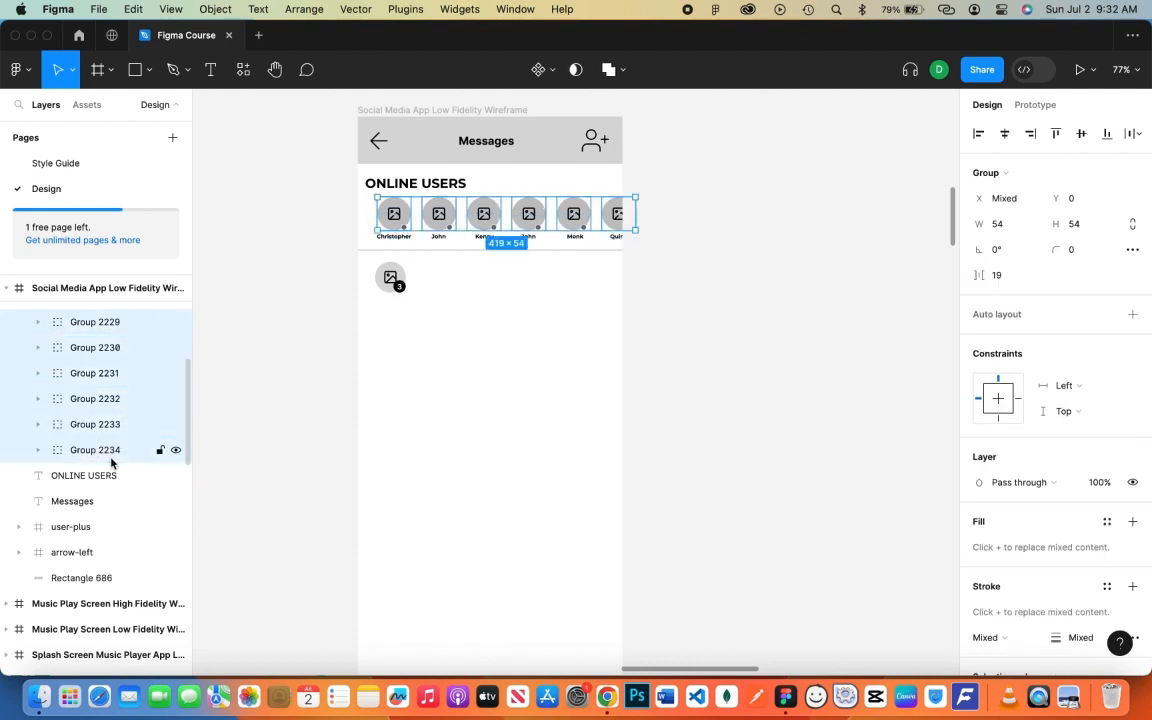
pyautogui.press('super+g')
pyautogui.doubleClick(100, 322)
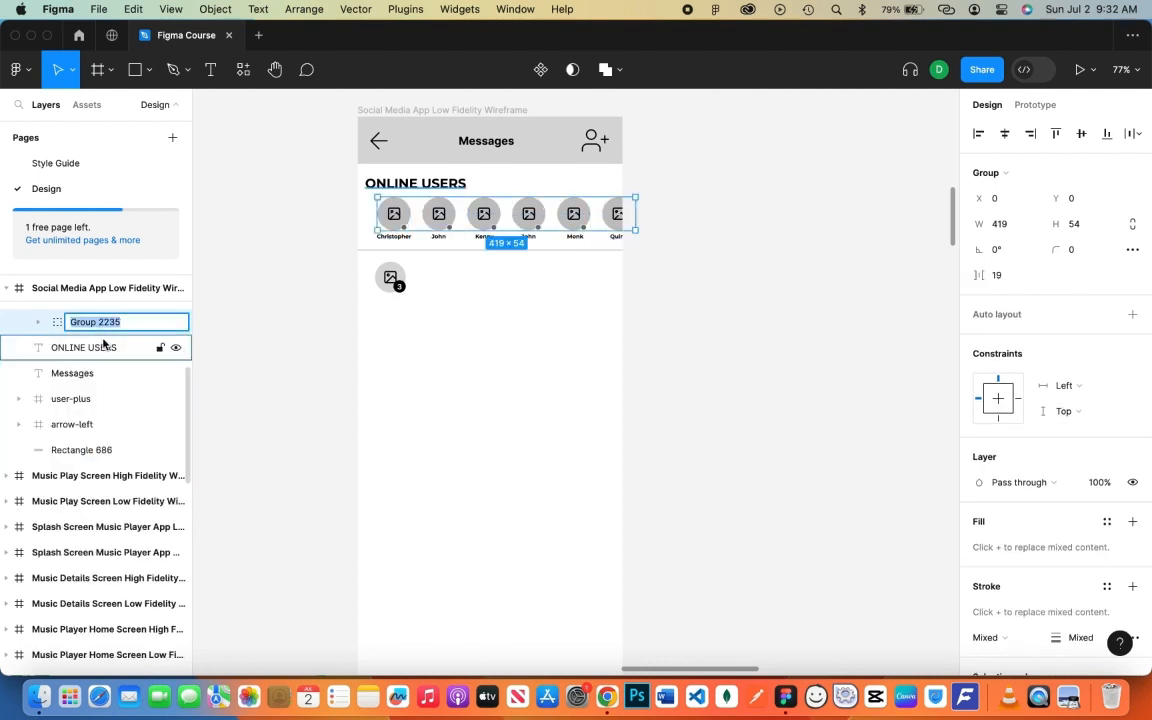
pyautogui.write('Online Users')
pyautogui.press('Return')
pyautogui.click(105, 348)
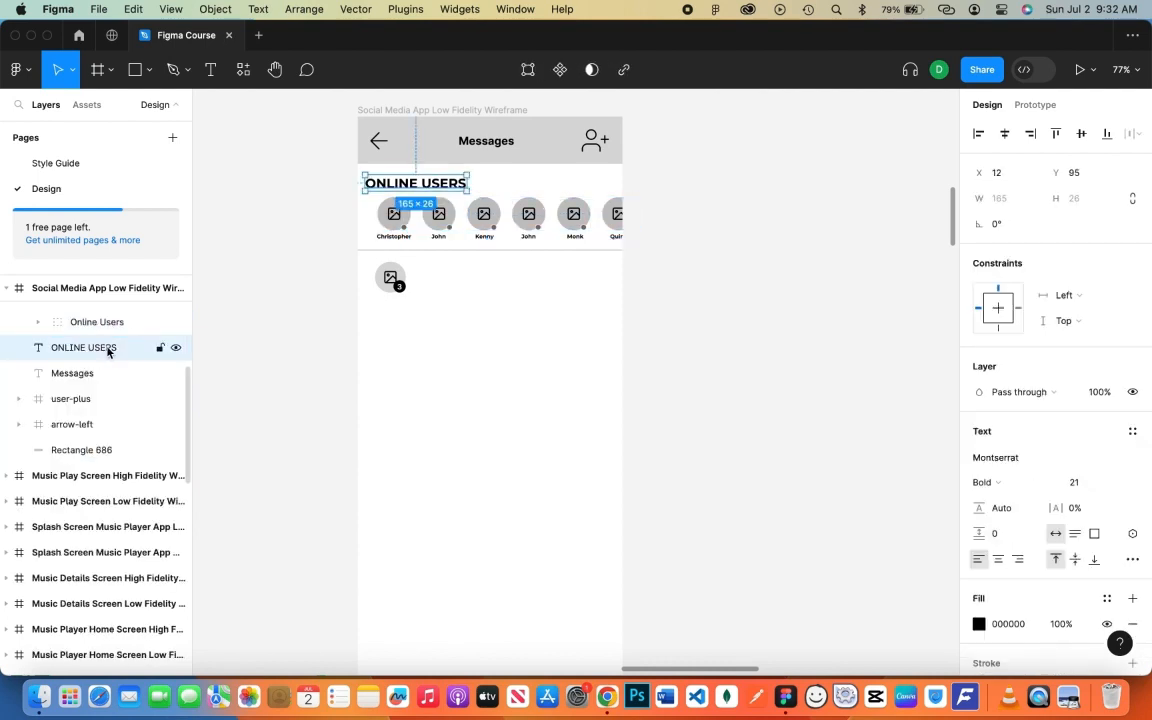
pyautogui.moveTo(108, 351); pyautogui.dragTo(120, 318)
# - Group the Messages title, add-user icon, back arrow and header bar as 'Header'
pyautogui.click(97, 375)
pyautogui.keyDown('shift'); pyautogui.click(95, 399); pyautogui.keyUp('shift')
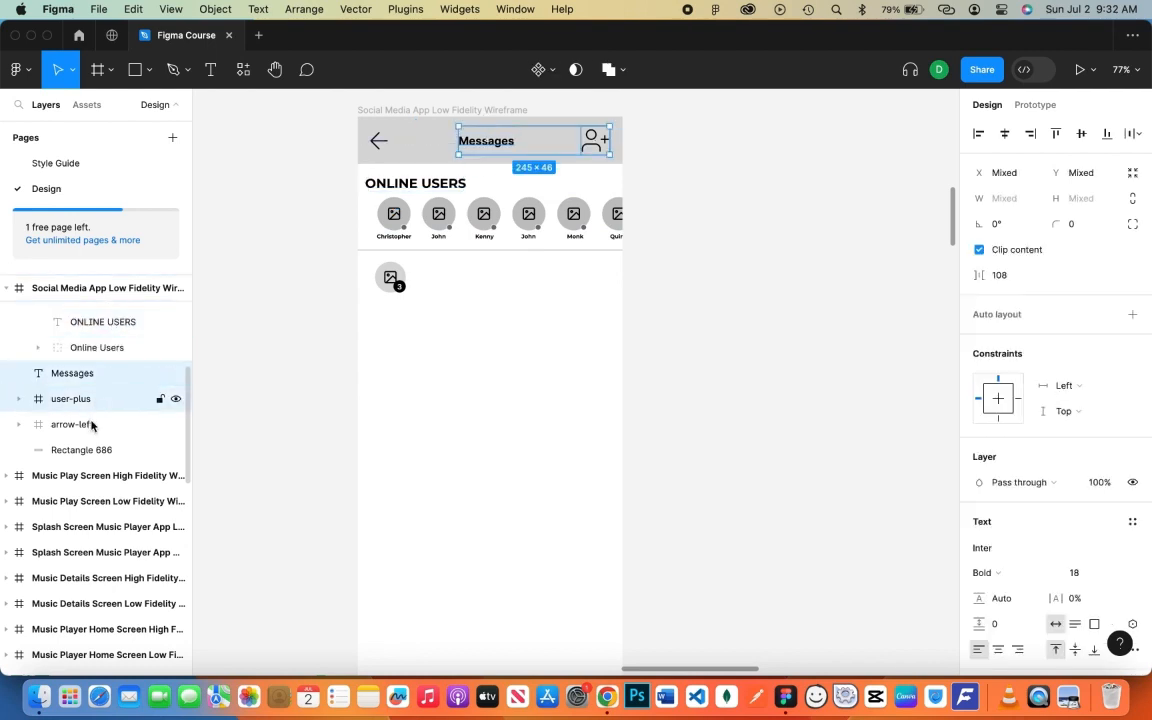
pyautogui.keyDown('shift'); pyautogui.click(95, 424); pyautogui.keyUp('shift')
pyautogui.keyDown('shift'); pyautogui.click(97, 451); pyautogui.keyUp('shift')
pyautogui.press('super+g')
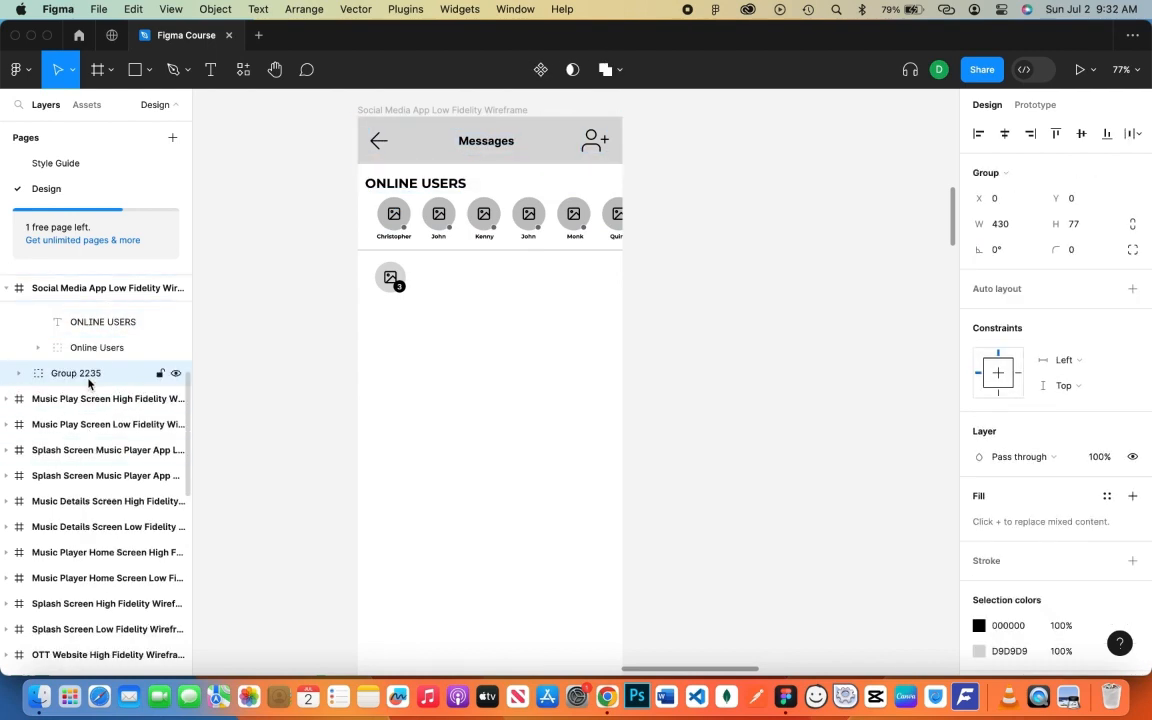
pyautogui.doubleClick(88, 376)
pyautogui.write('Header')
pyautogui.press('Return')
pyautogui.scroll(3, 85, 387)
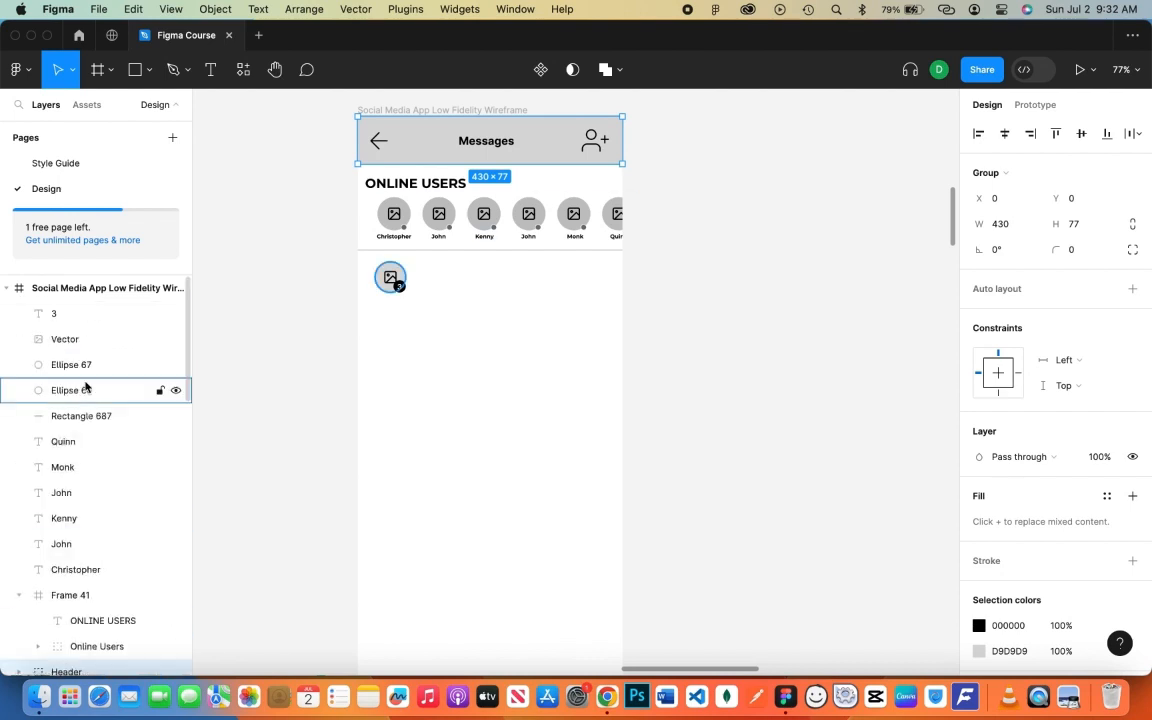
# - Move the first name labels into their avatar groups inside Online Users
pyautogui.scroll(-1, 100, 405)
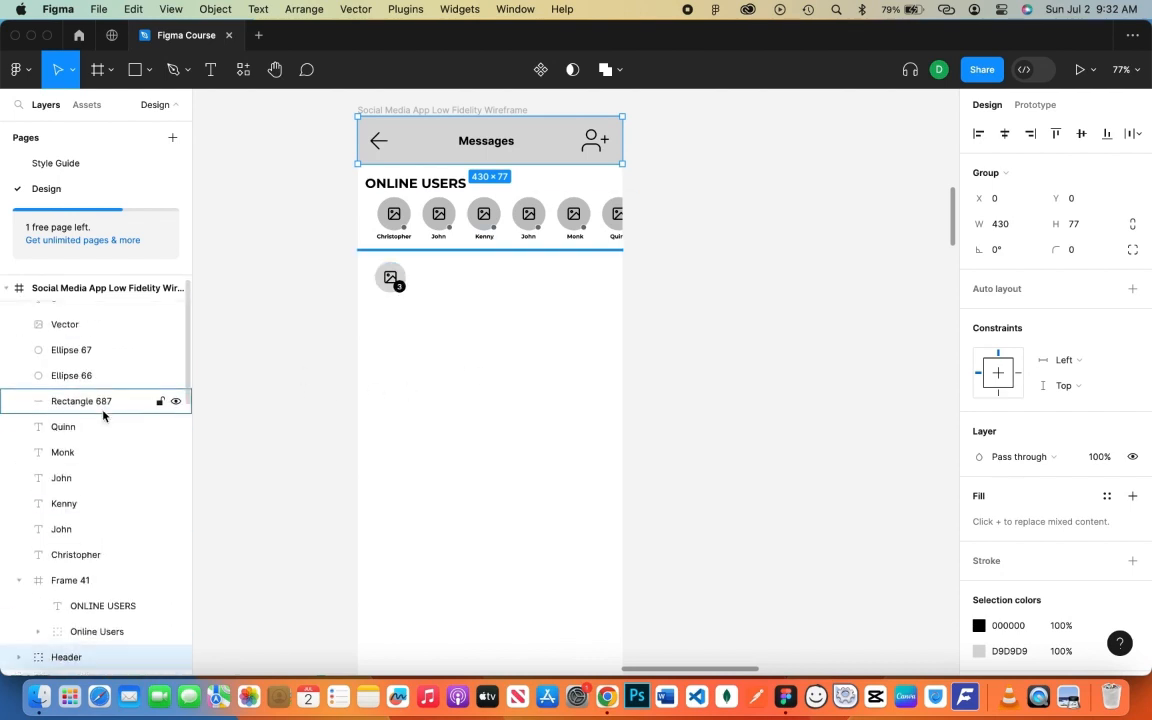
pyautogui.click(38, 623)
pyautogui.scroll(-5, 87, 591)
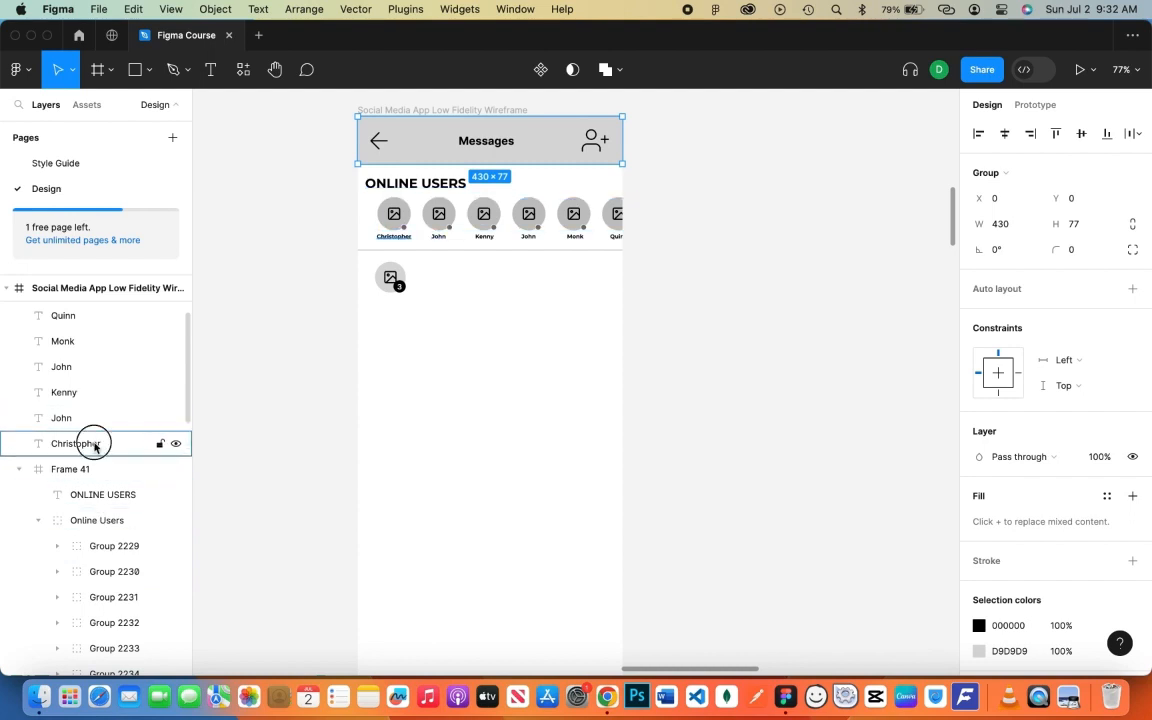
pyautogui.click(95, 446)
pyautogui.scroll(-1, 100, 480)
pyautogui.scroll(1, 110, 480)
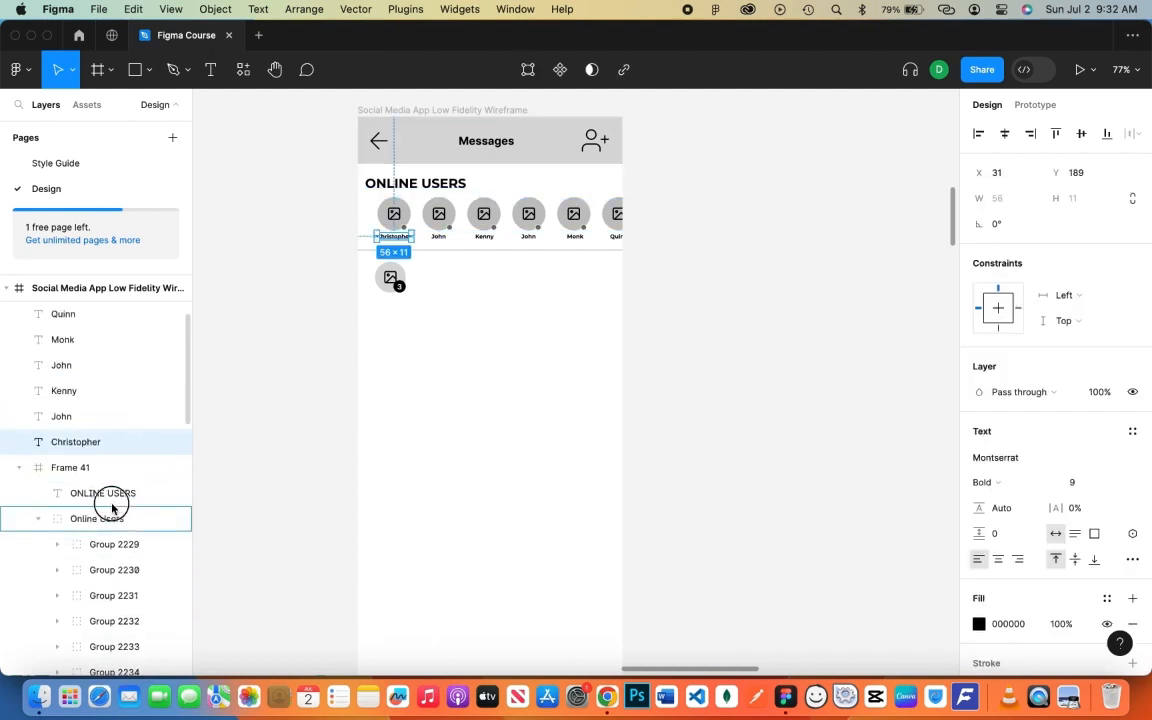
pyautogui.moveTo(112, 508); pyautogui.dragTo(115, 626)
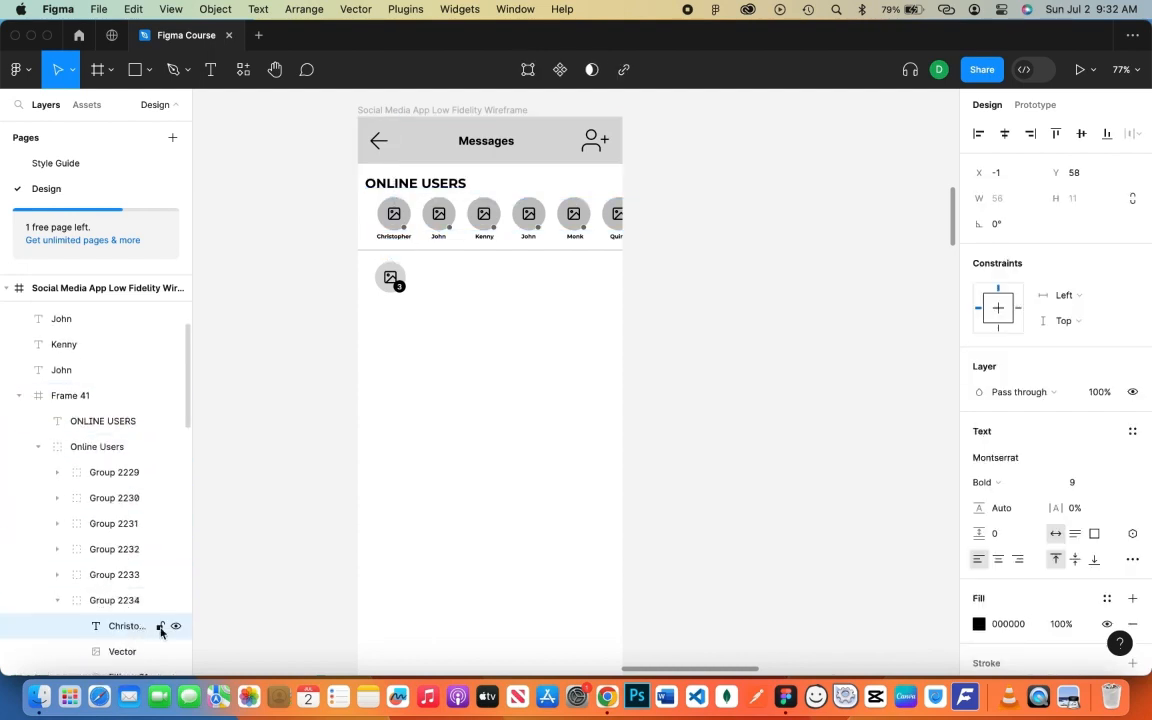
pyautogui.click(175, 626)
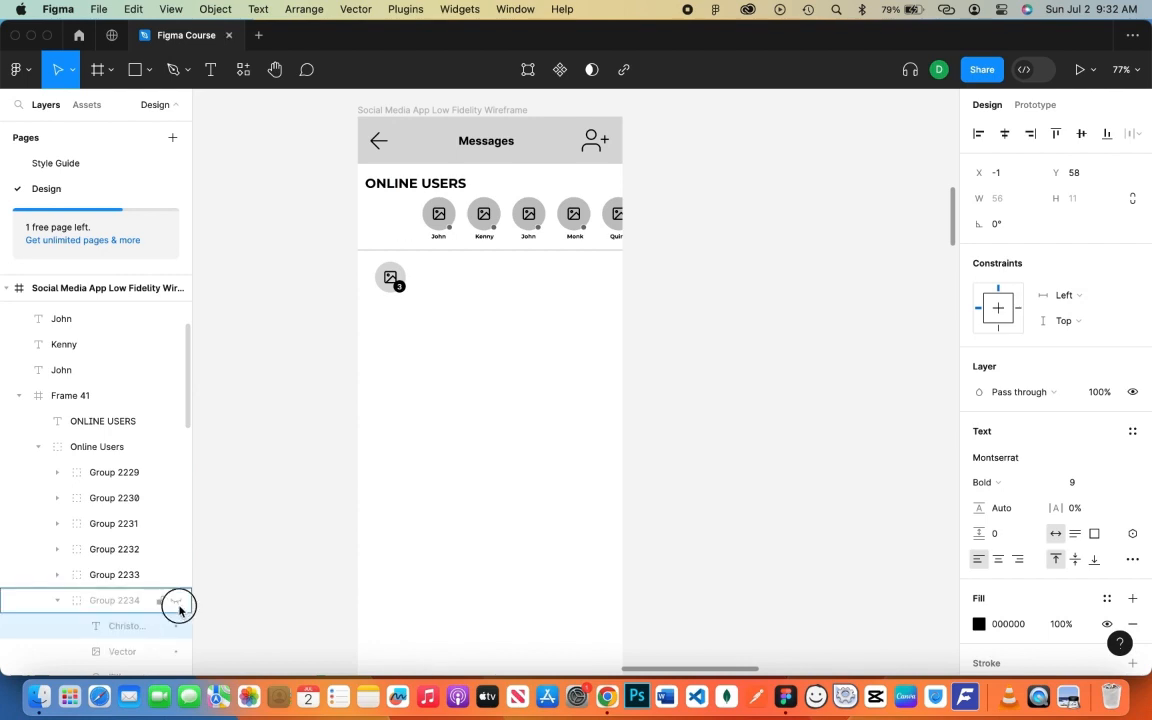
pyautogui.click(57, 600)
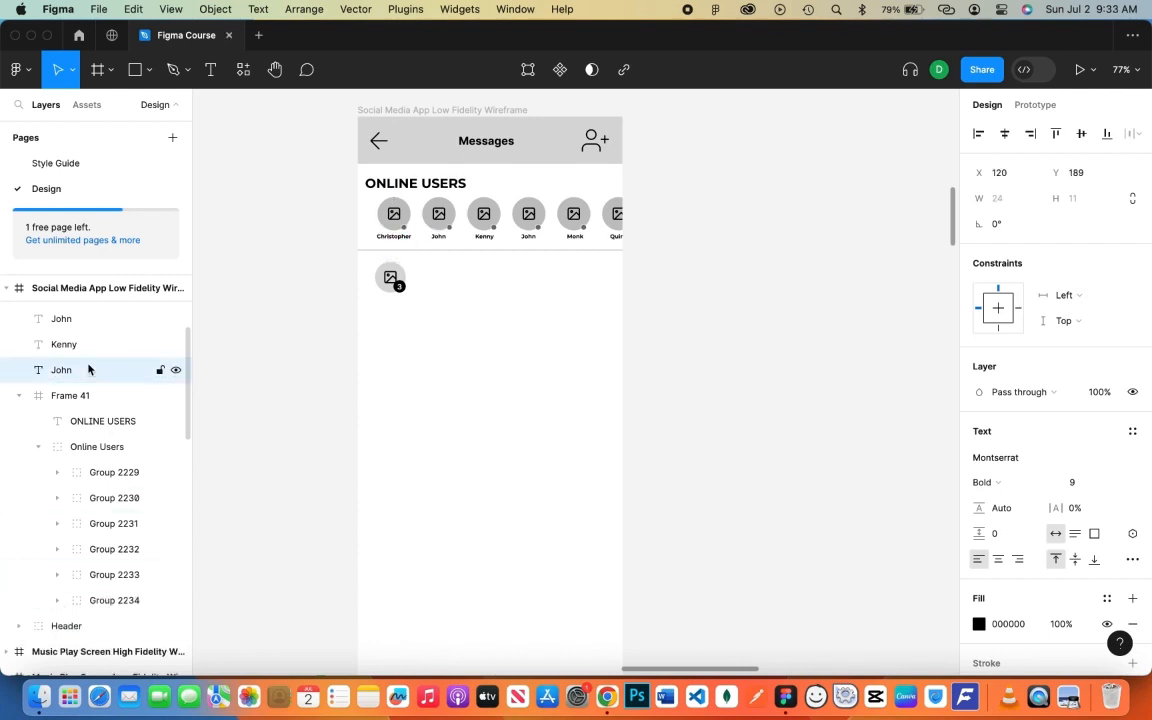
pyautogui.moveTo(90, 369); pyautogui.dragTo(104, 578)
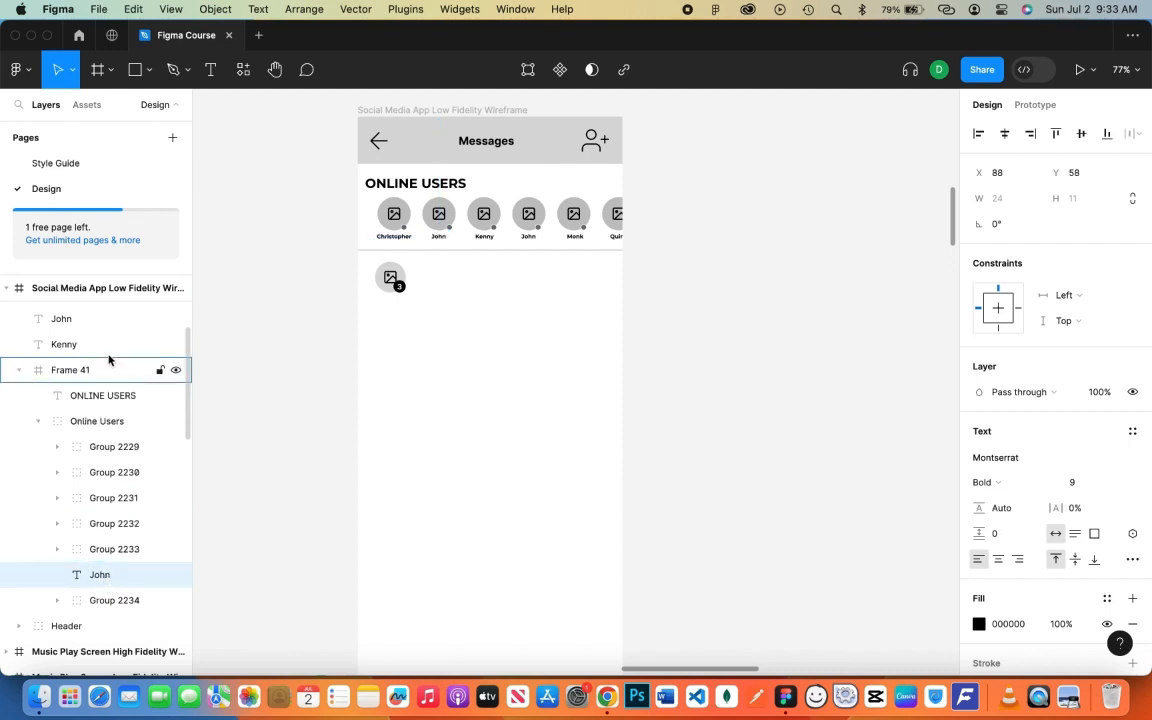
pyautogui.moveTo(102, 344); pyautogui.dragTo(98, 496)
pyautogui.click(57, 473)
# - Move the next name label into its avatar group, toggling visibility to identify avatars
pyautogui.click(69, 558)
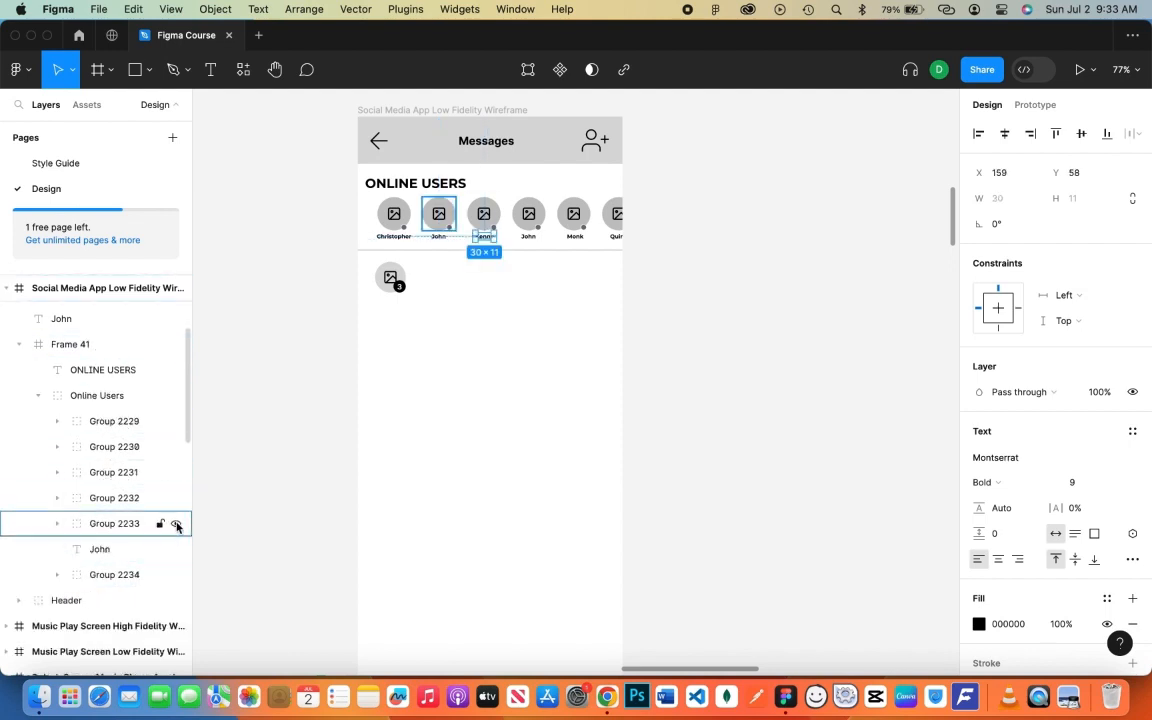
pyautogui.moveTo(103, 549); pyautogui.dragTo(119, 525)
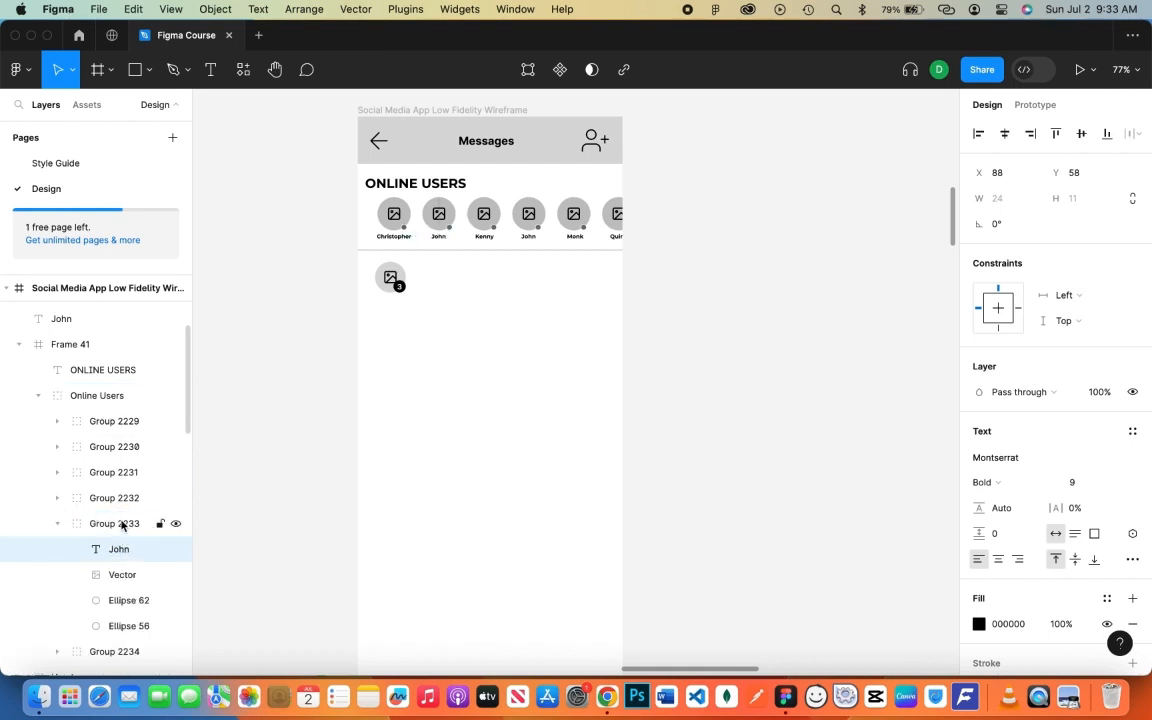
pyautogui.click(57, 524)
pyautogui.click(175, 525)
pyautogui.click(175, 525)
pyautogui.click(176, 500)
pyautogui.click(176, 500)
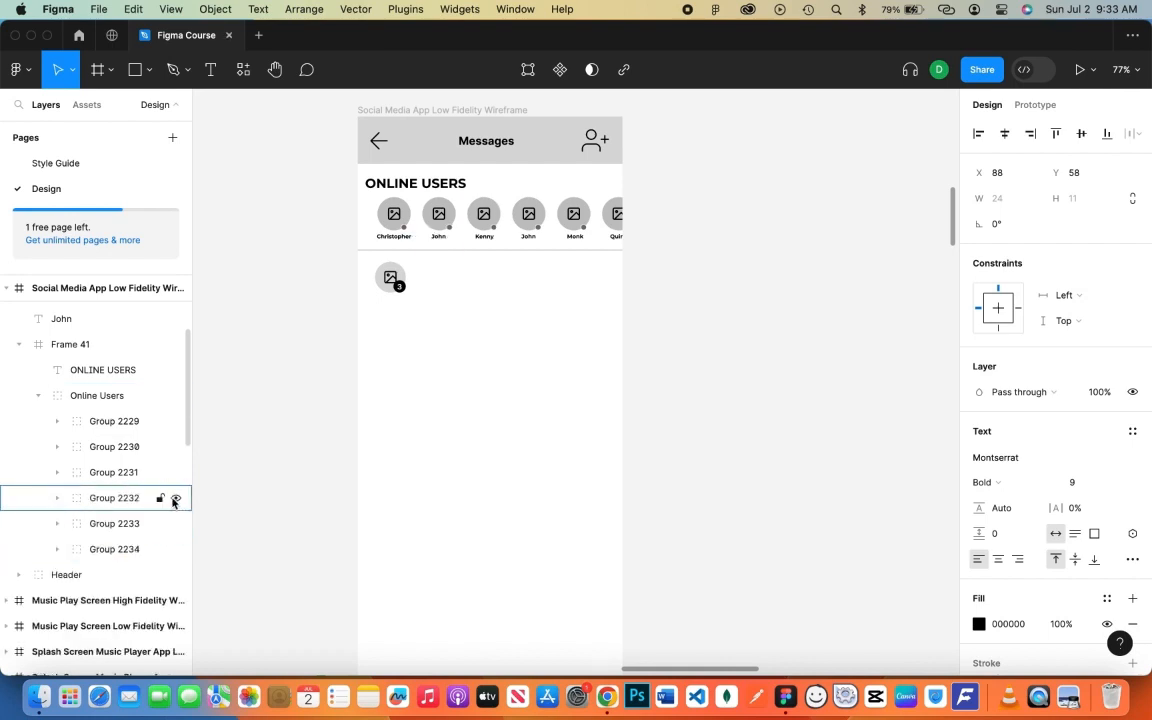
pyautogui.click(175, 473)
pyautogui.click(175, 473)
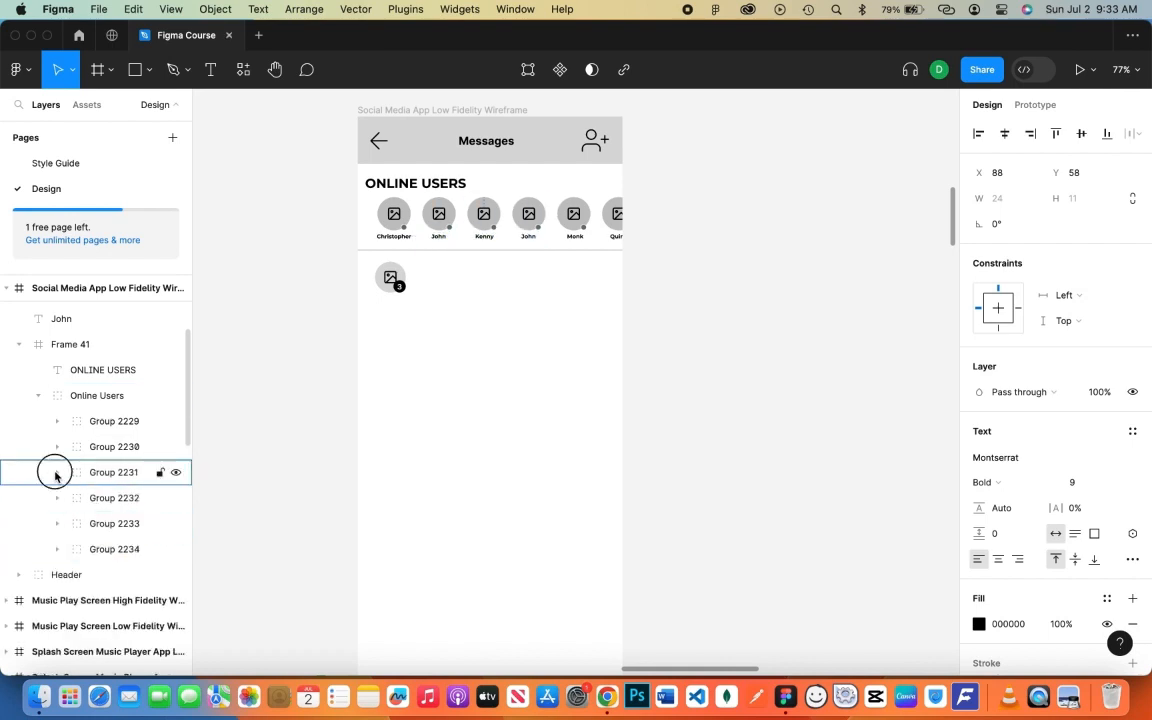
# - Pull a misplaced name label out of its group and place another label correctly
pyautogui.click(57, 473)
pyautogui.moveTo(121, 499)
pyautogui.mouseDown()
pyautogui.moveTo(116, 463)
pyautogui.moveTo(116, 530)
pyautogui.moveTo(103, 512)
pyautogui.mouseUp()
pyautogui.click(54, 498)
pyautogui.click(57, 498)
pyautogui.click(176, 498)
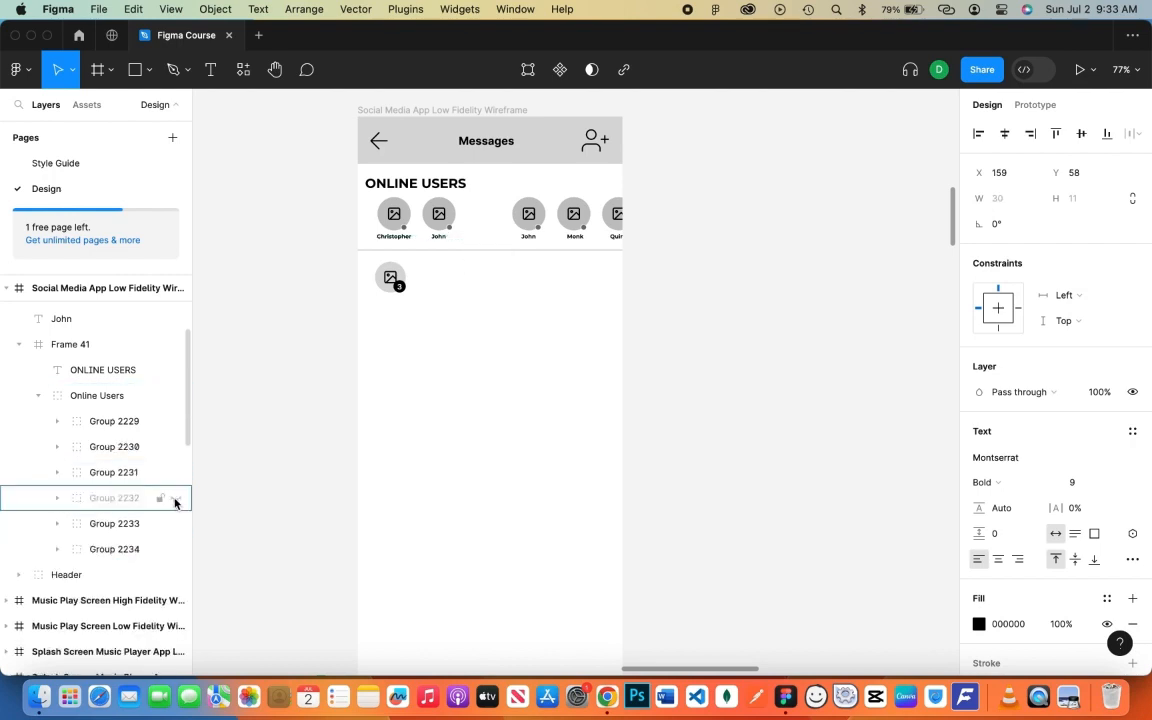
pyautogui.click(176, 498)
pyautogui.moveTo(108, 319); pyautogui.dragTo(126, 471)
pyautogui.click(57, 447)
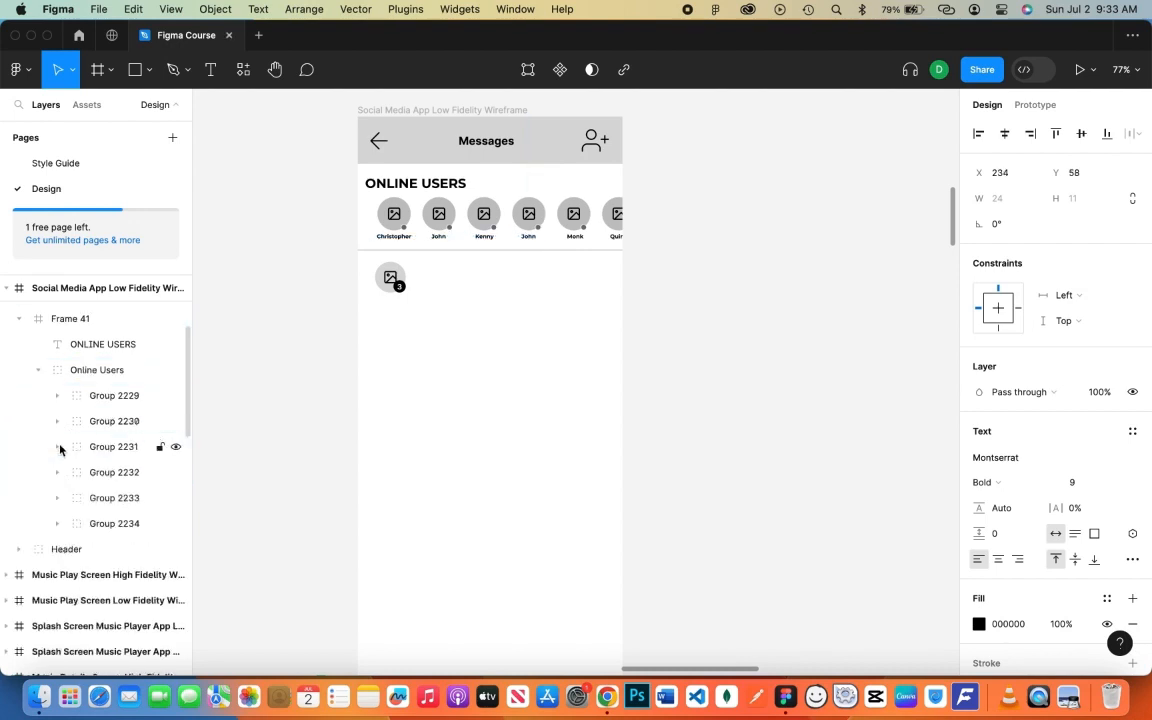
# - Move the remaining name labels into their avatar groups and collapse the Online Users layers
pyautogui.scroll(3, 80, 437)
pyautogui.moveTo(108, 399); pyautogui.dragTo(126, 530)
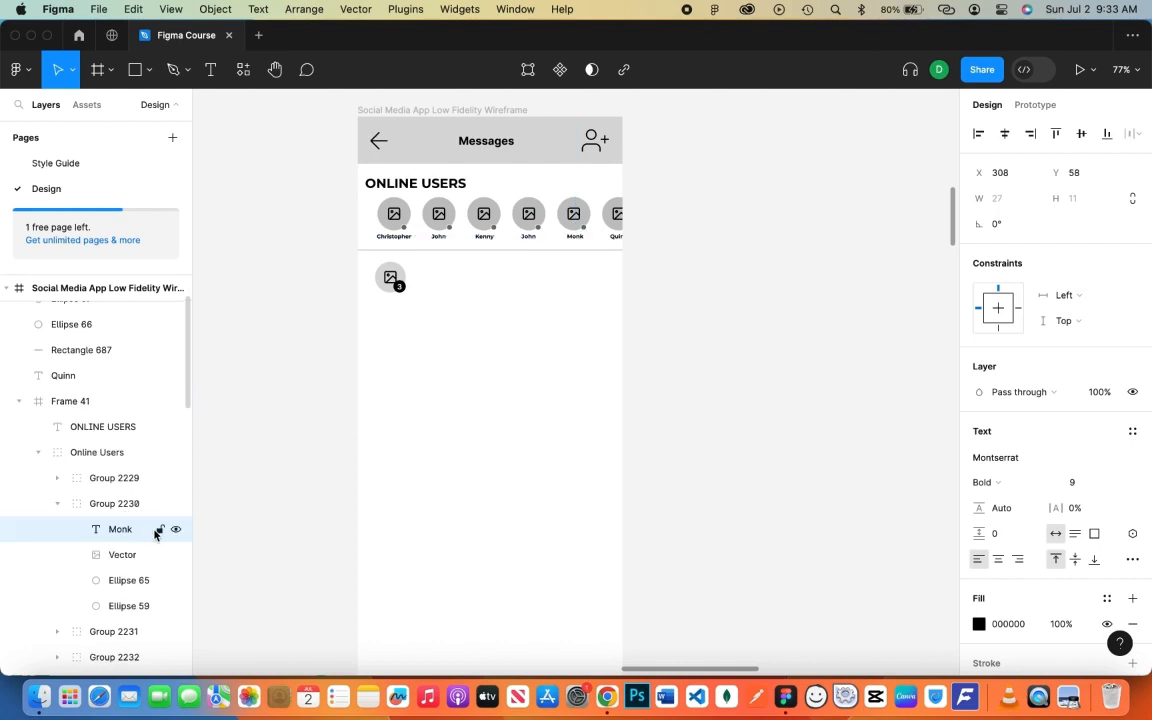
pyautogui.click(120, 375)
pyautogui.moveTo(135, 465); pyautogui.dragTo(135, 470)
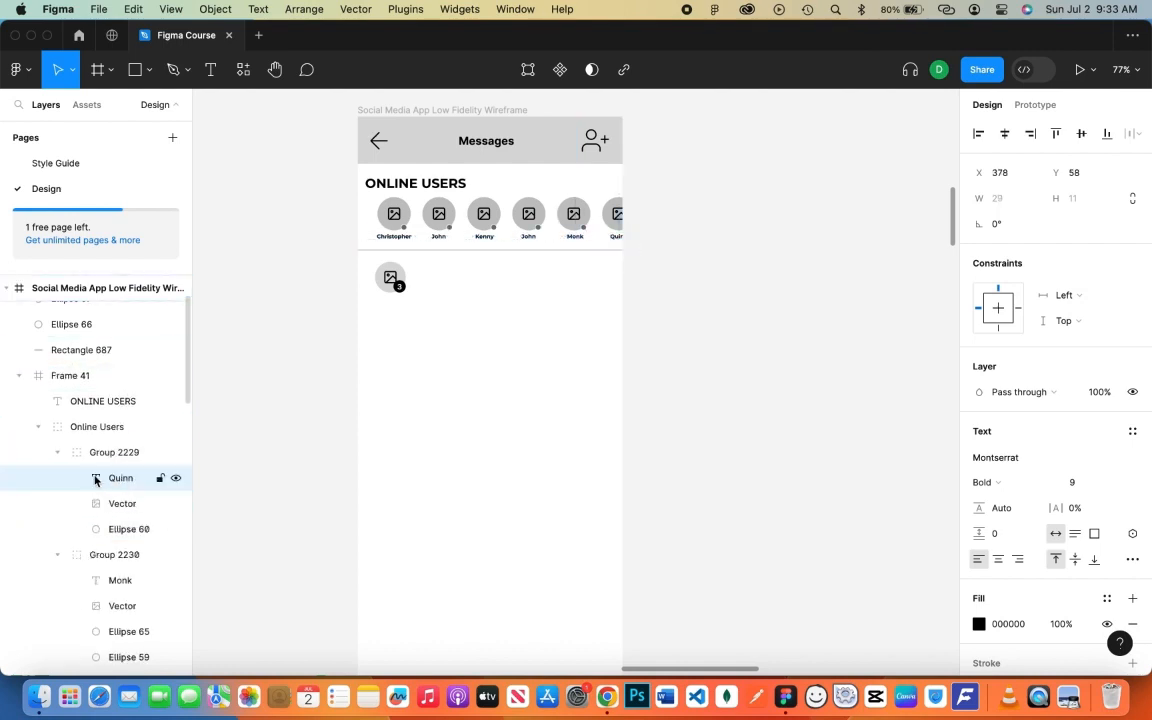
pyautogui.click(57, 452)
pyautogui.click(57, 478)
pyautogui.click(40, 430)
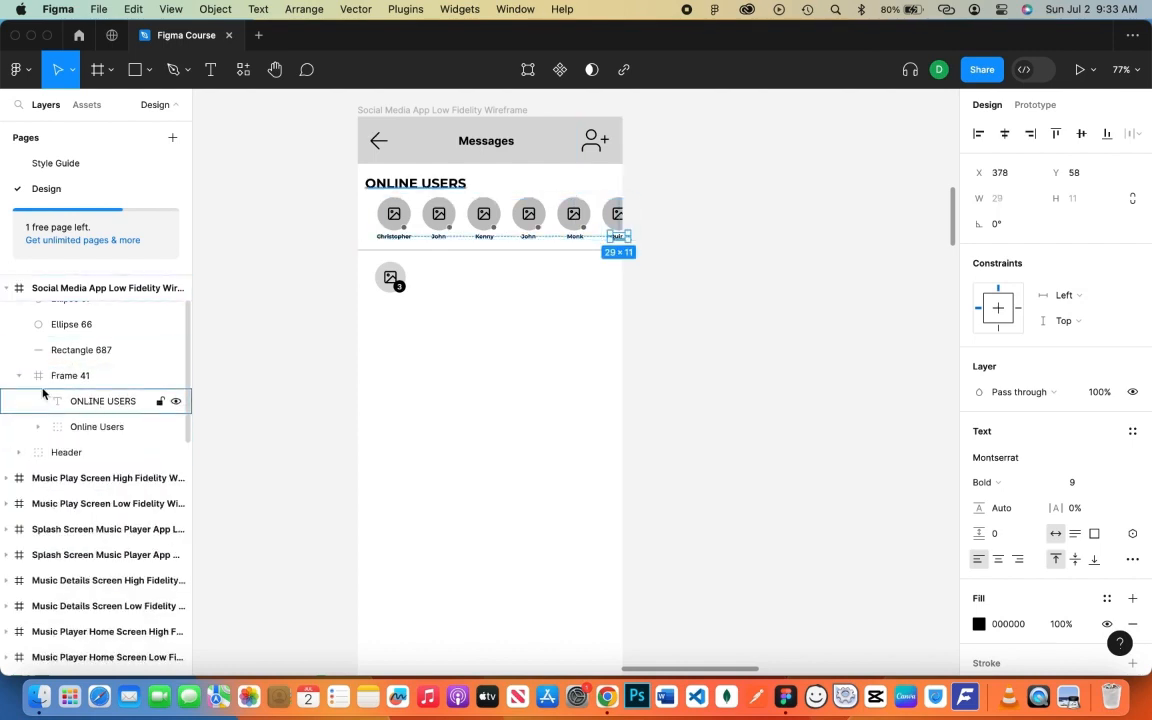
pyautogui.click(20, 375)
pyautogui.scroll(2, 100, 390)
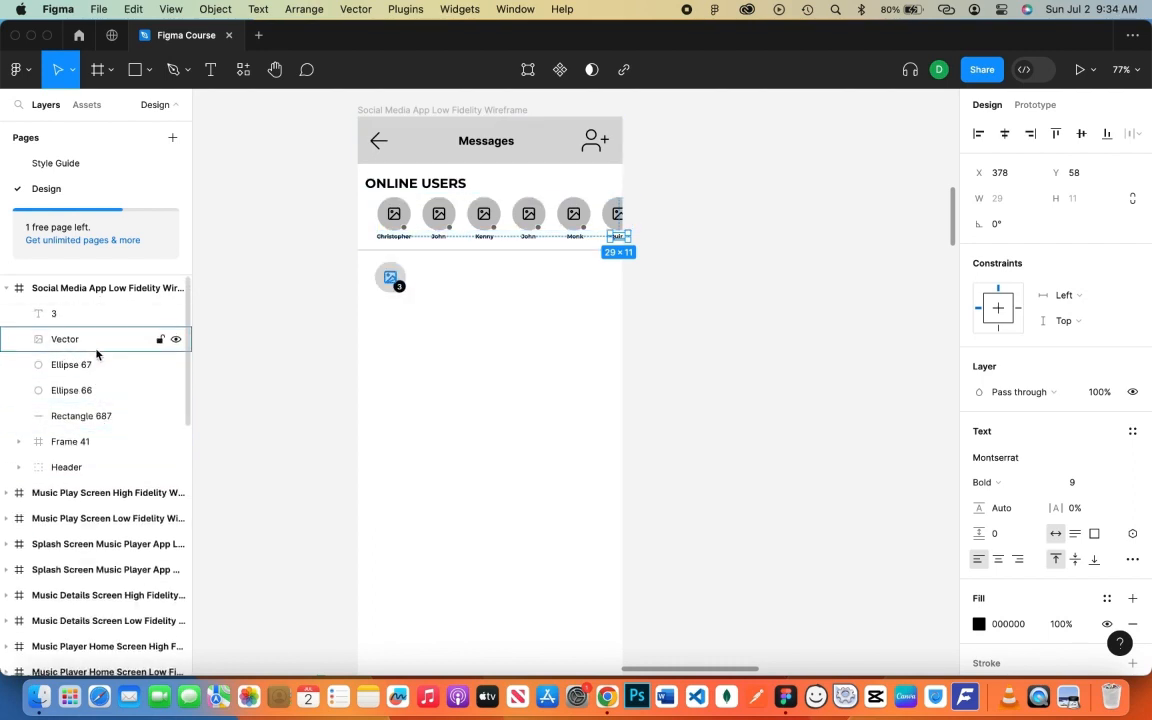
# - Group the chat avatar, image icon and '3' badge layers as 'Chat 1'
pyautogui.click(90, 313)
pyautogui.keyDown('shift'); pyautogui.click(95, 390); pyautogui.keyUp('shift')
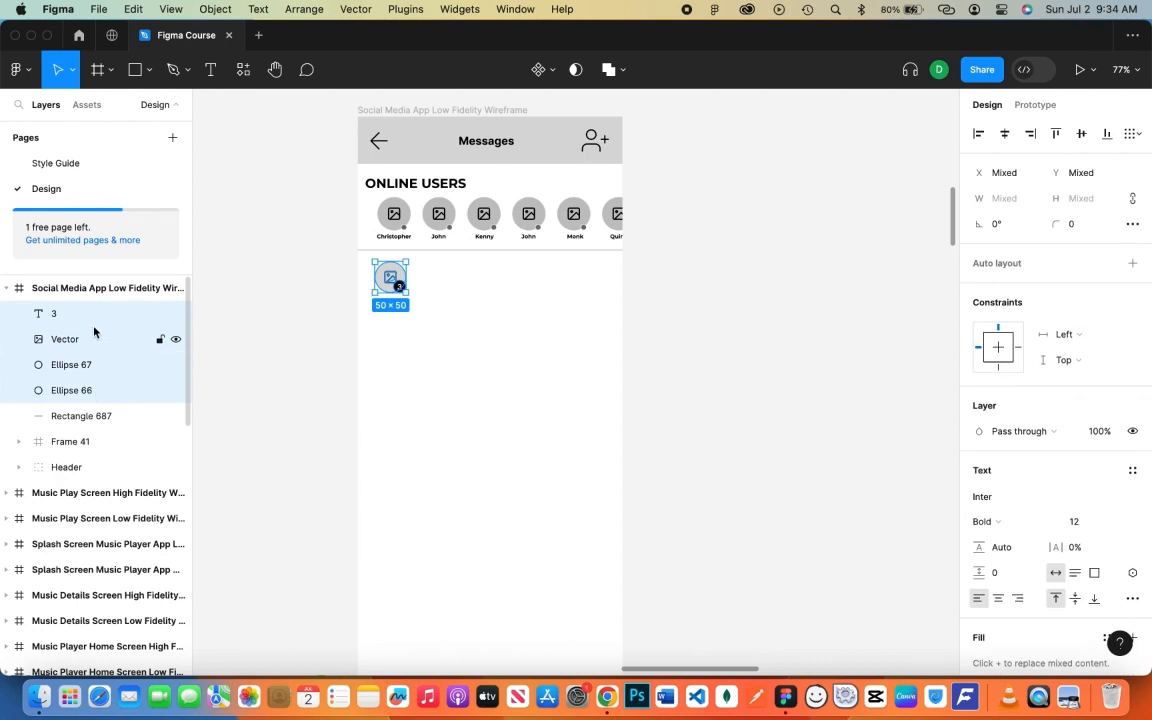
pyautogui.press('super+g')
pyautogui.doubleClick(72, 314)
pyautogui.write('Chat 1')
pyautogui.press('Return')
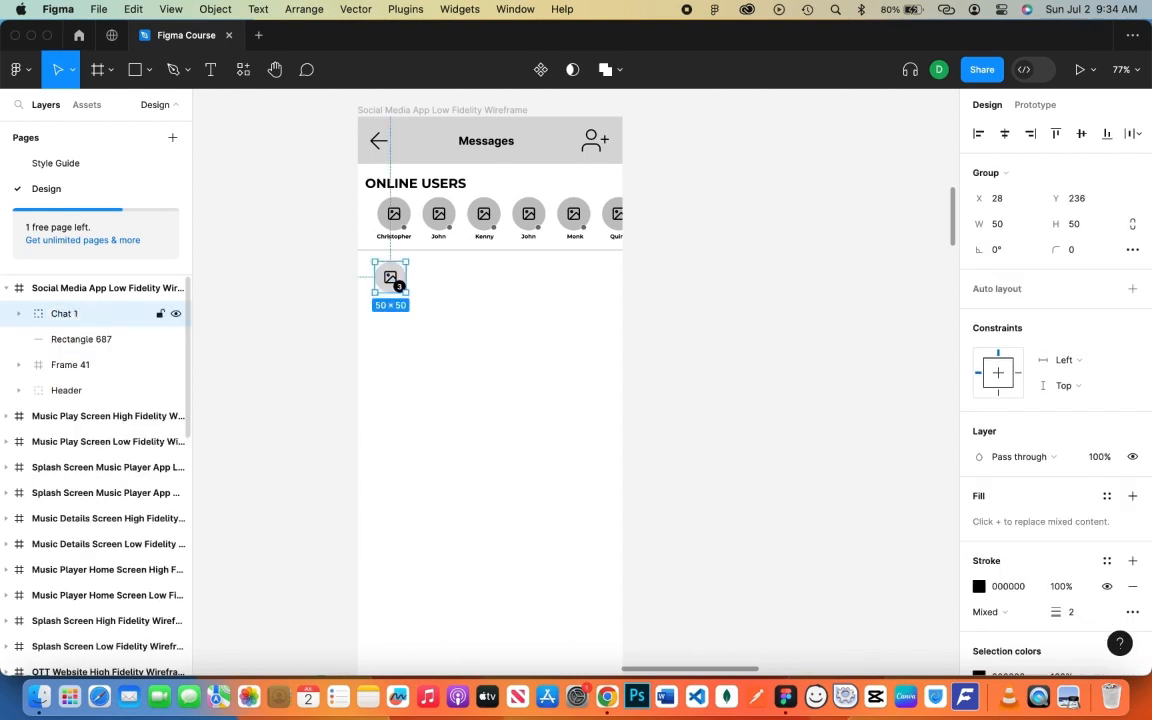
pyautogui.click(25, 313)
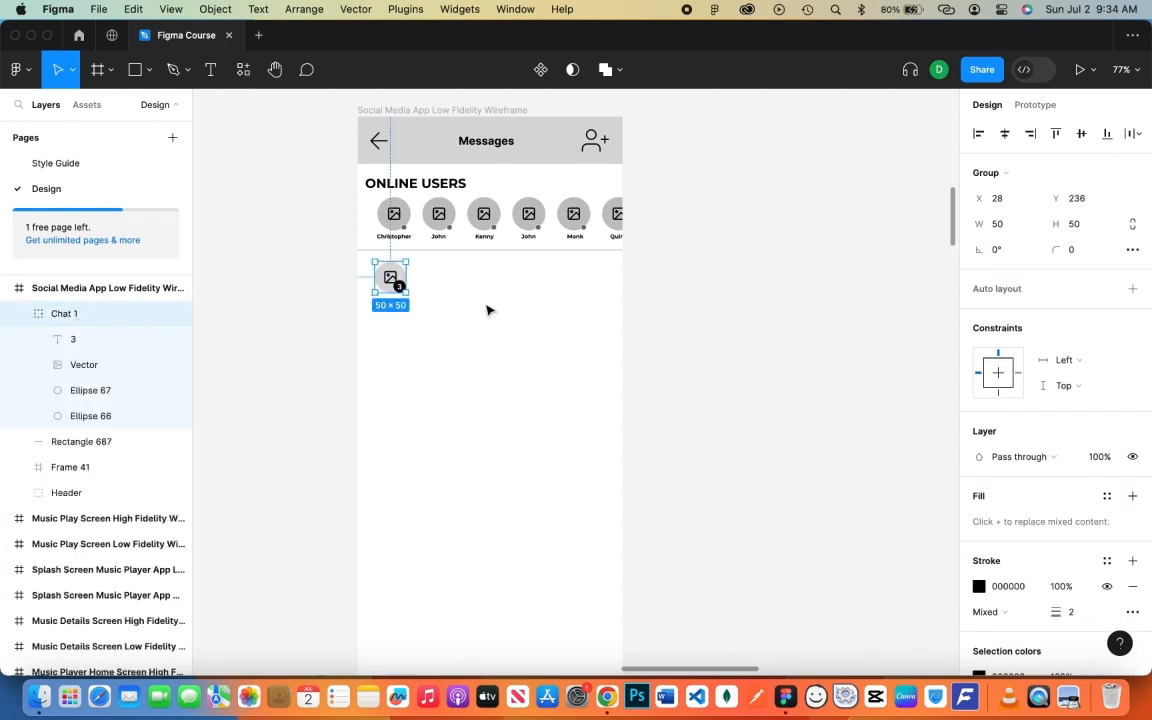
pyautogui.press('Escape')
# - Add a contact name text beside the Chat 1 avatar and a 'Hey! How's it going?' message below it
pyautogui.press('t')
pyautogui.click(417, 272)
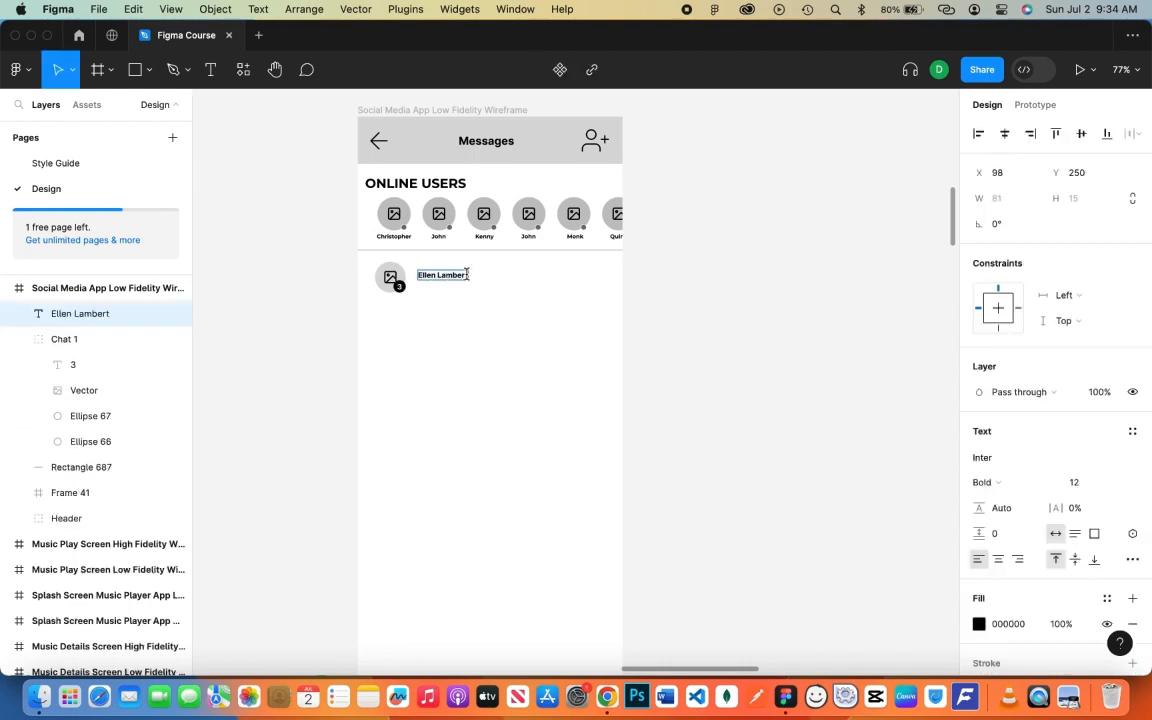
pyautogui.press('Escape')
pyautogui.press('t')
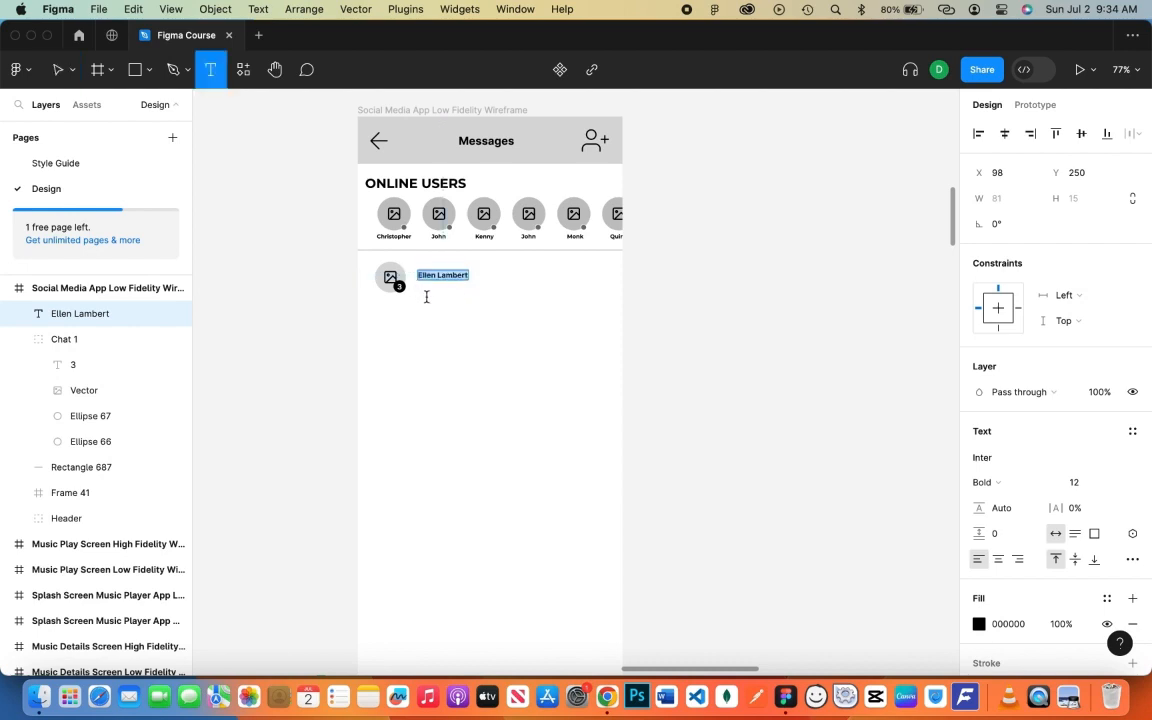
pyautogui.click(420, 292)
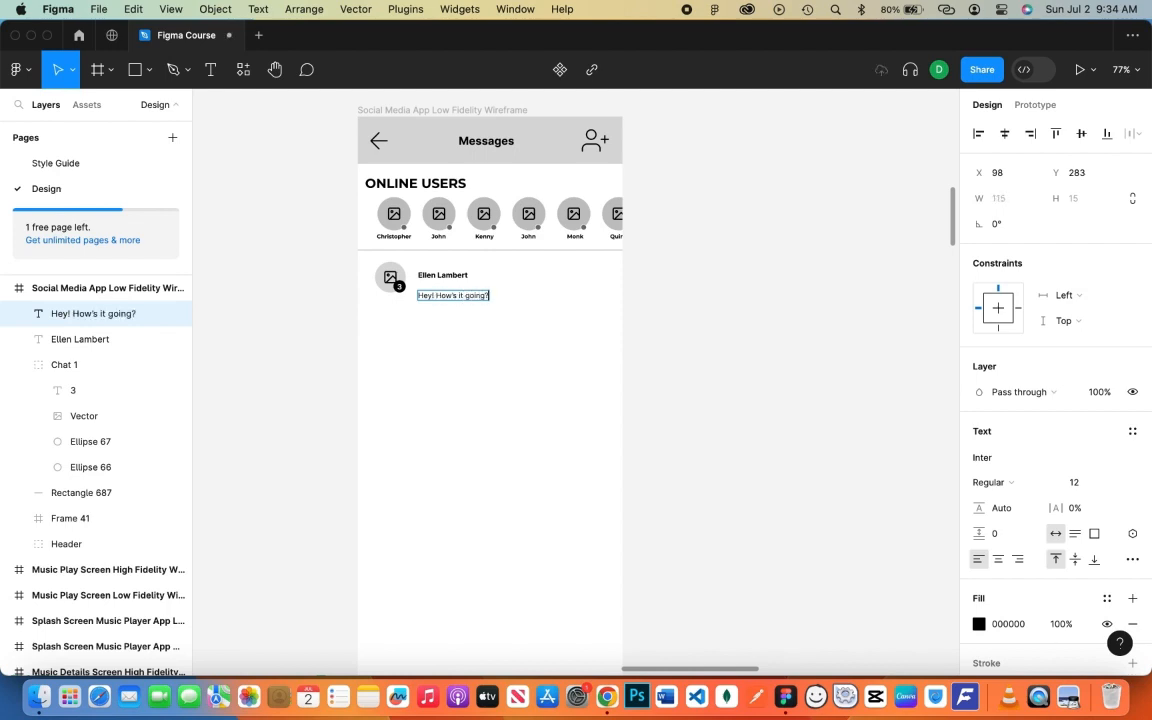
pyautogui.press('Escape')
# - Stack the message under the name, left-align both texts, and nudge the name up
pyautogui.moveTo(475, 291); pyautogui.dragTo(464, 279)
pyautogui.keyDown('shift'); pyautogui.click(425, 274); pyautogui.keyUp('shift')
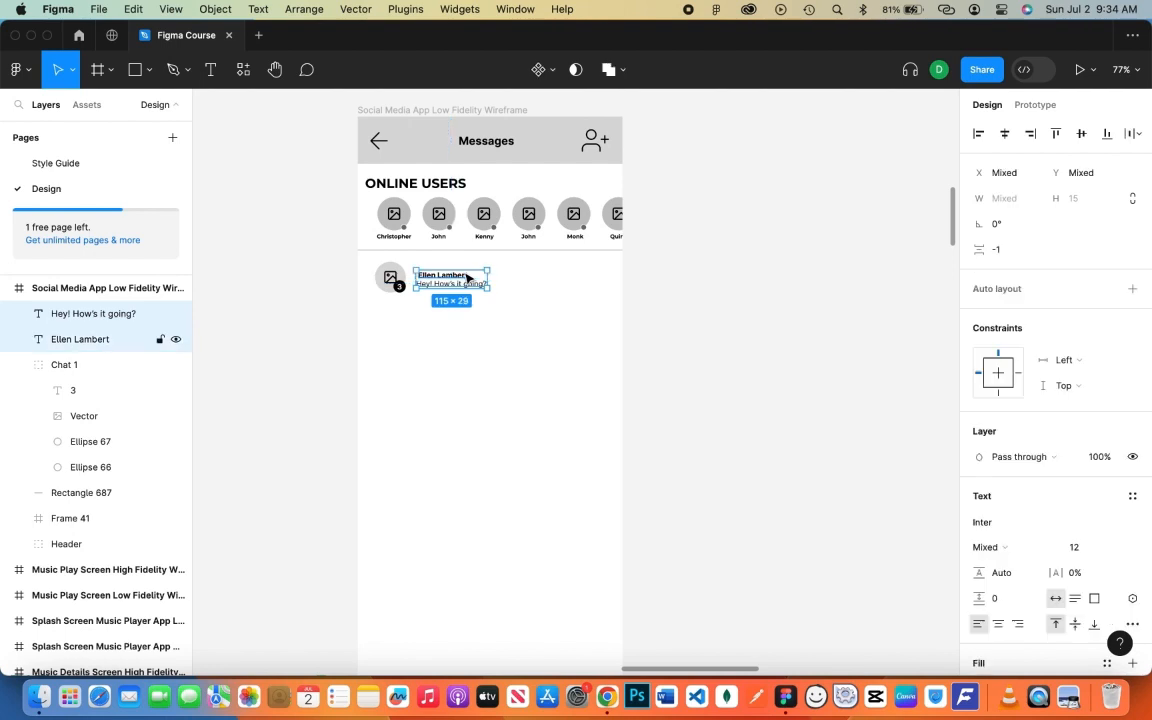
pyautogui.click(978, 133)
pyautogui.click(561, 296)
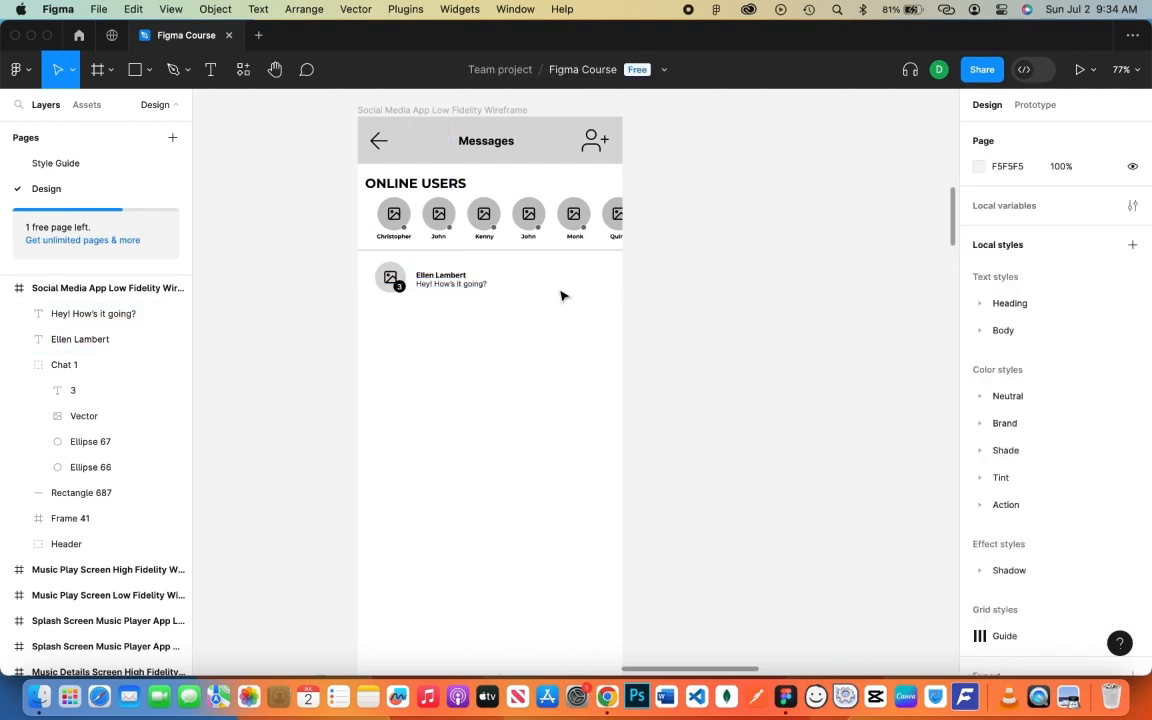
pyautogui.click(453, 277)
pyautogui.press('Up')
pyautogui.press('Up')
pyautogui.press('Up')
pyautogui.press('Up')
pyautogui.press('Up')
pyautogui.press('Up')
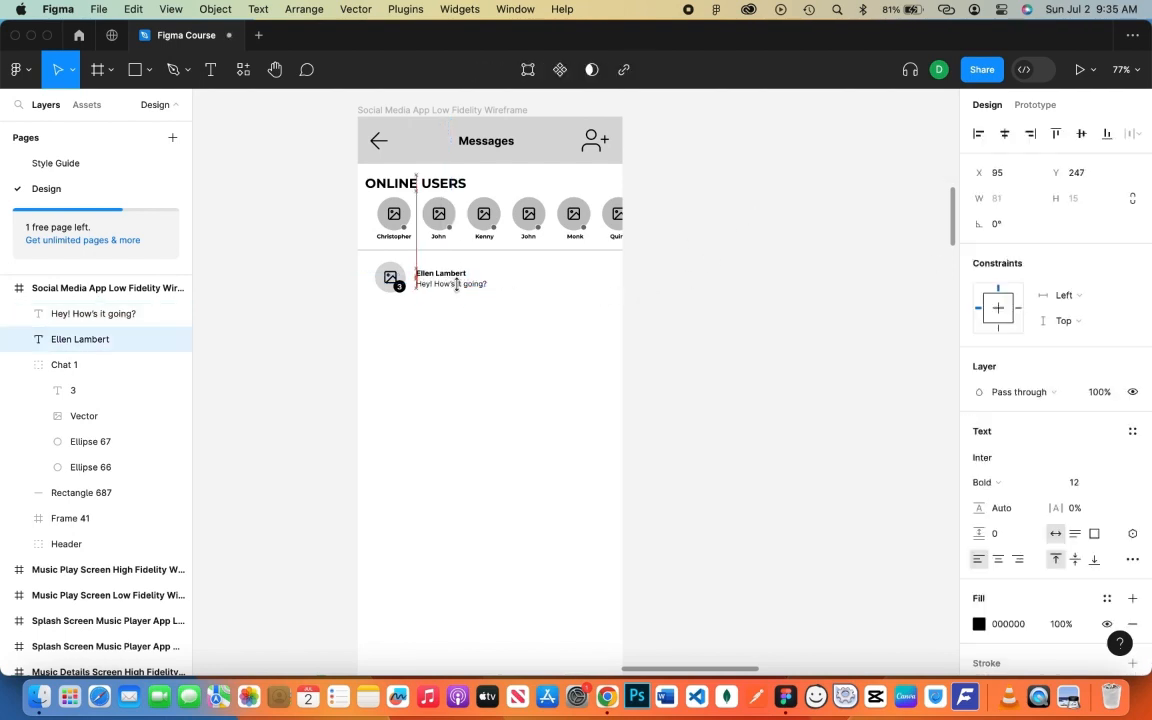
pyautogui.click(520, 285)
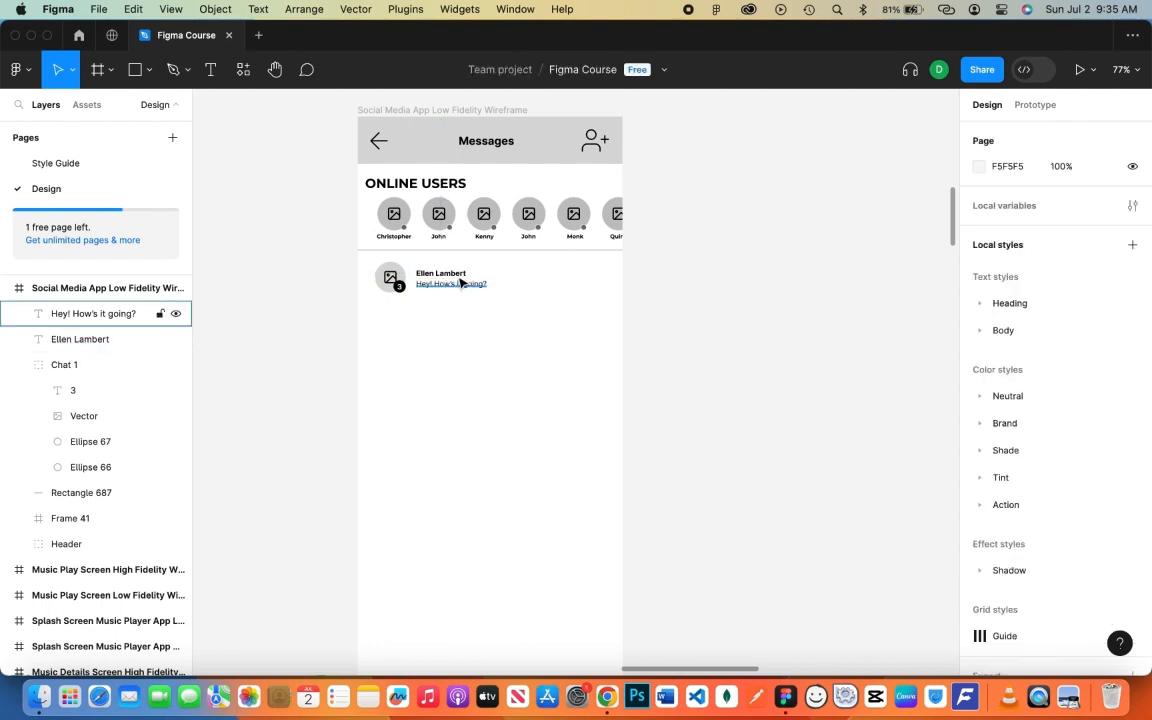
# - Add a regular-weight '04:56 AM' time text at the right end of the chat row
pyautogui.press('t')
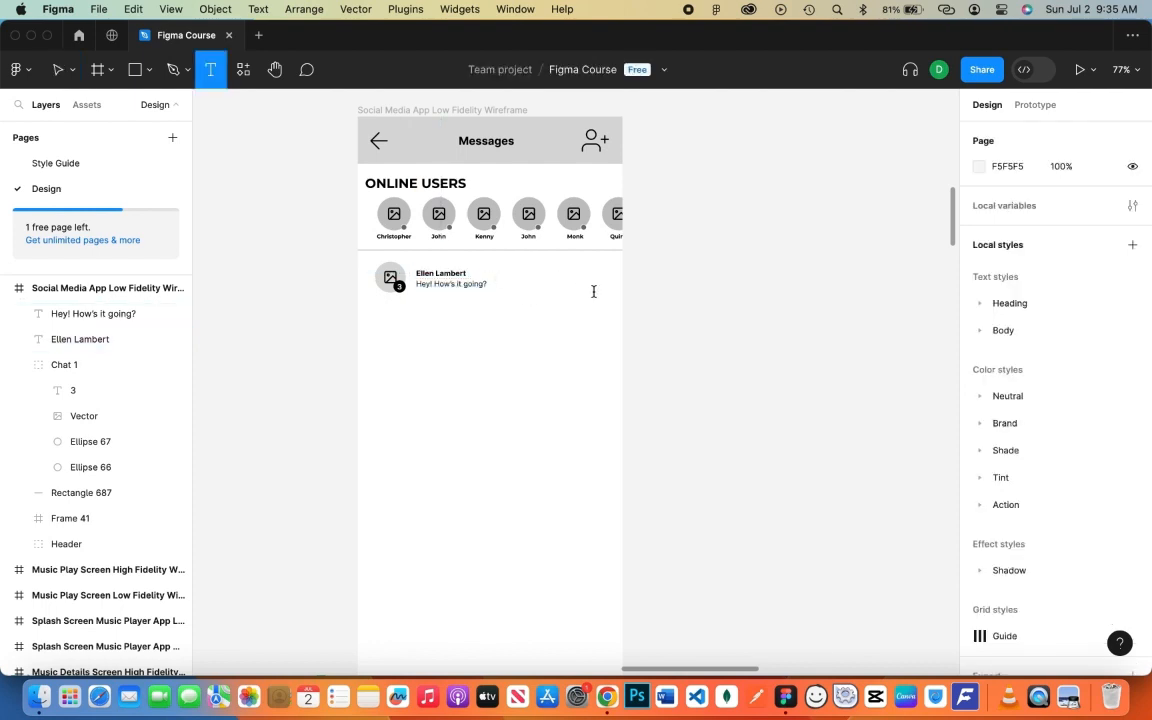
pyautogui.click(593, 291)
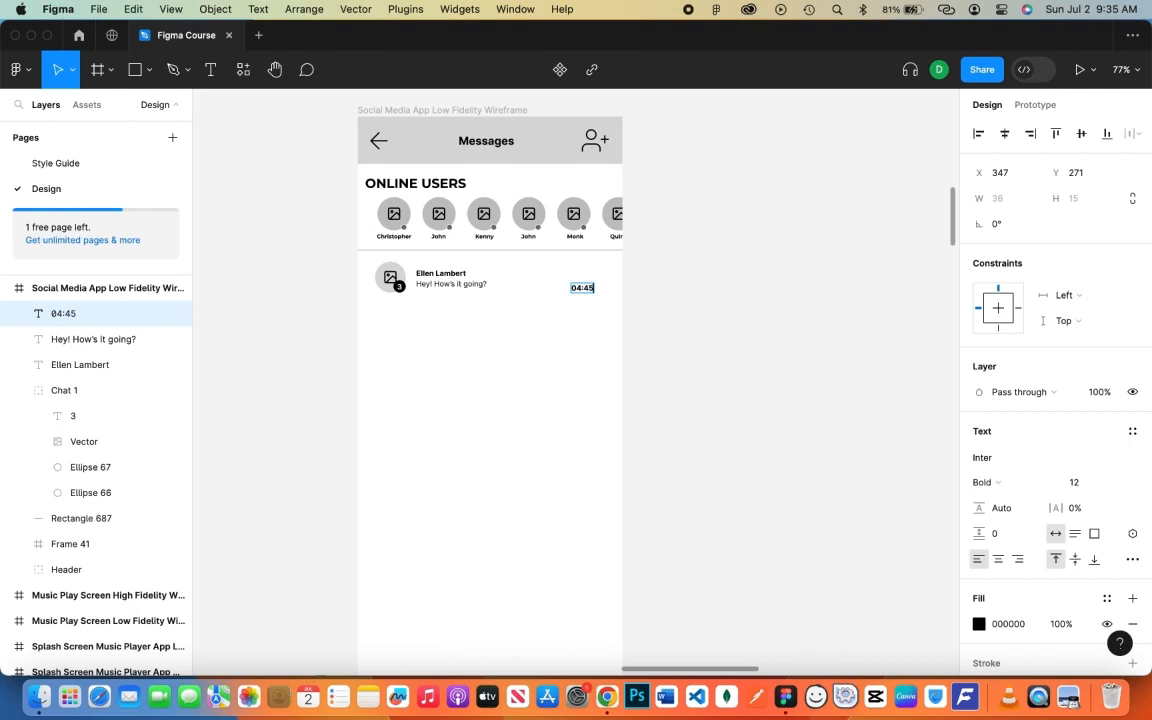
pyautogui.write('04:56 AM')
pyautogui.press('Escape')
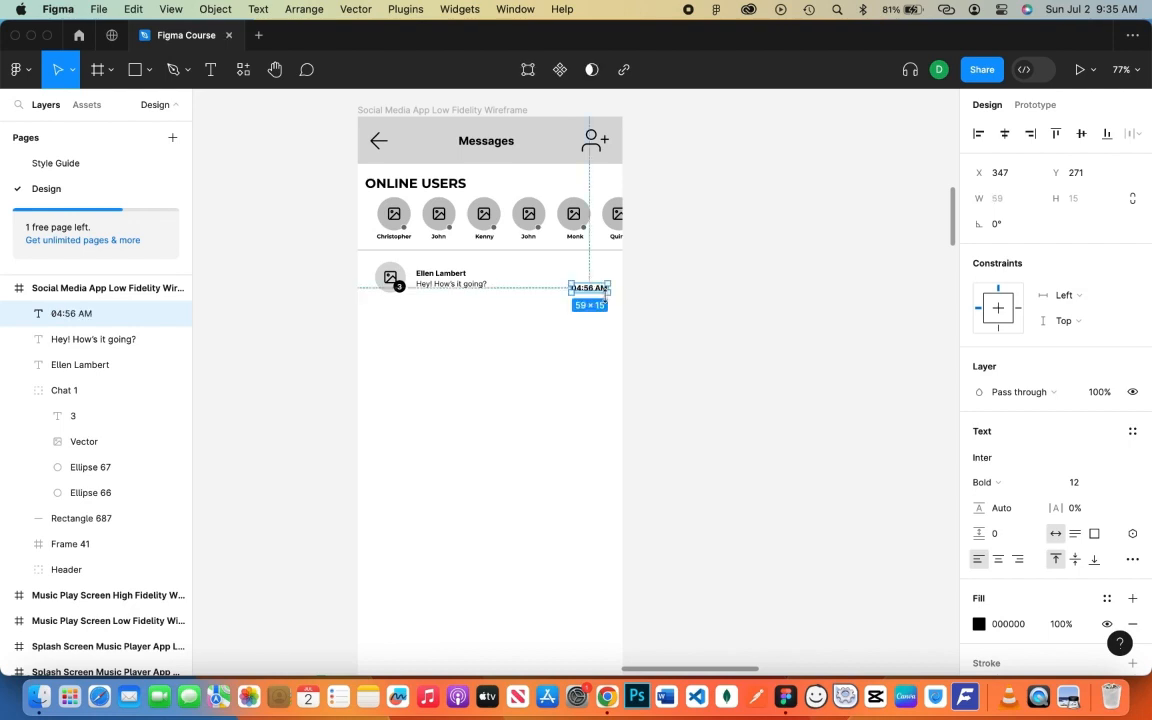
pyautogui.press('super+b')
pyautogui.moveTo(584, 298); pyautogui.dragTo(592, 286)
pyautogui.click(687, 327)
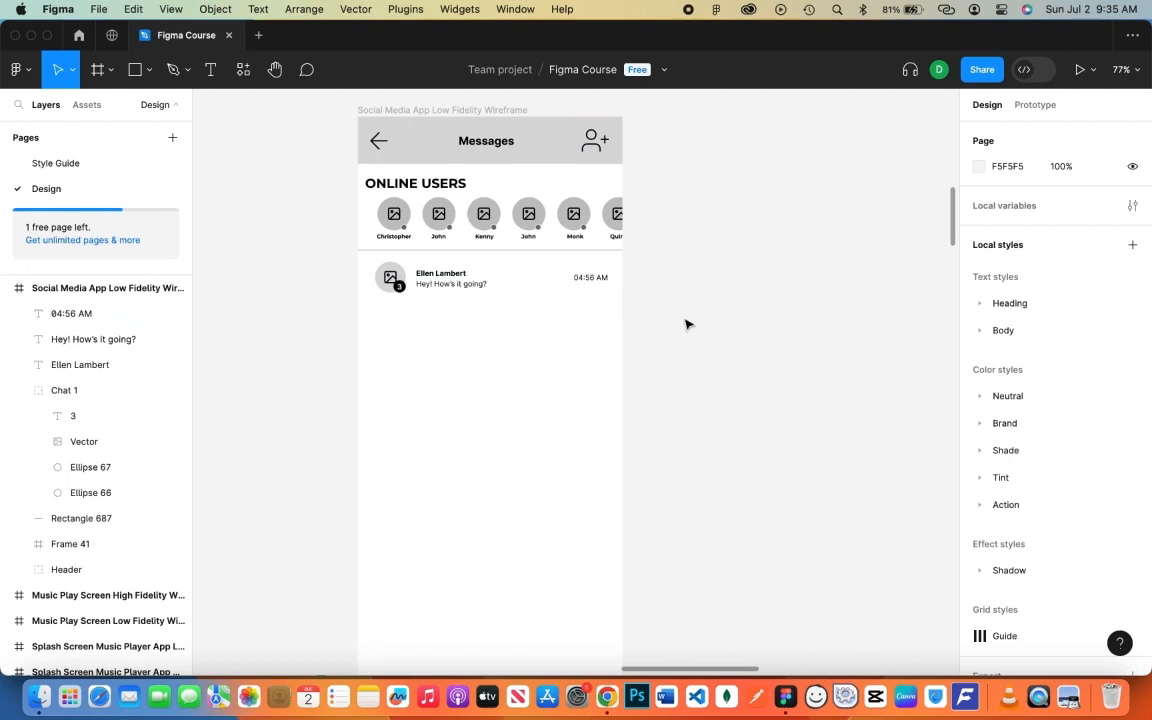
pyautogui.click(495, 250)
# - Reorder the divider line above Chat 1 in the Layers panel
pyautogui.click(20, 391)
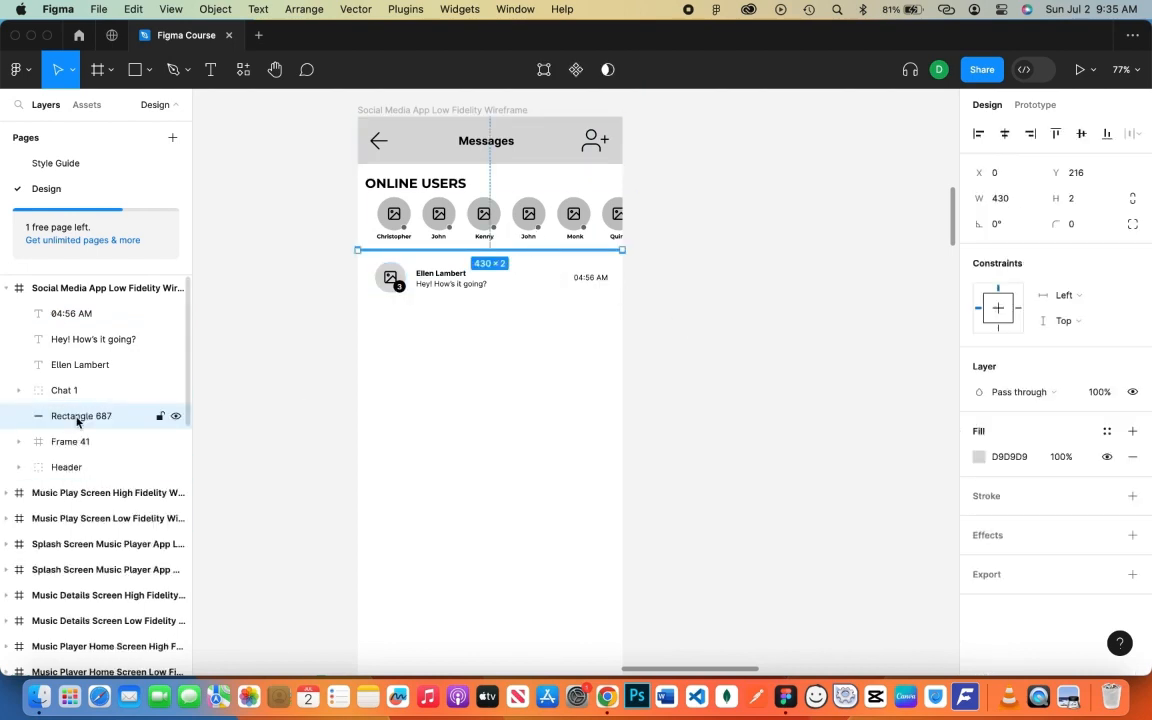
pyautogui.moveTo(77, 422); pyautogui.dragTo(87, 377)
pyautogui.press('alt')
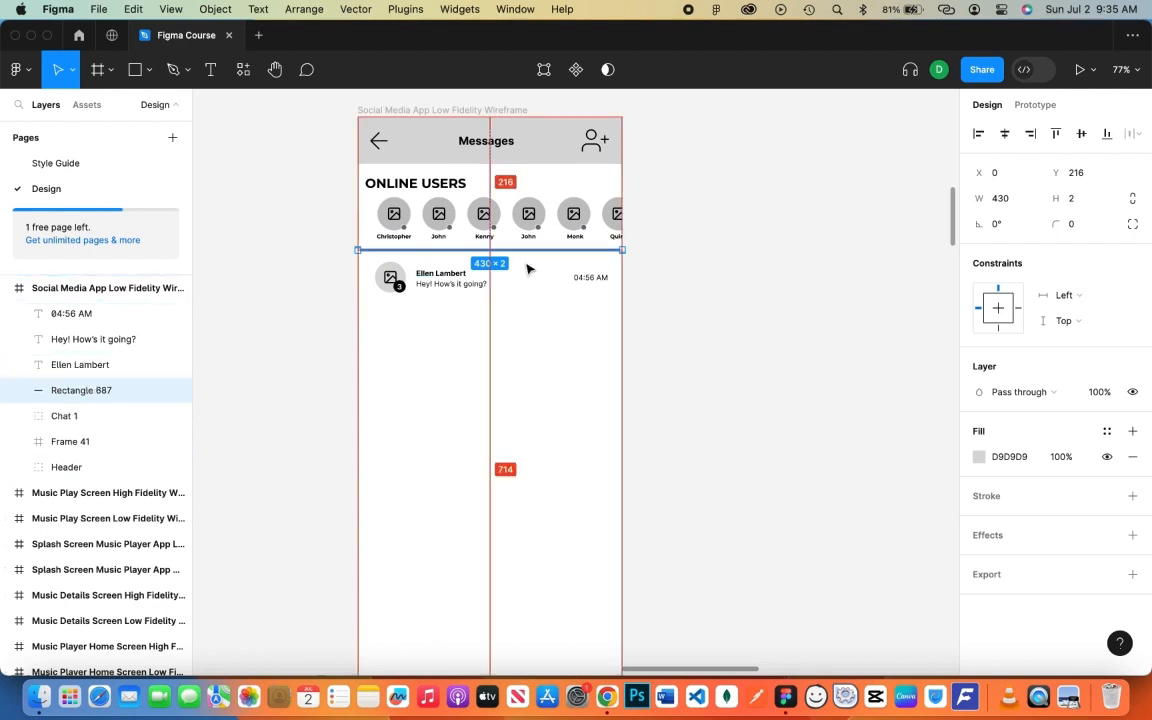
pyautogui.click(526, 298)
# - Duplicate the divider line to just below the first chat row
pyautogui.click(487, 250)
pyautogui.press('alt')
pyautogui.click(540, 296)
pyautogui.click(95, 390)
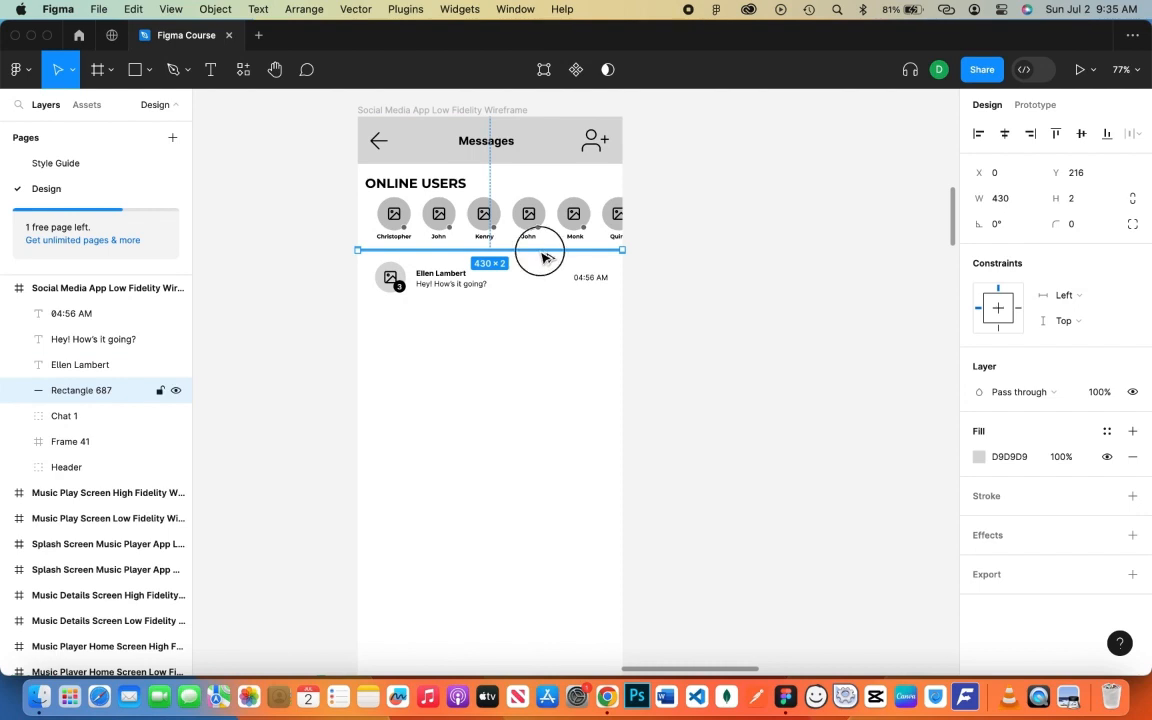
pyautogui.moveTo(543, 257); pyautogui.dragTo(543, 316)
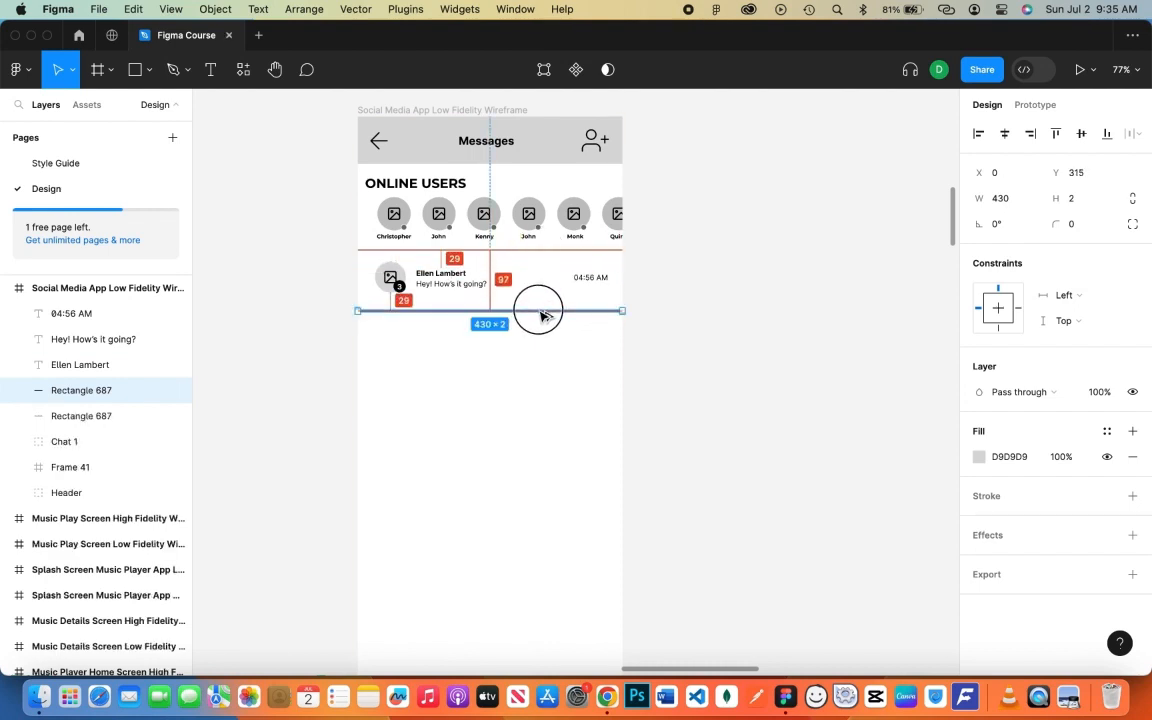
pyautogui.click(573, 343)
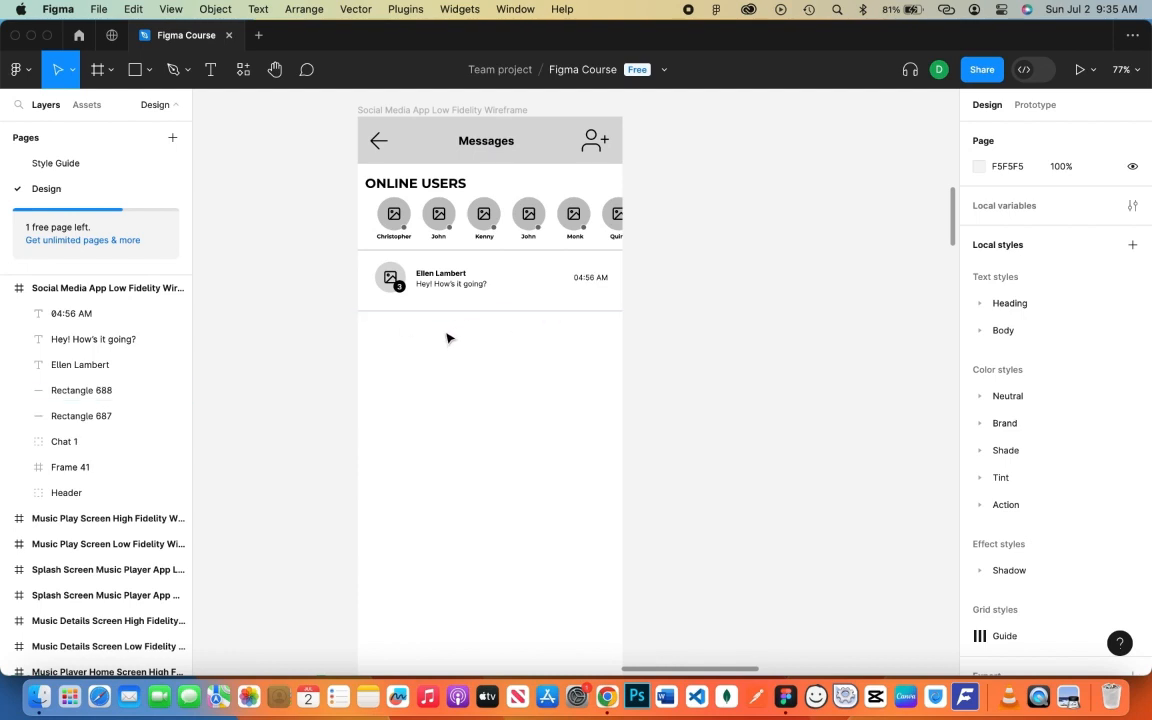
# - Move the time, message and name texts into the Chat 1 group
pyautogui.click(90, 313)
pyautogui.keyDown('shift'); pyautogui.click(113, 364); pyautogui.keyUp('shift')
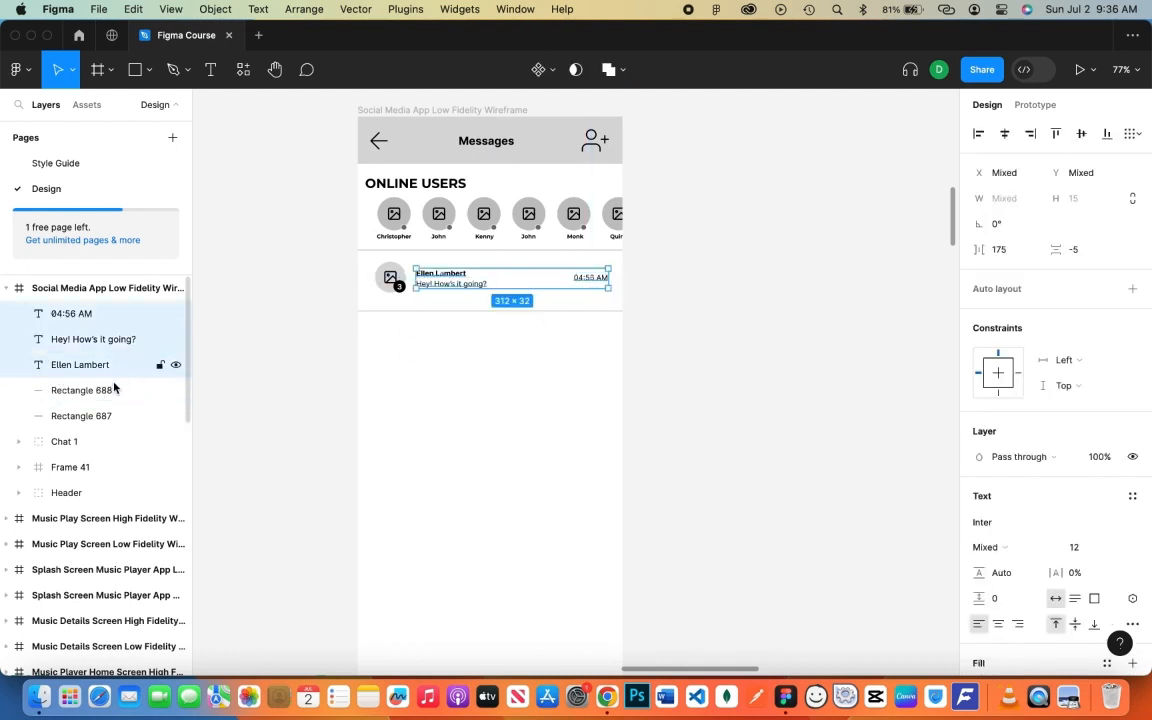
pyautogui.moveTo(112, 366); pyautogui.dragTo(105, 448)
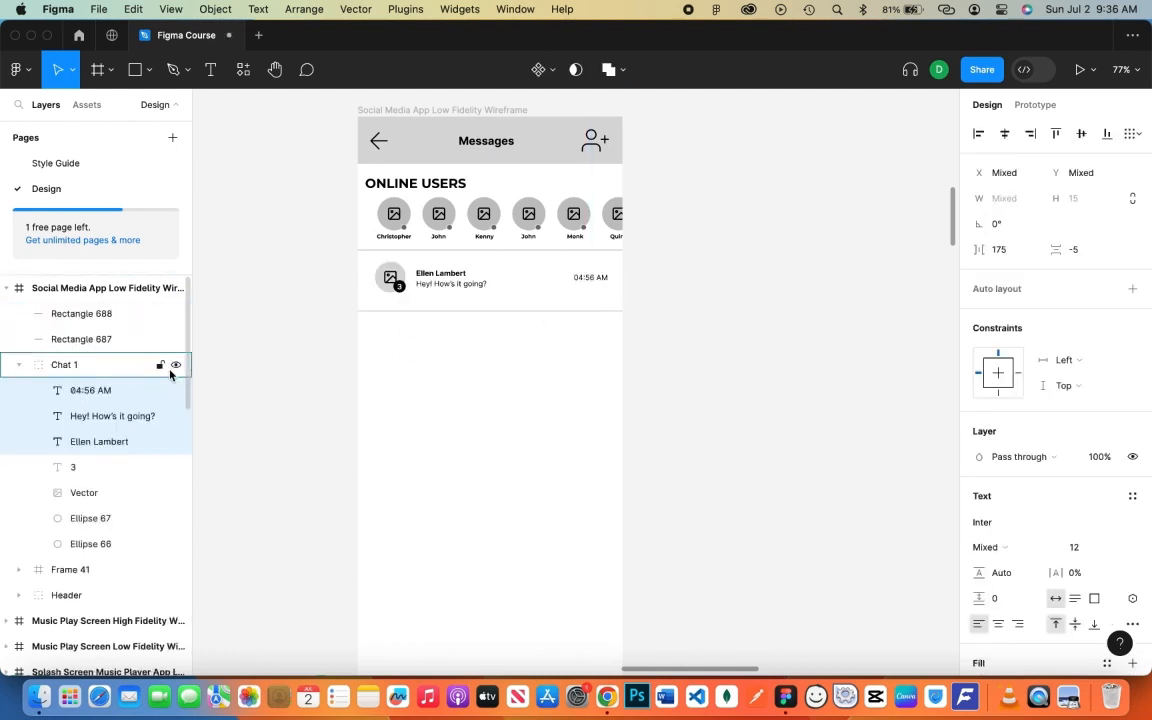
pyautogui.click(19, 366)
pyautogui.click(90, 366)
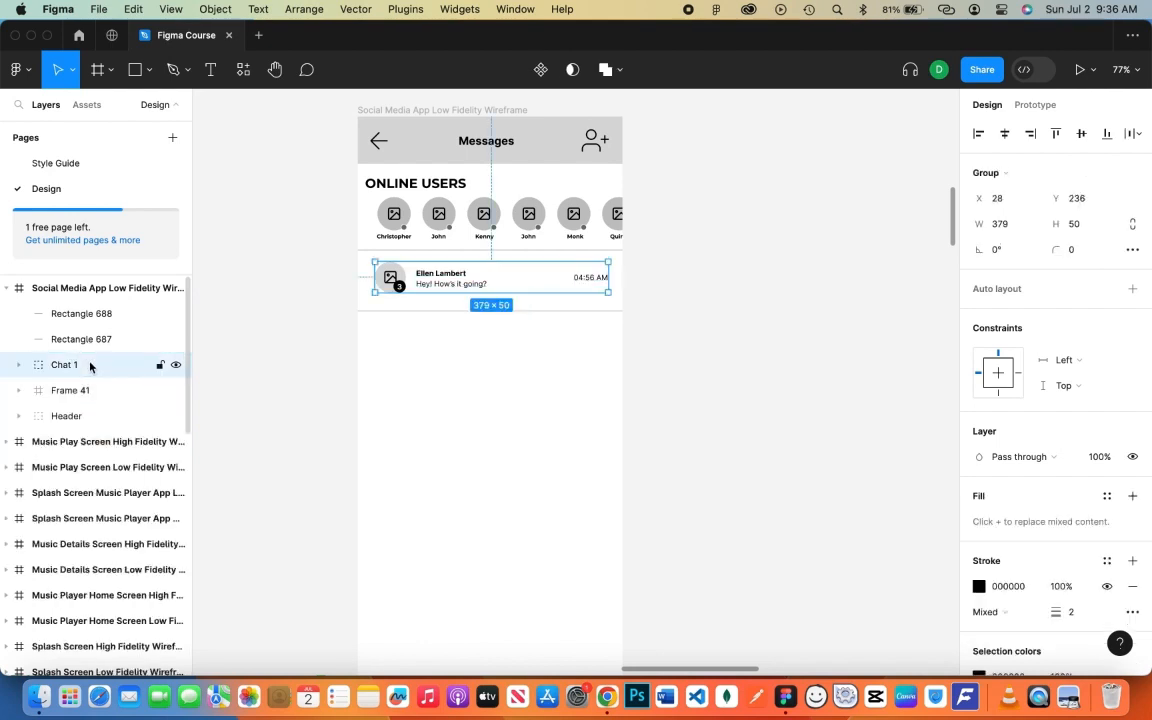
# - Duplicate Chat 1 down the screen into six evenly spaced chat rows
pyautogui.press('super+d')
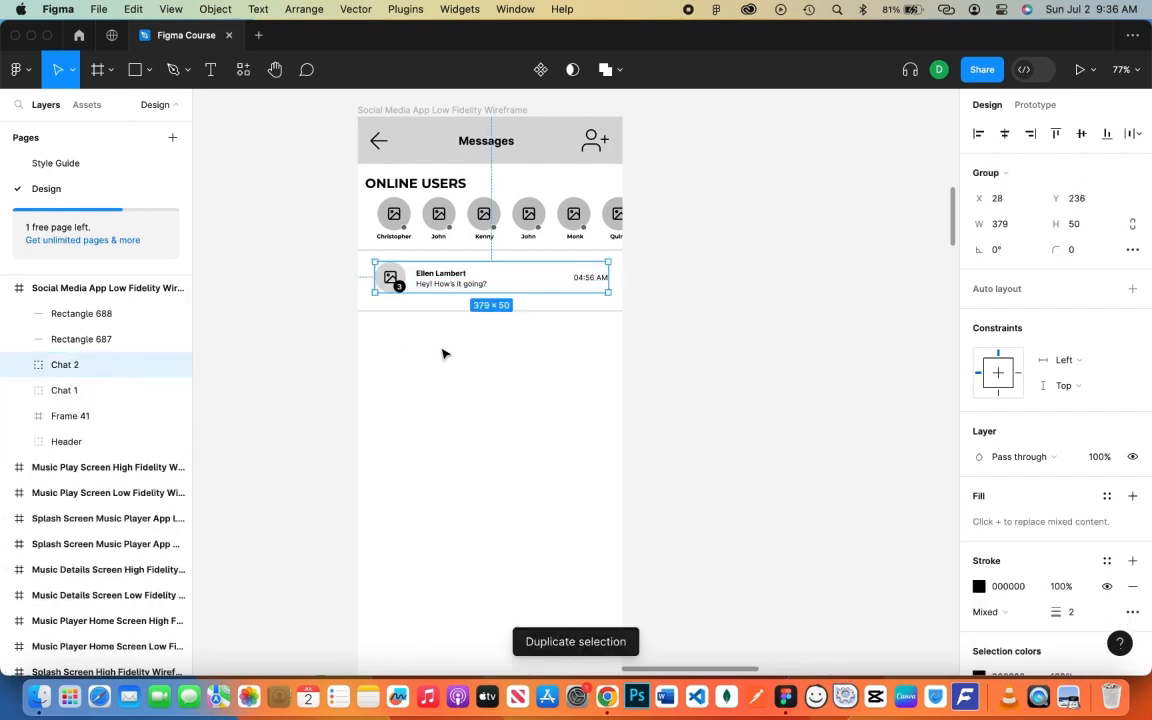
pyautogui.press('super+z')
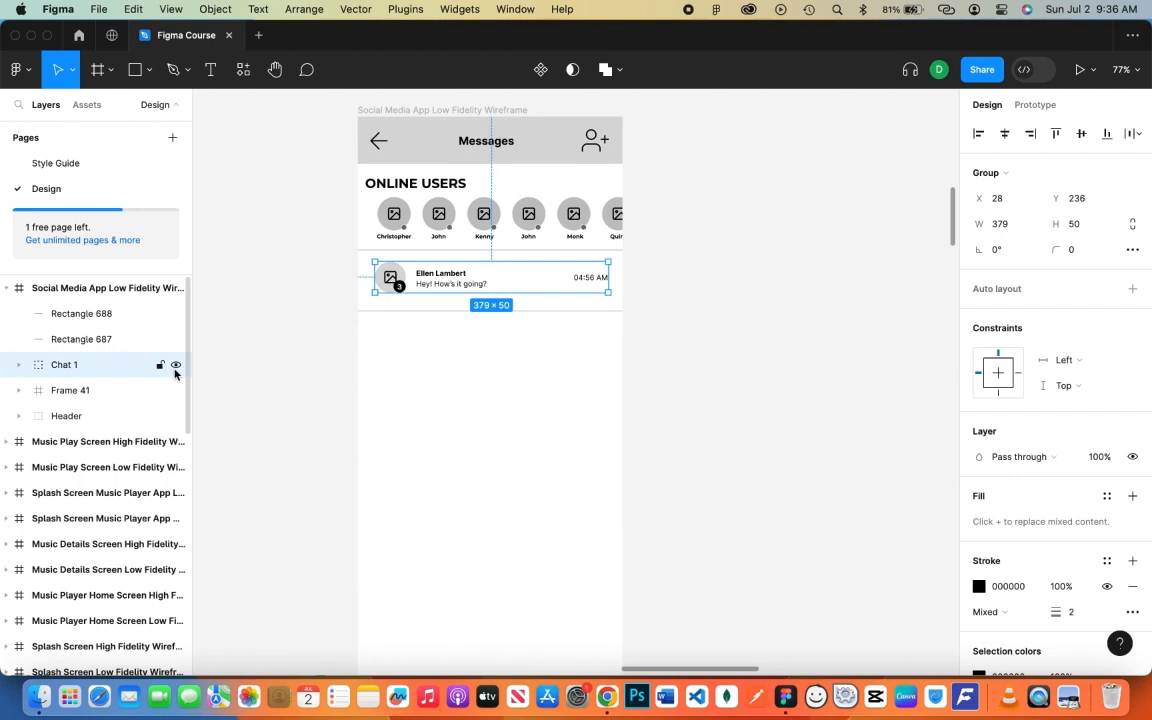
pyautogui.press('super+d')
pyautogui.moveTo(450, 278); pyautogui.dragTo(492, 354)
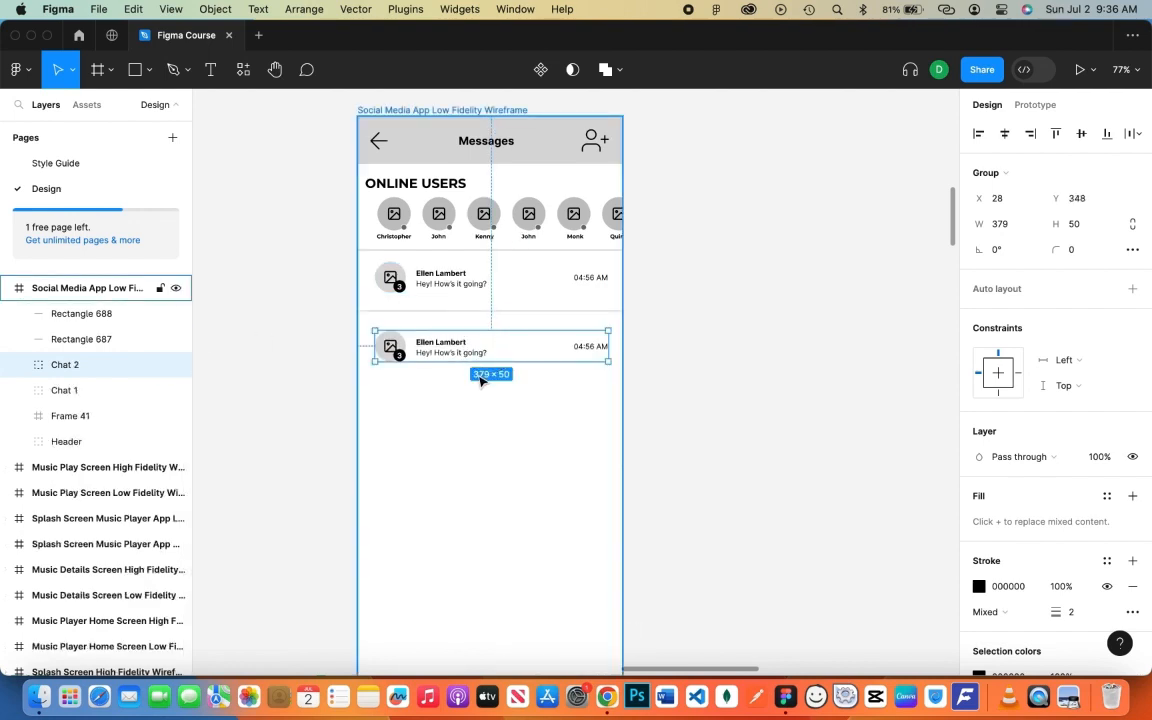
pyautogui.press('super+d')
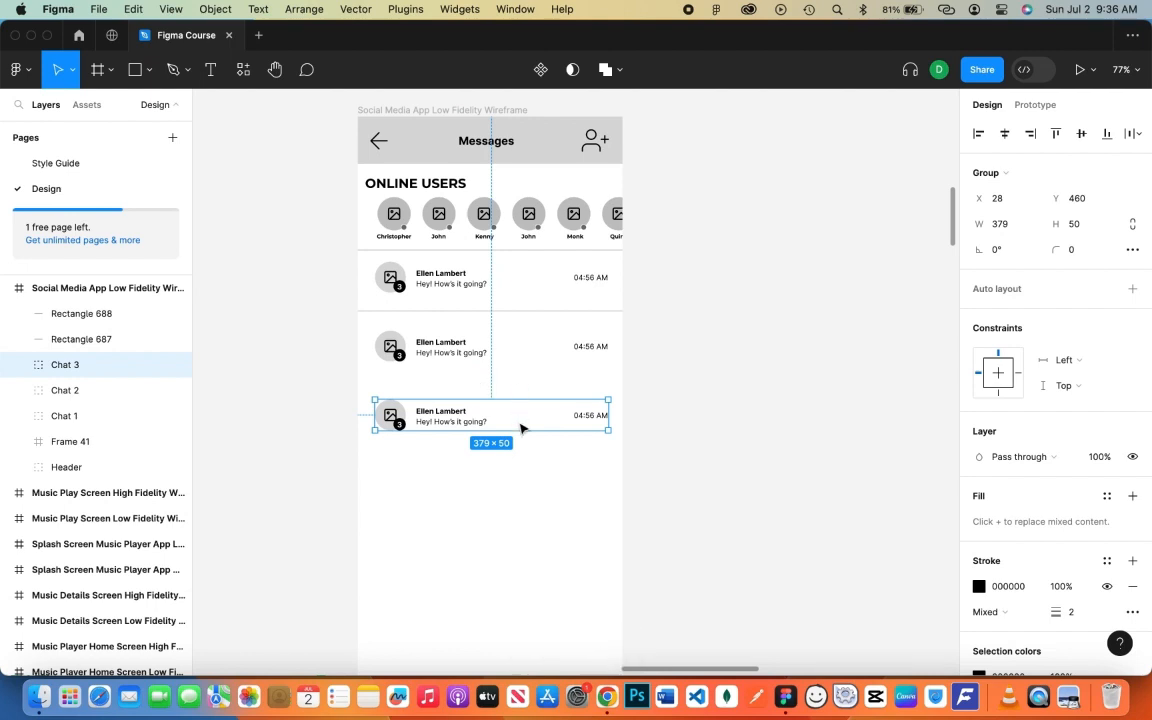
pyautogui.press('super+d')
pyautogui.press('super+d')
pyautogui.scroll(-1, 648, 439)
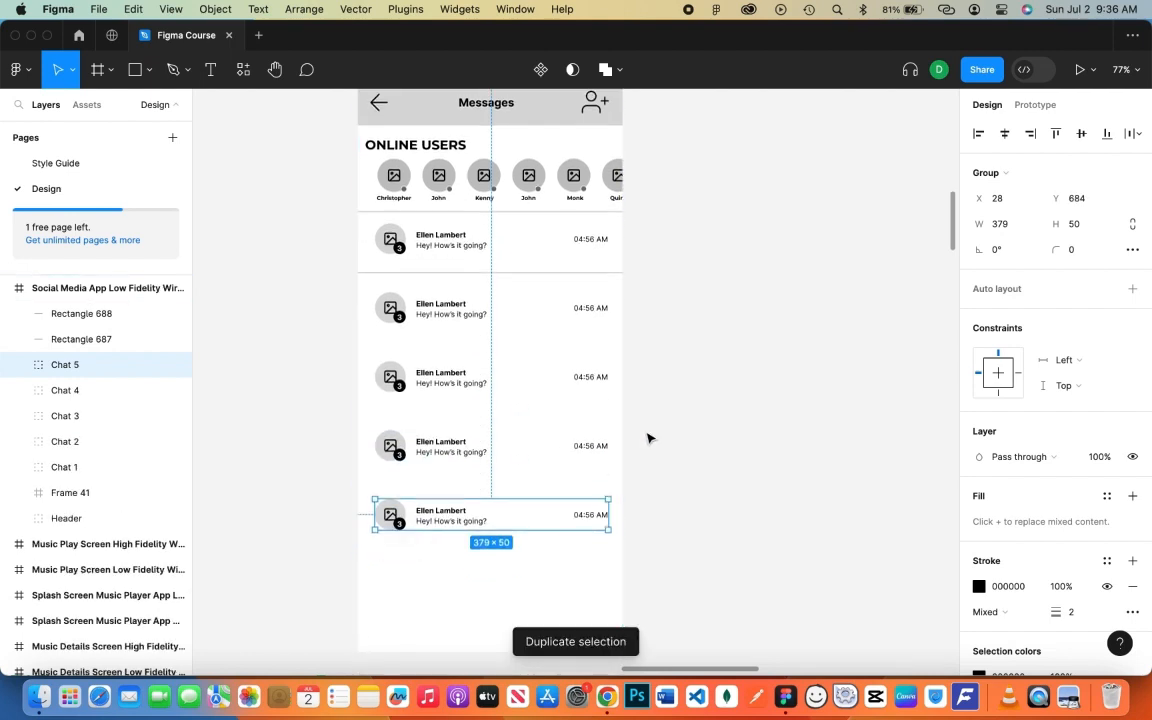
pyautogui.press('super+d')
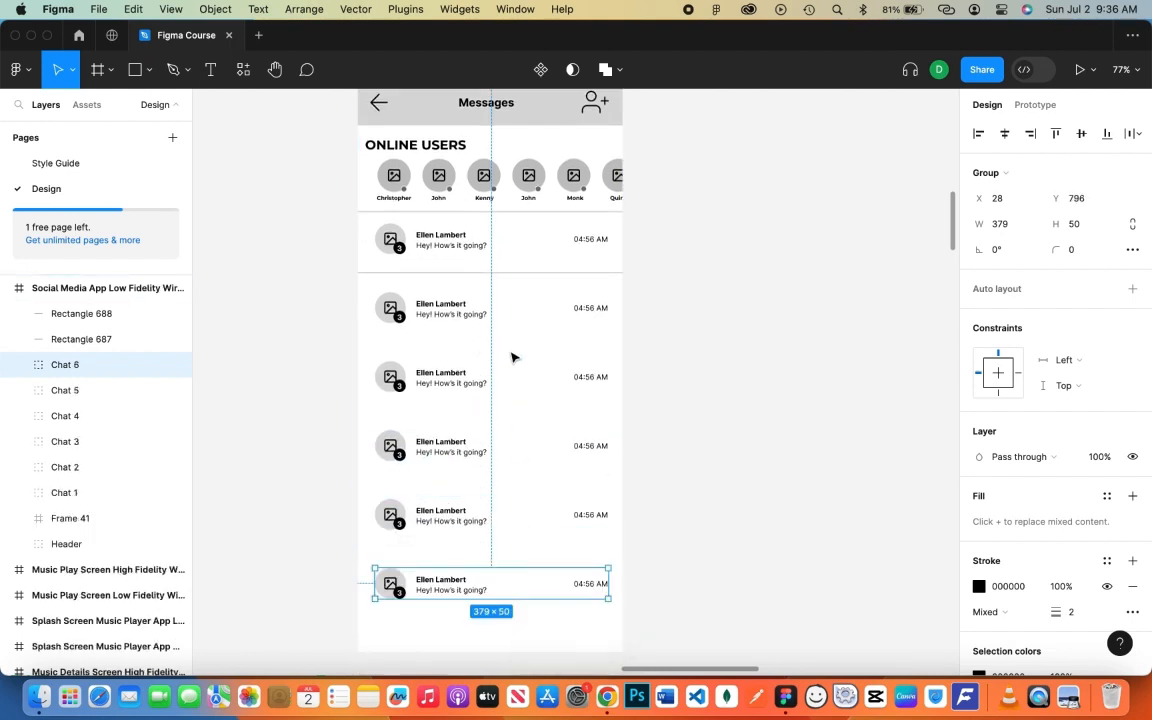
# - Select chat rows 2–6 and shift them up together
pyautogui.click(470, 324)
pyautogui.click(65, 365)
pyautogui.keyDown('shift'); pyautogui.click(95, 493); pyautogui.keyUp('shift')
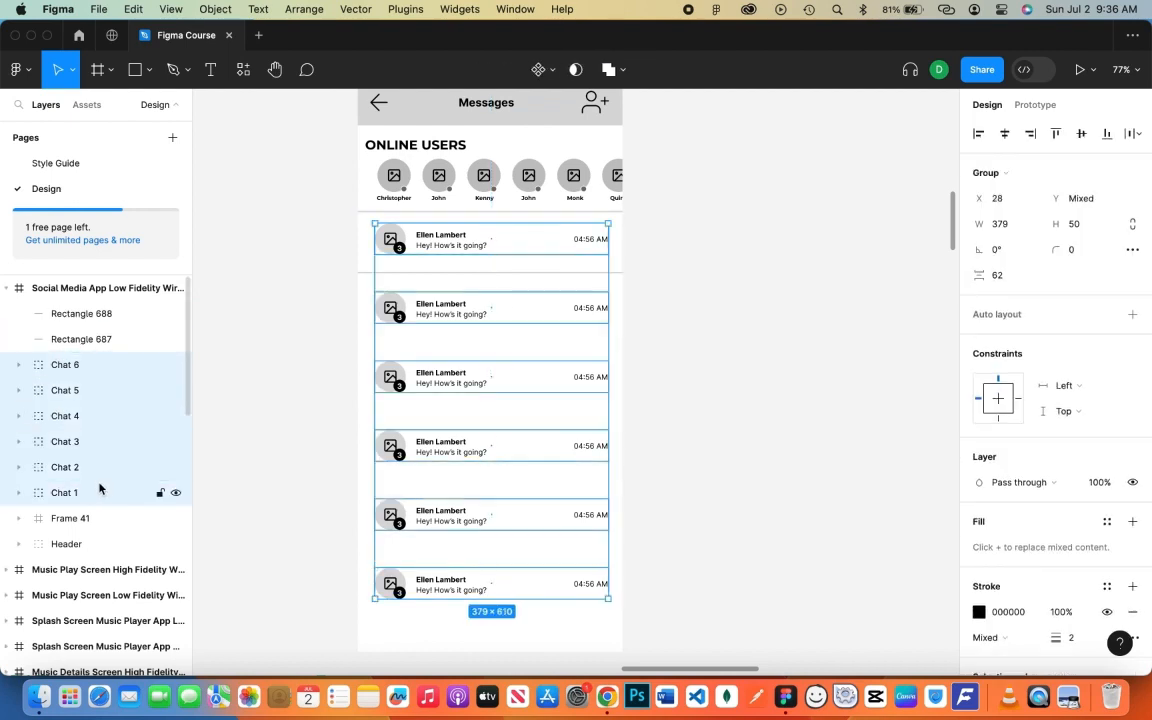
pyautogui.hotkey('shift', 'Up')
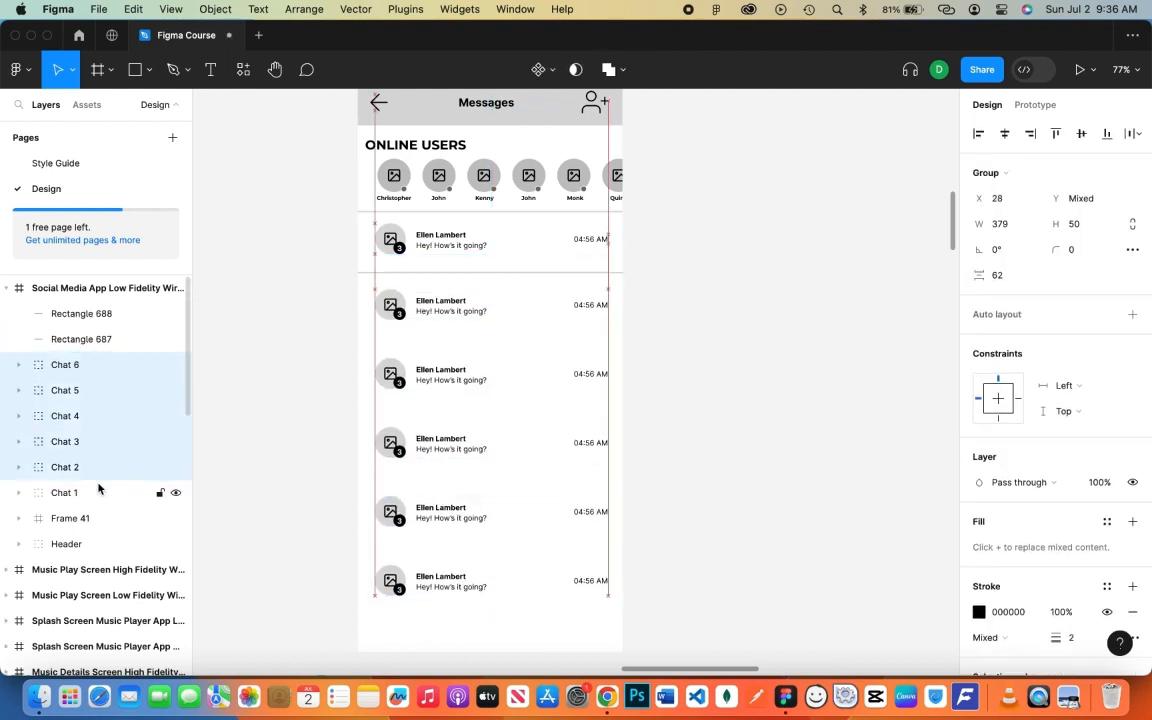
pyautogui.click(100, 446)
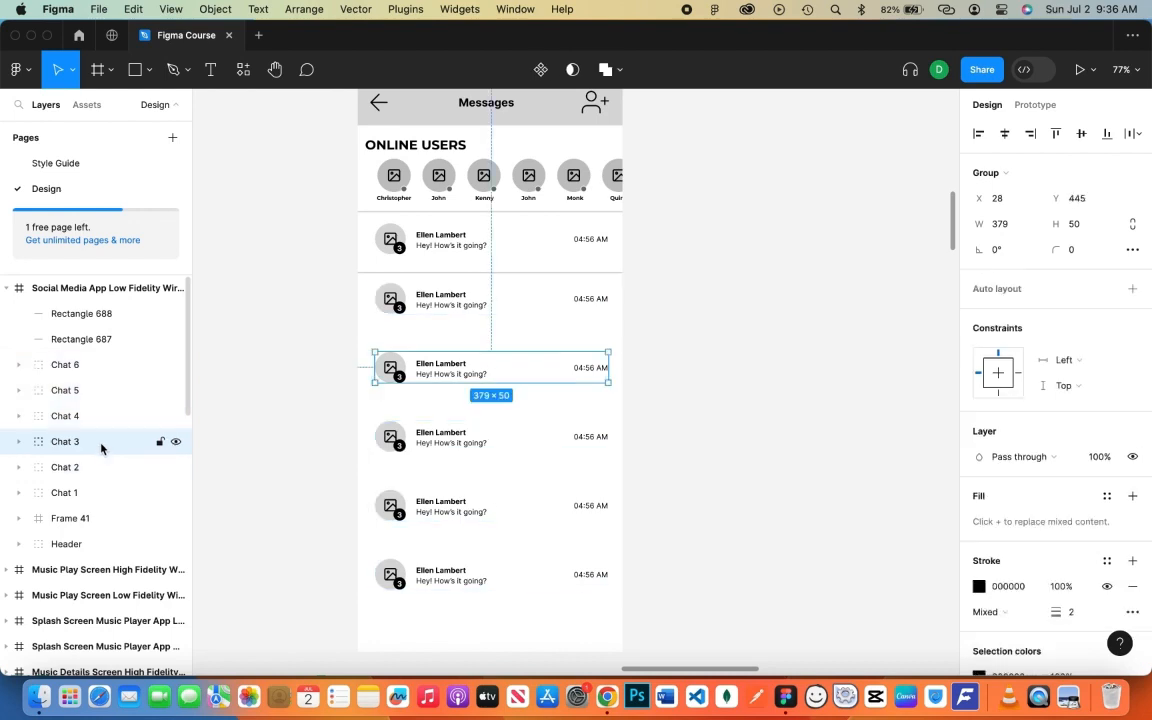
pyautogui.press('super+z')
# - Nudge rows 3 through 6 upward one by one to even out the row spacing
pyautogui.keyDown('super'); pyautogui.click(90, 468); pyautogui.keyUp('super')
pyautogui.press('Up')
pyautogui.press('Up')
pyautogui.press('Up')
pyautogui.press('Up')
pyautogui.press('Up')
pyautogui.press('Up')
pyautogui.press('Up')
pyautogui.press('Up')
pyautogui.press('Up')
pyautogui.press('Up')
pyautogui.press('Up')
pyautogui.press('Up')
pyautogui.press('Up')
pyautogui.press('Up')
pyautogui.press('Up')
pyautogui.press('Up')
pyautogui.press('Up')
pyautogui.press('Up')
pyautogui.press('Up')
pyautogui.press('Up')
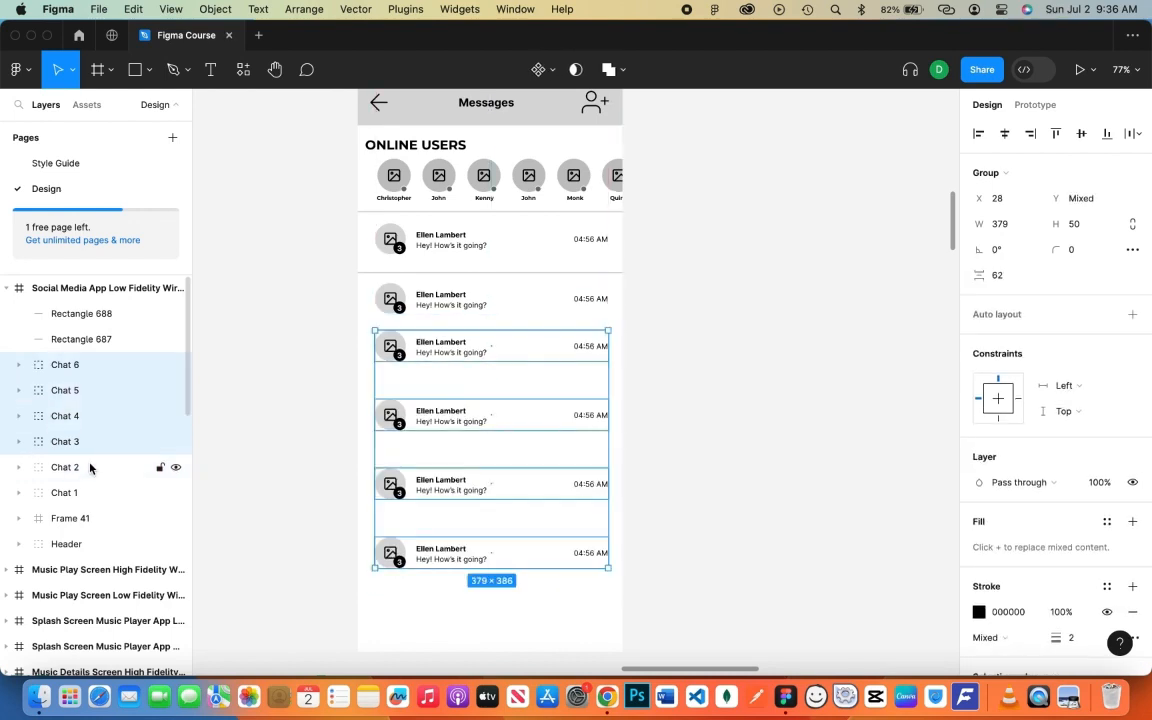
pyautogui.keyDown('super'); pyautogui.click(87, 442); pyautogui.keyUp('super')
pyautogui.hotkey('shift', 'Up')
pyautogui.hotkey('shift', 'Up')
pyautogui.hotkey('shift', 'Up')
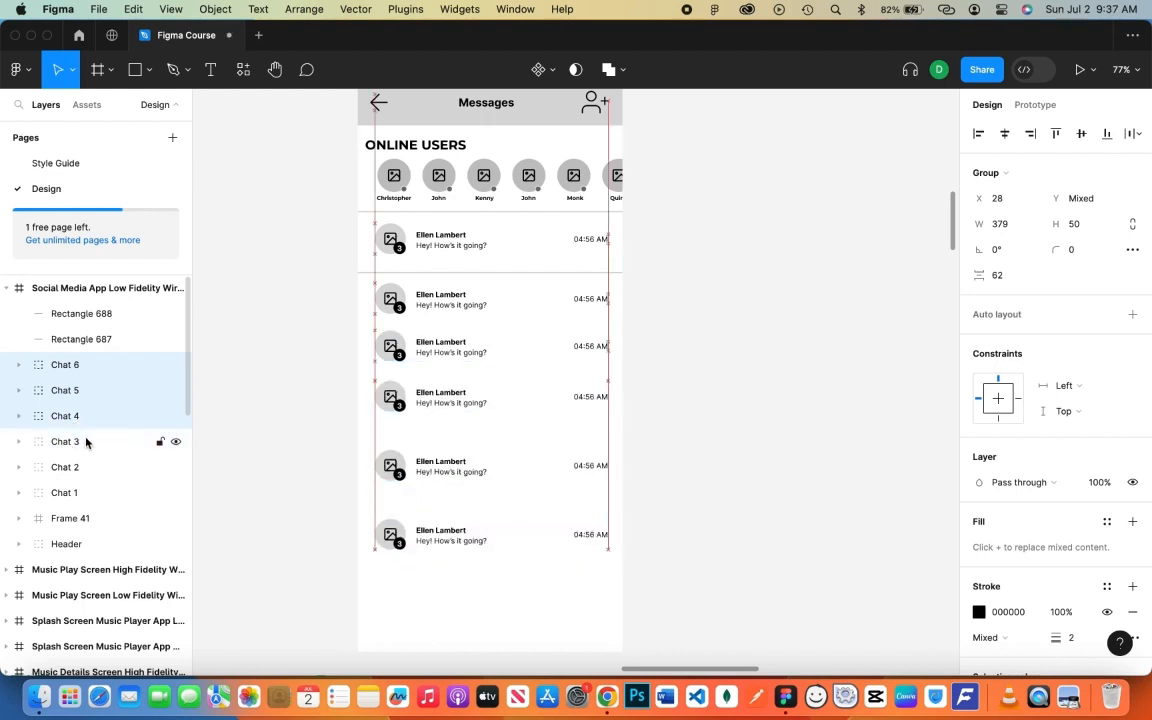
pyautogui.keyDown('super'); pyautogui.click(82, 412); pyautogui.keyUp('super')
pyautogui.hotkey('shift', 'Up')
pyautogui.hotkey('shift', 'Up')
pyautogui.hotkey('shift', 'Up')
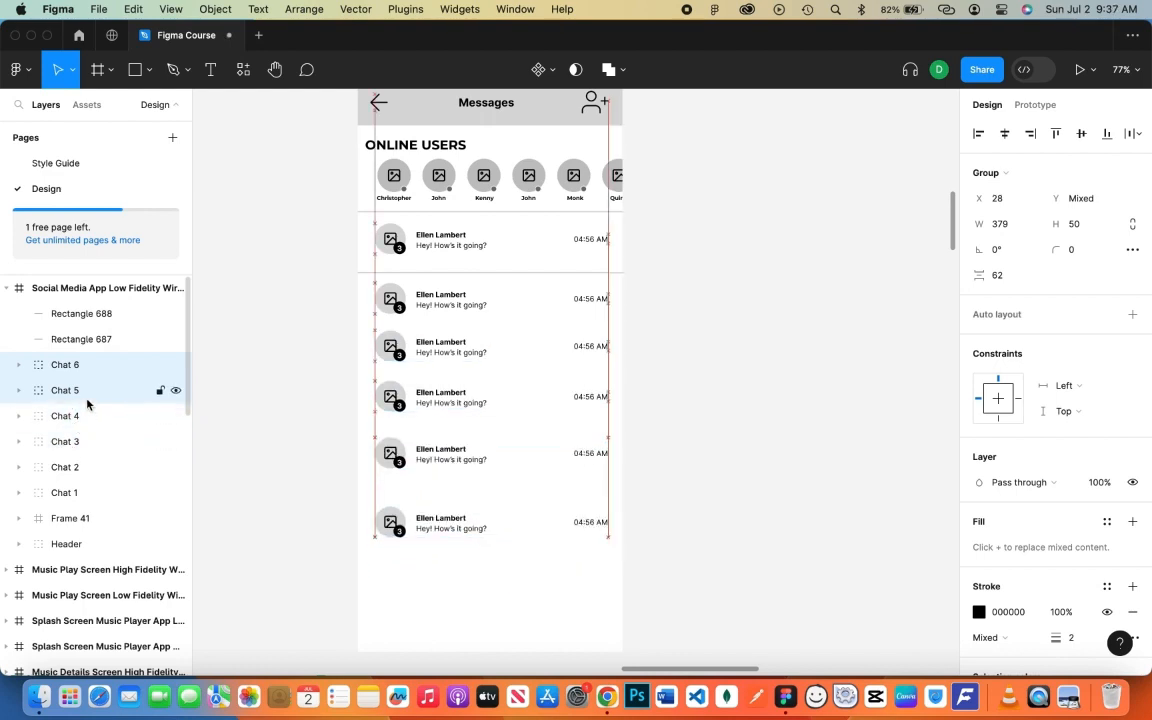
pyautogui.keyDown('super'); pyautogui.click(112, 393); pyautogui.keyUp('super')
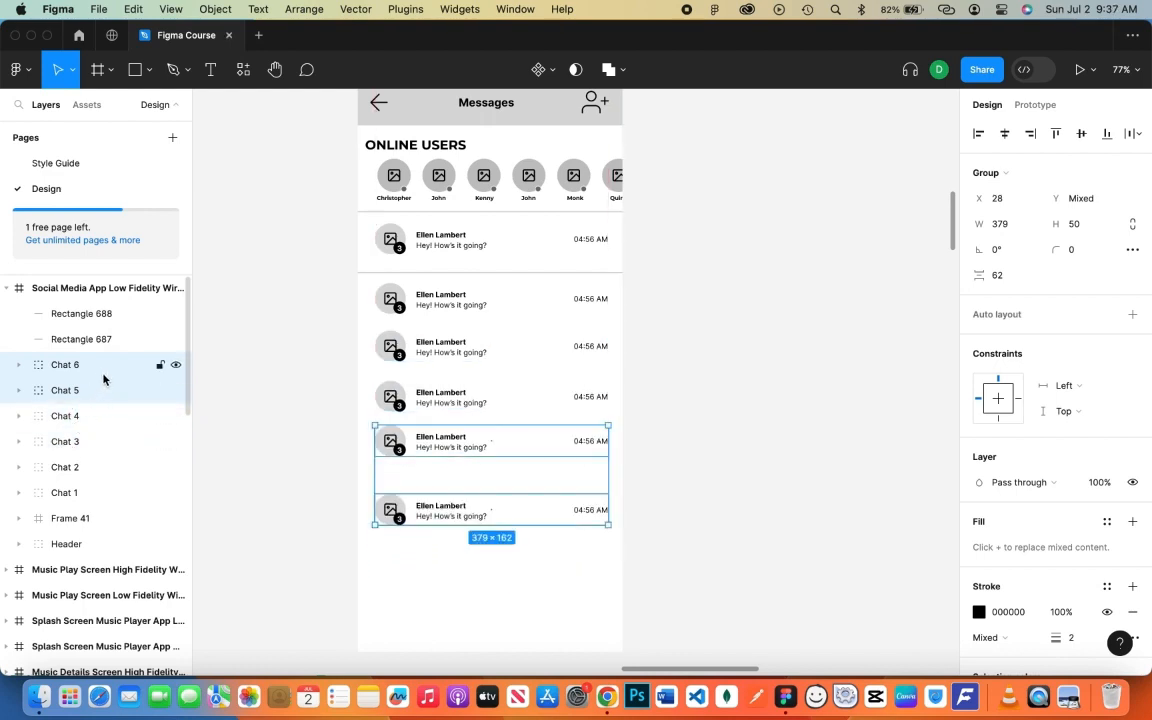
pyautogui.keyDown('super'); pyautogui.click(100, 387); pyautogui.keyUp('super')
pyautogui.hotkey('shift', 'Up')
pyautogui.hotkey('shift', 'Up')
pyautogui.hotkey('shift', 'Up')
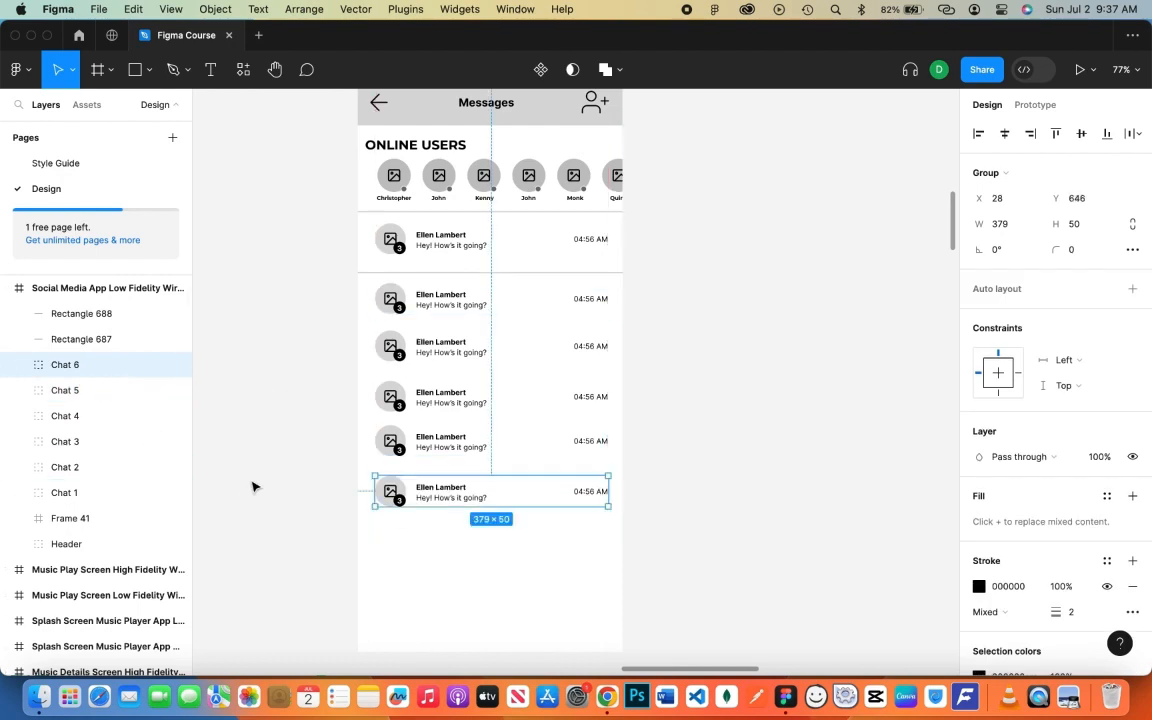
# - Duplicate the last row twice to add Chat 7 and Chat 8 at the list bottom
pyautogui.press('super+d')
pyautogui.press('super+z')
pyautogui.press('super+d')
pyautogui.moveTo(473, 509); pyautogui.dragTo(480, 535)
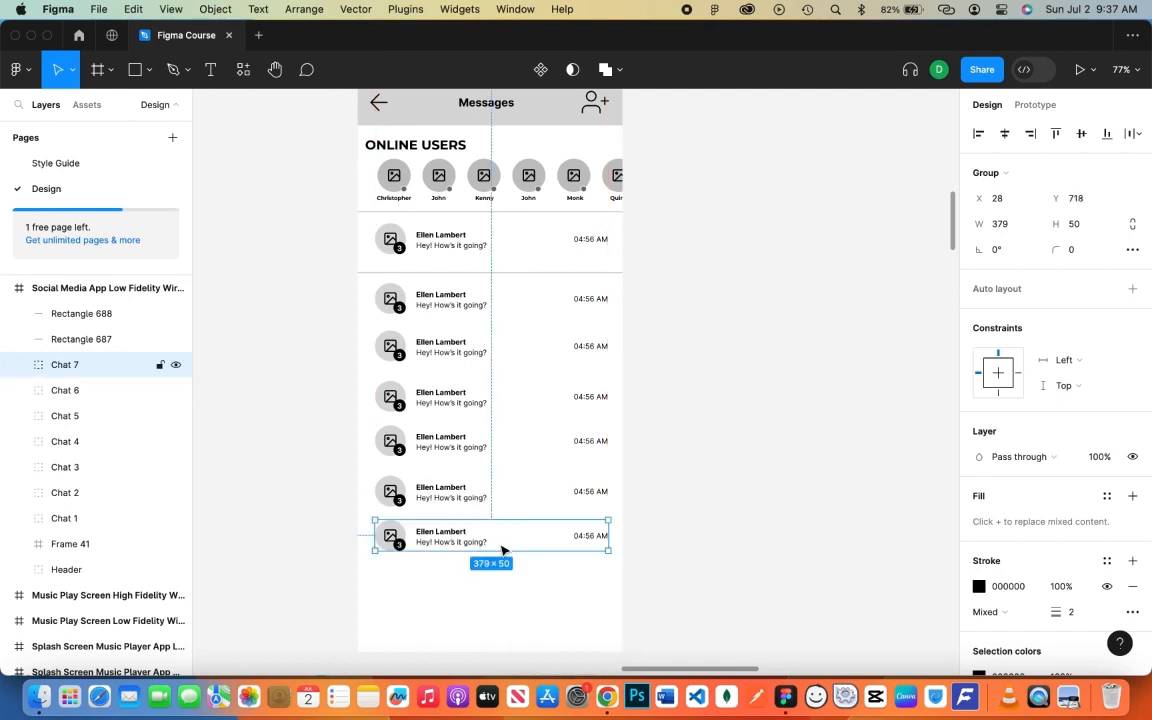
pyautogui.press('super+d')
pyautogui.click(720, 549)
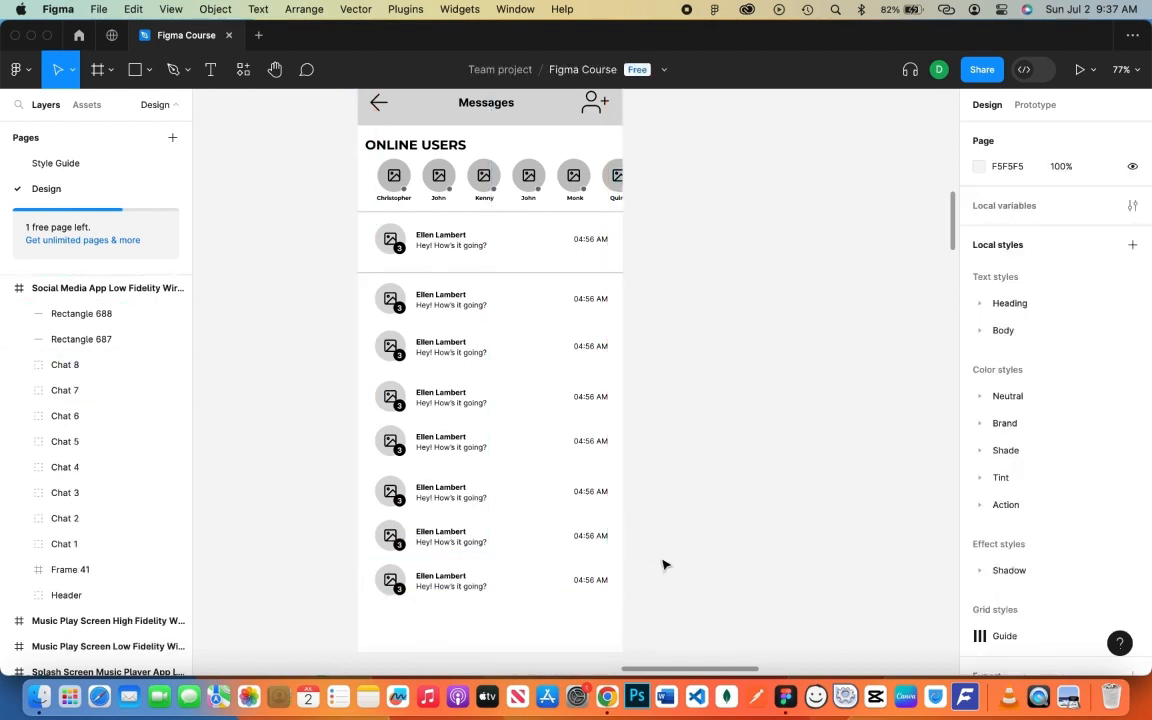
# - Move Chat 1 and its divider slightly lower, placing the divider at Y 318
pyautogui.click(487, 271)
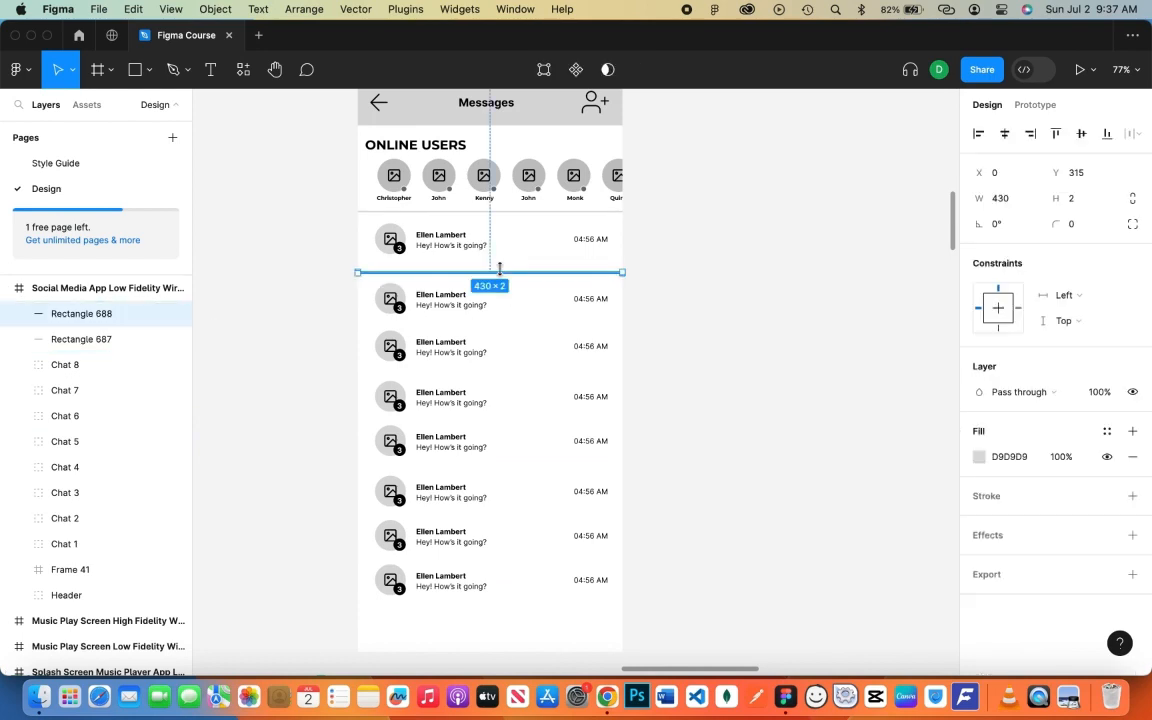
pyautogui.click(445, 250)
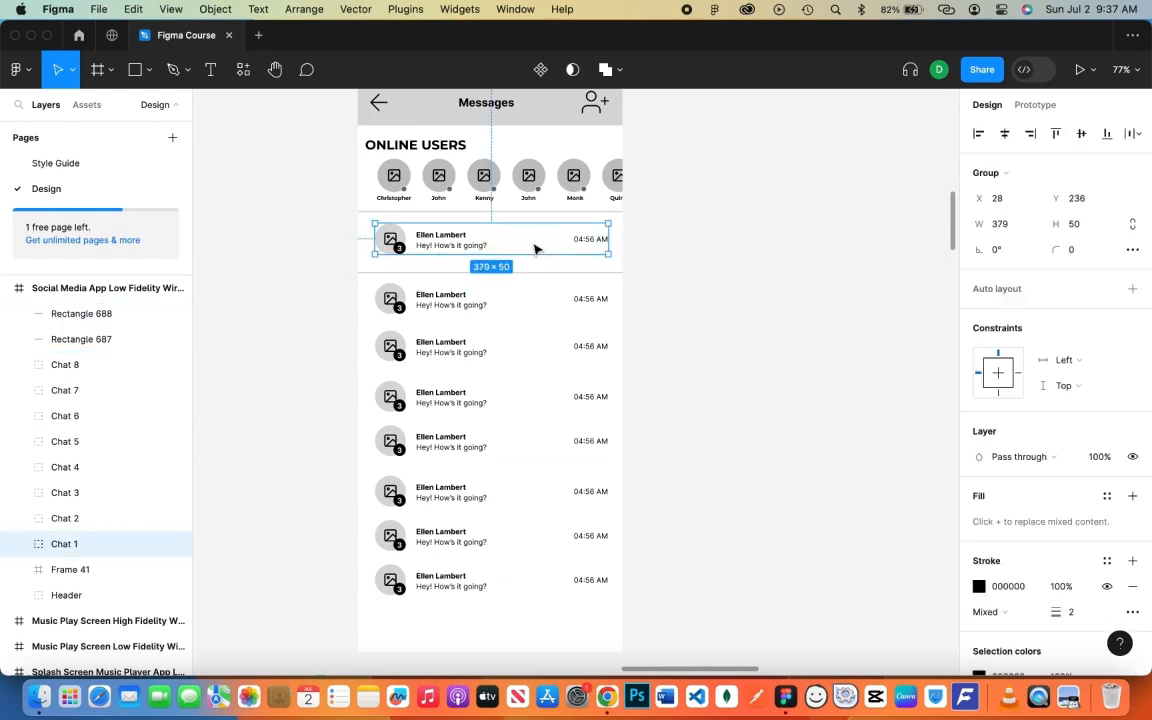
pyautogui.keyDown('shift'); pyautogui.click(537, 272); pyautogui.keyUp('shift')
pyautogui.hotkey('shift', 'Down')
pyautogui.hotkey('shift', 'Down')
pyautogui.hotkey('shift', 'Down')
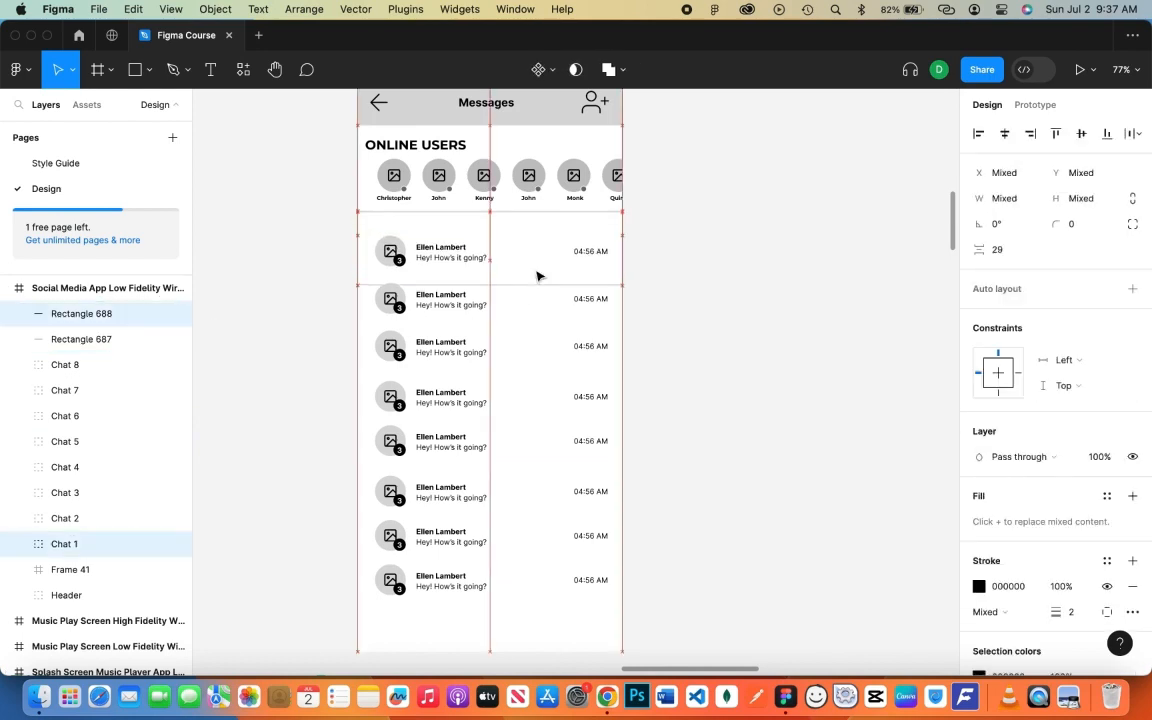
pyautogui.hotkey('shift', 'Up')
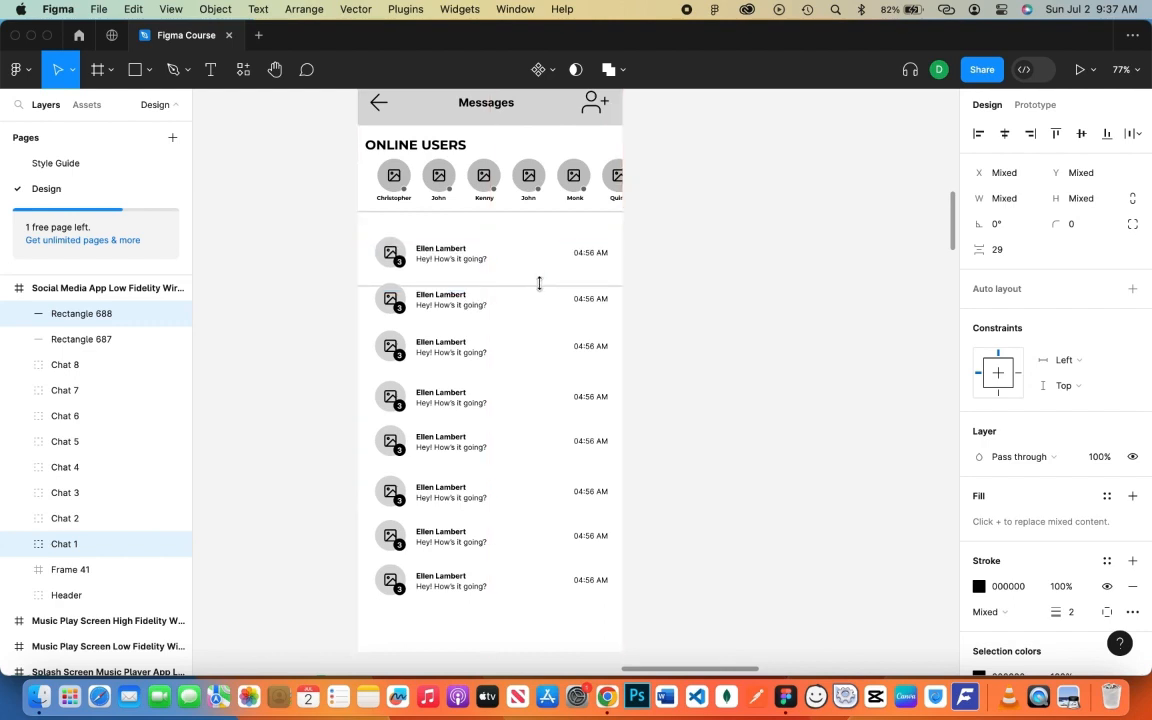
pyautogui.click(657, 290)
pyautogui.click(567, 289)
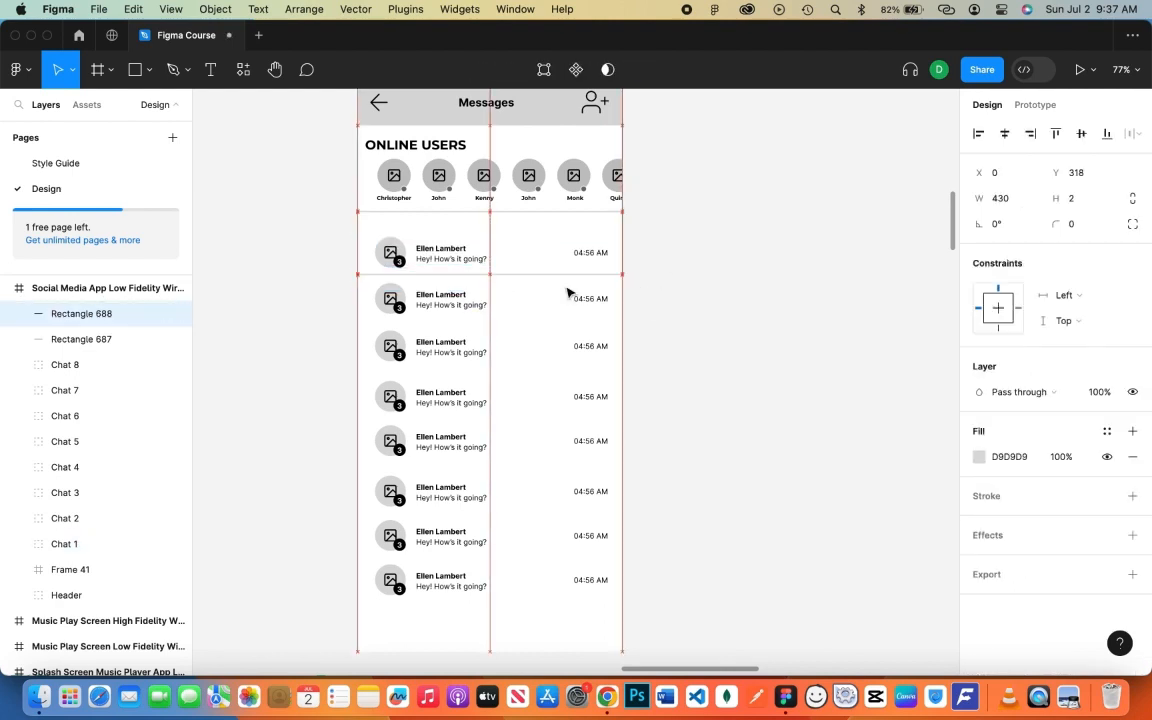
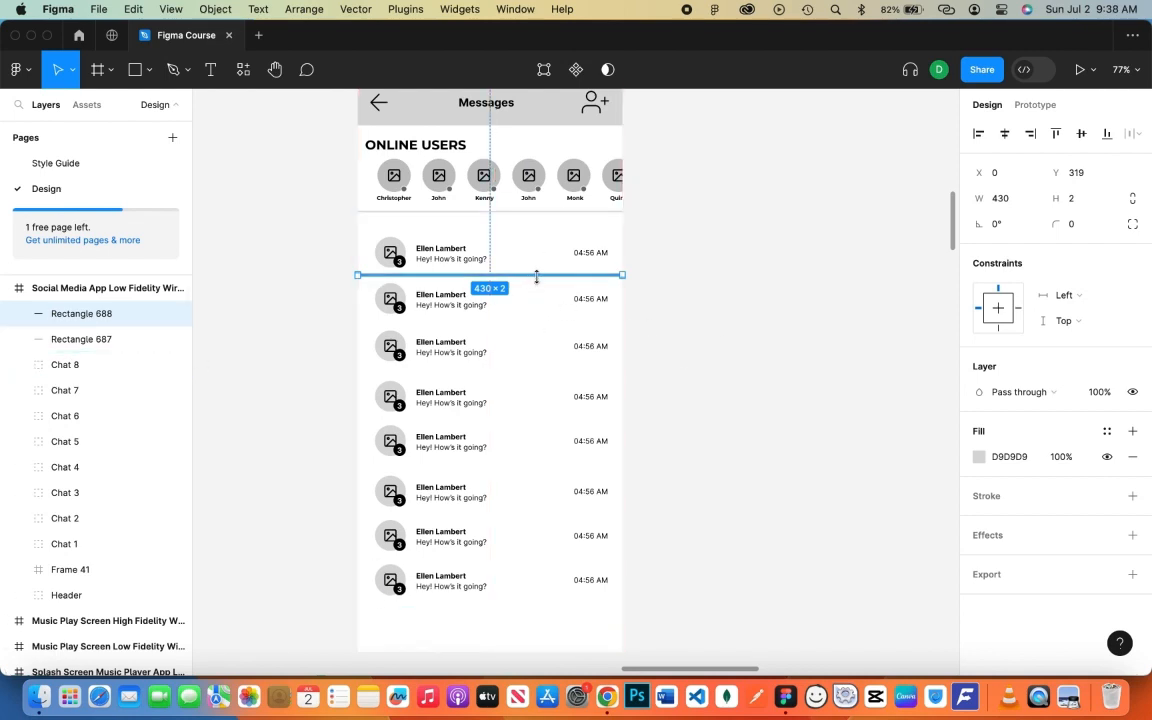
# - Copy the divider line below the next chat row and repeat it at equal spacing
pyautogui.press('Escape')
pyautogui.moveTo(542, 275); pyautogui.dragTo(530, 323)
pyautogui.press('super+d')
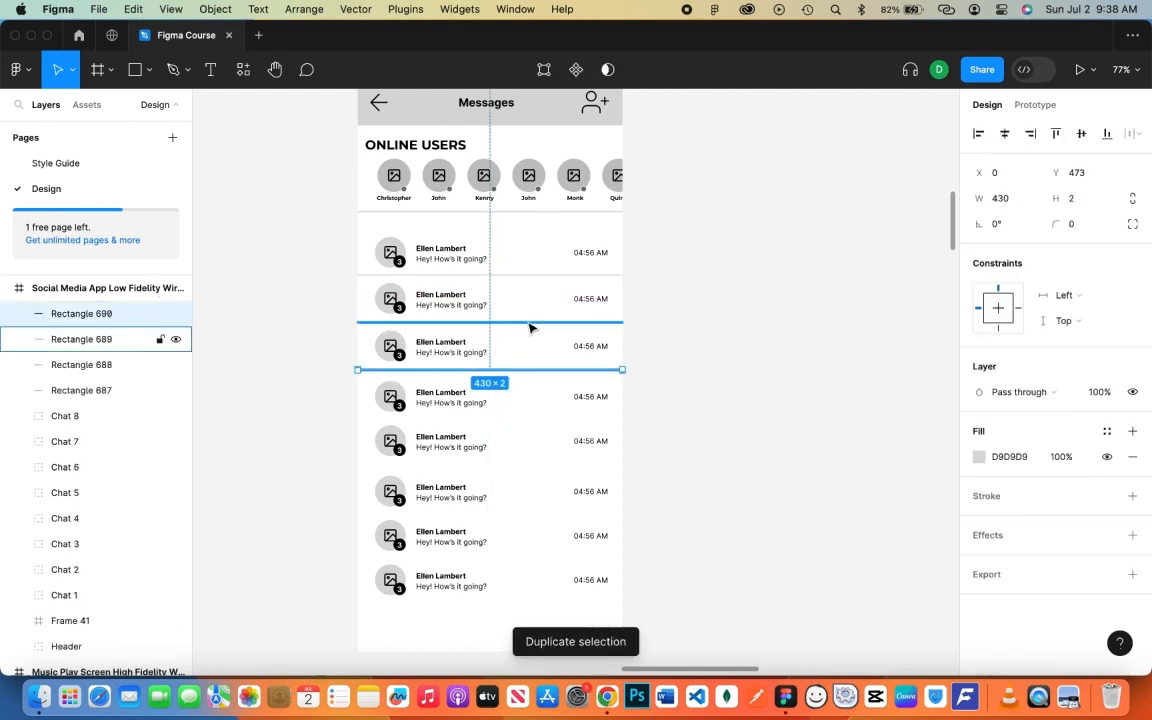
pyautogui.press('super+d')
pyautogui.press('super+d')
pyautogui.press('super+d')
pyautogui.press('super+d')
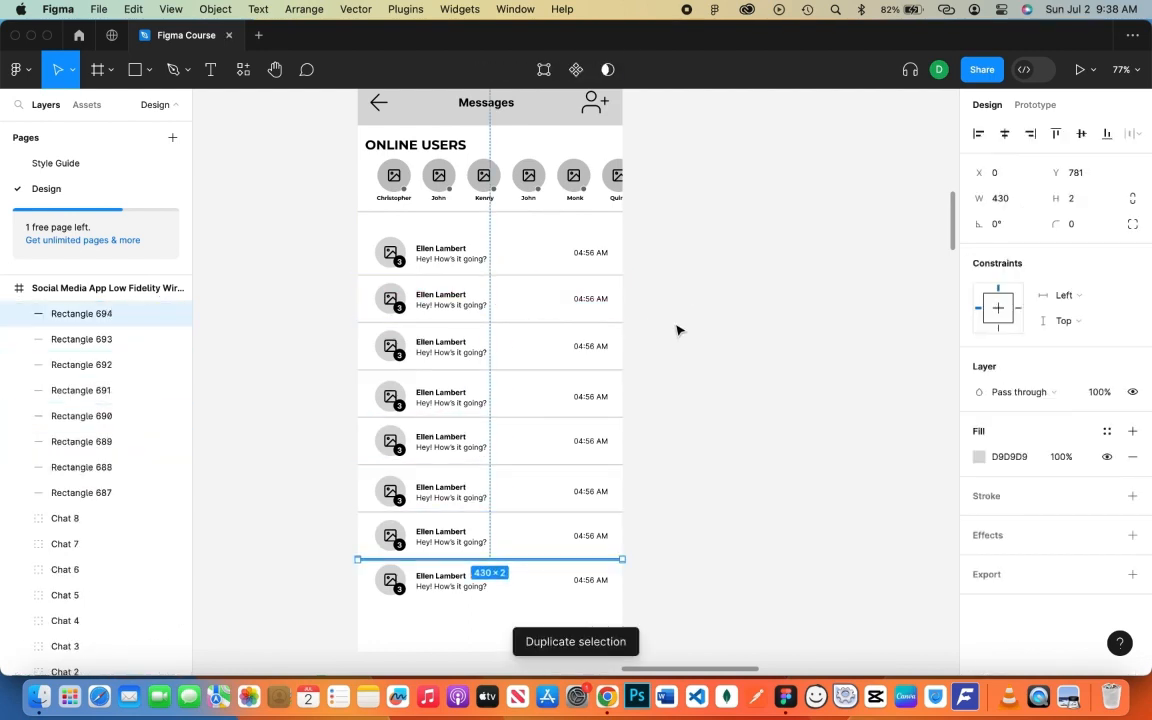
# - Group all the divider lines and name the group 'HR Lines'
pyautogui.click(737, 330)
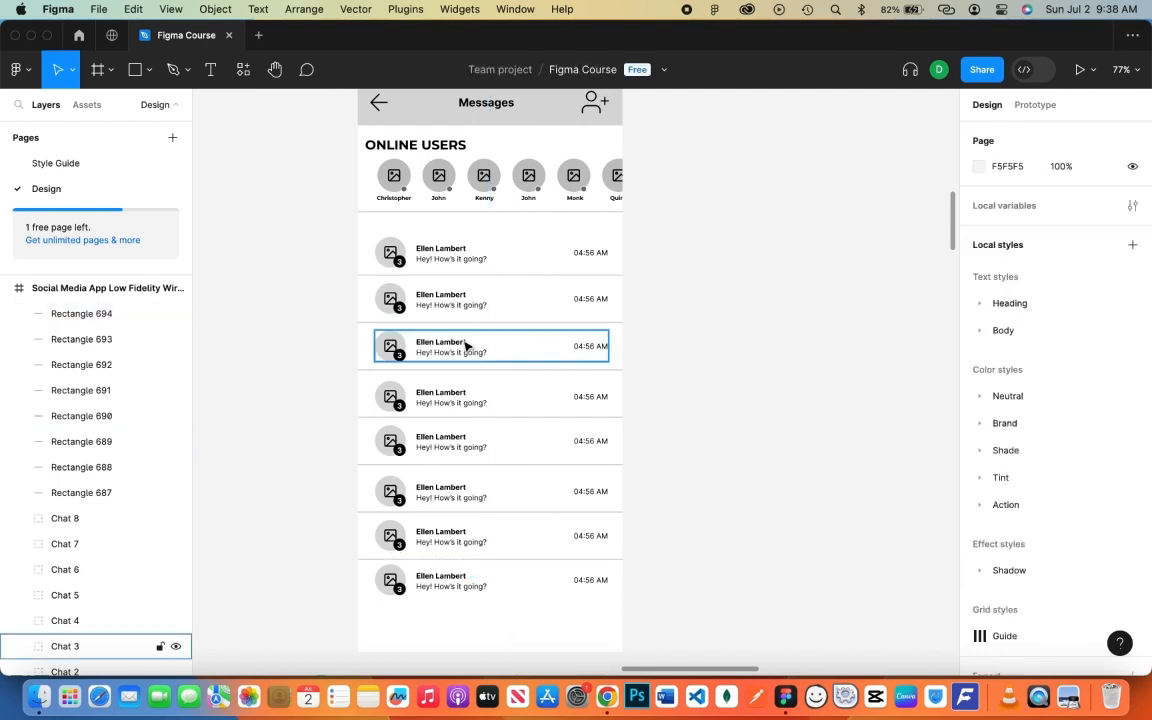
pyautogui.click(105, 316)
pyautogui.keyDown('shift'); pyautogui.click(97, 493); pyautogui.keyUp('shift')
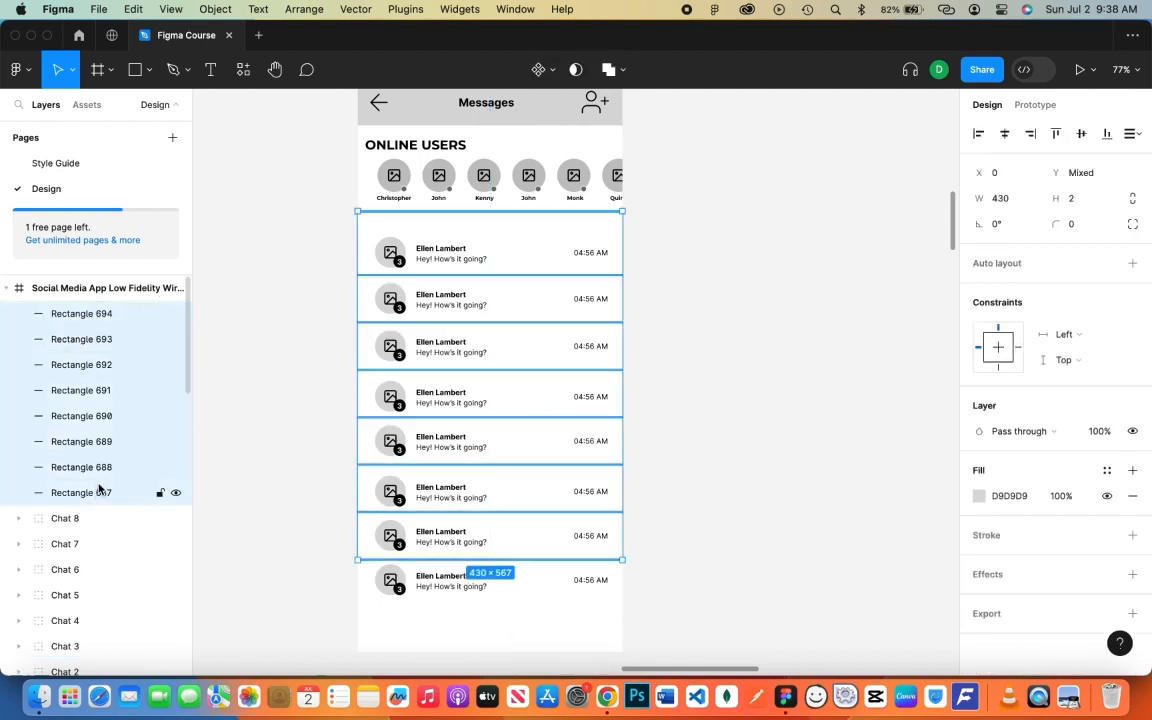
pyautogui.press('super+g')
pyautogui.doubleClick(77, 313)
pyautogui.write('HR Lines')
pyautogui.press('Return')
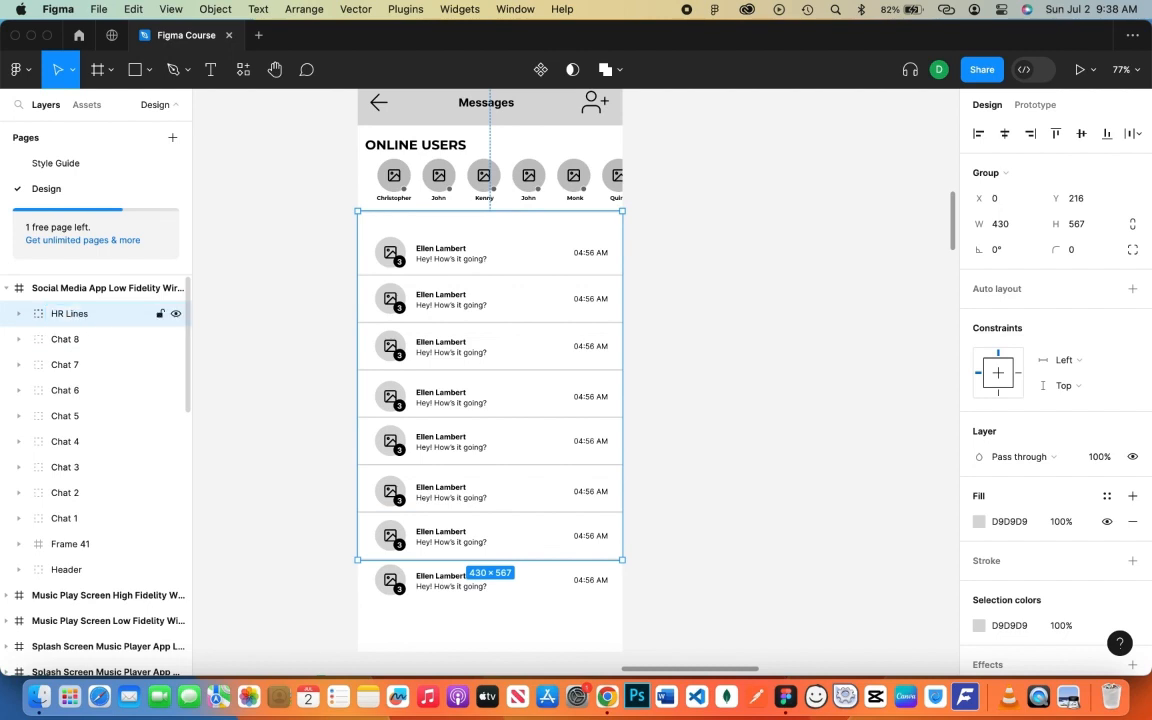
pyautogui.click(740, 322)
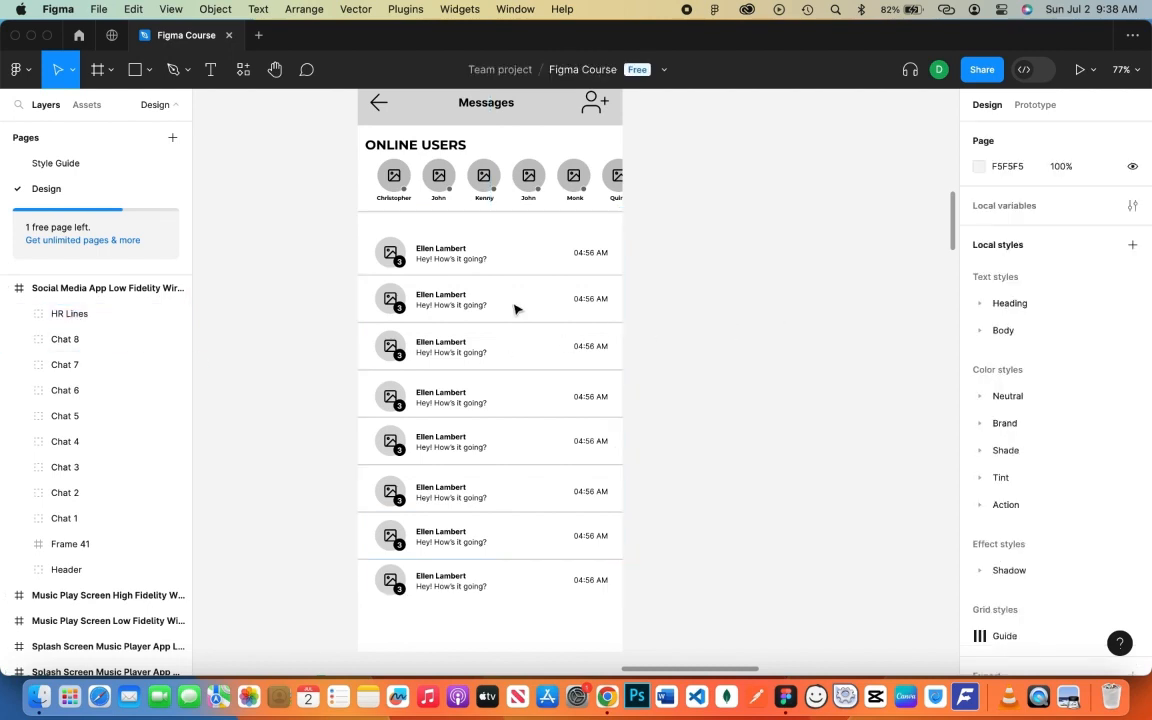
# - Draw a grey rectangle bar along the bottom of the Messages screen
pyautogui.scroll(-3, 508, 450)
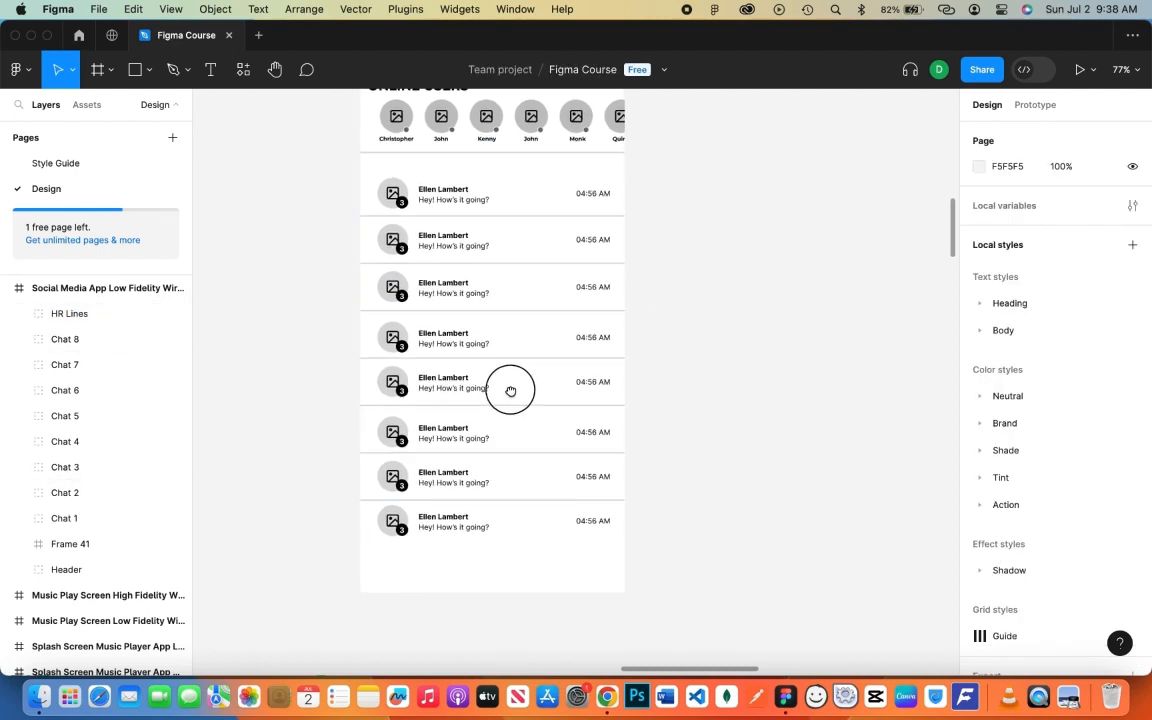
pyautogui.press('r')
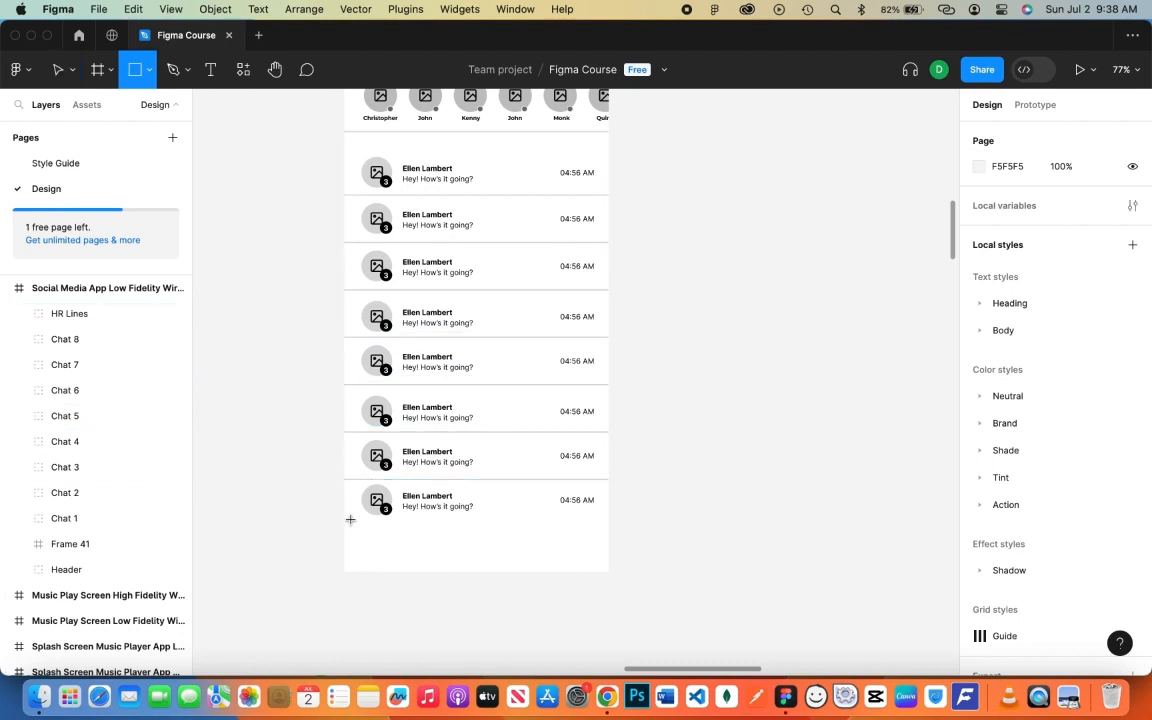
pyautogui.click(88, 288)
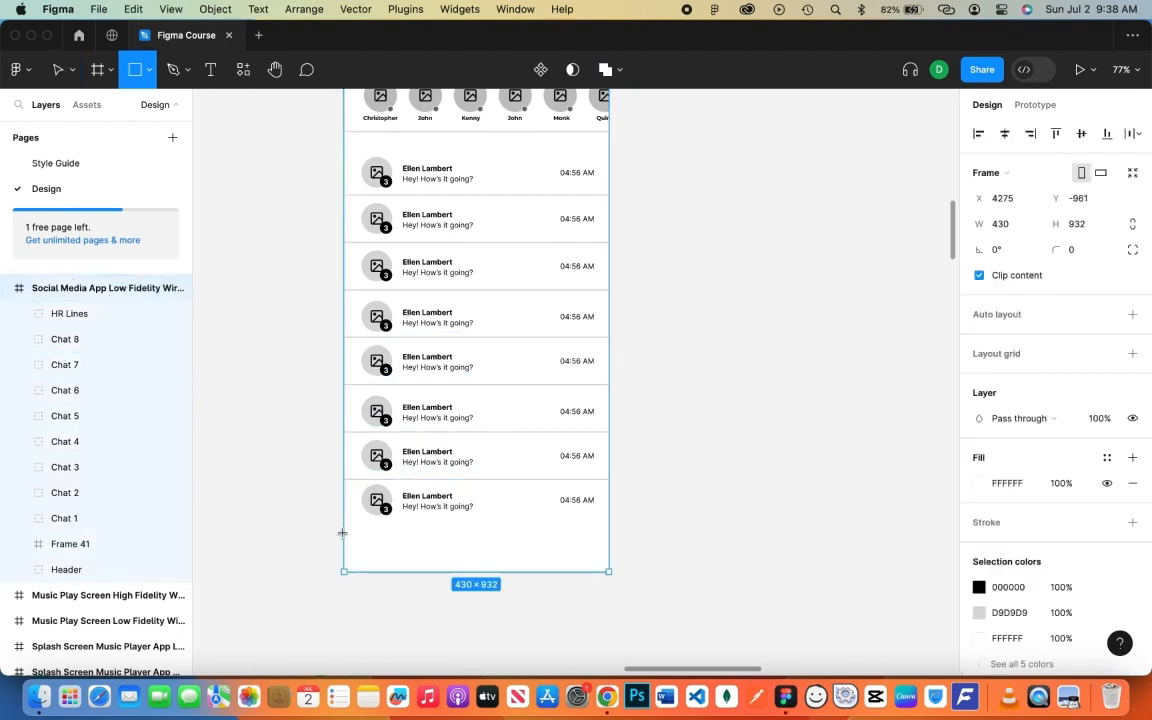
pyautogui.moveTo(344, 532); pyautogui.dragTo(610, 576)
pyautogui.click(707, 516)
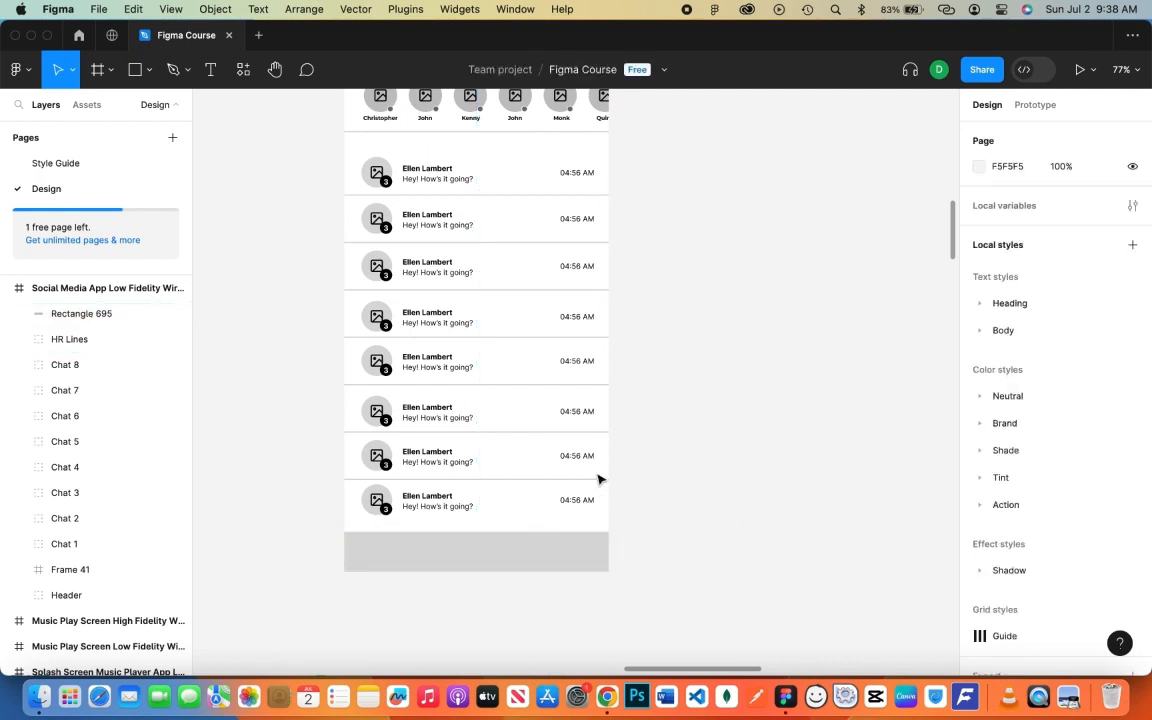
# - Launch the Feather Icons plugin from the canvas context menu
pyautogui.rightClick(599, 365)
pyautogui.moveTo(640, 495)
pyautogui.click(894, 275)
# - Make the bottom bar slightly taller and place a home icon at its left end
pyautogui.click(470, 530)
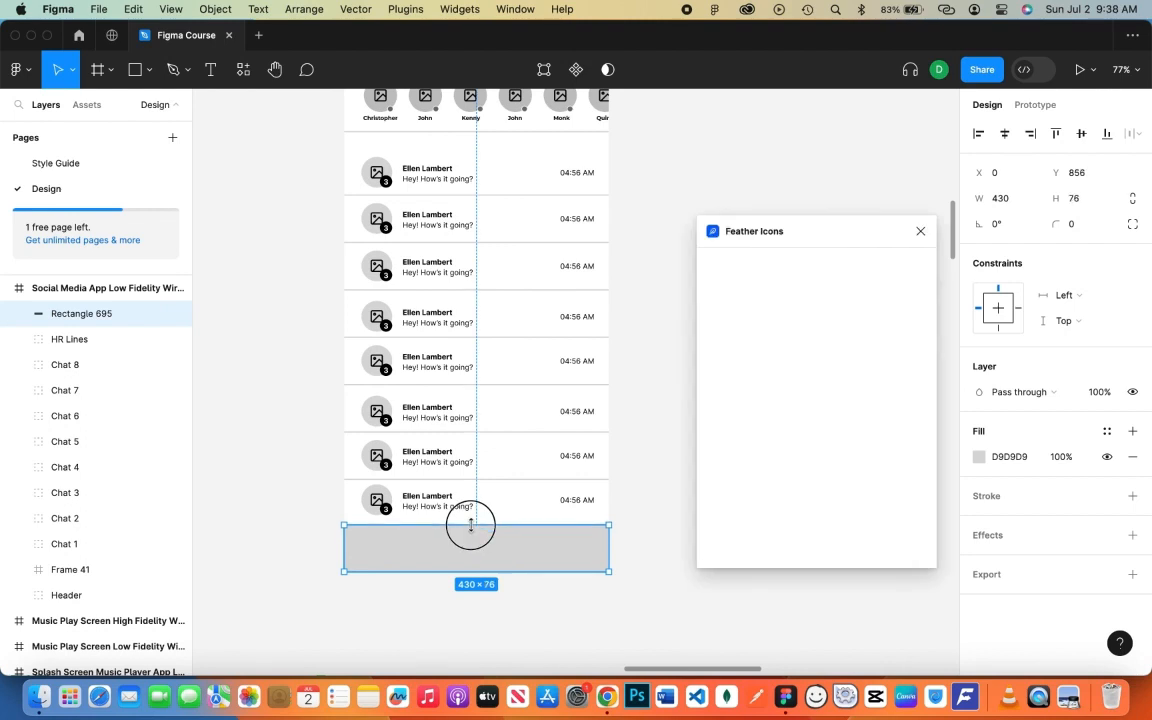
pyautogui.moveTo(468, 527); pyautogui.dragTo(472, 528)
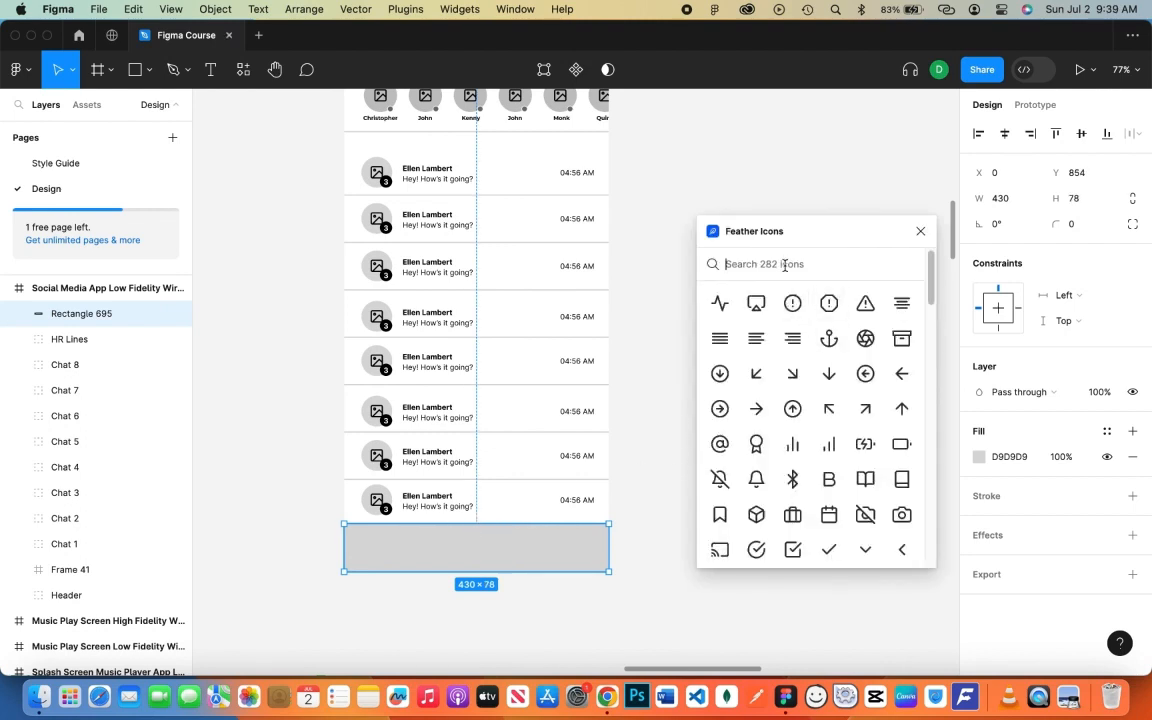
pyautogui.write('home')
pyautogui.click(740, 308)
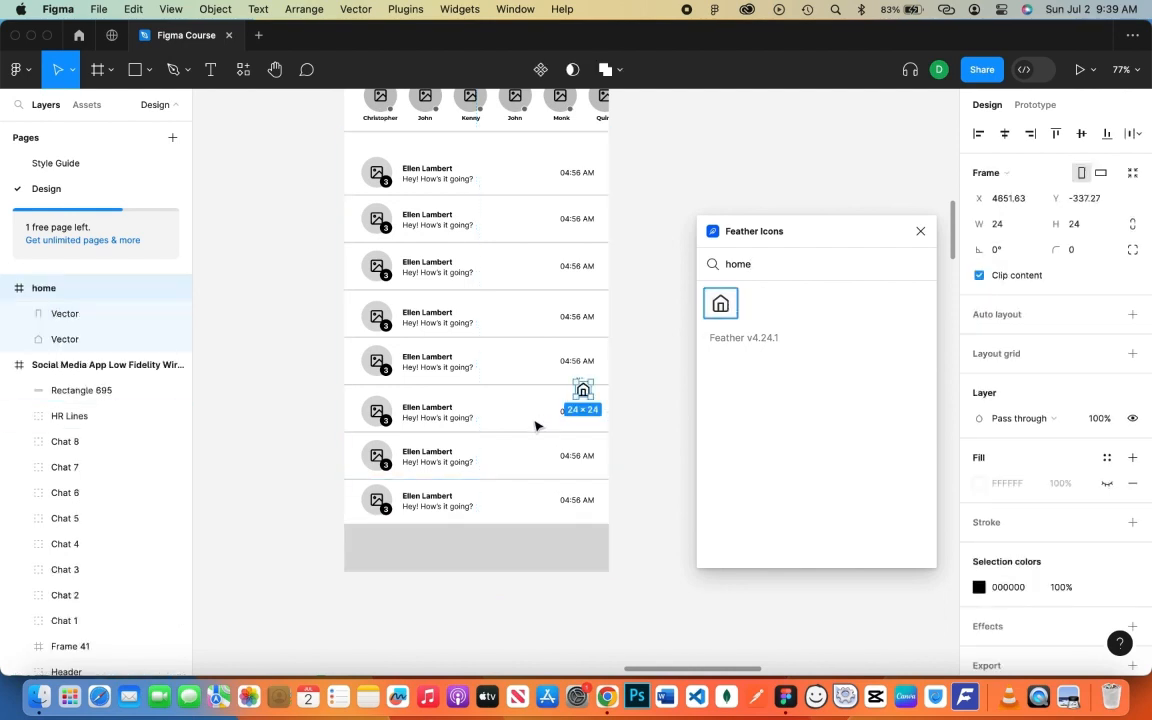
pyautogui.moveTo(580, 393); pyautogui.dragTo(366, 545)
# - Add the airplay and message-circle icons beside the home icon in the bar
pyautogui.doubleClick(761, 265)
pyautogui.press('BackSpace')
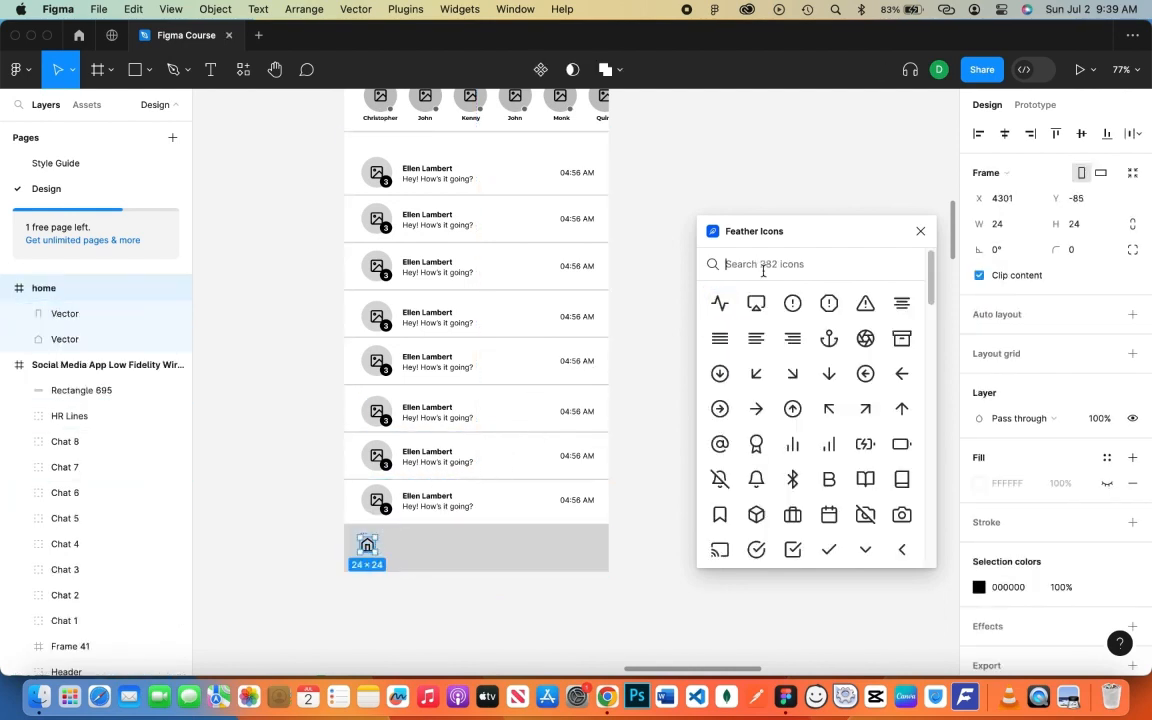
pyautogui.click(756, 303)
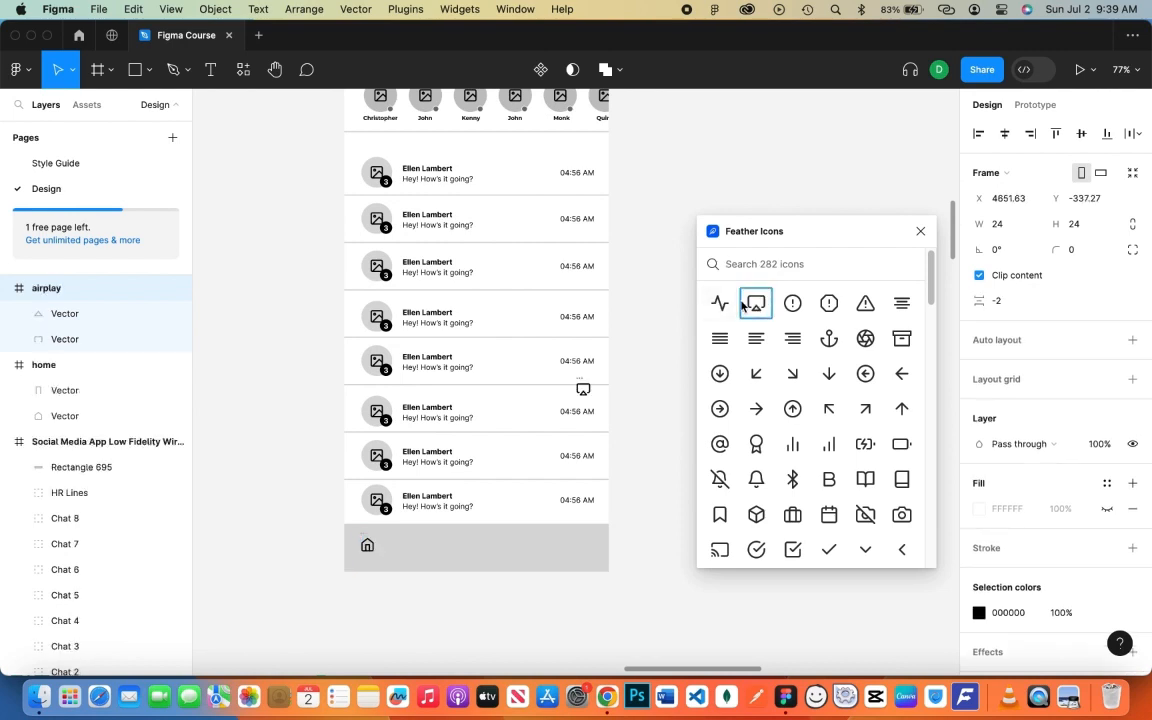
pyautogui.moveTo(573, 415); pyautogui.dragTo(417, 543)
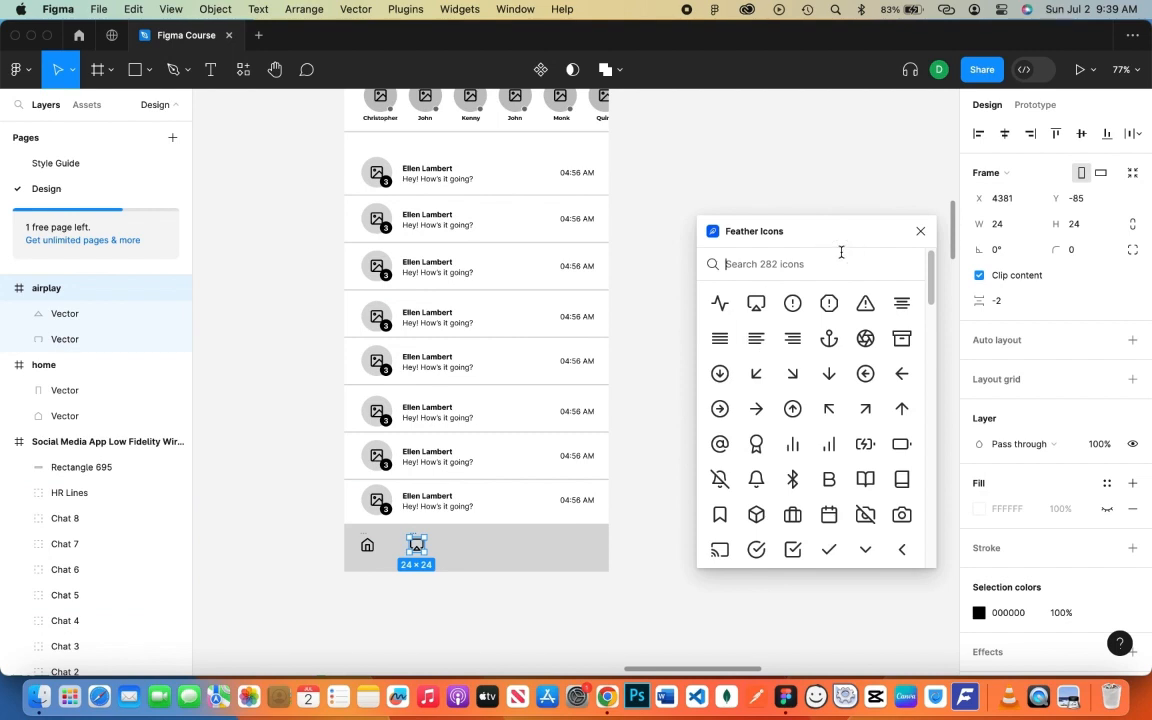
pyautogui.write('message')
pyautogui.moveTo(759, 303); pyautogui.dragTo(661, 377)
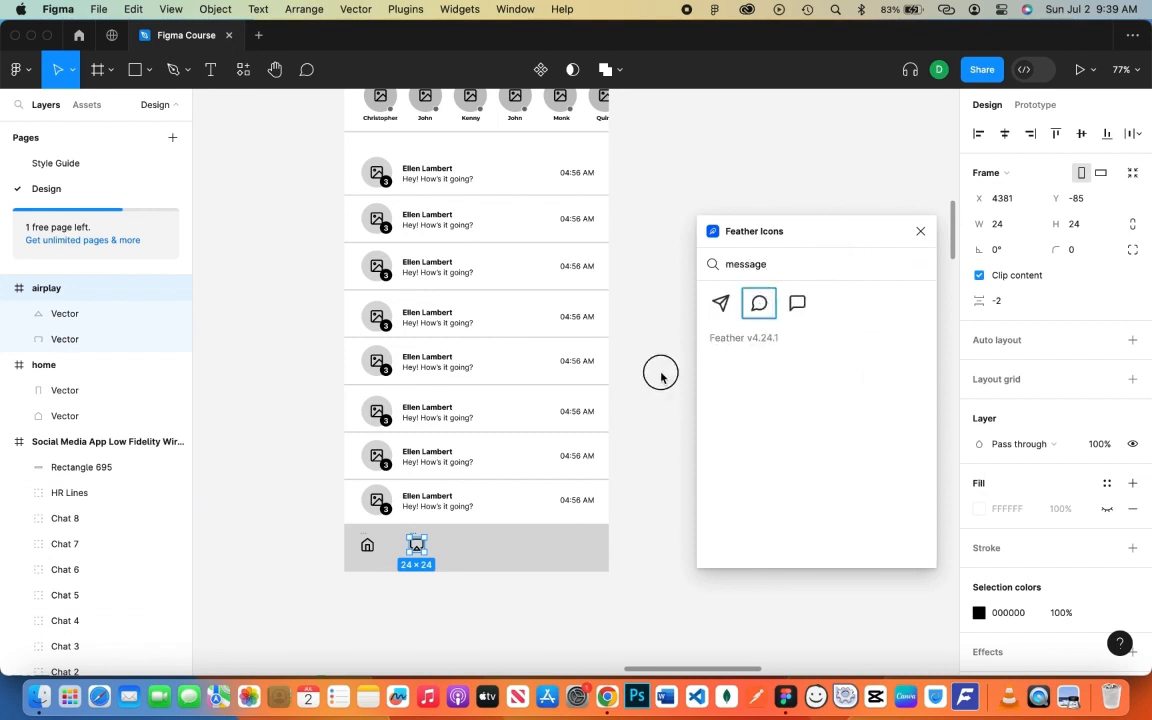
pyautogui.moveTo(759, 303); pyautogui.dragTo(466, 545)
# - Search 'notific' and place the bell icon next to the message icon
pyautogui.click(828, 265)
pyautogui.press('super+a')
pyautogui.press('BackSpace')
pyautogui.write('notific')
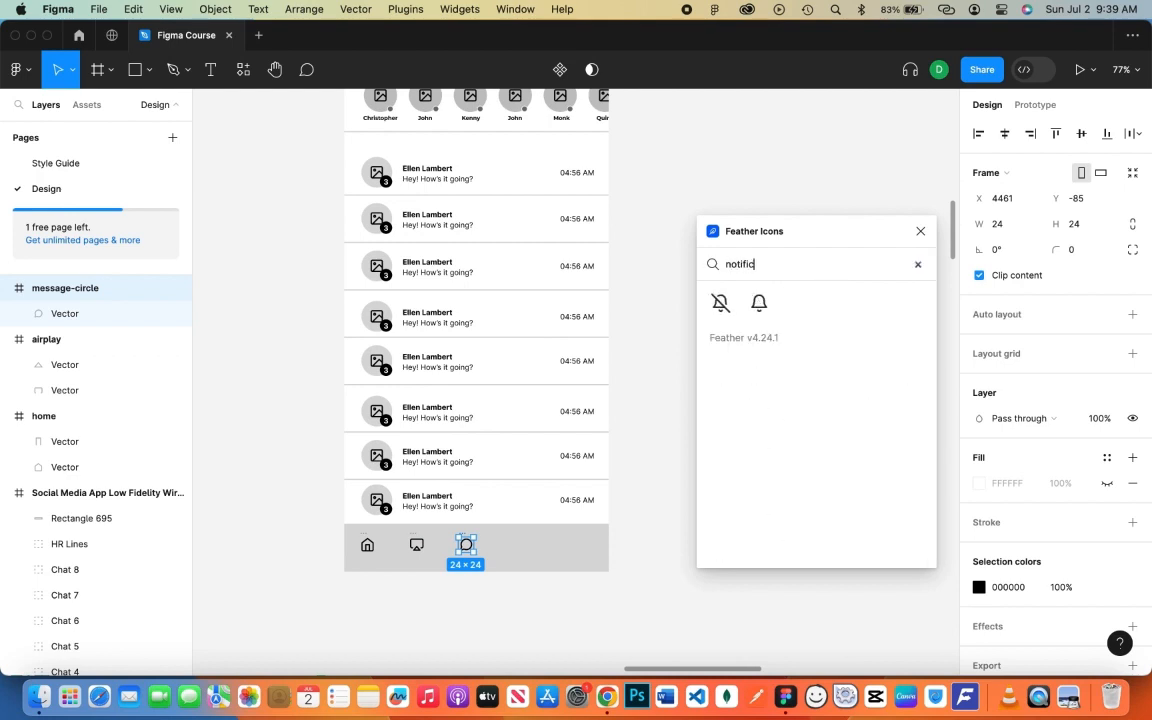
pyautogui.moveTo(759, 303); pyautogui.dragTo(516, 546)
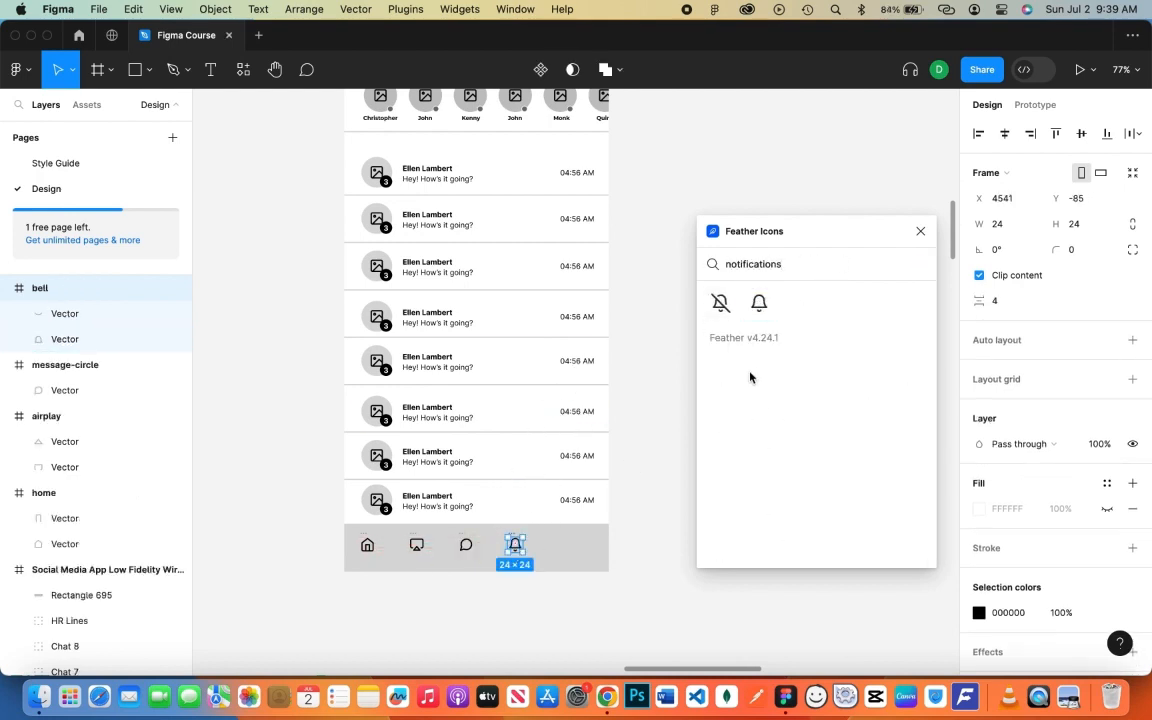
# - Place the user icon at the bar's right end, close the plugin, and tidy the layers
pyautogui.press('super+a')
pyautogui.press('BackSpace')
pyautogui.write('pro')
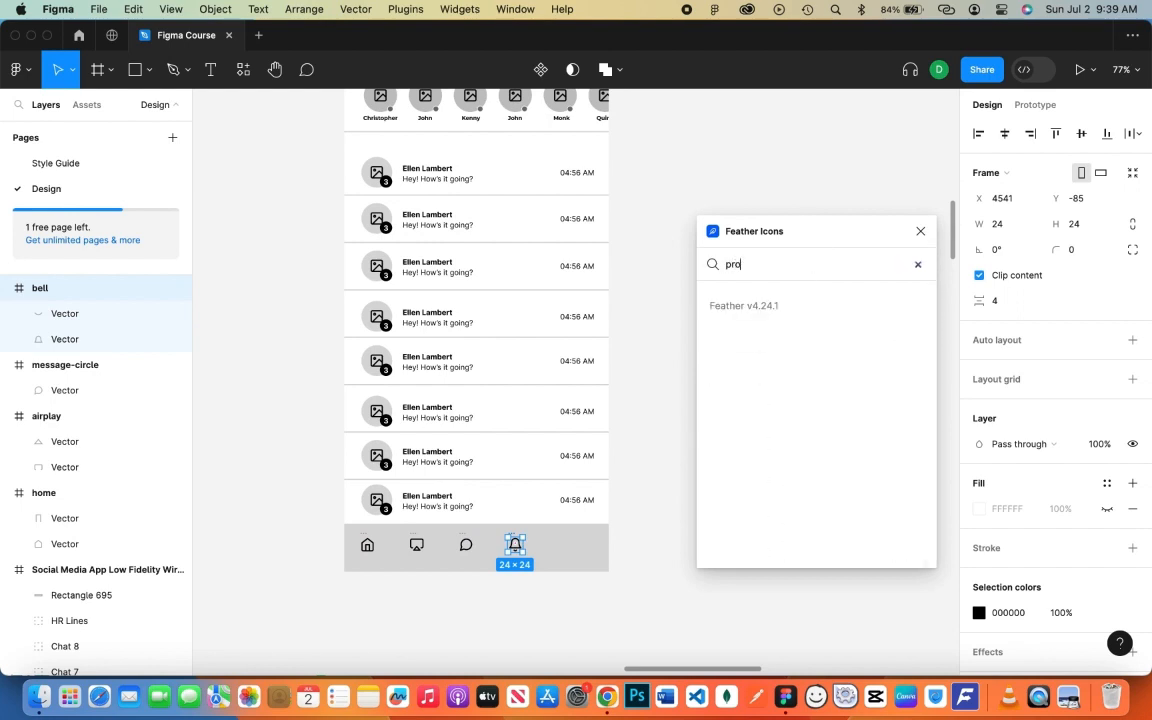
pyautogui.write('fil')
pyautogui.press('BackSpace')
pyautogui.press('BackSpace')
pyautogui.press('BackSpace')
pyautogui.press('BackSpace')
pyautogui.press('BackSpace')
pyautogui.press('BackSpace')
pyautogui.write('user')
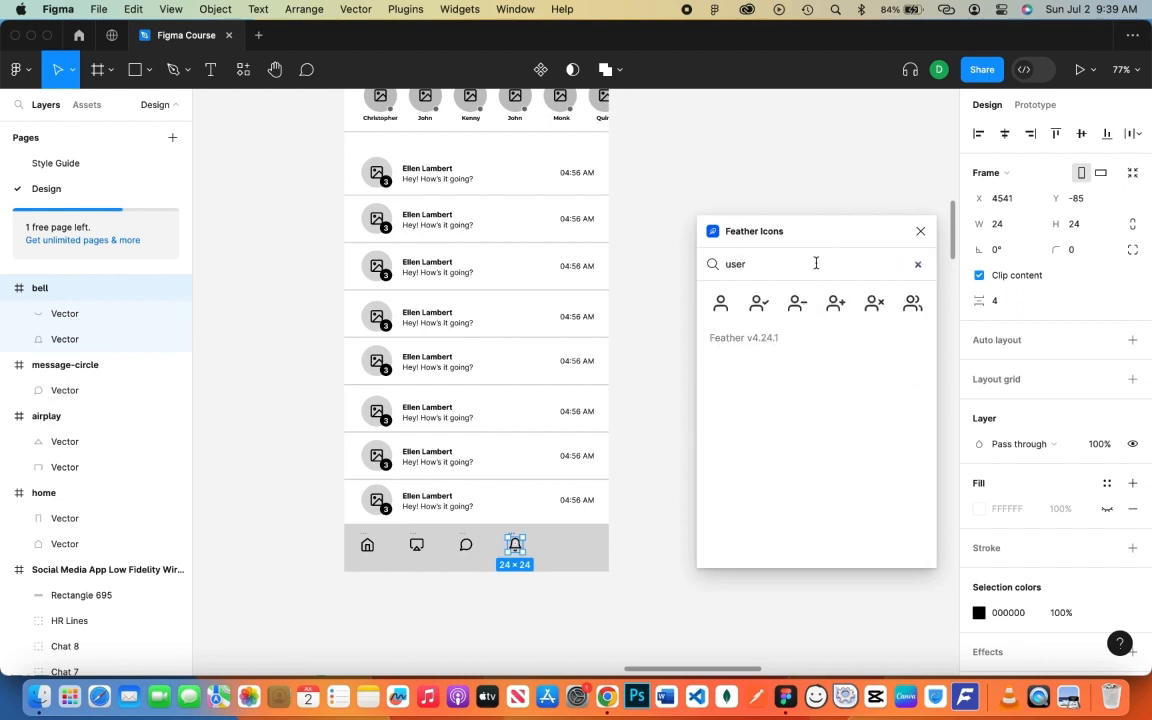
pyautogui.click(717, 308)
pyautogui.click(920, 231)
pyautogui.moveTo(584, 398); pyautogui.dragTo(562, 550)
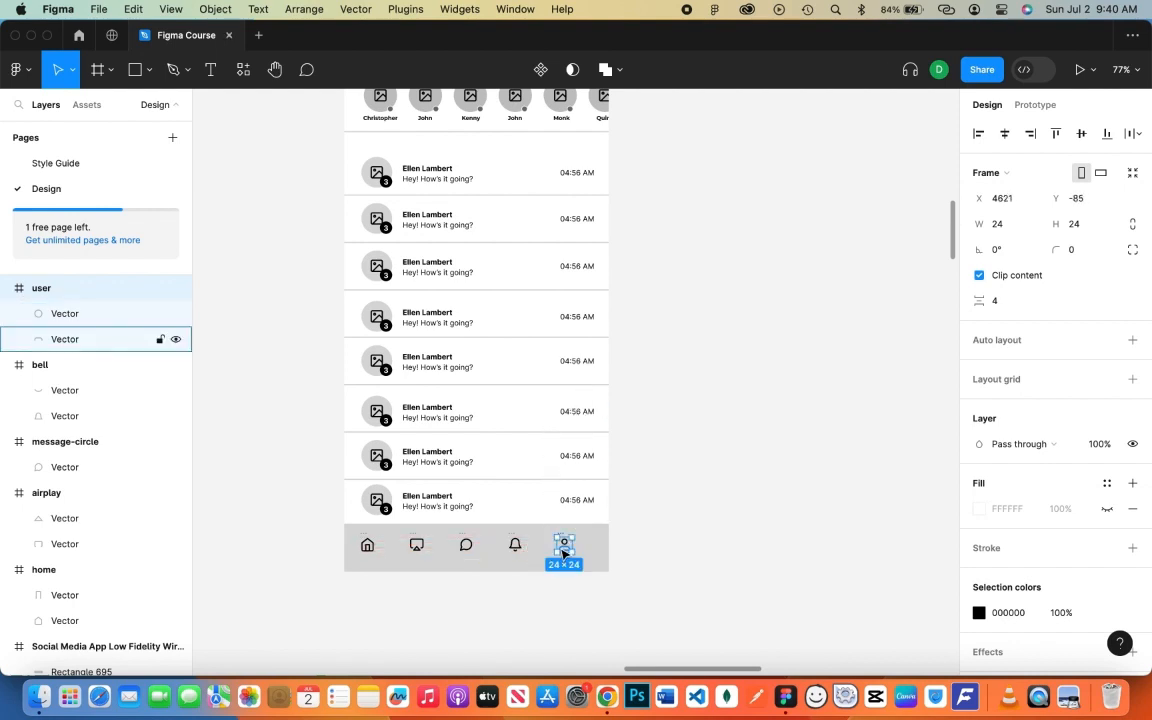
pyautogui.click(7, 288)
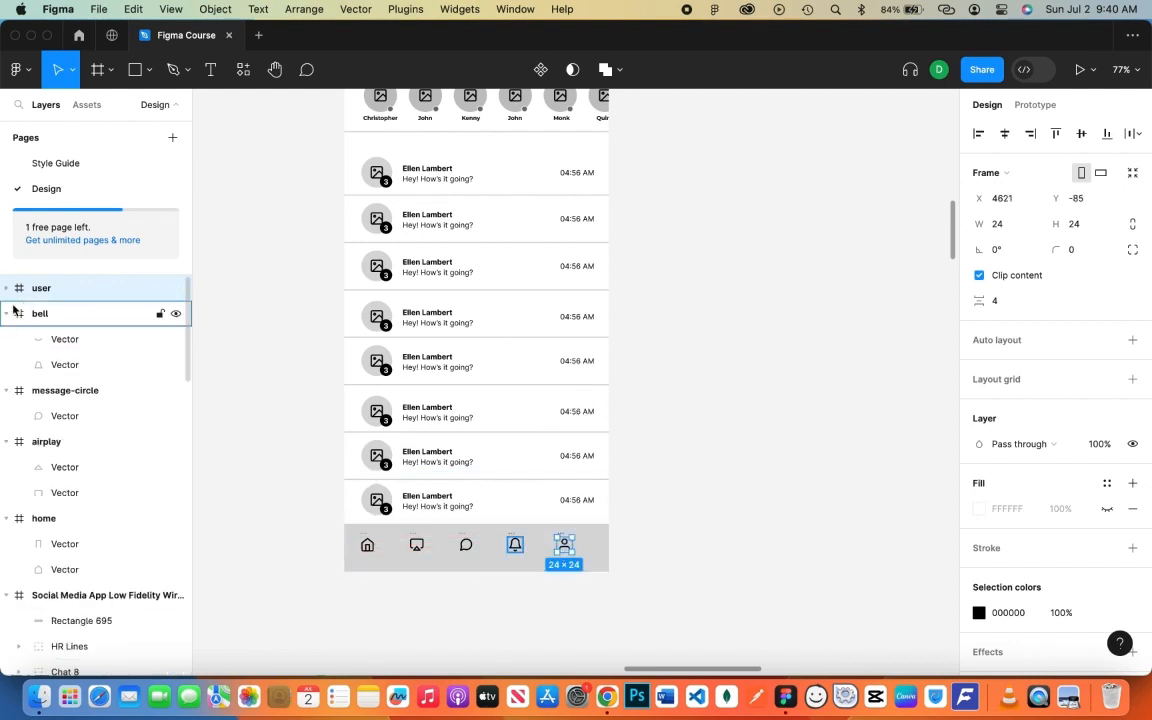
pyautogui.click(7, 313)
# - Collapse the icon and Social Media App frame layers in the Layers panel
pyautogui.click(30, 364)
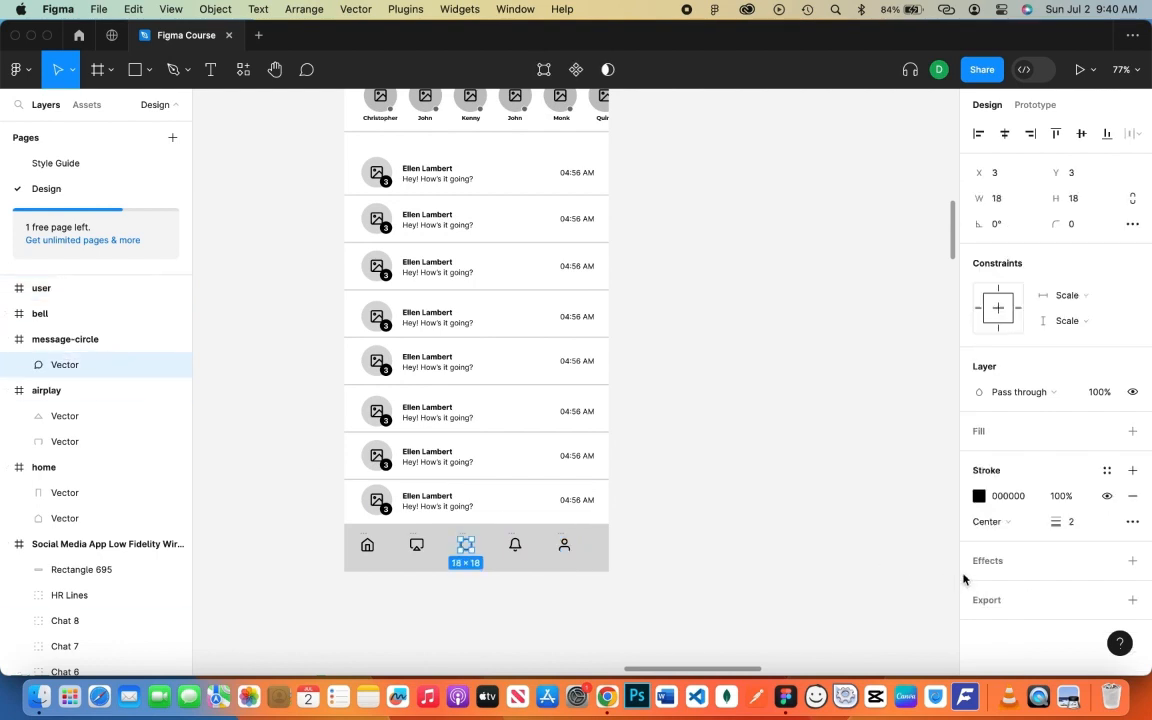
pyautogui.click(7, 339)
pyautogui.click(7, 365)
pyautogui.click(7, 390)
pyautogui.click(7, 416)
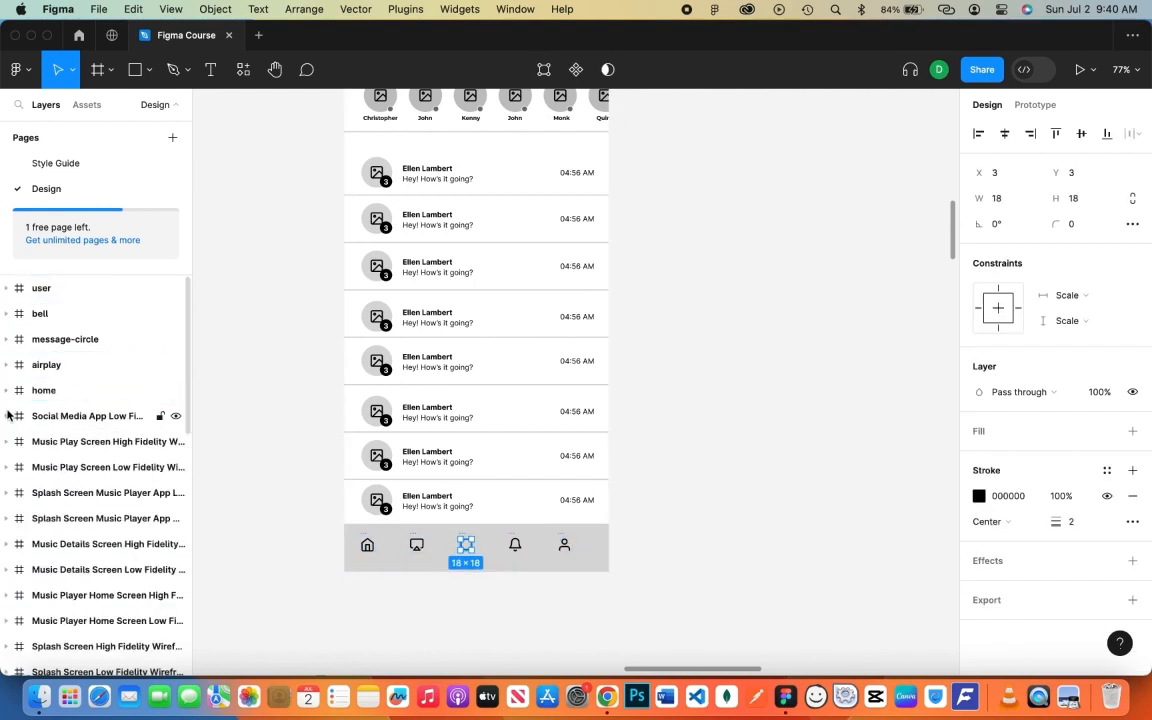
# - Flatten the user, bell, message-circle and airplay icons into single vectors
pyautogui.rightClick(57, 296)
pyautogui.click(126, 403)
pyautogui.rightClick(96, 317)
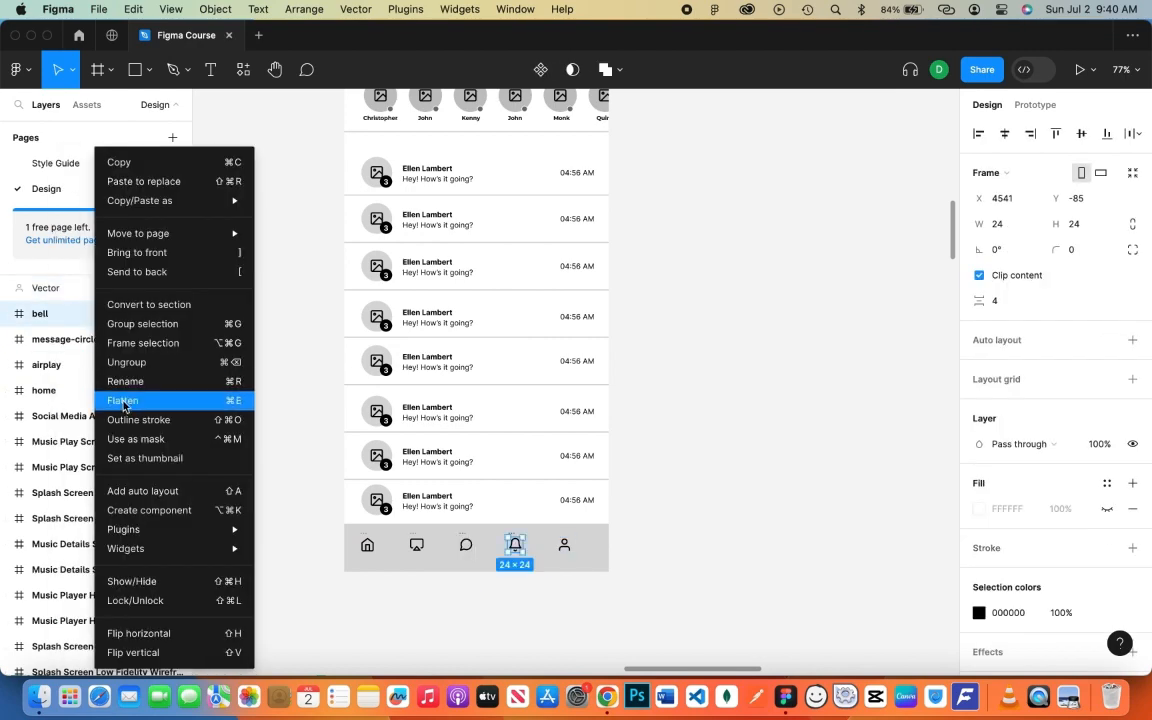
pyautogui.click(124, 400)
pyautogui.click(105, 339)
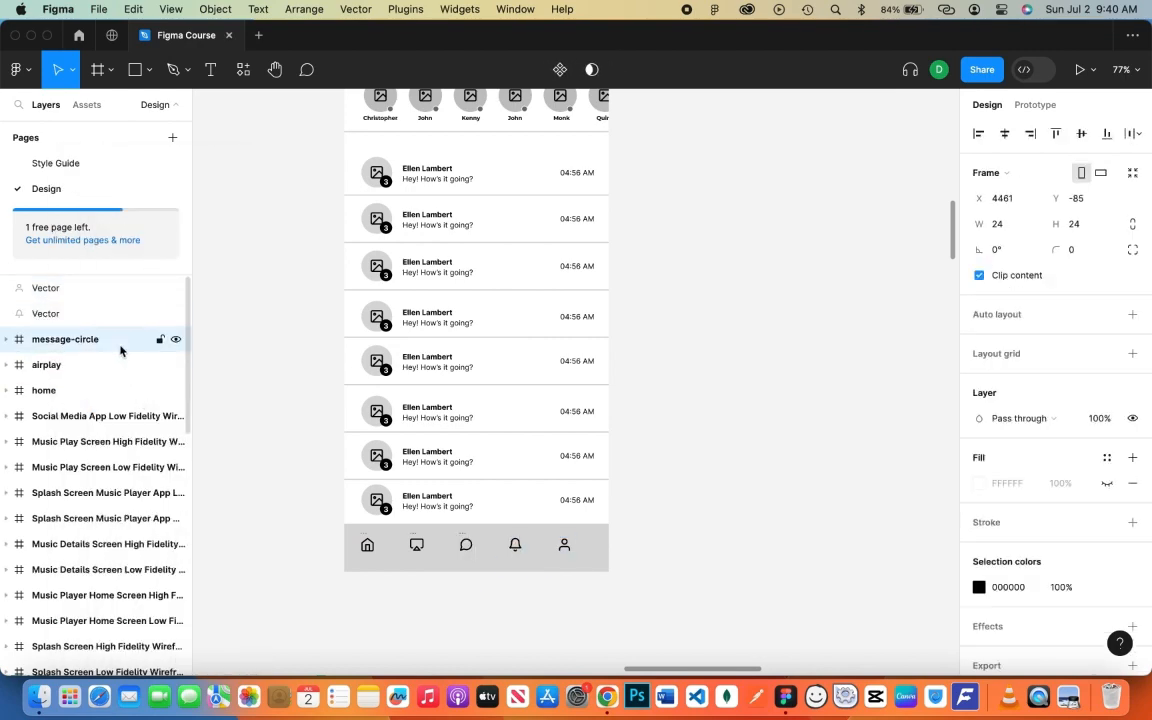
pyautogui.press('super+e')
pyautogui.click(105, 365)
pyautogui.press('super+e')
# - Select all five icon vectors and spread them evenly across the bar's width
pyautogui.click(85, 289)
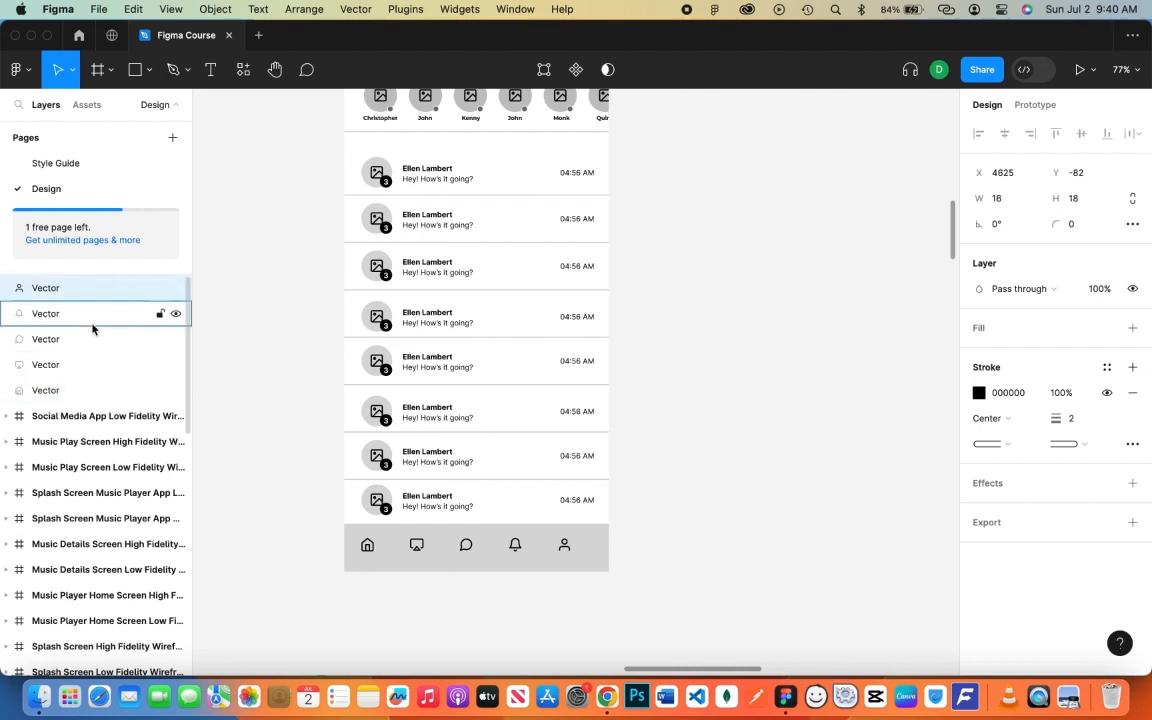
pyautogui.keyDown('shift'); pyautogui.click(110, 385); pyautogui.keyUp('shift')
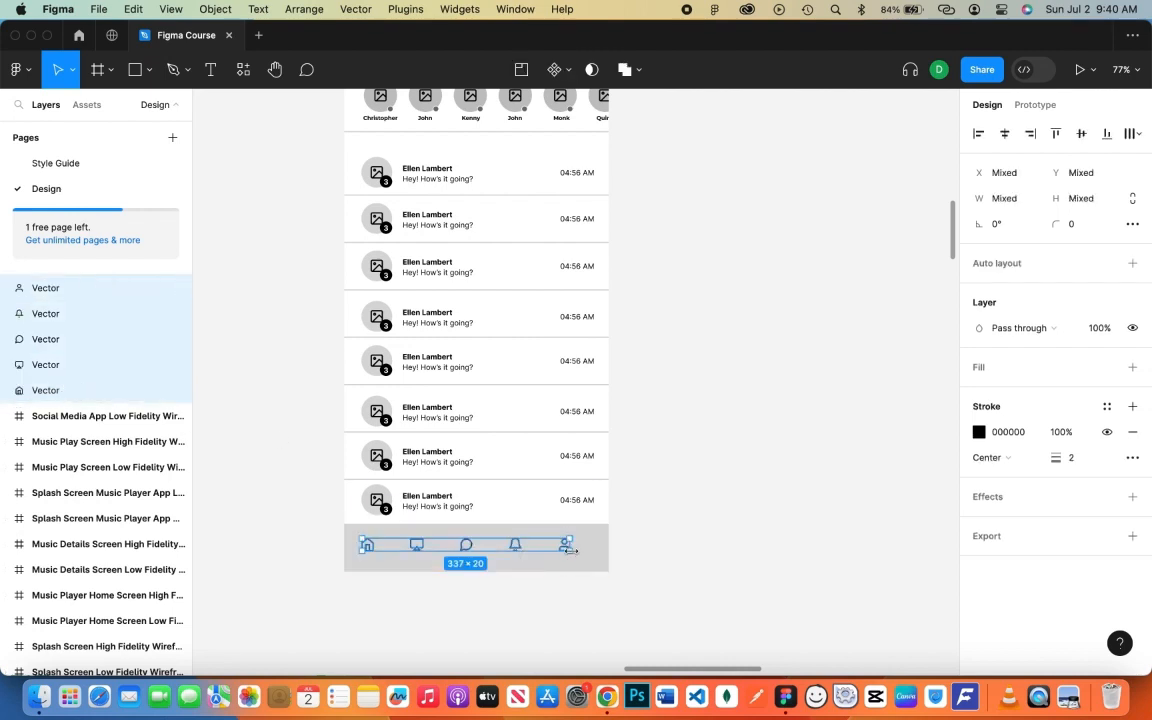
pyautogui.moveTo(568, 551); pyautogui.dragTo(560, 550)
pyautogui.click(668, 532)
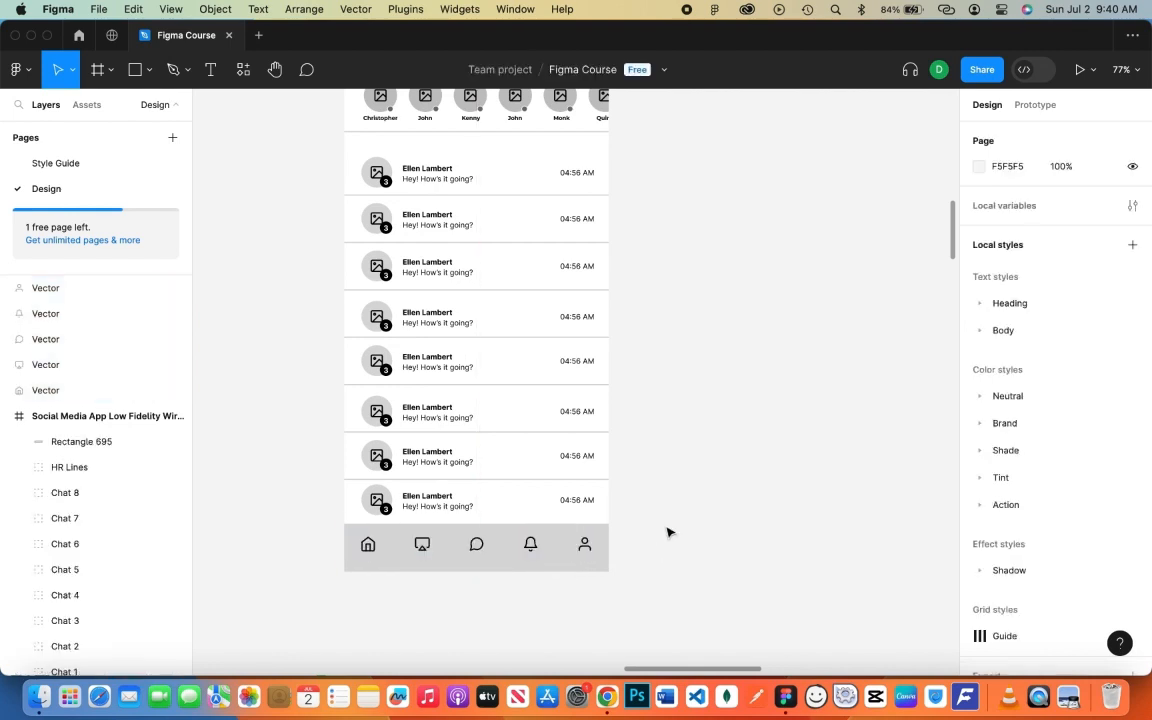
# - Add a Home label under the home icon and group them as 'Home'
pyautogui.click(62, 399)
pyautogui.press('t')
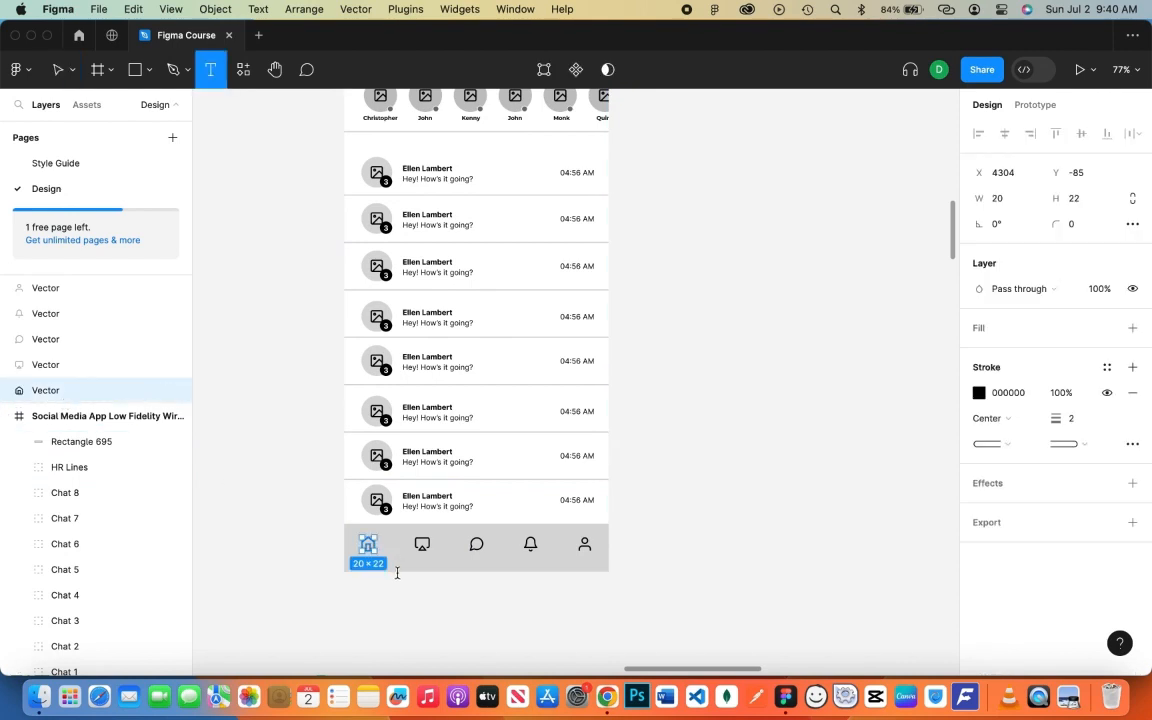
pyautogui.click(390, 570)
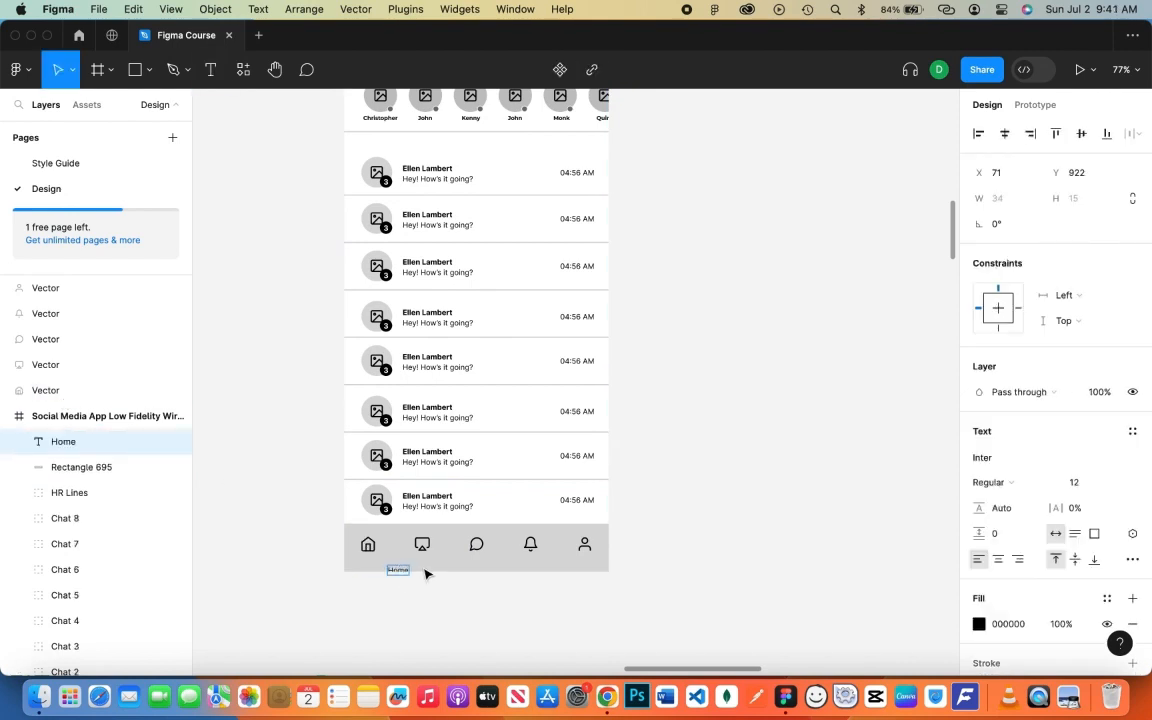
pyautogui.press('Escape')
pyautogui.moveTo(418, 574); pyautogui.dragTo(376, 556)
pyautogui.click(293, 503)
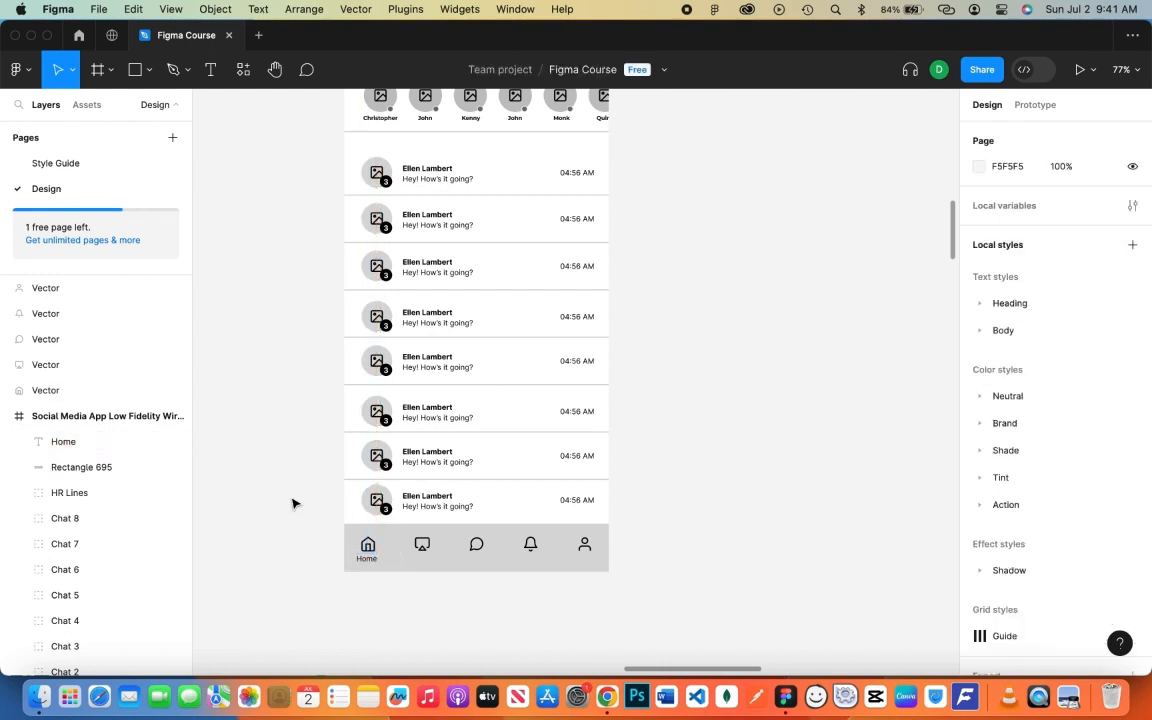
pyautogui.click(75, 390)
pyautogui.keyDown('shift'); pyautogui.click(81, 447); pyautogui.keyUp('shift')
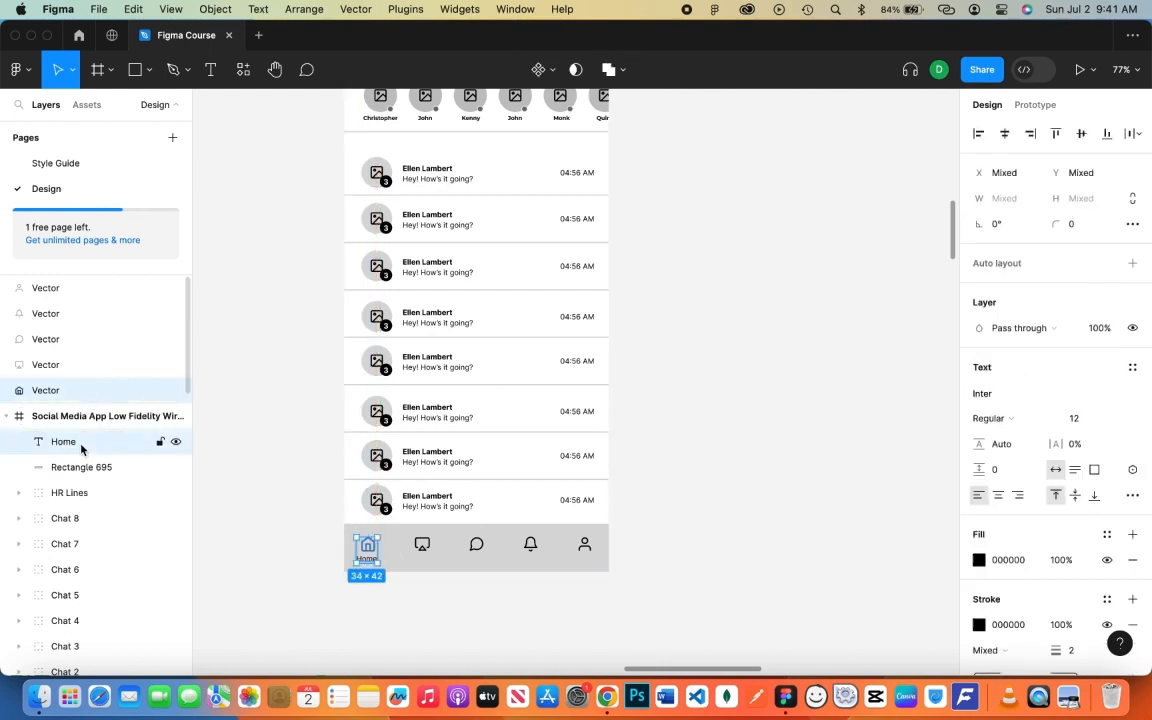
pyautogui.press('super+g')
pyautogui.moveTo(75, 390); pyautogui.dragTo(77, 420)
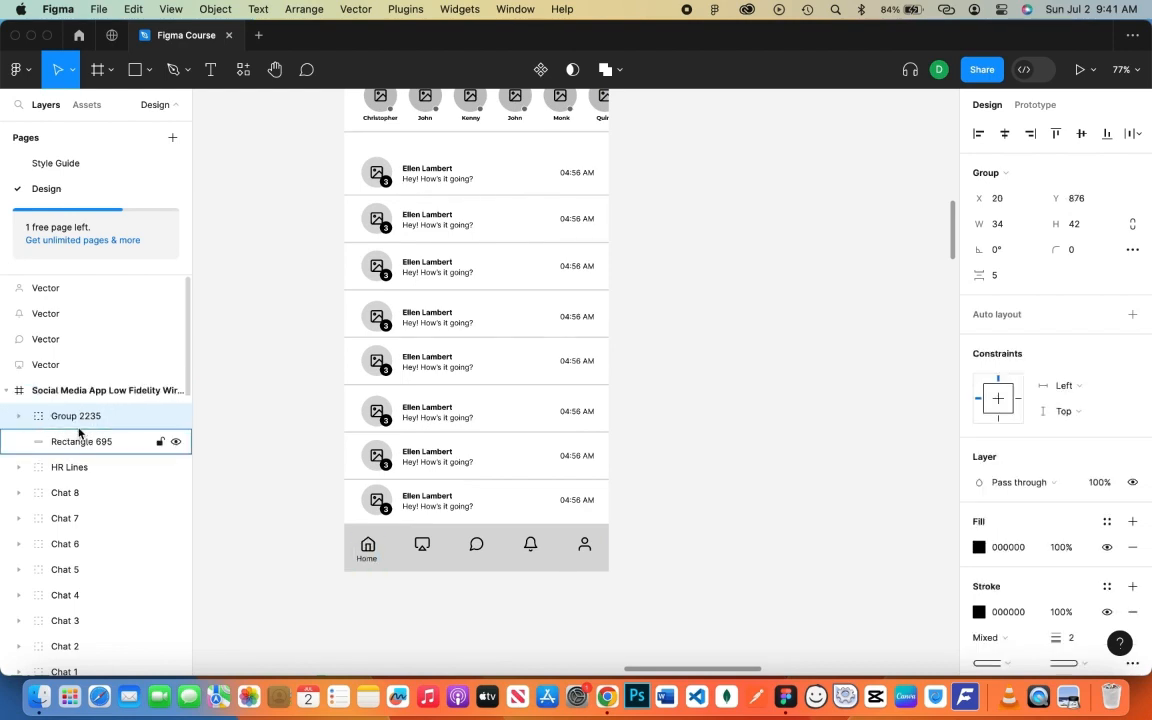
pyautogui.doubleClick(80, 416)
pyautogui.write('Home')
pyautogui.press('Return')
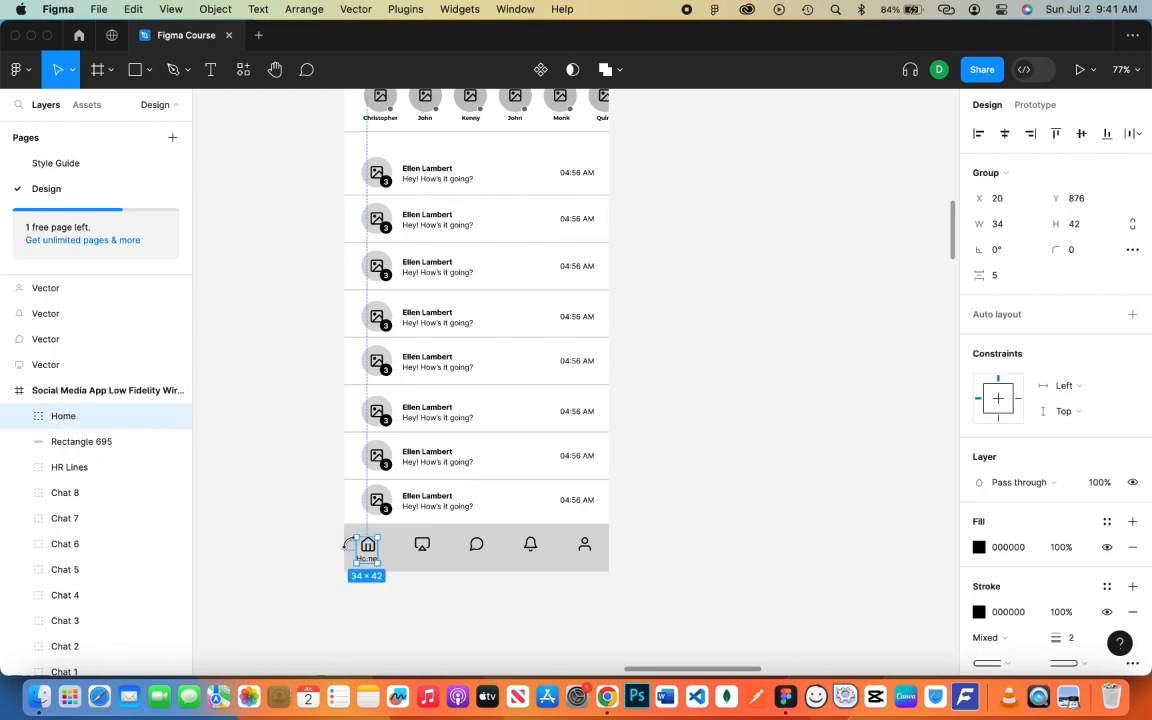
pyautogui.click(287, 512)
# - Add a Streams label under the second icon and group them as 'Streams'
pyautogui.click(60, 364)
pyautogui.press('t')
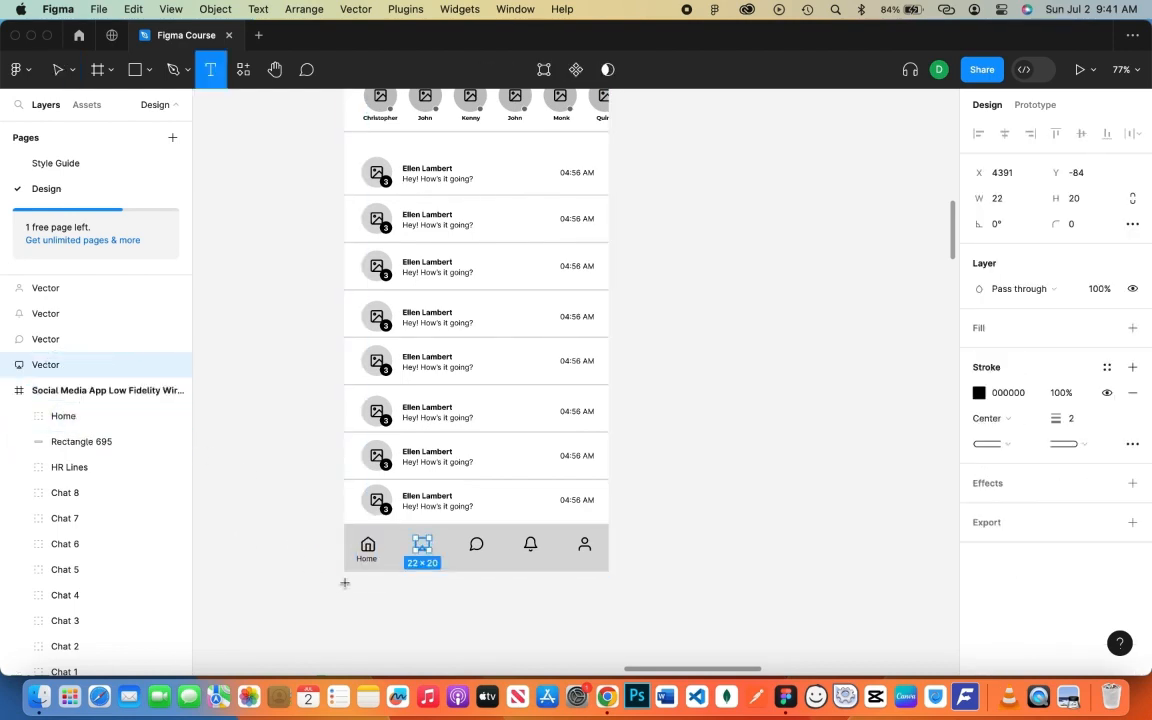
pyautogui.click(391, 559)
pyautogui.write('Streams')
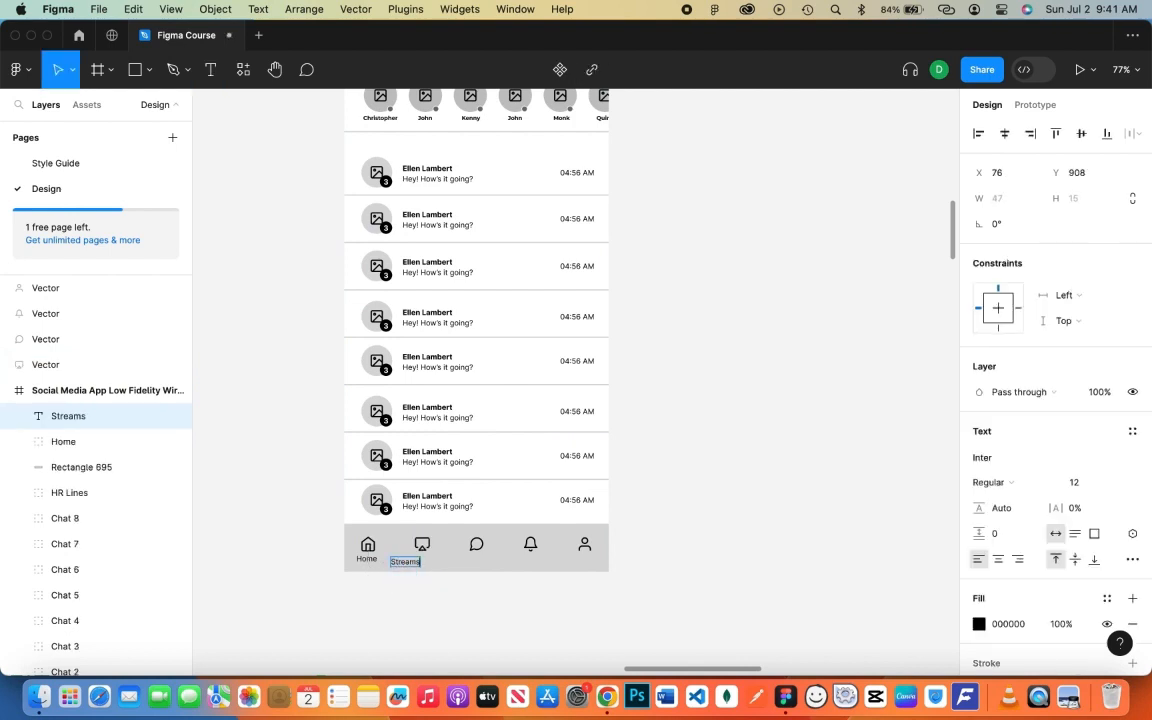
pyautogui.press('Escape')
pyautogui.click(437, 581)
pyautogui.moveTo(419, 560); pyautogui.dragTo(430, 558)
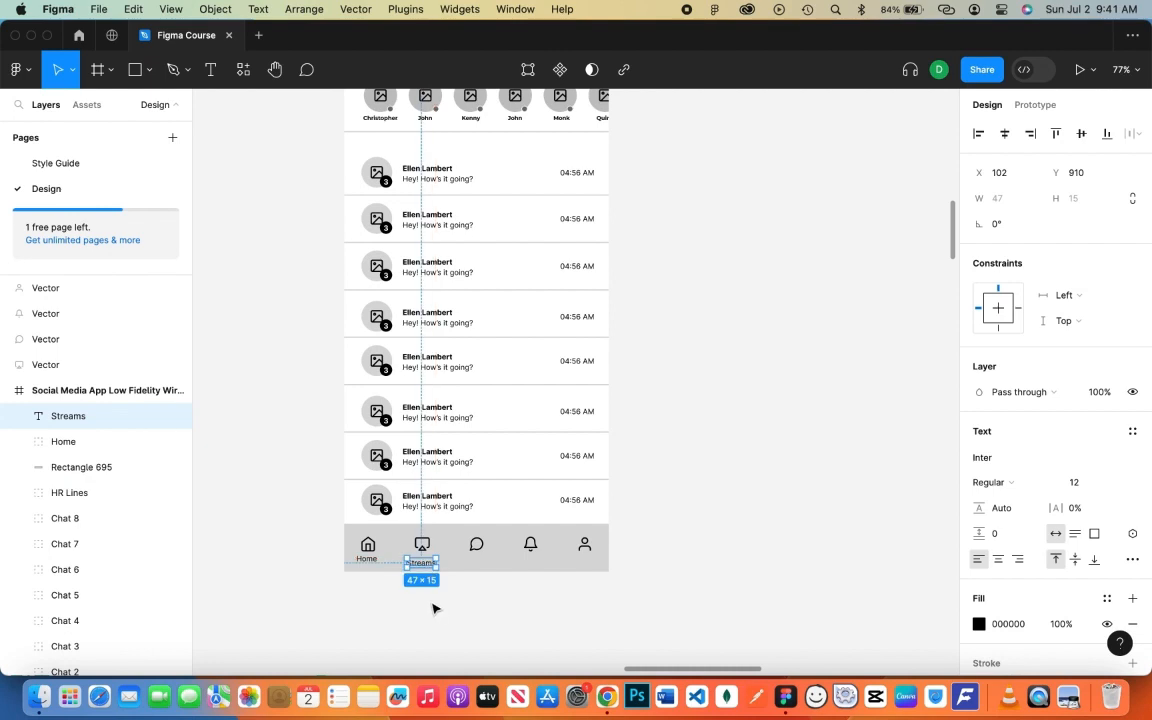
pyautogui.press('Down')
pyautogui.press('Down')
pyautogui.press('Down')
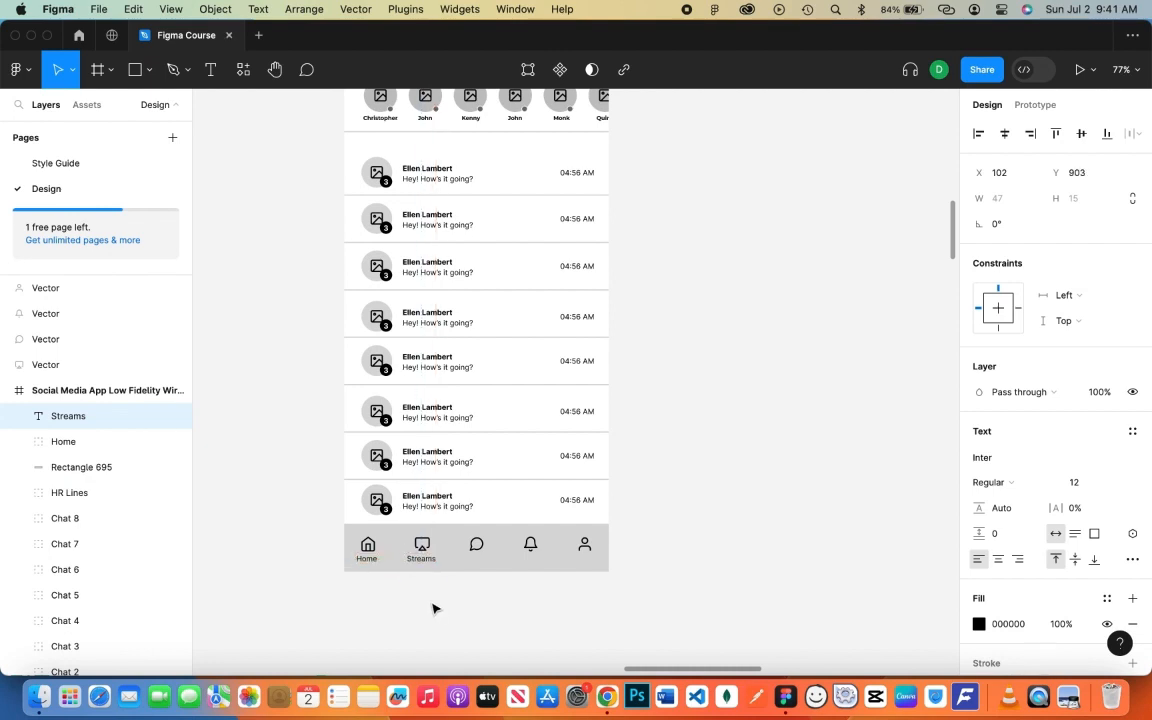
pyautogui.keyDown('shift'); pyautogui.click(84, 370); pyautogui.keyUp('shift')
pyautogui.press('super+g')
pyautogui.doubleClick(72, 365)
pyautogui.write('Stream')
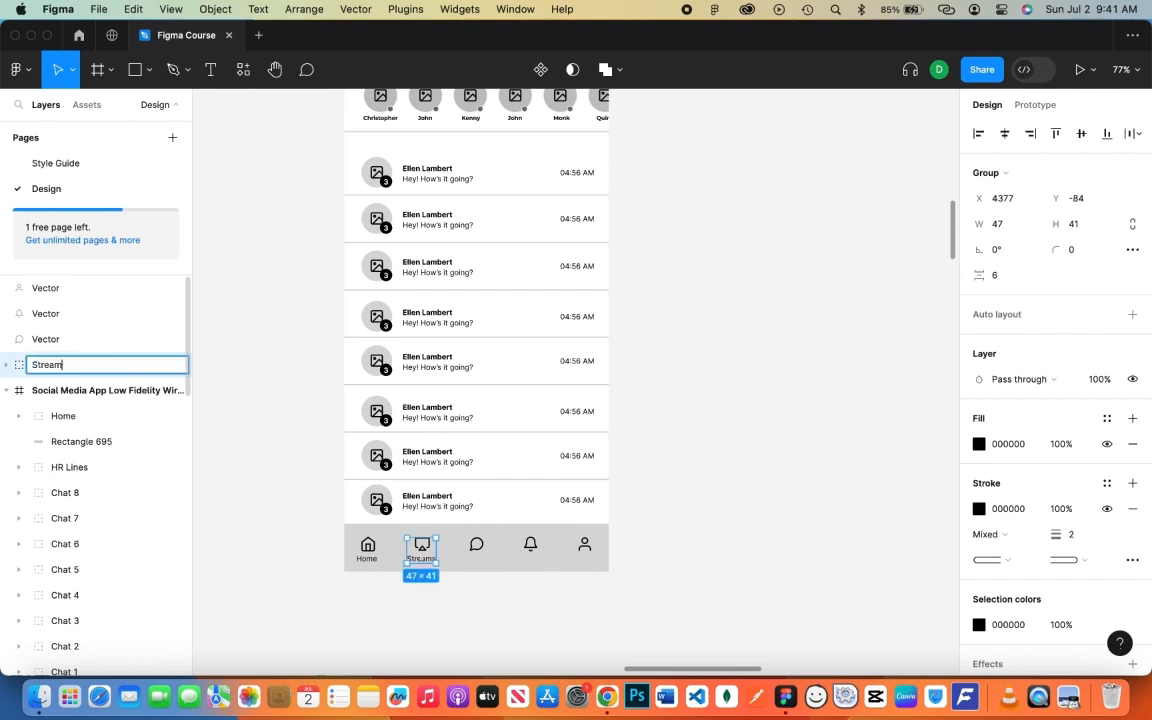
pyautogui.write('s')
pyautogui.press('Return')
pyautogui.moveTo(60, 363); pyautogui.dragTo(72, 395)
# - Add a Messages label under the chat icon and group them as 'Messages'
pyautogui.click(80, 340)
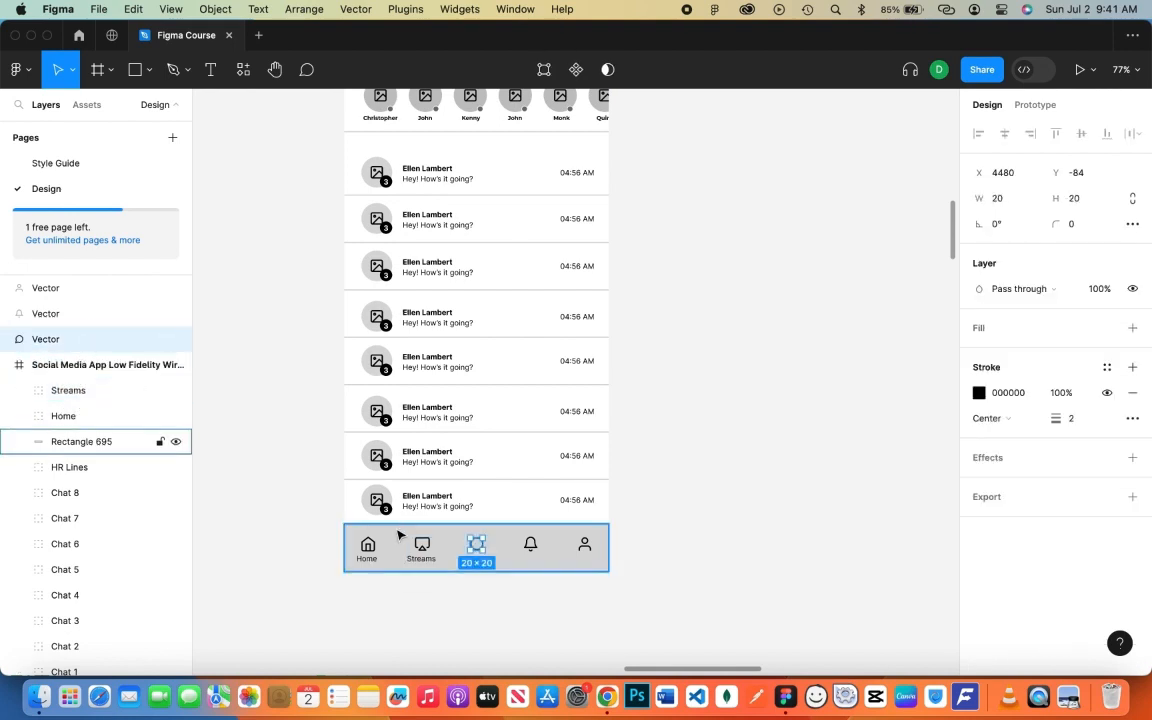
pyautogui.press('t')
pyautogui.click(470, 576)
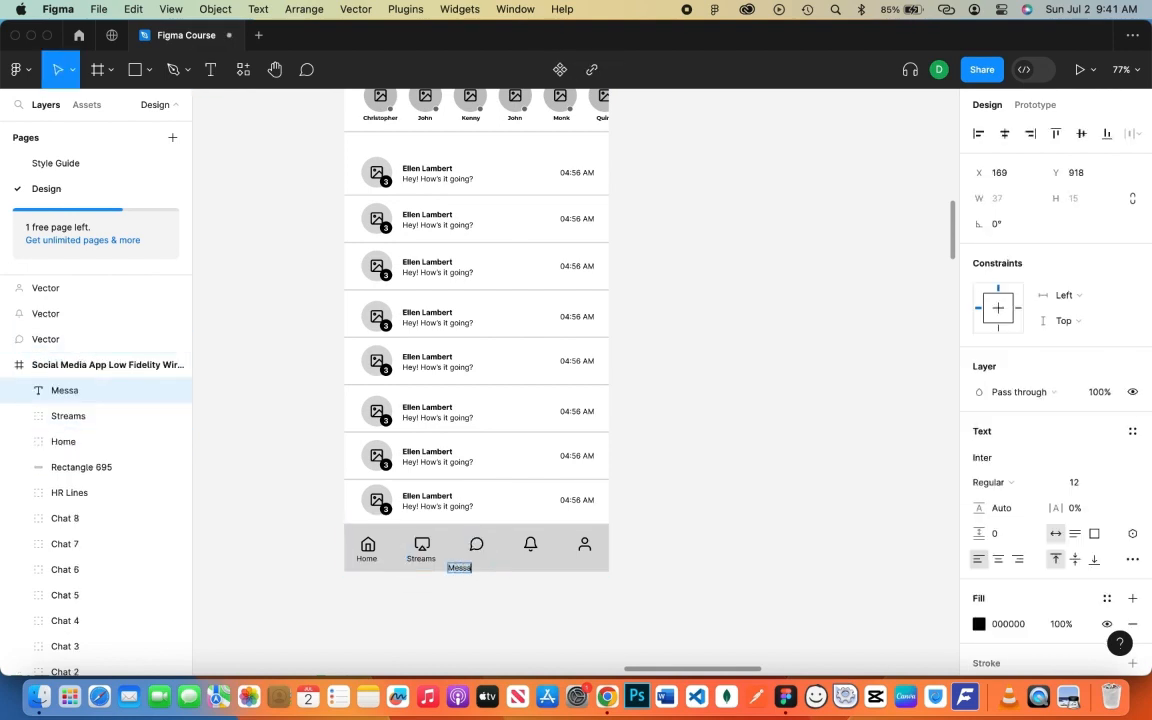
pyautogui.moveTo(470, 574); pyautogui.dragTo(481, 565)
pyautogui.keyDown('shift'); pyautogui.click(103, 339); pyautogui.keyUp('shift')
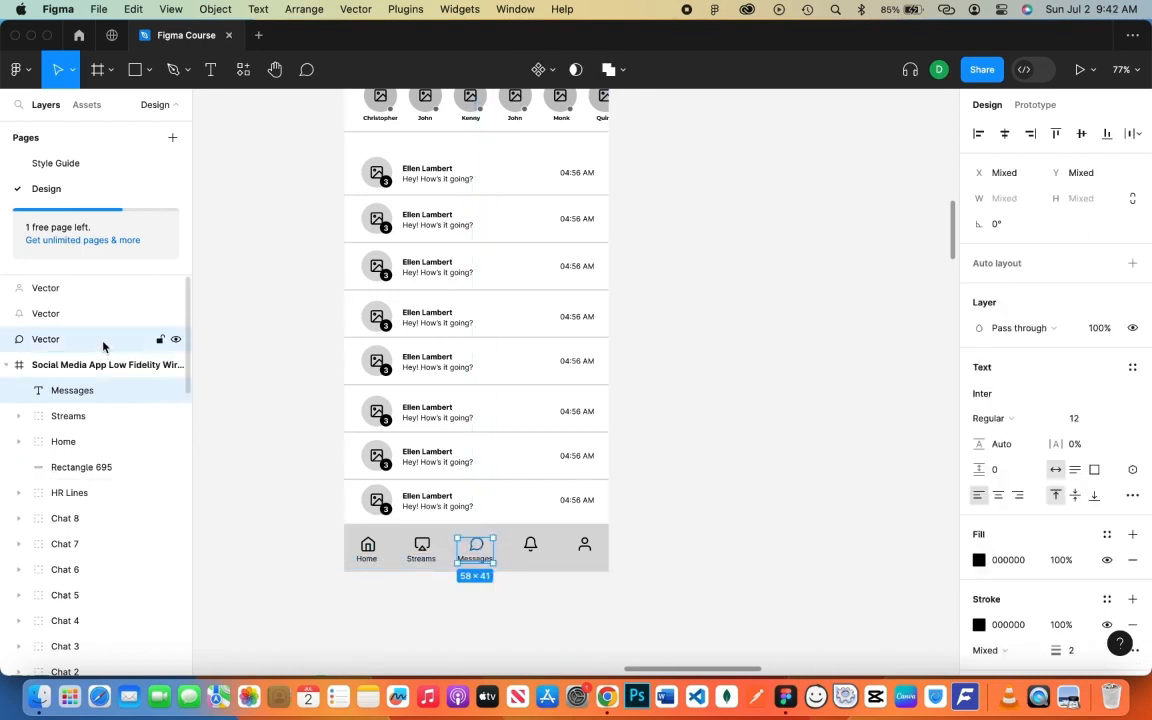
pyautogui.press('super+g')
pyautogui.doubleClick(103, 345)
pyautogui.write('Mess')
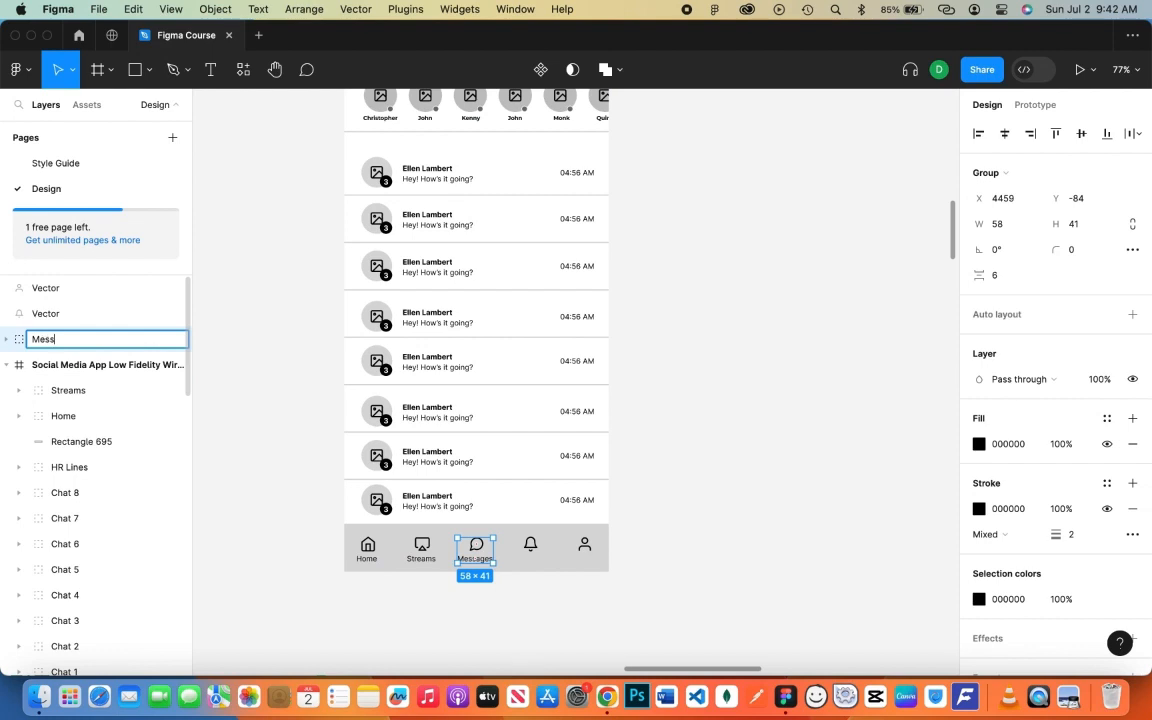
pyautogui.write('ages')
pyautogui.press('Return')
pyautogui.moveTo(41, 340); pyautogui.dragTo(15, 380)
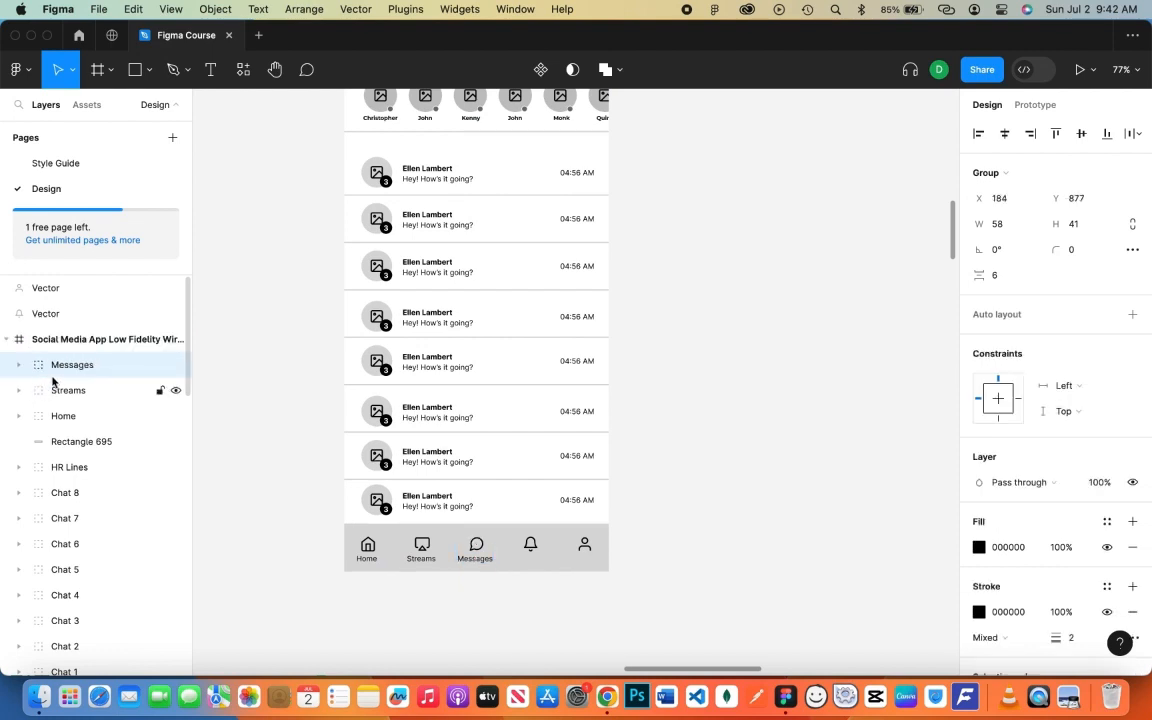
pyautogui.click(560, 591)
# - Add a Notifications label under the bell icon and group them as 'Notifications'
pyautogui.press('t')
pyautogui.click(530, 557)
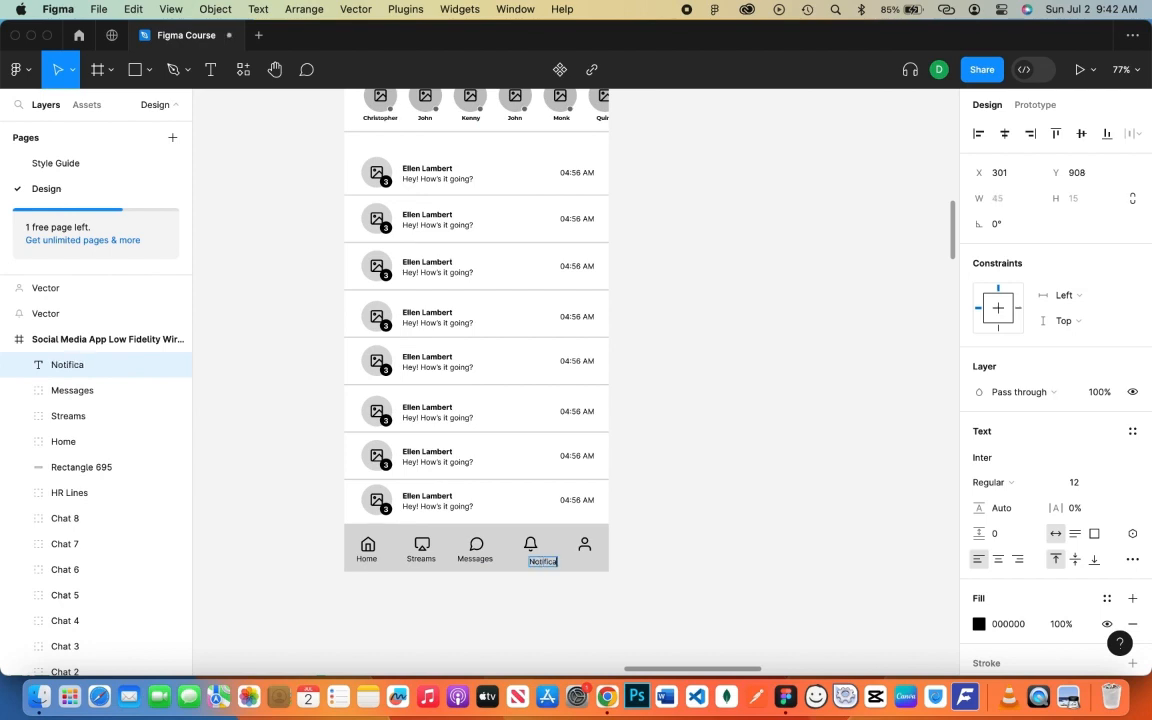
pyautogui.write('Notifications')
pyautogui.press('Escape')
pyautogui.moveTo(545, 564); pyautogui.dragTo(536, 564)
pyautogui.click(527, 578)
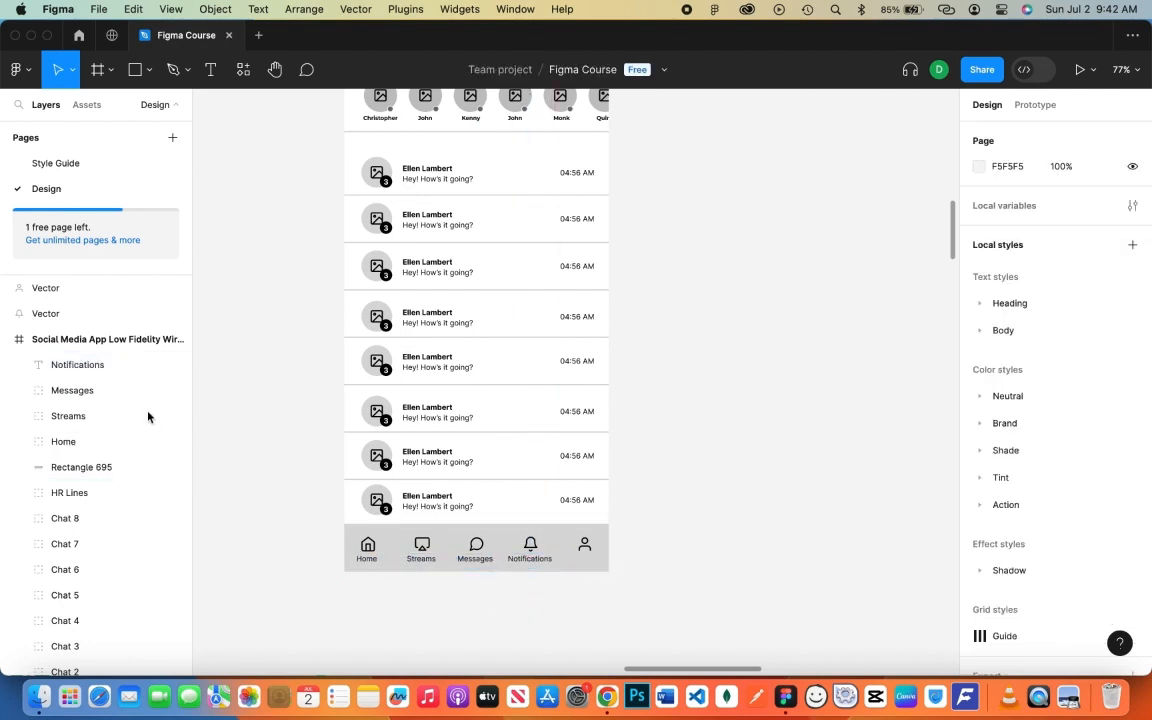
pyautogui.click(77, 364)
pyautogui.keyDown('shift'); pyautogui.click(74, 316); pyautogui.keyUp('shift')
pyautogui.press('super+g')
pyautogui.moveTo(75, 321)
pyautogui.mouseDown()
pyautogui.moveTo(72, 350)
pyautogui.moveTo(75, 337)
pyautogui.mouseUp()
pyautogui.doubleClick(75, 339)
pyautogui.write('Notifi')
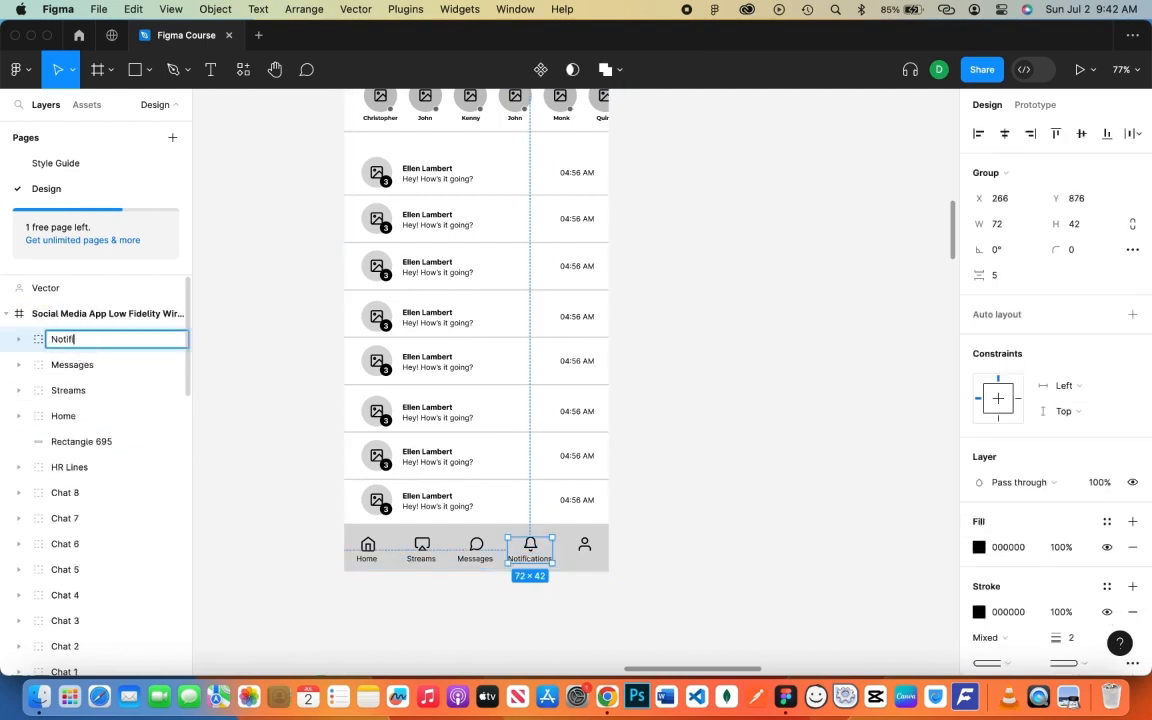
pyautogui.write('cations')
pyautogui.press('Return')
# - Add a Profile label under the profile icon and group them as 'Profile'
pyautogui.click(242, 465)
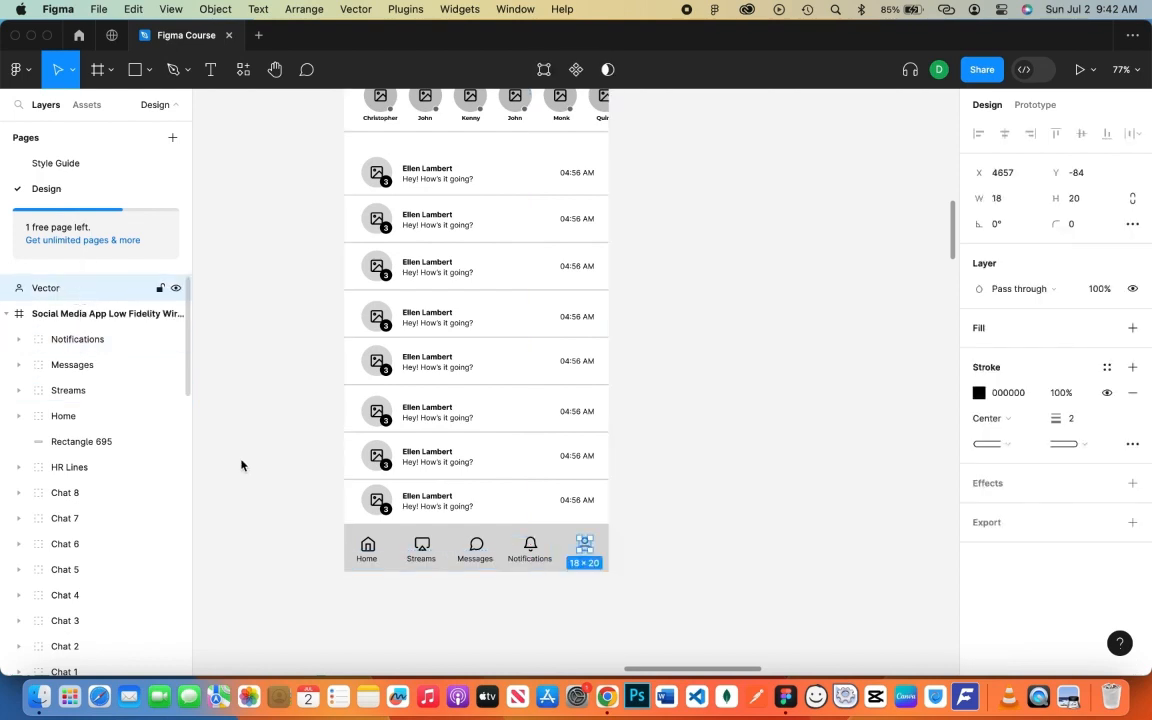
pyautogui.press('Escape')
pyautogui.press('t')
pyautogui.click(598, 594)
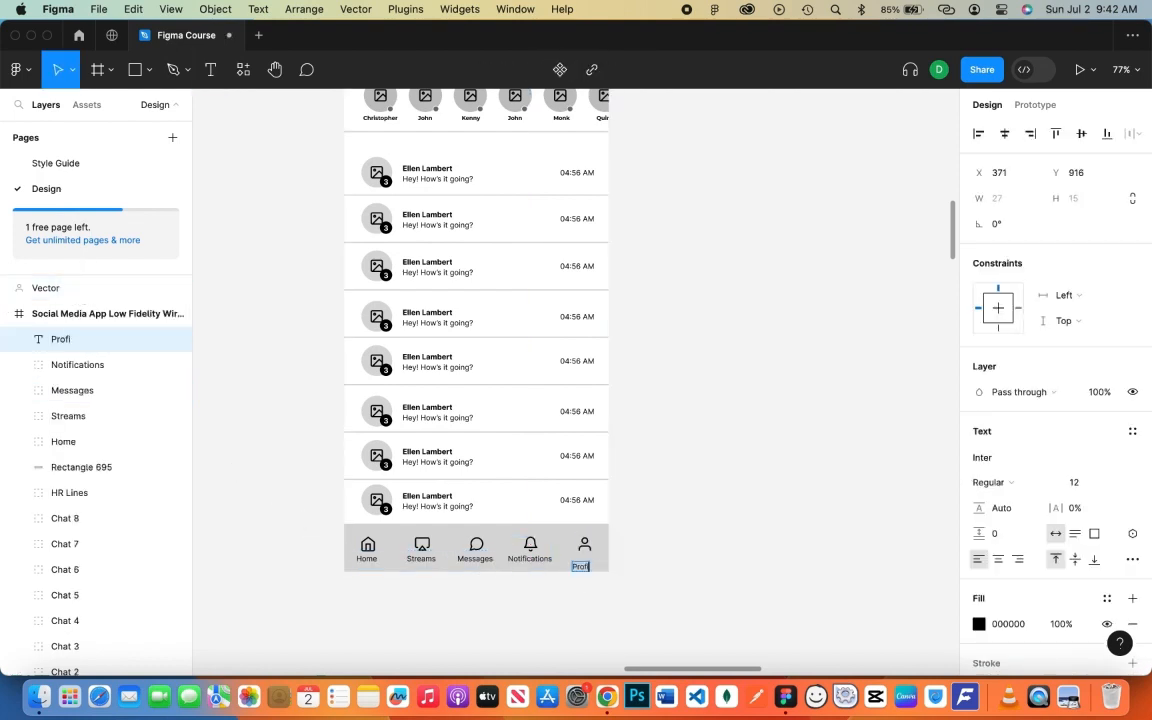
pyautogui.moveTo(586, 563); pyautogui.dragTo(592, 566)
pyautogui.click(724, 521)
pyautogui.click(97, 290)
pyautogui.keyDown('super'); pyautogui.click(98, 342); pyautogui.keyUp('super')
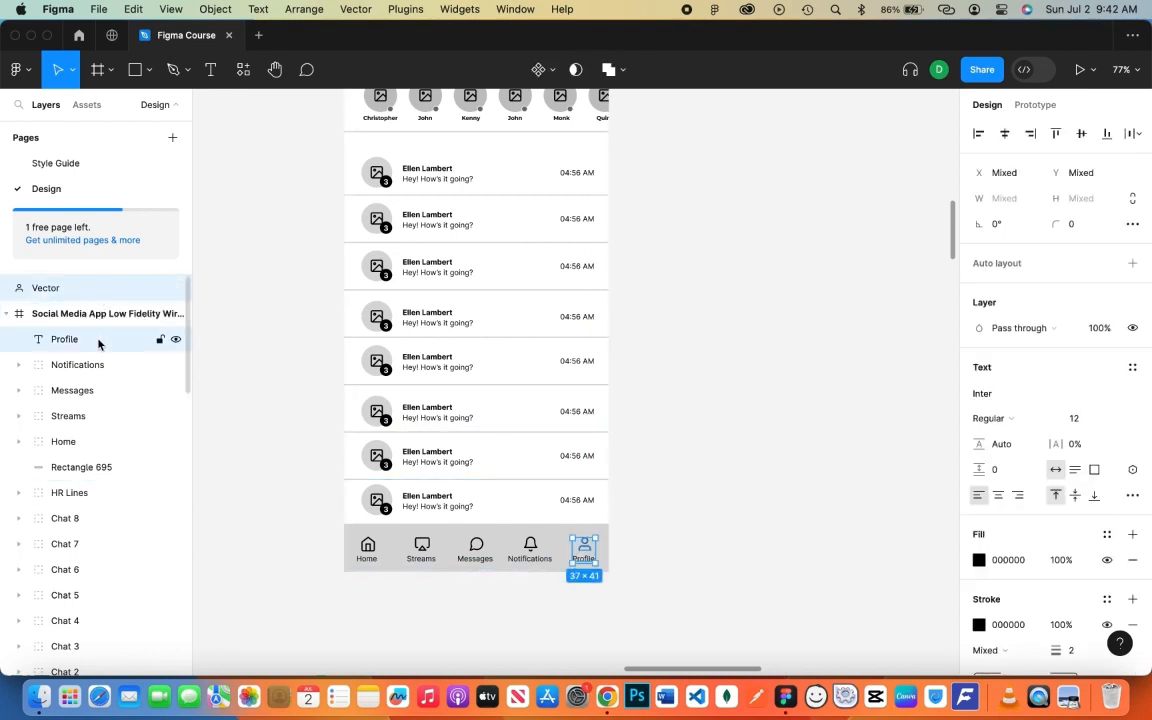
pyautogui.press('super+g')
pyautogui.doubleClick(67, 288)
pyautogui.write('Profile')
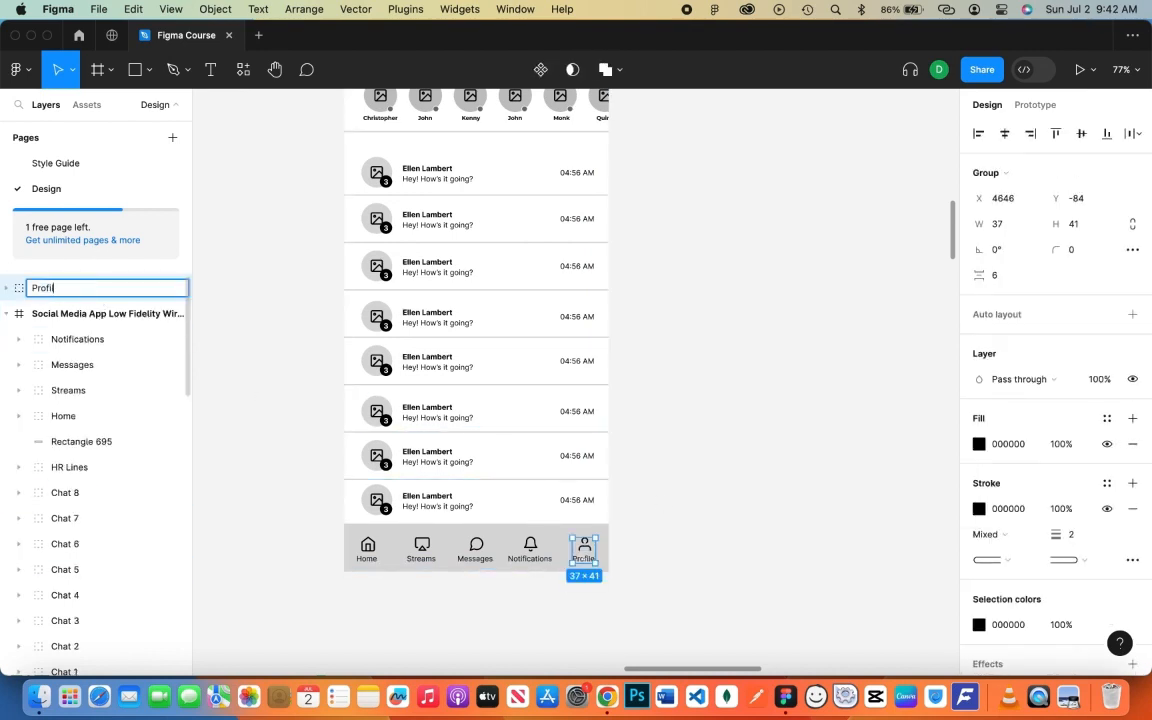
pyautogui.press('Return')
pyautogui.moveTo(70, 294); pyautogui.dragTo(93, 321)
pyautogui.press('super+z')
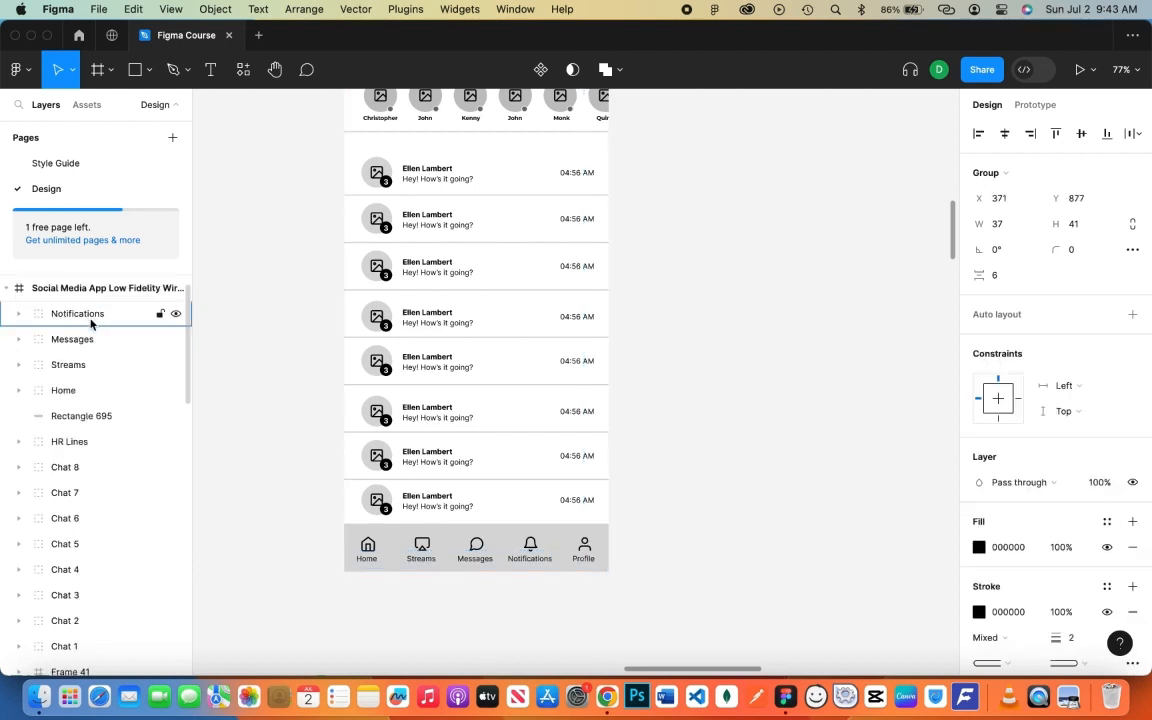
# - Combine the five tab groups into a 'Menu bar' group and nudge it into position
pyautogui.scroll(-3, 92, 420)
pyautogui.scroll(3, 89, 424)
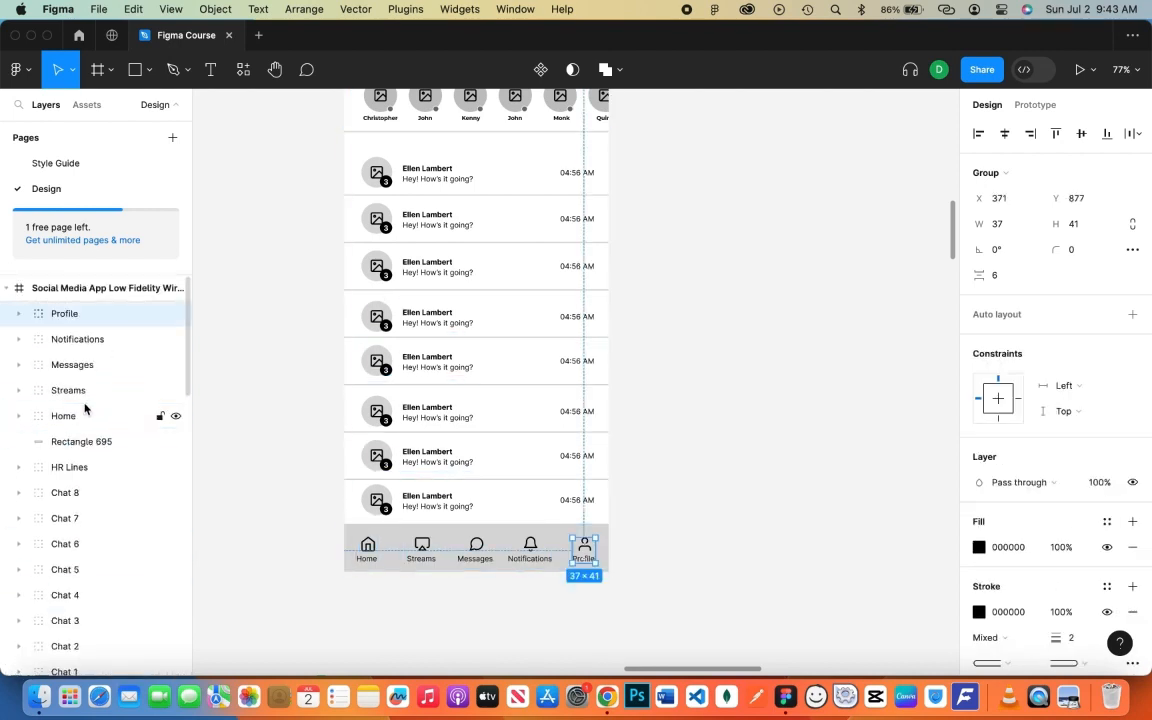
pyautogui.keyDown('shift'); pyautogui.click(89, 416); pyautogui.keyUp('shift')
pyautogui.press('super+g')
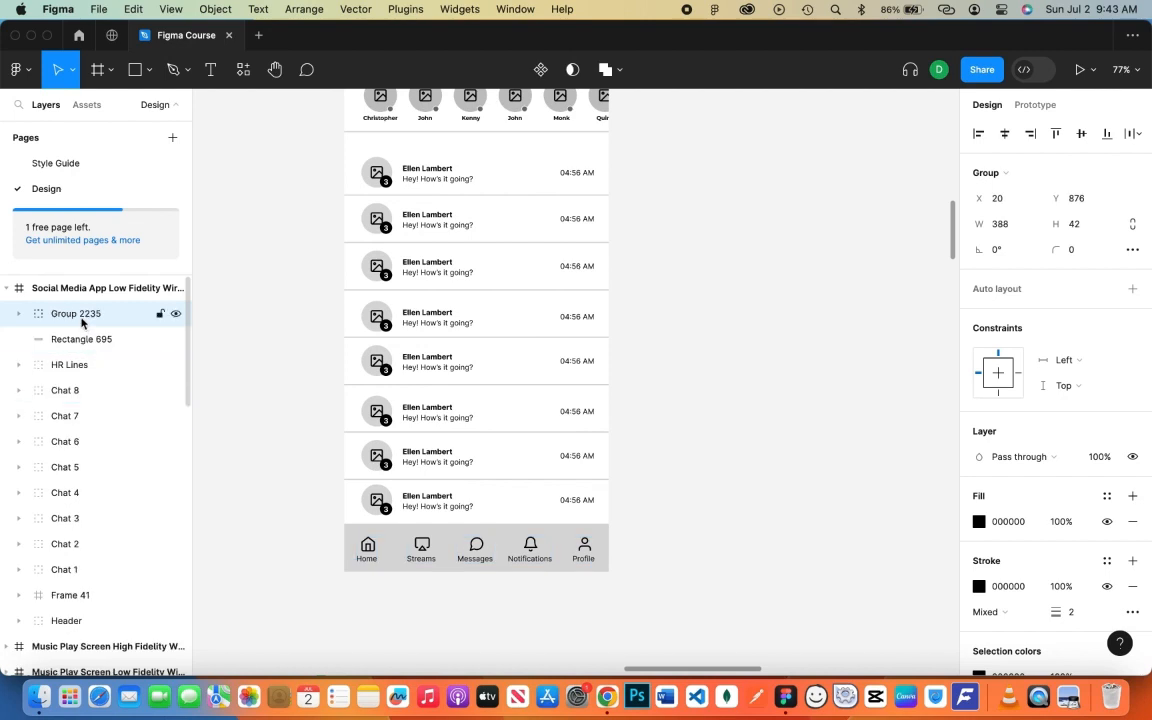
pyautogui.doubleClick(85, 314)
pyautogui.write('Menu bar')
pyautogui.press('Return')
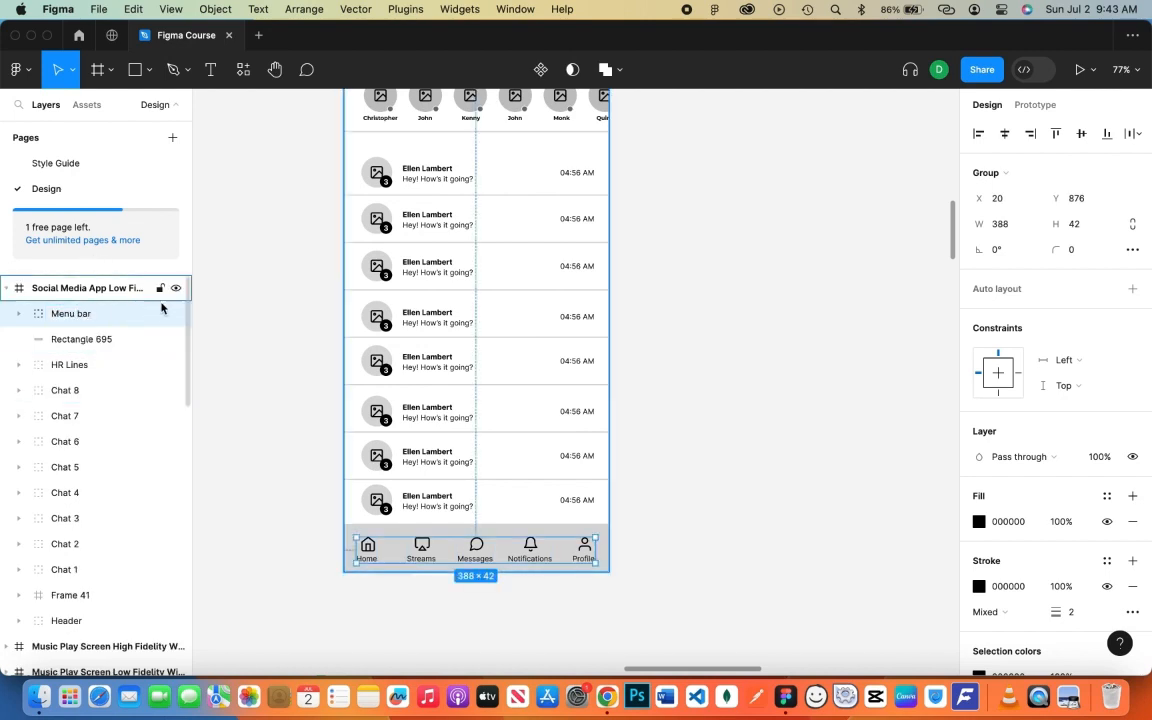
pyautogui.moveTo(417, 557); pyautogui.dragTo(432, 558)
pyautogui.click(706, 523)
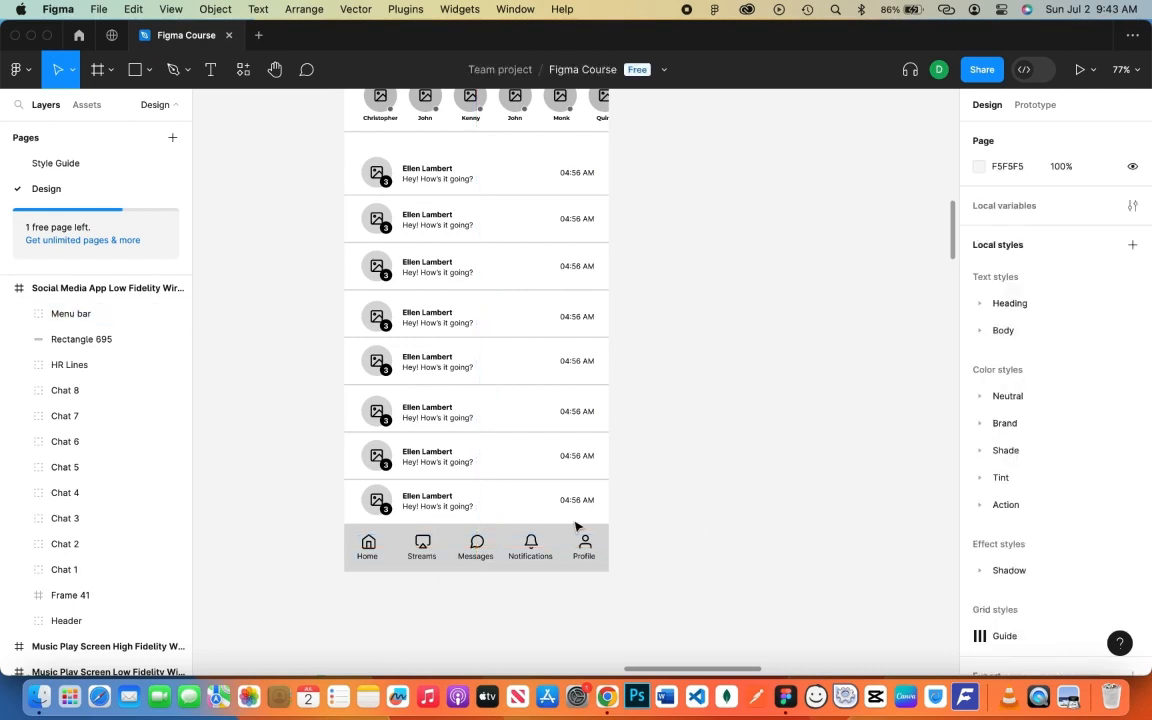
pyautogui.scroll(-5, 575, 527)
# - Add an iPhone 14 Pro Max (430×932) frame beside the Messages wireframe, named 'Video Call Screen - Live Stream'
pyautogui.hscroll(1, 630, 445)
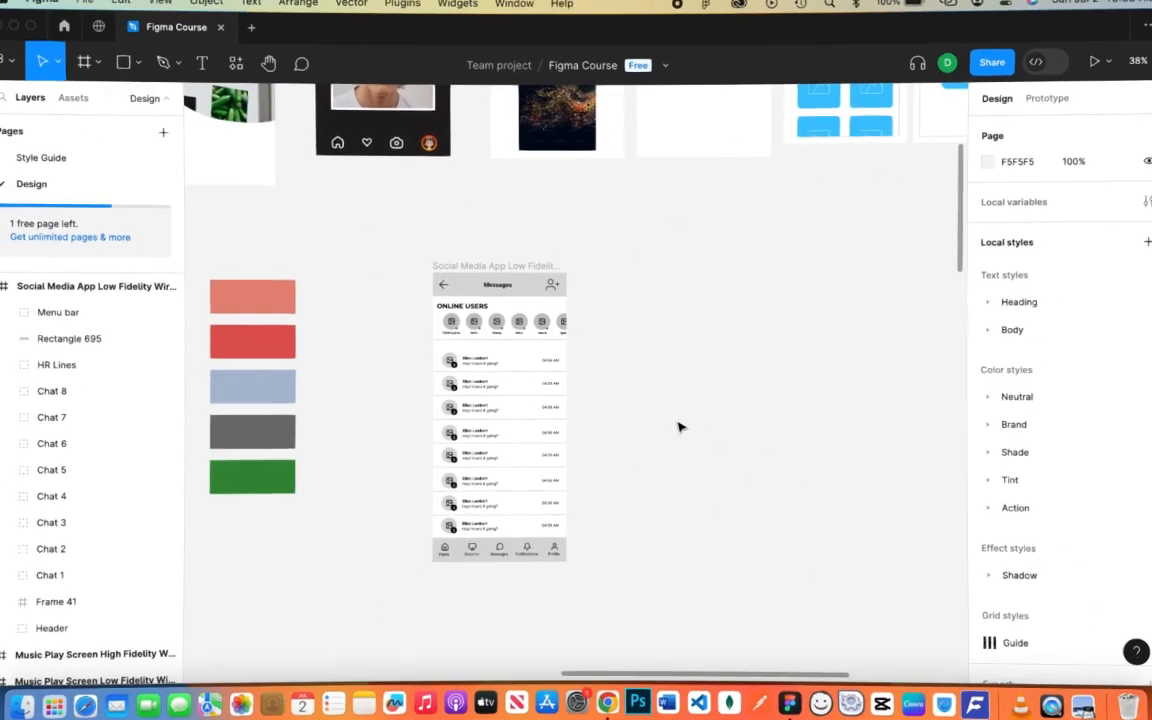
pyautogui.click(89, 62)
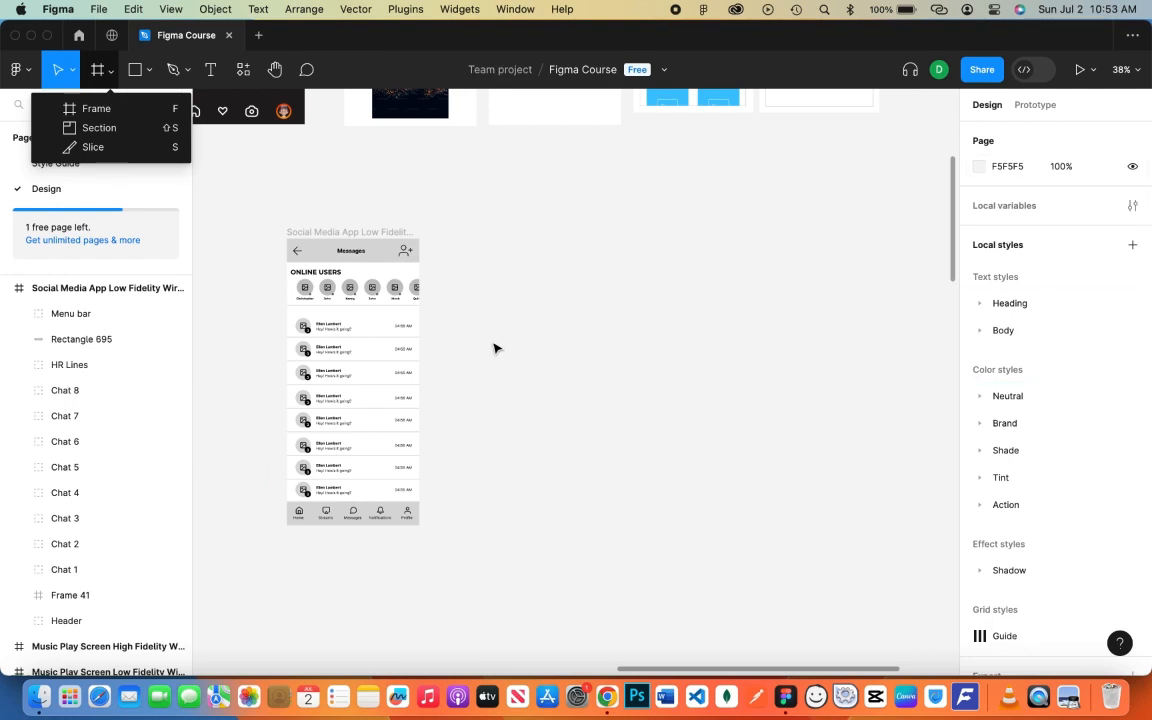
pyautogui.press('f')
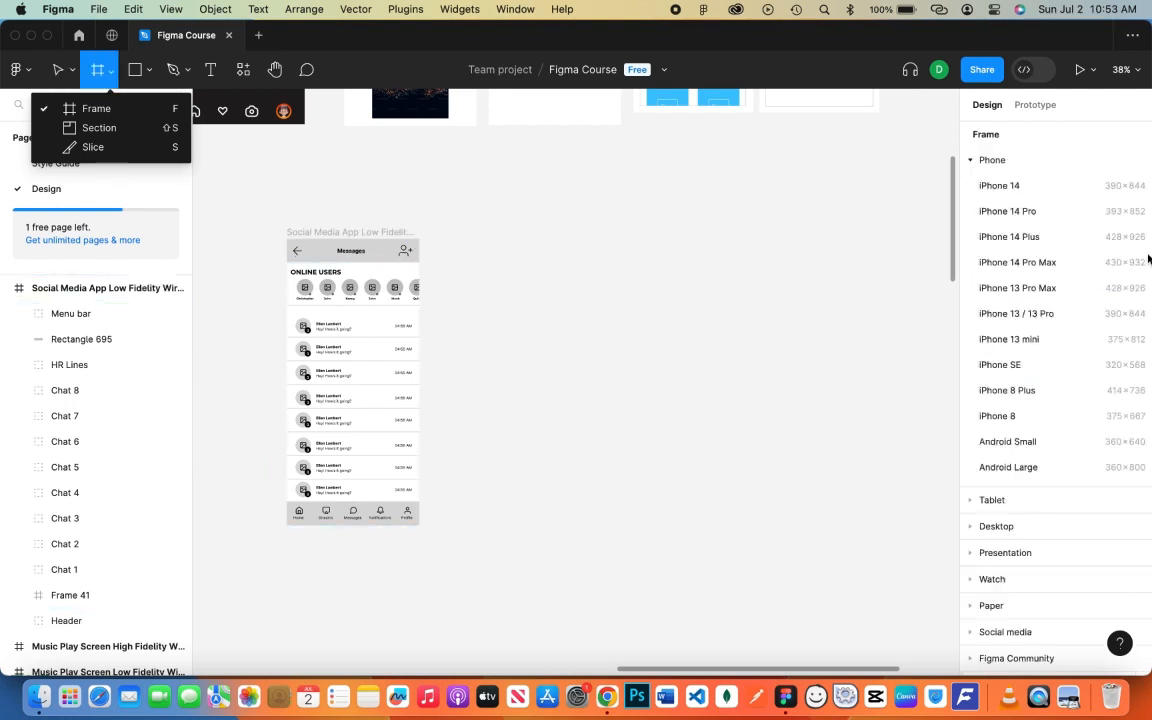
pyautogui.click(1080, 262)
pyautogui.moveTo(568, 445); pyautogui.dragTo(510, 452)
pyautogui.doubleClick(490, 232)
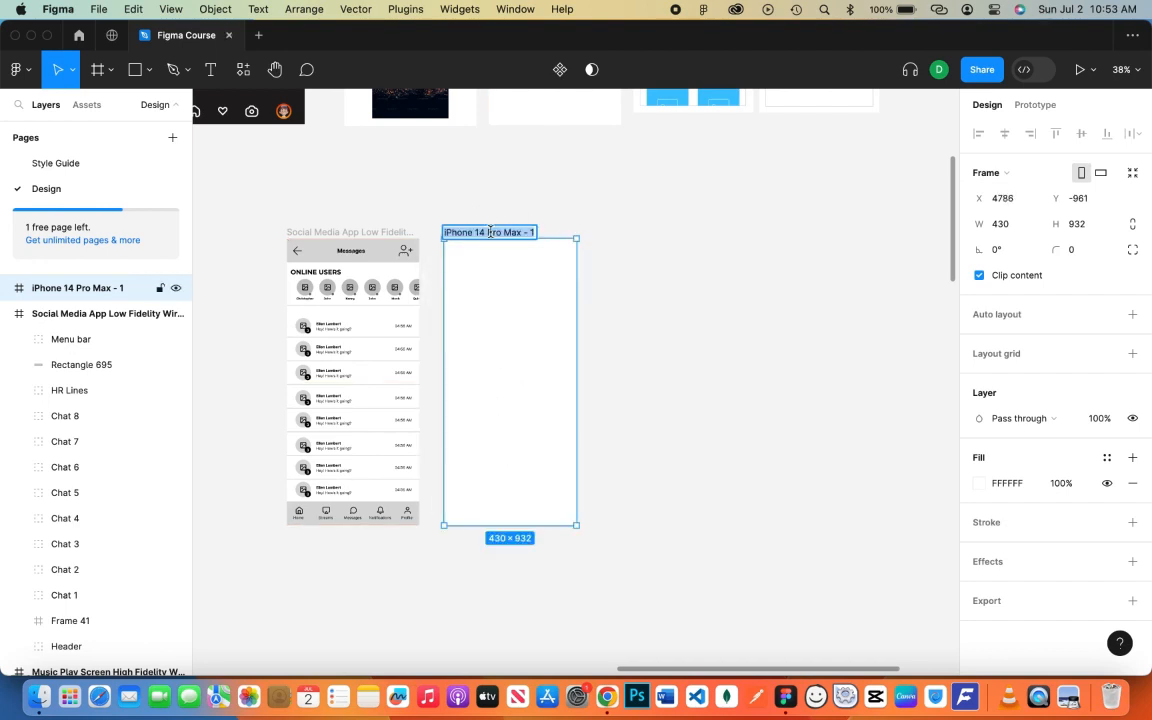
pyautogui.write('Video Call Screen - Live Stream')
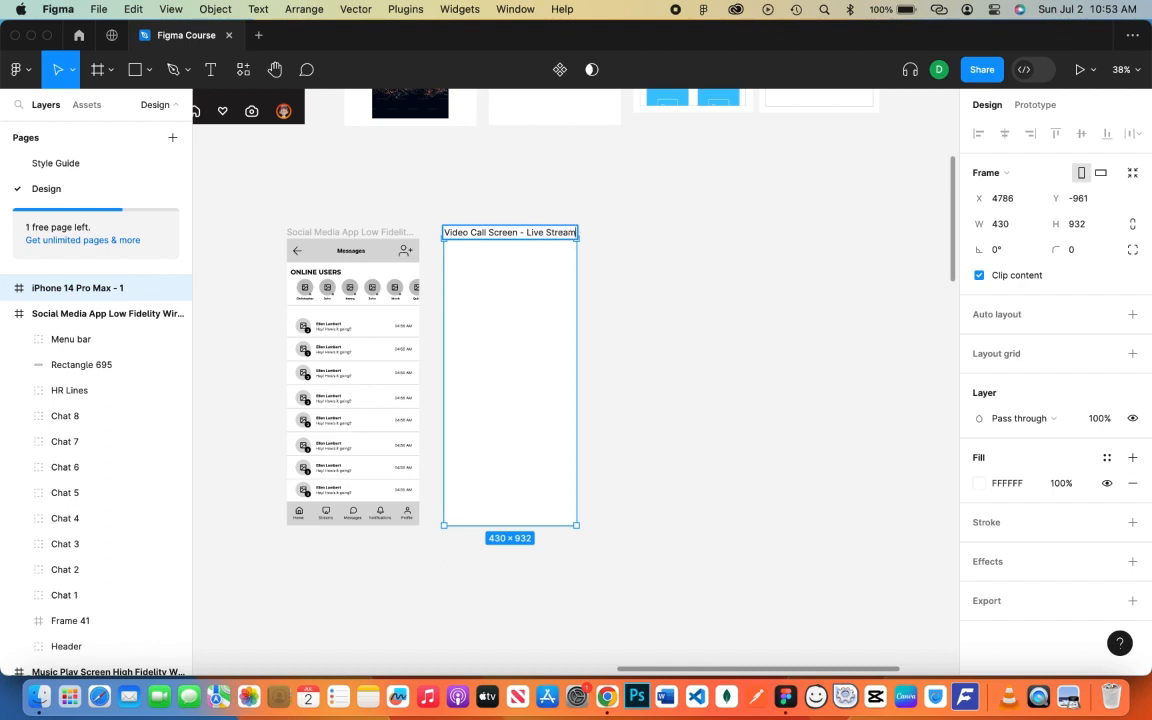
pyautogui.press('Return')
pyautogui.click(622, 478)
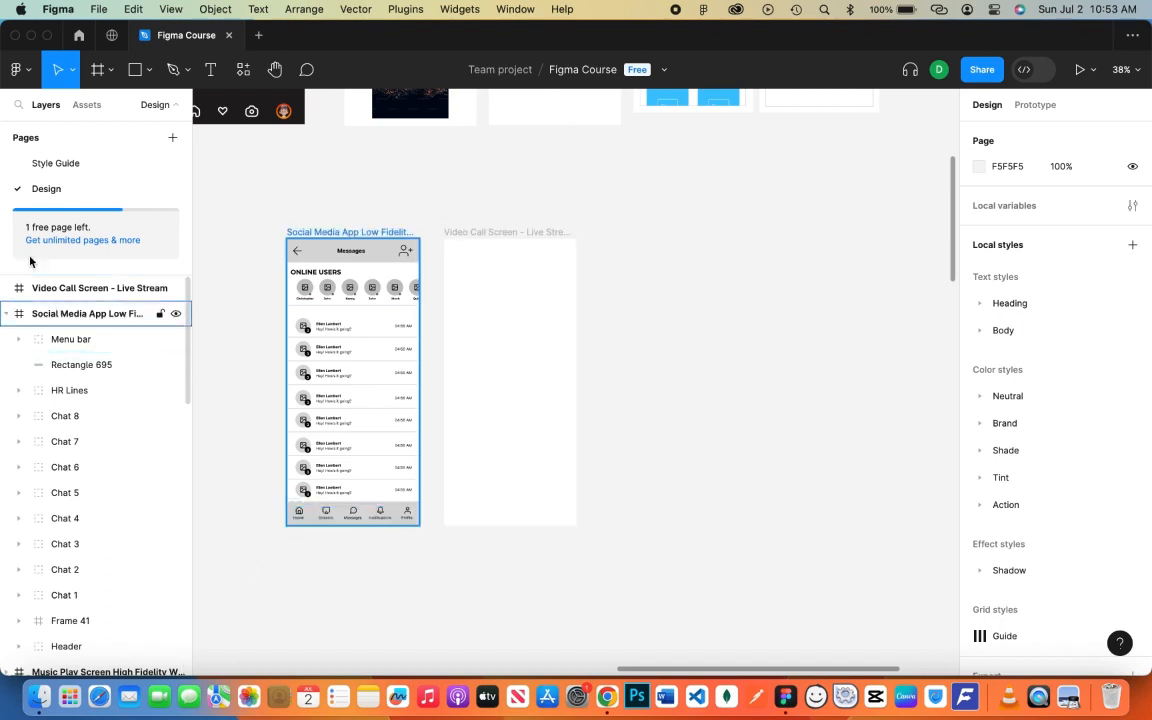
# - Draw a rectangle across the frame's bottom with a corner radius of 30
pyautogui.press('r')
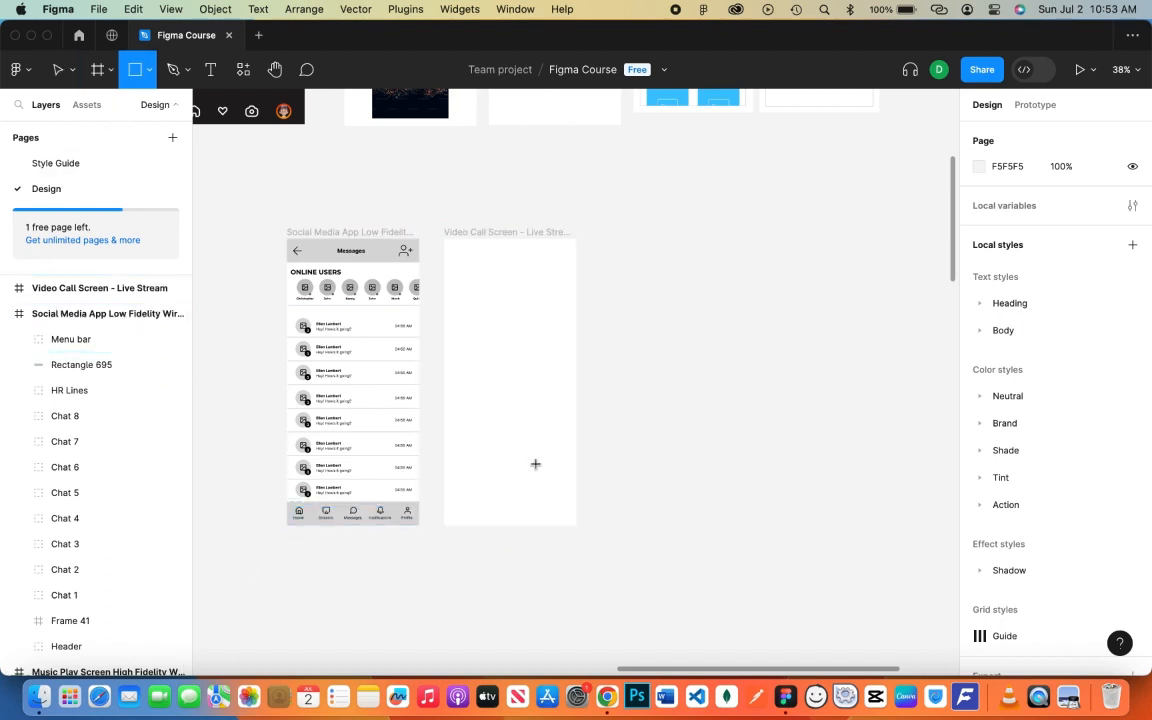
pyautogui.click(455, 462)
pyautogui.moveTo(579, 481); pyautogui.dragTo(520, 555)
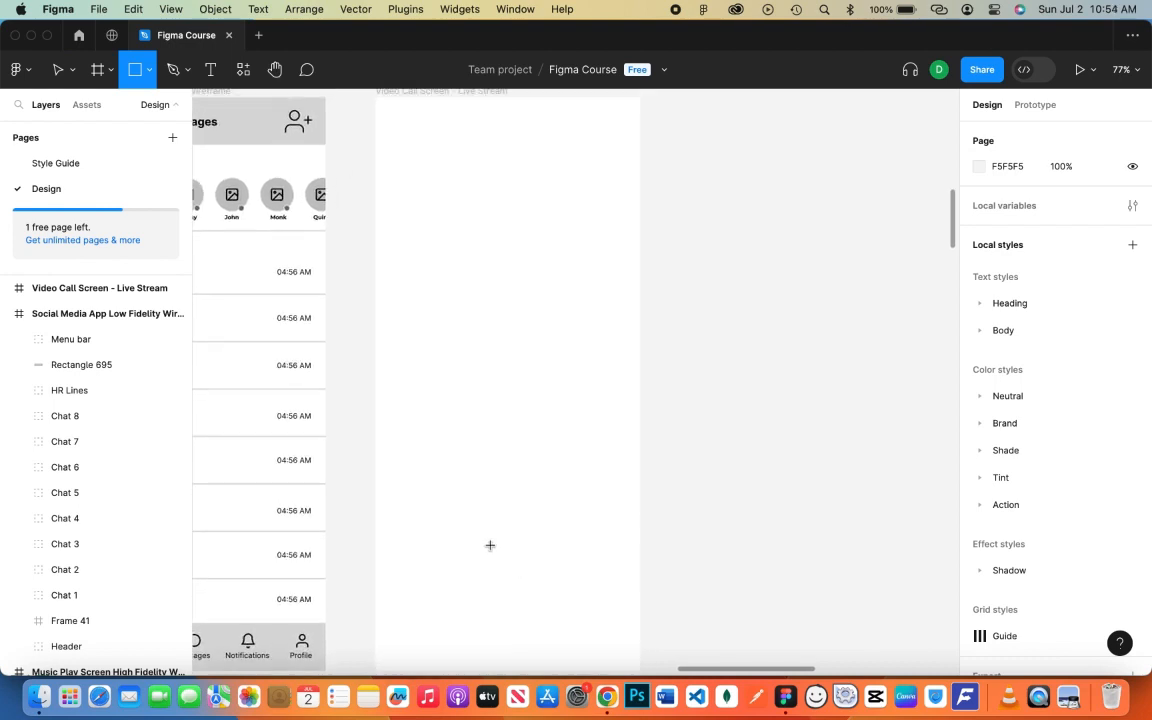
pyautogui.moveTo(375, 543); pyautogui.dragTo(640, 626)
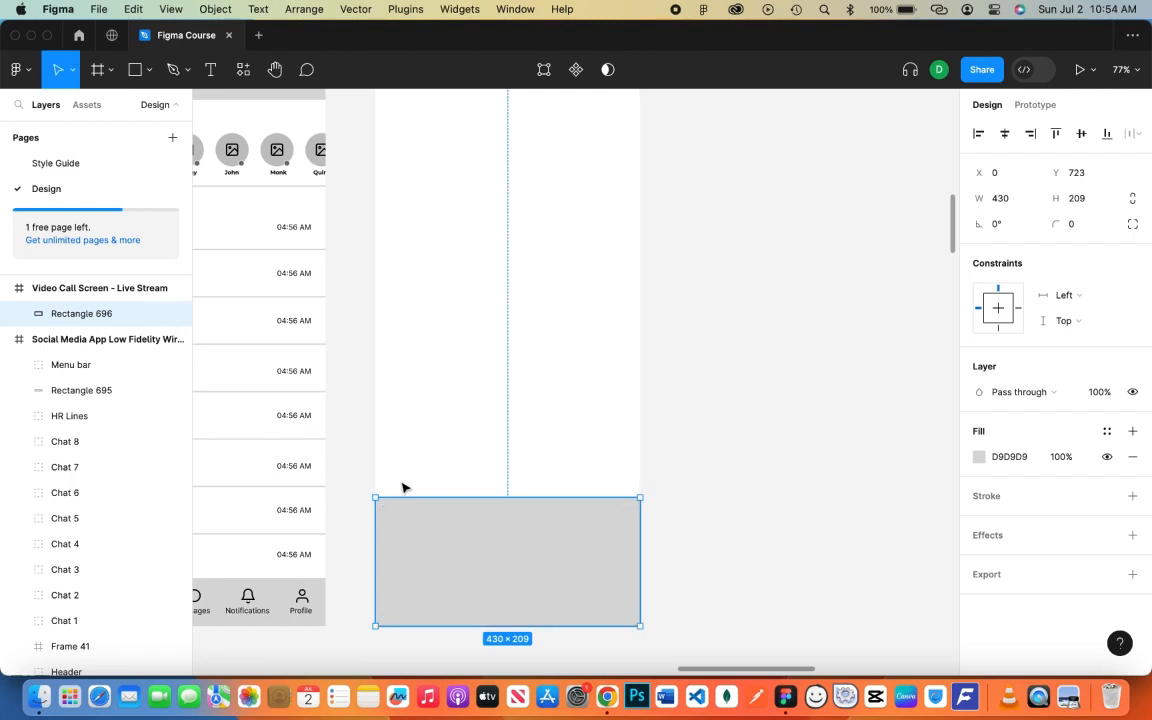
pyautogui.click(1090, 229)
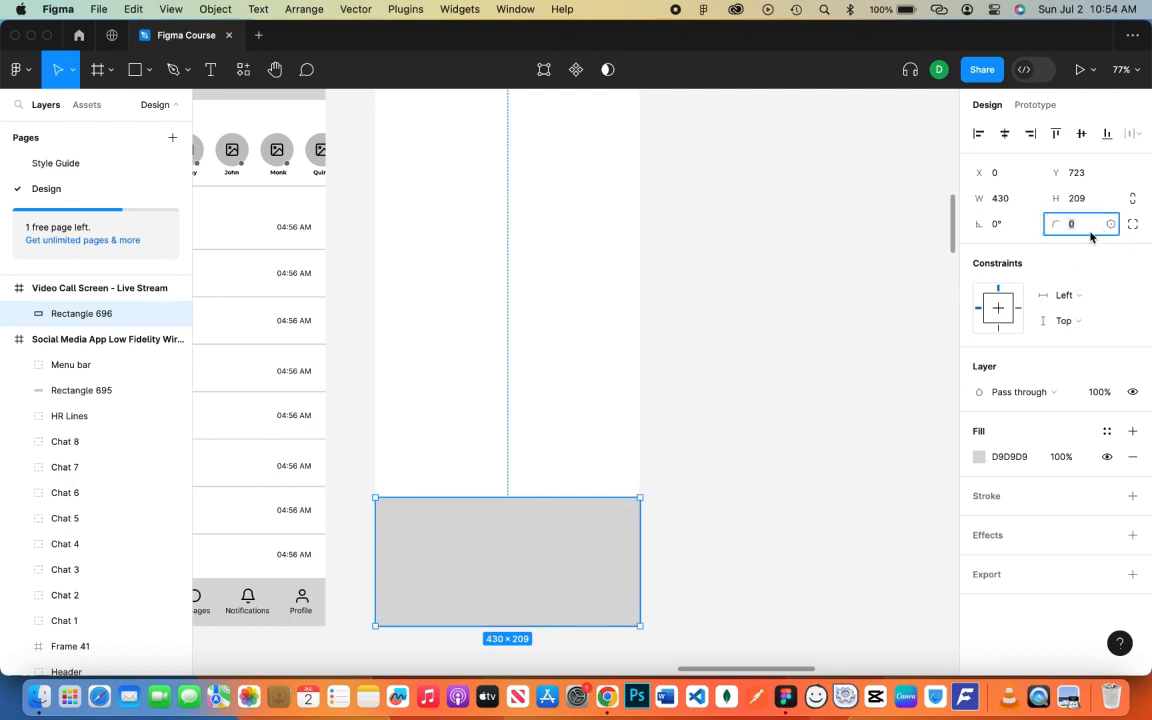
pyautogui.press('Return')
pyautogui.click(779, 303)
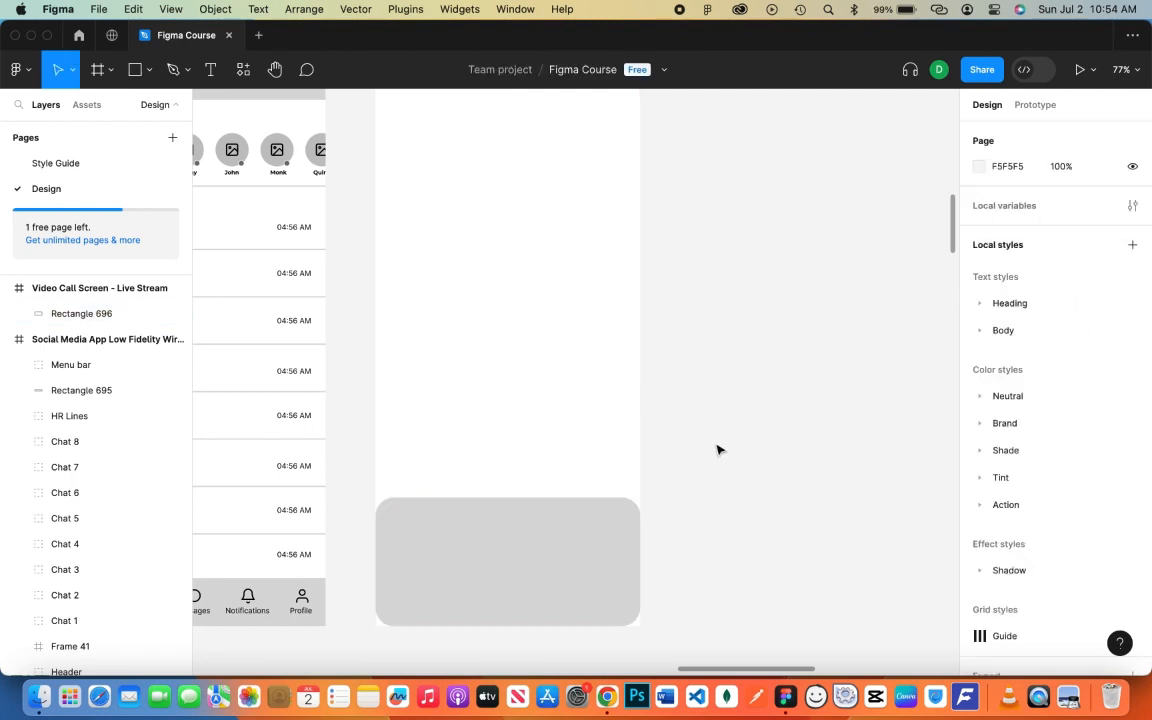
# - Make the bottom rectangle 235 tall
pyautogui.click(558, 577)
pyautogui.moveTo(504, 626); pyautogui.dragTo(504, 640)
pyautogui.doubleClick(518, 633)
pyautogui.press('Escape')
pyautogui.click(722, 535)
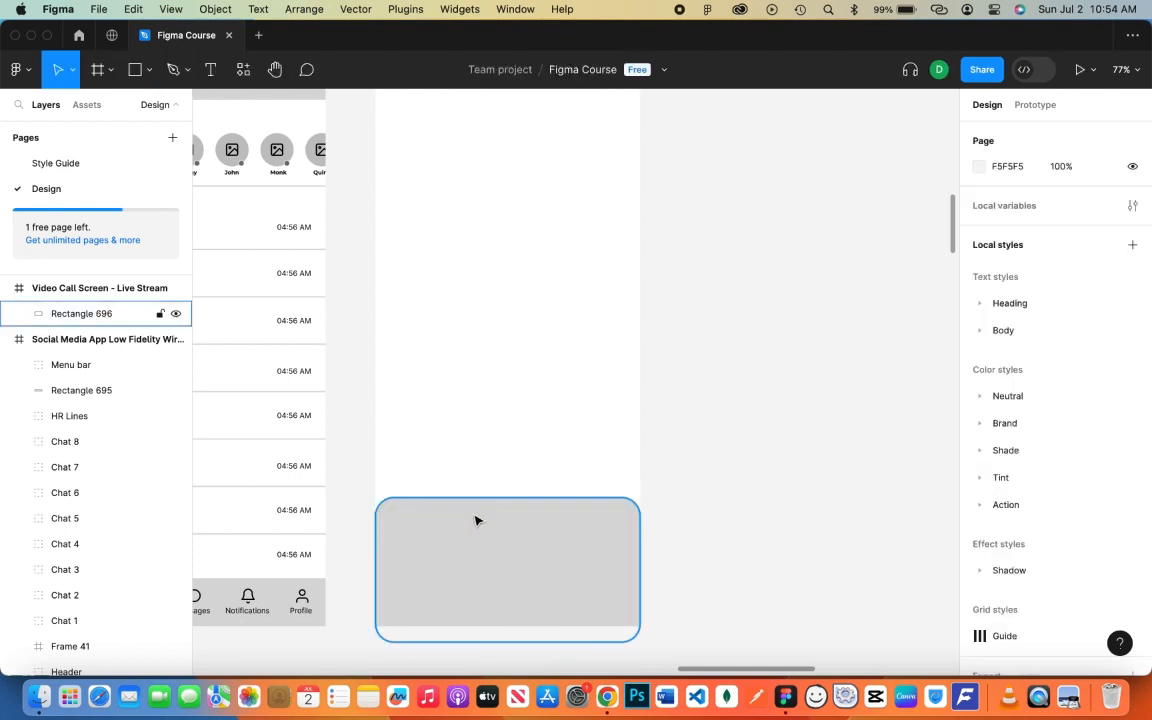
# - Give the bottom rectangle a Layer blur effect
pyautogui.click(531, 539)
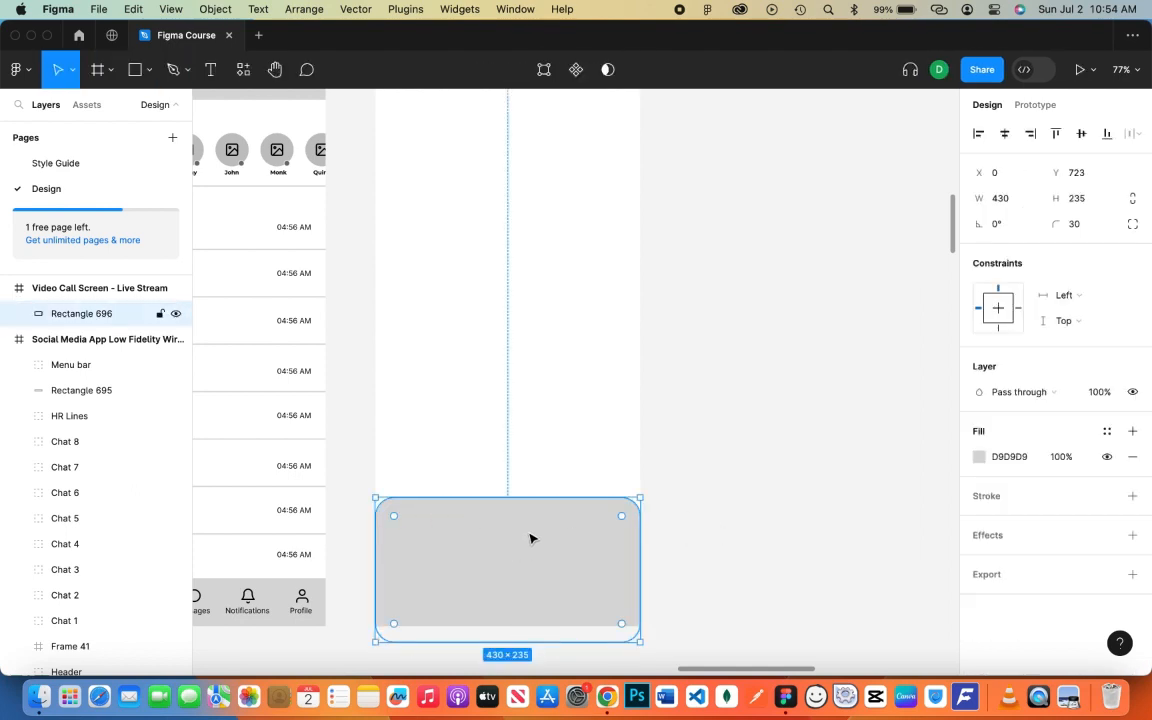
pyautogui.click(988, 540)
pyautogui.click(1020, 562)
pyautogui.click(1041, 579)
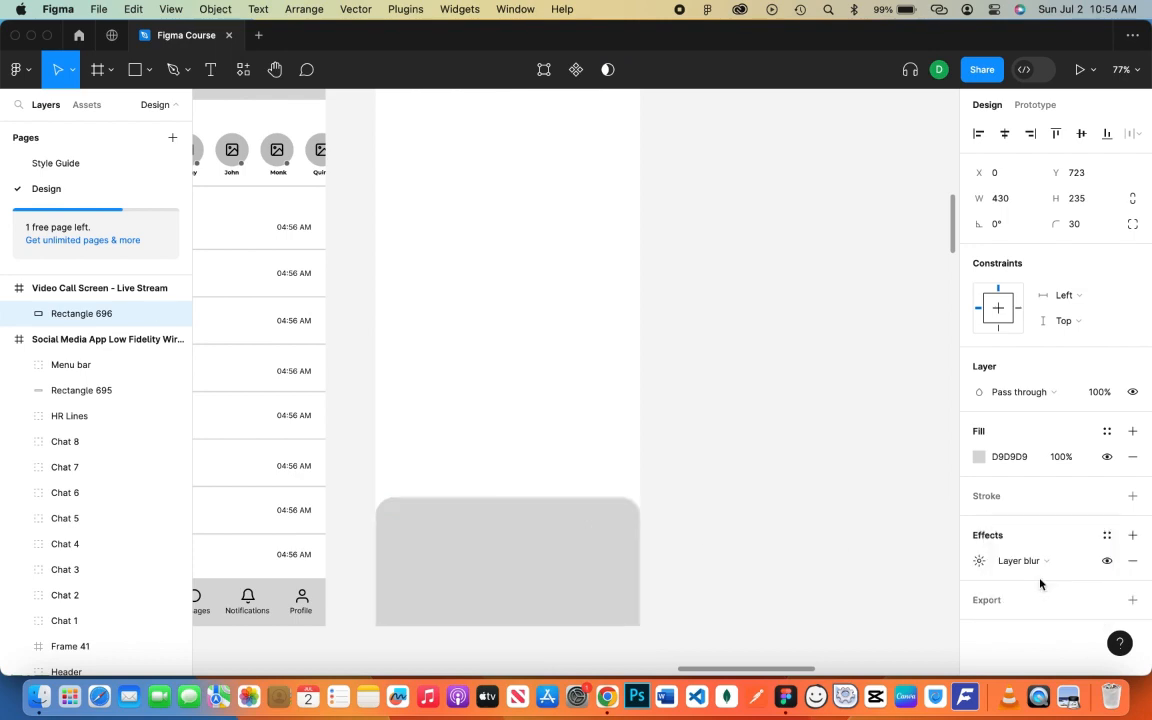
# - Set the rectangle's fill to black 000000 at 43% opacity
pyautogui.click(979, 456)
pyautogui.moveTo(850, 420); pyautogui.dragTo(740, 470)
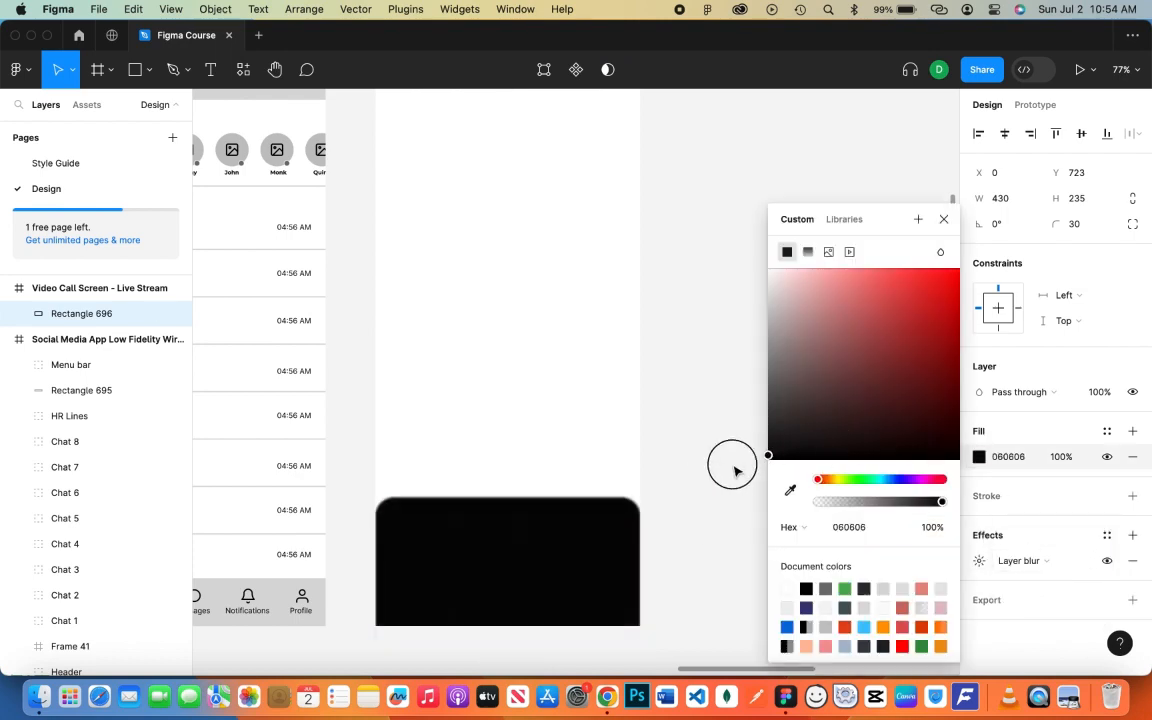
pyautogui.click(1055, 458)
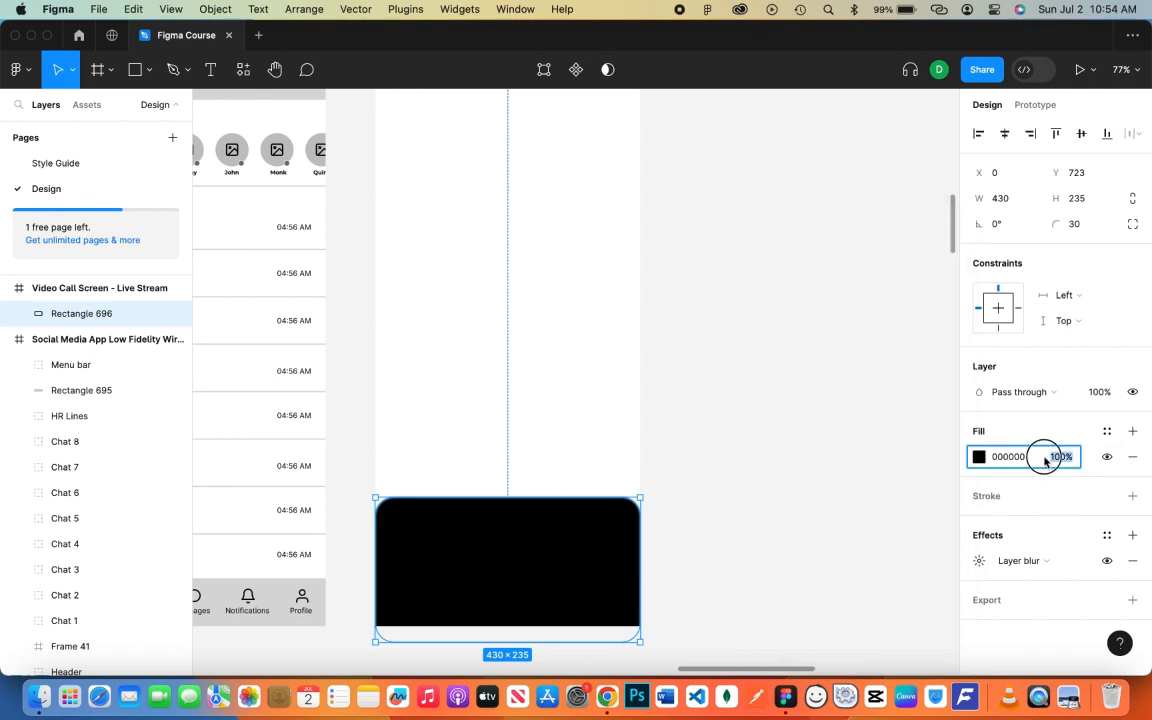
pyautogui.click(1045, 460)
pyautogui.moveTo(1043, 456); pyautogui.dragTo(931, 483)
pyautogui.scroll(3, 455, 298)
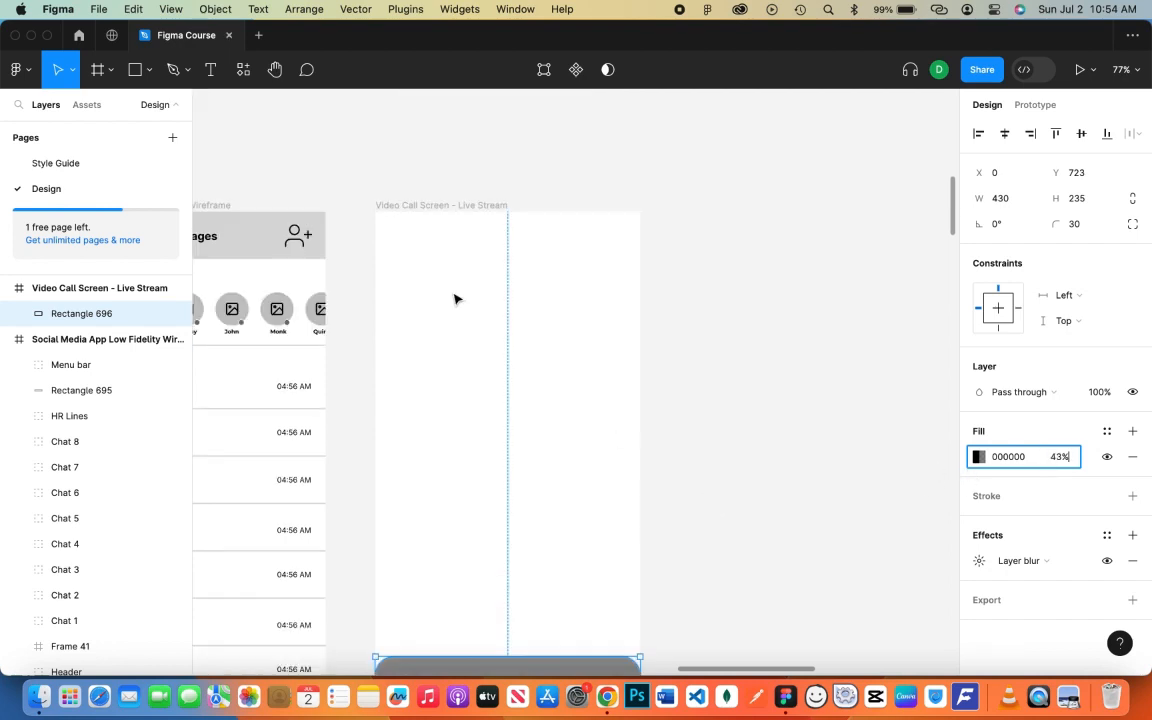
pyautogui.click(437, 208)
# - Try an image fill on the Video Call frame, then revert it to solid white
pyautogui.click(981, 483)
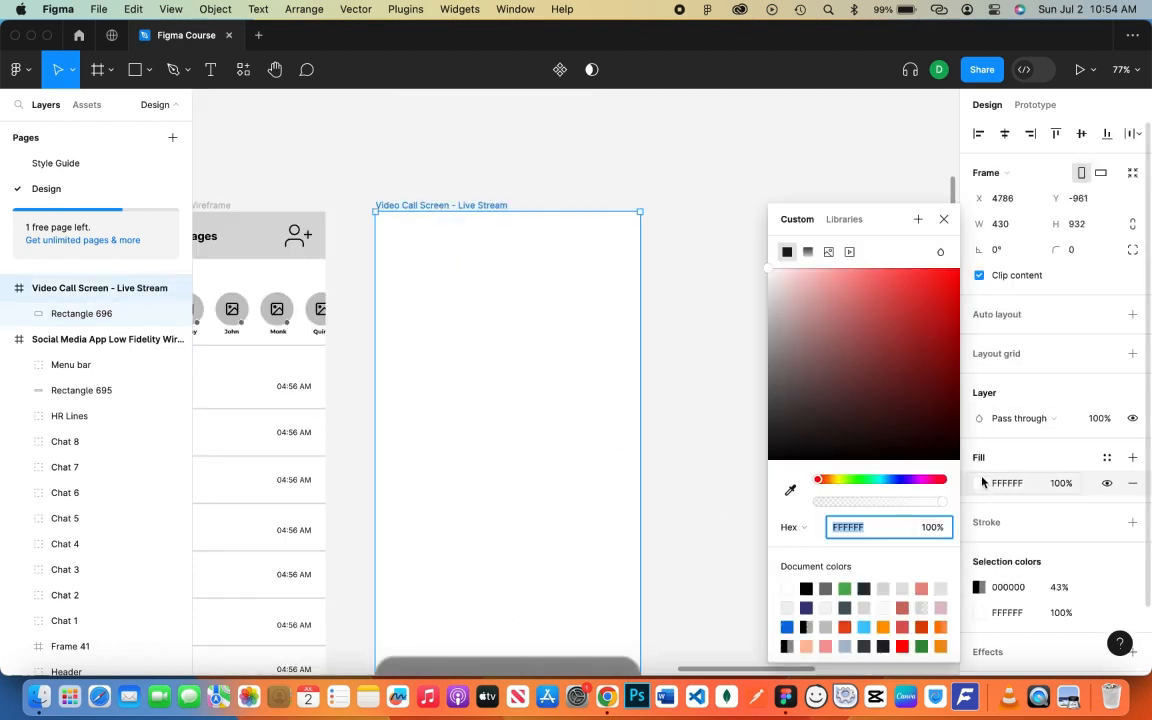
pyautogui.click(828, 252)
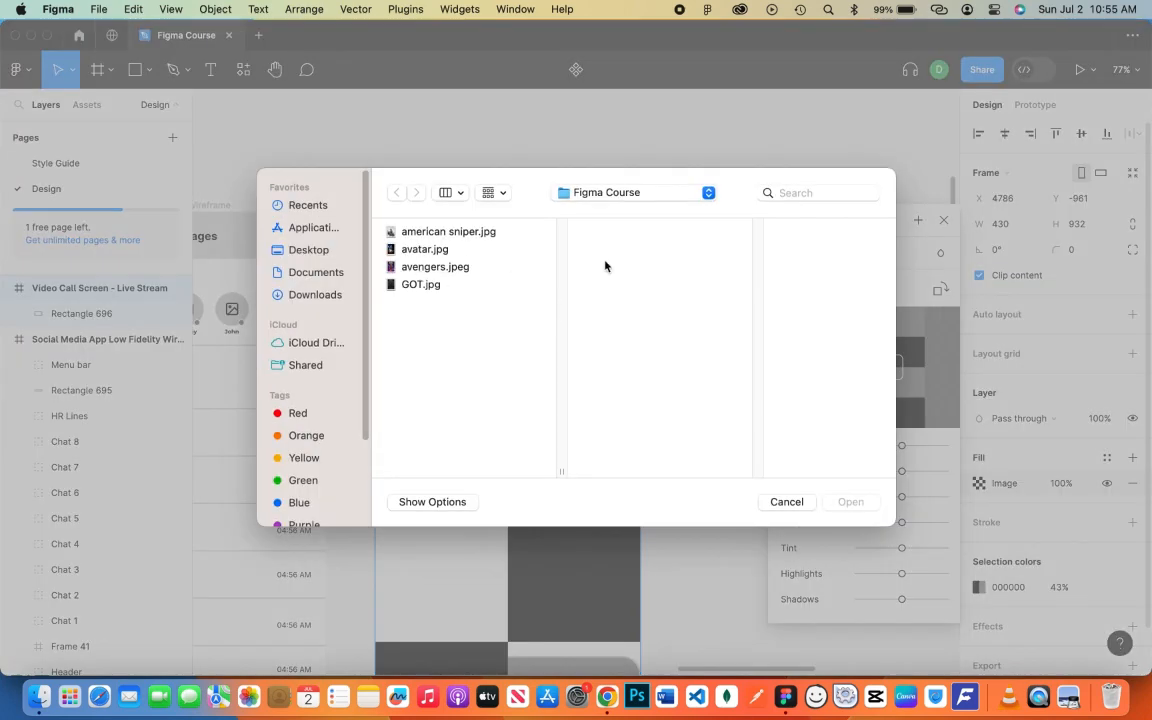
pyautogui.click(787, 501)
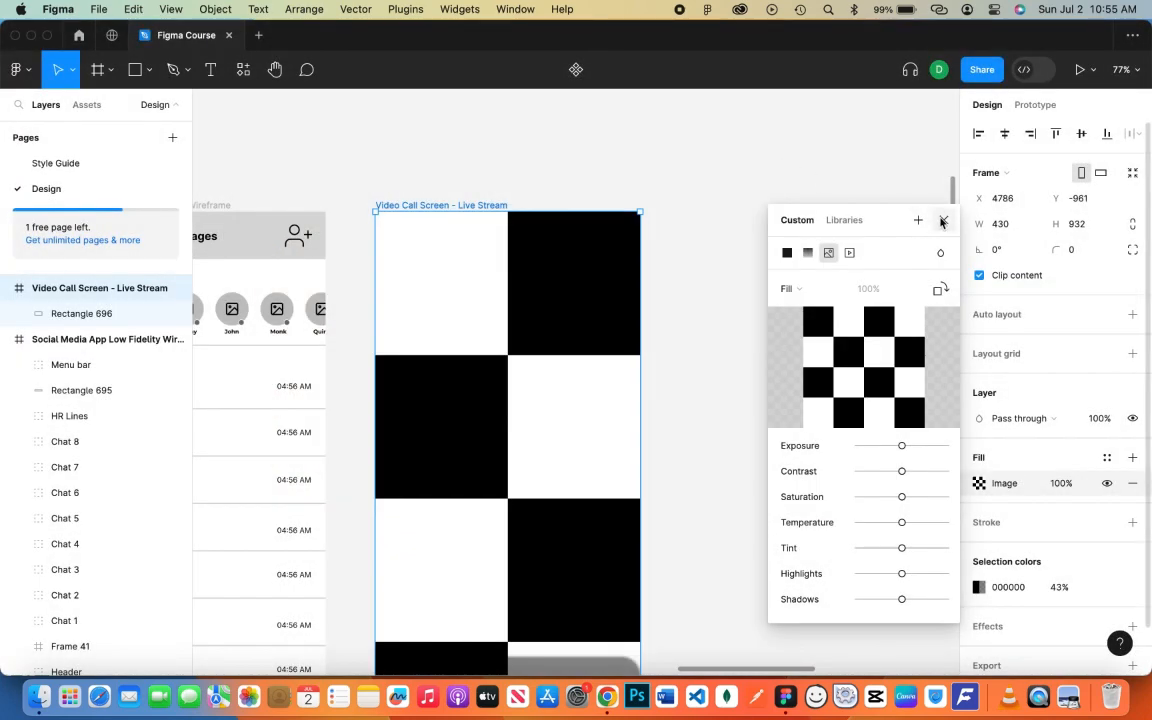
pyautogui.click(942, 220)
pyautogui.rightClick(703, 299)
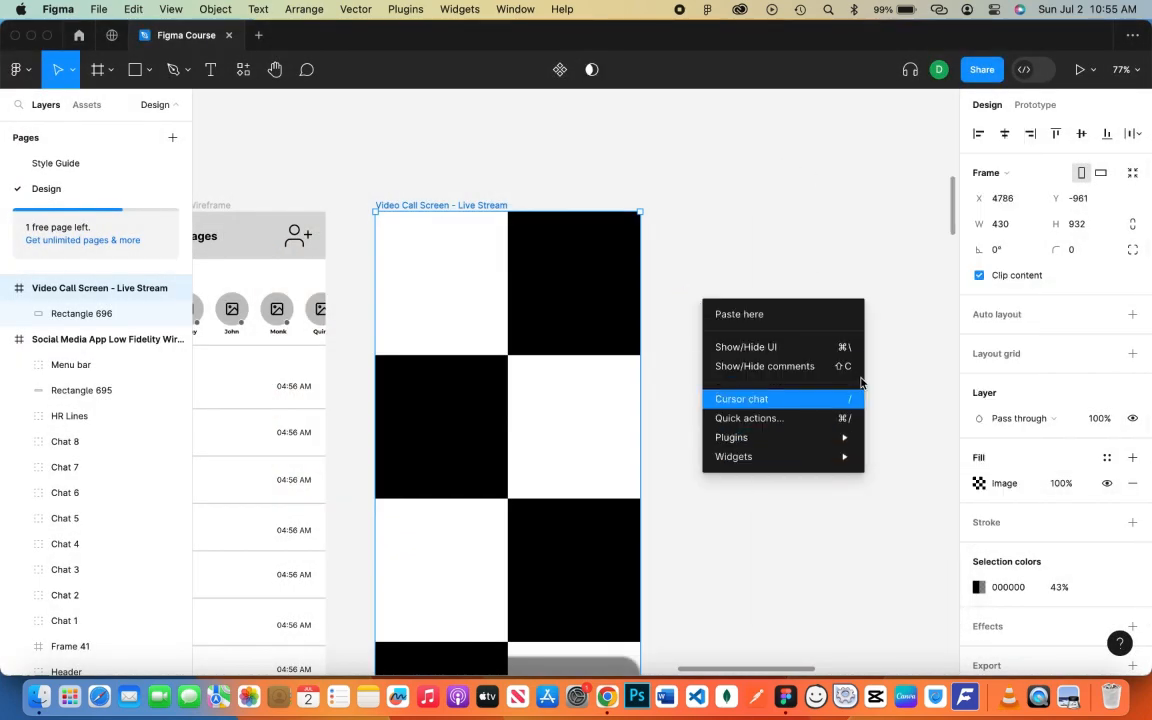
pyautogui.click(1000, 490)
pyautogui.click(1000, 490)
pyautogui.click(787, 292)
# - Fill the frame with a random portrait photo using the Unsplash plugin
pyautogui.rightClick(740, 294)
pyautogui.moveTo(792, 437)
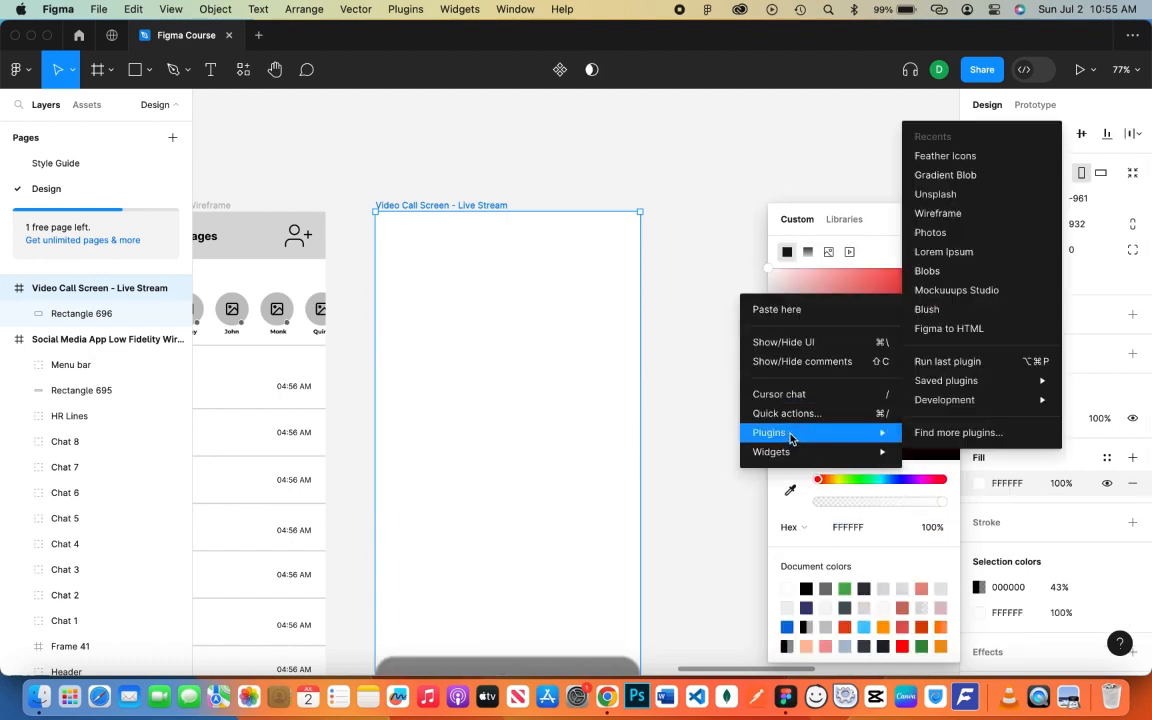
pyautogui.click(967, 200)
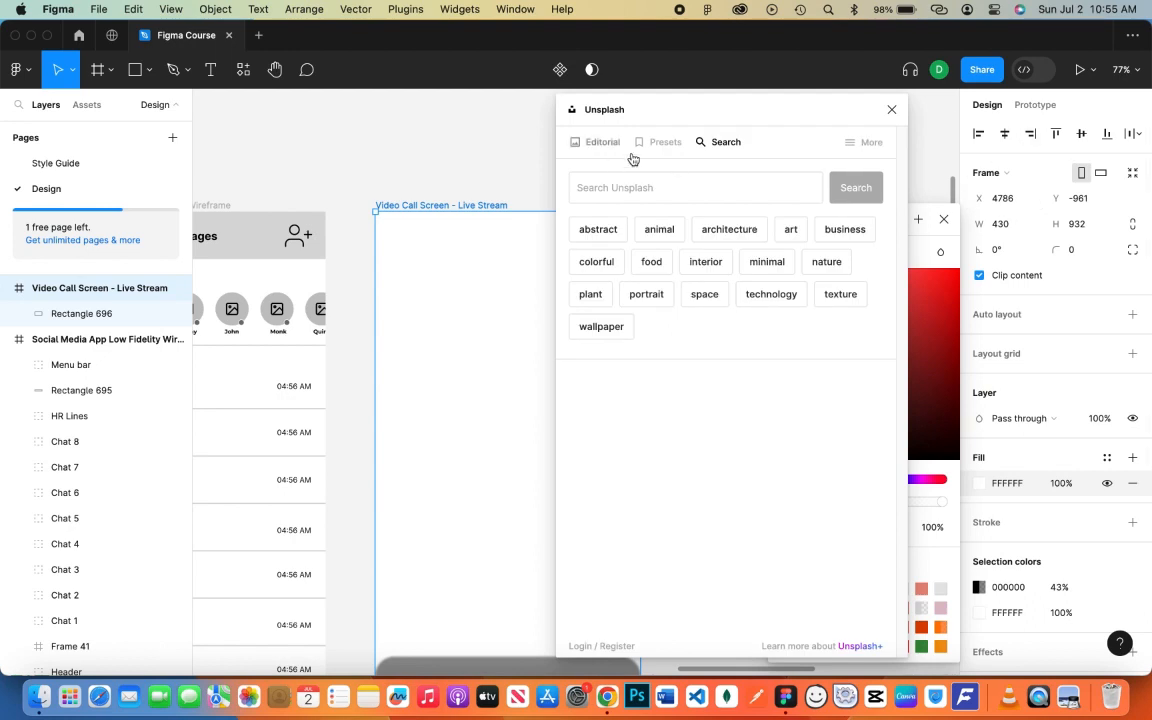
pyautogui.click(662, 142)
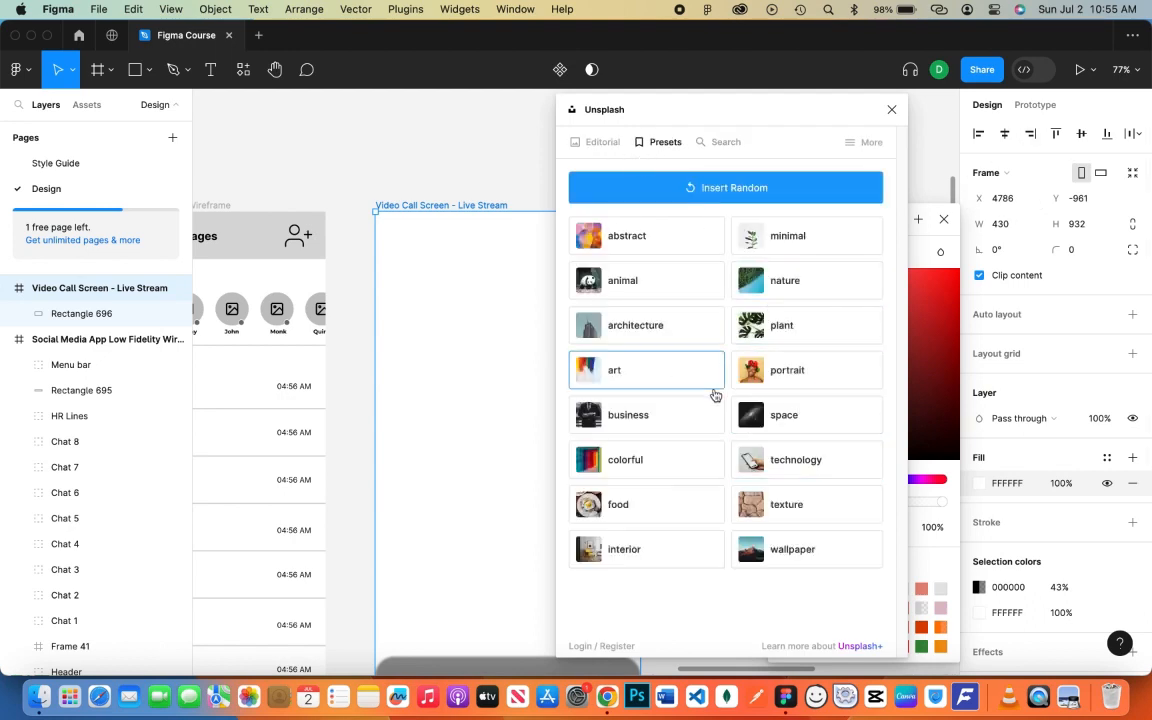
pyautogui.click(804, 377)
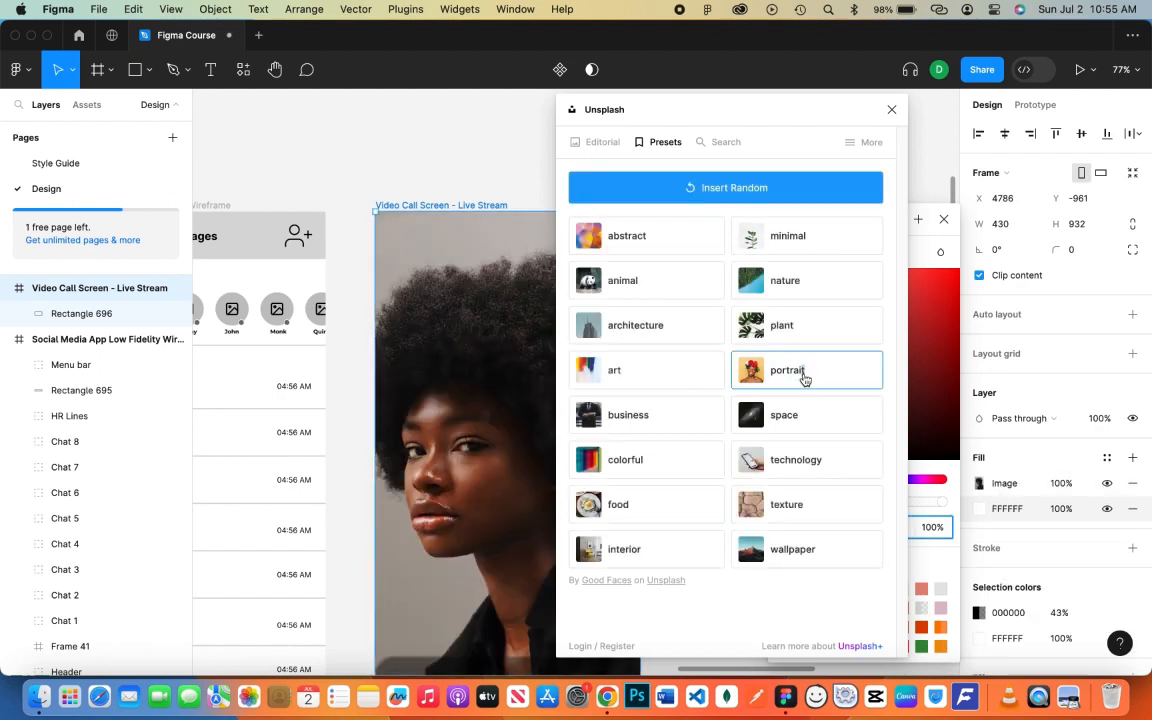
# - Swap in a different random Unsplash portrait photo and close the plugin
pyautogui.moveTo(650, 109); pyautogui.dragTo(799, 112)
pyautogui.scroll(-1, 549, 388)
pyautogui.click(1015, 144)
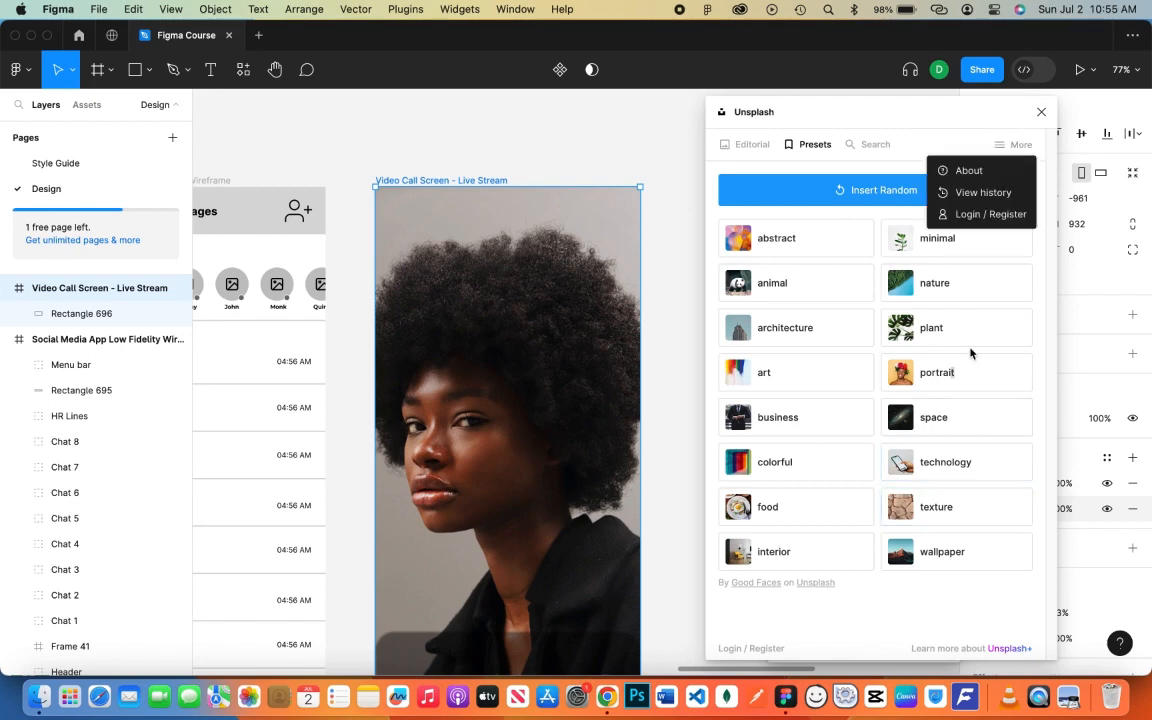
pyautogui.click(966, 370)
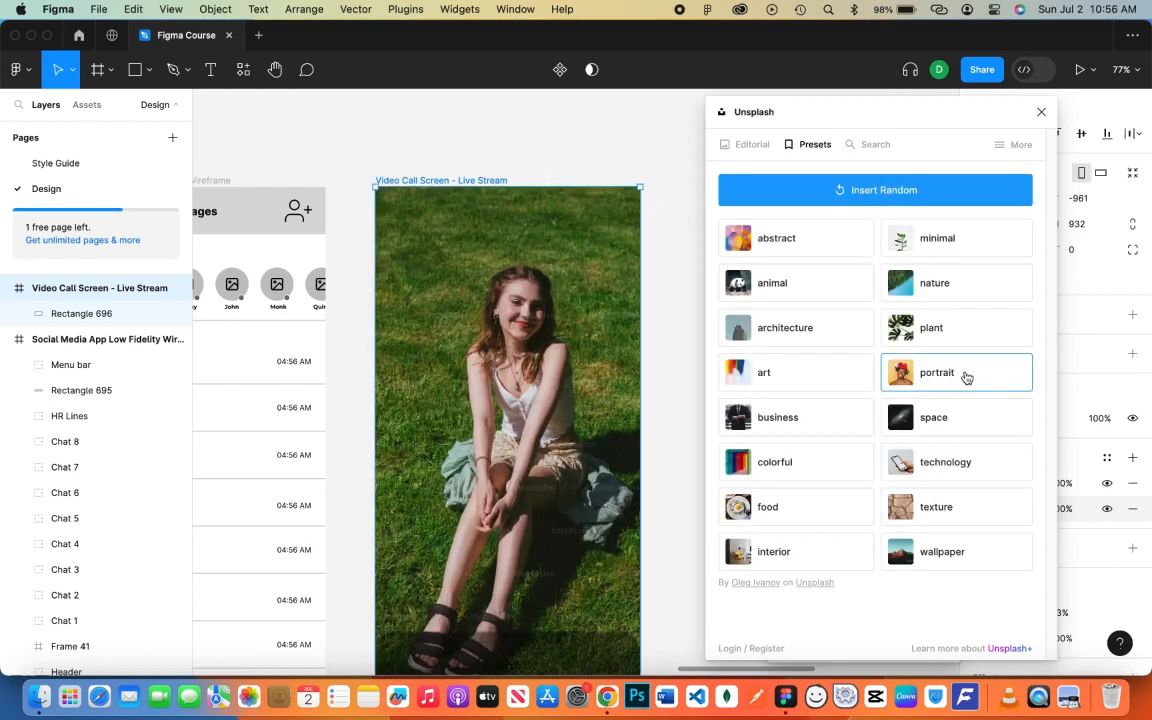
pyautogui.click(1040, 113)
pyautogui.click(941, 222)
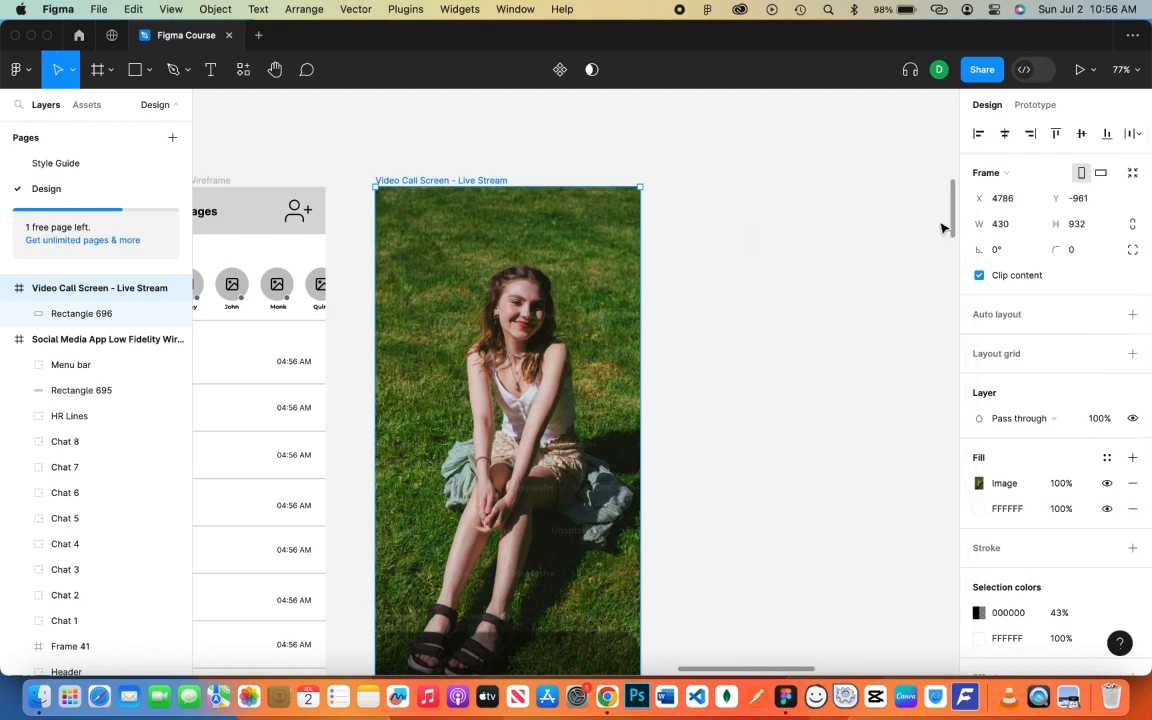
pyautogui.scroll(-3, 688, 459)
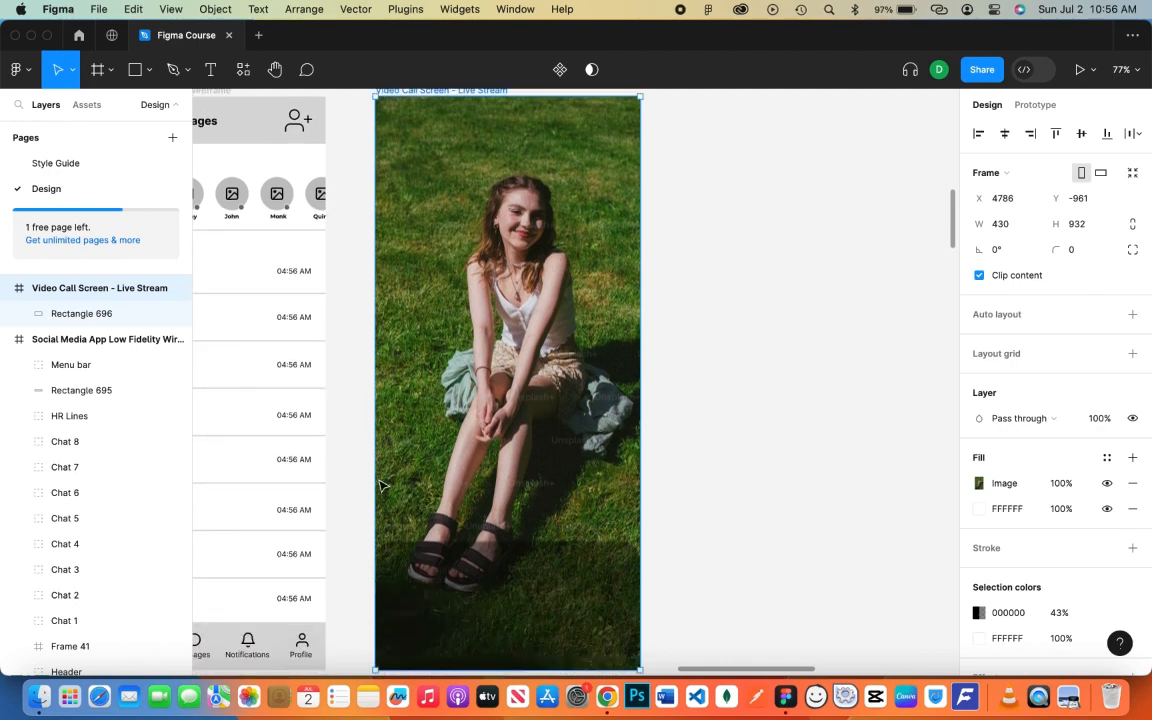
# - Draw a 74×74 circle on the dark panel with 56% fill opacity
pyautogui.click(136, 70)
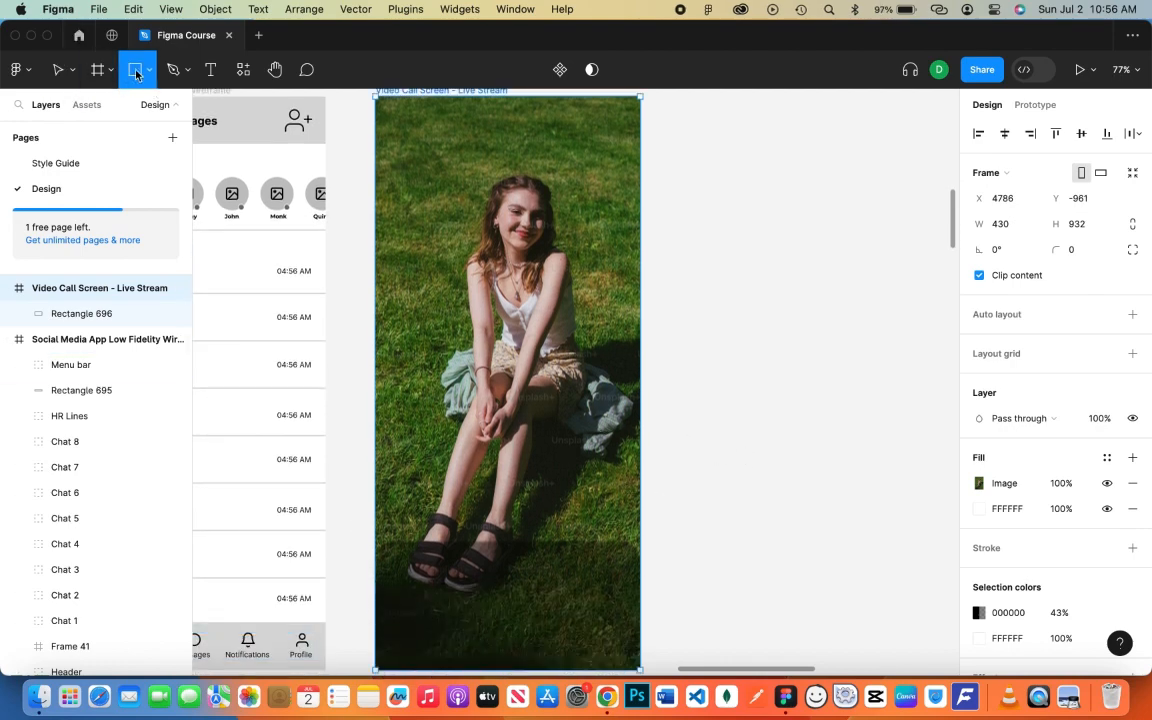
pyautogui.click(147, 80)
pyautogui.click(143, 167)
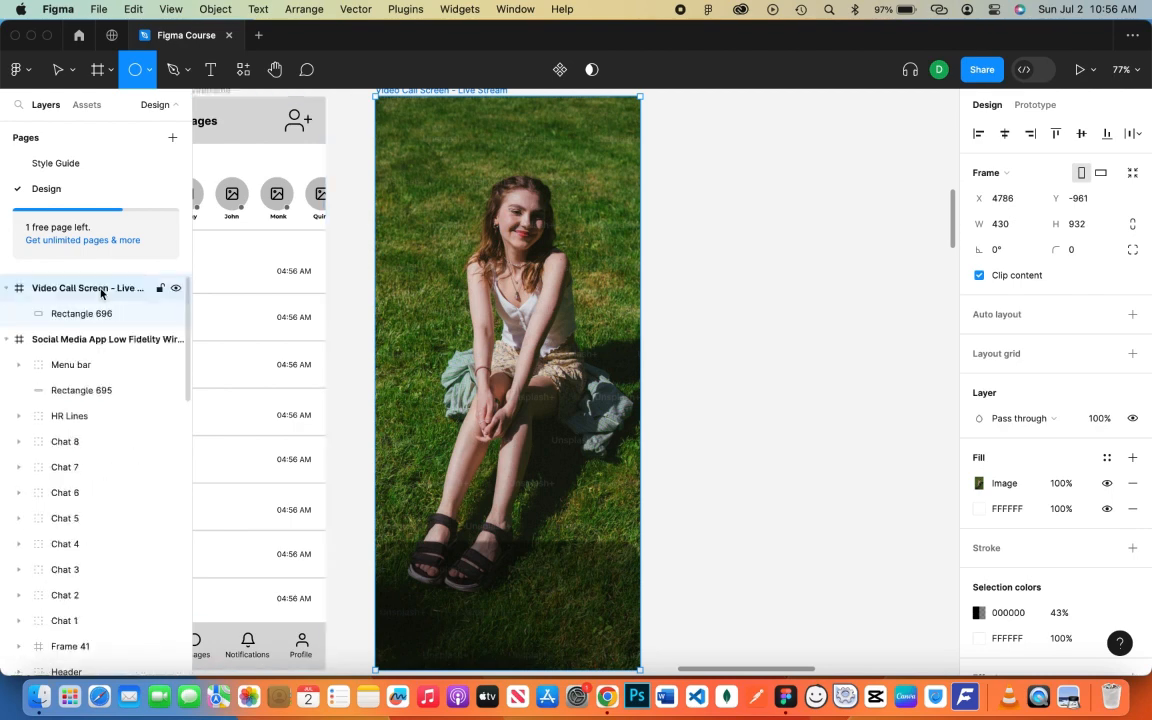
pyautogui.moveTo(400, 602)
pyautogui.mouseDown()
pyautogui.moveTo(431, 629)
pyautogui.moveTo(419, 612)
pyautogui.moveTo(414, 626)
pyautogui.mouseUp()
pyautogui.press('super+z')
pyautogui.press('o')
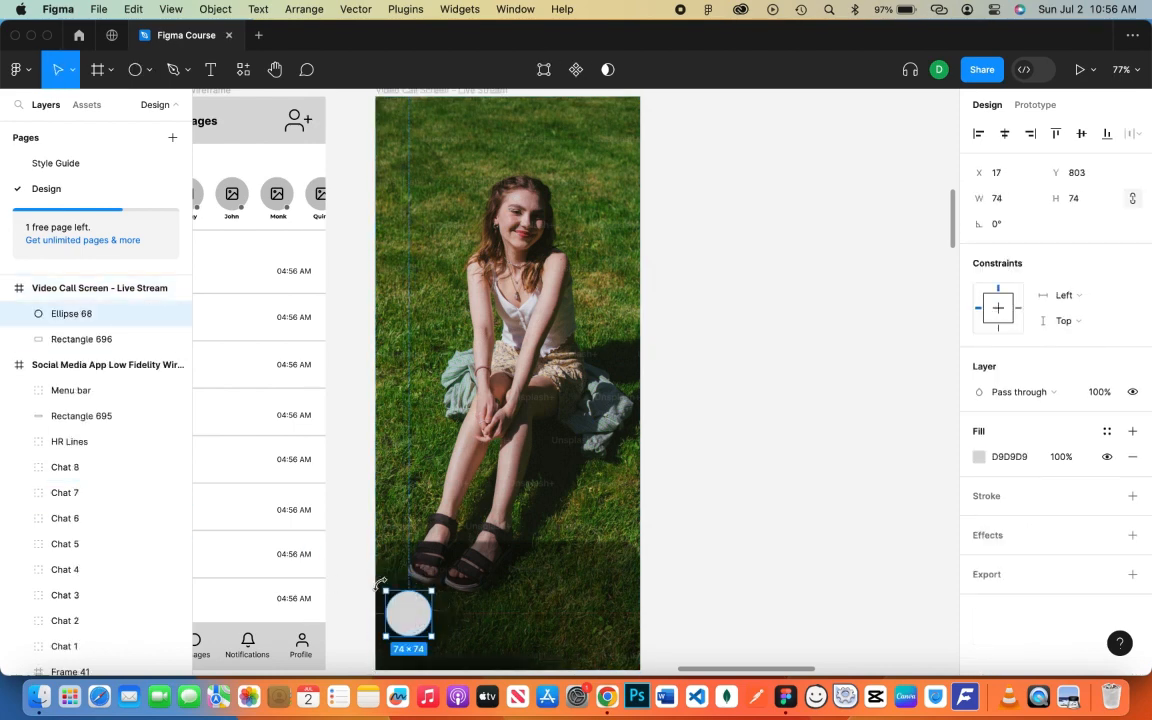
pyautogui.click(1052, 458)
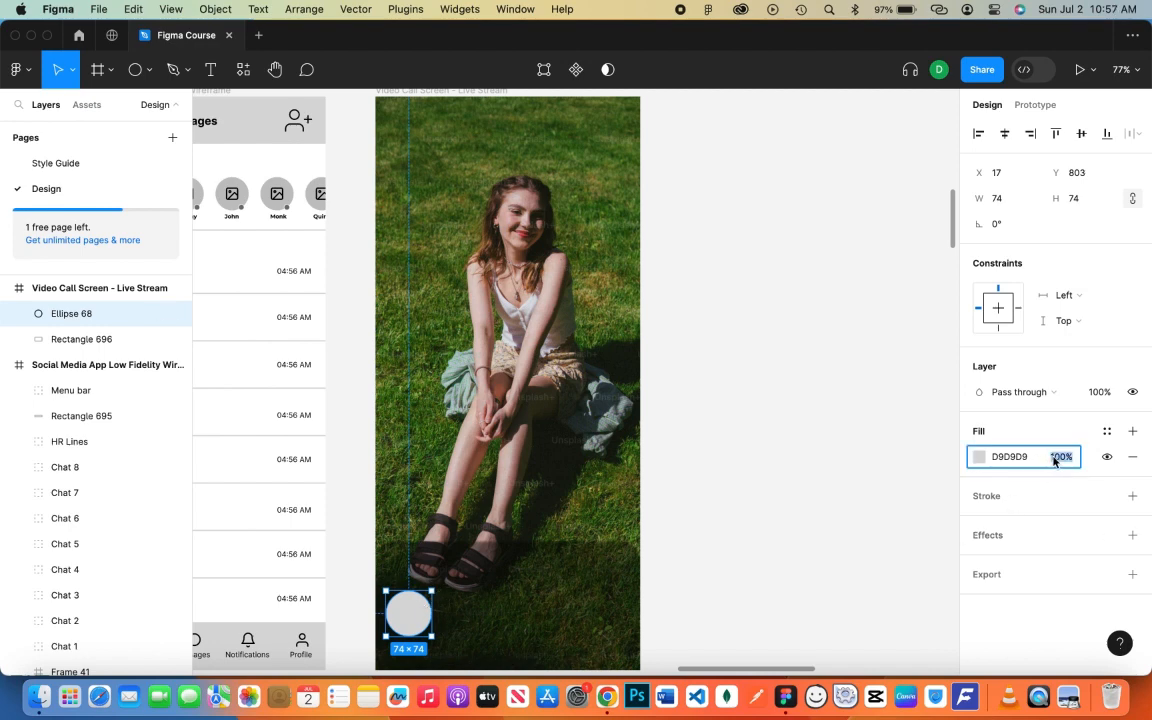
pyautogui.moveTo(1045, 465); pyautogui.dragTo(960, 463)
pyautogui.click(421, 632)
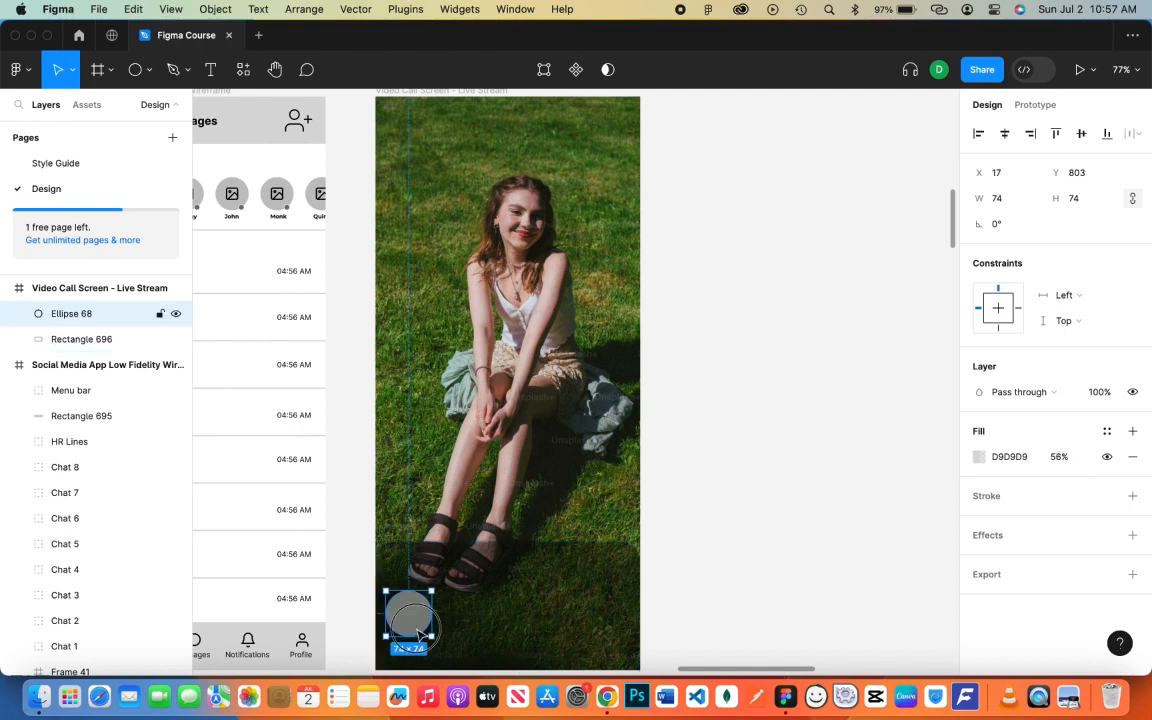
# - Duplicate the circle into a row of four and shift the row slightly right
pyautogui.moveTo(421, 632); pyautogui.dragTo(590, 615)
pyautogui.keyDown('shift'); pyautogui.click(100, 392); pyautogui.keyUp('shift')
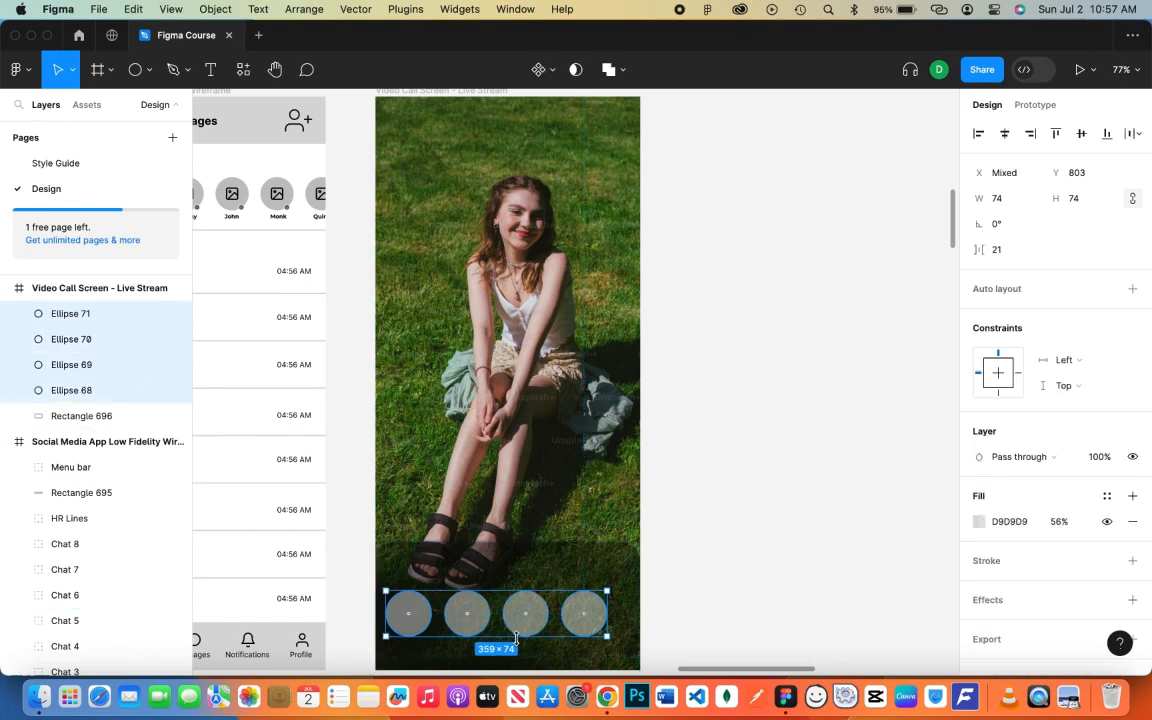
pyautogui.moveTo(517, 630); pyautogui.dragTo(532, 635)
pyautogui.click(766, 617)
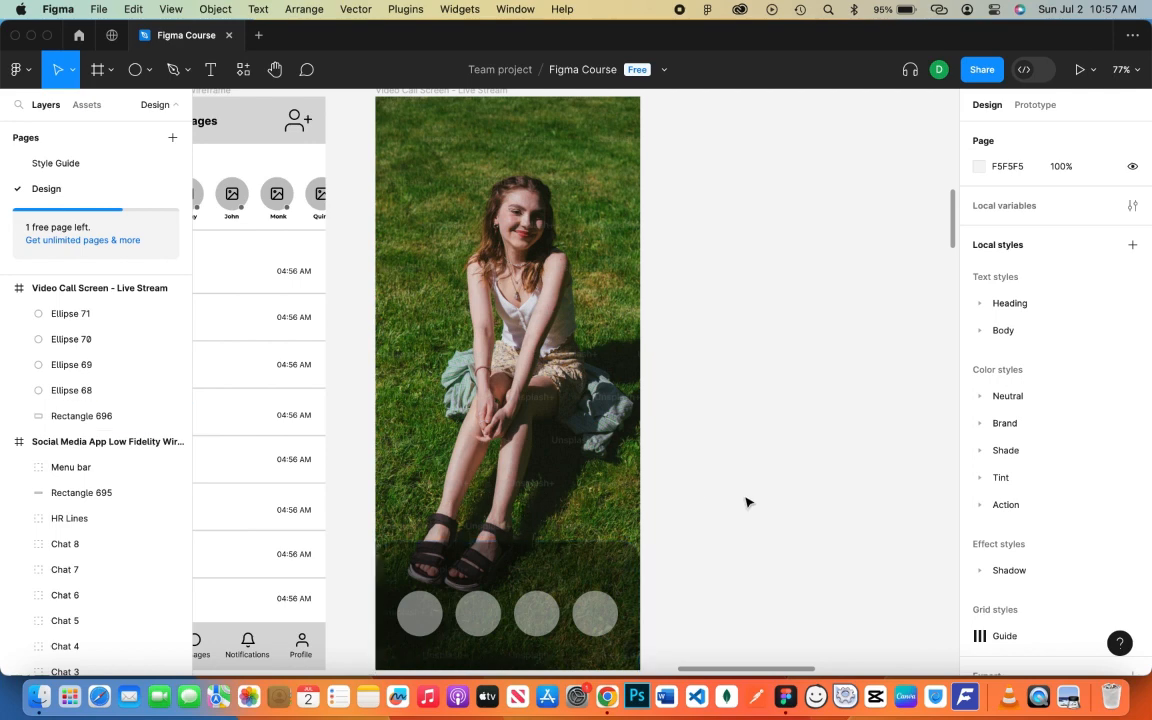
# - Draw an 83×4 bar with radius 30 and reduced fill opacity, centred above the circles
pyautogui.press('r')
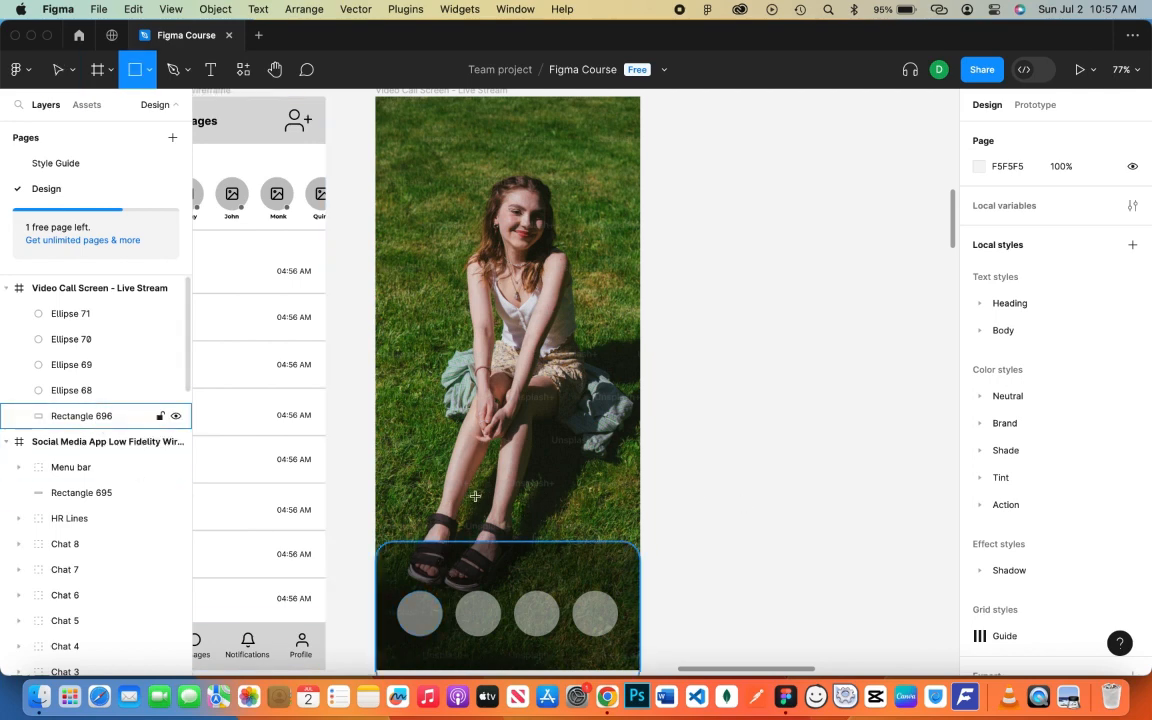
pyautogui.moveTo(486, 556); pyautogui.dragTo(537, 560)
pyautogui.write('30')
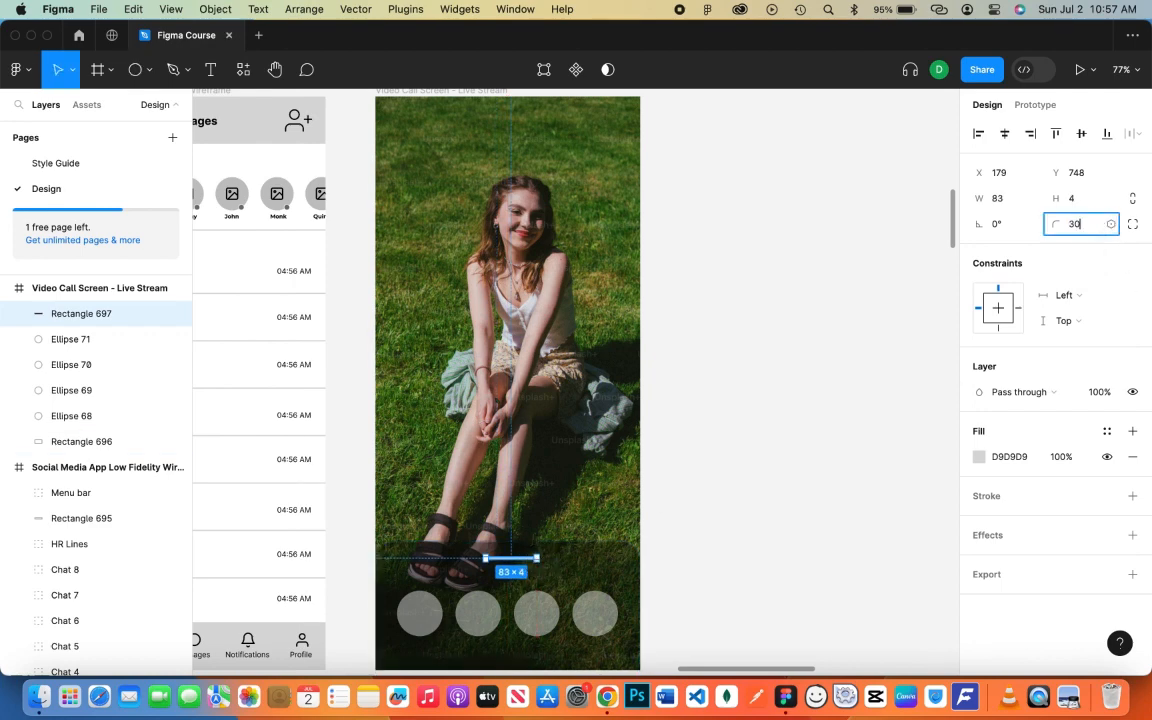
pyautogui.click(1046, 458)
pyautogui.moveTo(1043, 456); pyautogui.dragTo(1036, 457)
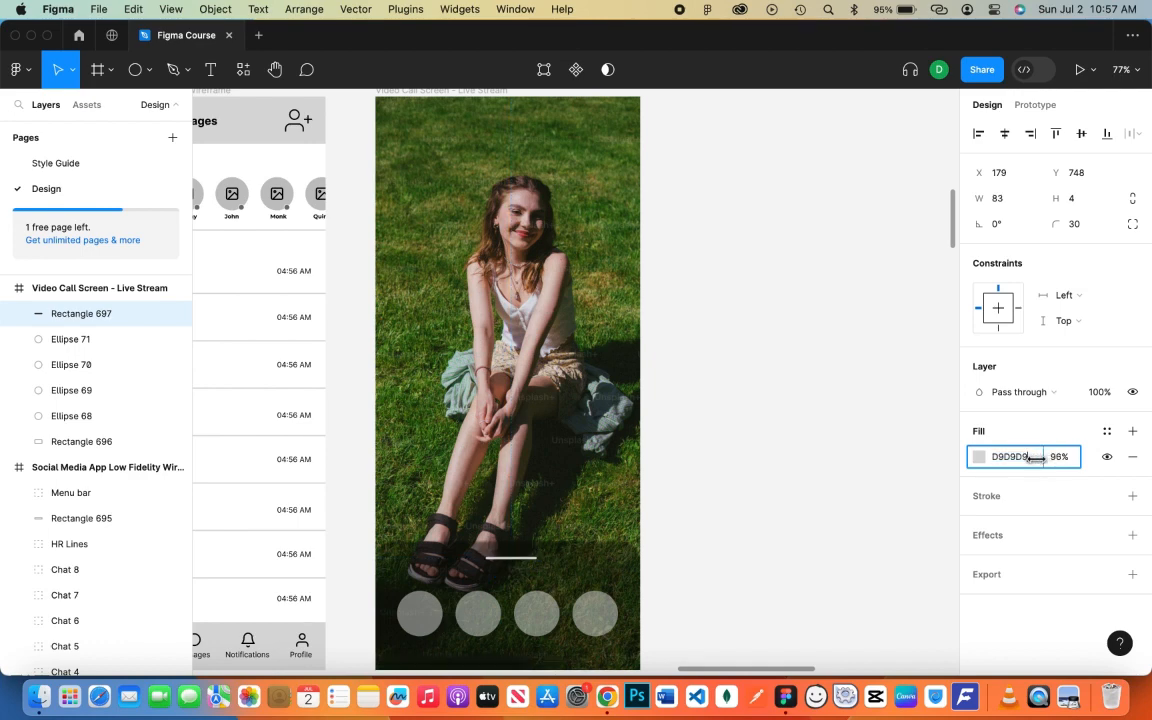
pyautogui.moveTo(509, 557); pyautogui.dragTo(525, 566)
pyautogui.click(790, 499)
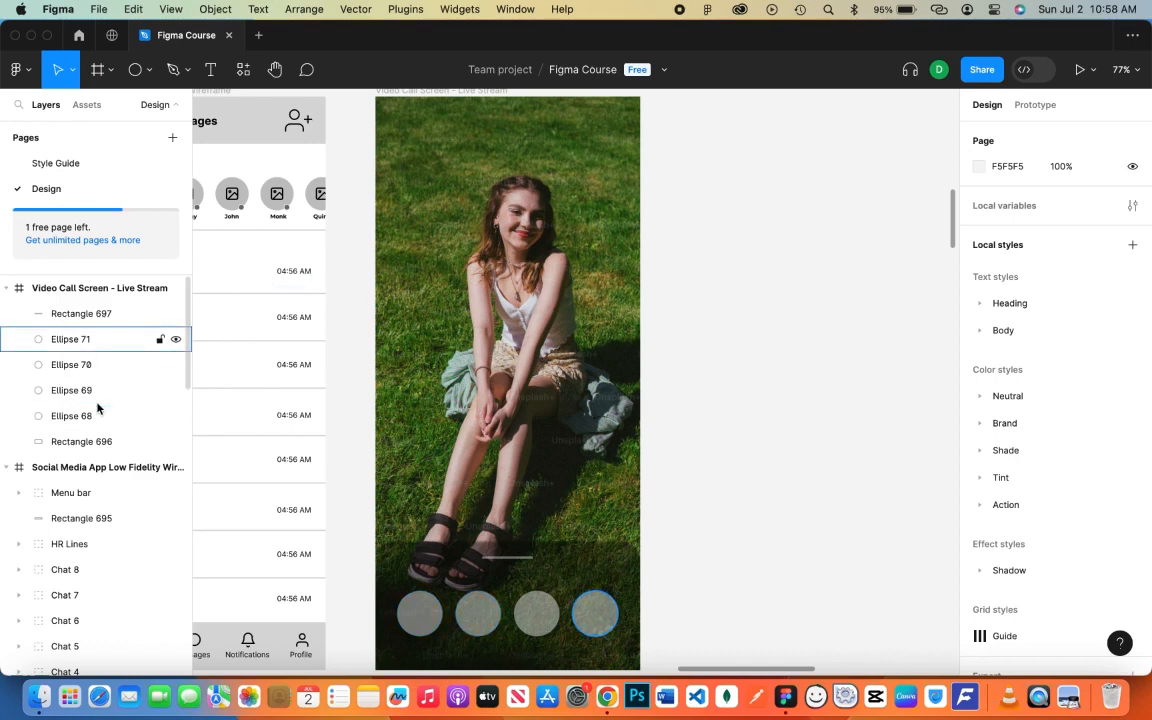
# - Insert the Feather Icons sun icon and place it on the first circle
pyautogui.rightClick(673, 349)
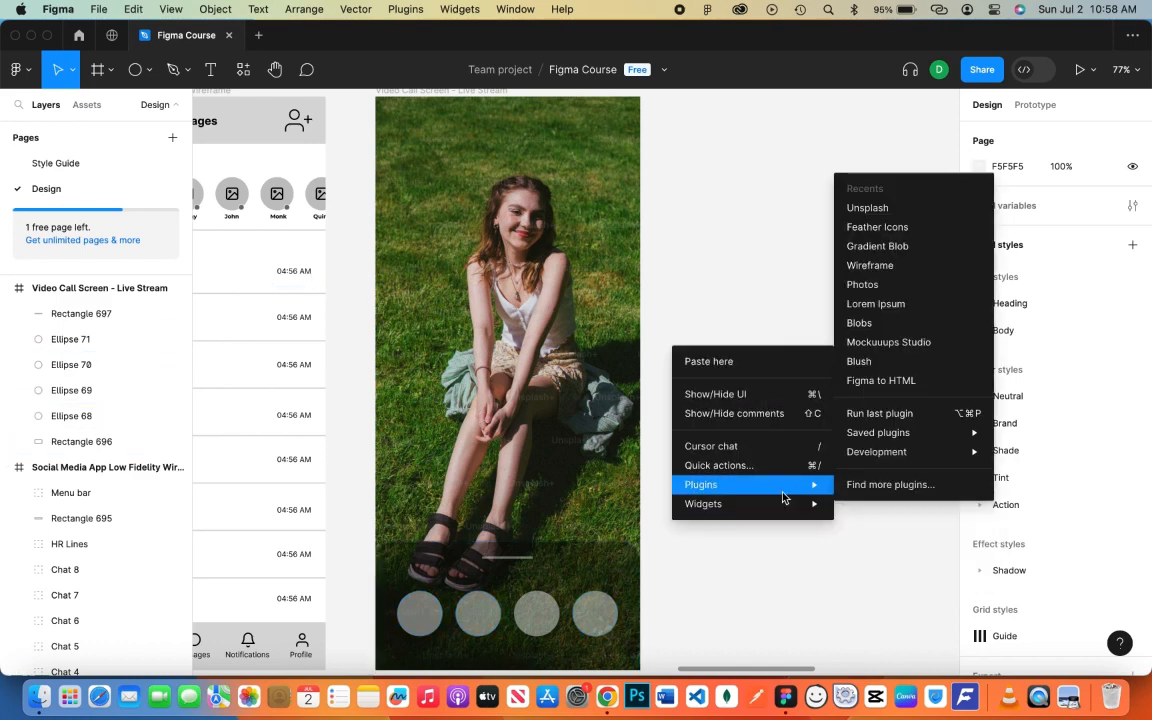
pyautogui.click(884, 239)
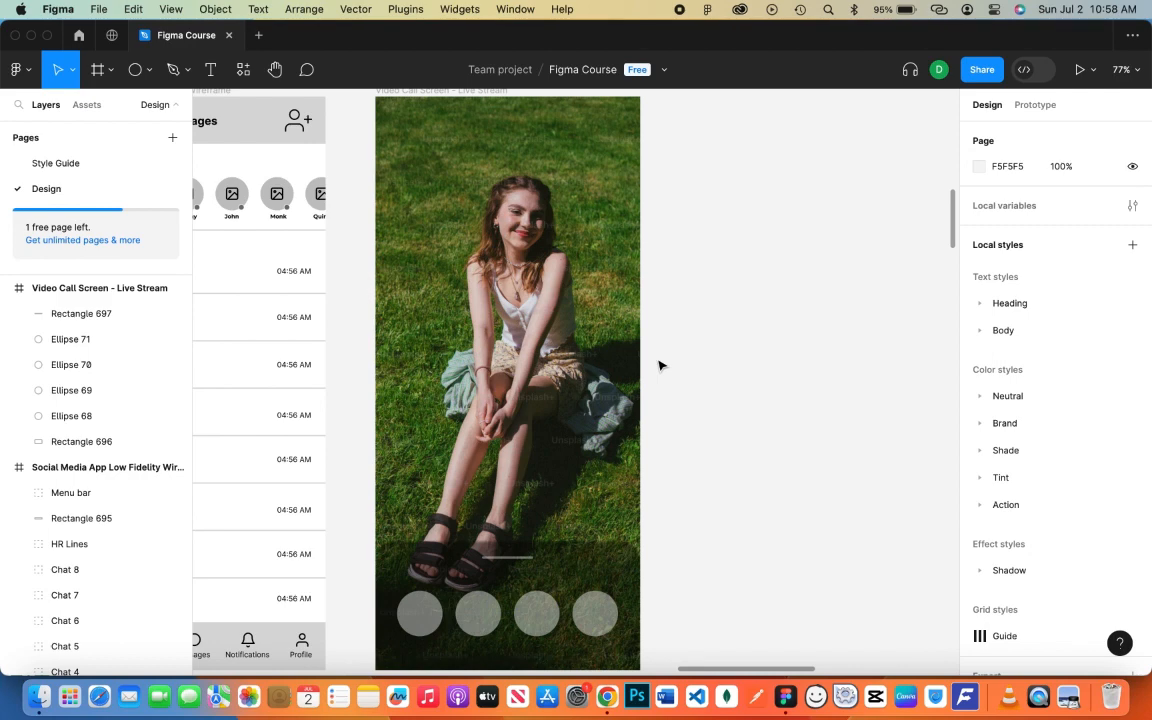
pyautogui.write('bri')
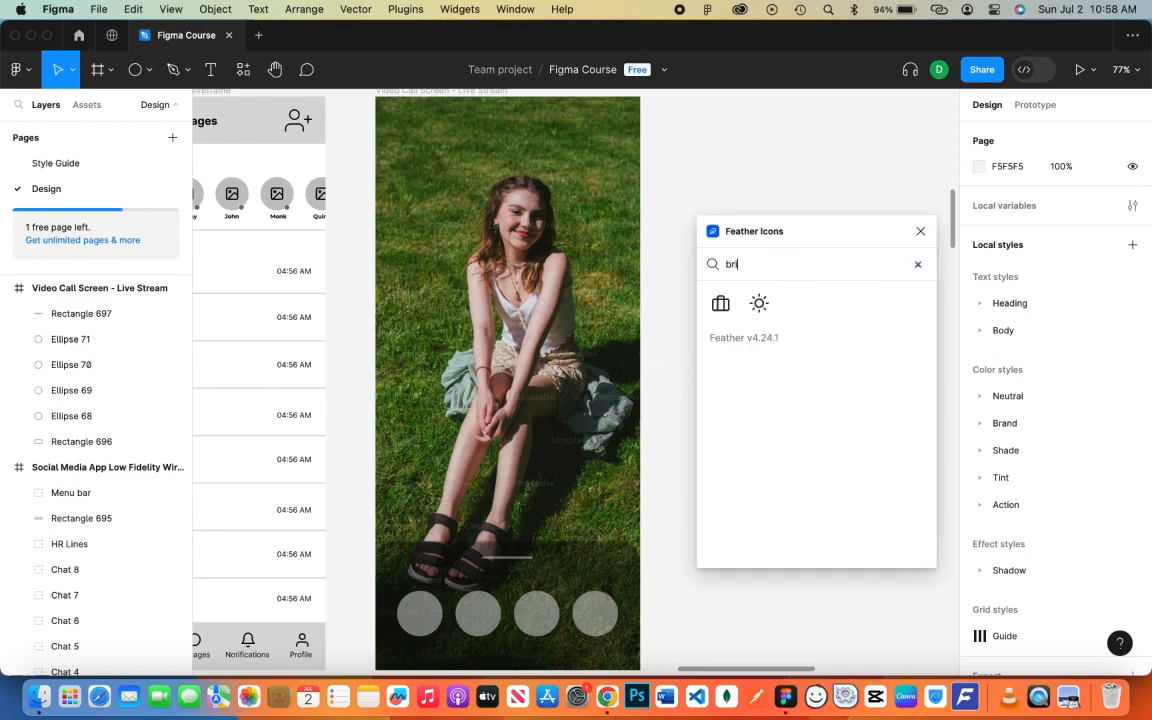
pyautogui.click(759, 303)
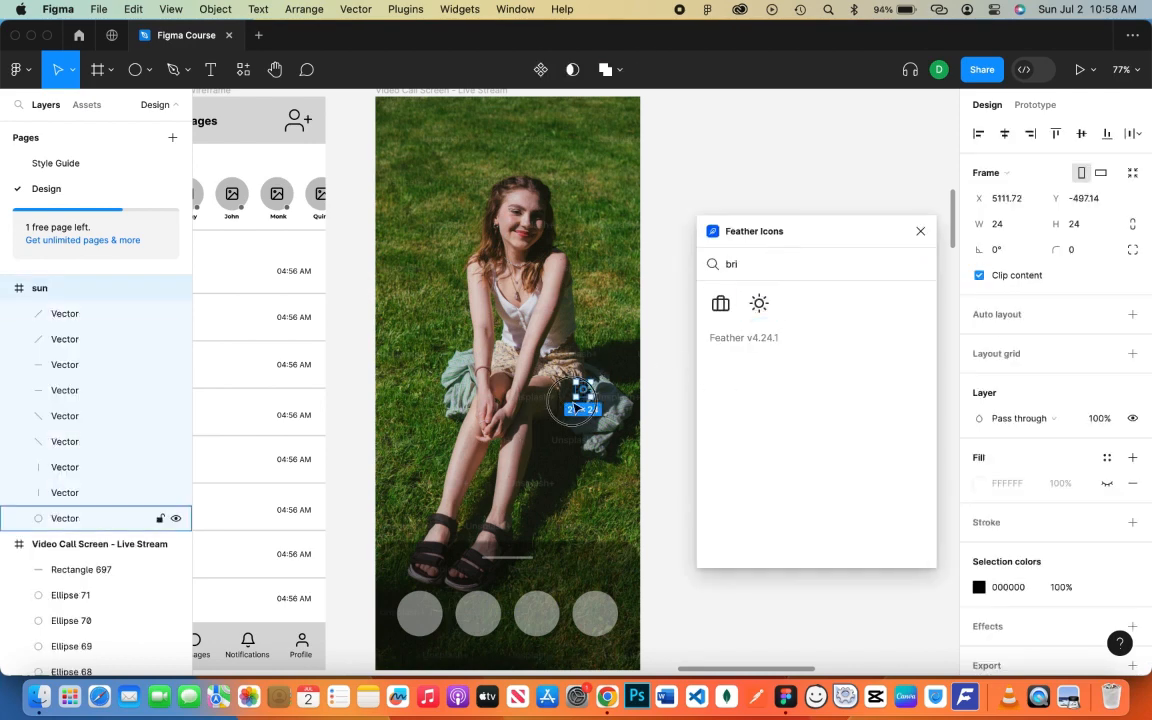
pyautogui.moveTo(452, 541); pyautogui.dragTo(423, 620)
# - Flatten the sun icon, make its stroke white FFFFFF, and enlarge it slightly
pyautogui.rightClick(62, 289)
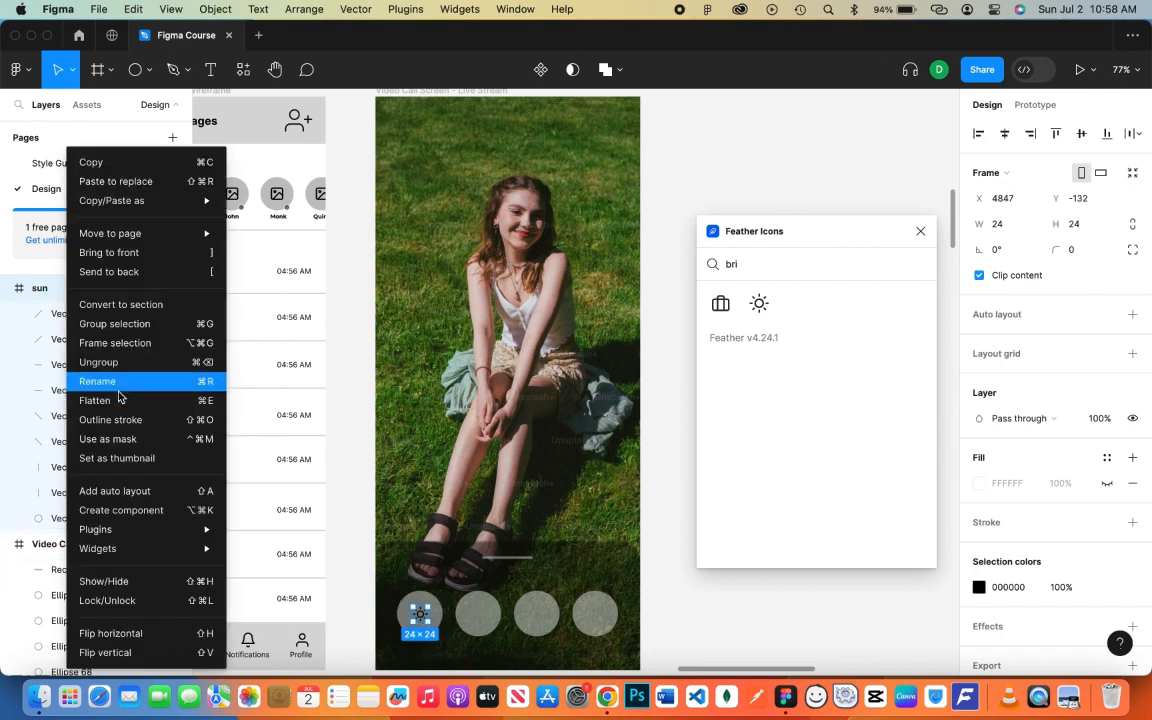
pyautogui.click(120, 398)
pyautogui.moveTo(843, 221); pyautogui.dragTo(835, 123)
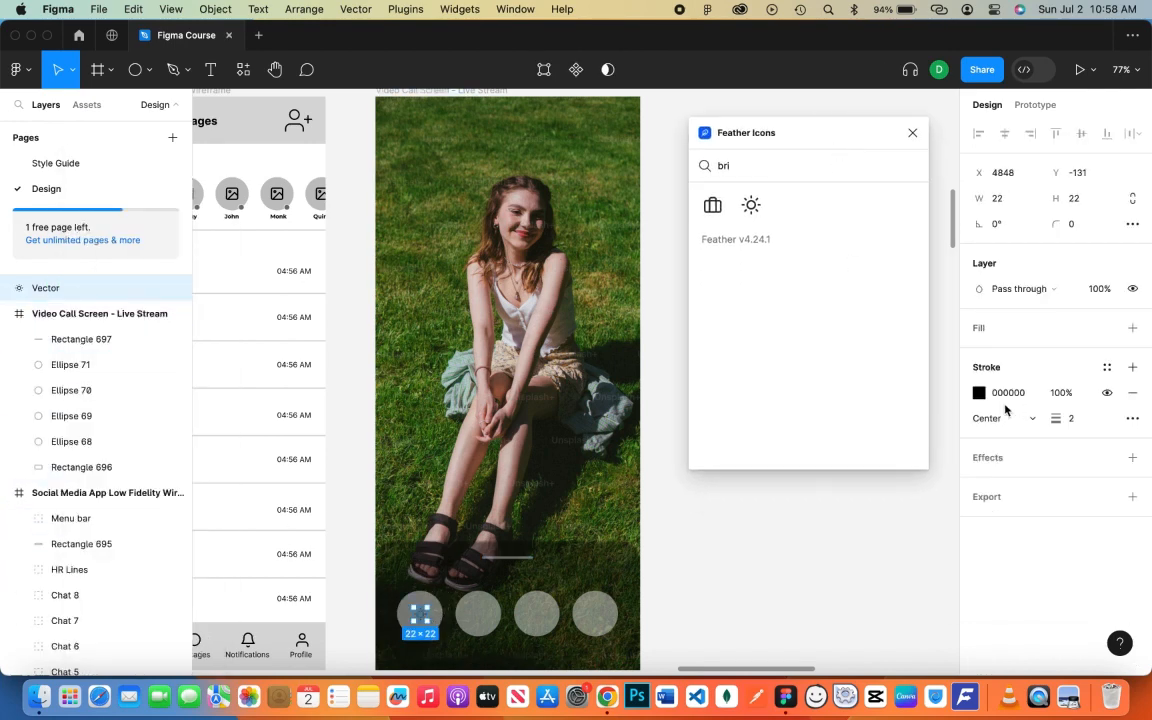
pyautogui.click(979, 392)
pyautogui.click(789, 587)
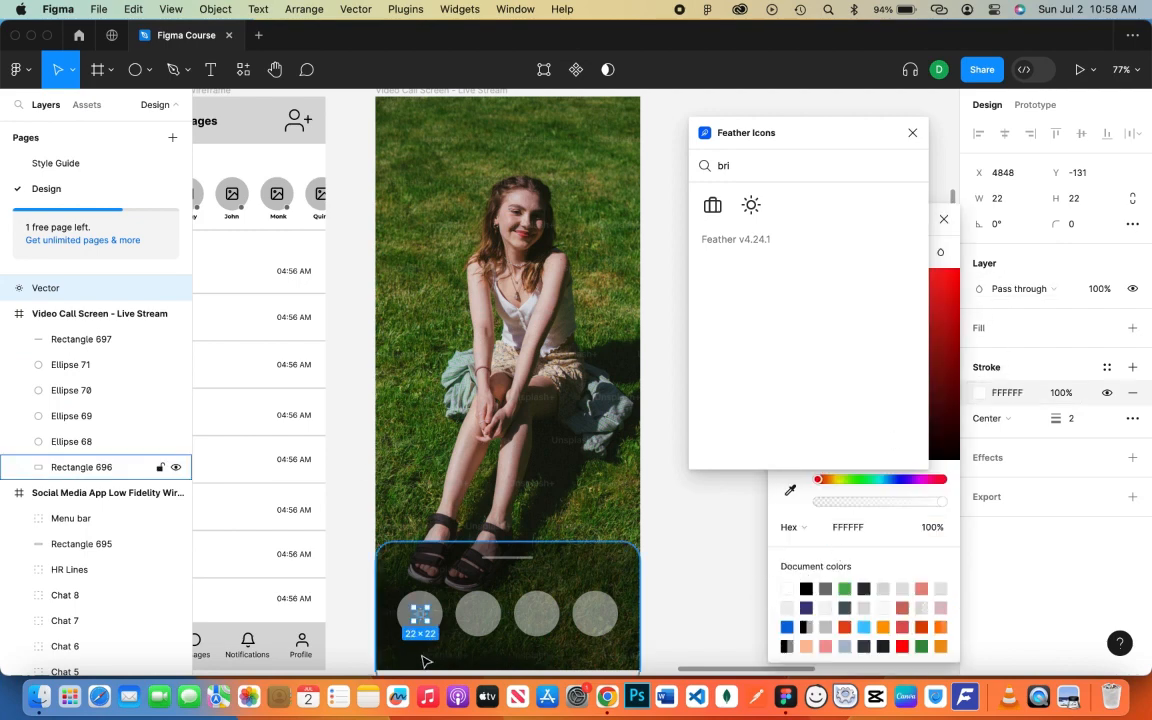
pyautogui.moveTo(427, 625); pyautogui.dragTo(431, 628)
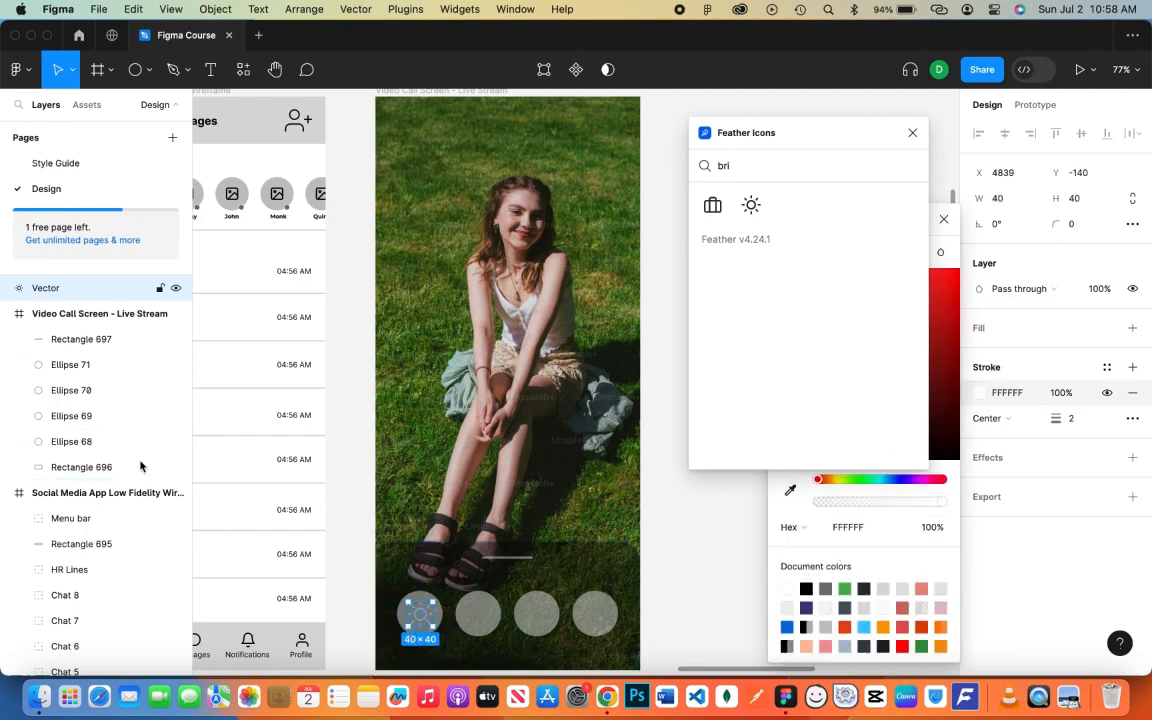
# - Group the sun icon with Ellipse 68 inside the frame and name the group 'Brightnes'
pyautogui.click(77, 441)
pyautogui.keyDown('shift'); pyautogui.click(76, 290); pyautogui.keyUp('shift')
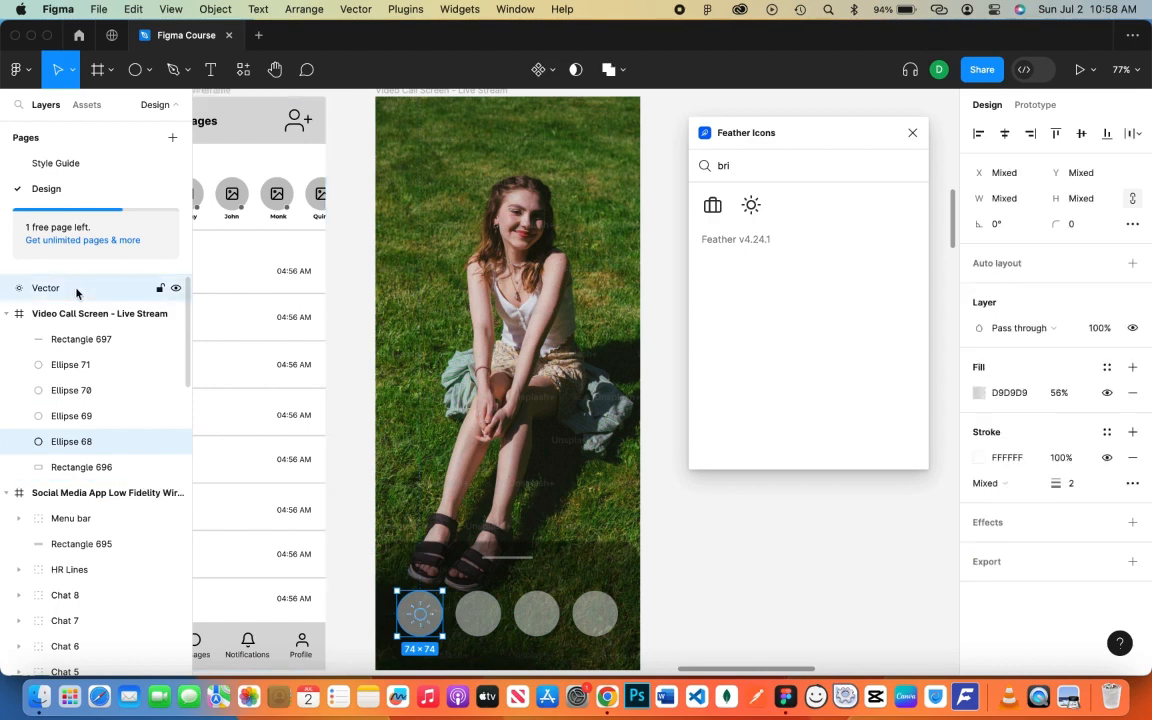
pyautogui.press('super+g')
pyautogui.moveTo(70, 290); pyautogui.dragTo(79, 331)
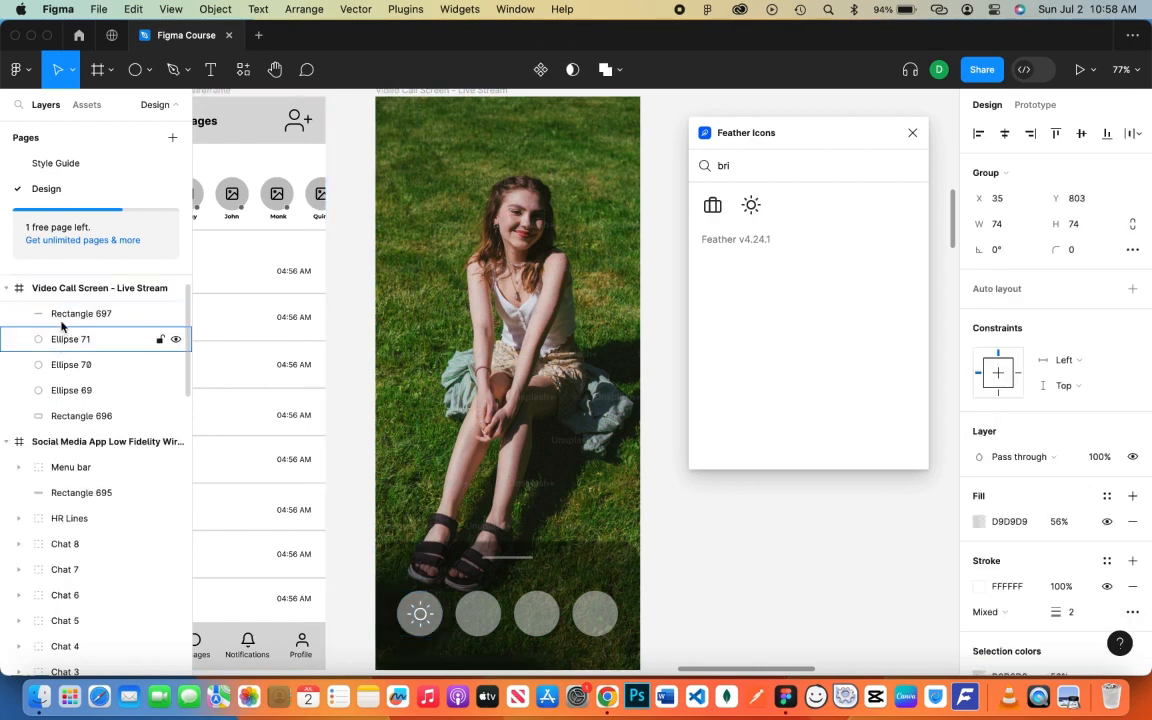
pyautogui.click(76, 316)
pyautogui.doubleClick(76, 316)
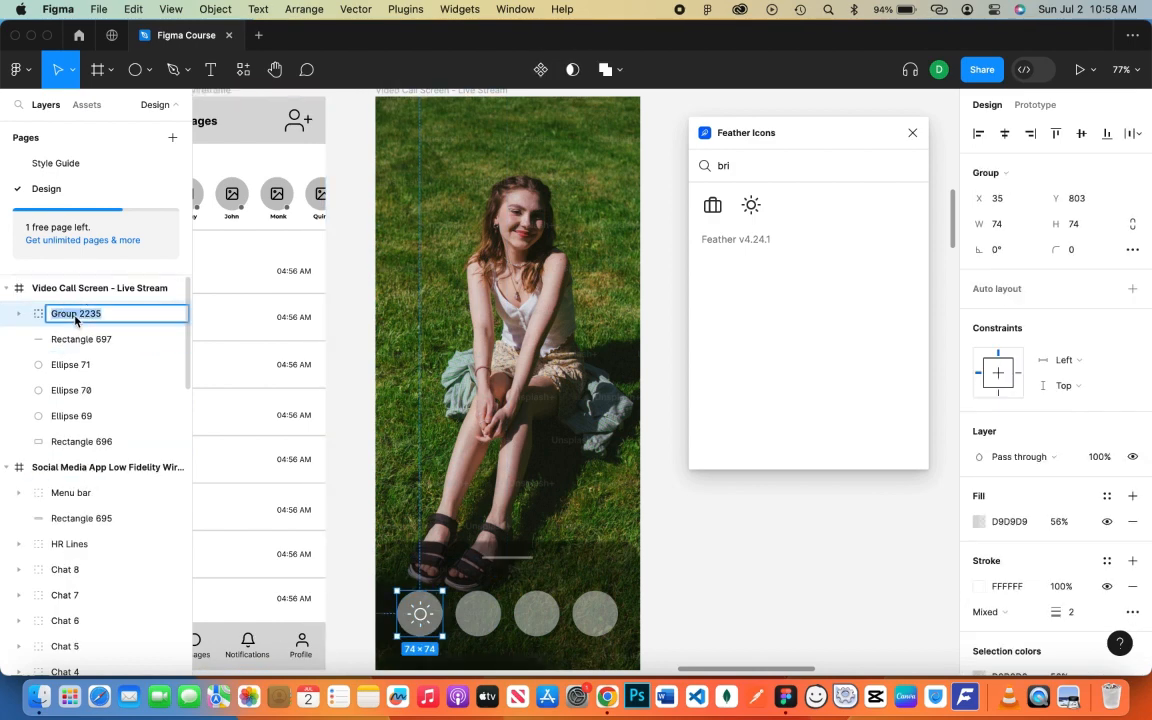
pyautogui.write('Brightnes')
pyautogui.press('Return')
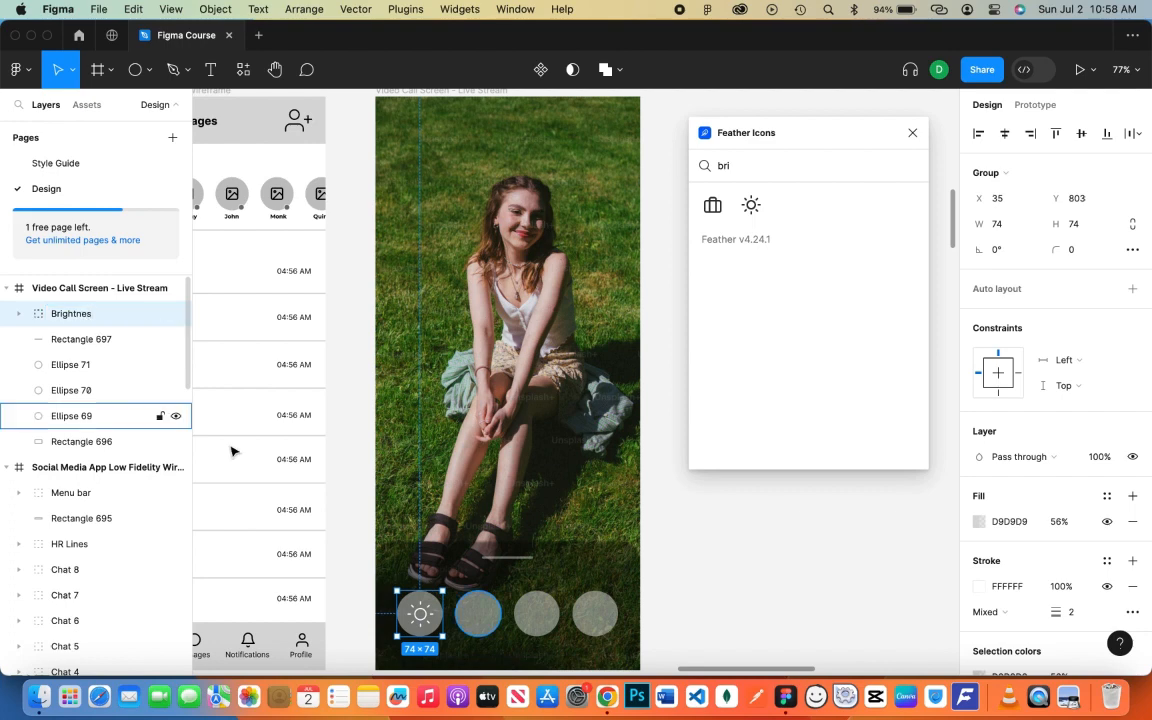
# - Inspect the icon and circle inside the Brightnes group and clear the icon search
pyautogui.click(18, 313)
pyautogui.click(77, 340)
pyautogui.keyDown('shift'); pyautogui.click(120, 364); pyautogui.keyUp('shift')
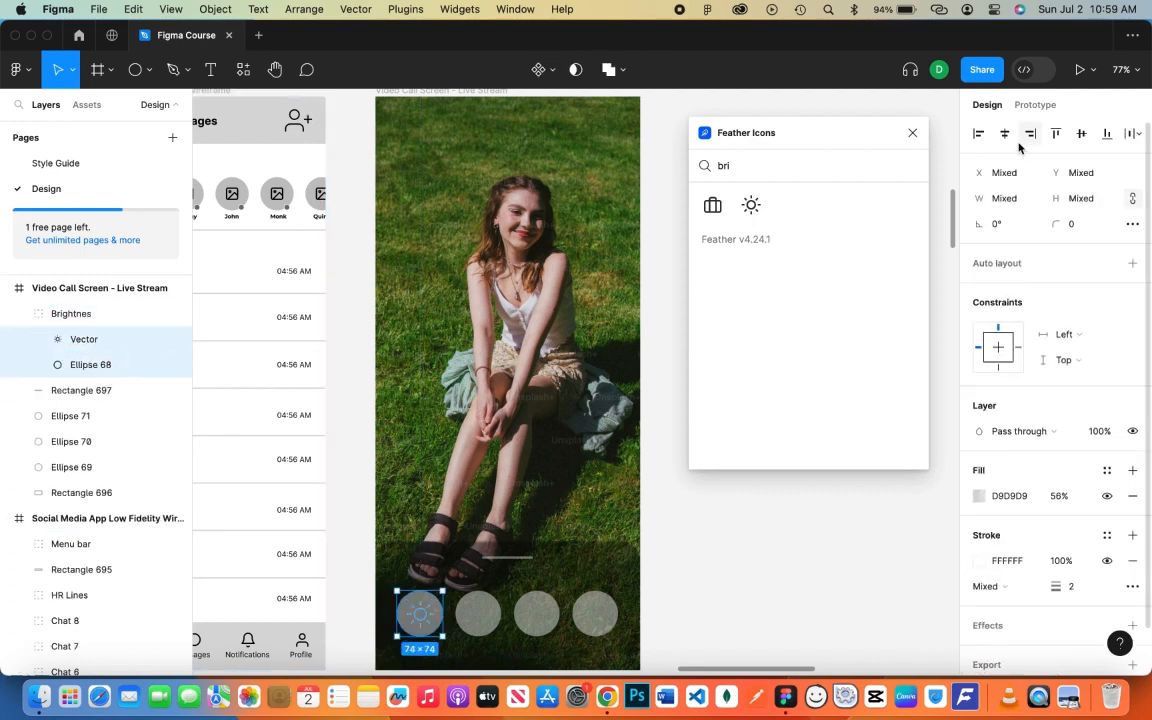
pyautogui.click(24, 314)
pyautogui.press('BackSpace')
pyautogui.press('BackSpace')
pyautogui.press('BackSpace')
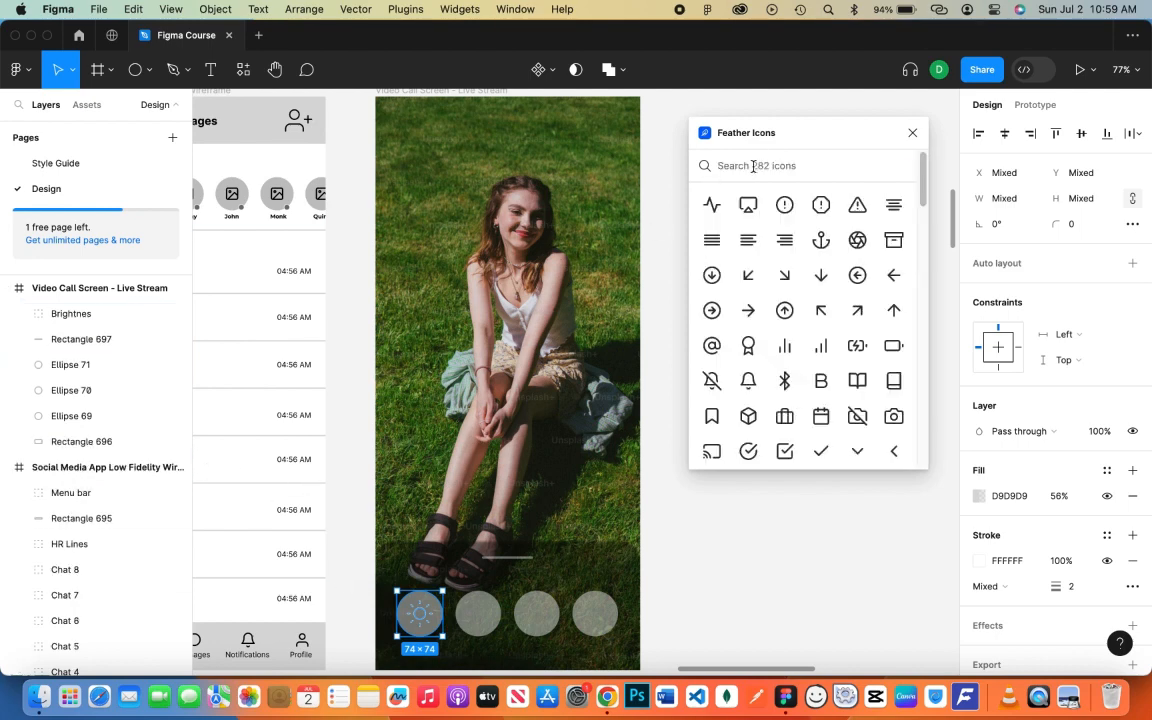
# - Insert a white Feather mute icon and move it onto the second circle
pyautogui.write('mut')
pyautogui.click(713, 204)
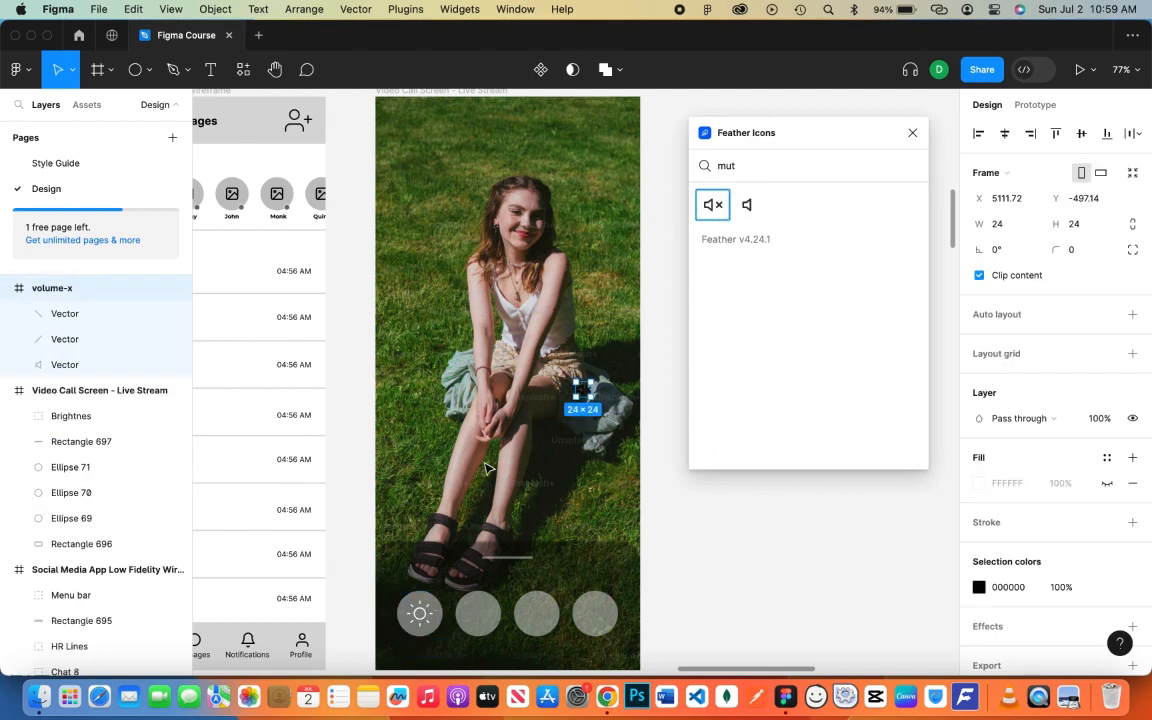
pyautogui.click(979, 587)
pyautogui.click(787, 588)
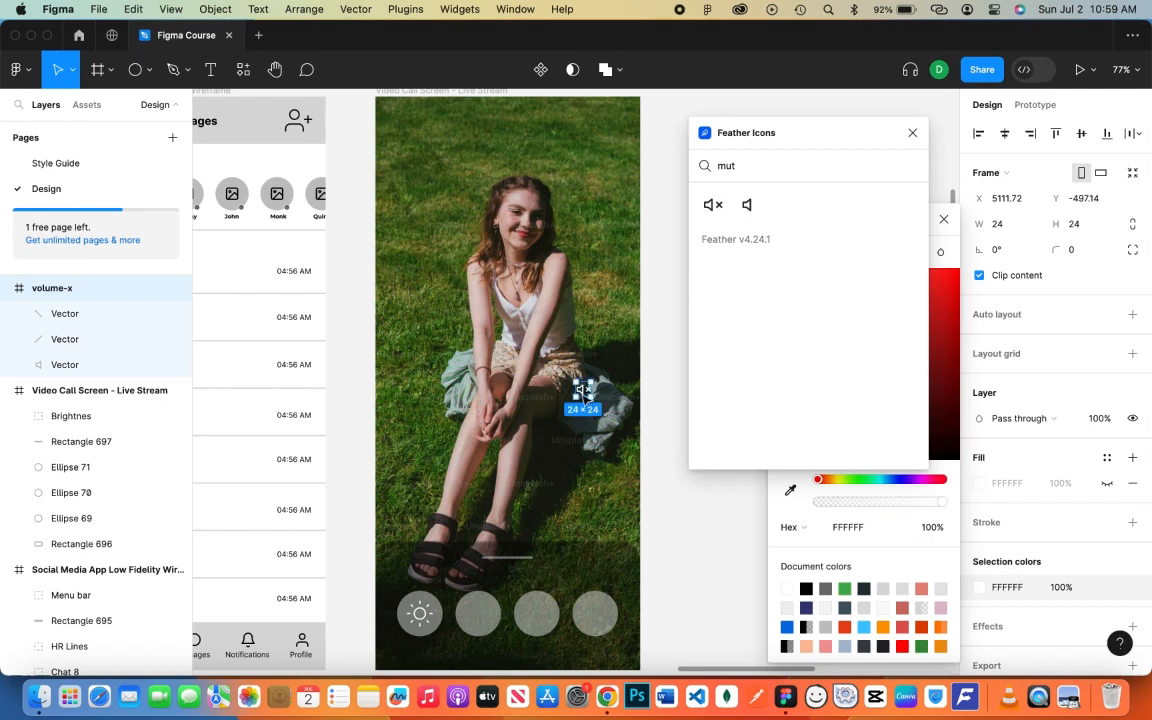
pyautogui.moveTo(588, 398); pyautogui.dragTo(493, 632)
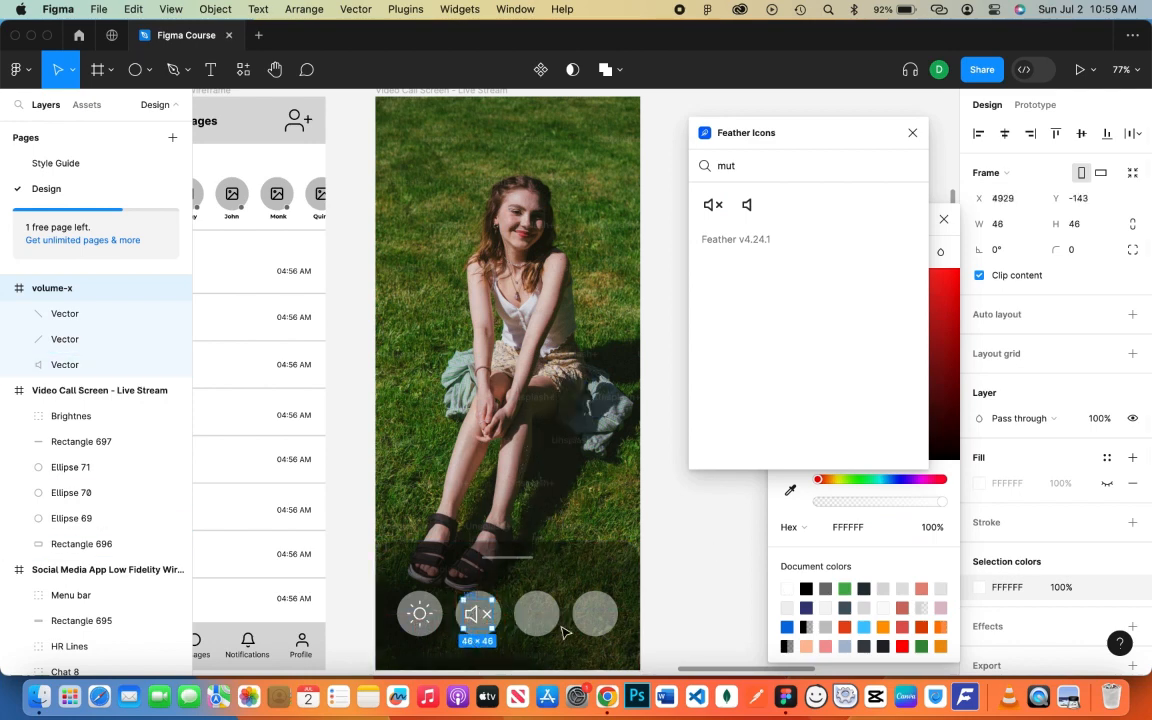
# - Flatten the mute icon, group it with Ellipse 69 as 'Mute' inside the Video Call frame
pyautogui.rightClick(100, 289)
pyautogui.click(106, 402)
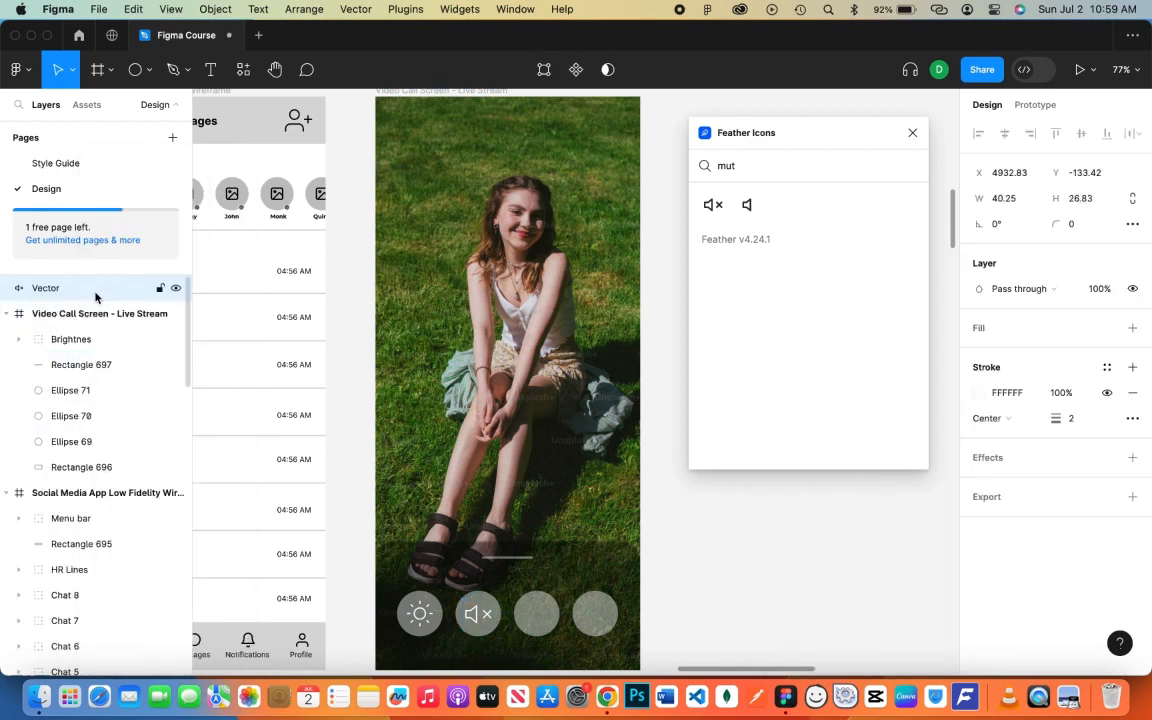
pyautogui.click(92, 441)
pyautogui.keyDown('shift'); pyautogui.click(79, 289); pyautogui.keyUp('shift')
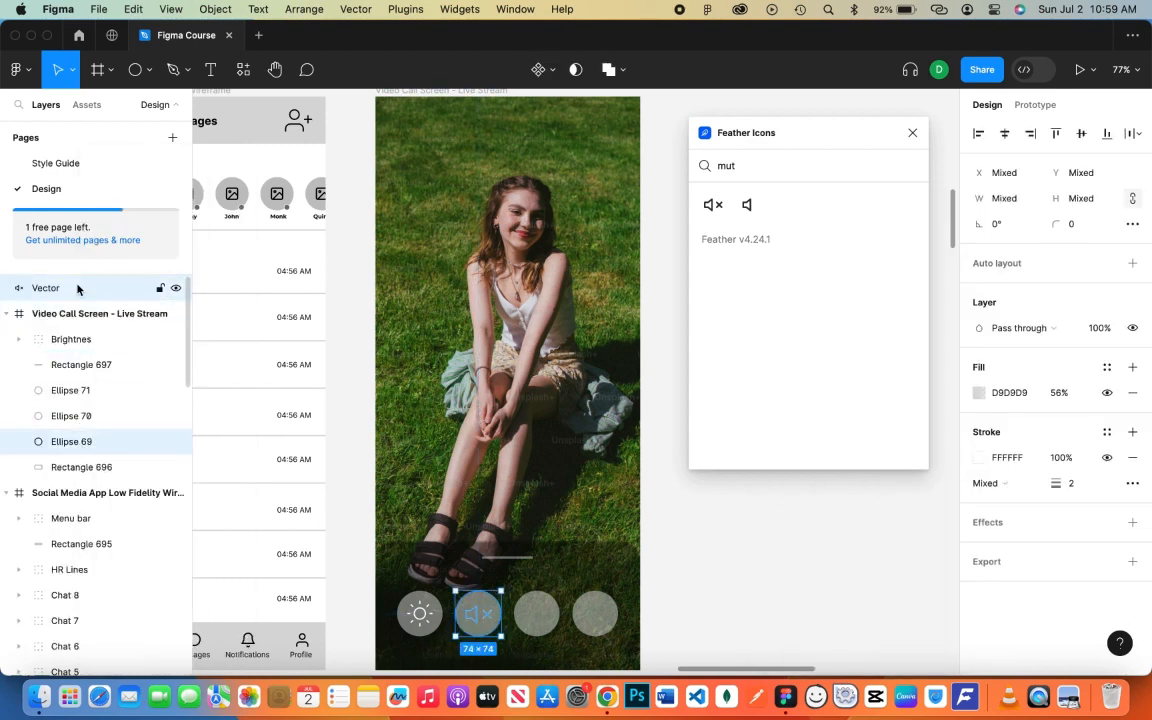
pyautogui.press('super+g')
pyautogui.doubleClick(77, 288)
pyautogui.write('Mute')
pyautogui.press('Return')
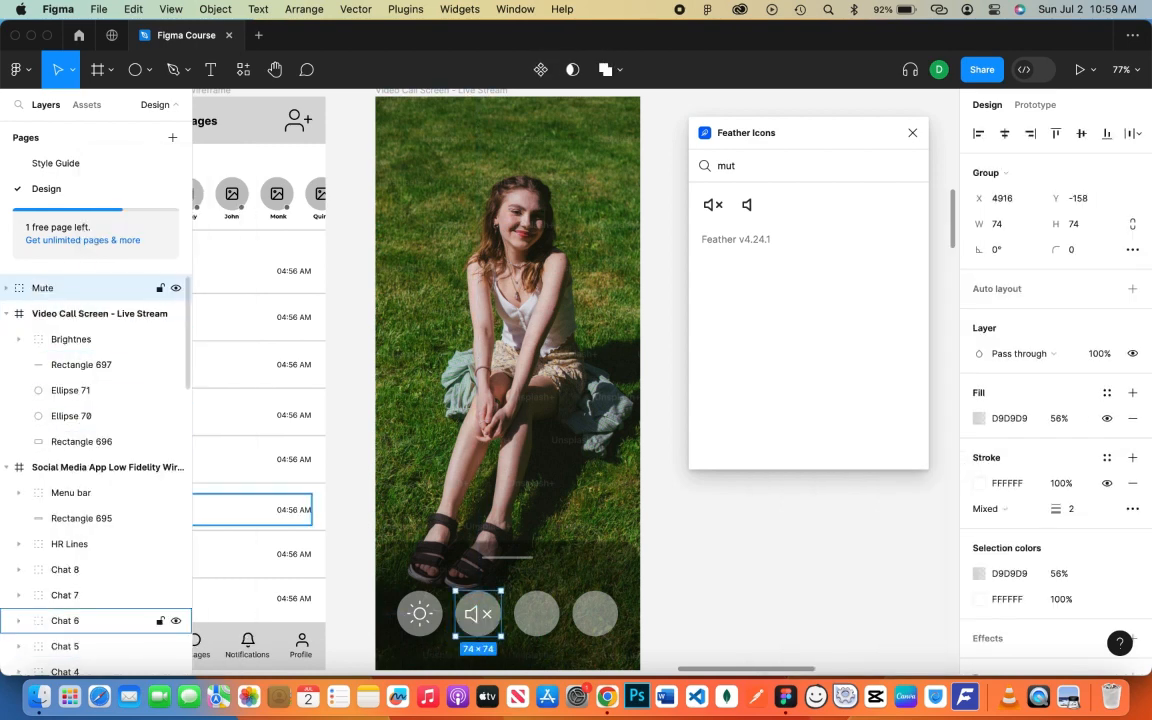
pyautogui.moveTo(56, 298); pyautogui.dragTo(62, 327)
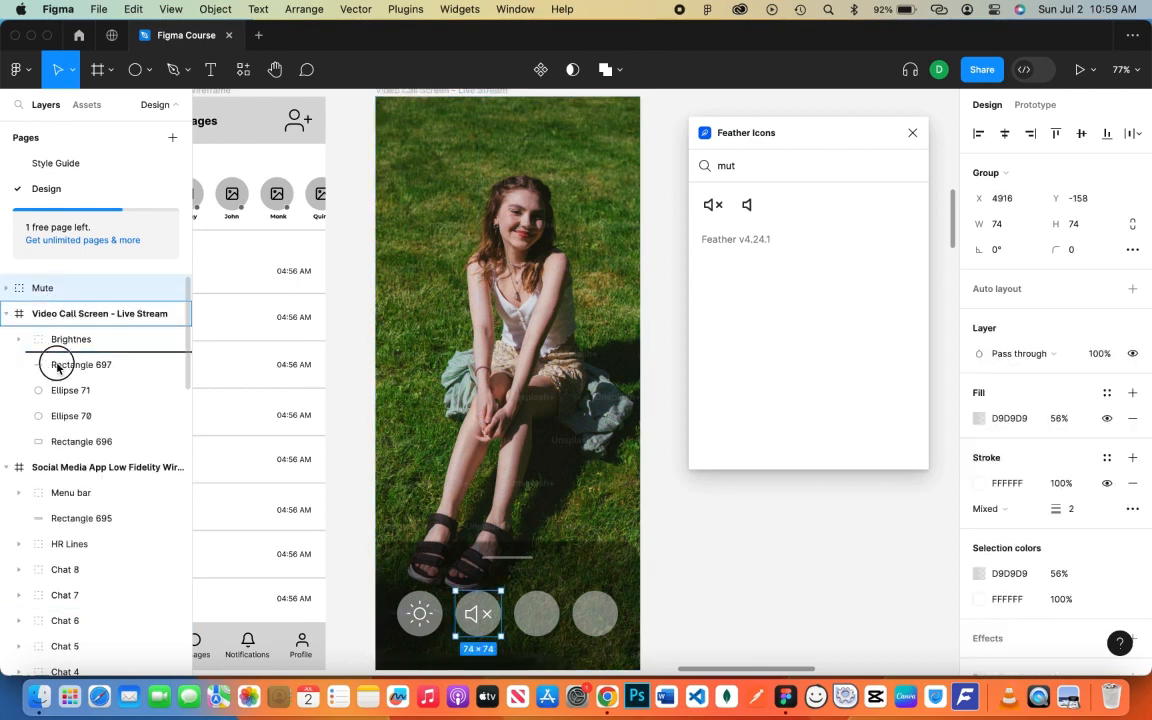
# - Check the Mute group's icon and circle, then reset the Feather icon search
pyautogui.scroll(-2, 47, 345)
pyautogui.click(19, 339)
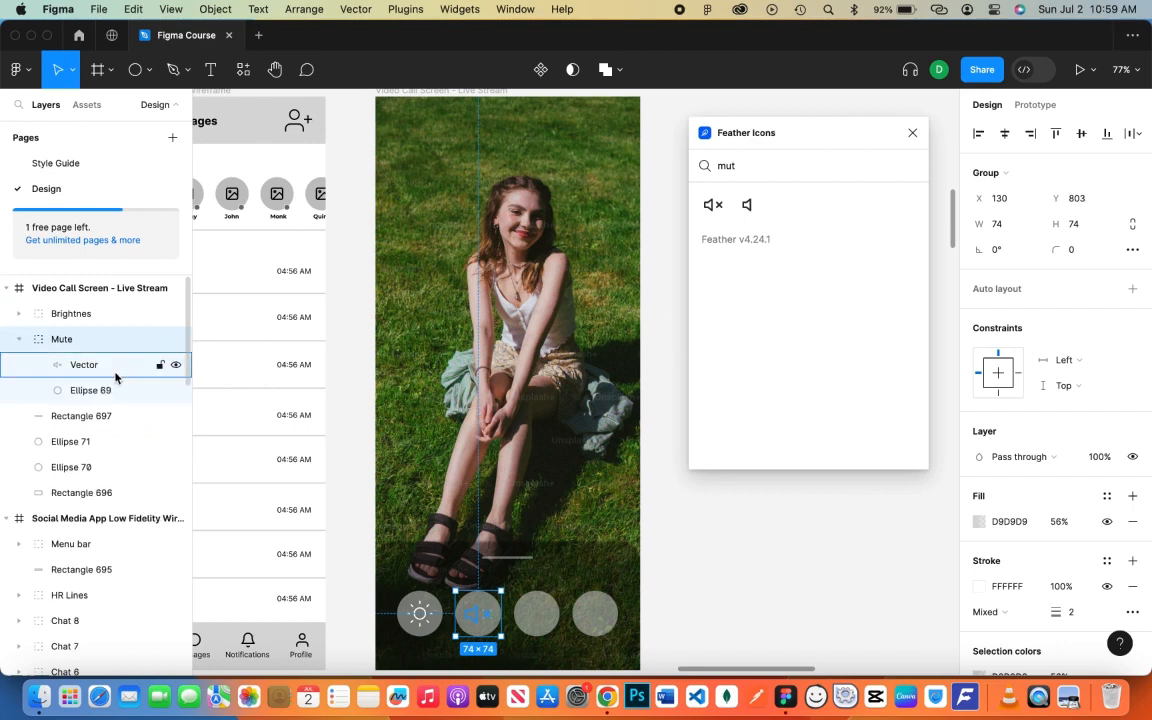
pyautogui.click(84, 365)
pyautogui.keyDown('shift'); pyautogui.click(90, 390); pyautogui.keyUp('shift')
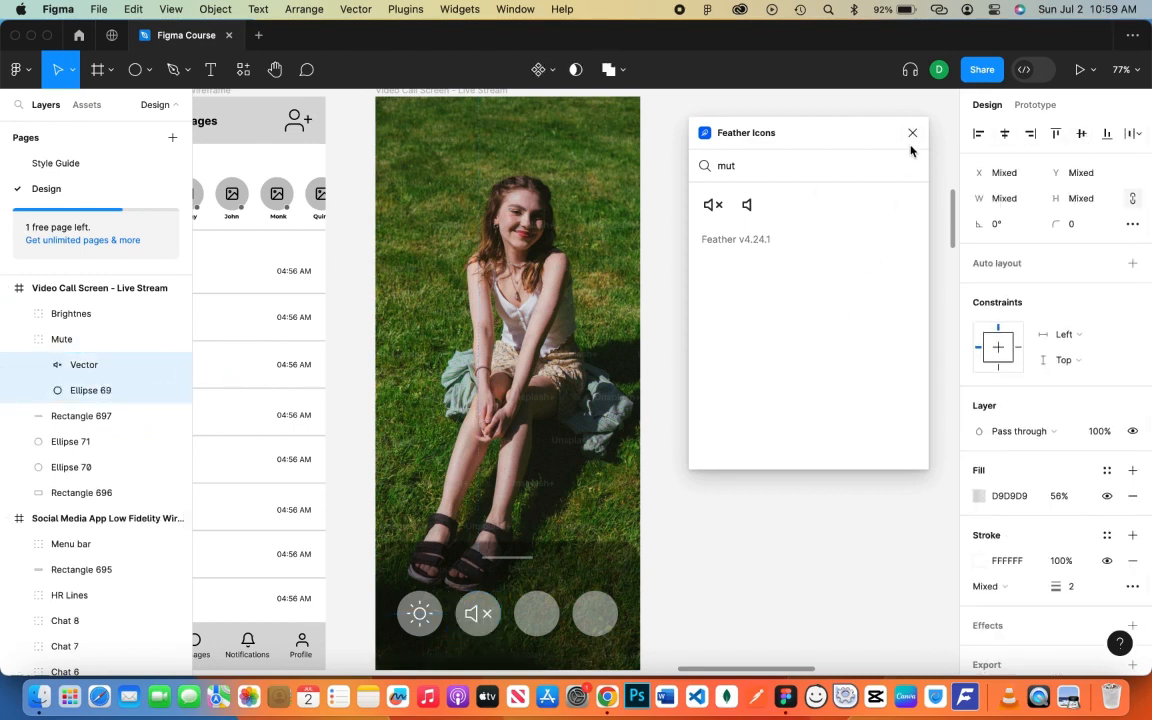
pyautogui.click(820, 167)
pyautogui.press('BackSpace')
pyautogui.press('BackSpace')
pyautogui.press('BackSpace')
pyautogui.write('flip')
pyautogui.press('BackSpace')
pyautogui.press('BackSpace')
pyautogui.press('BackSpace')
pyautogui.press('BackSpace')
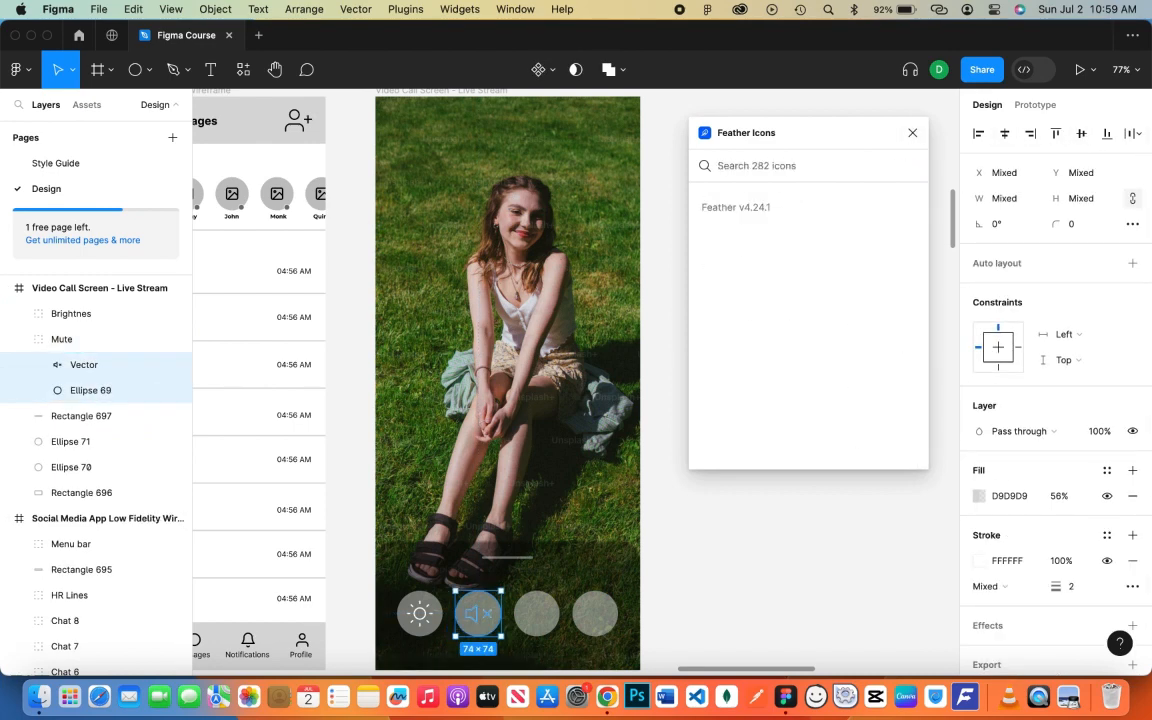
# - Insert the Feather camera icon, colour it white and enlarge it to about 47×46
pyautogui.write('camera')
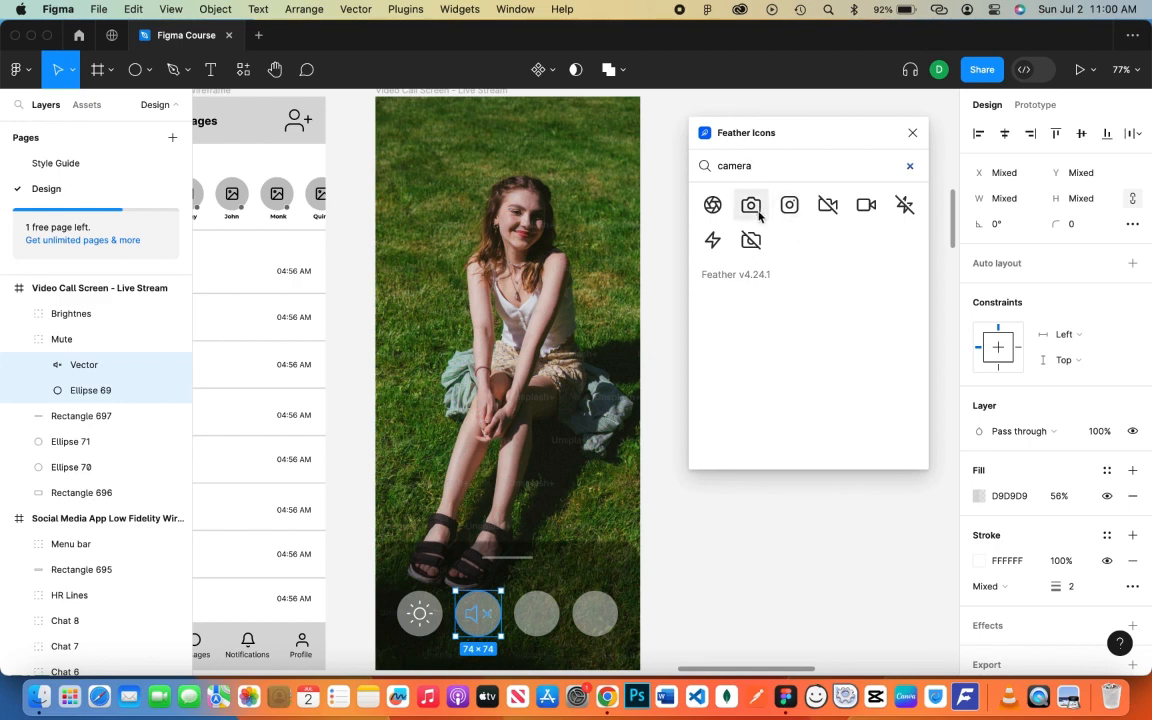
pyautogui.click(757, 210)
pyautogui.click(809, 170)
pyautogui.write('rotat')
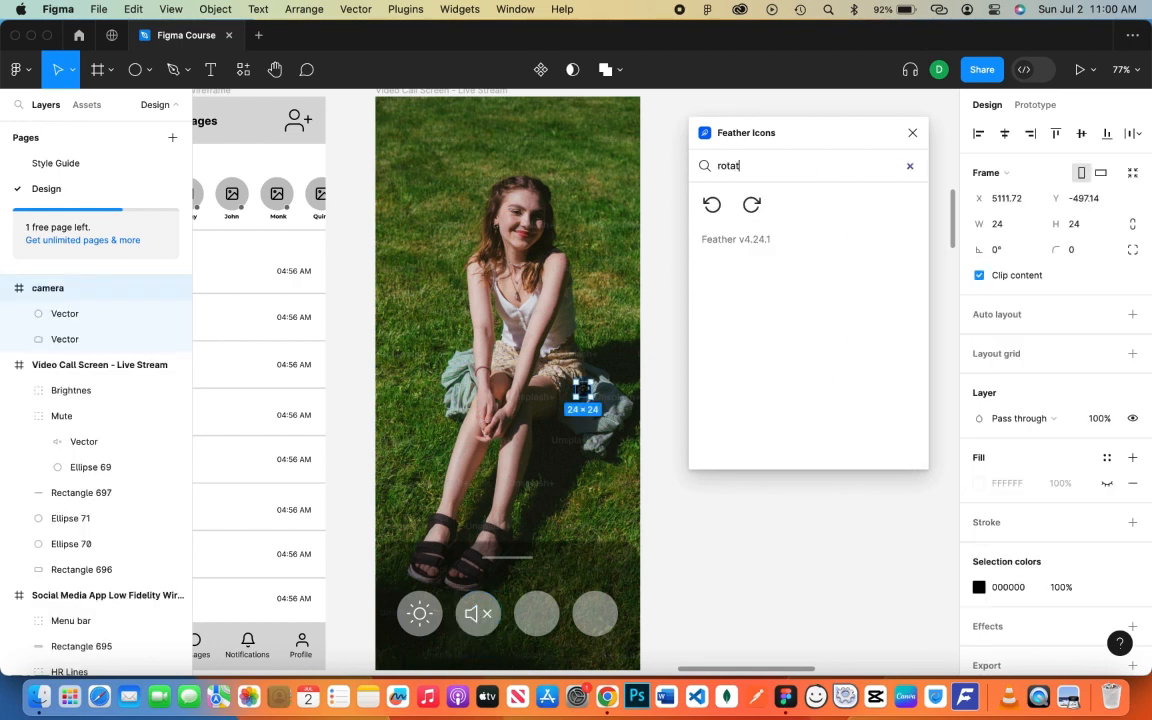
pyautogui.click(912, 133)
pyautogui.click(979, 587)
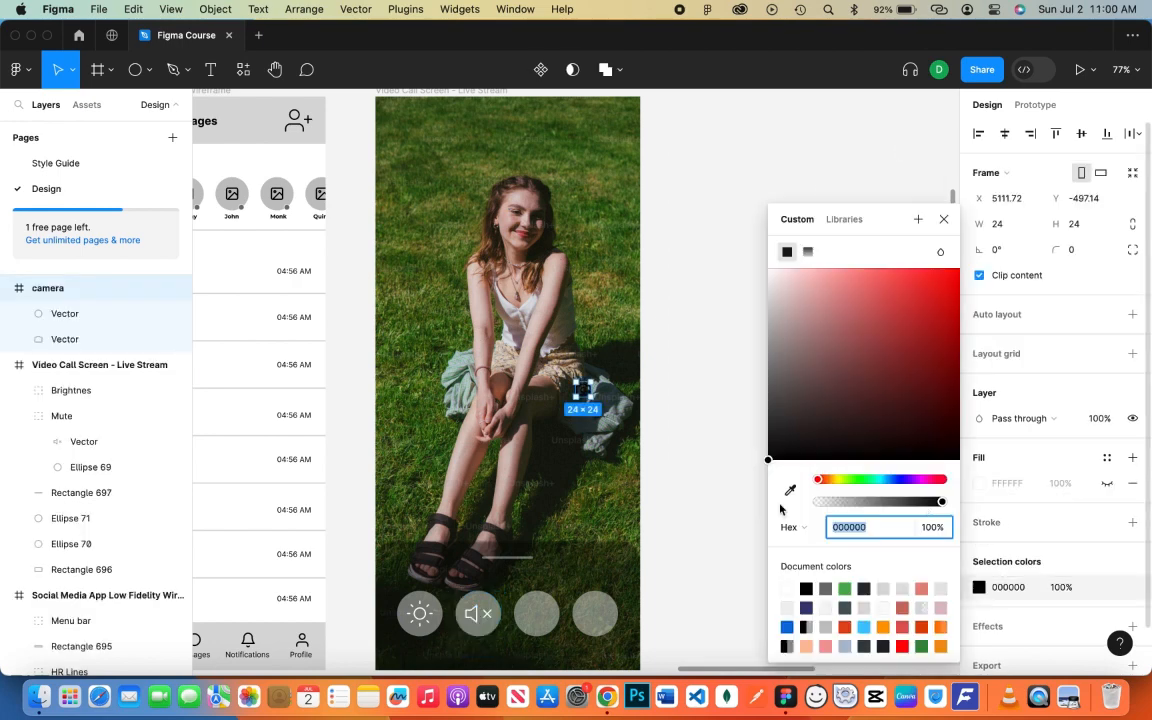
pyautogui.click(787, 589)
pyautogui.moveTo(591, 397); pyautogui.dragTo(549, 629)
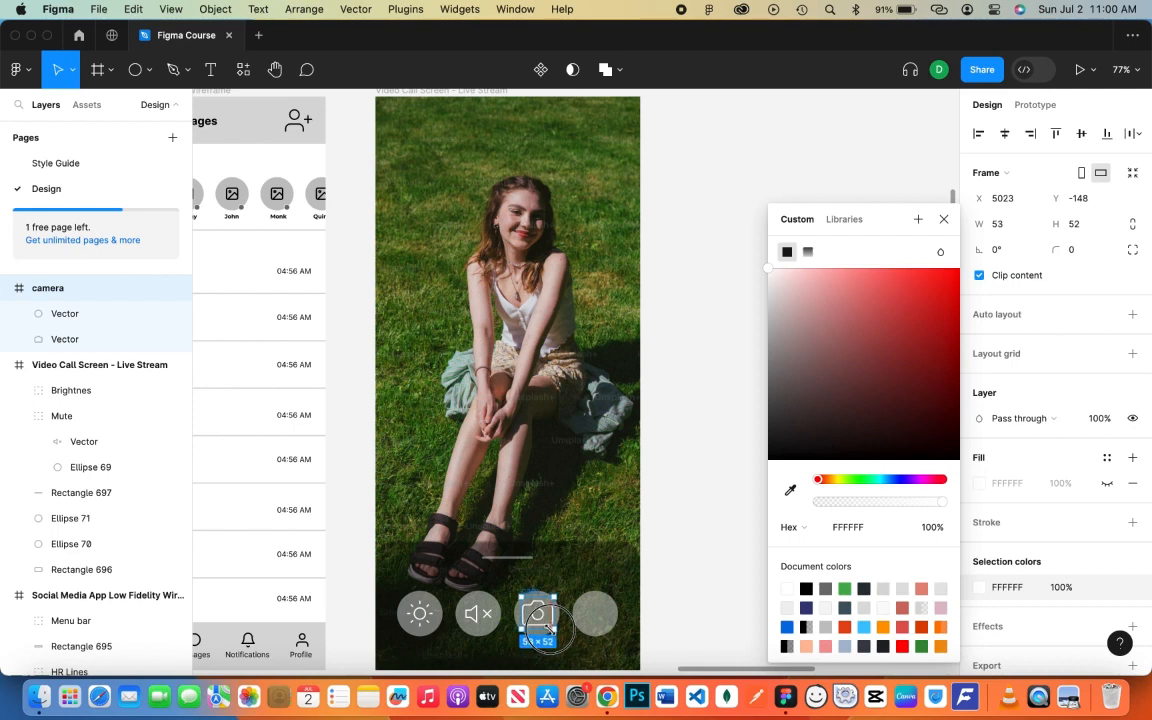
# - Flatten the camera icon into one vector inside the Video Call Screen frame
pyautogui.click(943, 219)
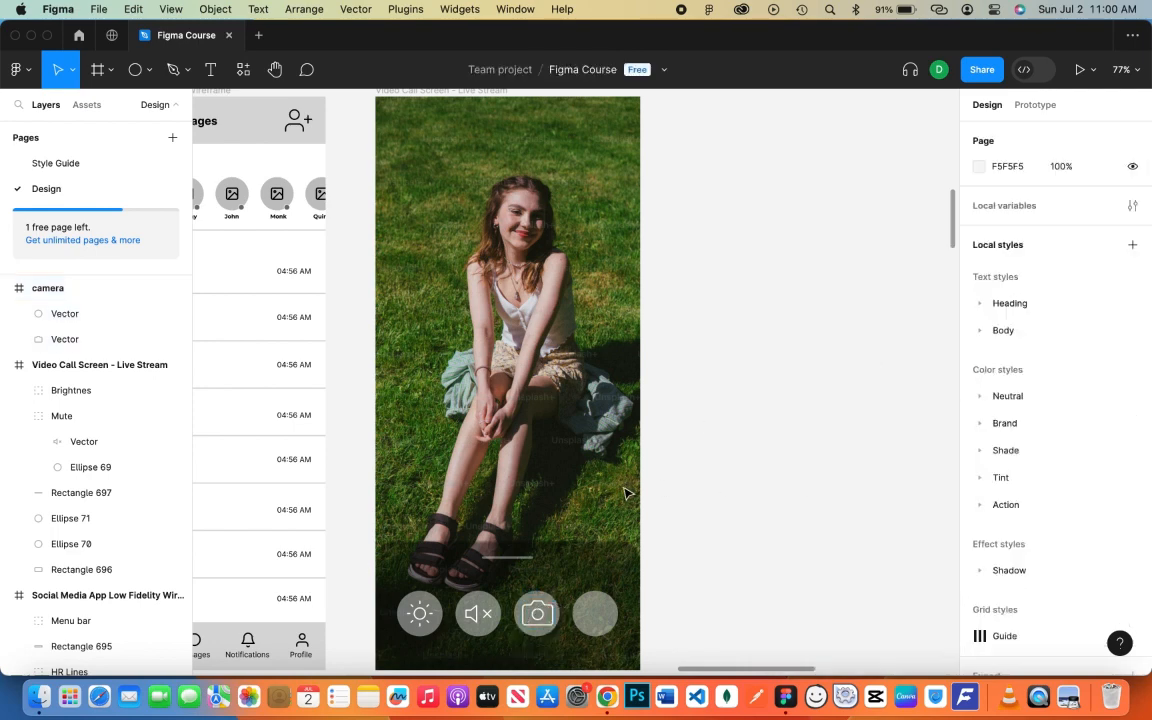
pyautogui.click(537, 614)
pyautogui.rightClick(89, 297)
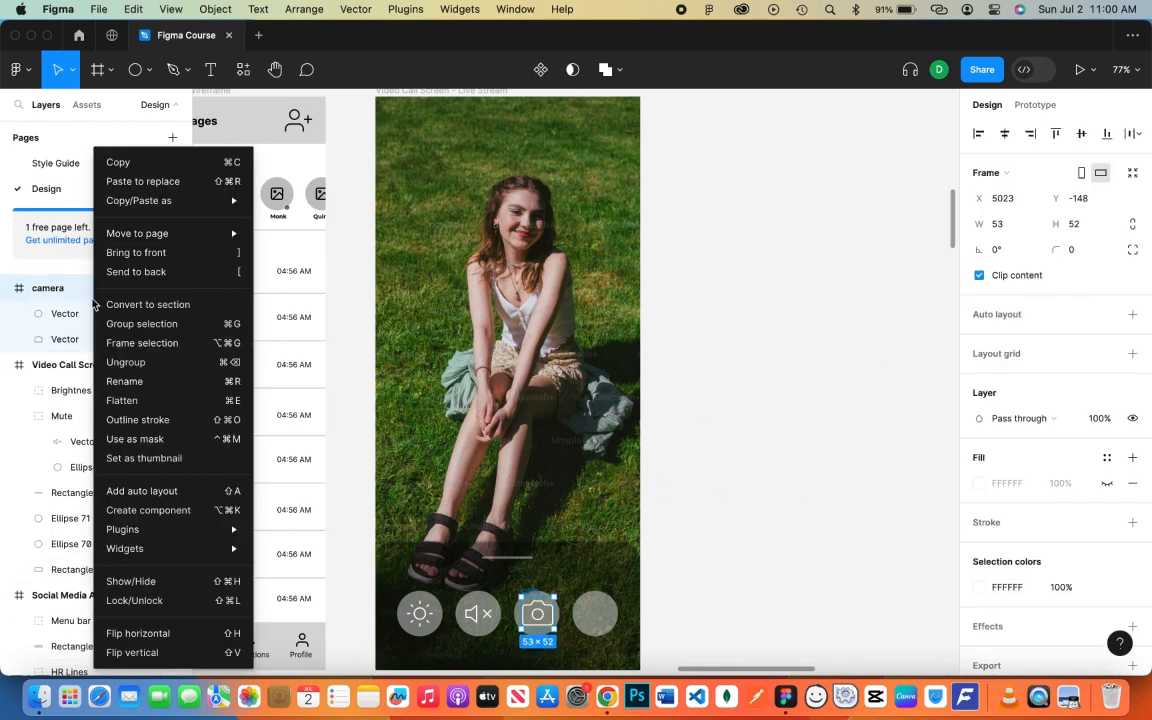
pyautogui.click(129, 401)
pyautogui.moveTo(75, 288); pyautogui.dragTo(83, 360)
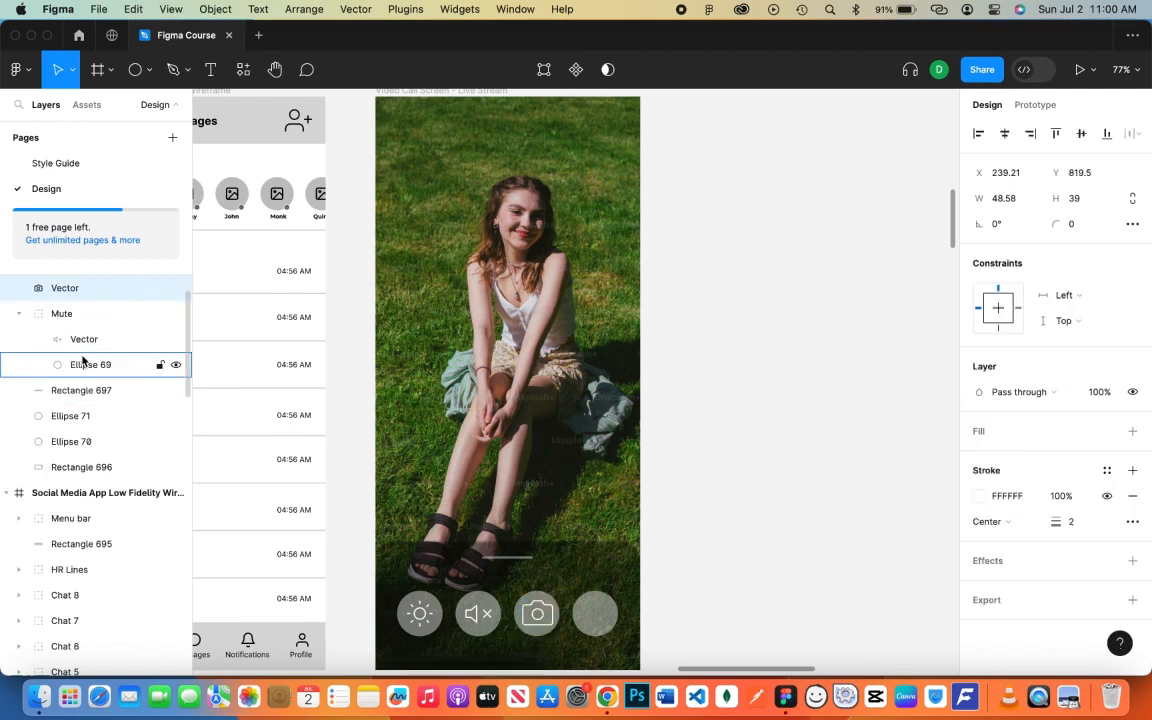
pyautogui.scroll(-1, 78, 358)
pyautogui.scroll(3, 72, 354)
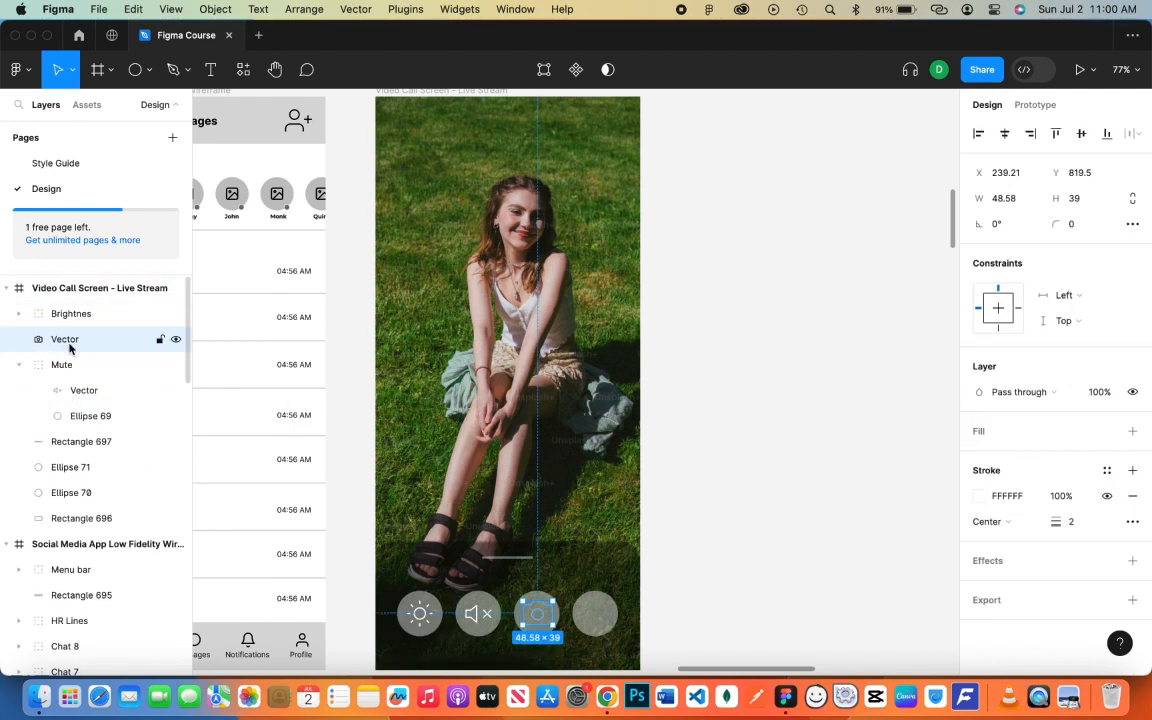
# - Group the camera vector with Ellipse 70 and name the group 'Camera'
pyautogui.click(72, 491)
pyautogui.keyDown('shift'); pyautogui.click(75, 339); pyautogui.keyUp('shift')
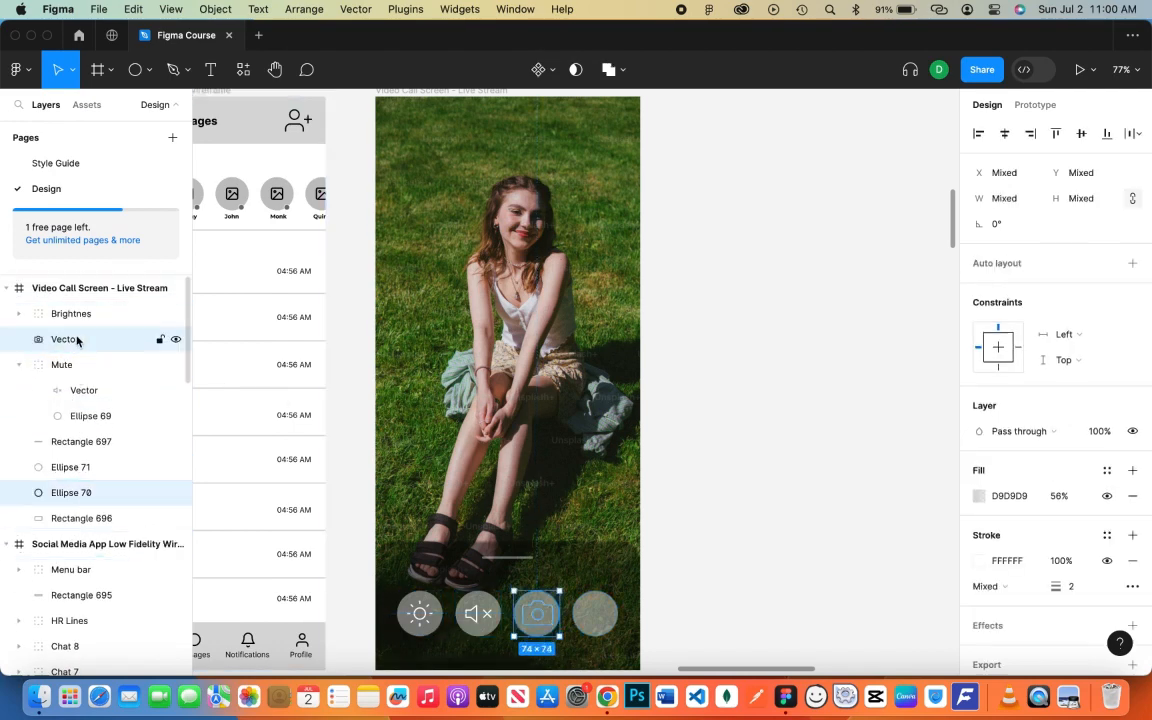
pyautogui.press('super+g')
pyautogui.doubleClick(78, 339)
pyautogui.write('C')
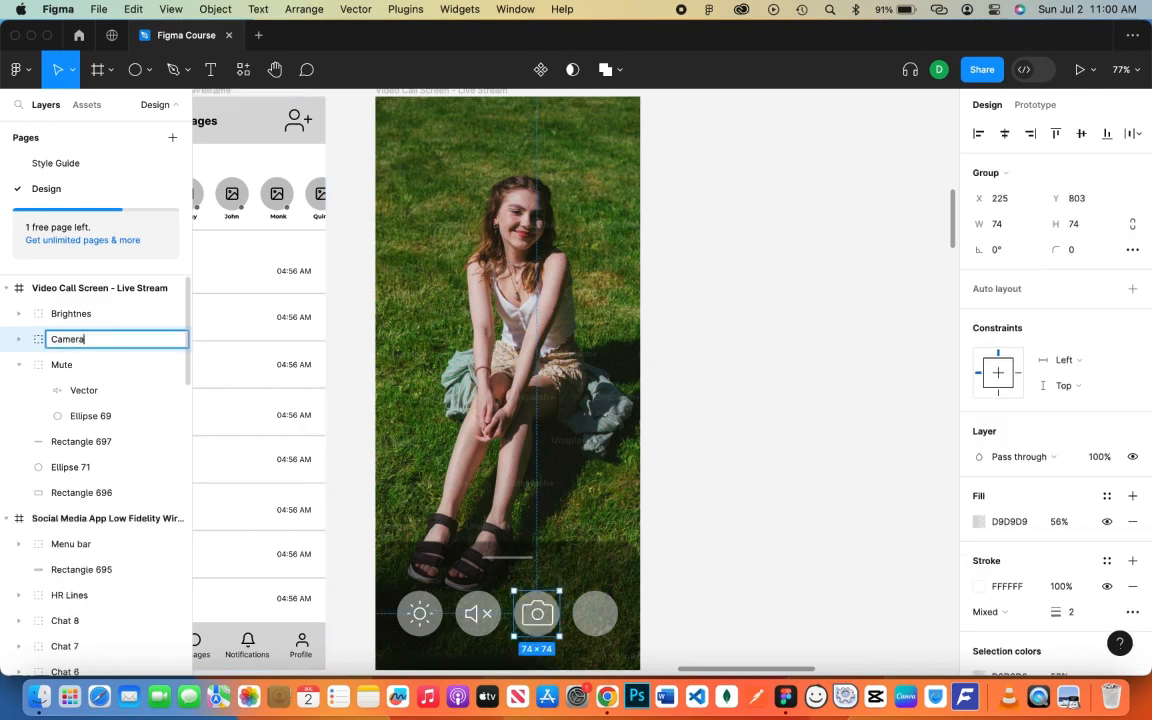
pyautogui.write('amera')
pyautogui.press('Return')
# - Shrink the camera vector to 41×32 so it sits centred on its circle
pyautogui.click(19, 339)
pyautogui.click(84, 364)
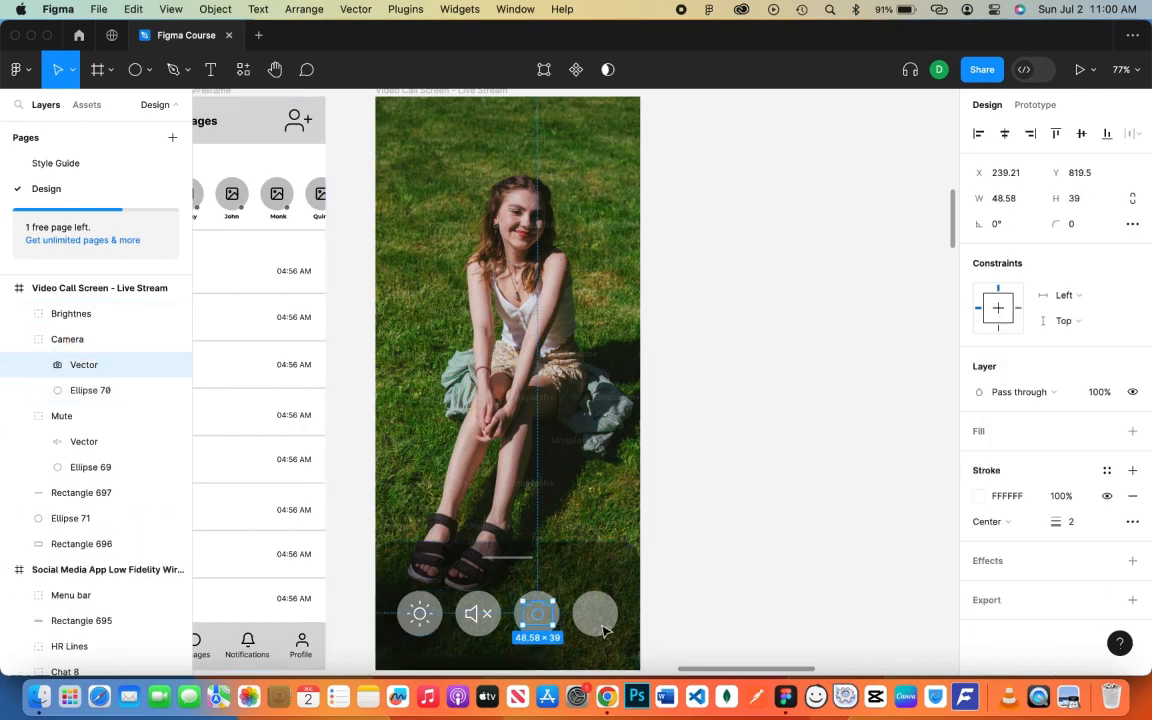
pyautogui.scroll(5, 537, 624)
pyautogui.moveTo(567, 625); pyautogui.dragTo(563, 622)
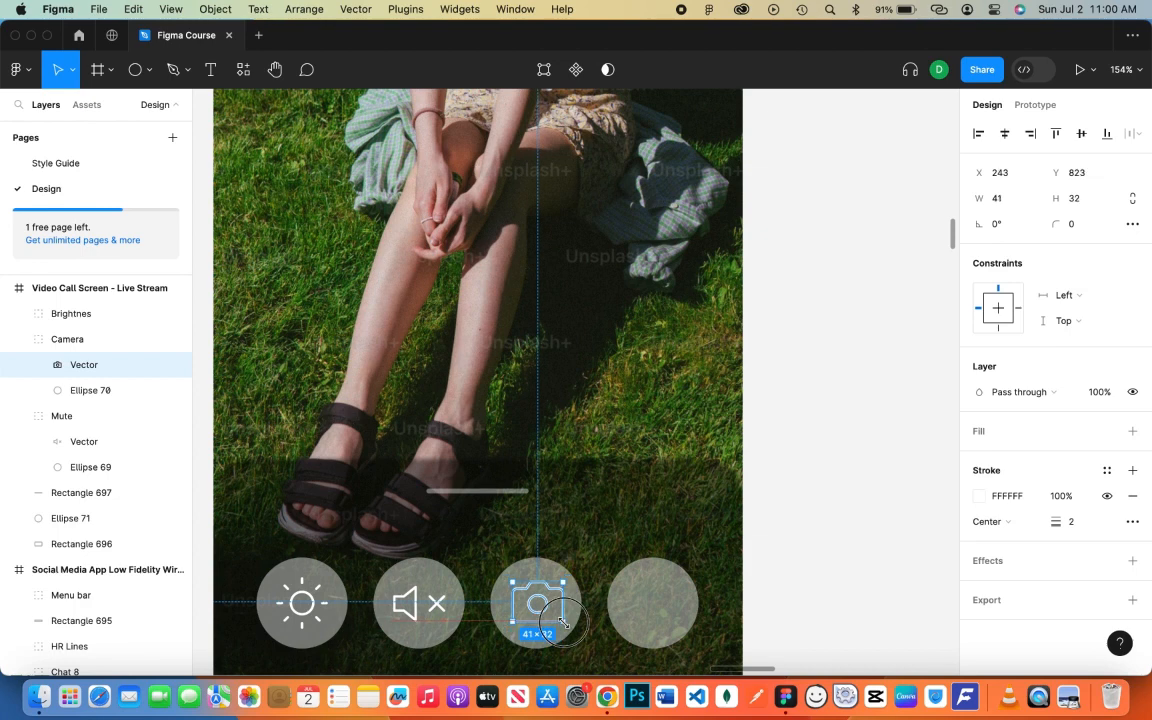
pyautogui.keyDown('shift'); pyautogui.click(77, 390); pyautogui.keyUp('shift')
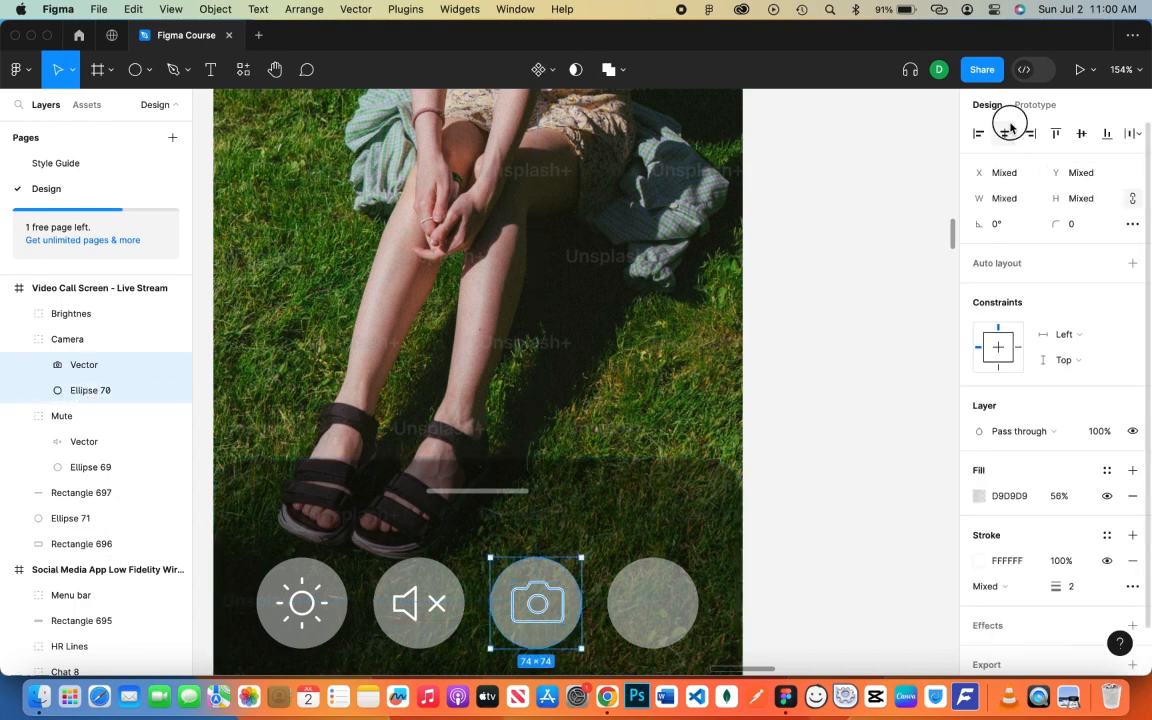
pyautogui.click(890, 352)
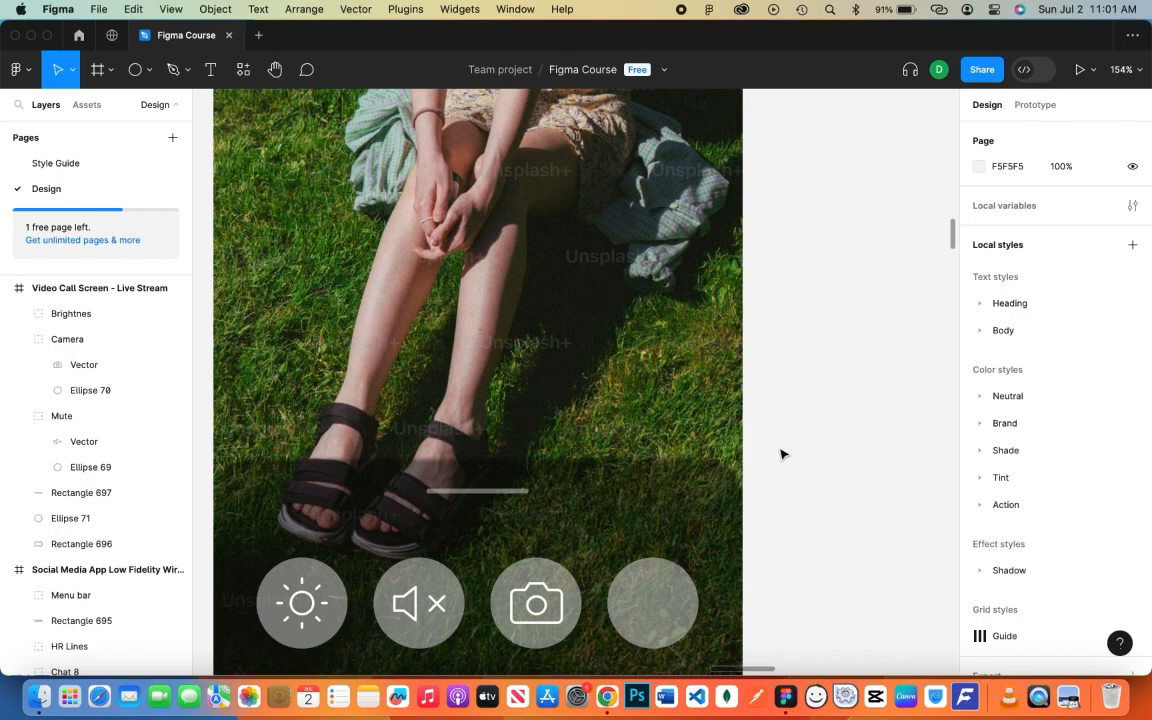
# - With the fourth circle selected, launch the Feather Icons plugin from Plugins
pyautogui.click(660, 609)
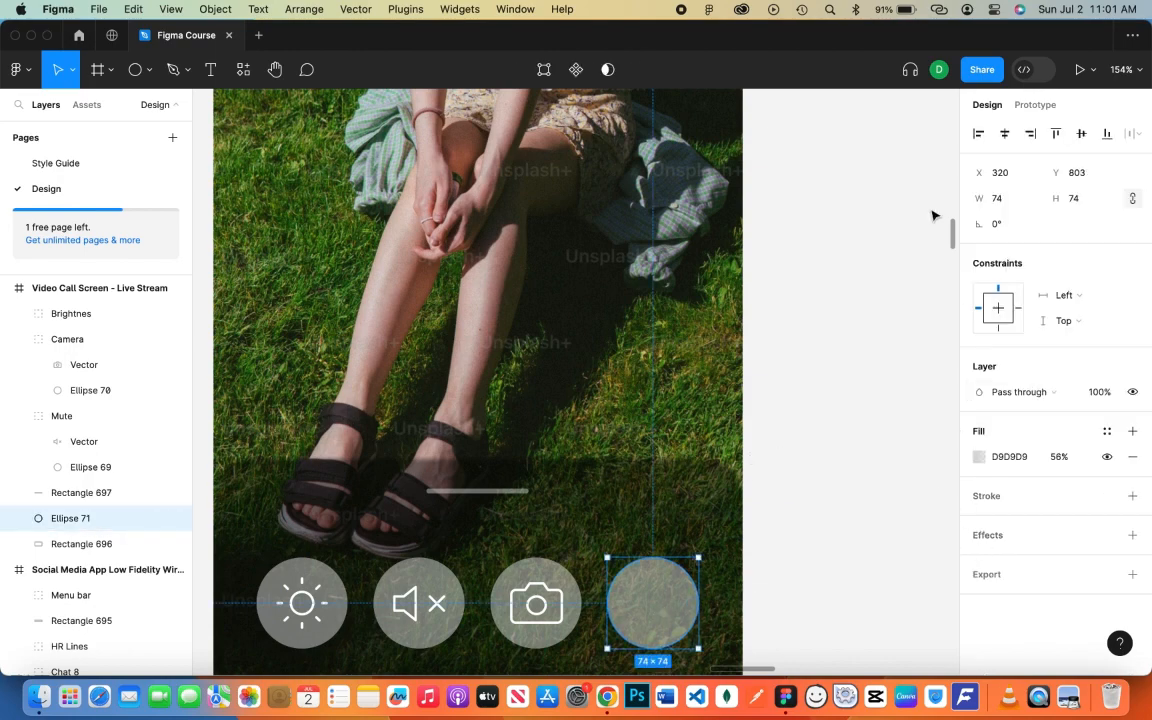
pyautogui.rightClick(854, 278)
pyautogui.click(793, 361)
pyautogui.scroll(-5, 796, 363)
pyautogui.moveTo(827, 343); pyautogui.dragTo(694, 363)
pyautogui.rightClick(763, 316)
pyautogui.moveTo(815, 451)
pyautogui.click(976, 175)
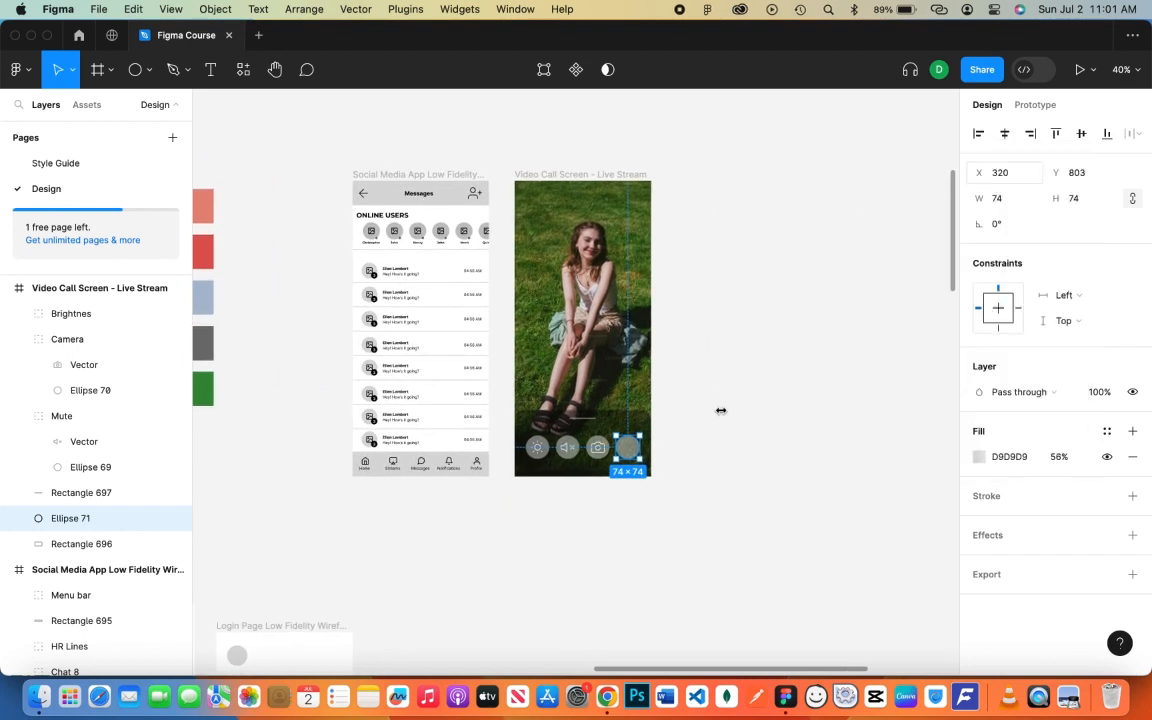
# - Fill the fourth circle solid red FF0000 at 97% opacity
pyautogui.click(981, 458)
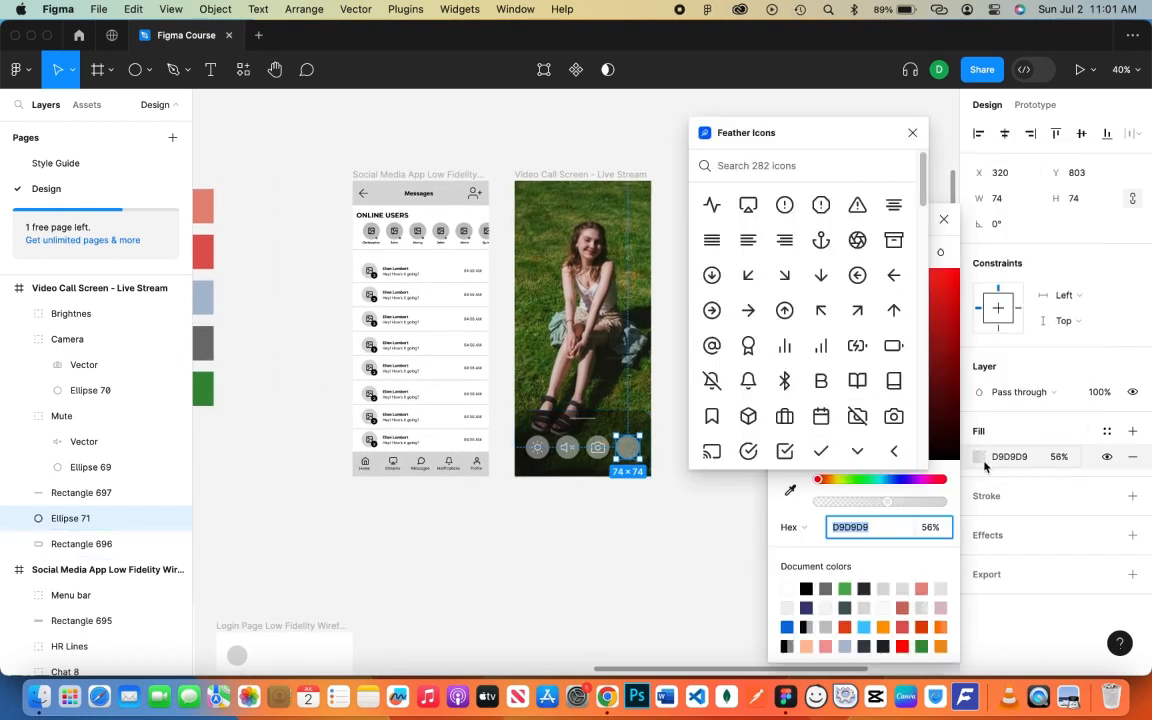
pyautogui.click(945, 481)
pyautogui.moveTo(942, 281); pyautogui.dragTo(964, 268)
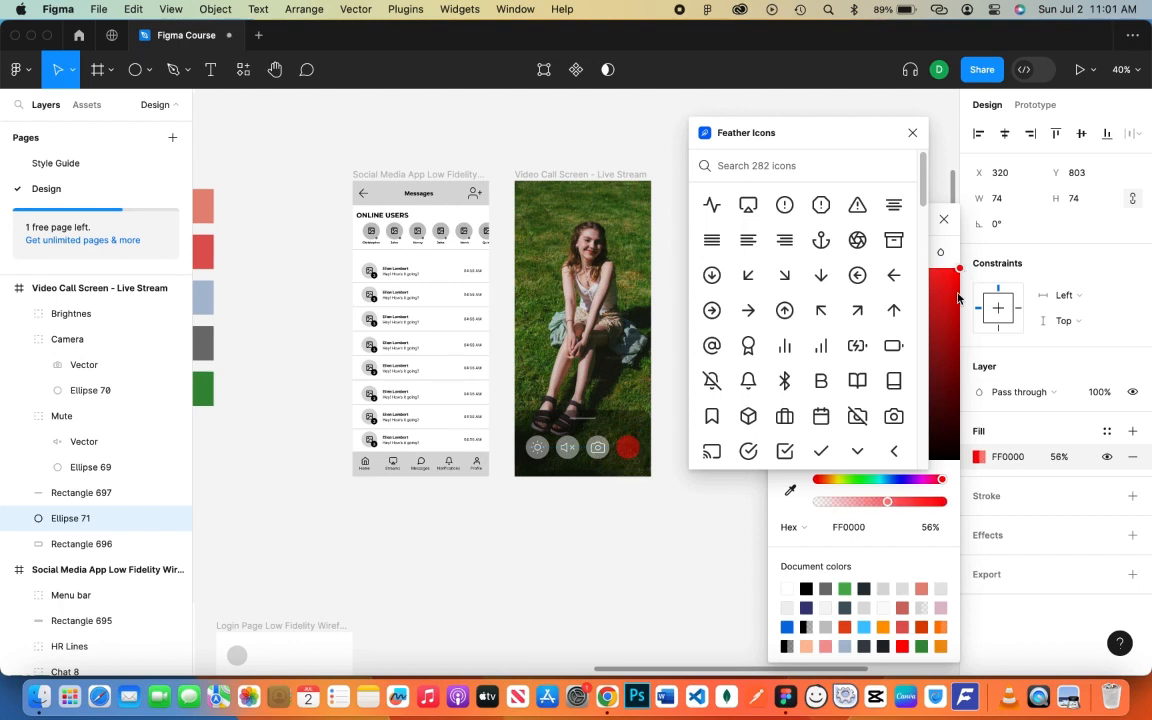
pyautogui.moveTo(888, 503); pyautogui.dragTo(939, 502)
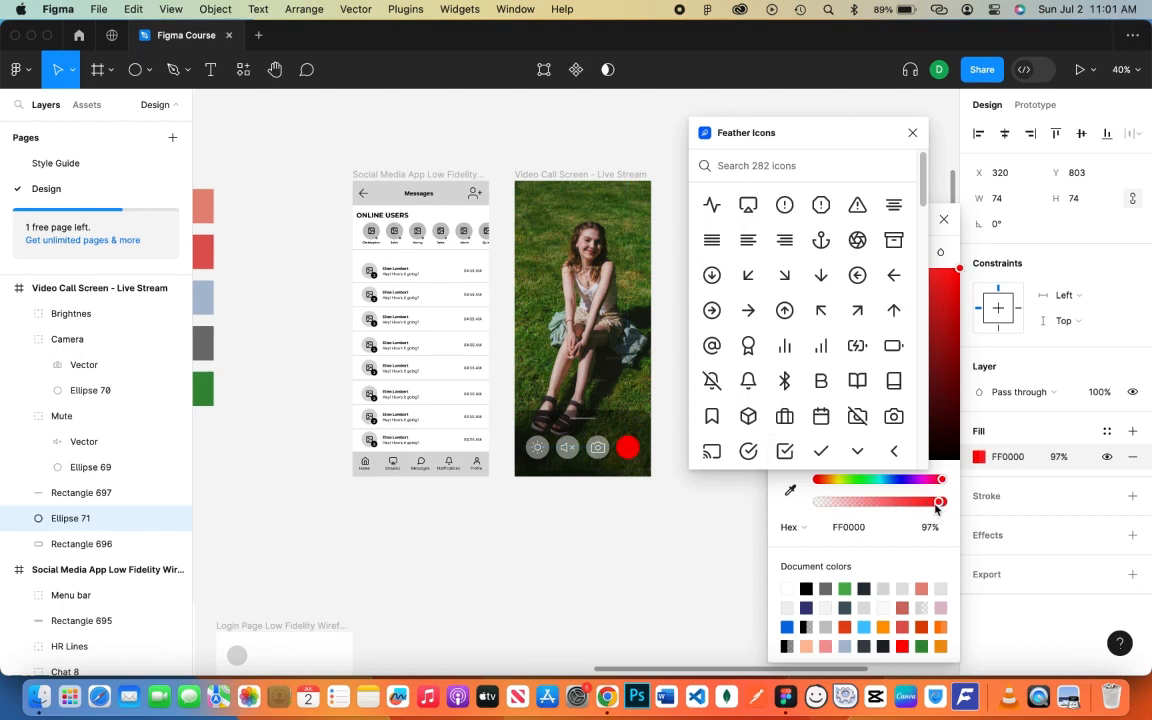
# - Insert the Feather 'x' icon in FFFFFF white, enlarged onto the red circle
pyautogui.click(740, 165)
pyautogui.write('cancel')
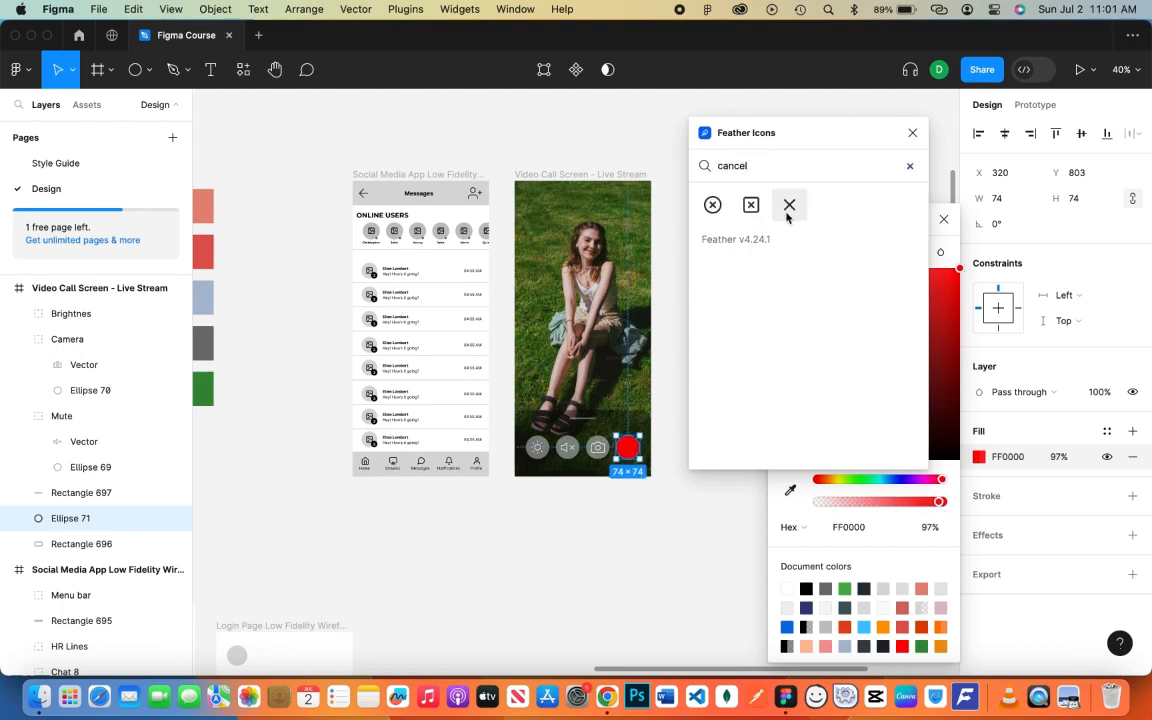
pyautogui.click(789, 204)
pyautogui.click(979, 587)
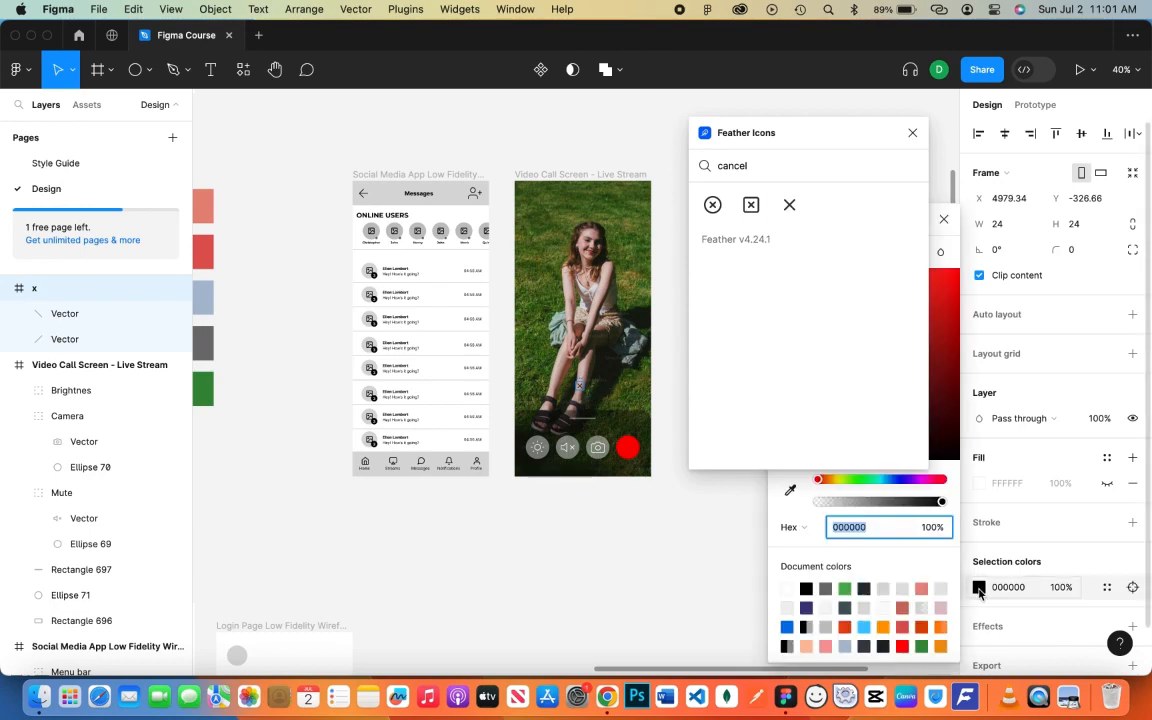
pyautogui.write('ffffff')
pyautogui.press('Return')
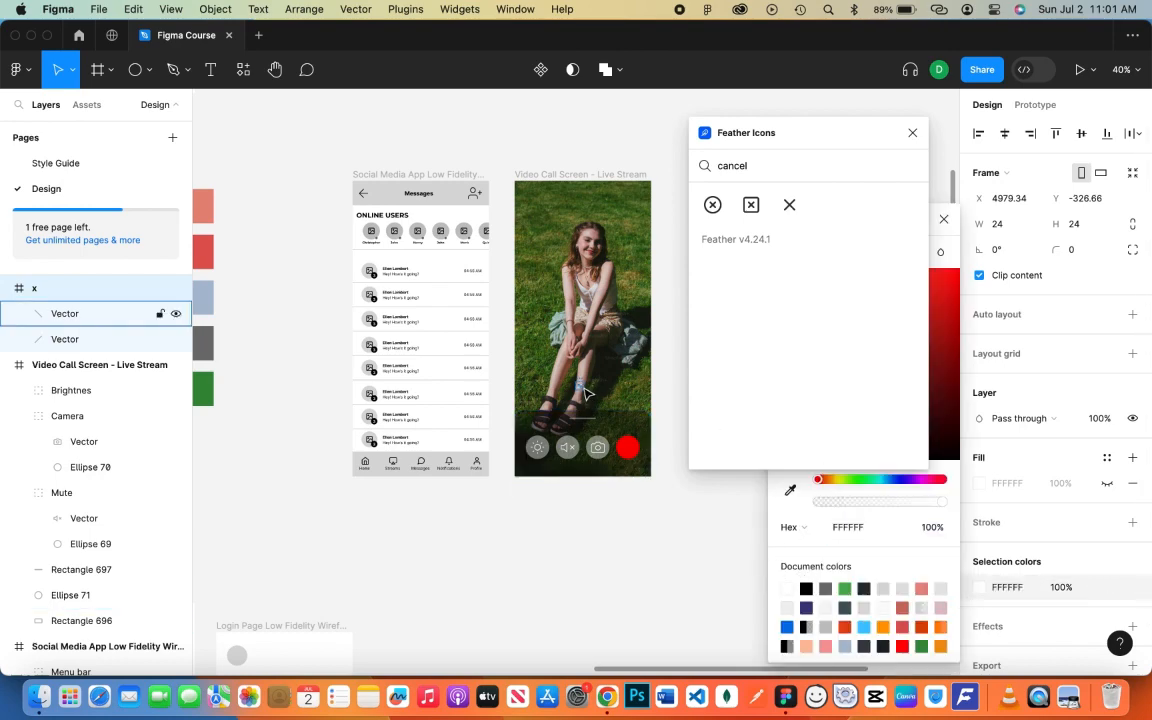
pyautogui.scroll(5, 586, 393)
pyautogui.moveTo(582, 394); pyautogui.dragTo(717, 567)
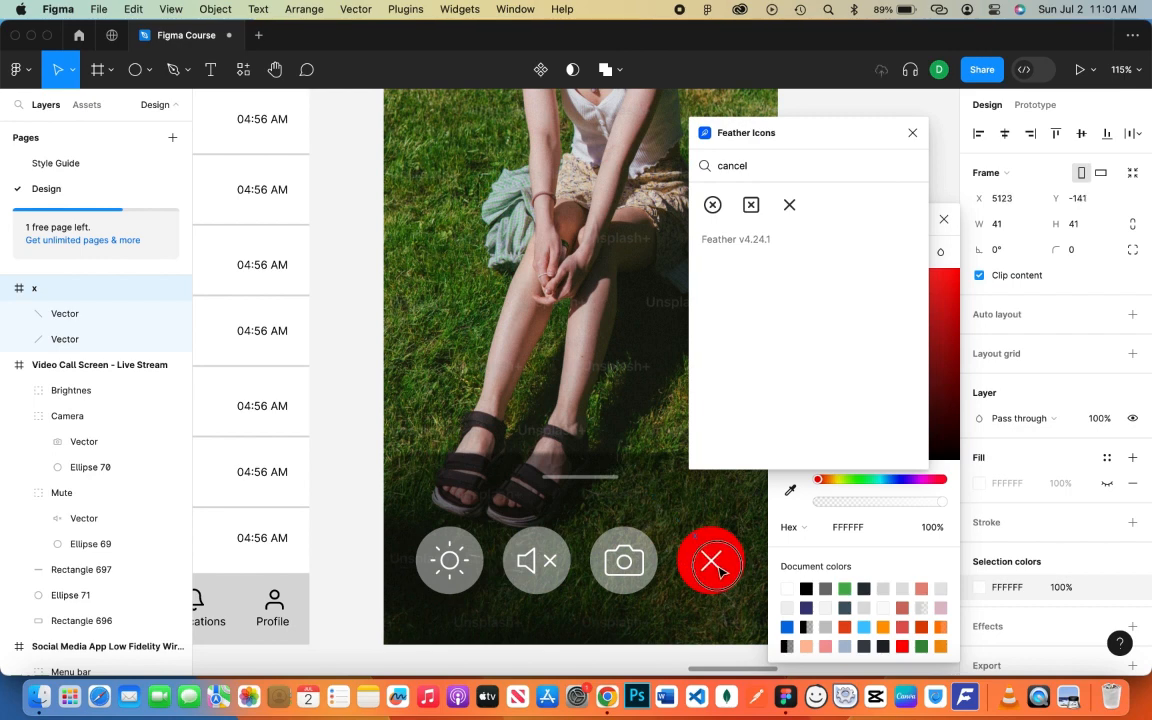
# - Apply Outline stroke to the X icon to make it a filled vector
pyautogui.rightClick(60, 288)
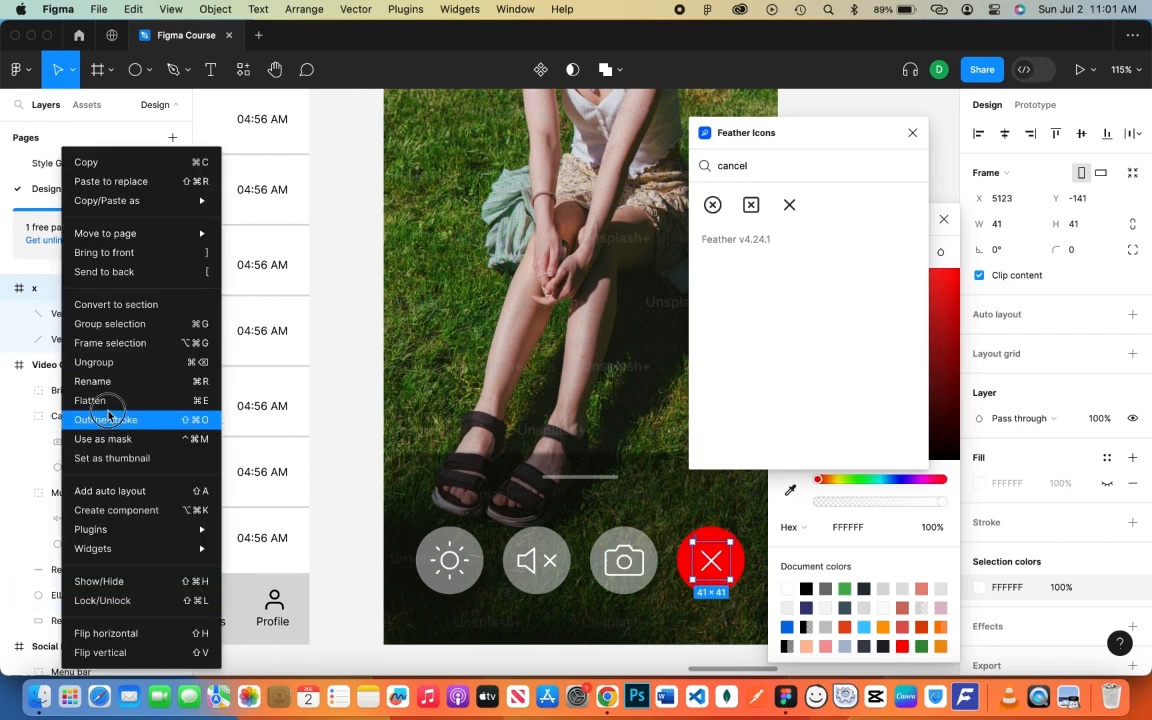
pyautogui.click(108, 419)
pyautogui.click(90, 492)
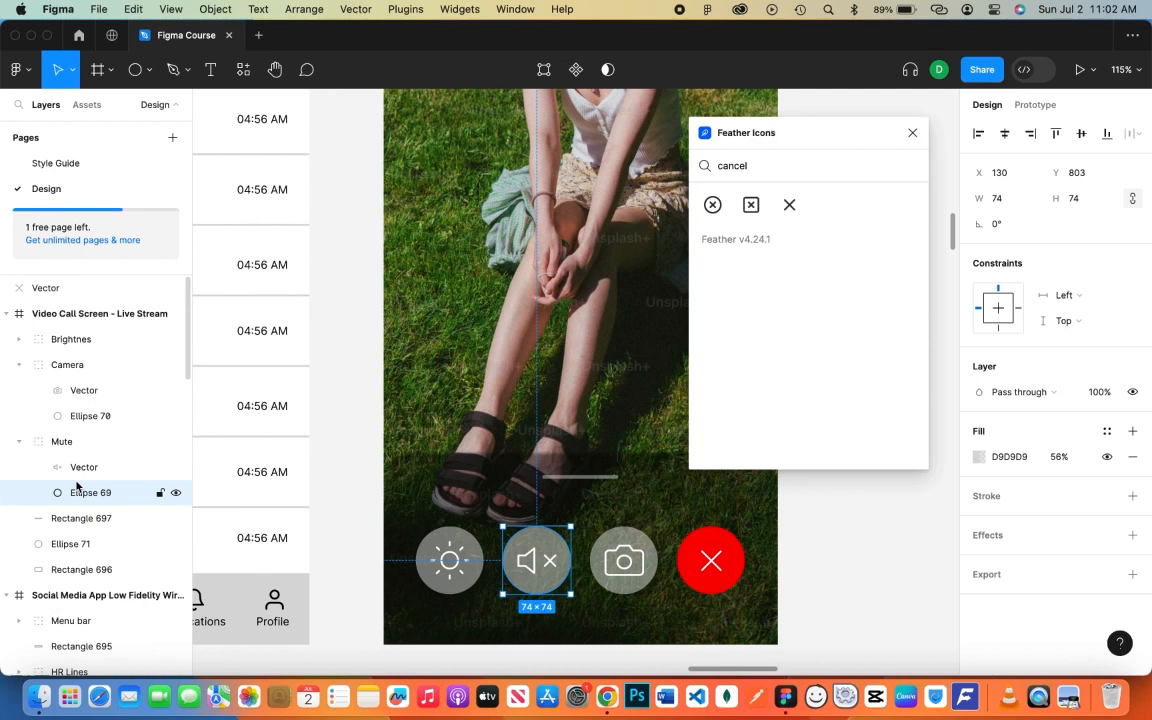
# - Group the X vector and red circle as 'Cancel' inside the Video Call frame
pyautogui.click(88, 537)
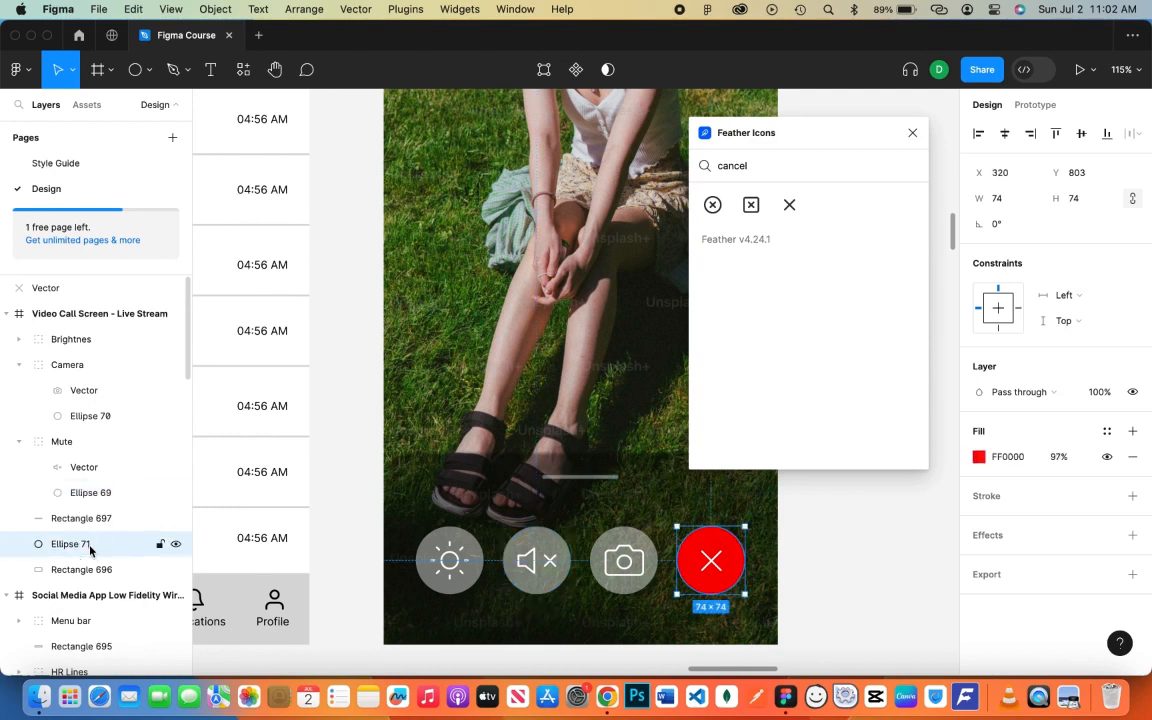
pyautogui.keyDown('shift'); pyautogui.click(45, 288); pyautogui.keyUp('shift')
pyautogui.press('super+g')
pyautogui.doubleClick(70, 288)
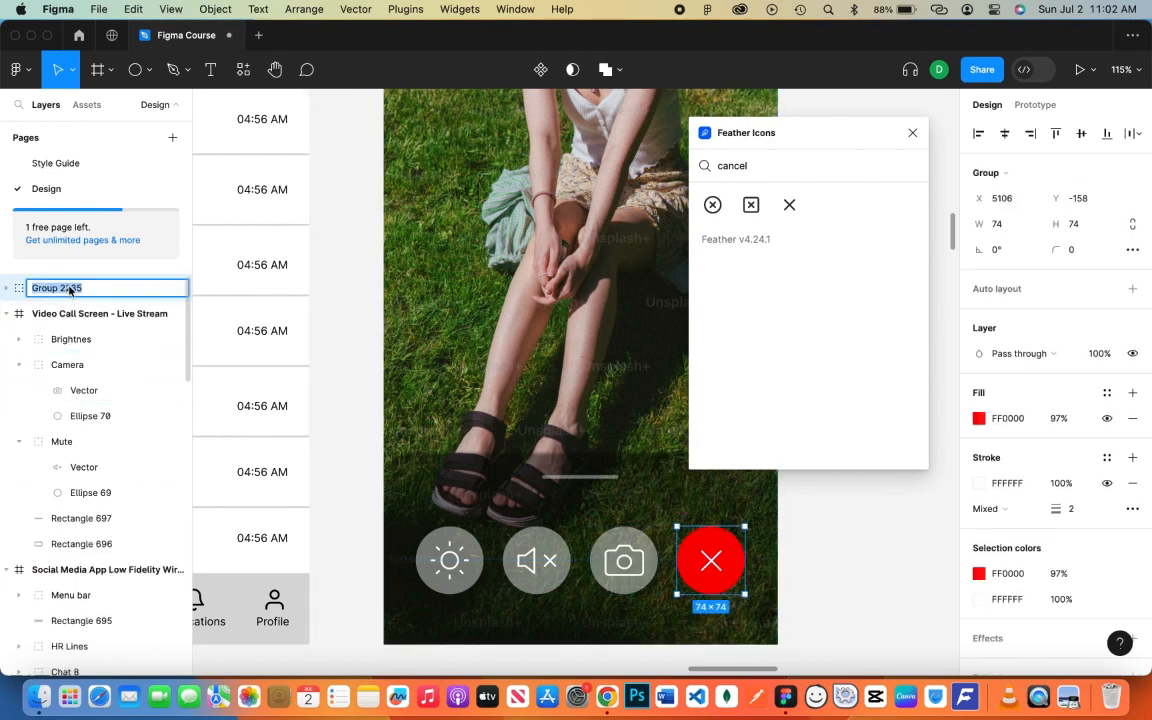
pyautogui.write('Cancel')
pyautogui.press('Return')
pyautogui.moveTo(71, 292); pyautogui.dragTo(72, 354)
# - Collapse the Camera and Mute groups and close the Feather Icons panel
pyautogui.click(19, 315)
pyautogui.click(18, 348)
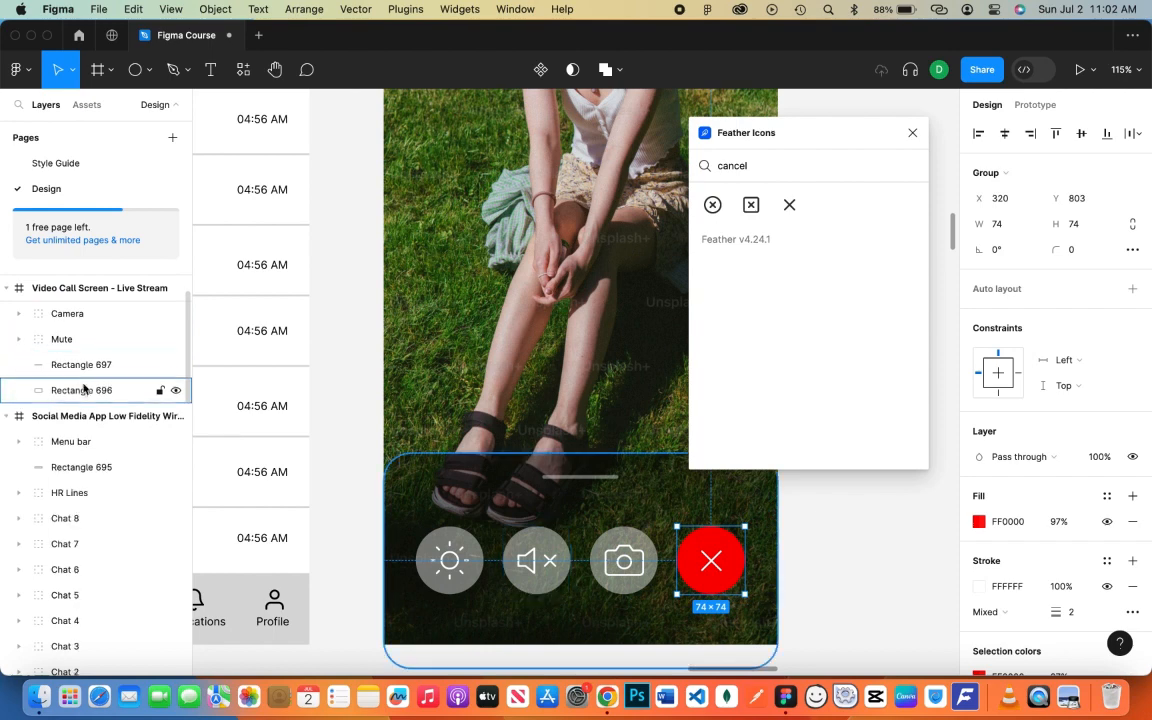
pyautogui.click(909, 133)
pyautogui.click(862, 358)
pyautogui.moveTo(897, 359); pyautogui.dragTo(865, 297)
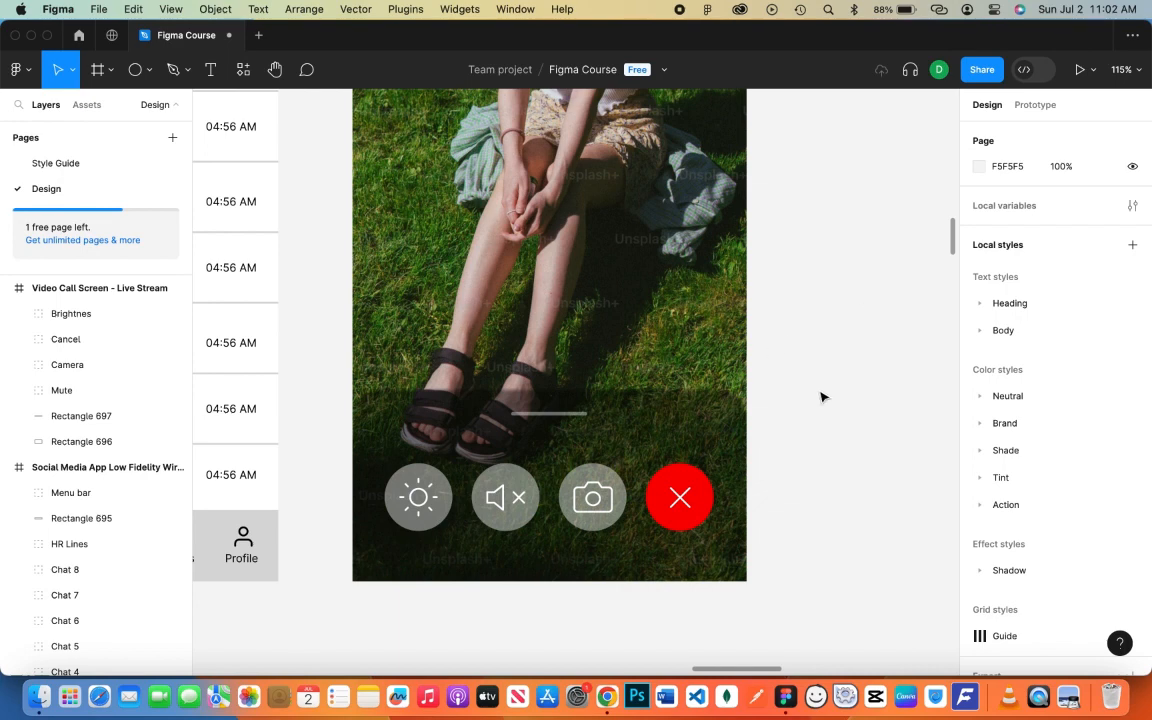
pyautogui.moveTo(817, 403); pyautogui.dragTo(748, 499)
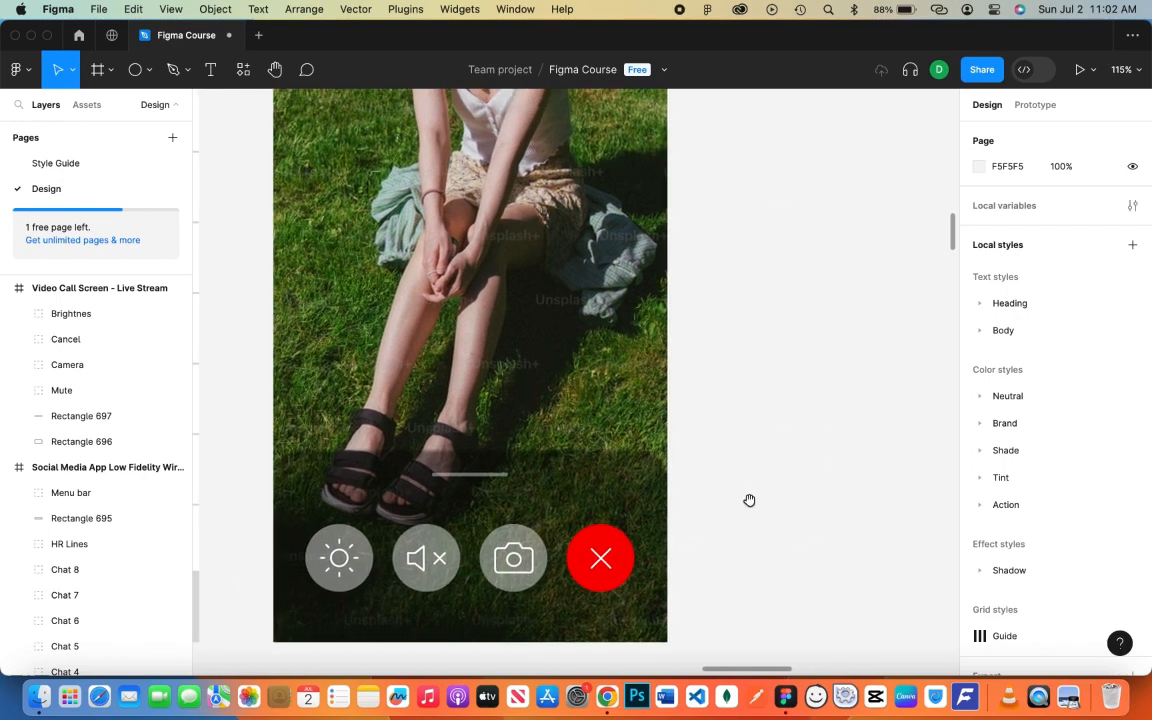
pyautogui.moveTo(735, 345); pyautogui.dragTo(767, 416)
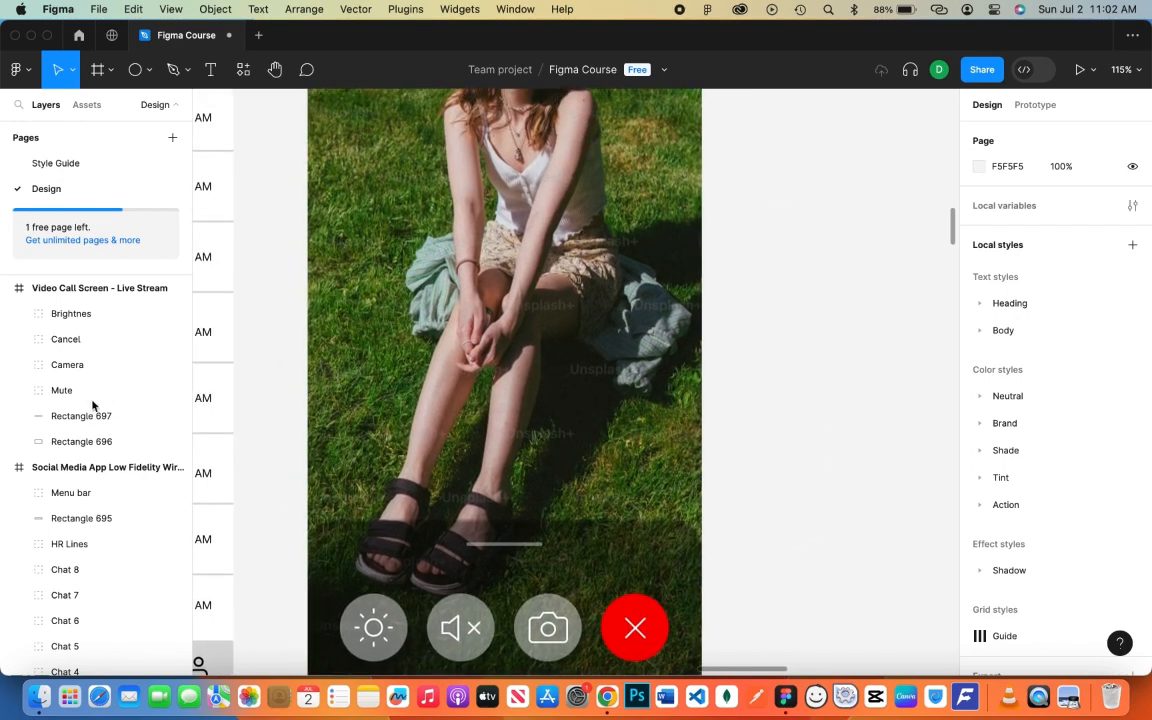
# - Check the X vector and red circle inside the Cancel group, then collapse it
pyautogui.click(18, 339)
pyautogui.click(65, 365)
pyautogui.keyDown('shift'); pyautogui.click(88, 390); pyautogui.keyUp('shift')
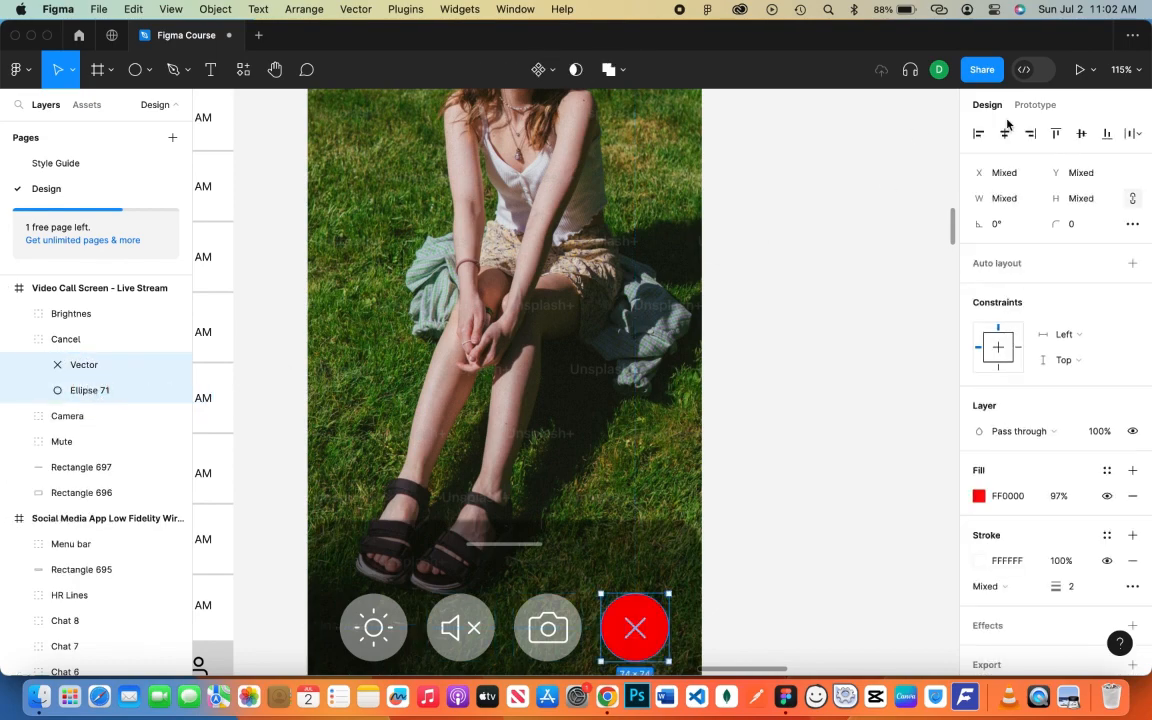
pyautogui.click(18, 339)
pyautogui.moveTo(770, 382); pyautogui.dragTo(769, 396)
pyautogui.scroll(5, 769, 396)
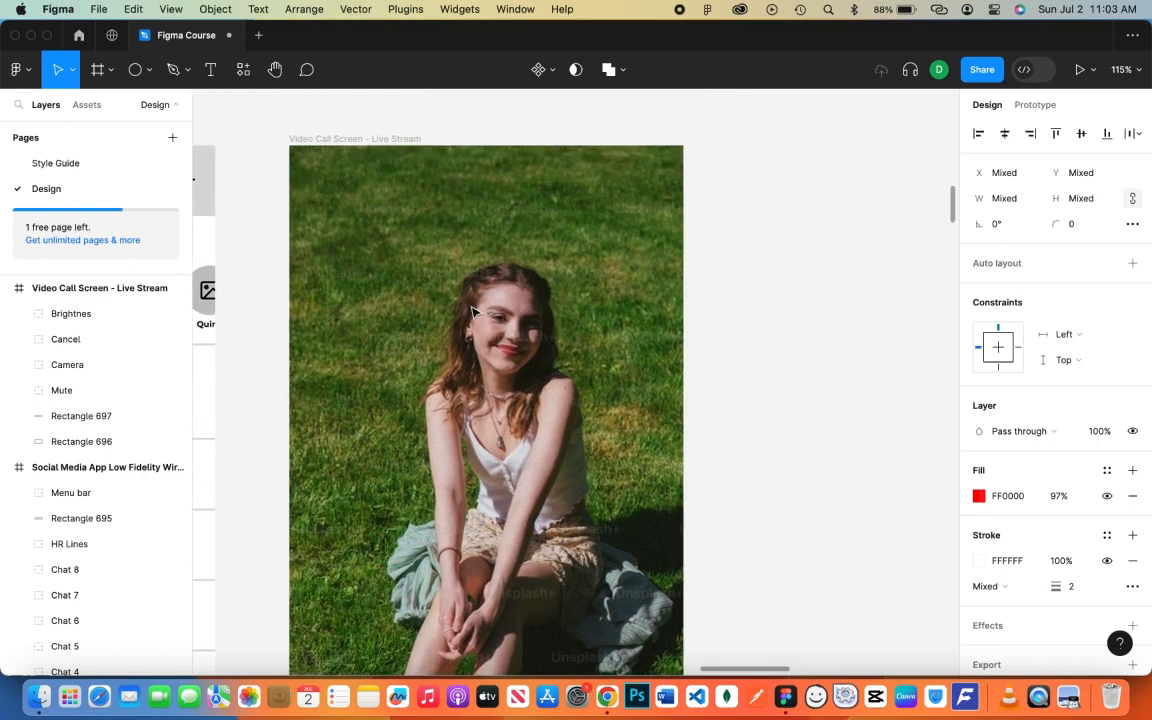
# - Draw a 94×94 square near the photo's top-right with corner radius 30
pyautogui.press('r')
pyautogui.moveTo(532, 208)
pyautogui.mouseDown()
pyautogui.moveTo(575, 244)
pyautogui.moveTo(626, 217)
pyautogui.mouseUp()
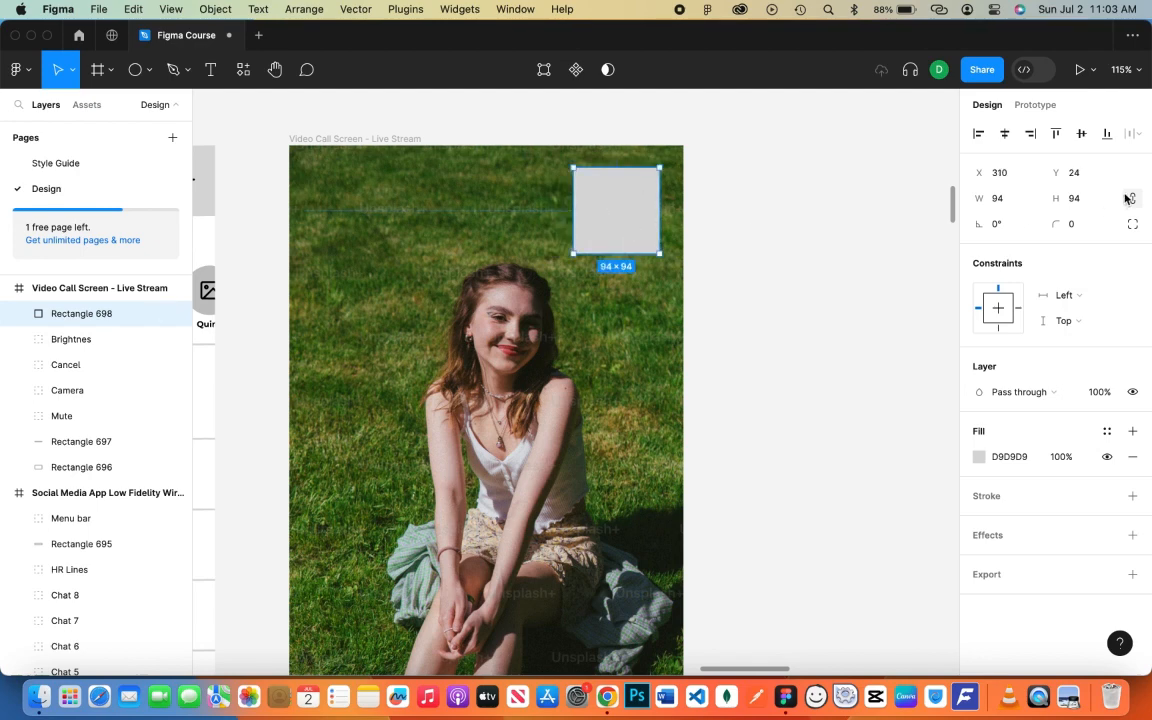
pyautogui.click(1088, 224)
pyautogui.write('30')
pyautogui.press('Return')
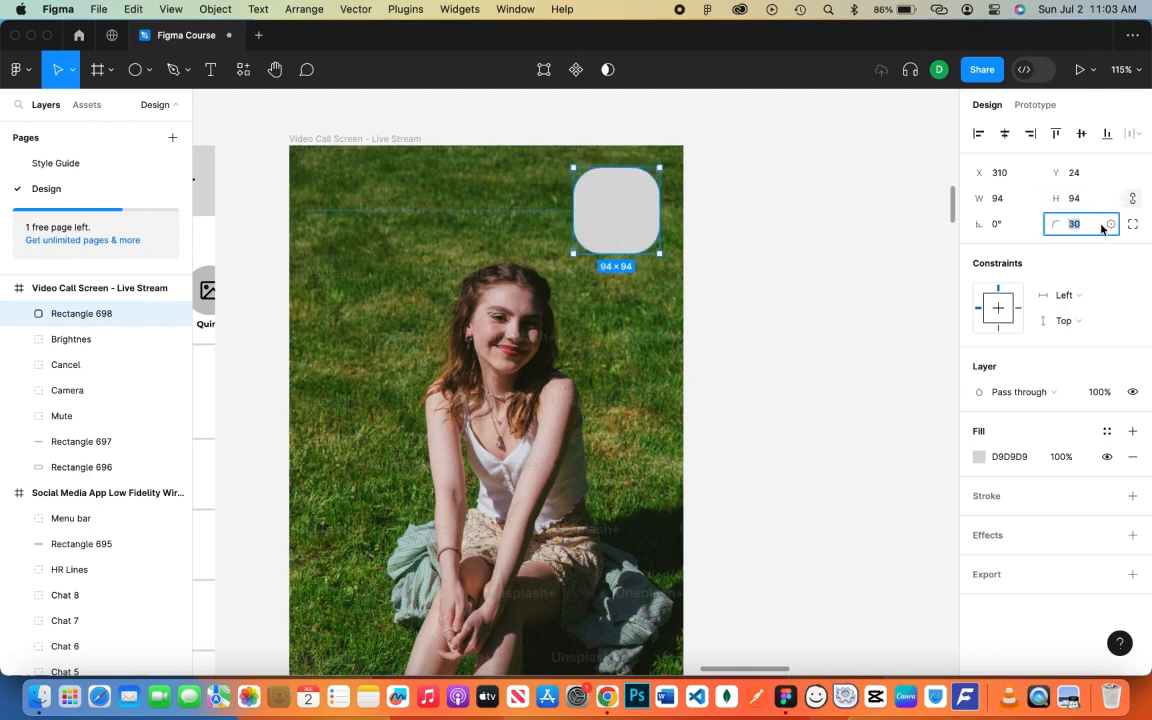
# - Fill the rounded square with a random Unsplash portrait photo
pyautogui.rightClick(752, 232)
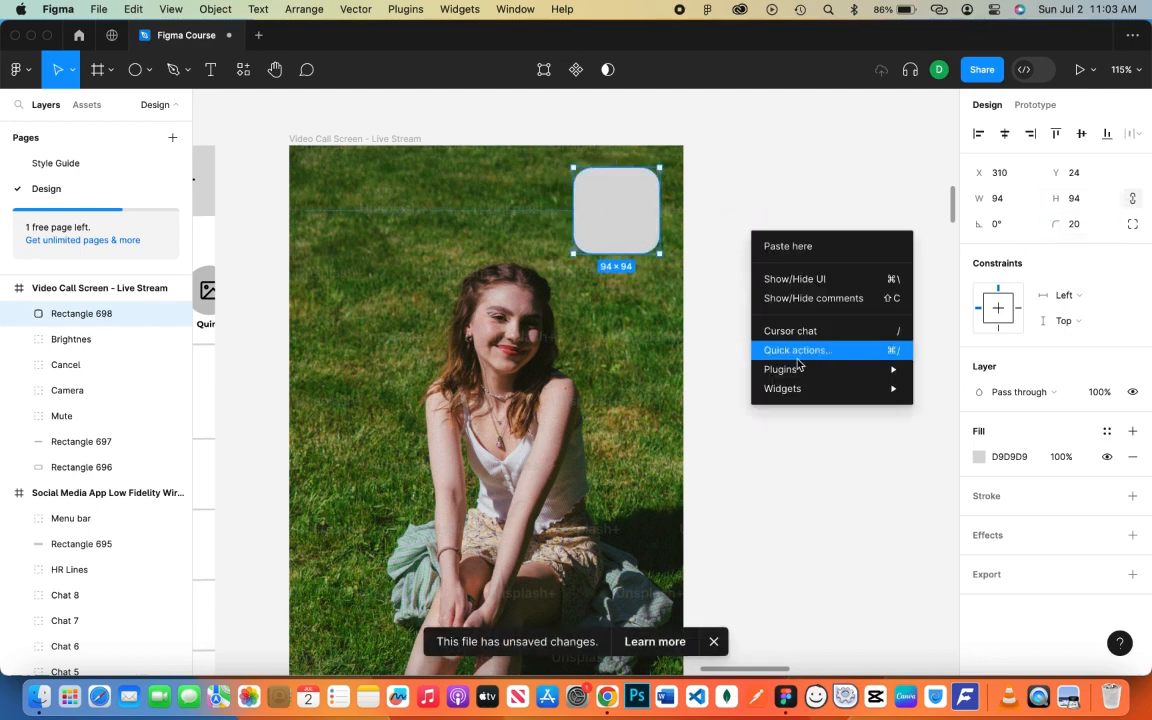
pyautogui.moveTo(802, 369)
pyautogui.click(956, 92)
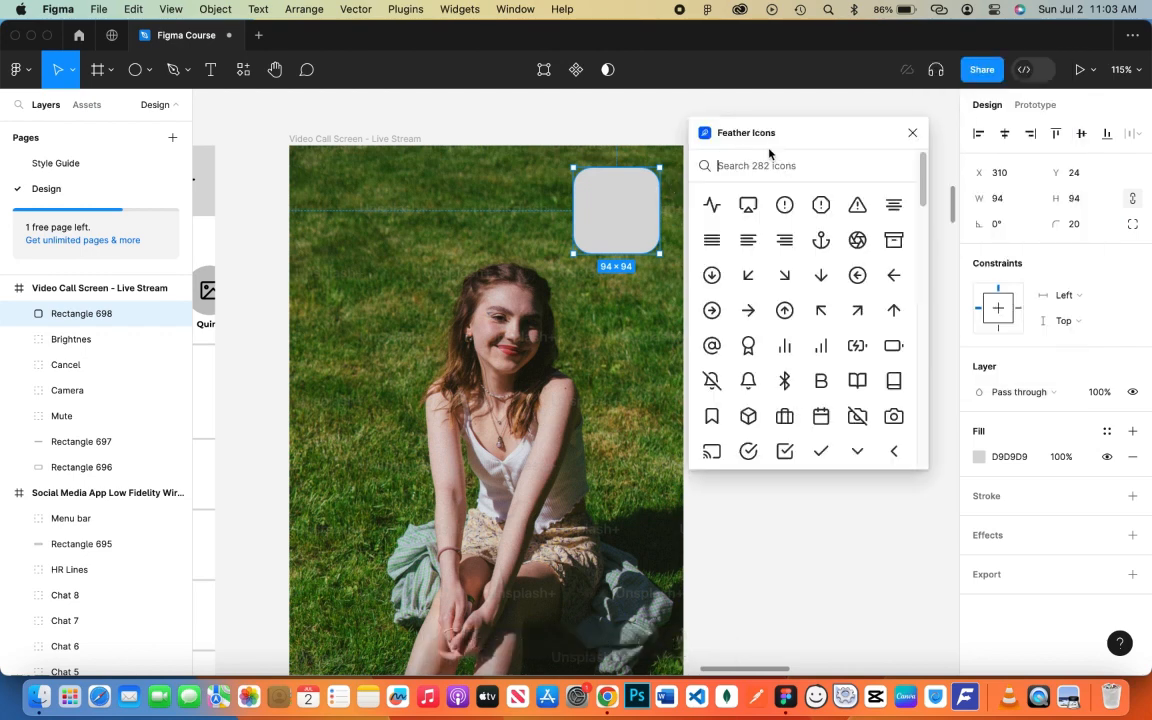
pyautogui.press('Escape')
pyautogui.rightClick(730, 172)
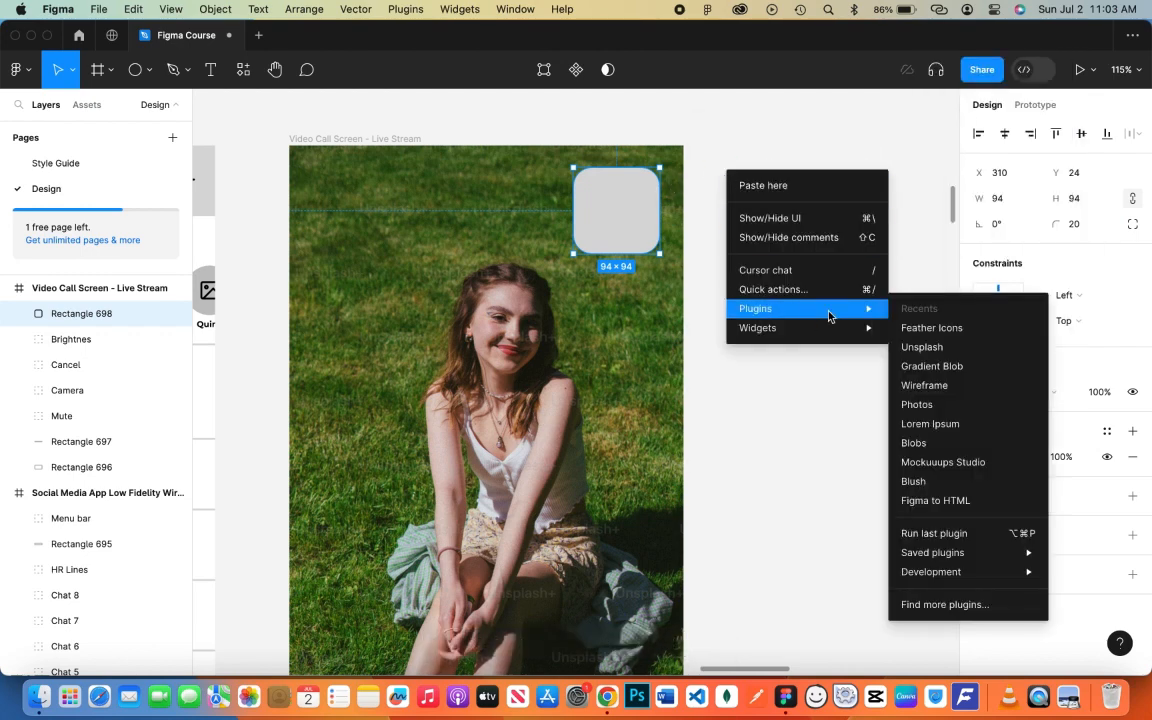
pyautogui.press('Escape')
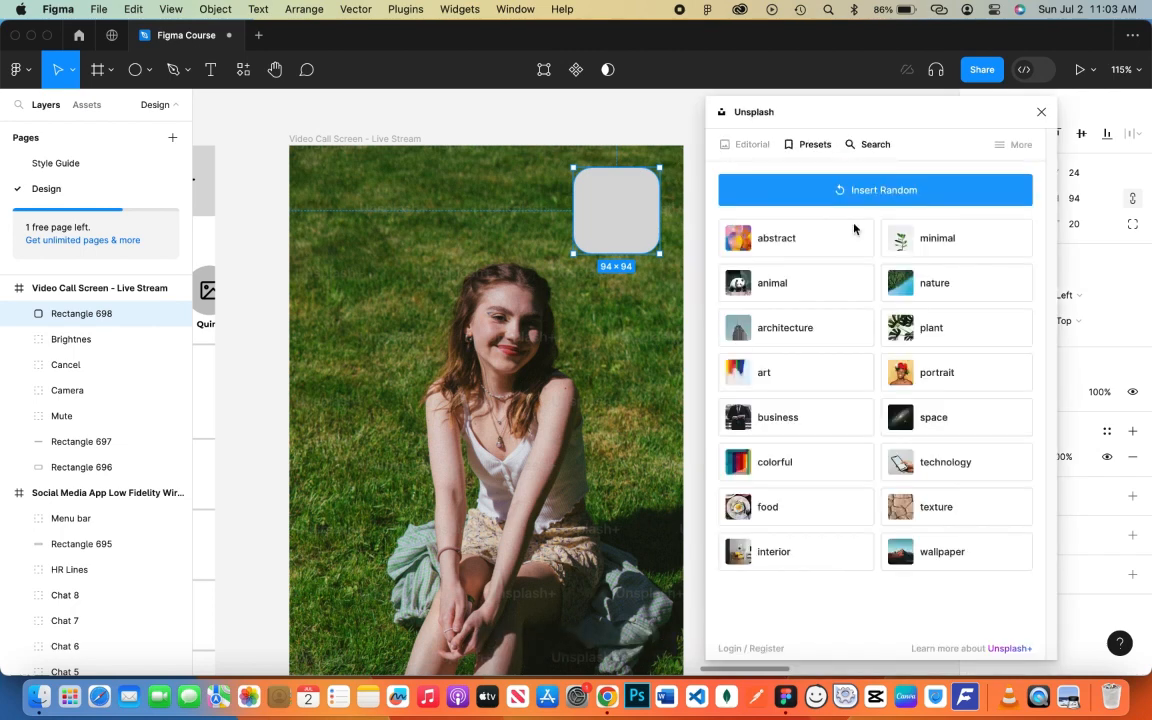
pyautogui.click(979, 385)
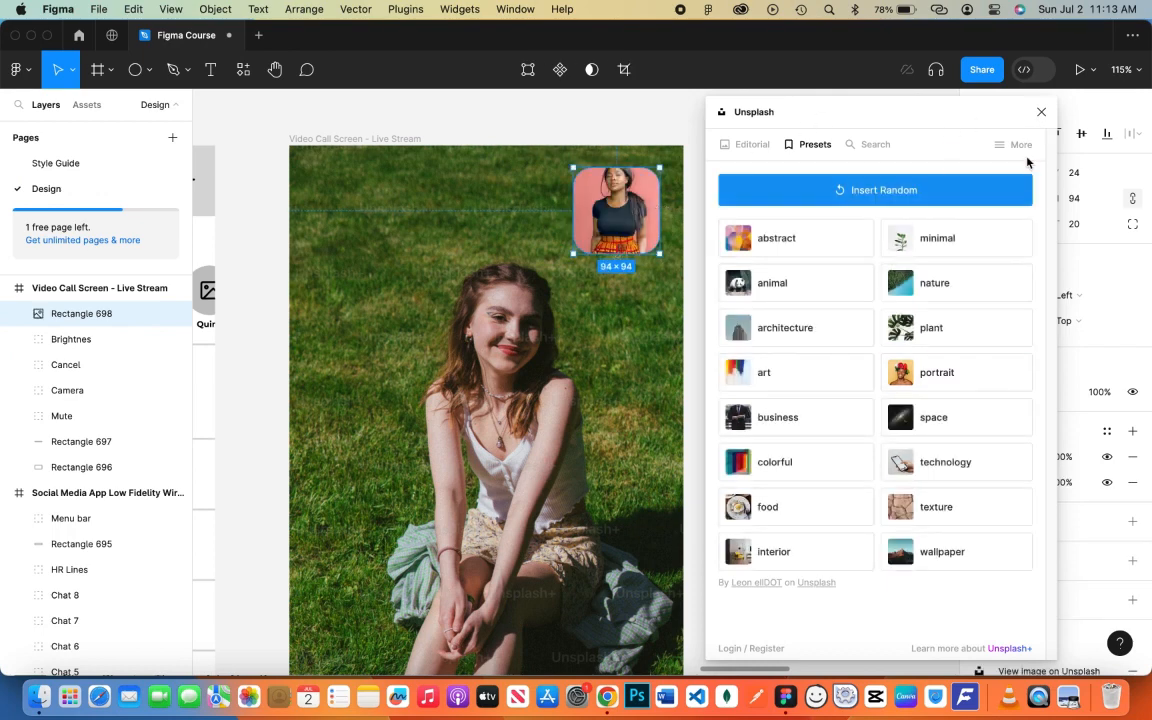
pyautogui.click(1041, 112)
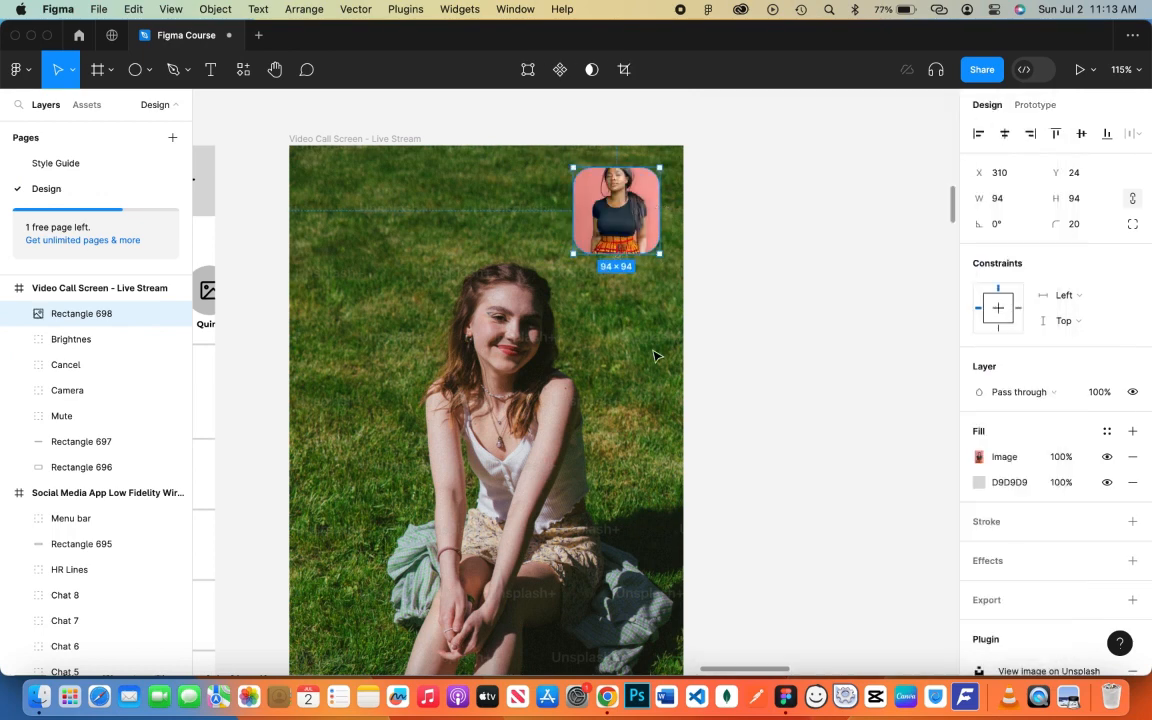
# - Add the caller's name as enlarged text at the screen's top-left
pyautogui.click(756, 272)
pyautogui.press('t')
pyautogui.click(345, 233)
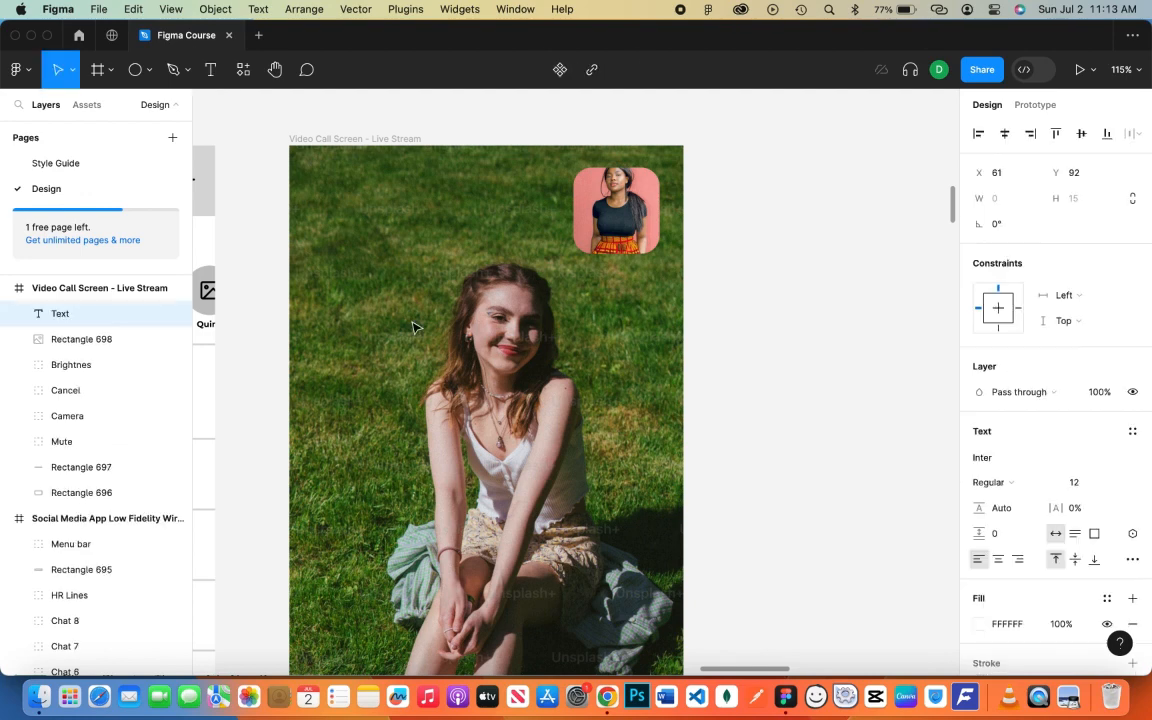
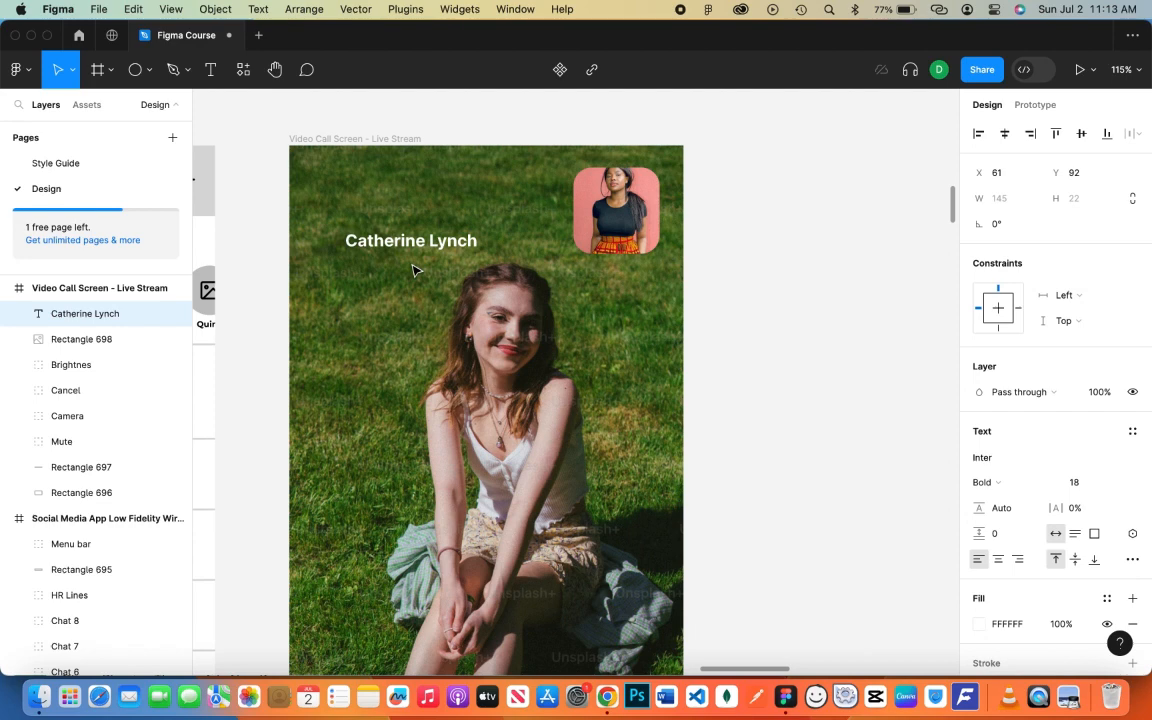
pyautogui.press('shift+super+period')
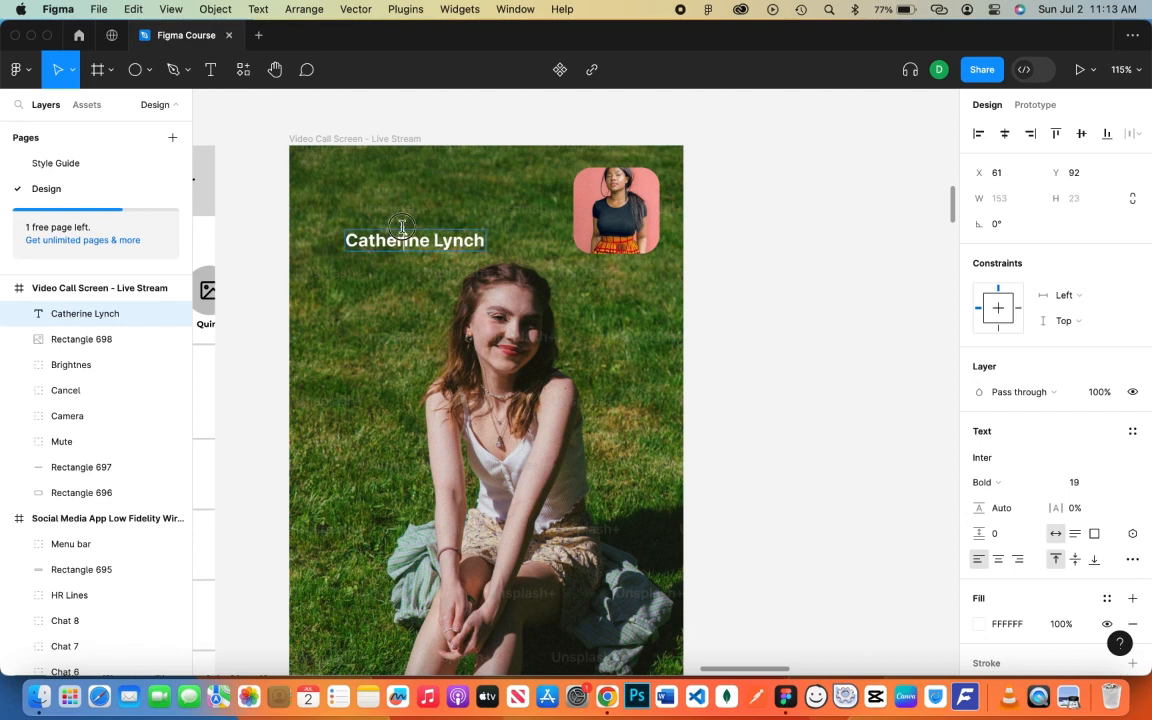
pyautogui.press('Escape')
pyautogui.moveTo(401, 242); pyautogui.dragTo(369, 180)
# - Add a '02:35' call-time text directly under the caller's name
pyautogui.press('t')
pyautogui.click(343, 216)
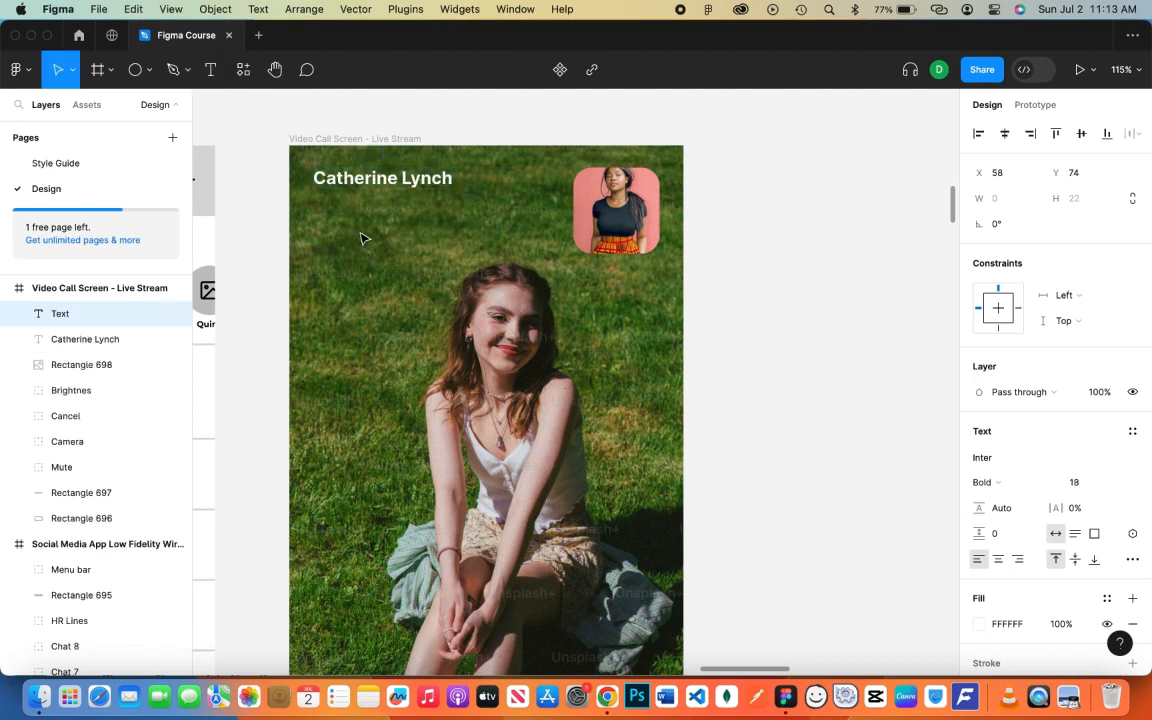
pyautogui.write('02:35')
pyautogui.press('Escape')
pyautogui.press('Escape')
pyautogui.moveTo(365, 228); pyautogui.dragTo(336, 203)
pyautogui.press('Escape')
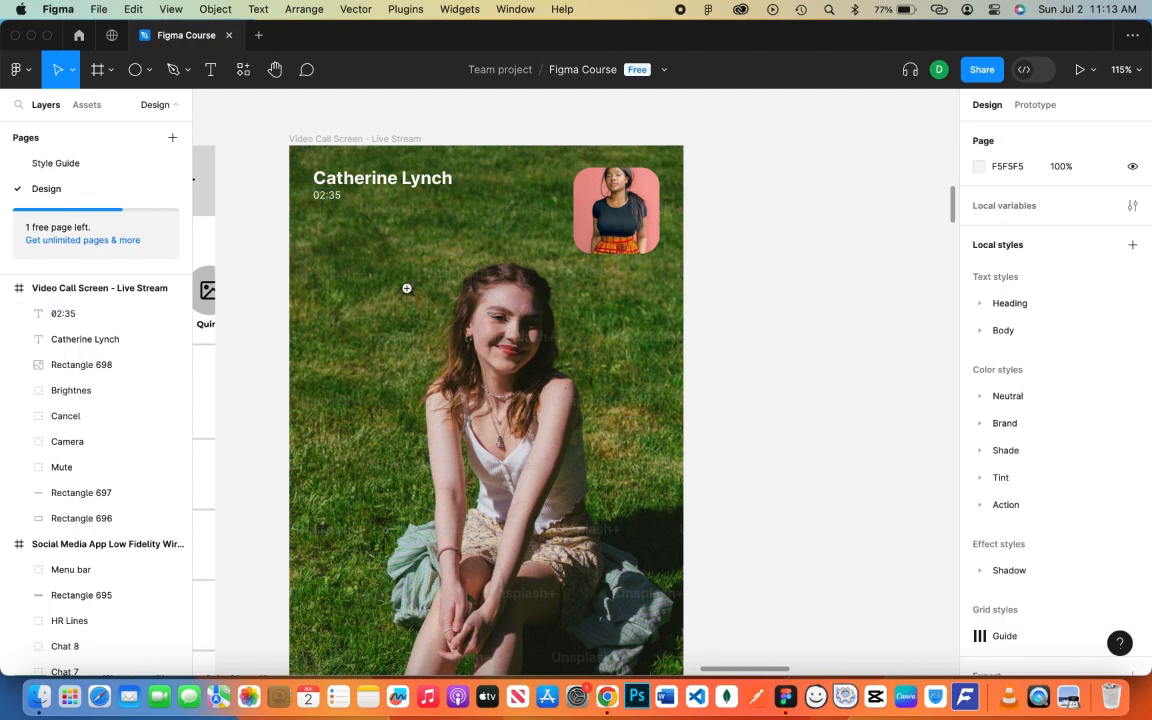
pyautogui.scroll(-5, 406, 288)
pyautogui.scroll(-2, 478, 311)
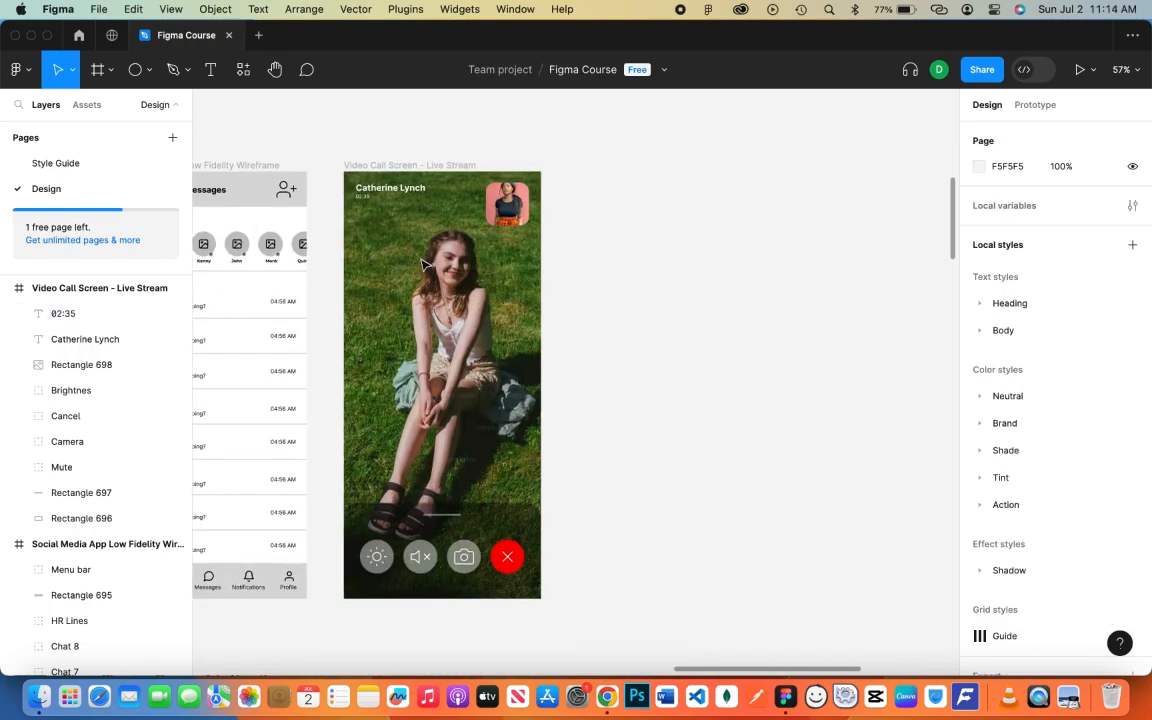
# - Nudge the caller name, call time and portrait square down slightly
pyautogui.moveTo(320, 168); pyautogui.dragTo(410, 200)
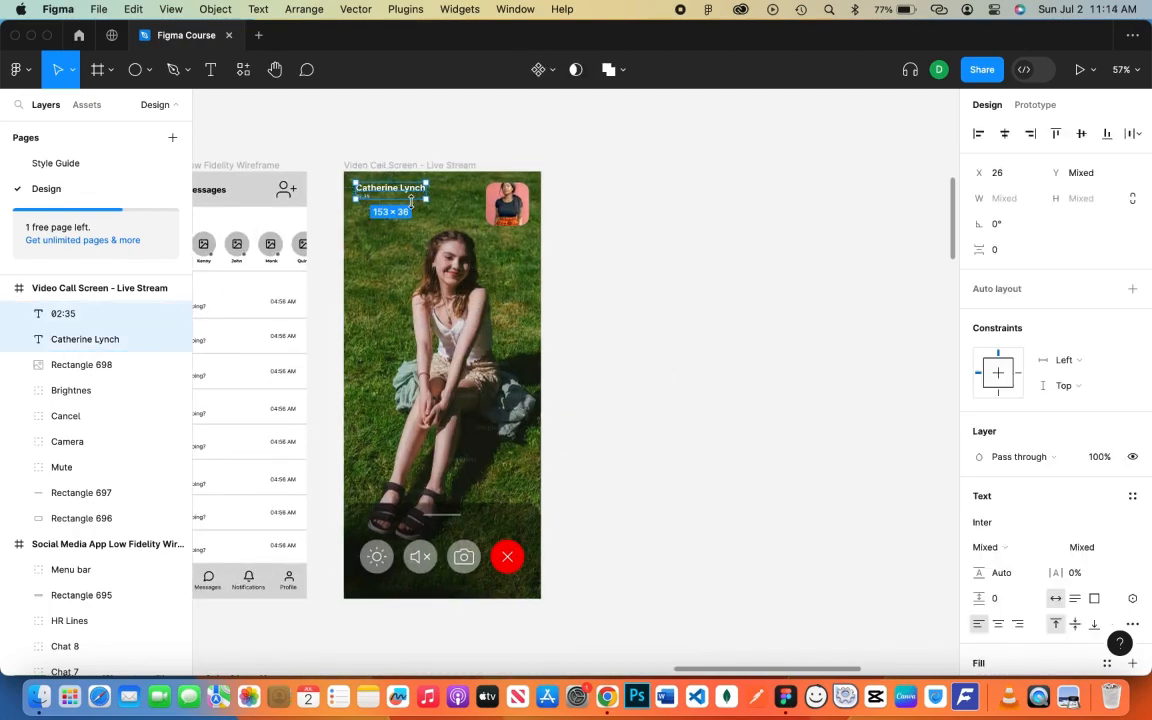
pyautogui.keyDown('shift'); pyautogui.click(499, 206); pyautogui.keyUp('shift')
pyautogui.hotkey('shift', 'Down')
pyautogui.hotkey('shift', 'Down')
pyautogui.hotkey('shift', 'Down')
pyautogui.click(688, 325)
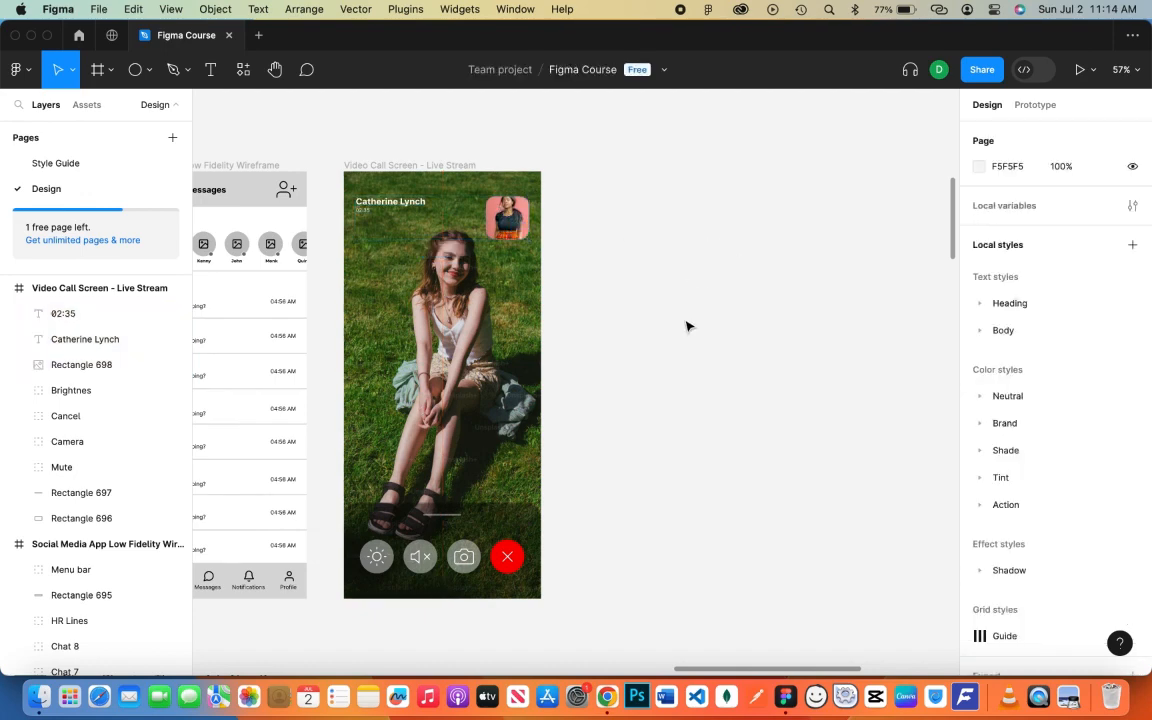
# - Bring the full Video Call Screen - Live Stream frame and its title into view
pyautogui.moveTo(661, 303); pyautogui.dragTo(804, 272)
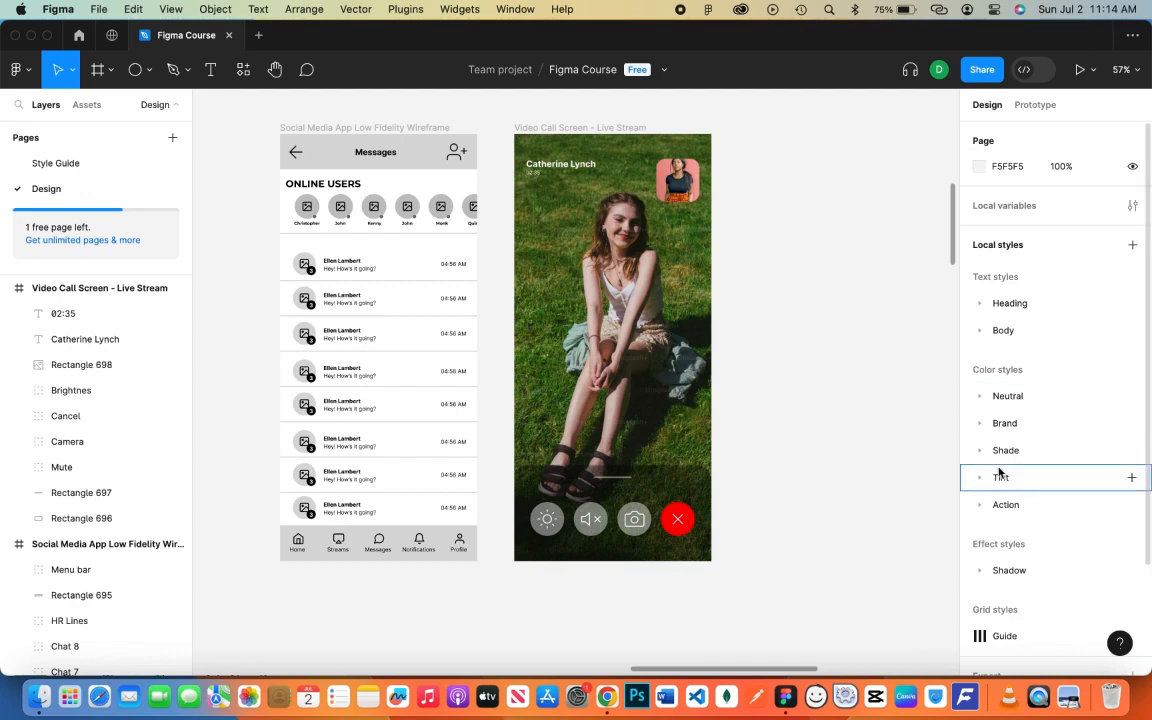
pyautogui.click(542, 127)
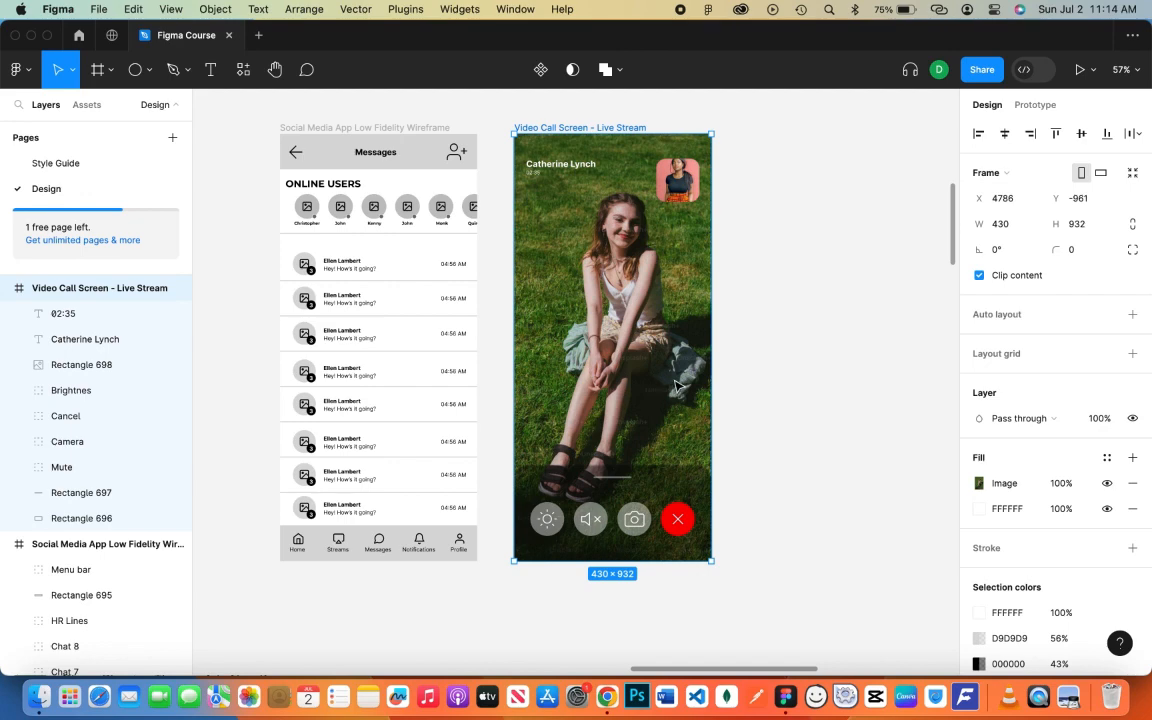
pyautogui.scroll(-5, 675, 386)
pyautogui.scroll(3, 676, 387)
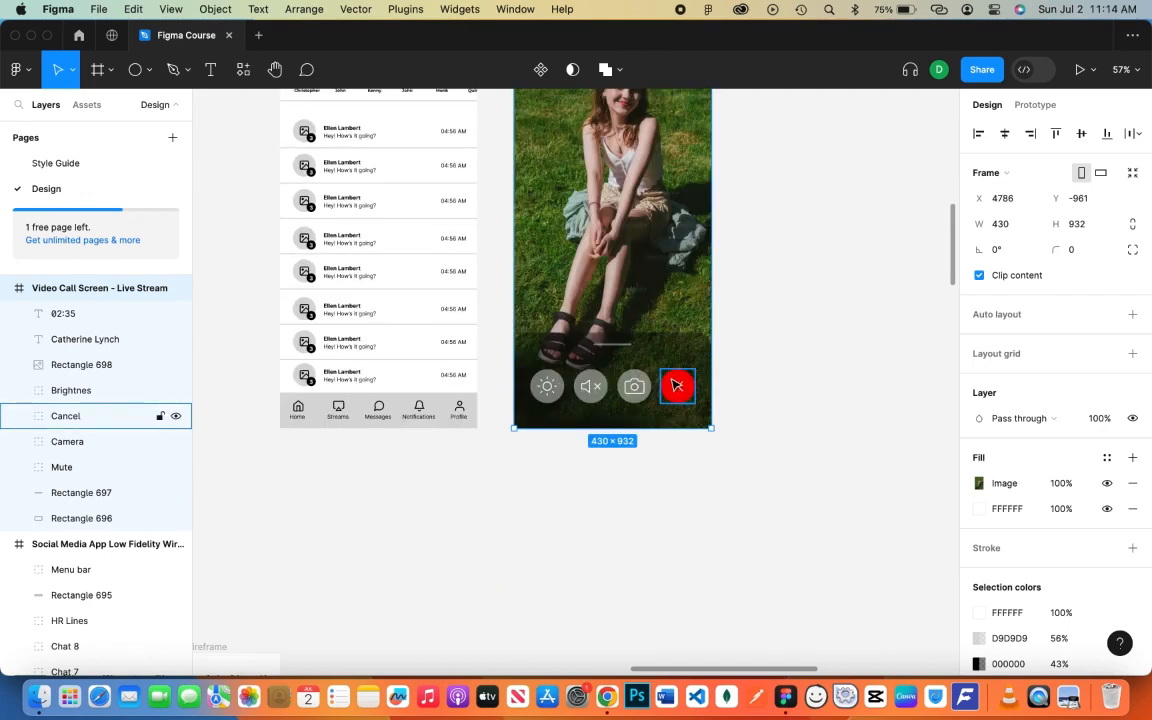
pyautogui.scroll(3, 676, 386)
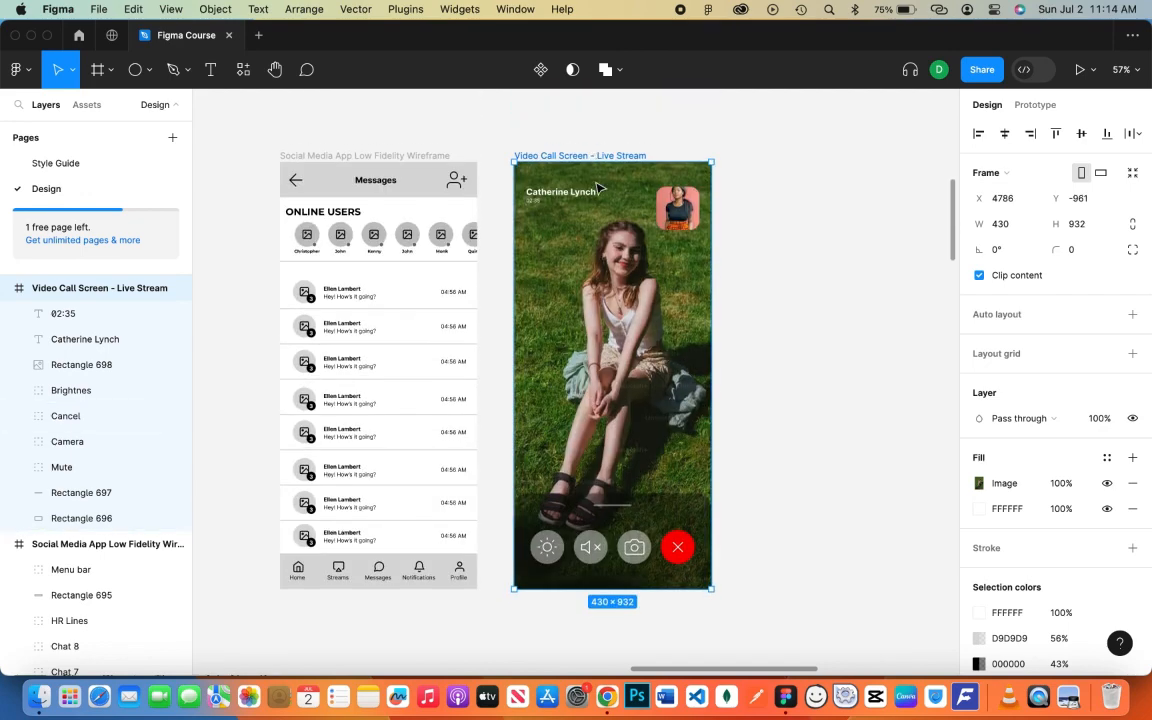
# - Duplicate the Video Call Screen frame directly below the original
pyautogui.moveTo(595, 155); pyautogui.dragTo(660, 639)
pyautogui.scroll(-8, 648, 542)
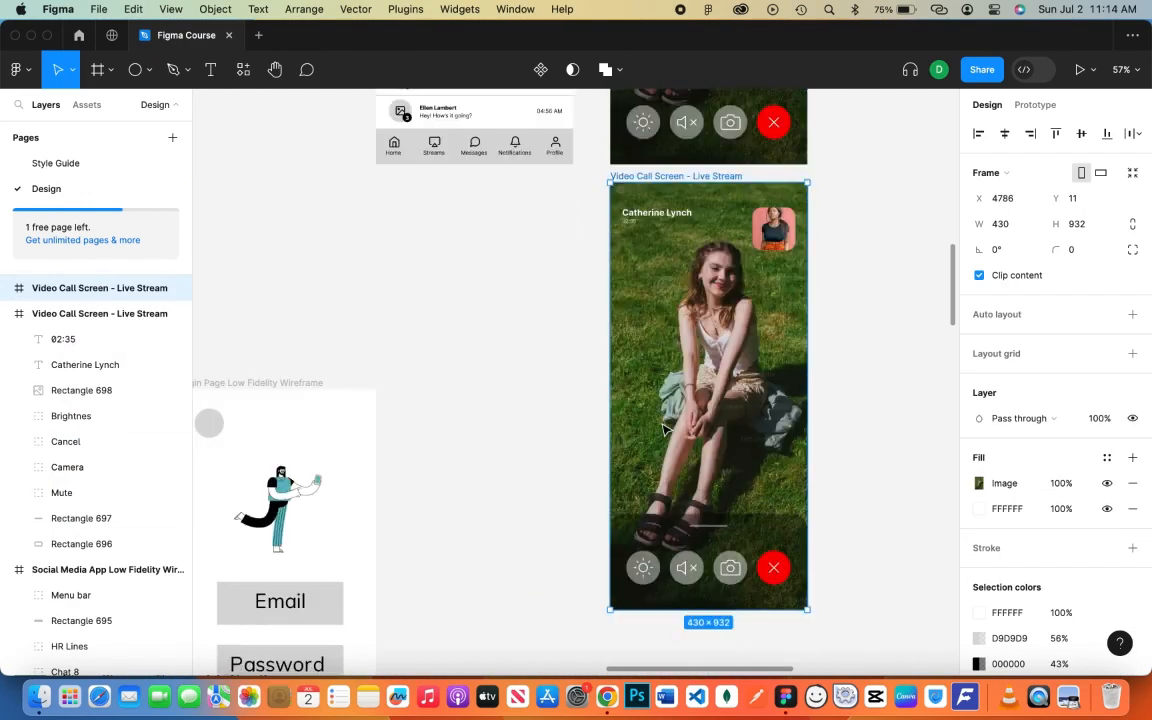
pyautogui.scroll(4, 666, 430)
pyautogui.scroll(5, 664, 428)
# - Alt-drag a copy of the Messages wireframe frame below the original
pyautogui.click(497, 200)
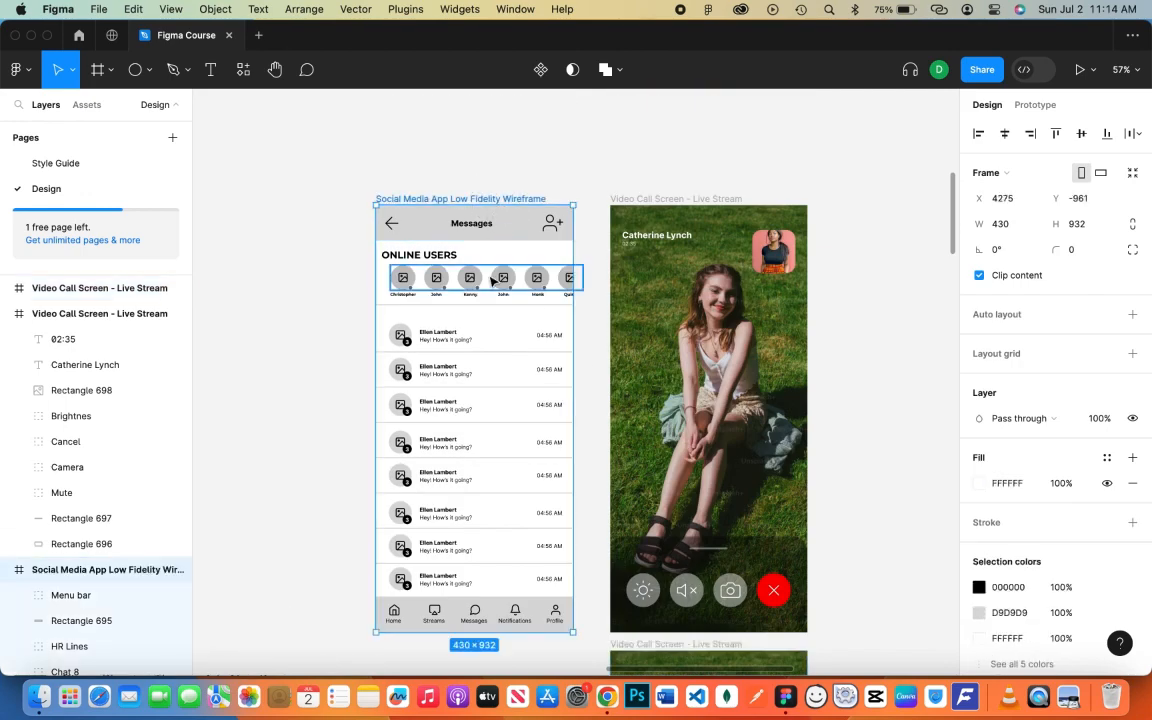
pyautogui.press('alt')
pyautogui.moveTo(491, 281); pyautogui.dragTo(536, 424)
# - Shift the two duplicated frames slightly right together
pyautogui.keyDown('shift'); pyautogui.click(678, 361); pyautogui.keyUp('shift')
pyautogui.scroll(-3, 679, 364)
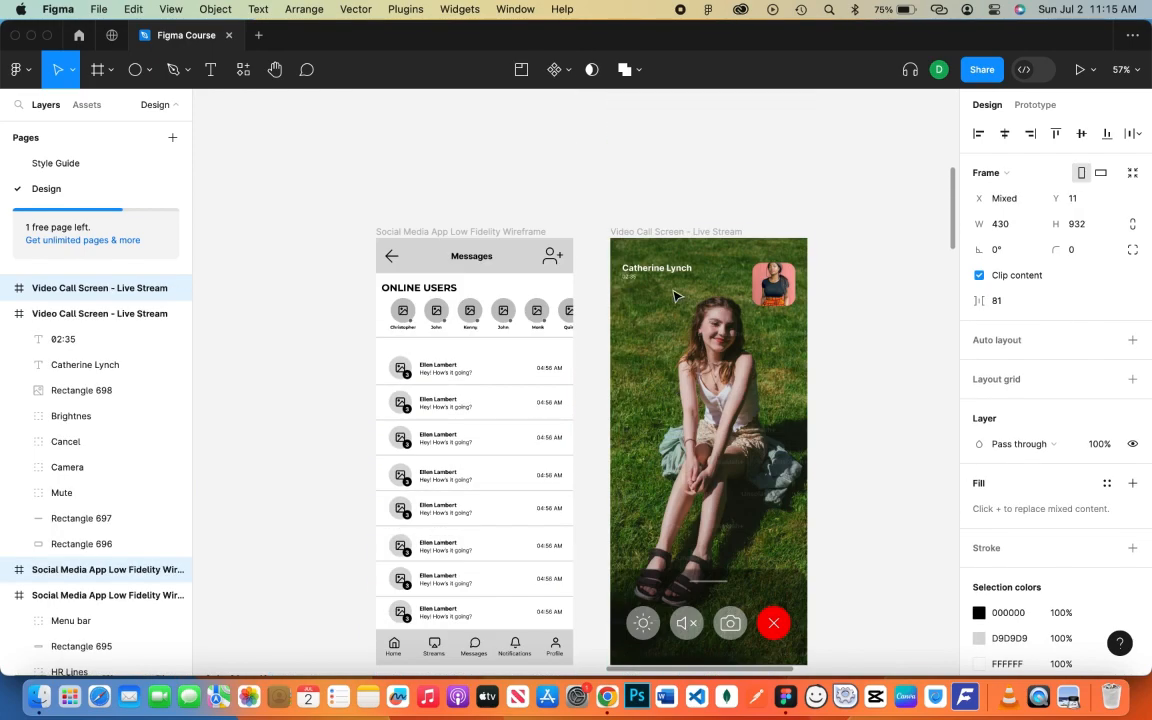
pyautogui.scroll(3, 480, 235)
pyautogui.scroll(-10, 485, 290)
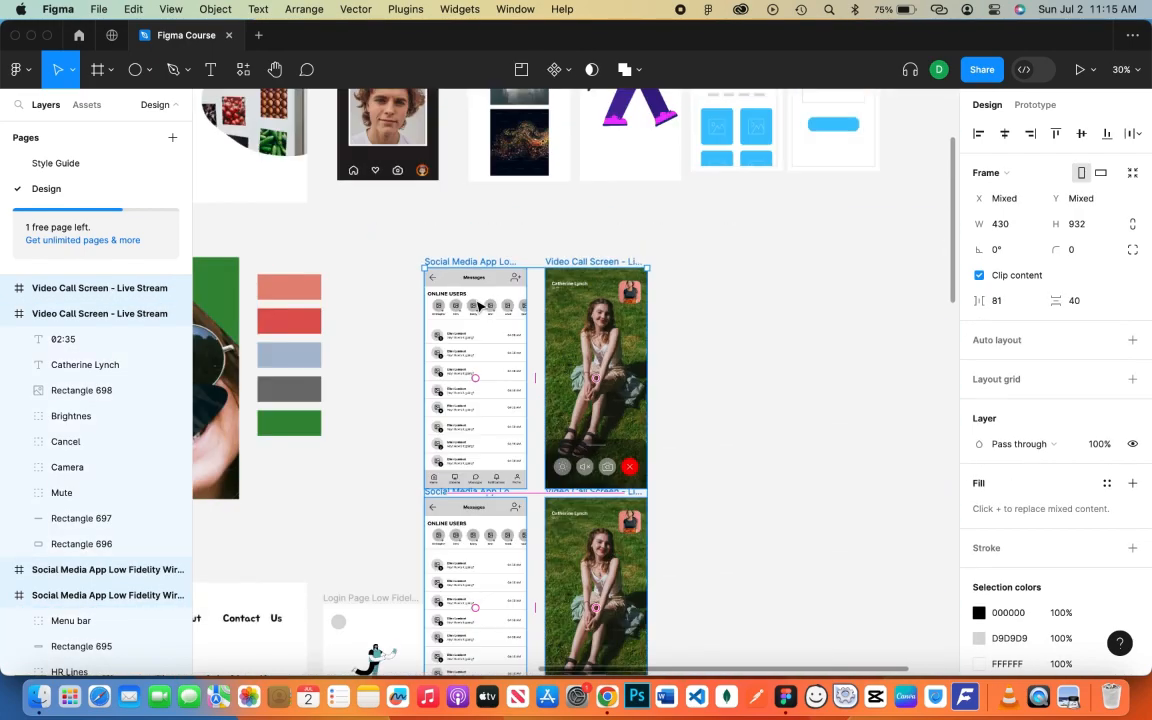
pyautogui.moveTo(498, 381); pyautogui.dragTo(523, 382)
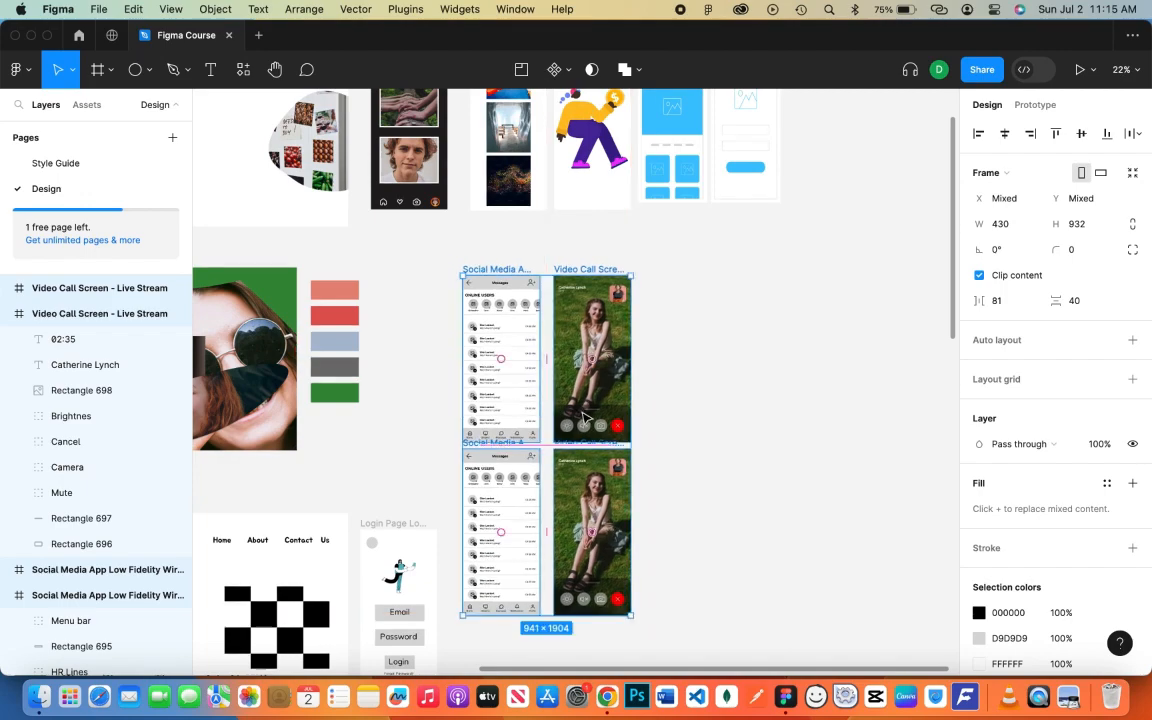
pyautogui.scroll(5, 578, 406)
pyautogui.click(764, 383)
pyautogui.scroll(-2, 660, 406)
pyautogui.scroll(6, 661, 403)
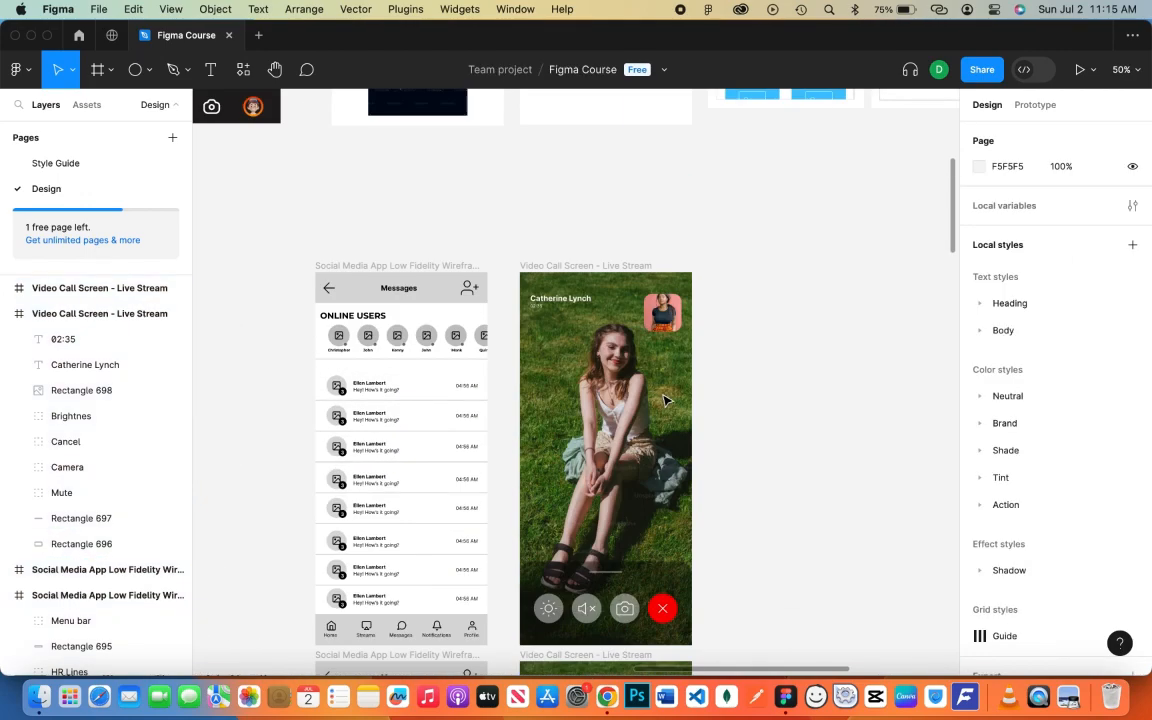
# - Rename the lower call frame 'High Fidelity' and the upper one 'Low Fidelity'
pyautogui.doubleClick(596, 655)
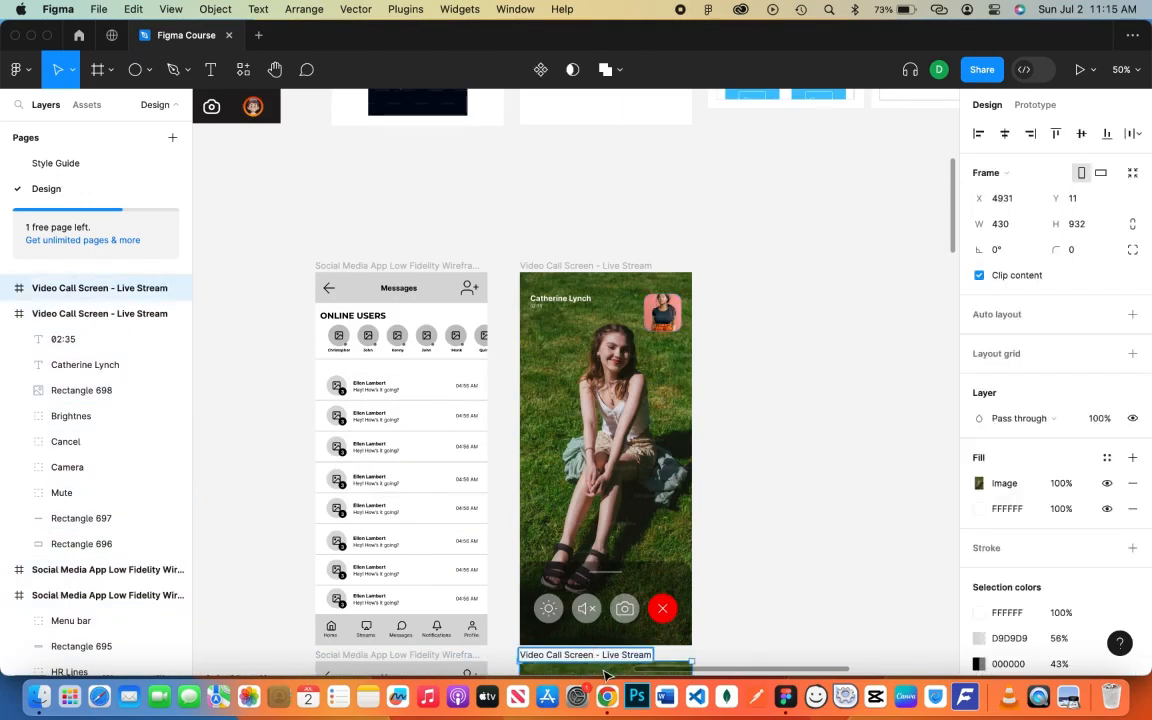
pyautogui.write('High Fidelity')
pyautogui.press('Return')
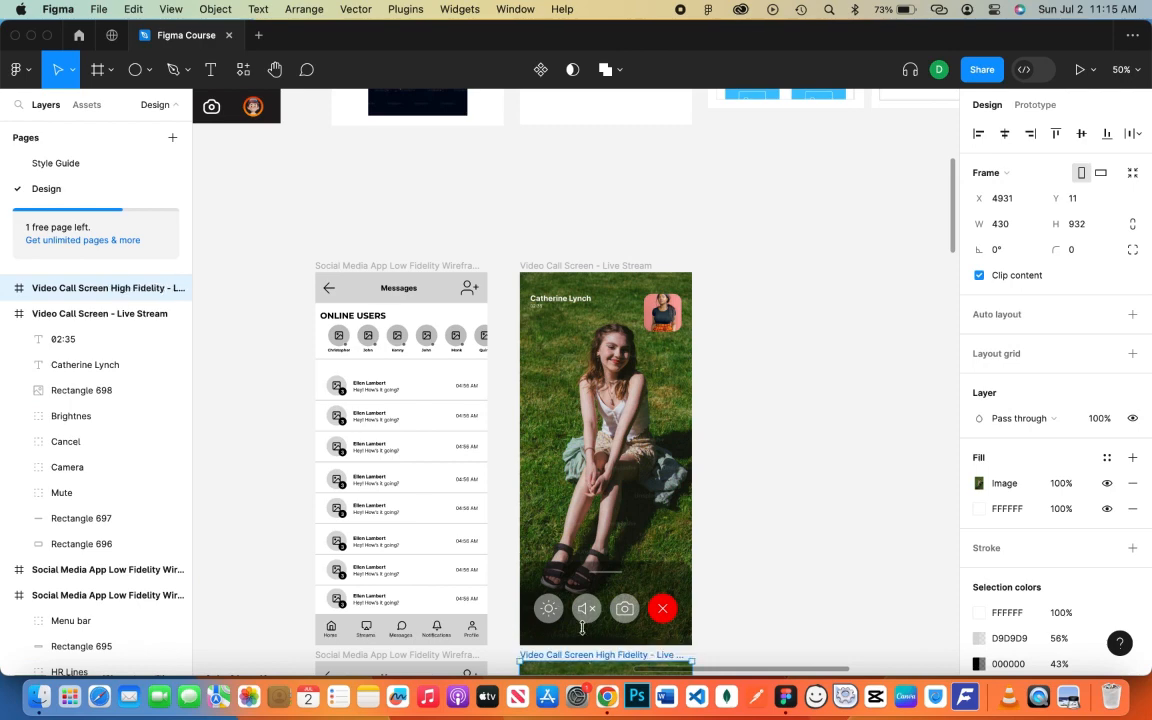
pyautogui.doubleClick(580, 265)
pyautogui.click(597, 265)
pyautogui.write('Low Fideli')
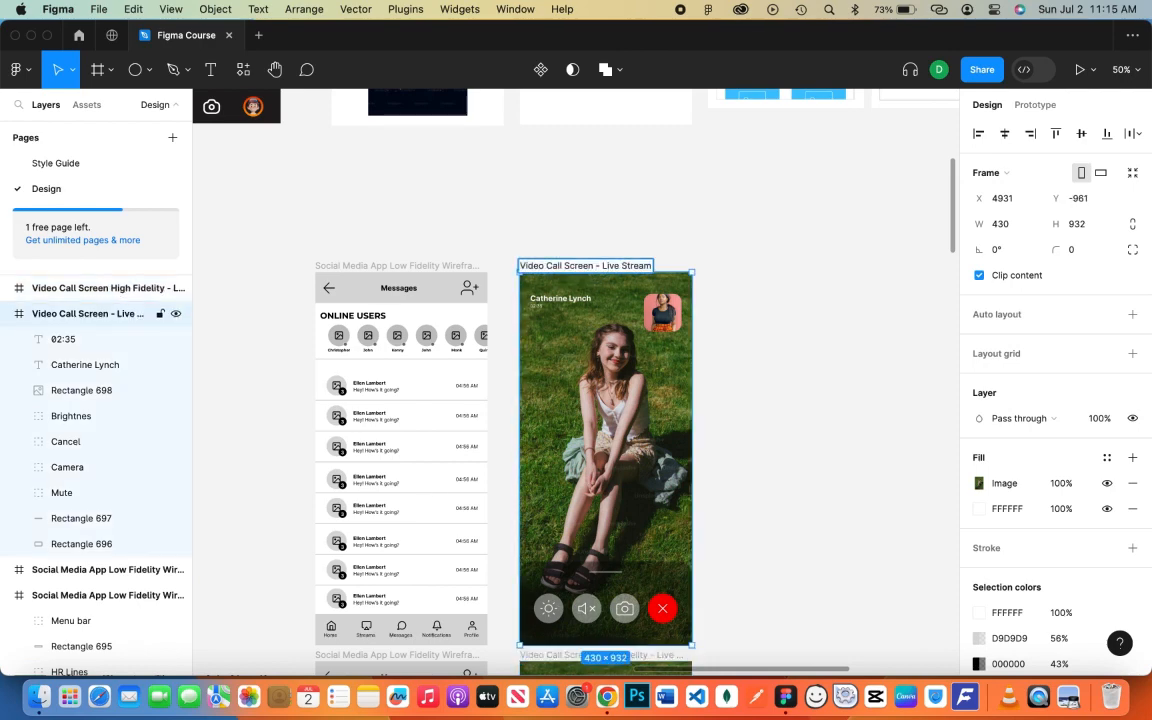
pyautogui.write('ty')
pyautogui.press('Return')
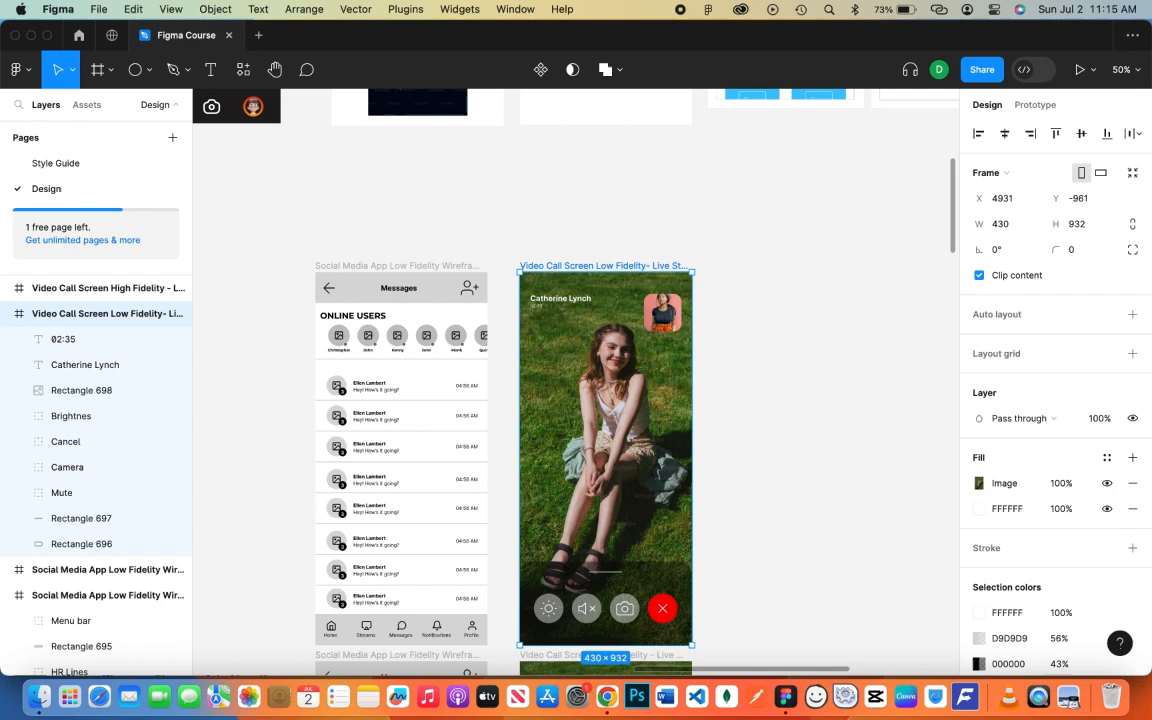
pyautogui.click(752, 321)
# - In Low Fidelity, replace the avatar and background photos with solid grey C4C4C4 and make the cancel button dark
pyautogui.click(664, 312)
pyautogui.click(980, 457)
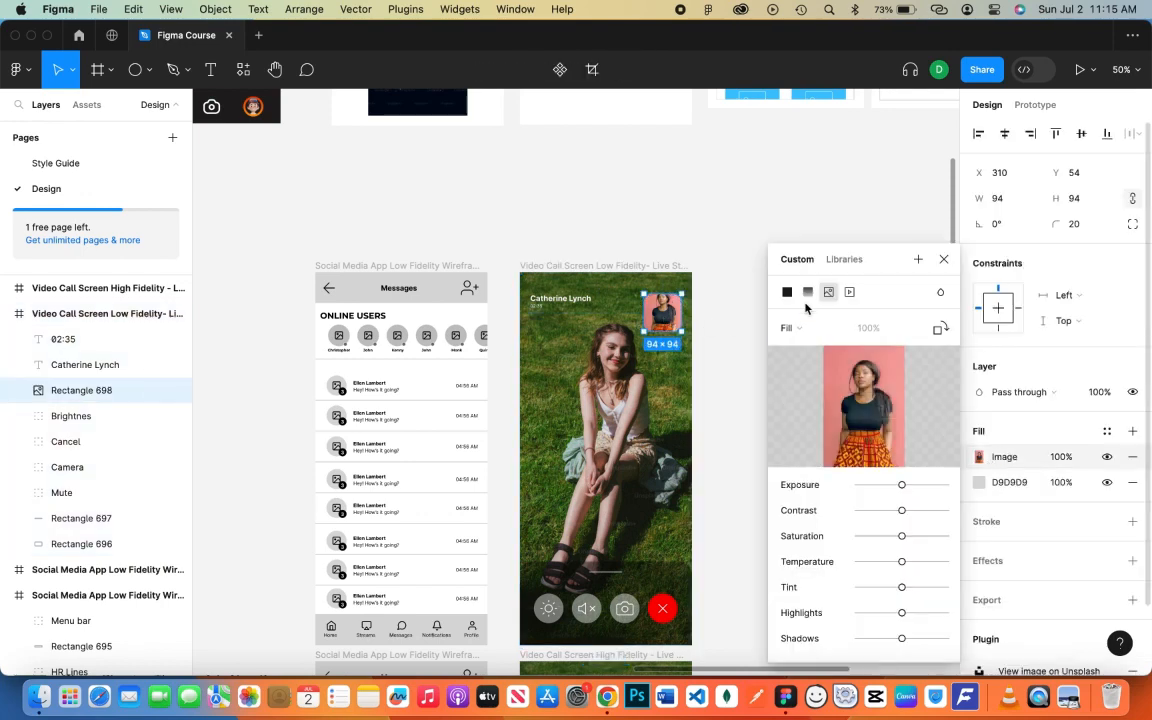
pyautogui.click(787, 291)
pyautogui.press('Escape')
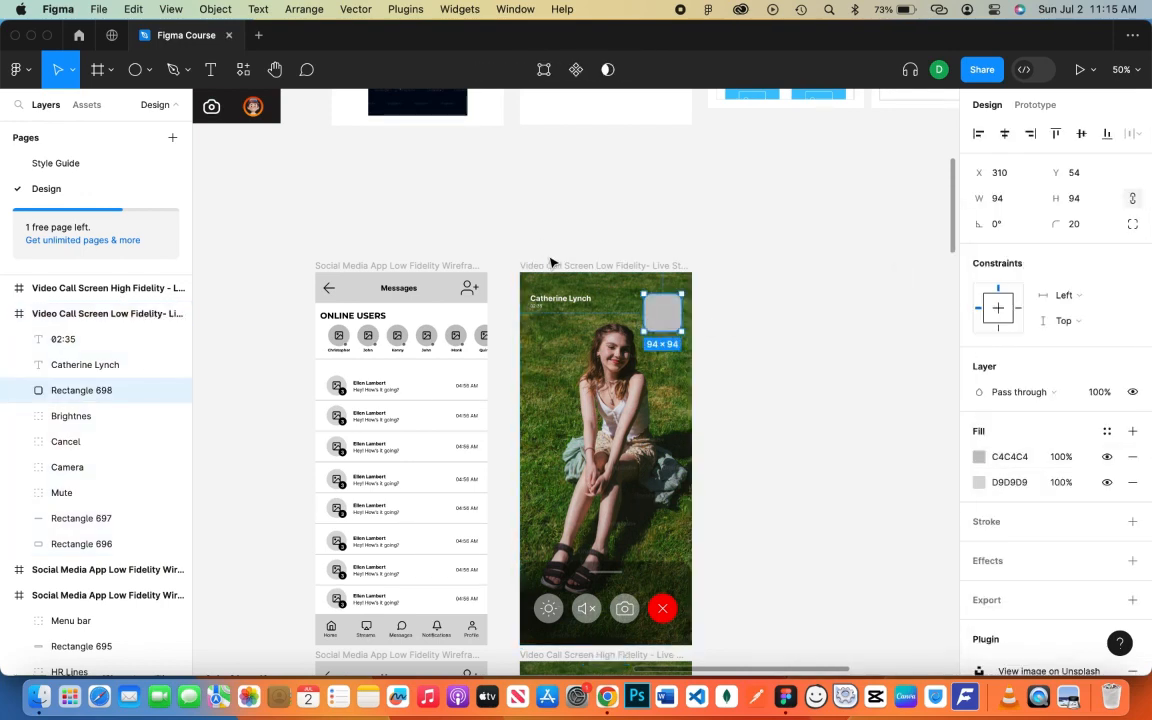
pyautogui.click(552, 263)
pyautogui.click(980, 483)
pyautogui.click(787, 291)
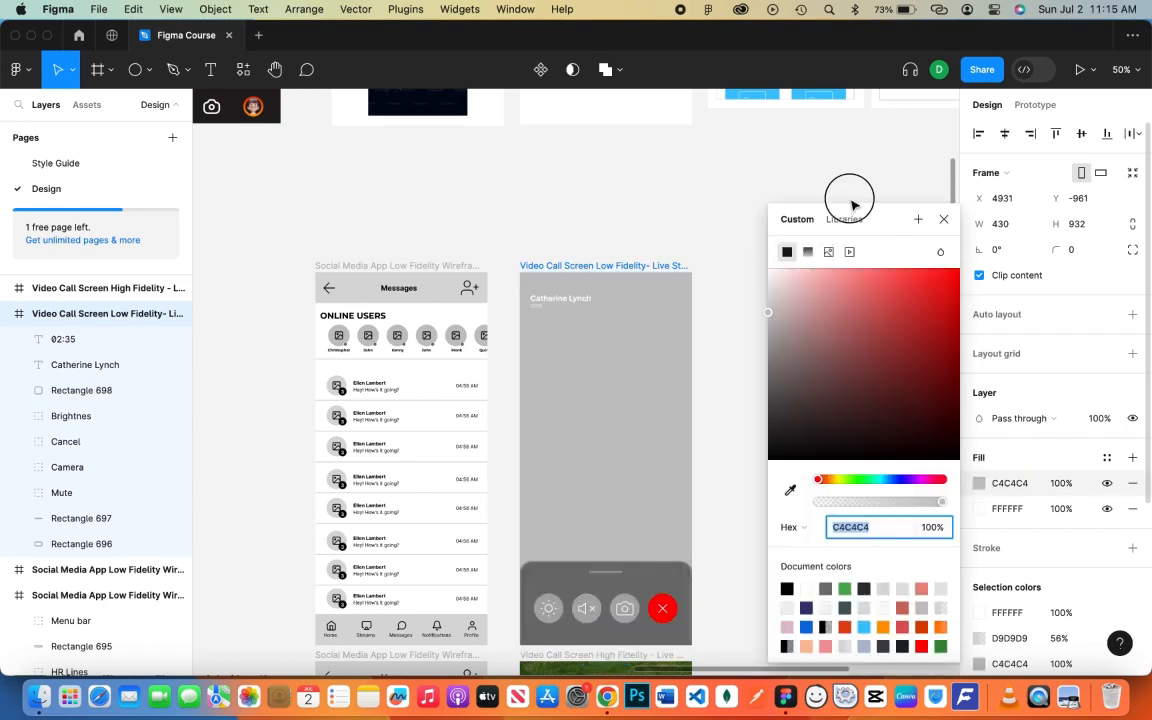
pyautogui.click(850, 201)
pyautogui.click(662, 608)
pyautogui.click(979, 521)
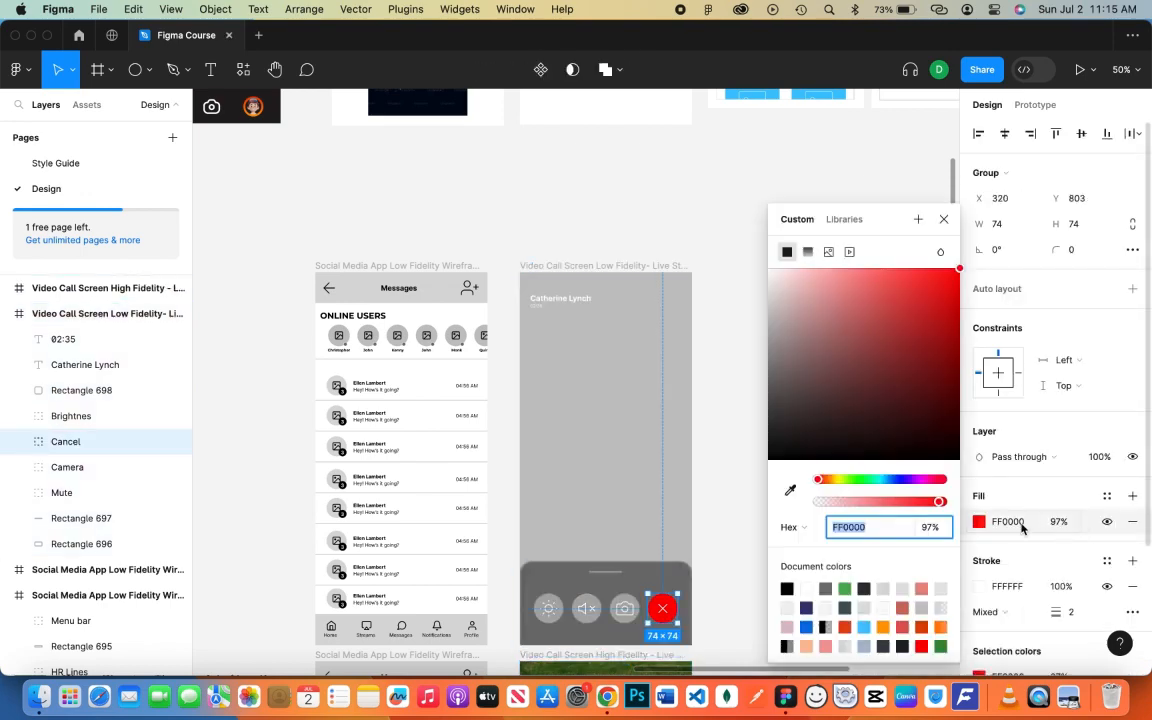
pyautogui.click(943, 219)
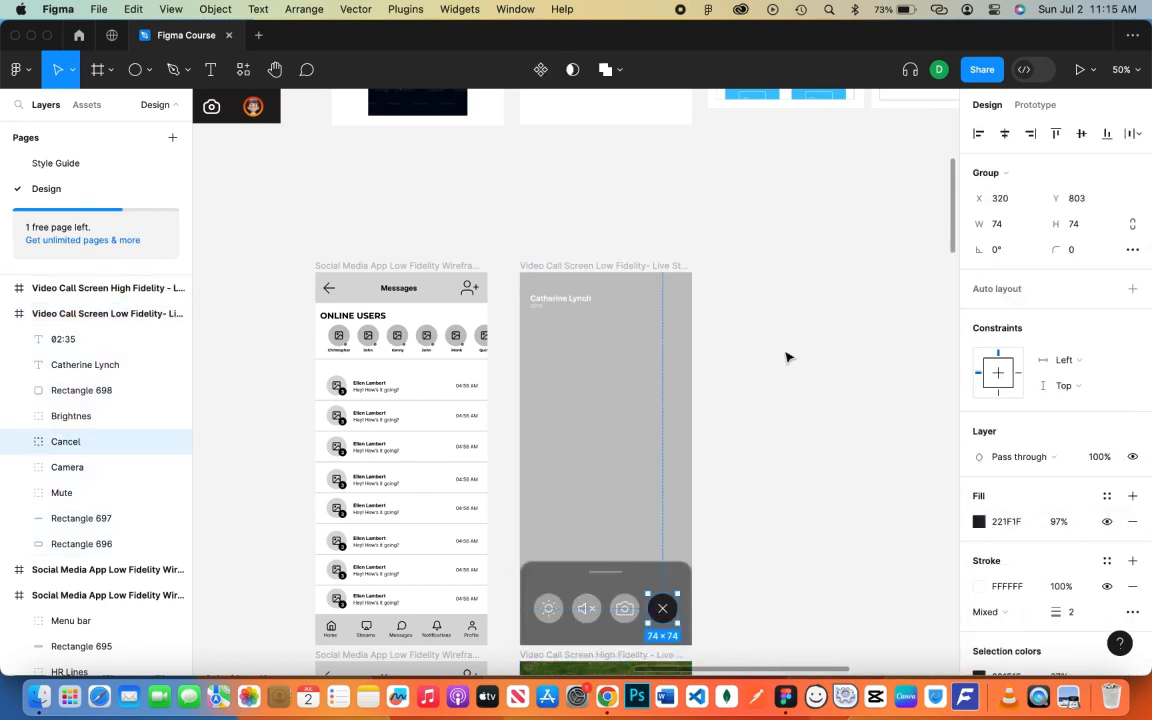
# - Launch the Feather Icons plugin on the grey avatar box
pyautogui.click(657, 315)
pyautogui.rightClick(797, 321)
pyautogui.moveTo(832, 459)
pyautogui.click(998, 200)
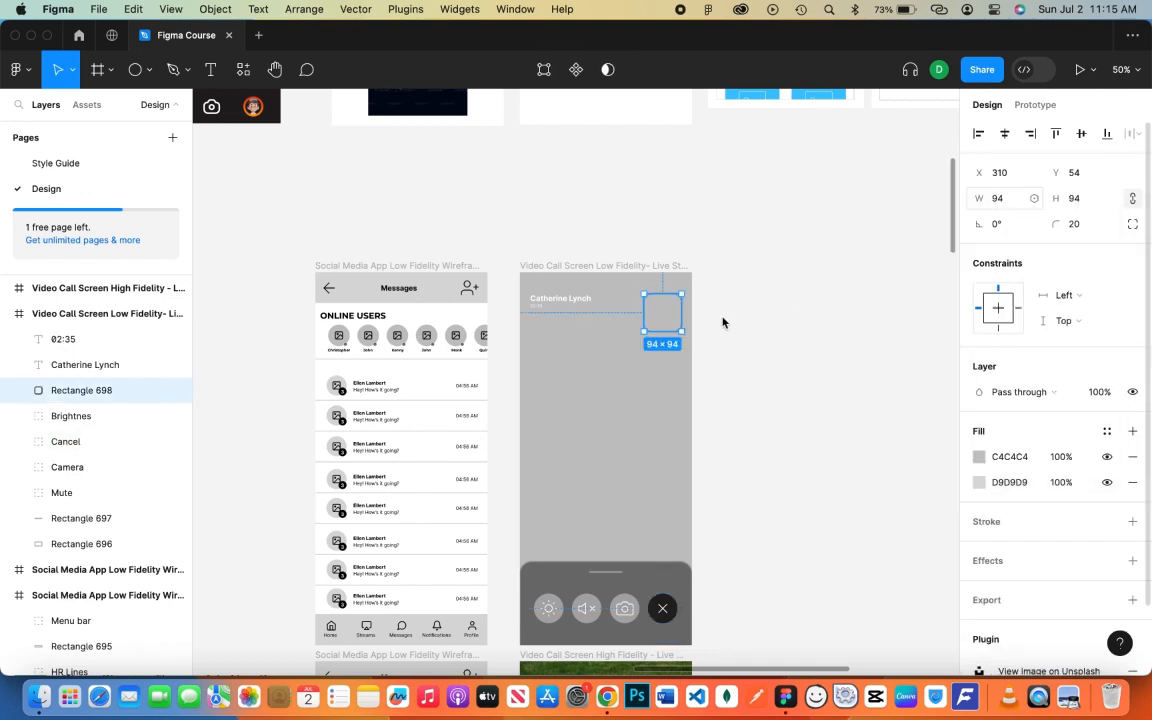
# - Insert Feather's 'image' icon and enlarge it to 75×75
pyautogui.write('image')
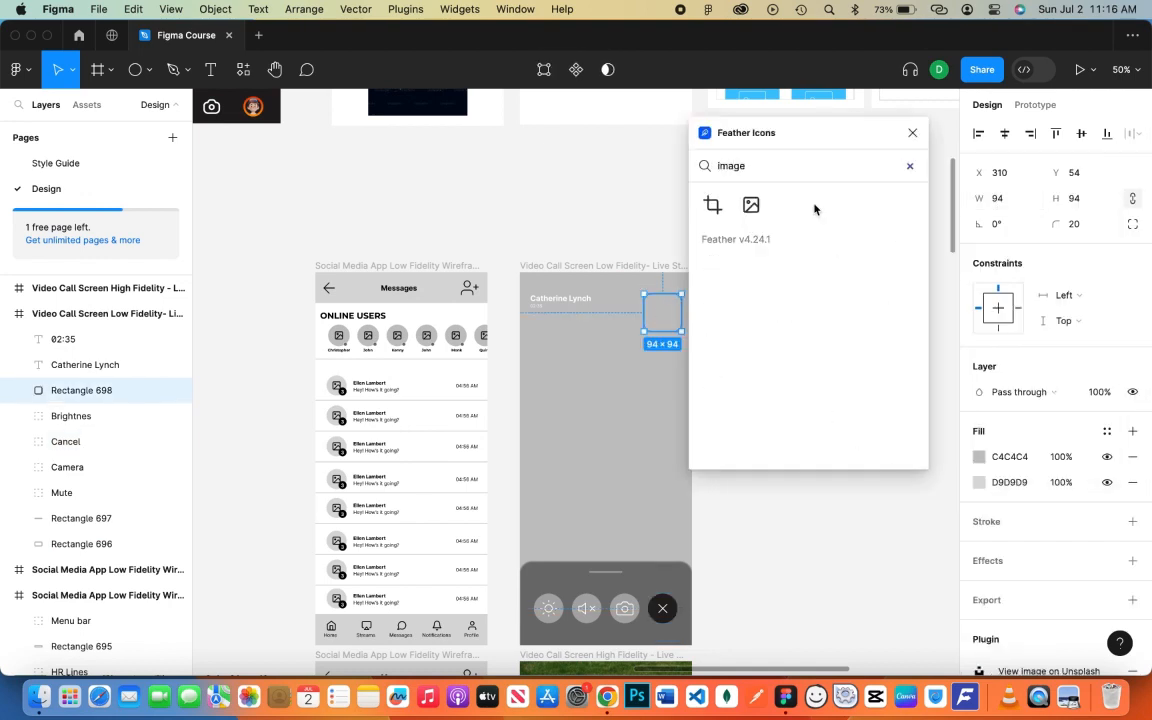
pyautogui.click(745, 212)
pyautogui.moveTo(585, 393); pyautogui.dragTo(660, 309)
pyautogui.click(912, 132)
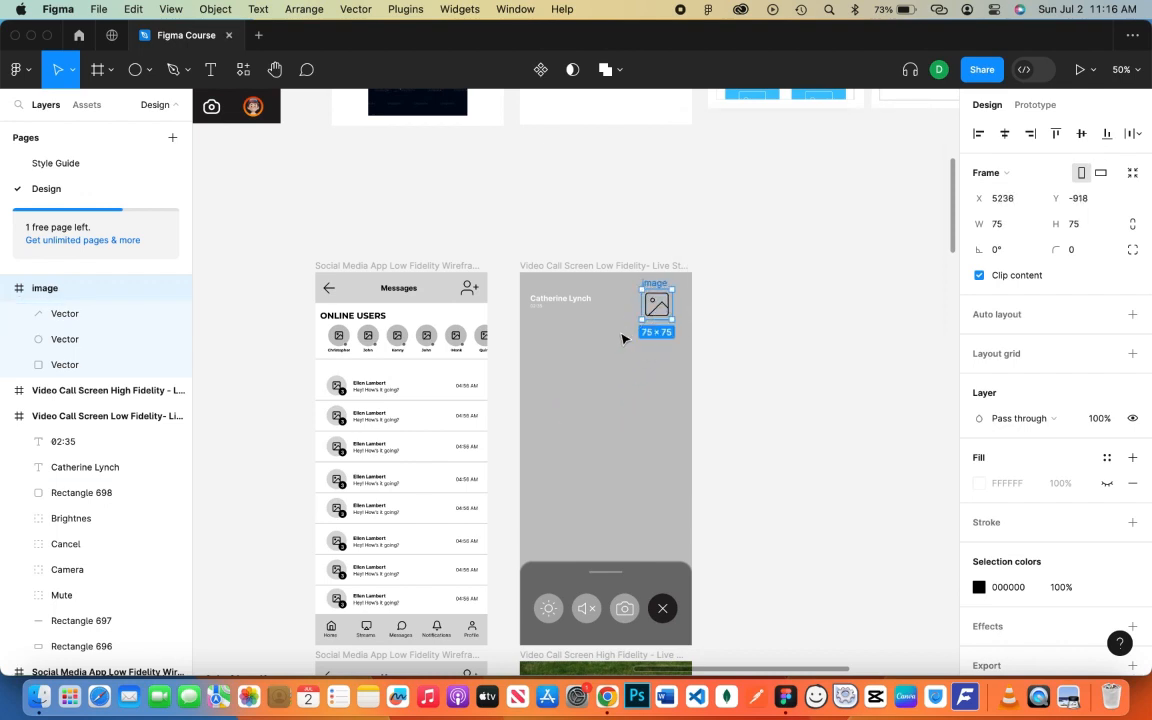
pyautogui.click(753, 401)
pyautogui.scroll(-3, 750, 395)
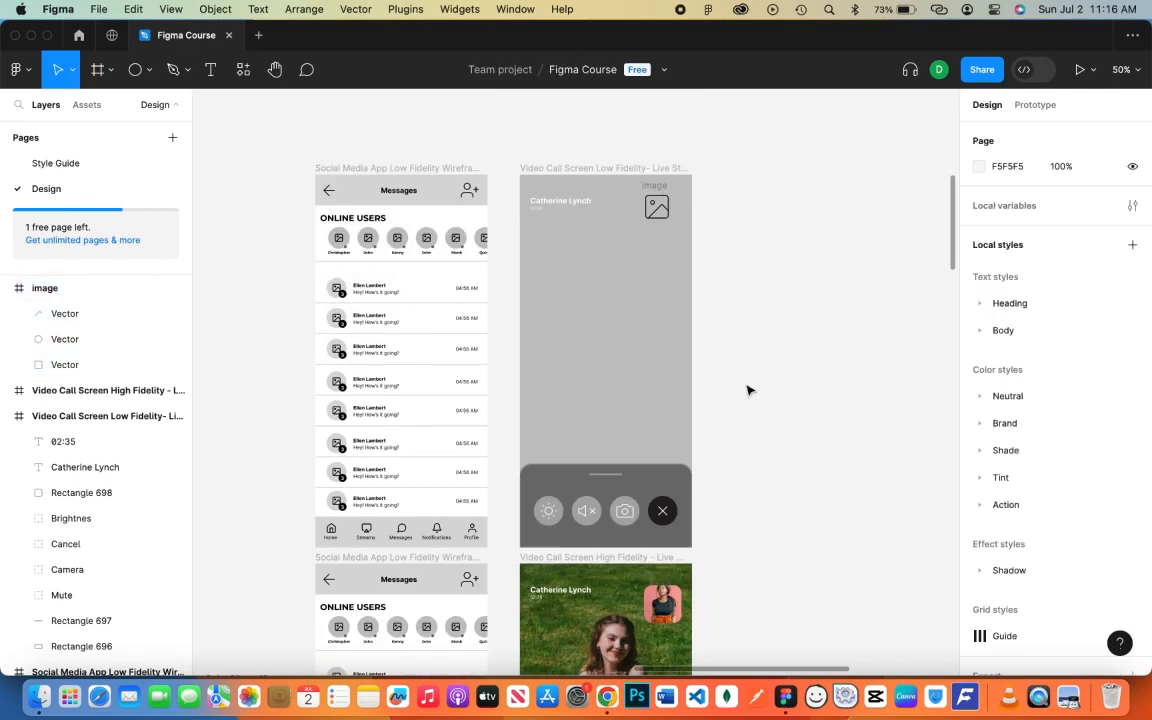
# - Flatten the image icon into one vector with Cmd+E and duplicate it lower down
pyautogui.click(655, 204)
pyautogui.rightClick(77, 328)
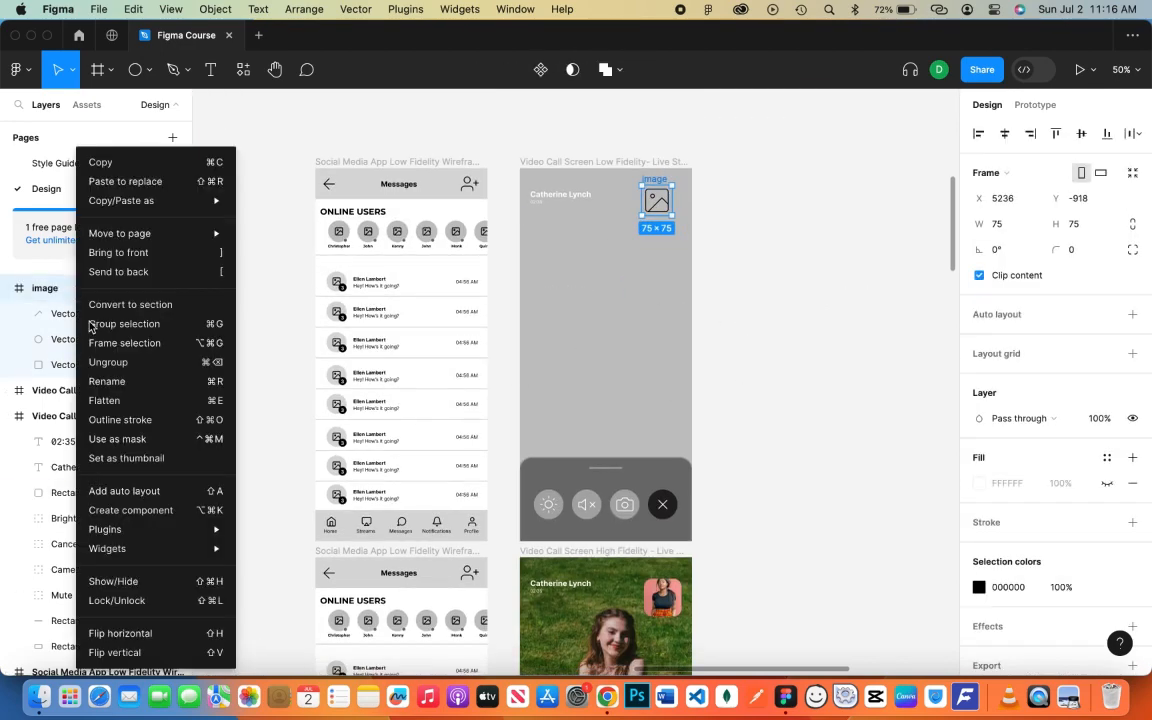
pyautogui.press('super+e')
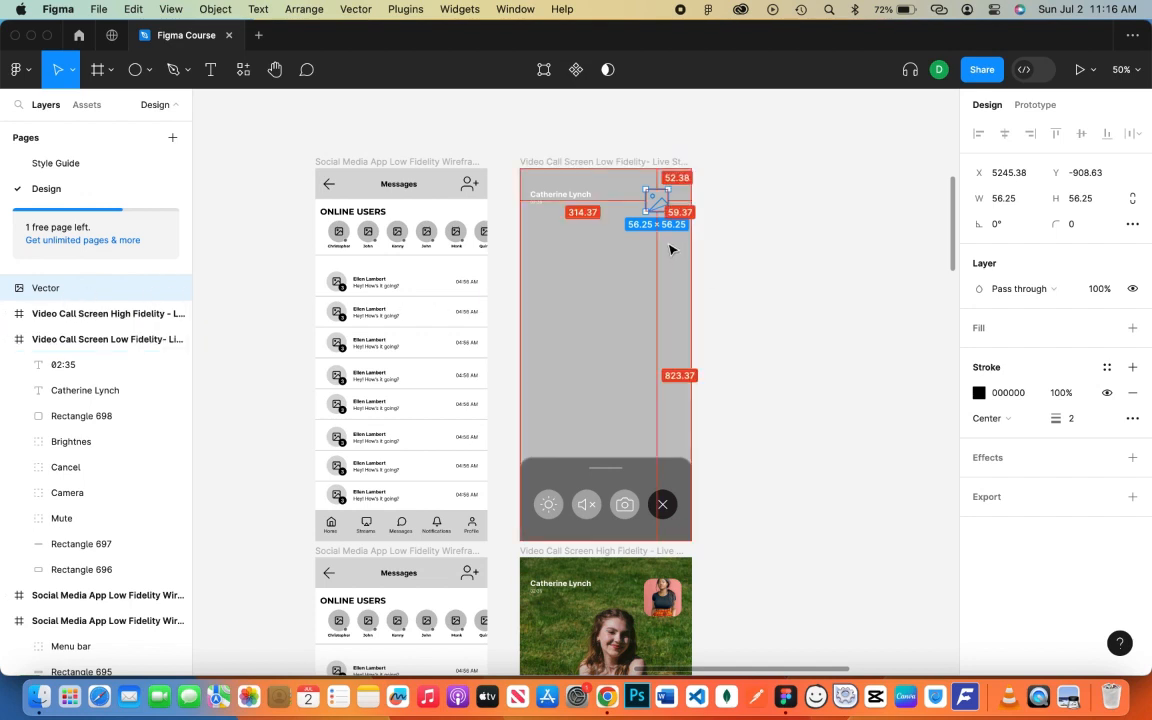
pyautogui.moveTo(658, 208); pyautogui.dragTo(662, 360)
pyautogui.click(757, 347)
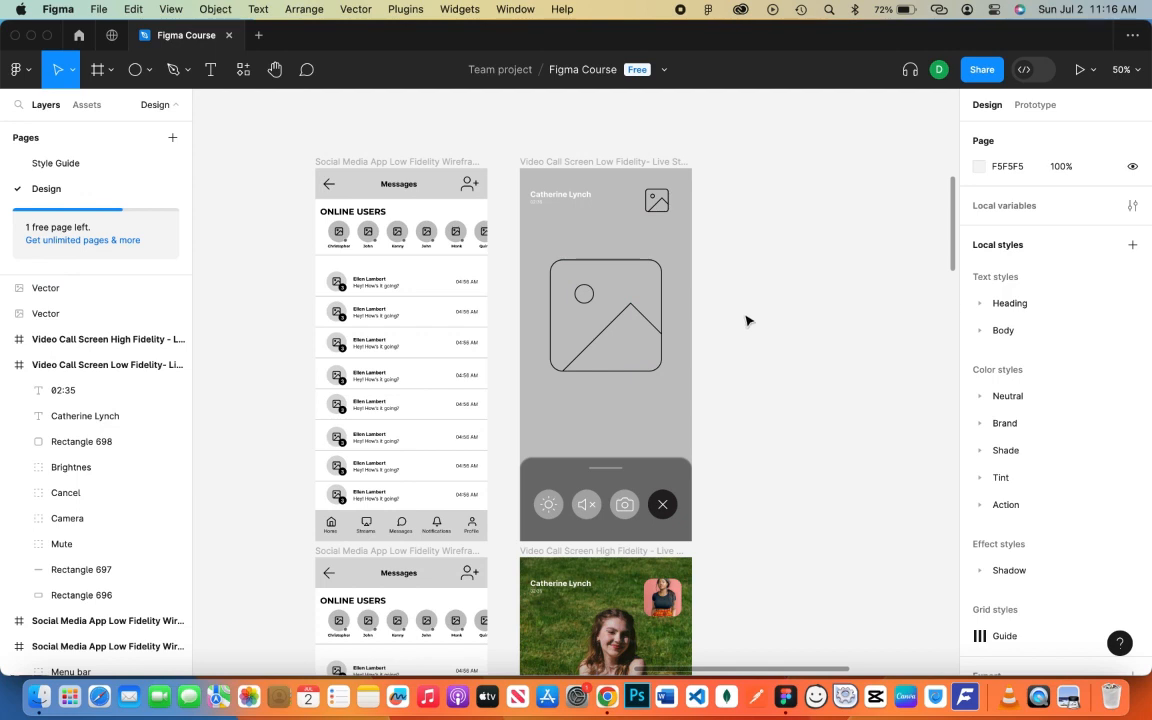
# - Move both icon vectors into the Low Fidelity call frame
pyautogui.click(73, 314)
pyautogui.keyDown('shift'); pyautogui.click(75, 297); pyautogui.keyUp('shift')
pyautogui.moveTo(75, 298); pyautogui.dragTo(77, 374)
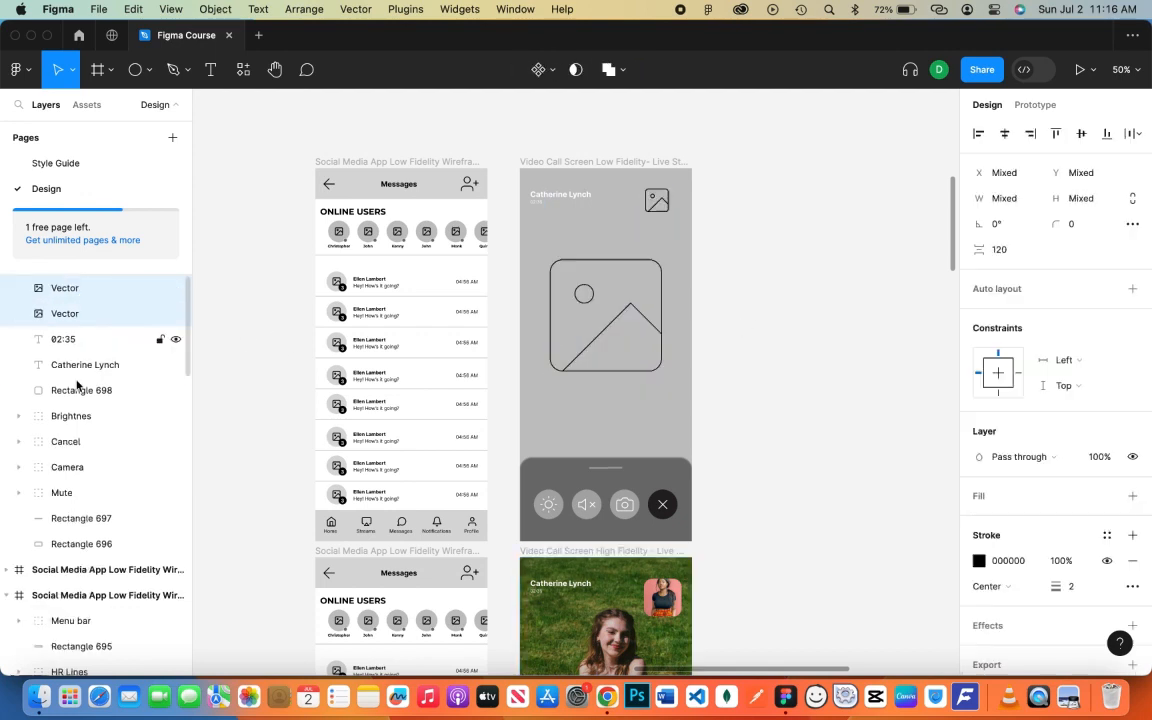
pyautogui.click(175, 289)
pyautogui.click(175, 289)
pyautogui.click(6, 288)
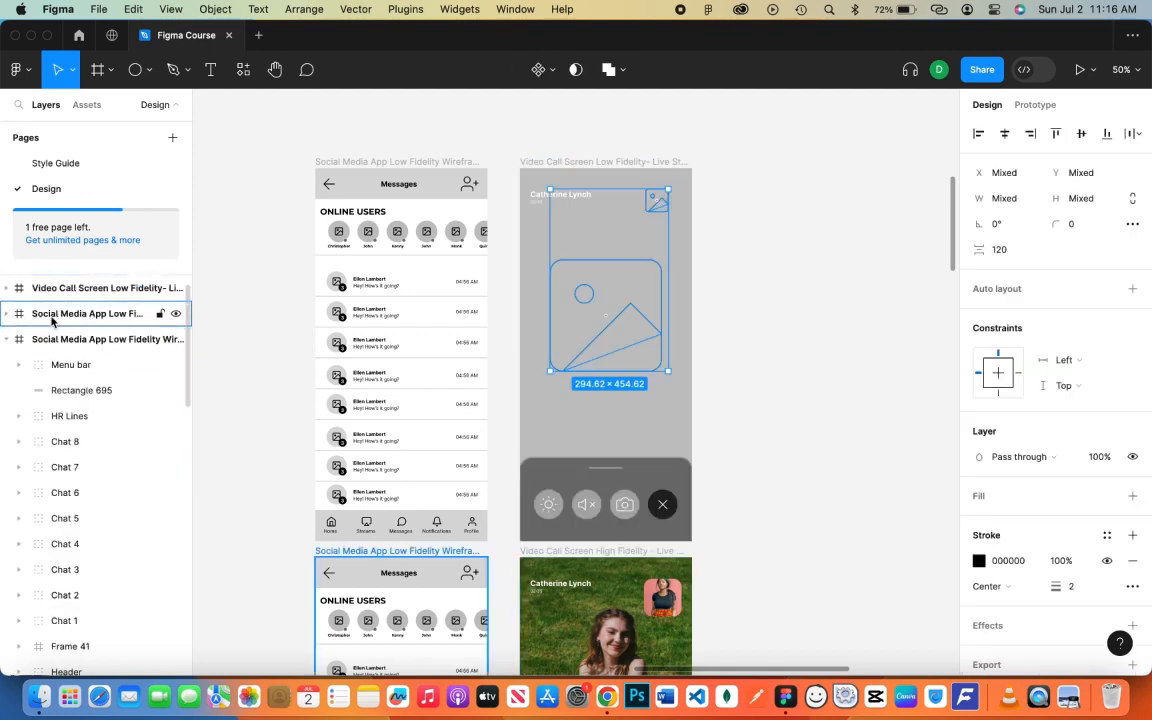
pyautogui.doubleClick(396, 549)
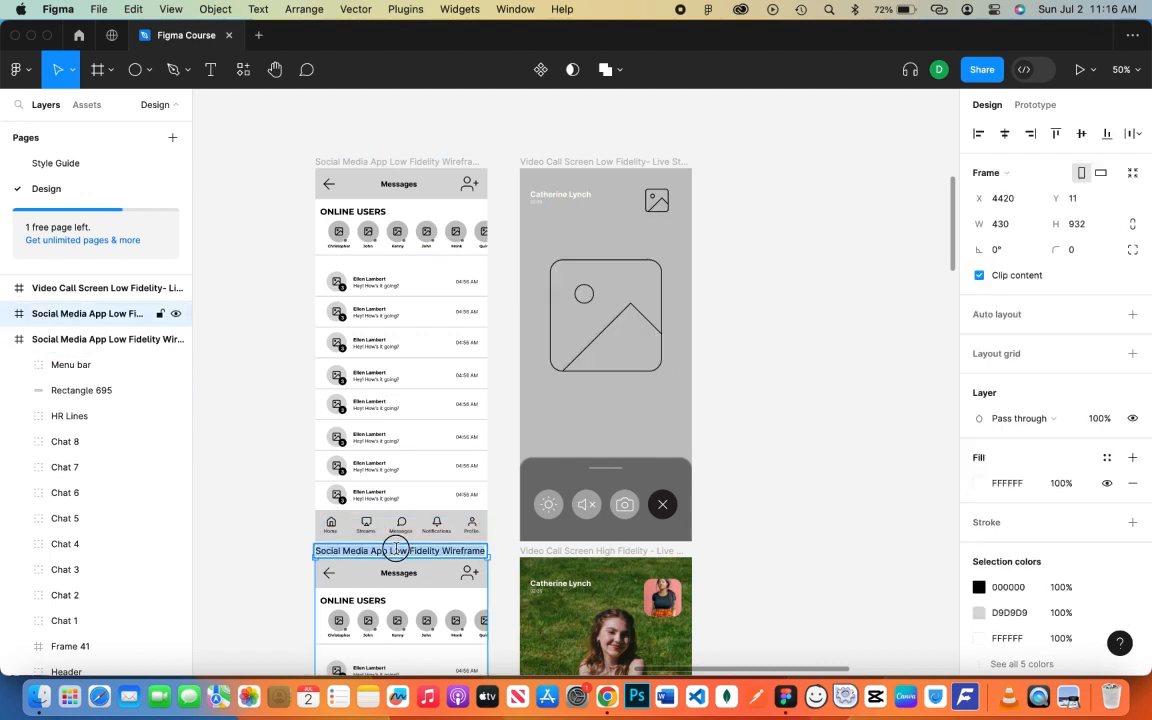
pyautogui.doubleClick(359, 550)
pyautogui.write('High')
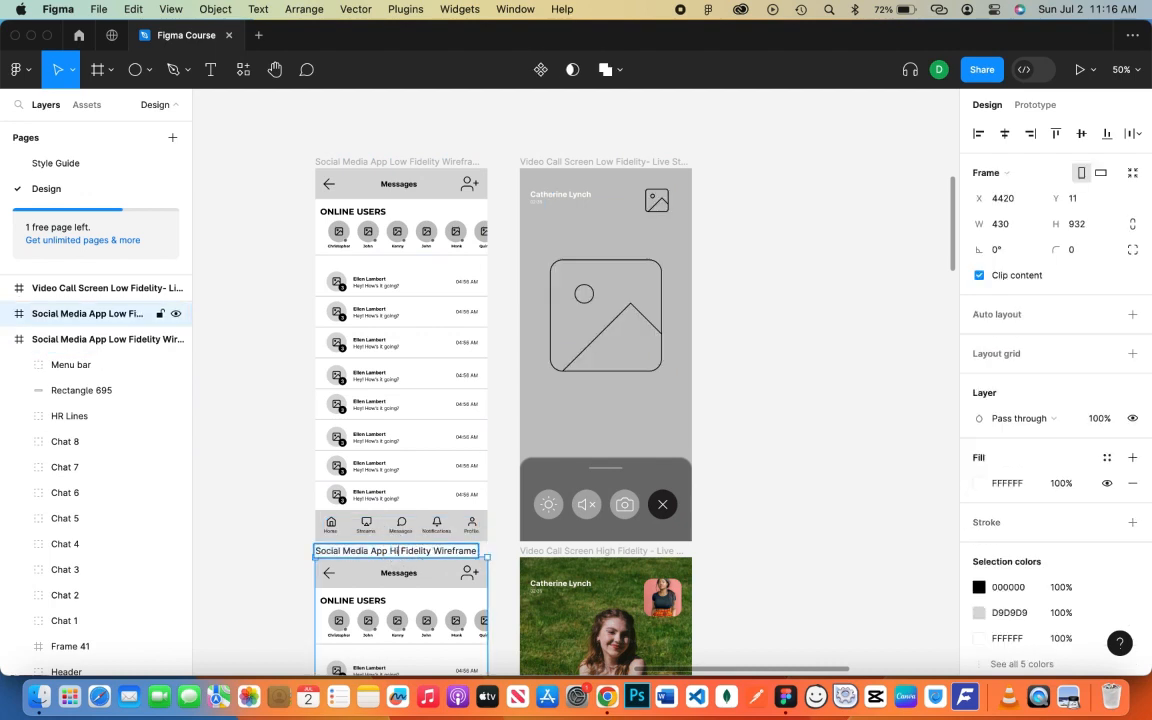
pyautogui.click(771, 461)
pyautogui.scroll(-5, 771, 461)
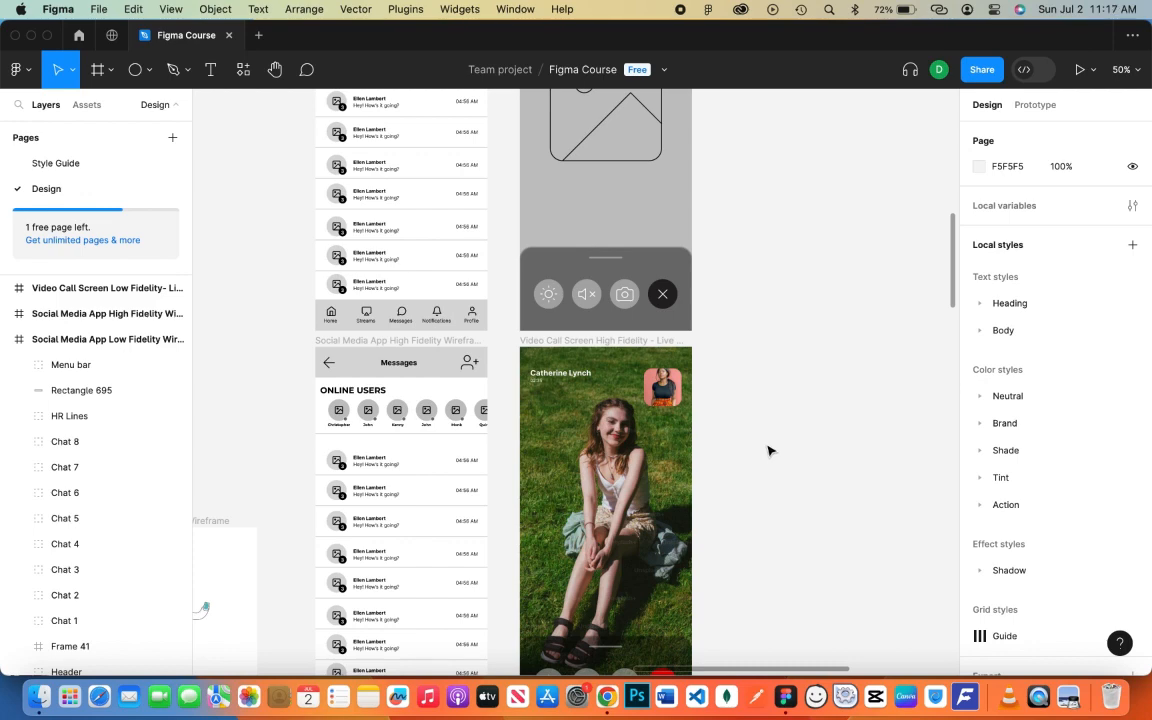
pyautogui.scroll(-5, 703, 446)
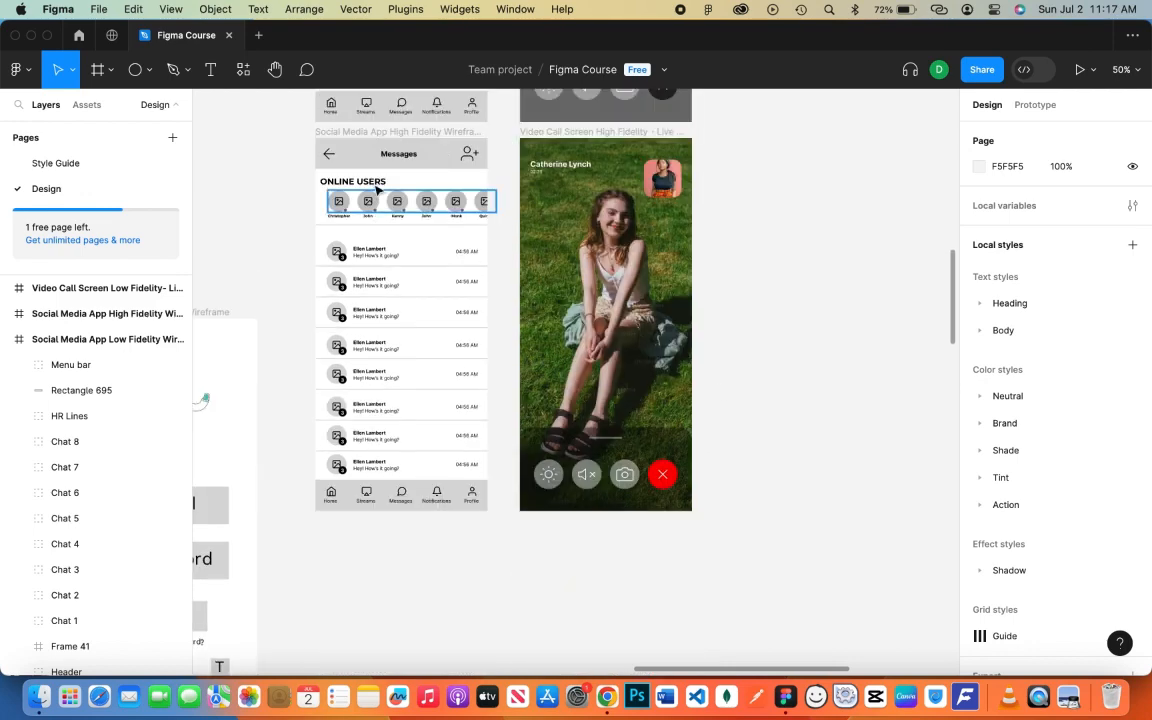
# - Expand Frame 41's Online Users layers and select avatar circles Ellipse 60 and Ellipse 59
pyautogui.click(362, 201)
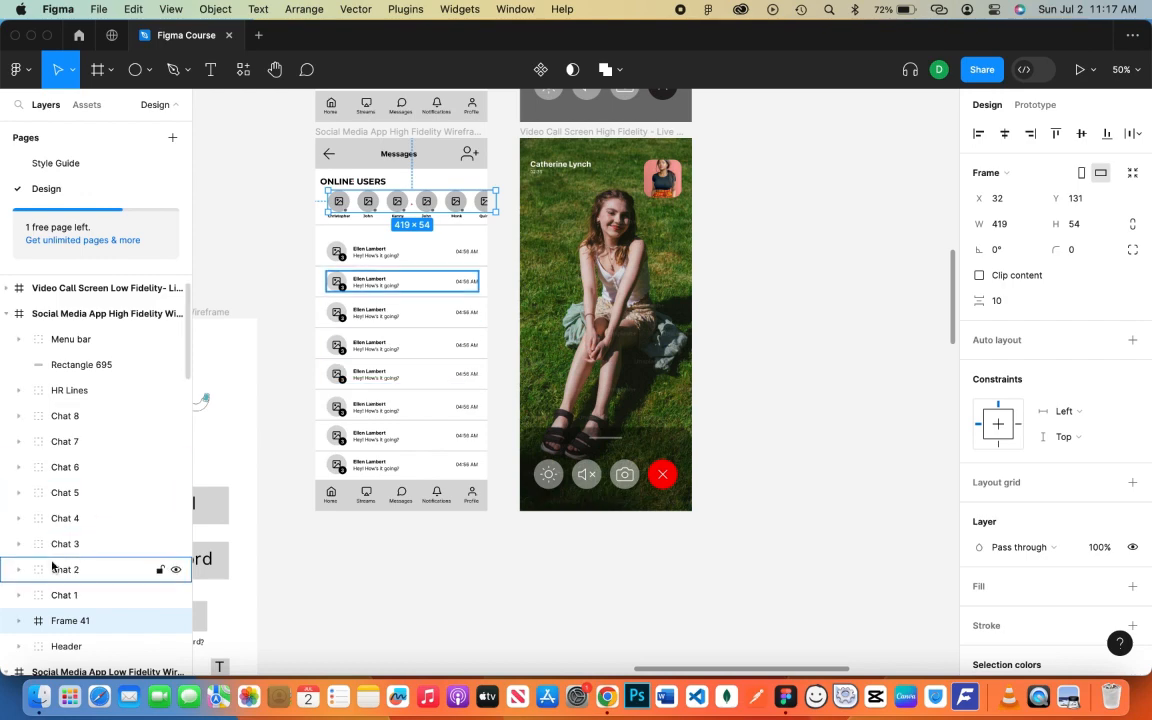
pyautogui.click(19, 620)
pyautogui.scroll(-5, 106, 500)
pyautogui.click(37, 393)
pyautogui.scroll(-1, 93, 401)
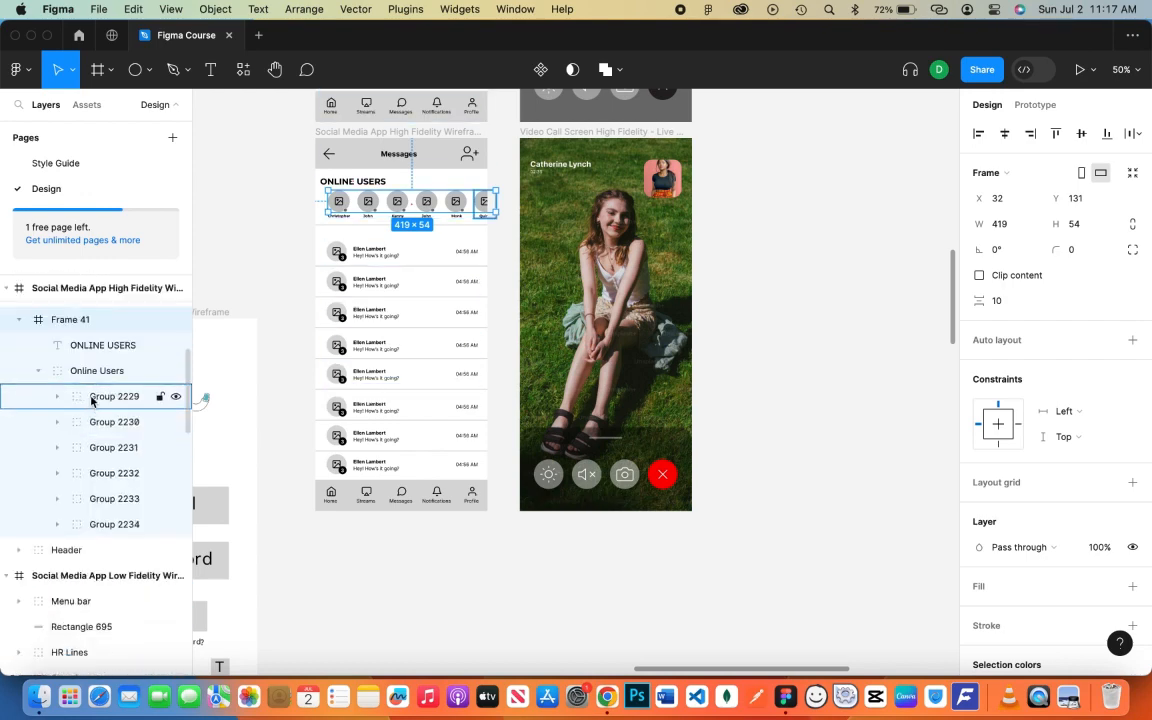
pyautogui.click(90, 398)
pyautogui.click(57, 396)
pyautogui.click(110, 473)
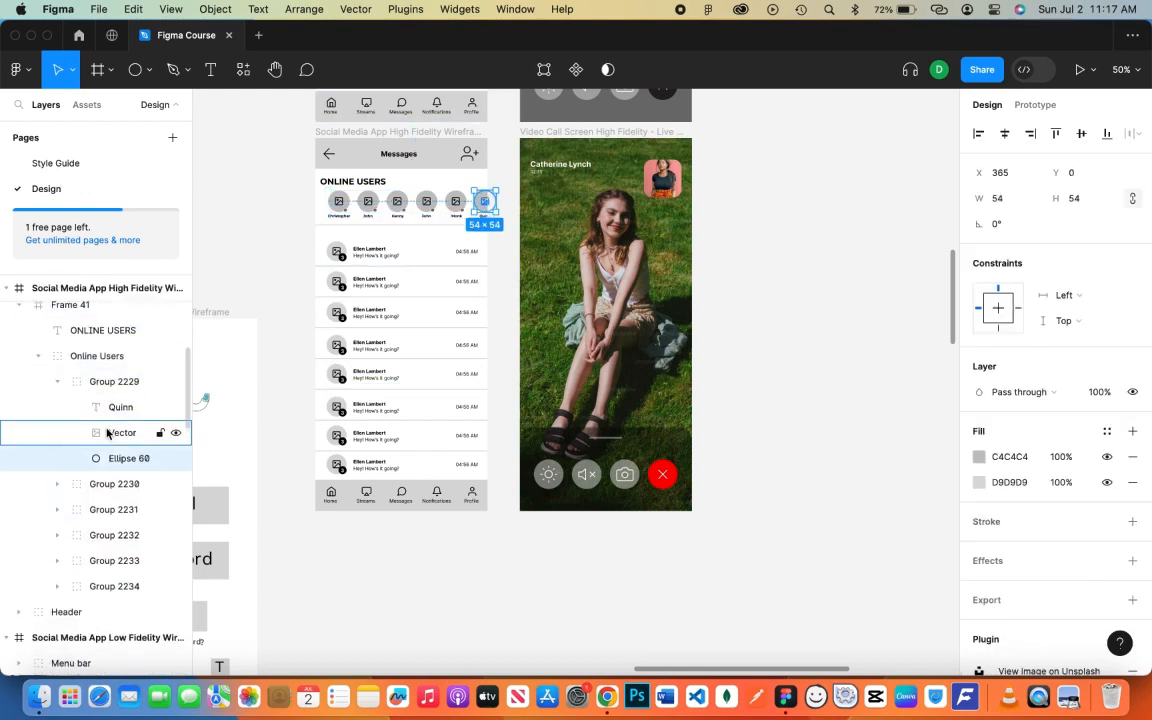
pyautogui.scroll(-1, 60, 450)
pyautogui.click(57, 473)
pyautogui.scroll(-3, 115, 478)
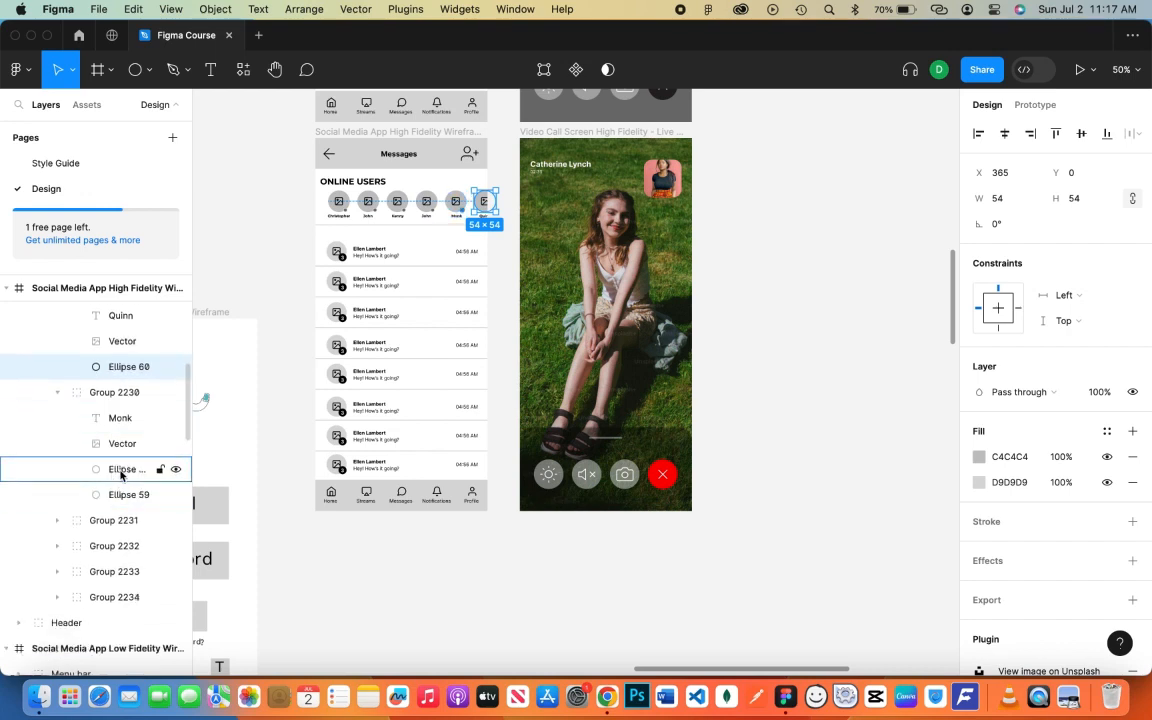
pyautogui.keyDown('shift'); pyautogui.click(117, 475); pyautogui.keyUp('shift')
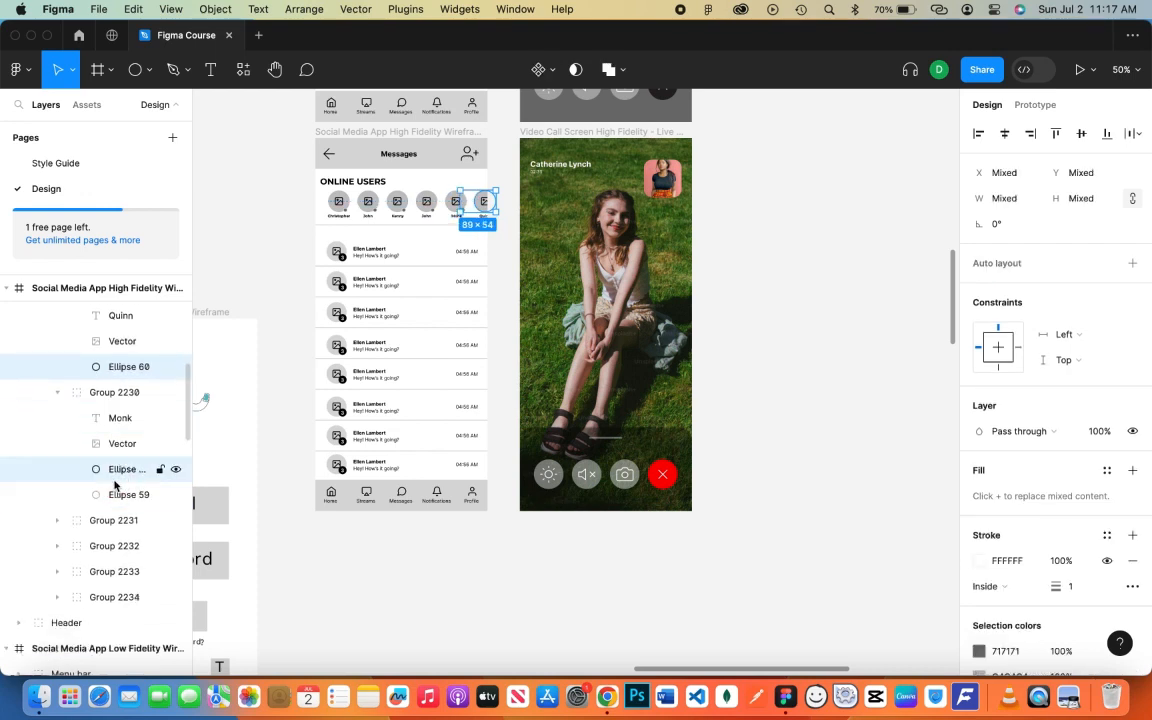
pyautogui.keyDown('super'); pyautogui.click(115, 480); pyautogui.keyUp('super')
pyautogui.keyDown('super'); pyautogui.click(120, 493); pyautogui.keyUp('super')
# - Add Ellipses 58–55 to the selection and run the Unsplash plugin on all six circles
pyautogui.scroll(-3, 100, 470)
pyautogui.click(58, 430)
pyautogui.scroll(-2, 100, 450)
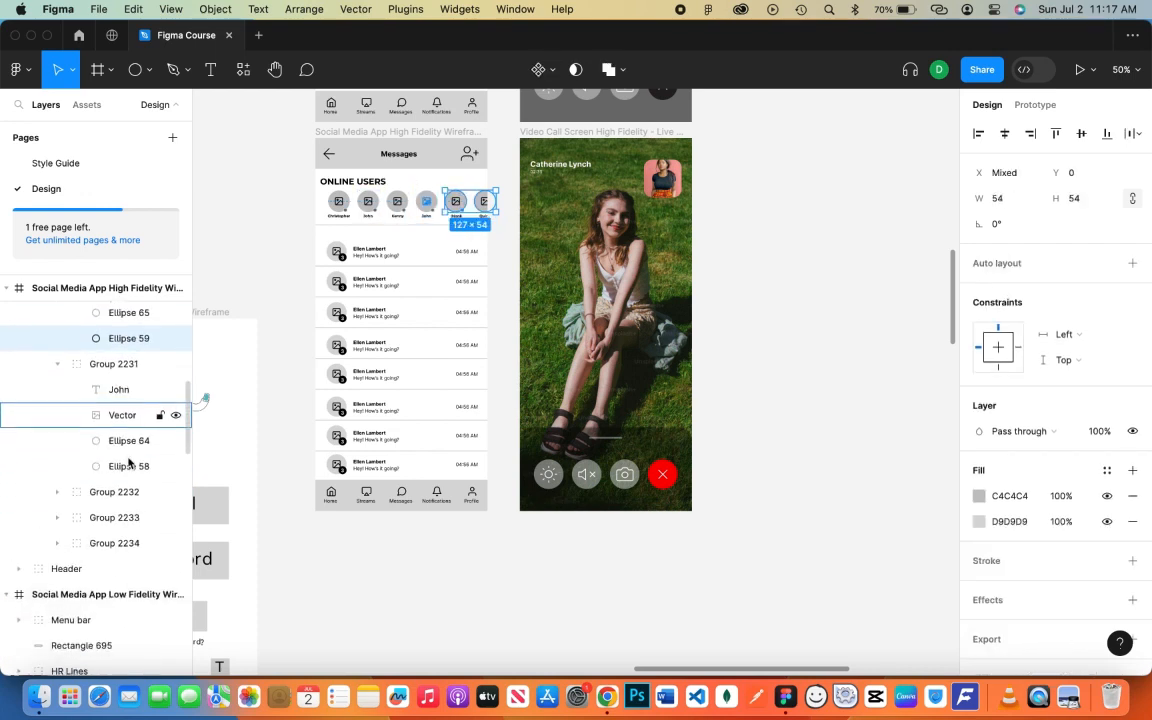
pyautogui.keyDown('super'); pyautogui.click(125, 466); pyautogui.keyUp('super')
pyautogui.scroll(-3, 100, 450)
pyautogui.click(57, 409)
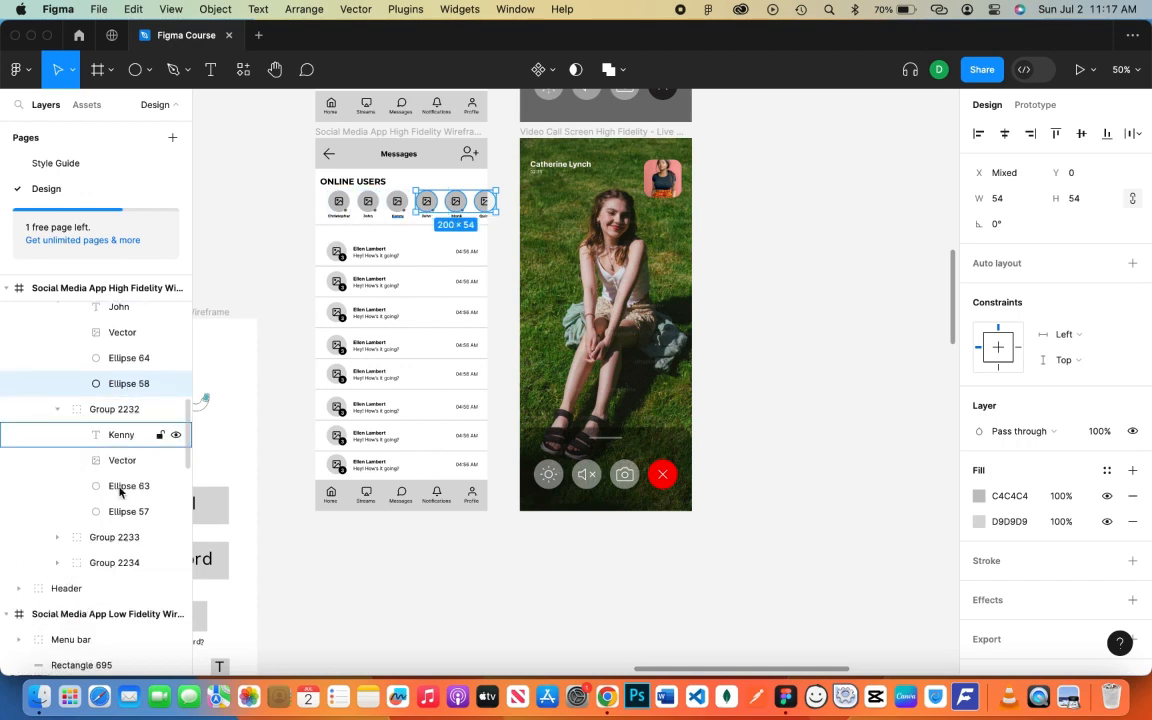
pyautogui.keyDown('super'); pyautogui.click(128, 511); pyautogui.keyUp('super')
pyautogui.scroll(-4, 150, 480)
pyautogui.click(57, 326)
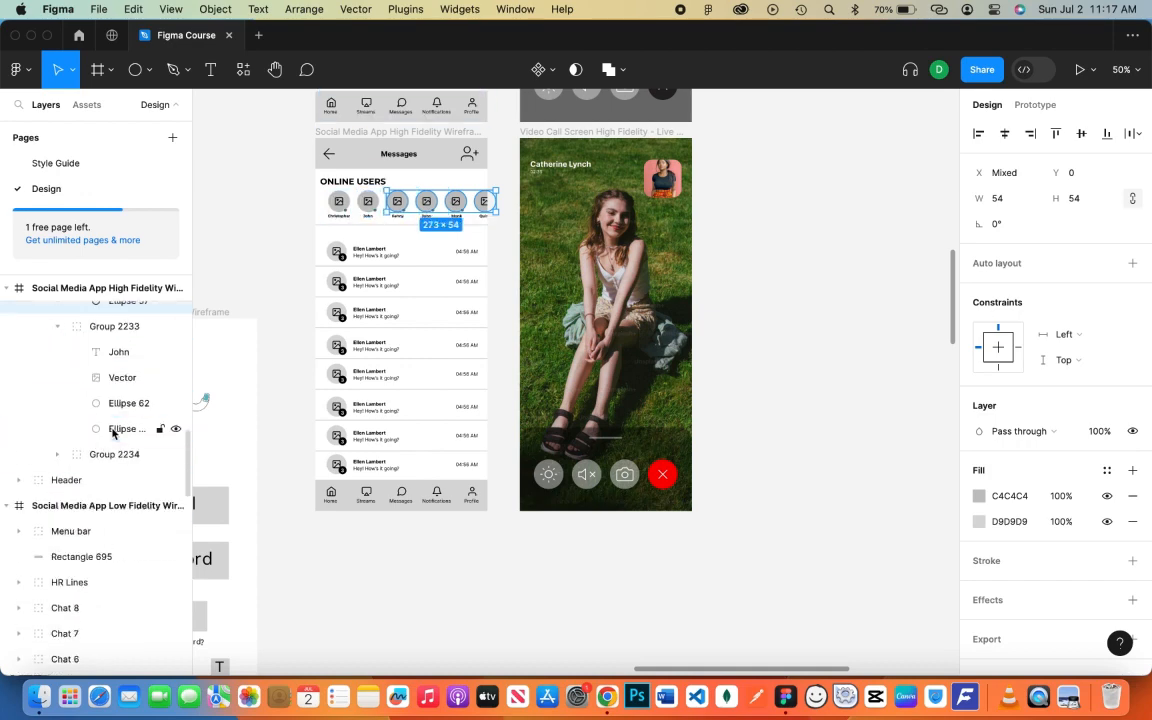
pyautogui.keyDown('super'); pyautogui.click(112, 430); pyautogui.keyUp('super')
pyautogui.click(57, 454)
pyautogui.keyDown('super'); pyautogui.click(124, 556); pyautogui.keyUp('super')
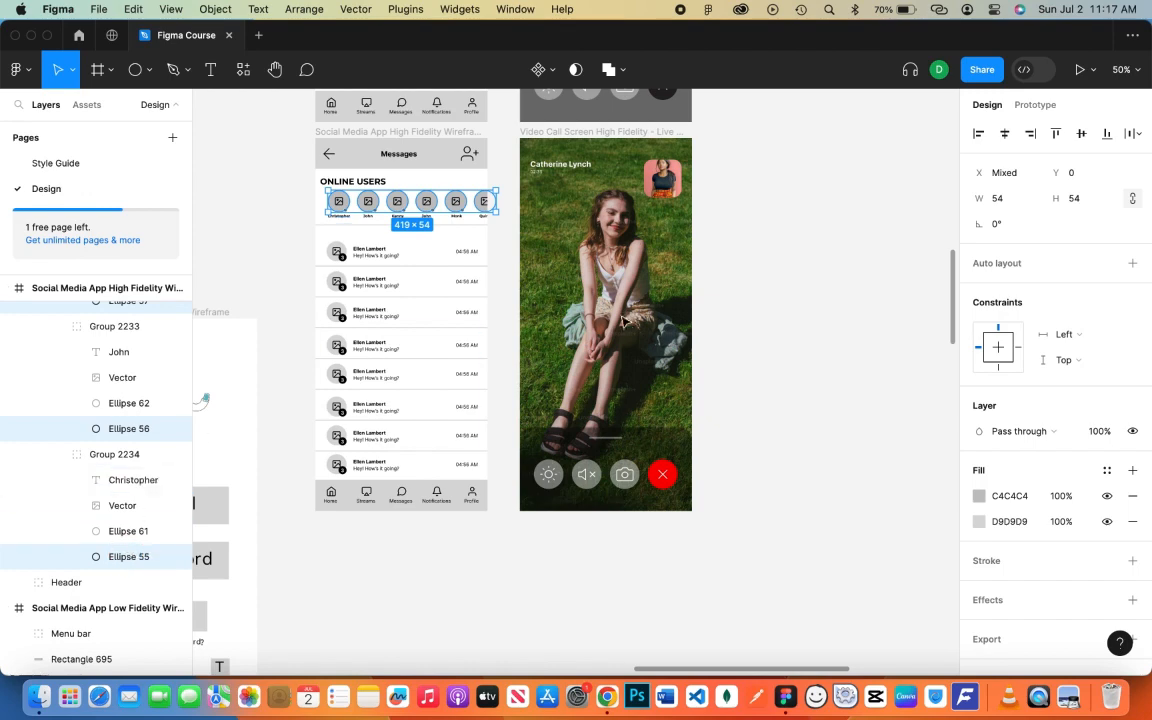
pyautogui.rightClick(750, 262)
pyautogui.moveTo(785, 390)
pyautogui.click(958, 140)
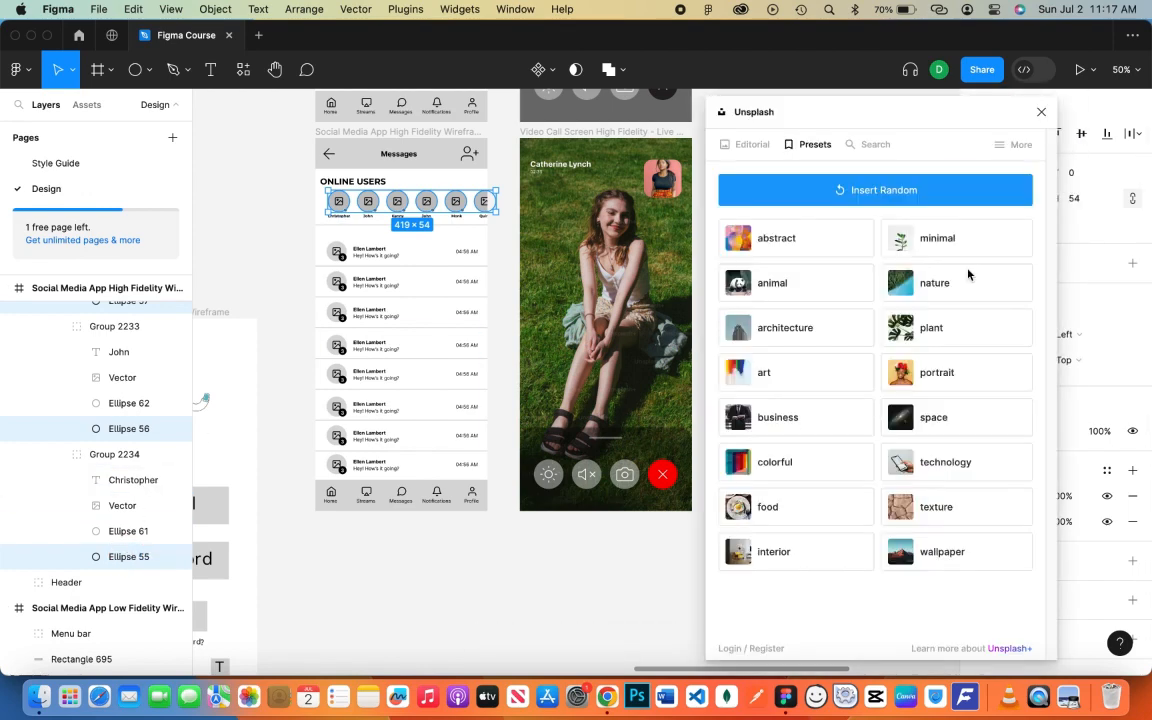
# - Fill the six avatar circles with Unsplash portrait photos, rerunning the plugin when it stalls
pyautogui.click(1001, 363)
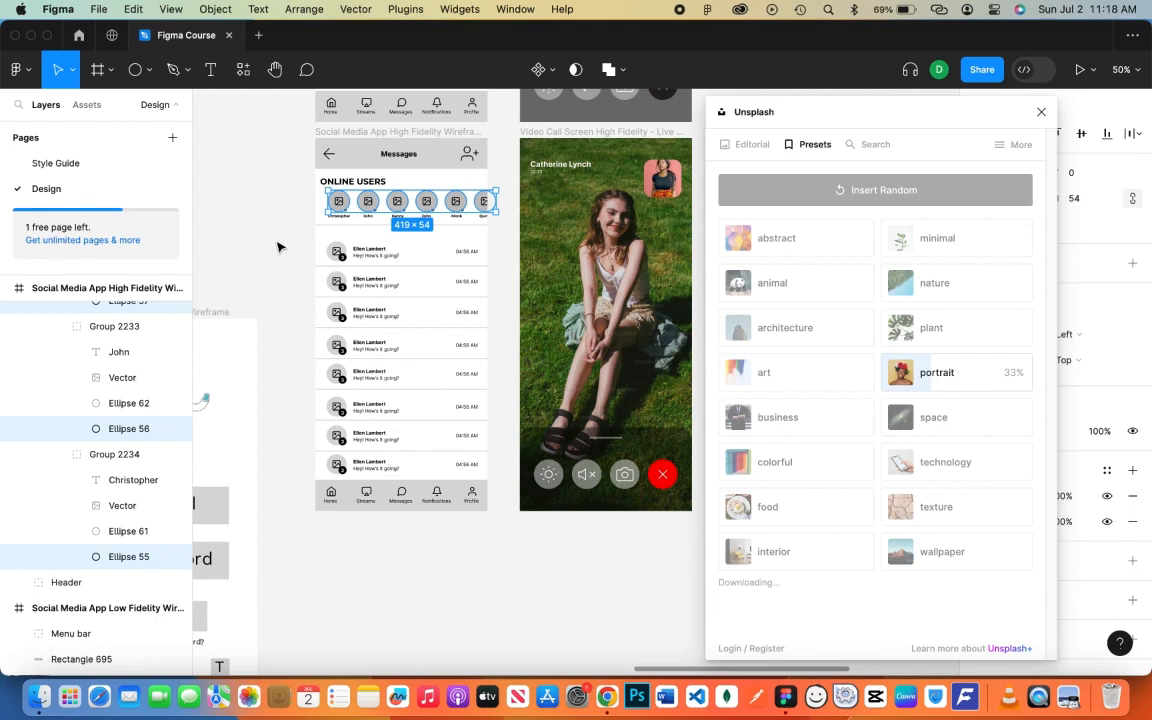
pyautogui.click(47, 35)
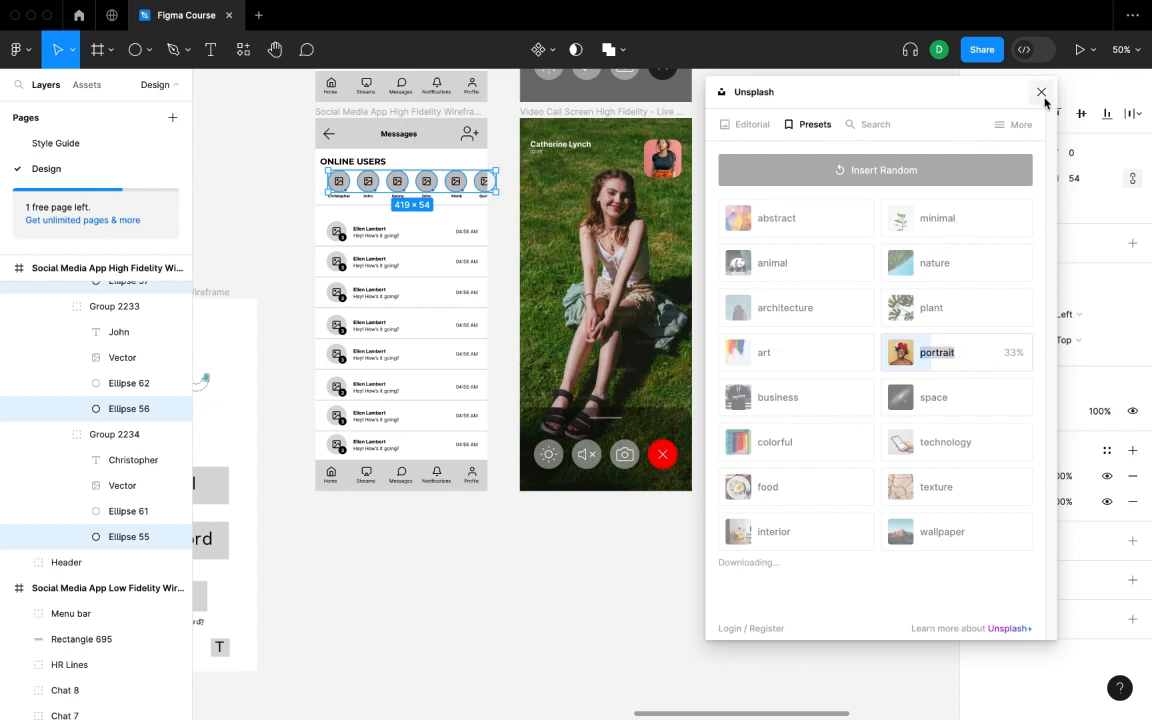
pyautogui.click(1041, 91)
pyautogui.rightClick(876, 214)
pyautogui.moveTo(931, 360)
pyautogui.click(746, 372)
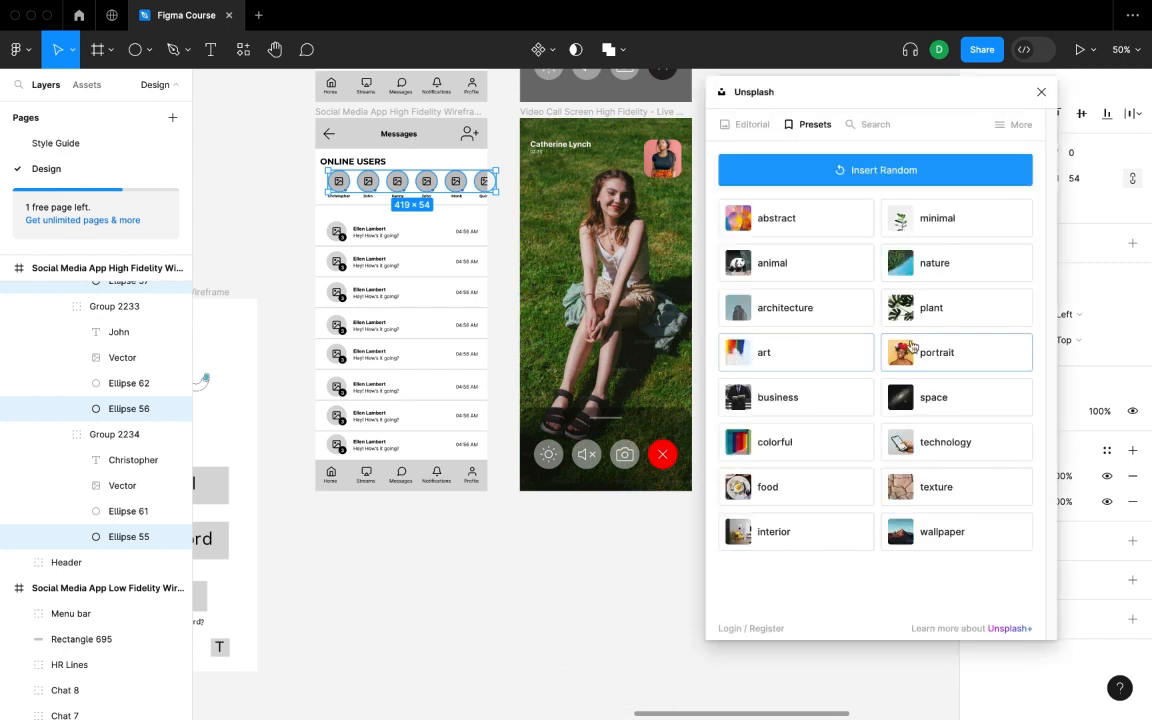
pyautogui.click(934, 354)
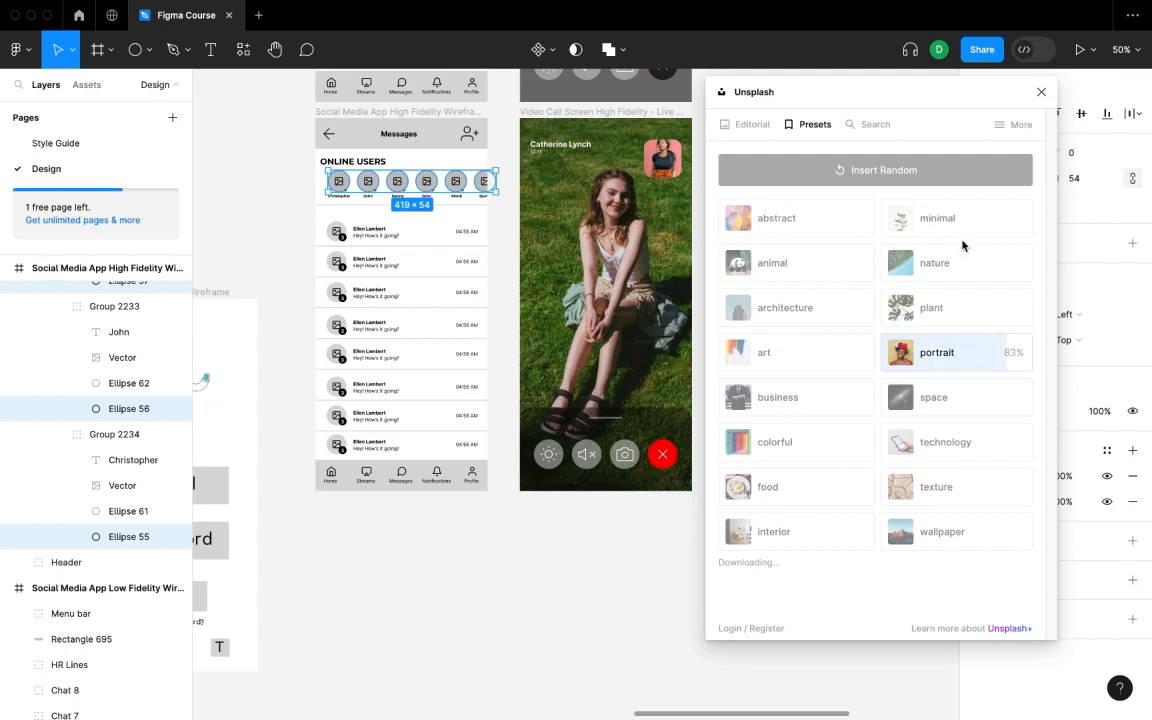
pyautogui.click(1040, 92)
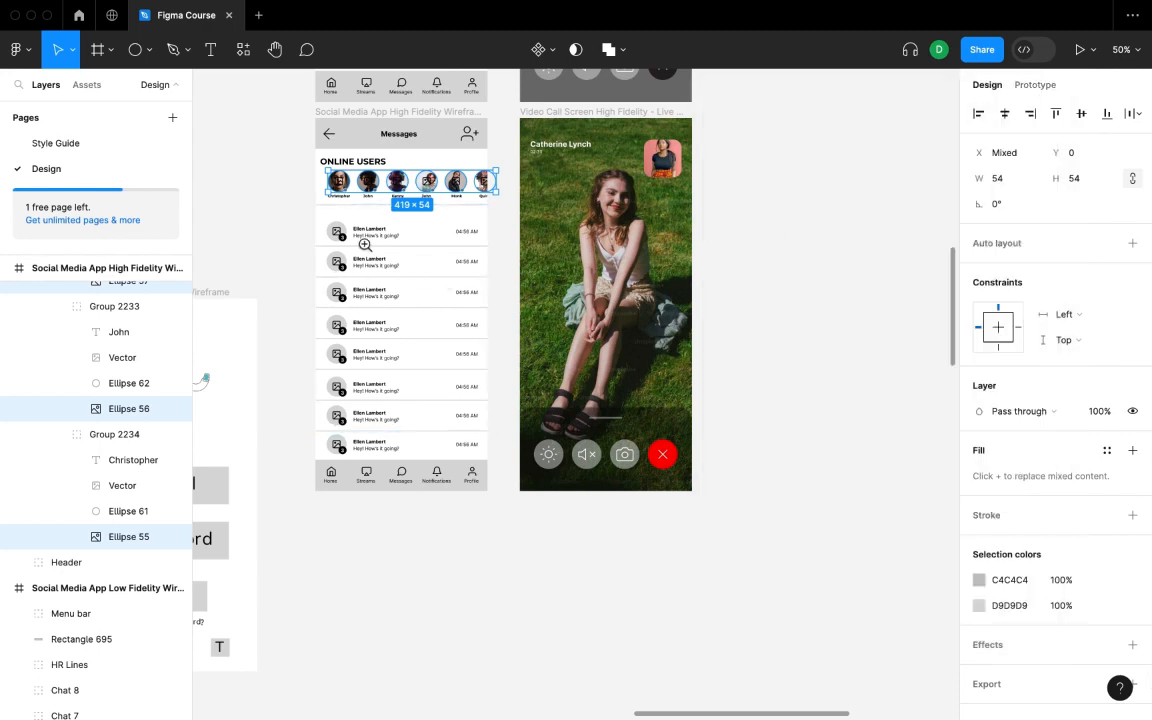
# - Zoom to 100% and select the status dots, Ellipses 61–65
pyautogui.hotkey('shift', '0')
pyautogui.scroll(1, 399, 309)
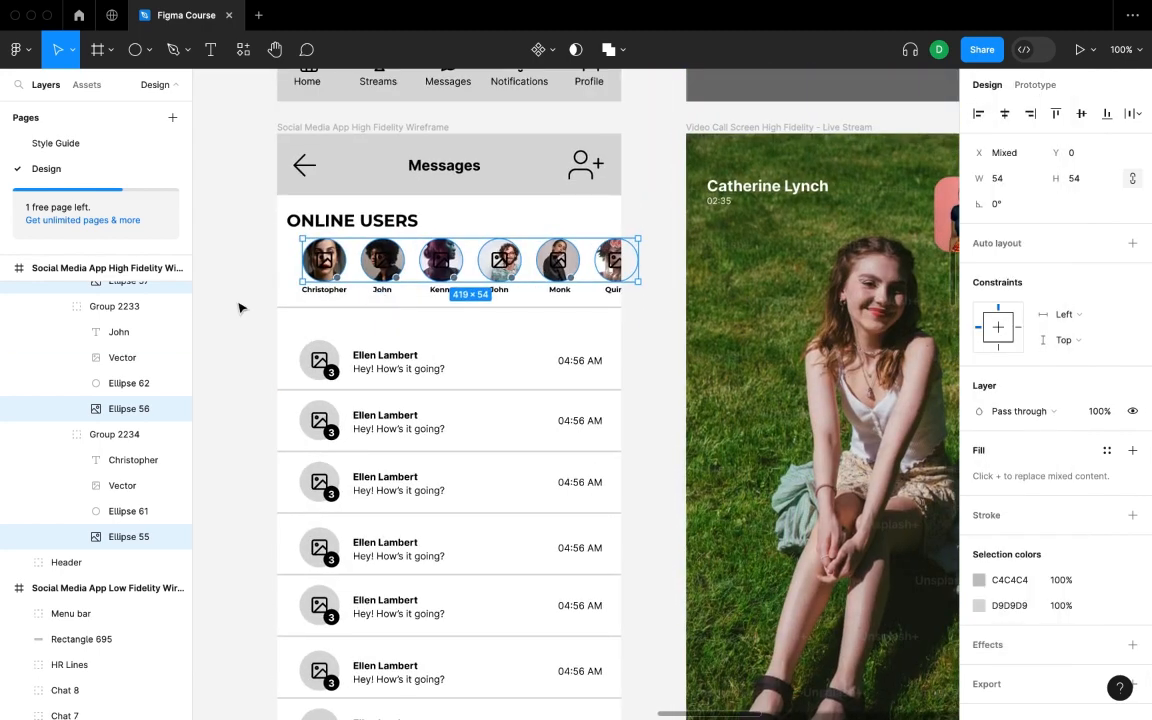
pyautogui.click(122, 511)
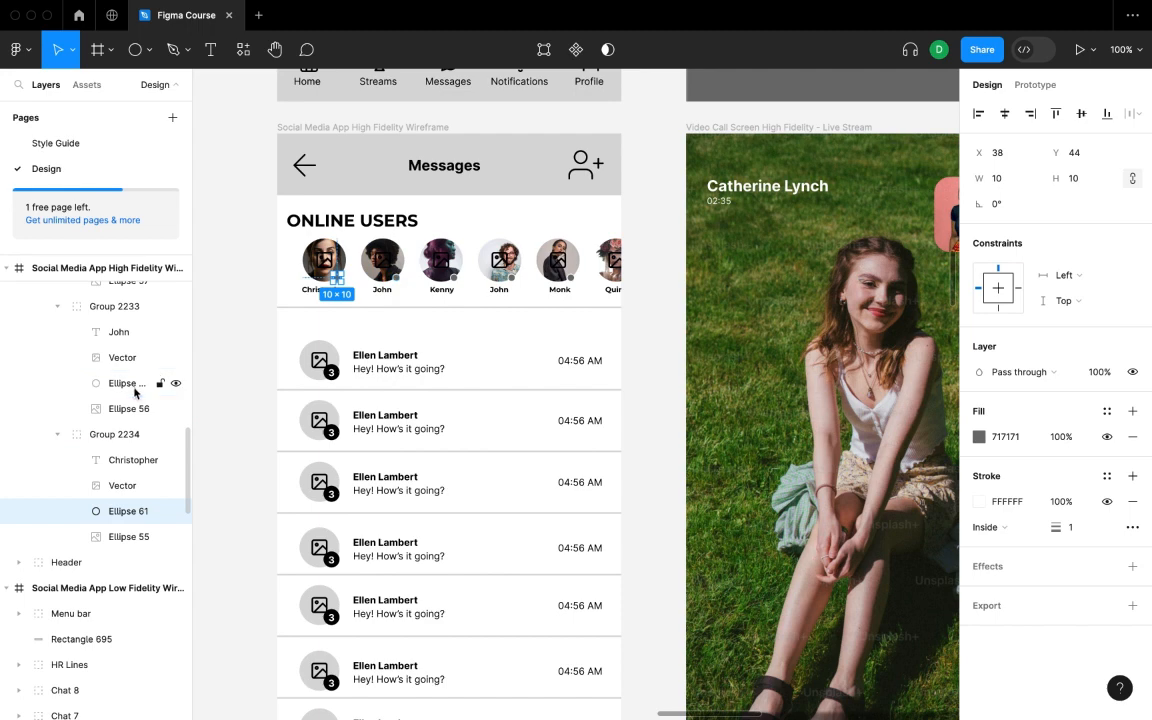
pyautogui.keyDown('shift'); pyautogui.click(116, 391); pyautogui.keyUp('shift')
pyautogui.scroll(5, 117, 400)
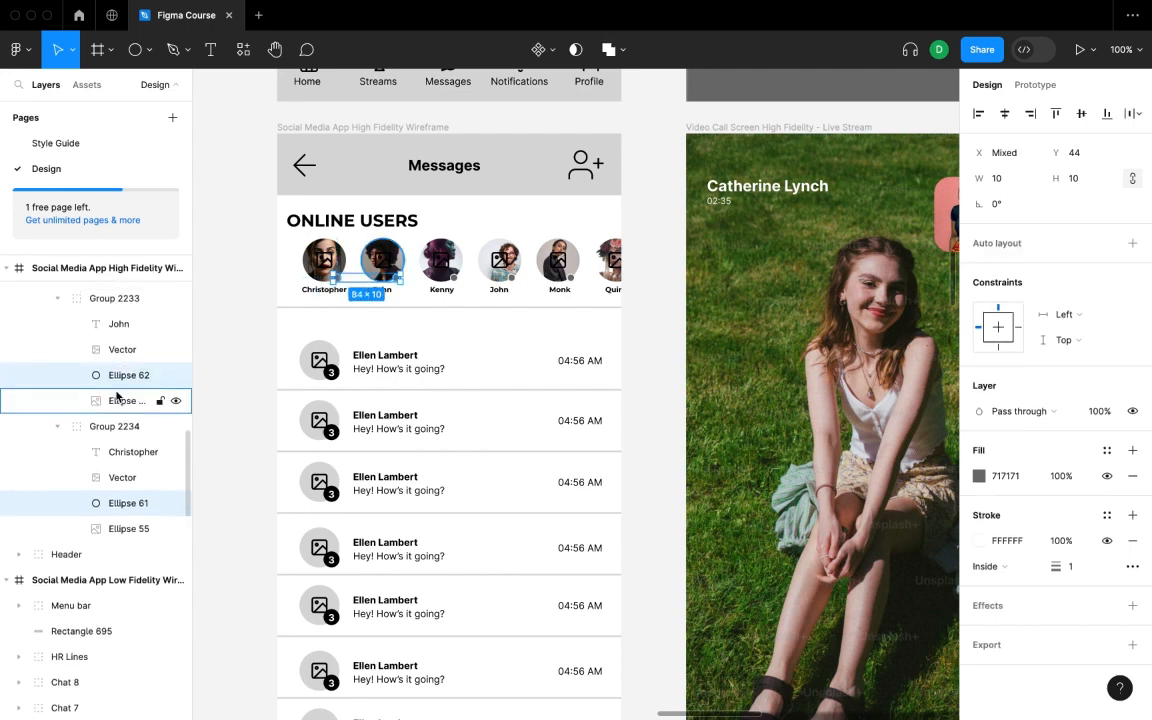
pyautogui.keyDown('shift'); pyautogui.click(119, 444); pyautogui.keyUp('shift')
pyautogui.scroll(1, 120, 420)
pyautogui.keyDown('shift'); pyautogui.click(121, 341); pyautogui.keyUp('shift')
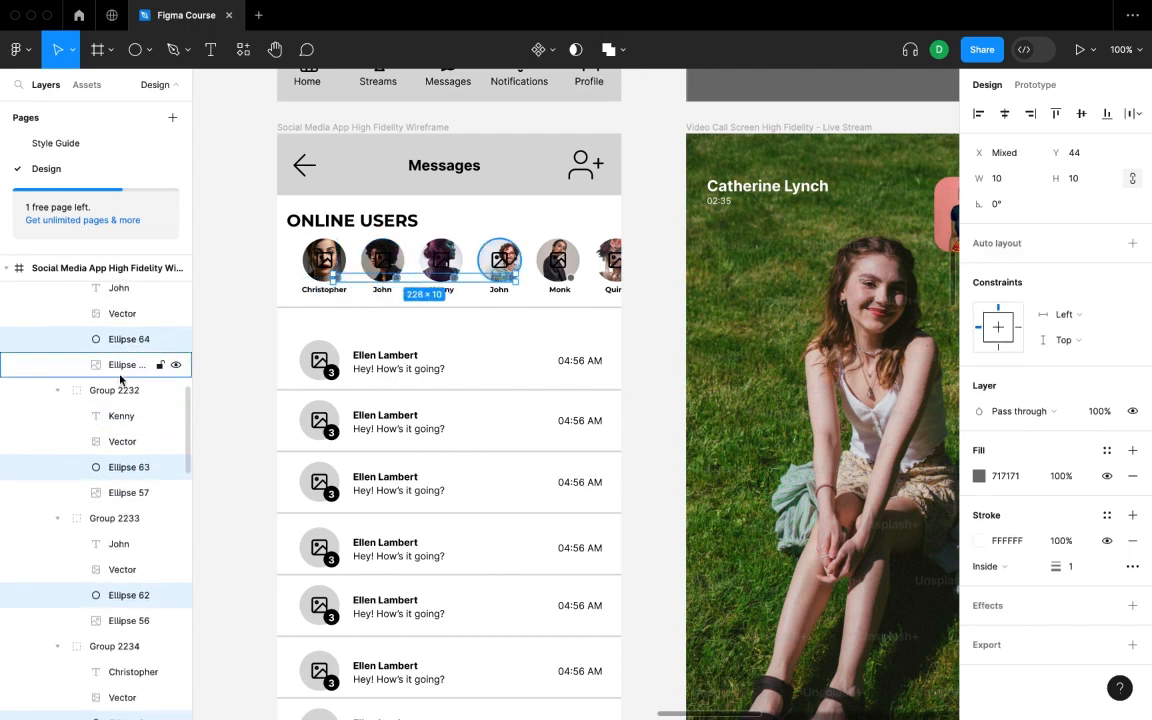
pyautogui.scroll(3, 123, 362)
pyautogui.keyDown('shift'); pyautogui.click(132, 318); pyautogui.keyUp('shift')
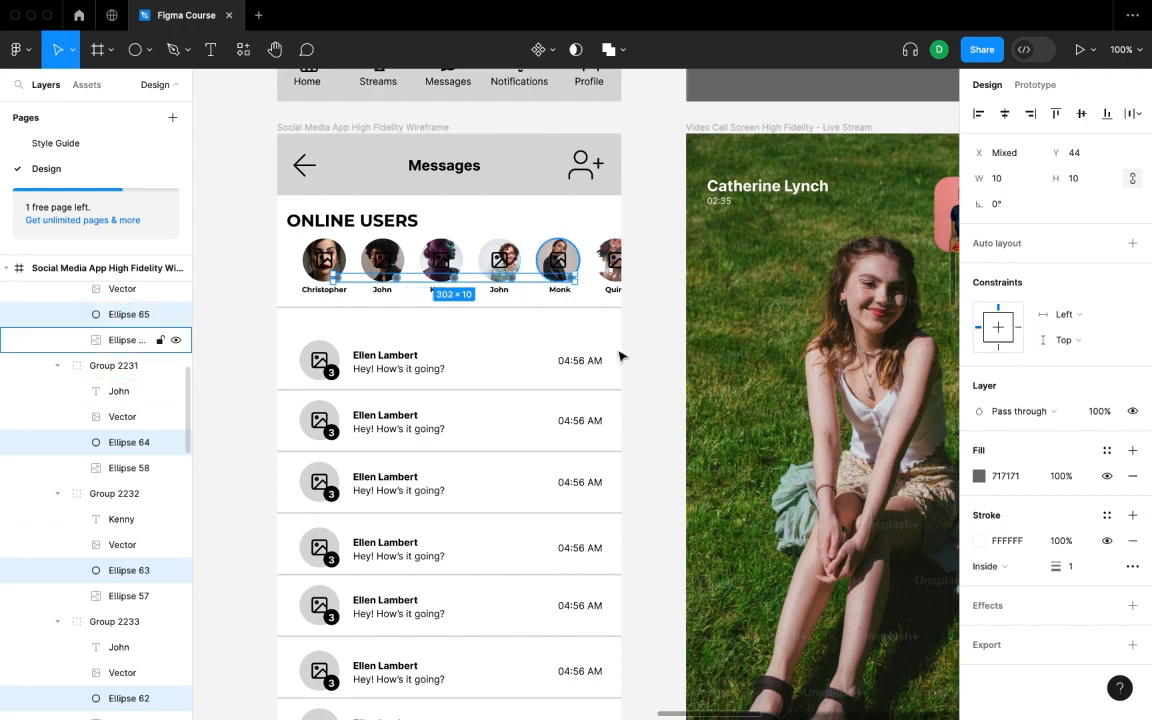
# - Set the selected status dots' fill to hex 00FF29
pyautogui.click(979, 476)
pyautogui.write('00FF29')
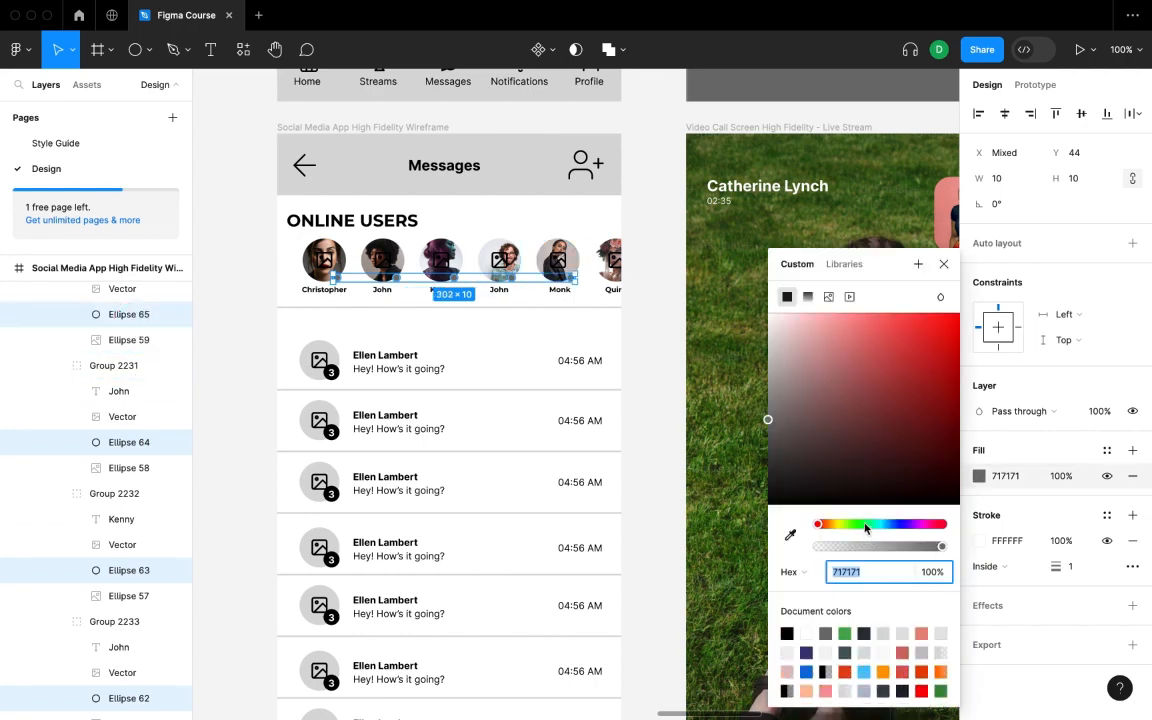
pyautogui.press('Return')
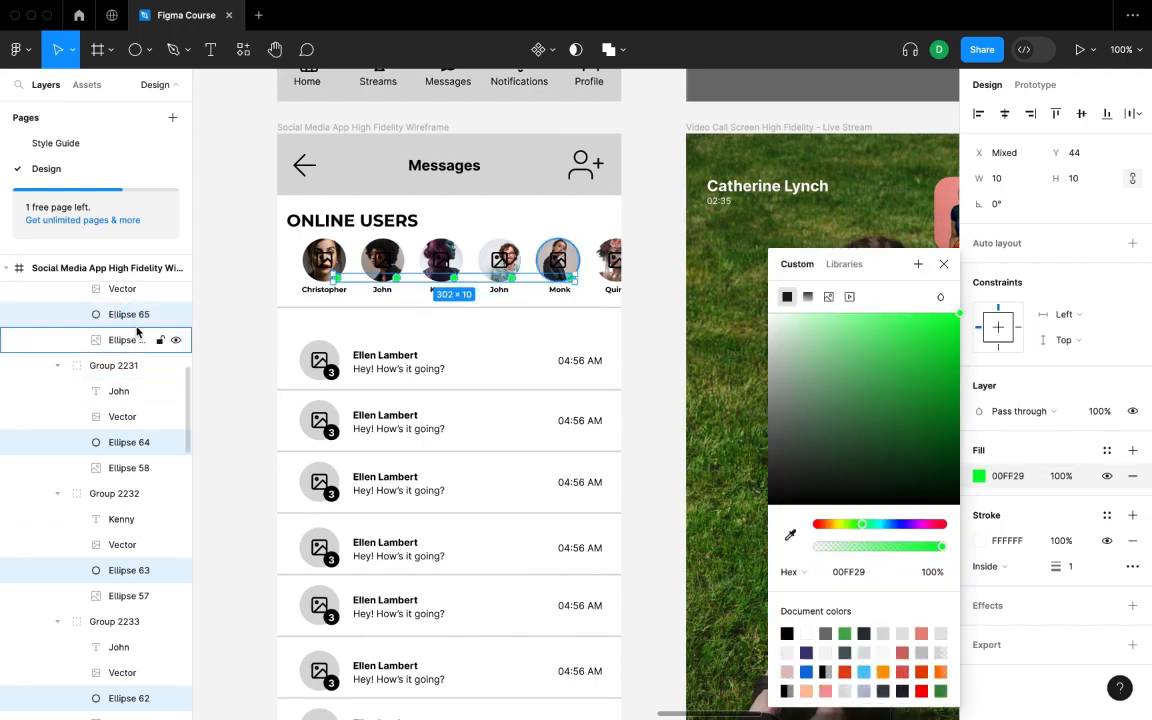
pyautogui.scroll(5, 170, 330)
pyautogui.scroll(-2, 150, 390)
# - Select the placeholder Vector icons in Quinn's, Monk's, John's, Kenny's and remaining avatar groups and remove them
pyautogui.click(135, 446)
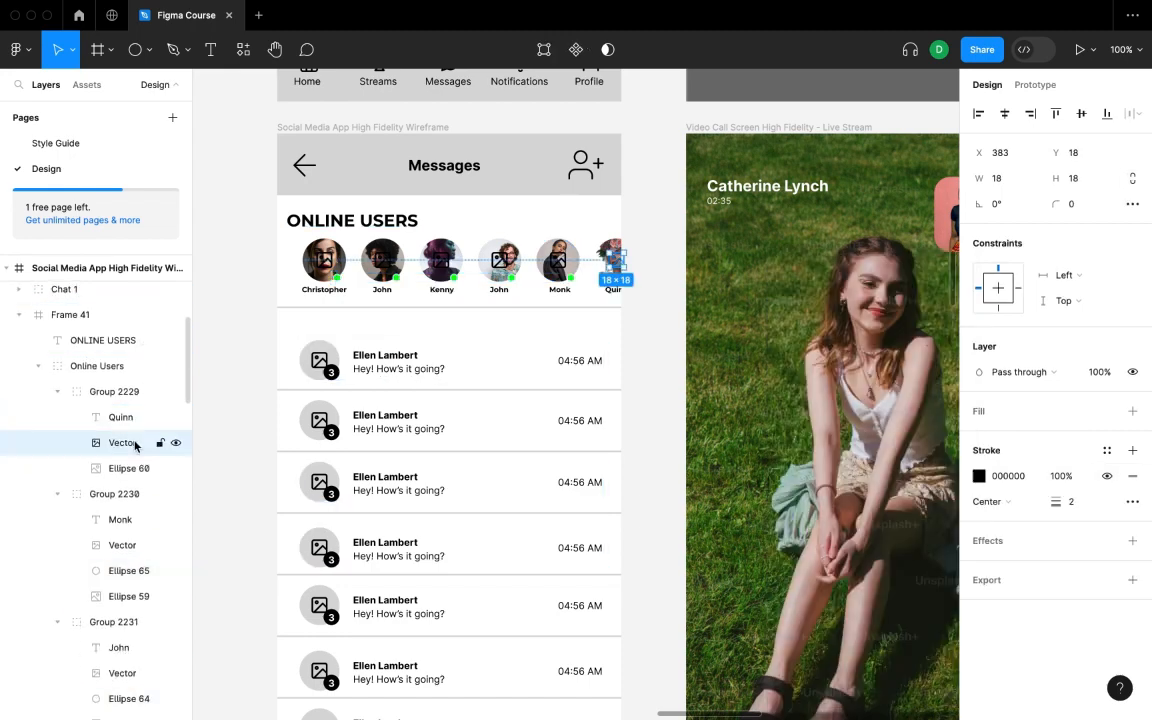
pyautogui.keyDown('shift'); pyautogui.click(140, 545); pyautogui.keyUp('shift')
pyautogui.keyDown('shift'); pyautogui.click(140, 673); pyautogui.keyUp('shift')
pyautogui.scroll(-2, 124, 507)
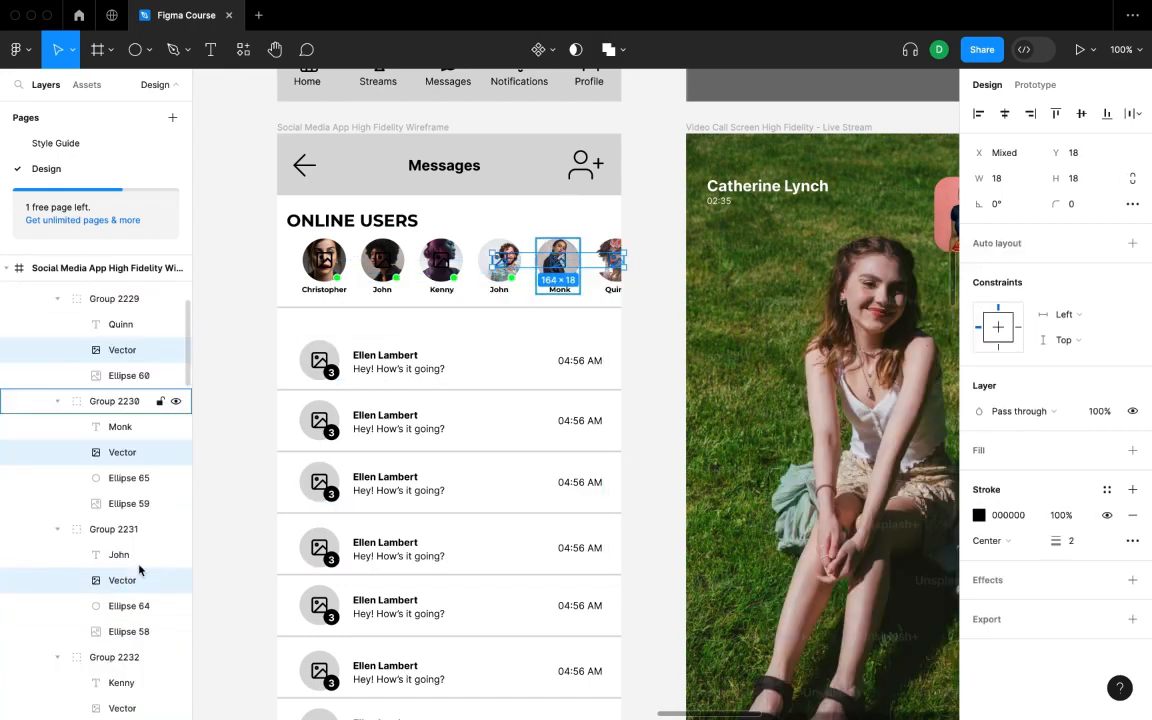
pyautogui.scroll(4, 127, 493)
pyautogui.scroll(-7, 127, 493)
pyautogui.keyDown('shift'); pyautogui.click(123, 530); pyautogui.keyUp('shift')
pyautogui.scroll(-4, 123, 530)
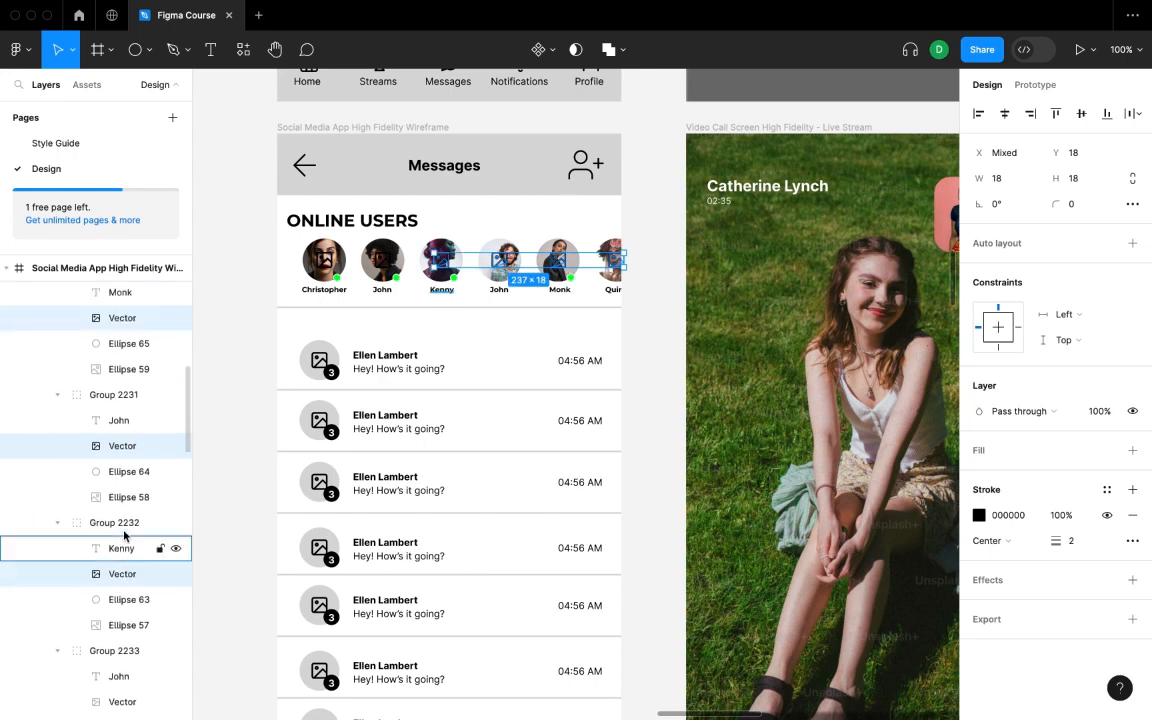
pyautogui.keyDown('shift'); pyautogui.click(127, 466); pyautogui.keyUp('shift')
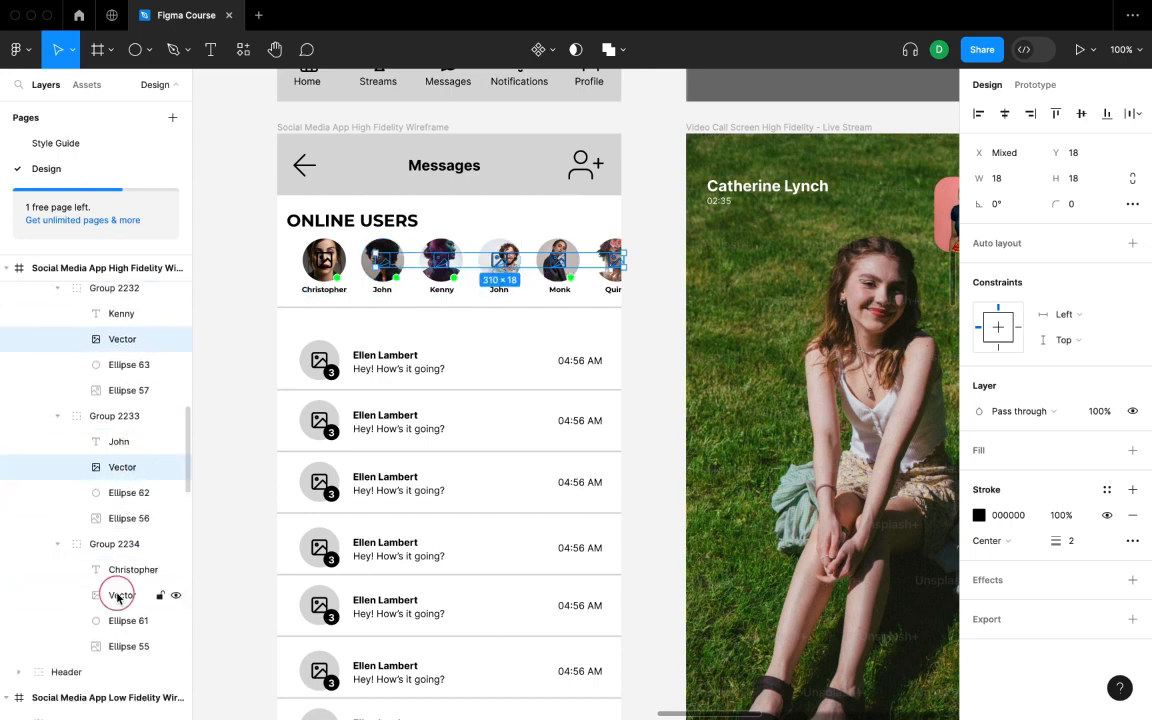
pyautogui.scroll(-3, 163, 578)
pyautogui.press('Escape')
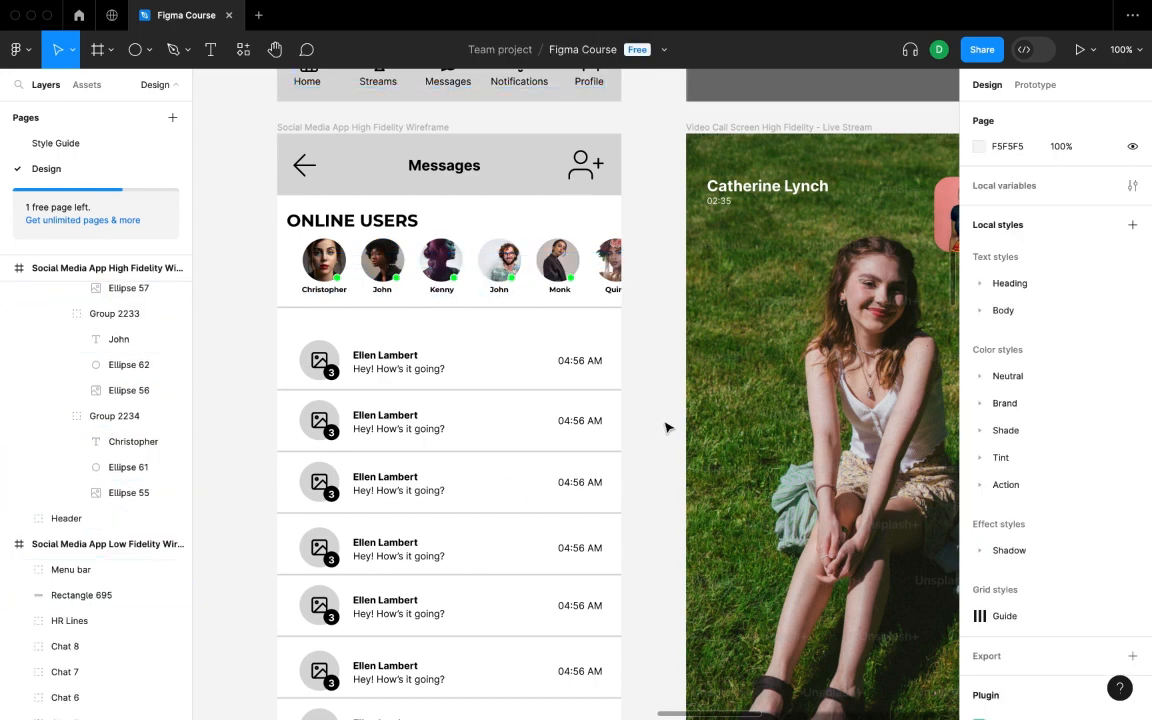
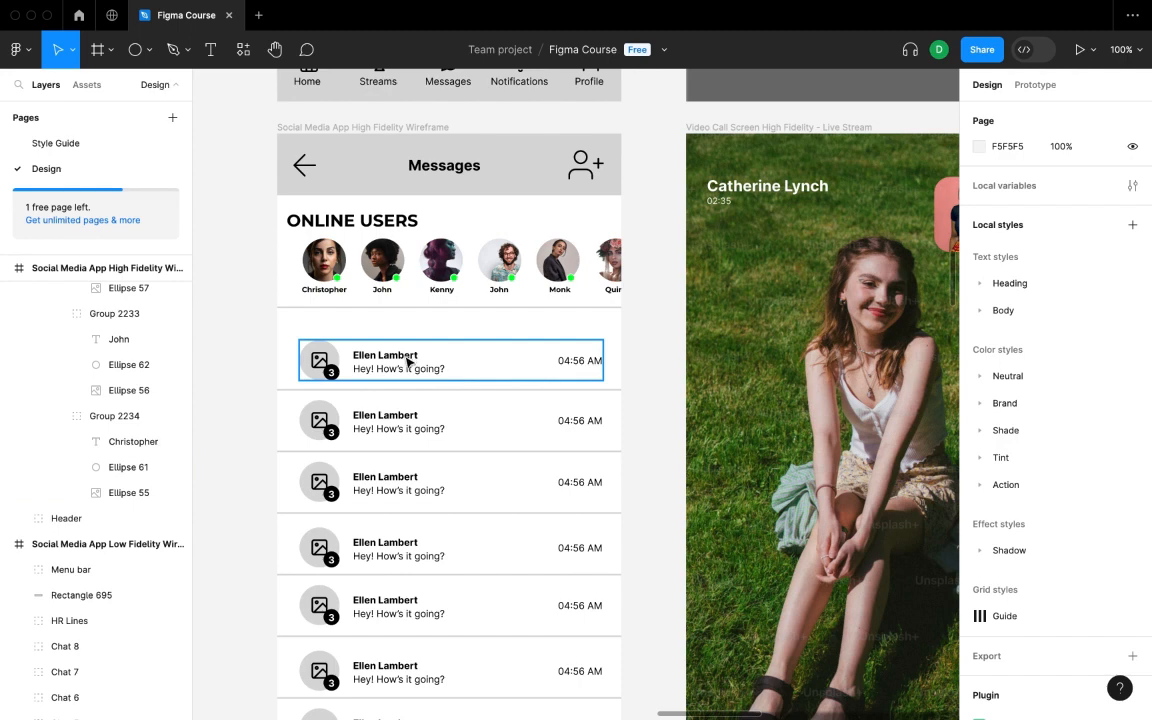
# - Expand Chat 1 and delete the placeholder Vector icon from its avatar
pyautogui.scroll(-5, 643, 358)
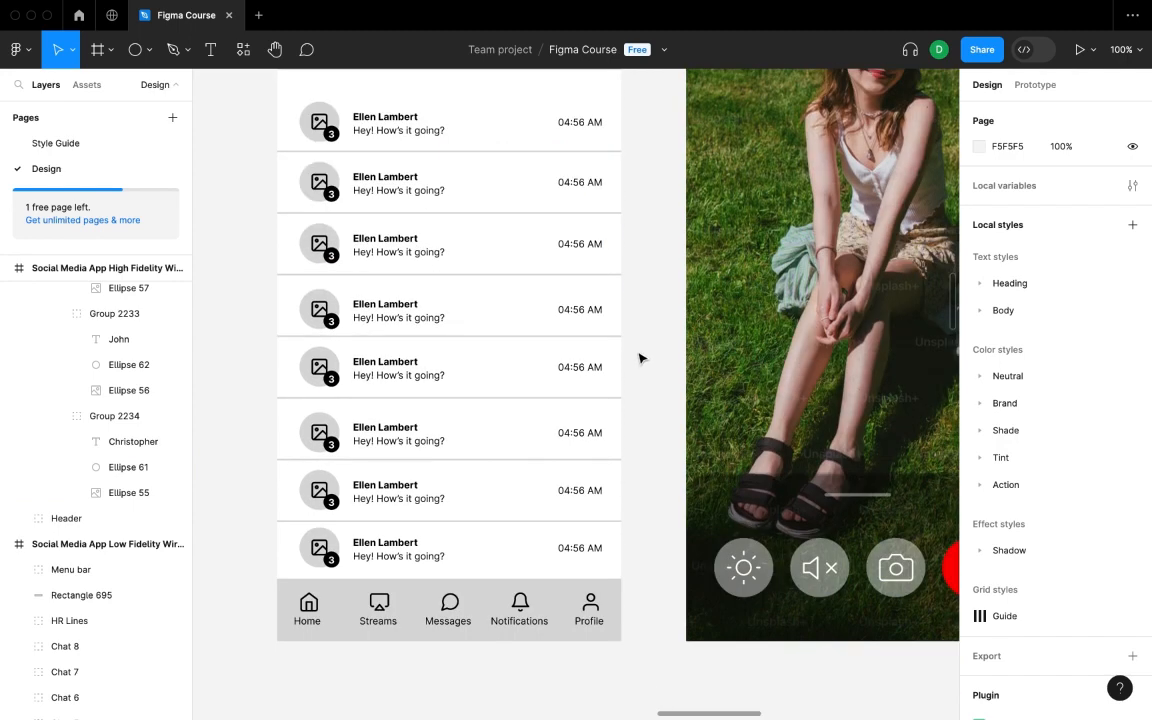
pyautogui.scroll(-15, 450, 353)
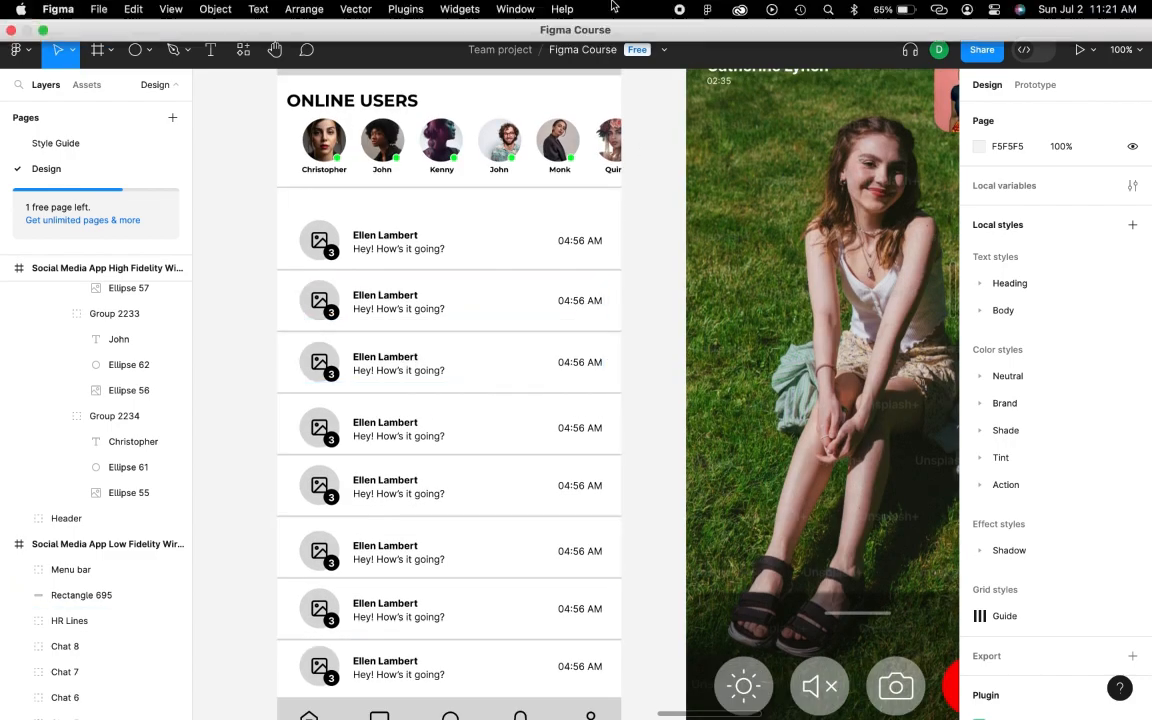
pyautogui.click(400, 235)
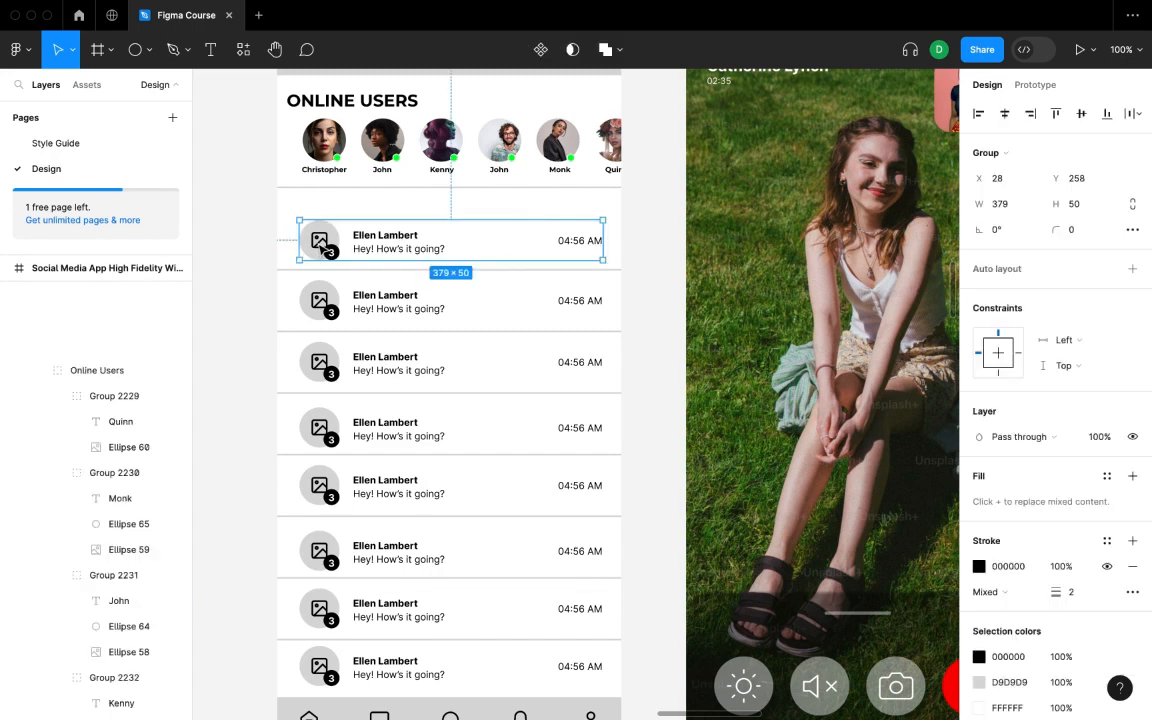
pyautogui.click(20, 318)
pyautogui.scroll(2, 52, 365)
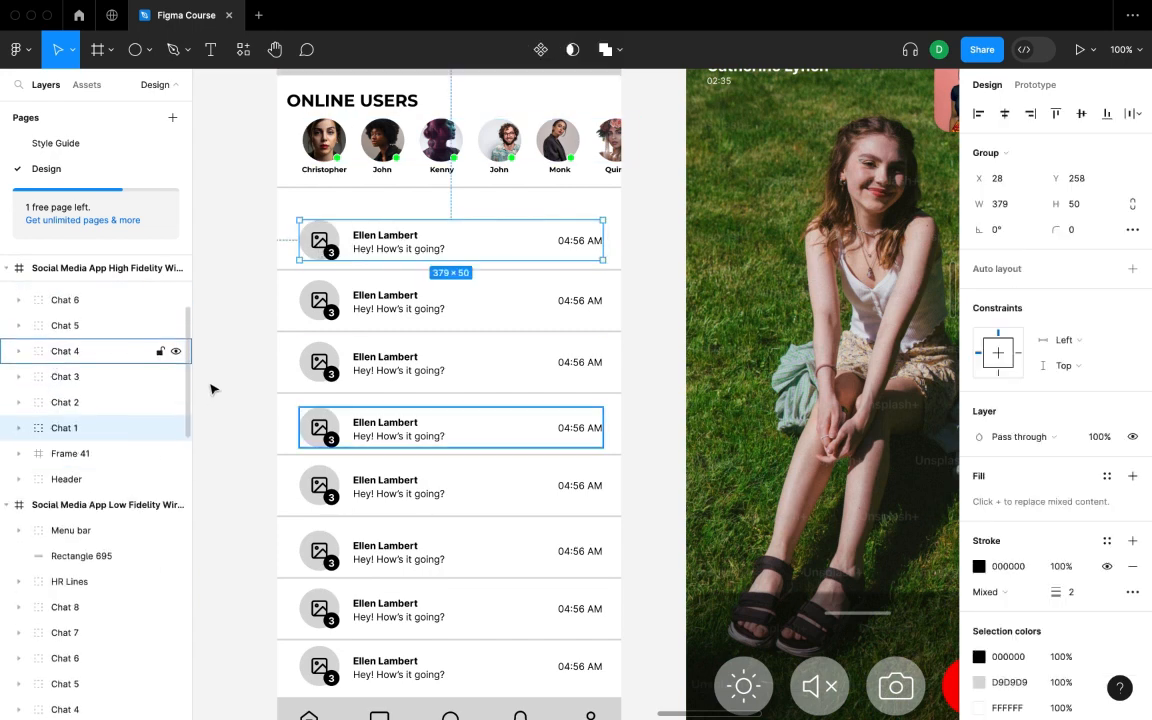
pyautogui.click(226, 320)
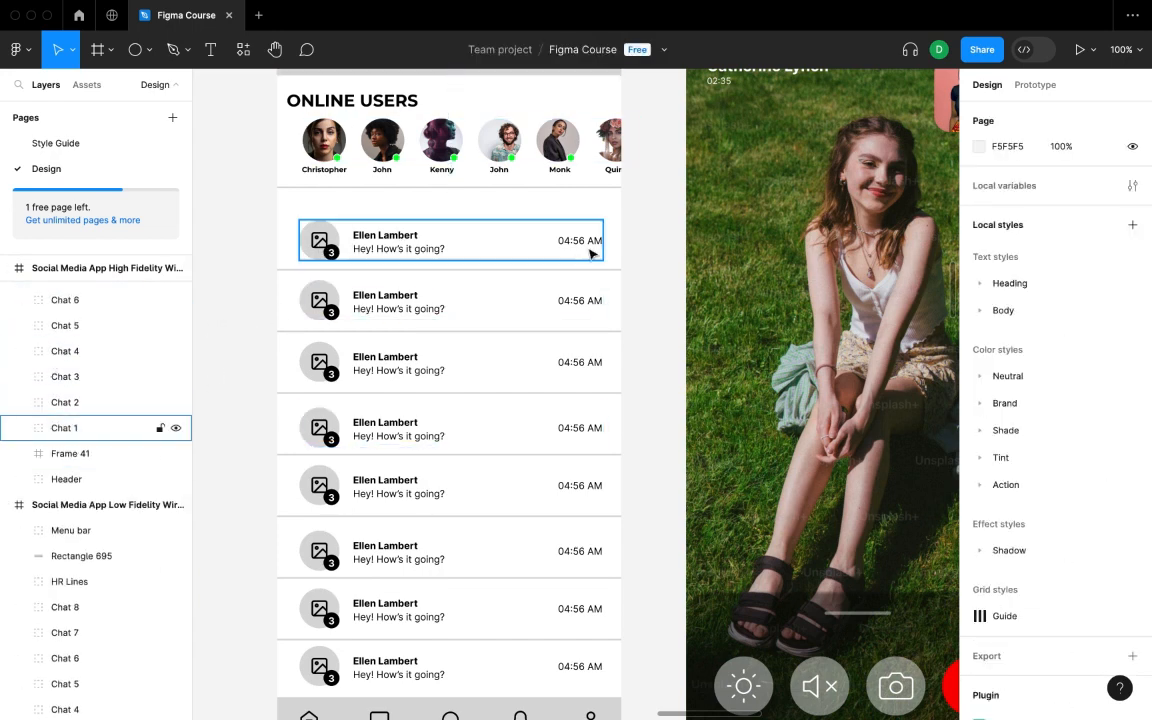
pyautogui.click(19, 428)
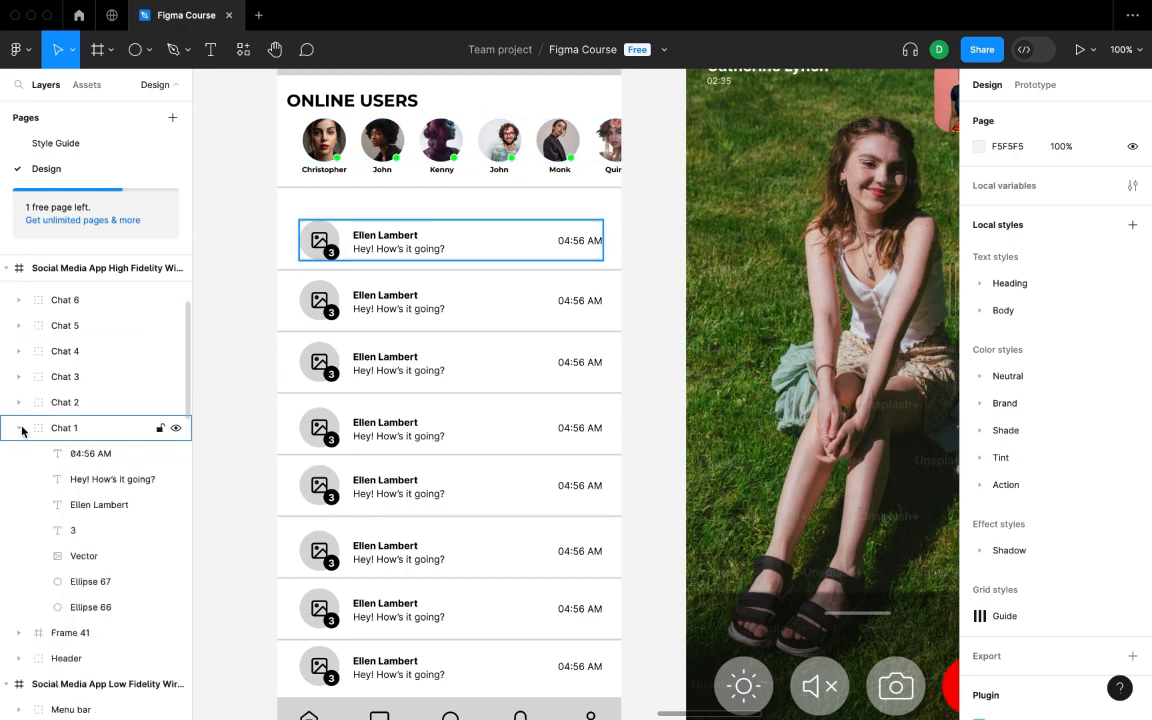
pyautogui.click(92, 558)
pyautogui.press('Delete')
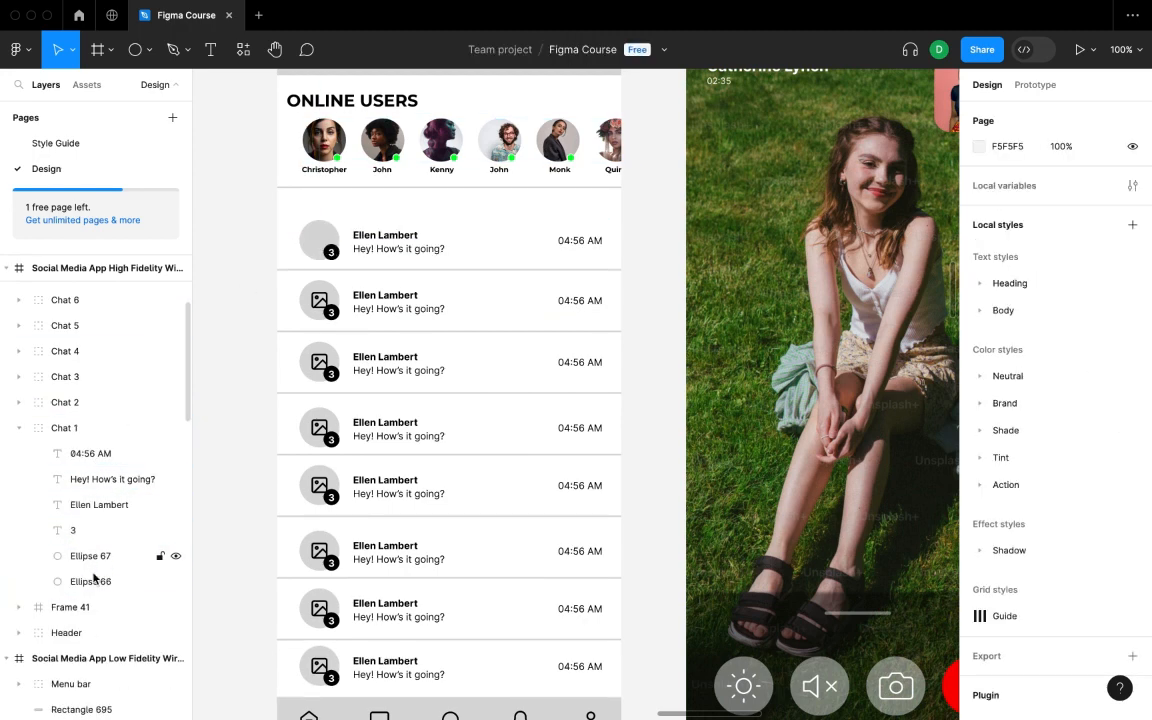
# - Set the first row's unread badge circle, Ellipse 67, fill to red
pyautogui.click(94, 578)
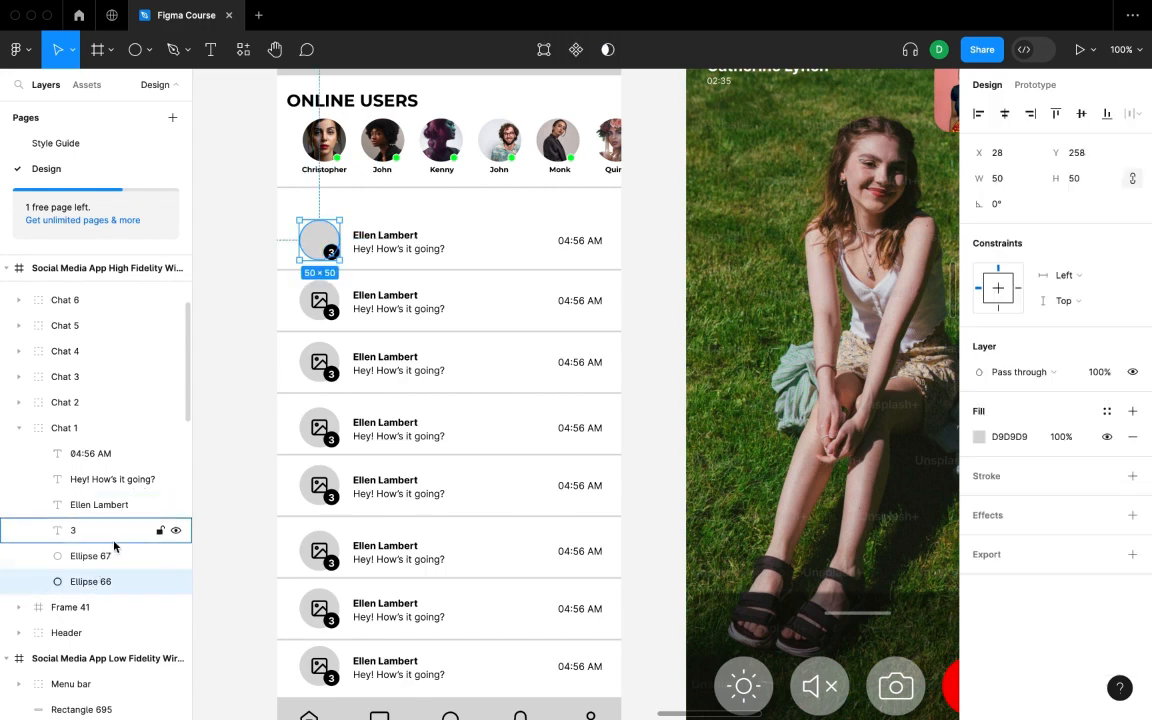
pyautogui.click(100, 553)
pyautogui.click(977, 437)
pyautogui.click(945, 305)
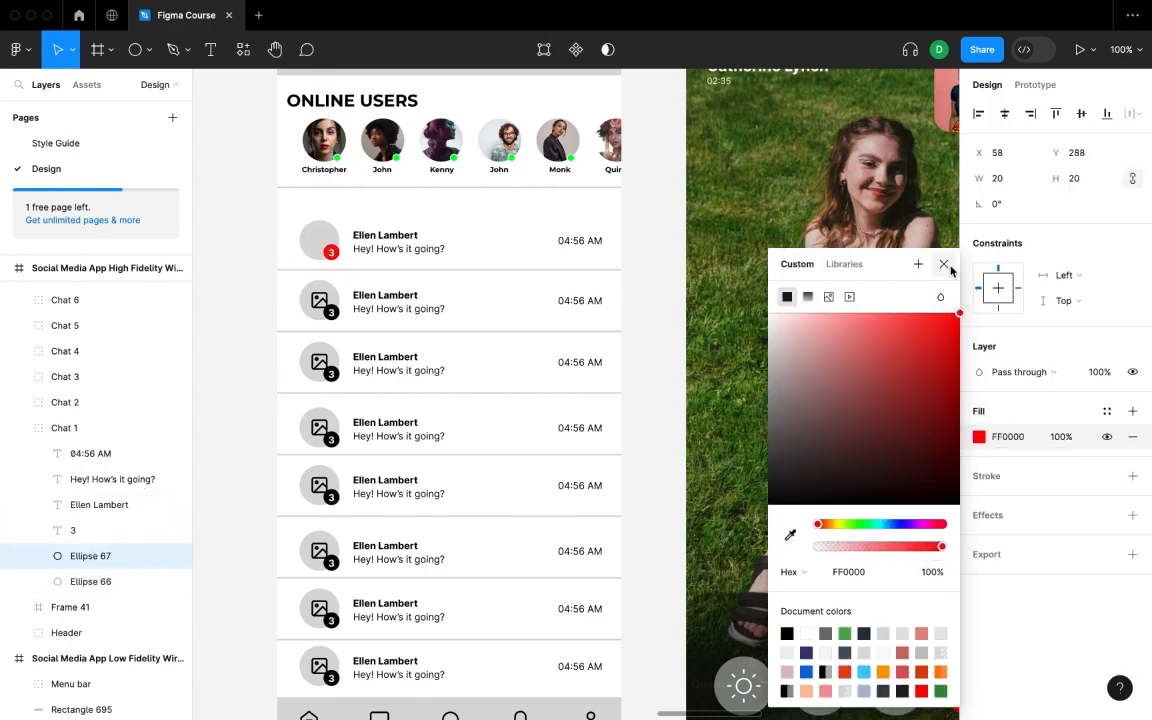
pyautogui.click(944, 266)
# - Fill the first avatar circle, Ellipse 66, with an Unsplash portrait photo
pyautogui.click(117, 582)
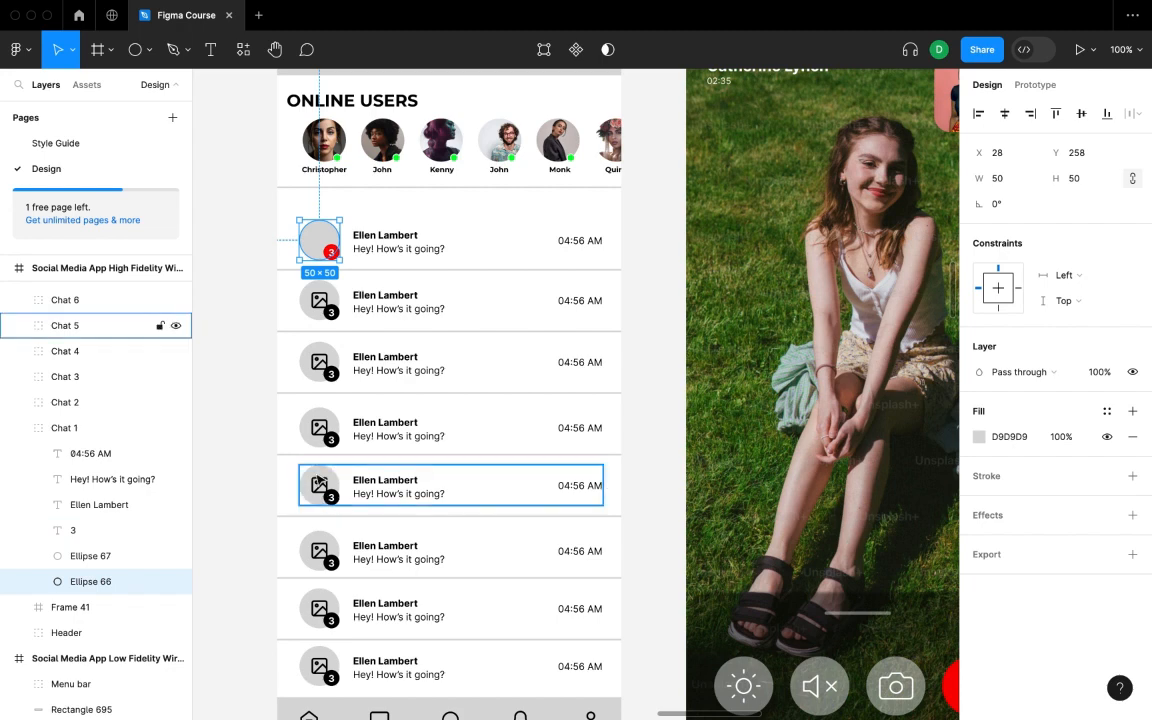
pyautogui.rightClick(647, 281)
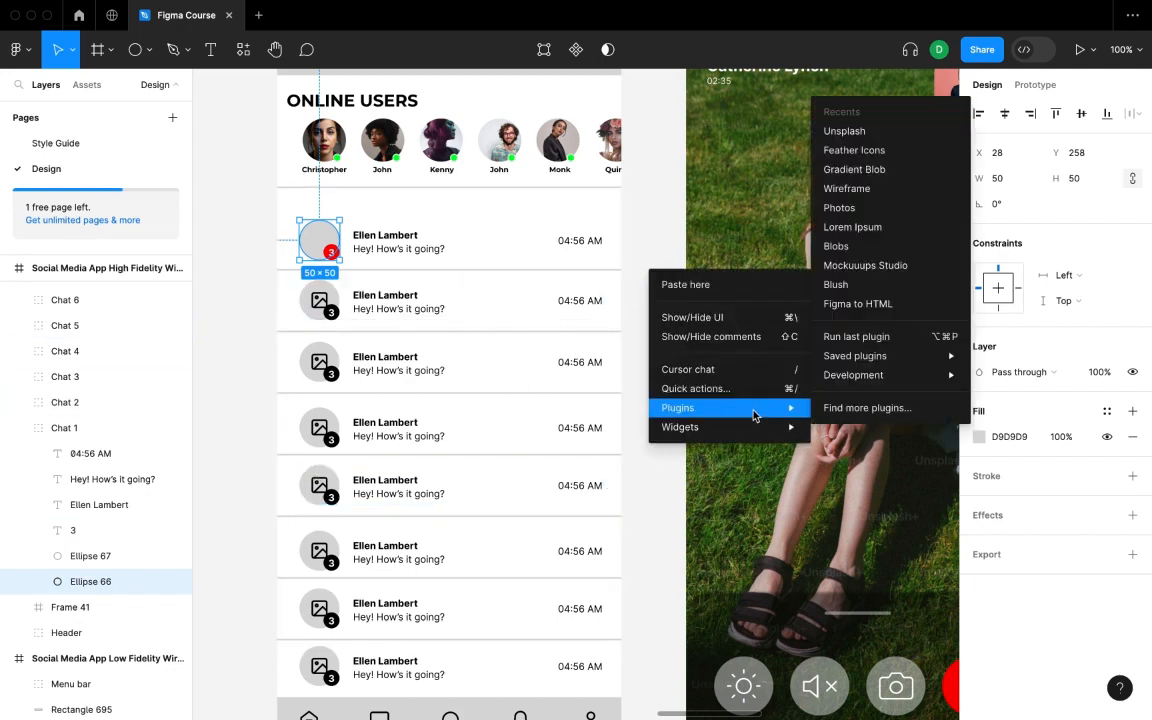
pyautogui.click(783, 128)
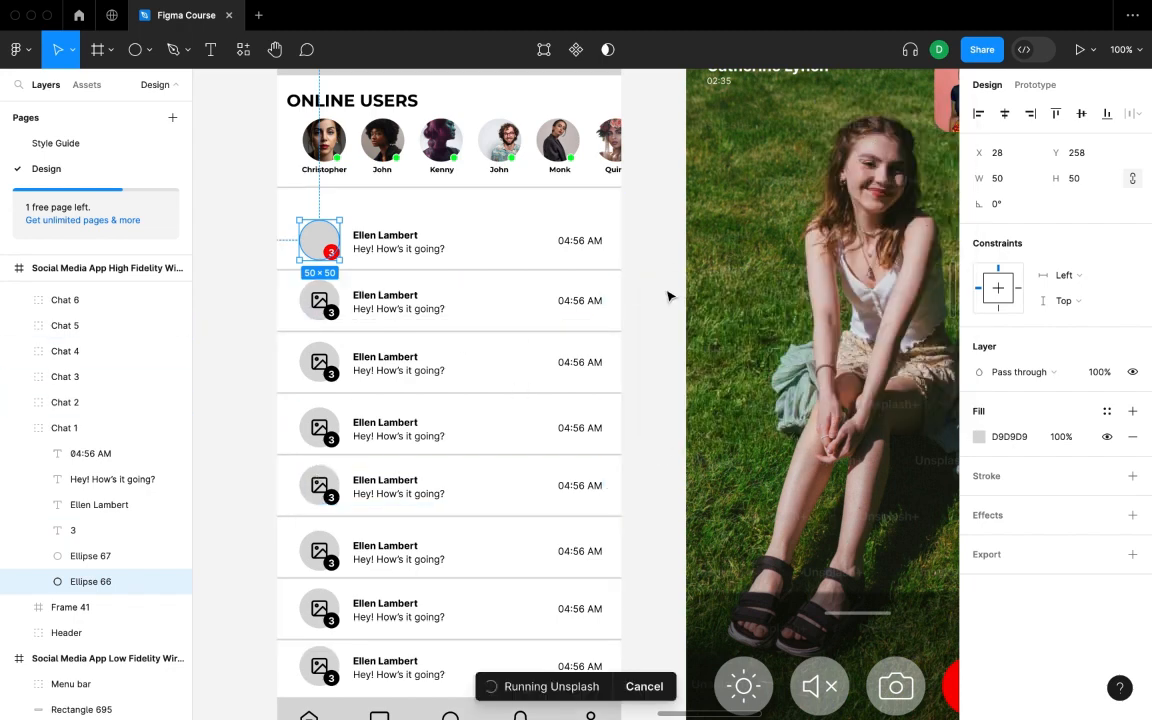
pyautogui.click(975, 354)
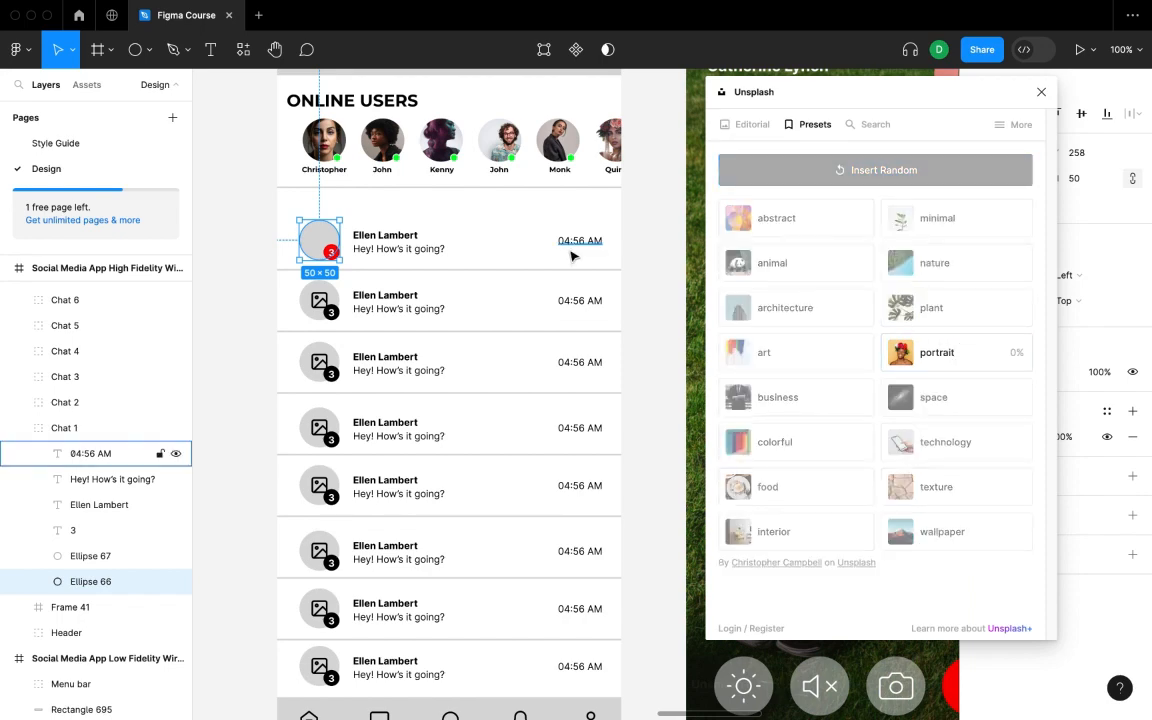
pyautogui.click(650, 252)
# - Fade the first row's 04:56 AM time text to 50% opacity
pyautogui.click(95, 453)
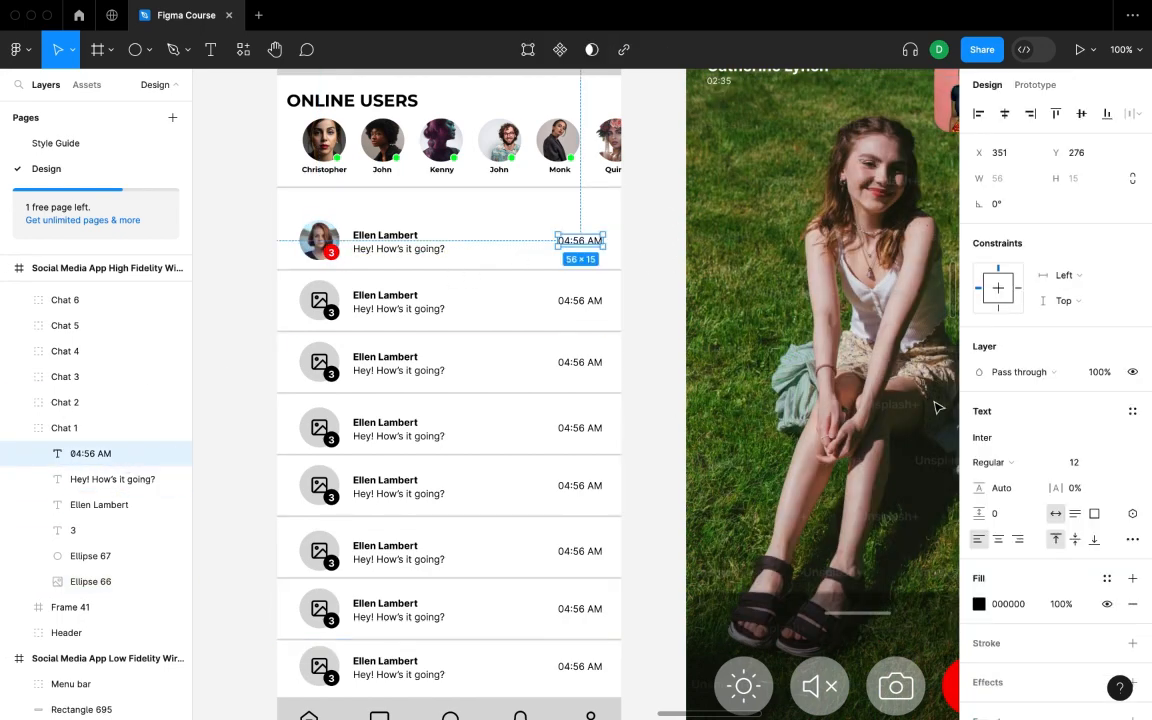
pyautogui.click(1097, 371)
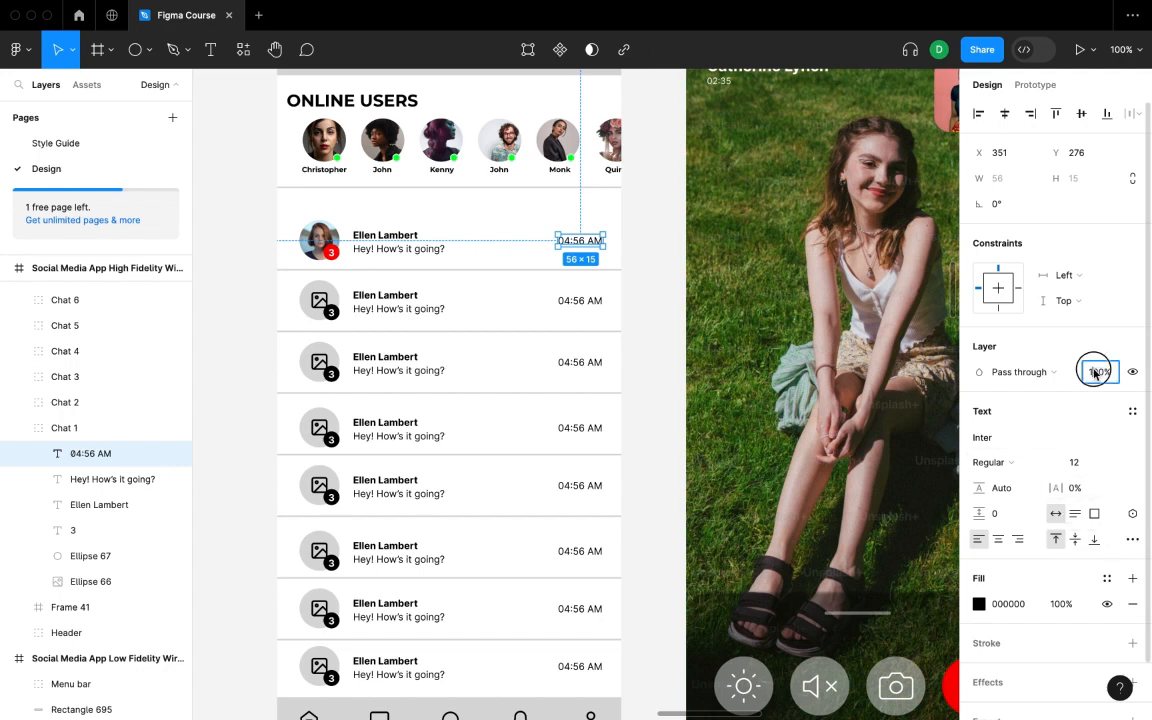
pyautogui.write('50')
pyautogui.press('Return')
pyautogui.click(686, 456)
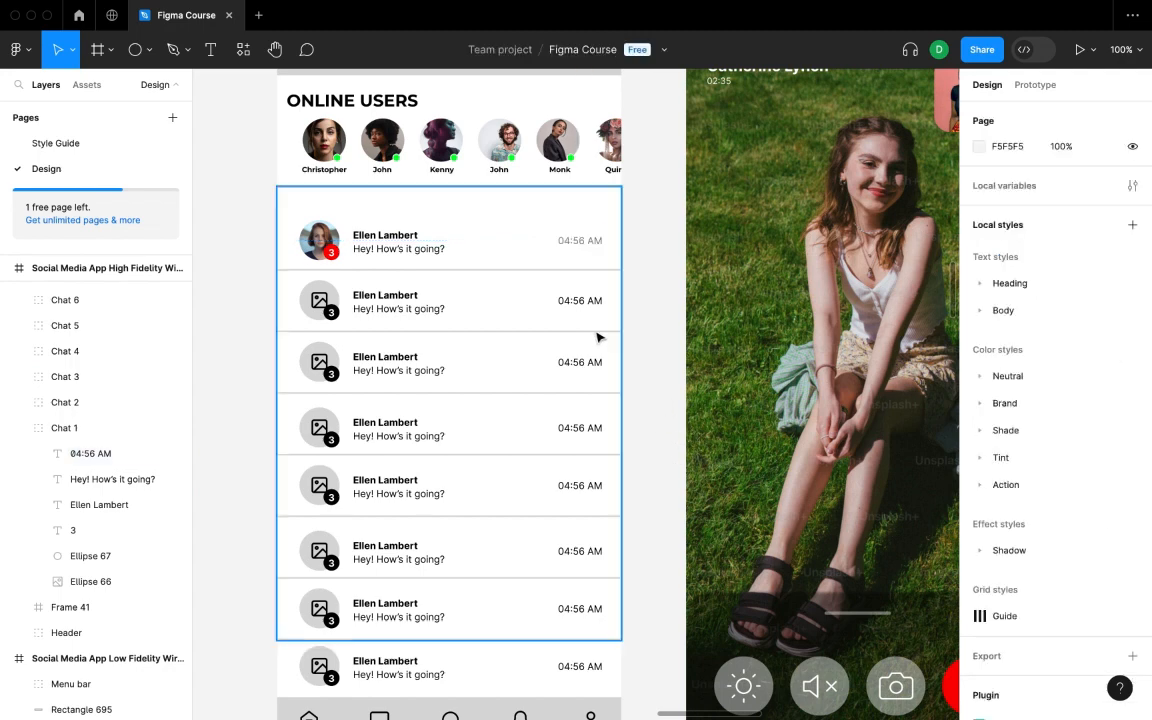
# - In Chat 2, fade the 04:56 AM time and message preview to 50% opacity
pyautogui.click(327, 312)
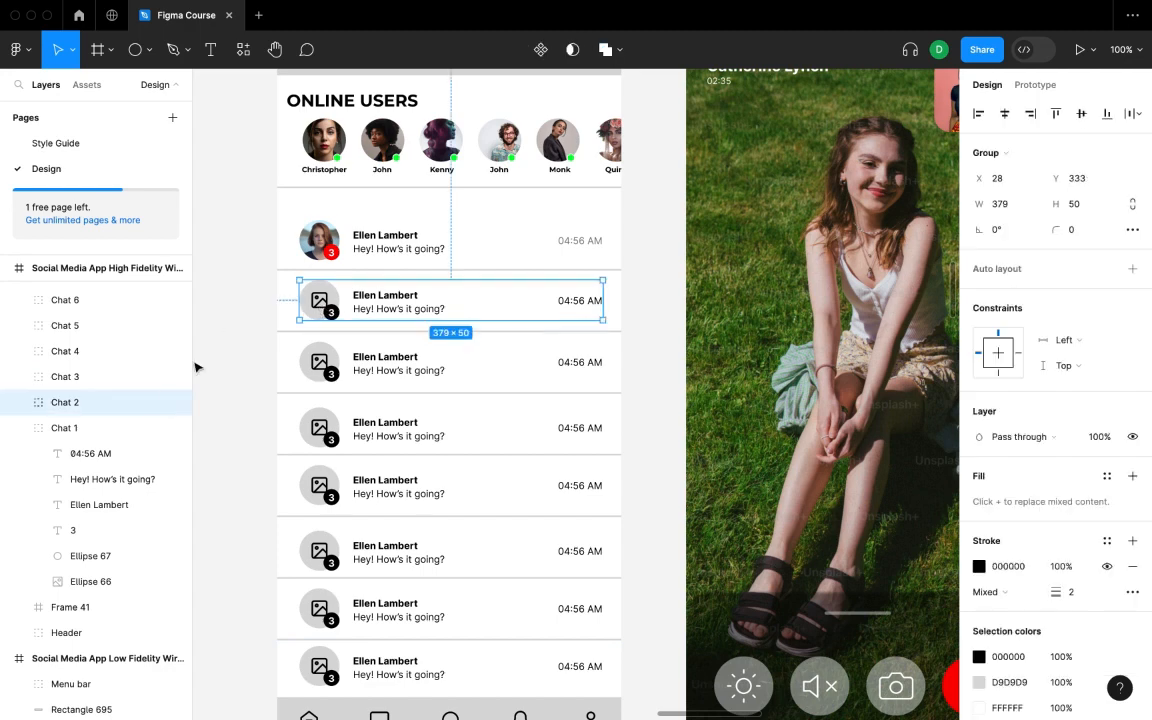
pyautogui.click(19, 402)
pyautogui.click(101, 438)
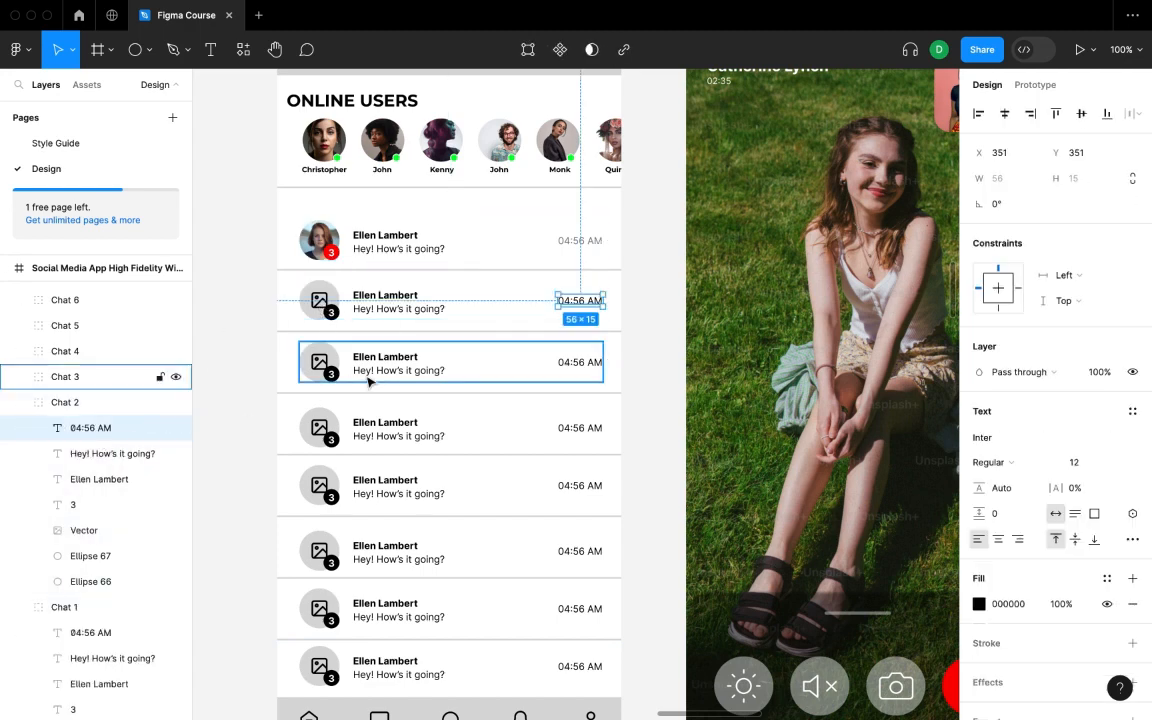
pyautogui.click(1092, 373)
pyautogui.press('Escape')
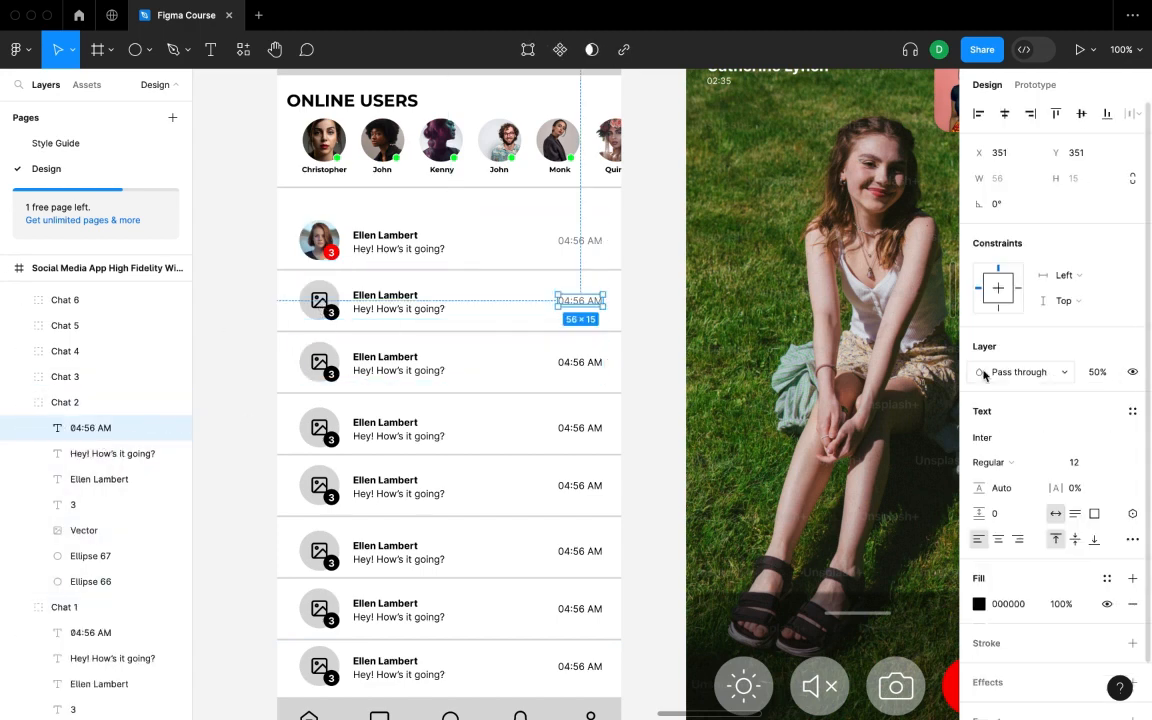
pyautogui.click(90, 455)
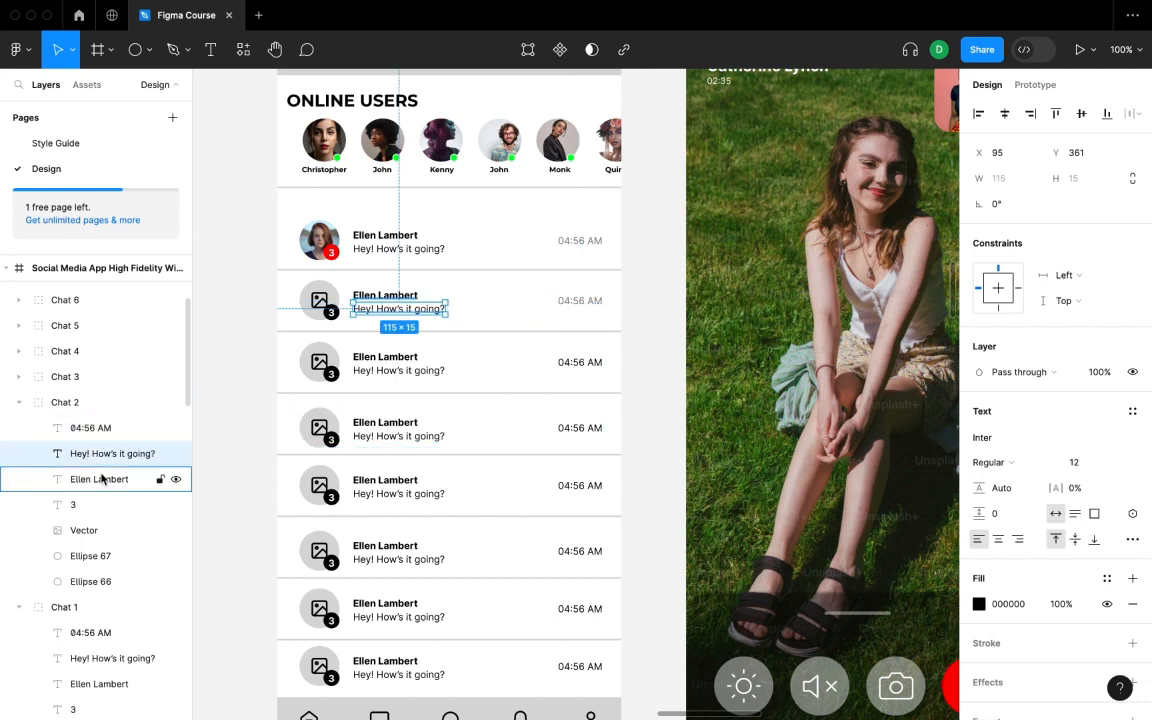
pyautogui.click(1098, 372)
pyautogui.write('50')
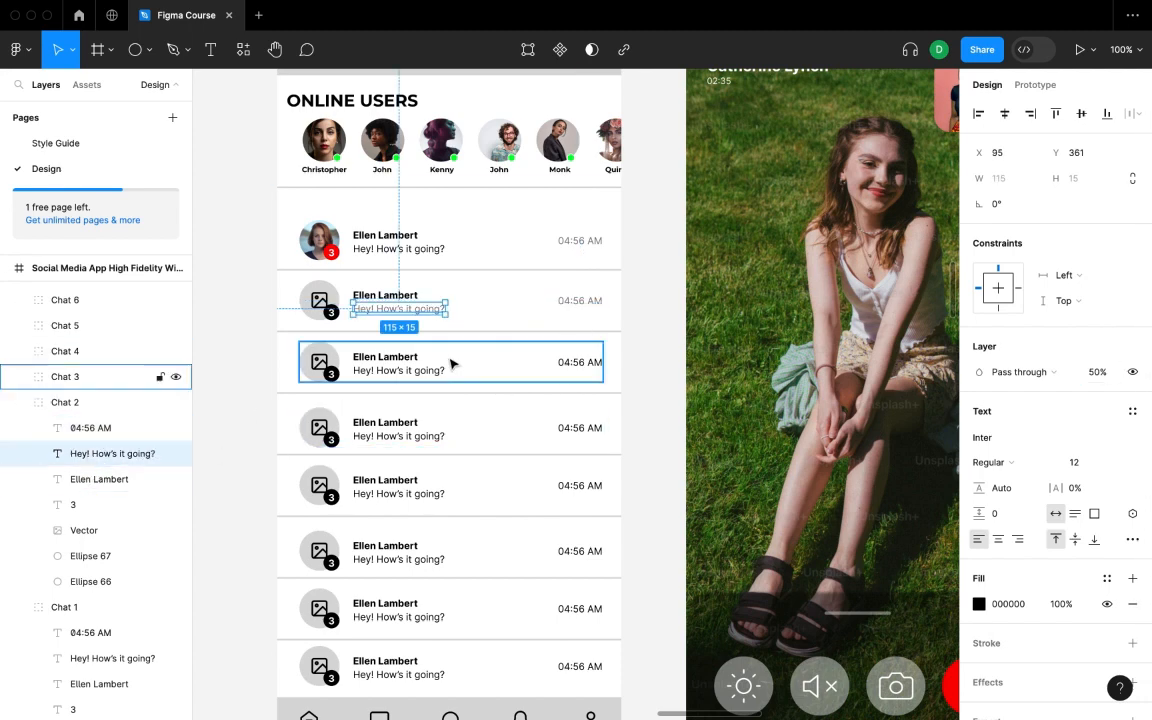
pyautogui.click(387, 297)
pyautogui.doubleClick(386, 296)
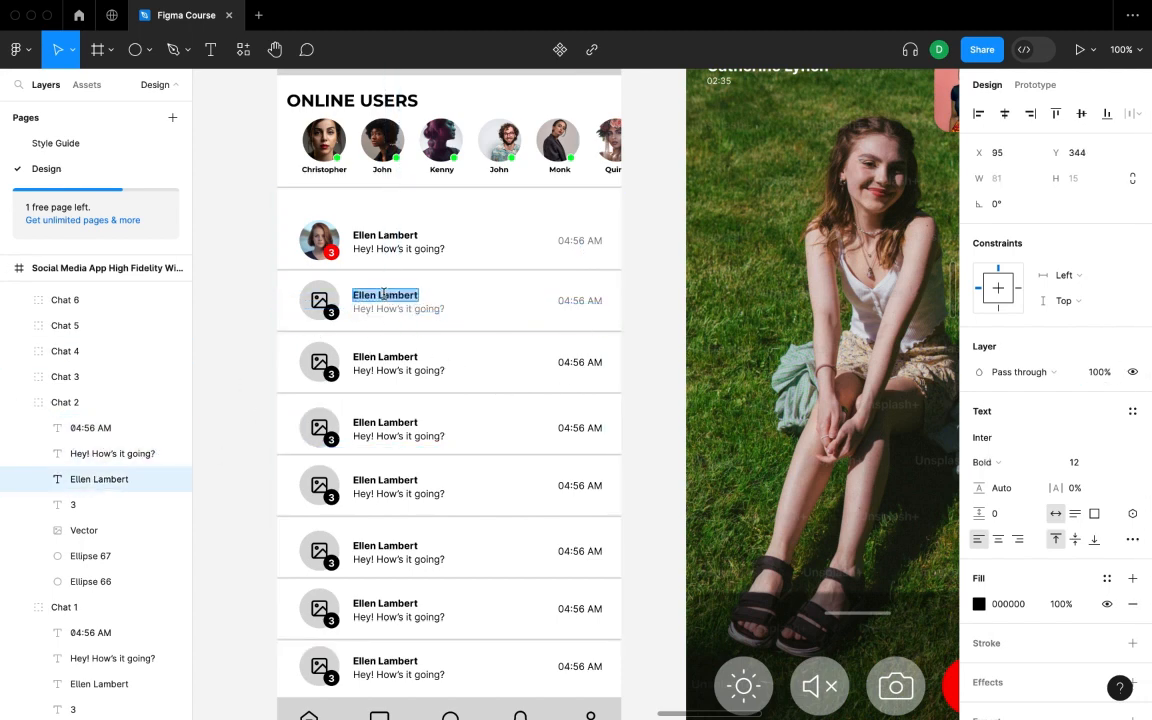
pyautogui.write('Elon Musk')
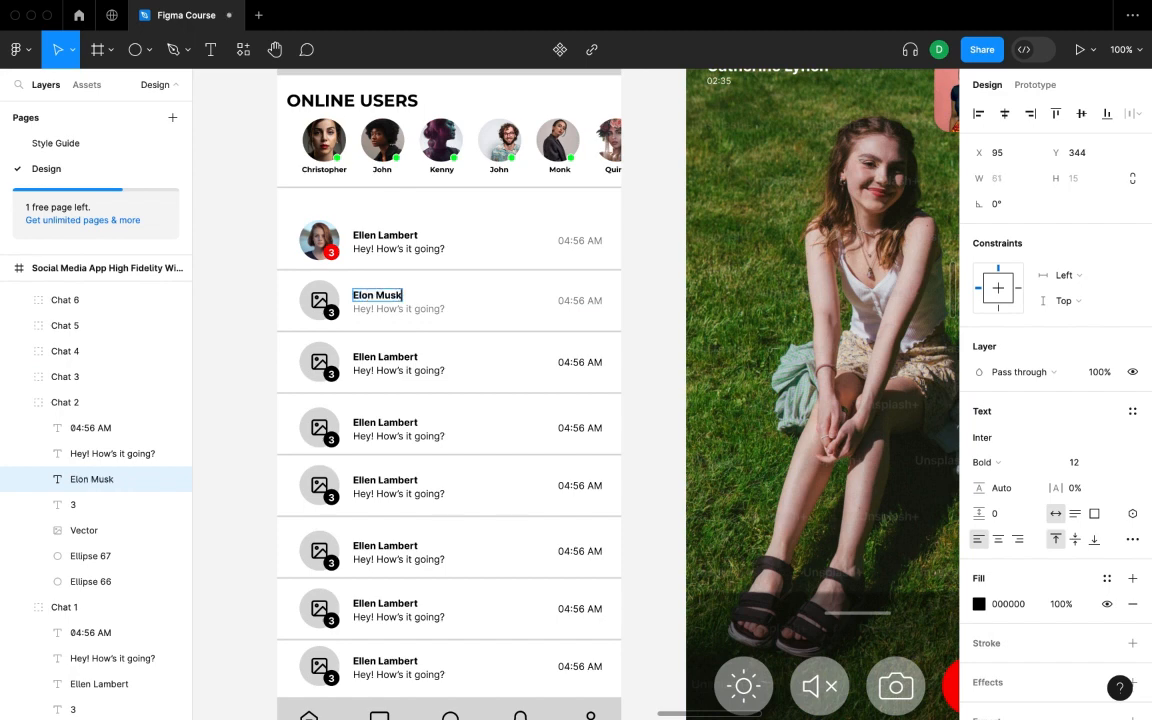
pyautogui.press('Escape')
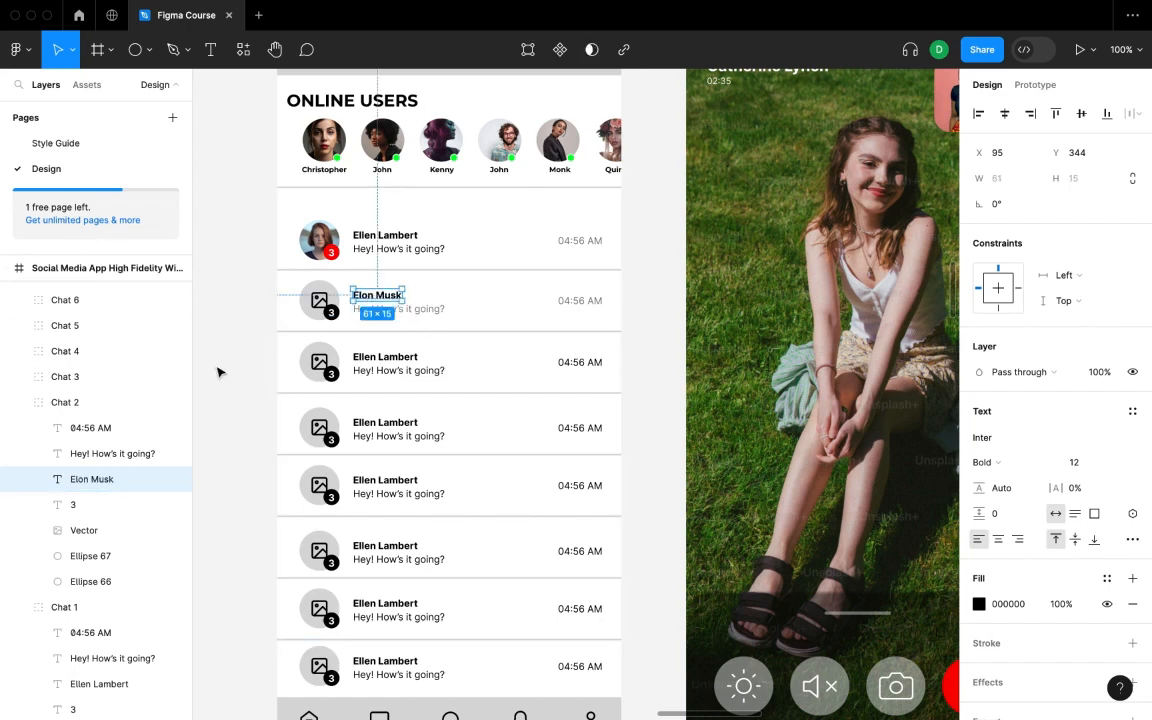
# - Delete the second avatar's placeholder icon and set its badge fill to FF0000
pyautogui.scroll(-2, 120, 451)
pyautogui.click(107, 446)
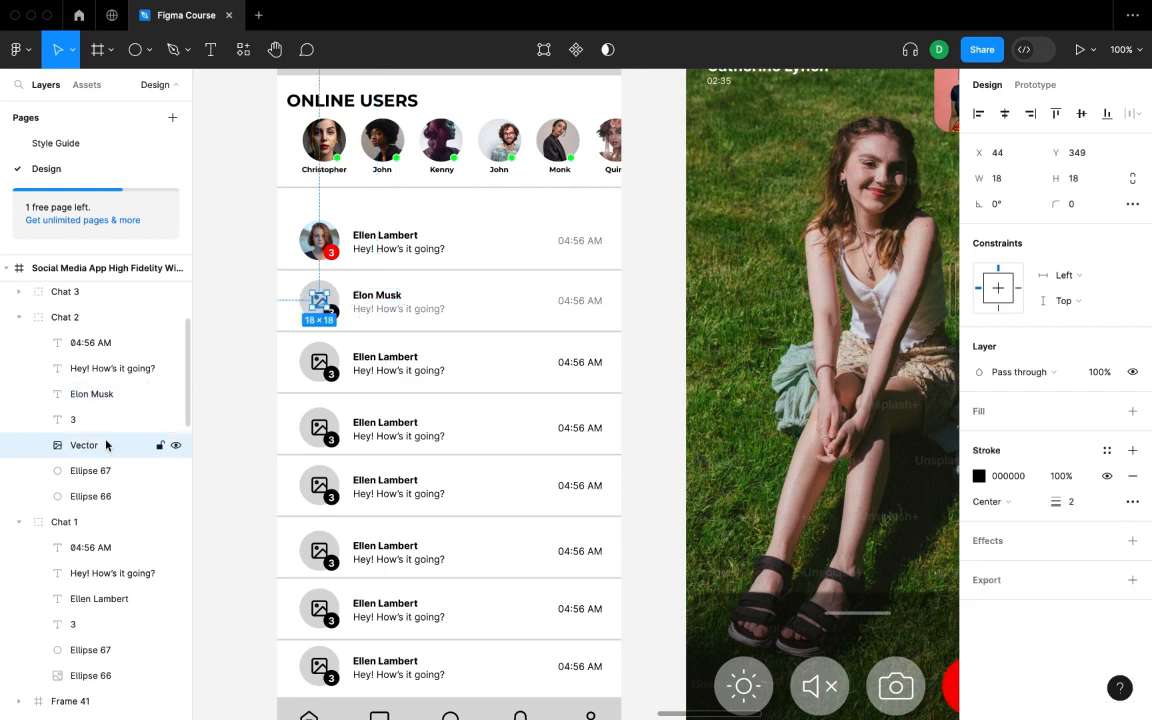
pyautogui.press('Delete')
pyautogui.click(103, 447)
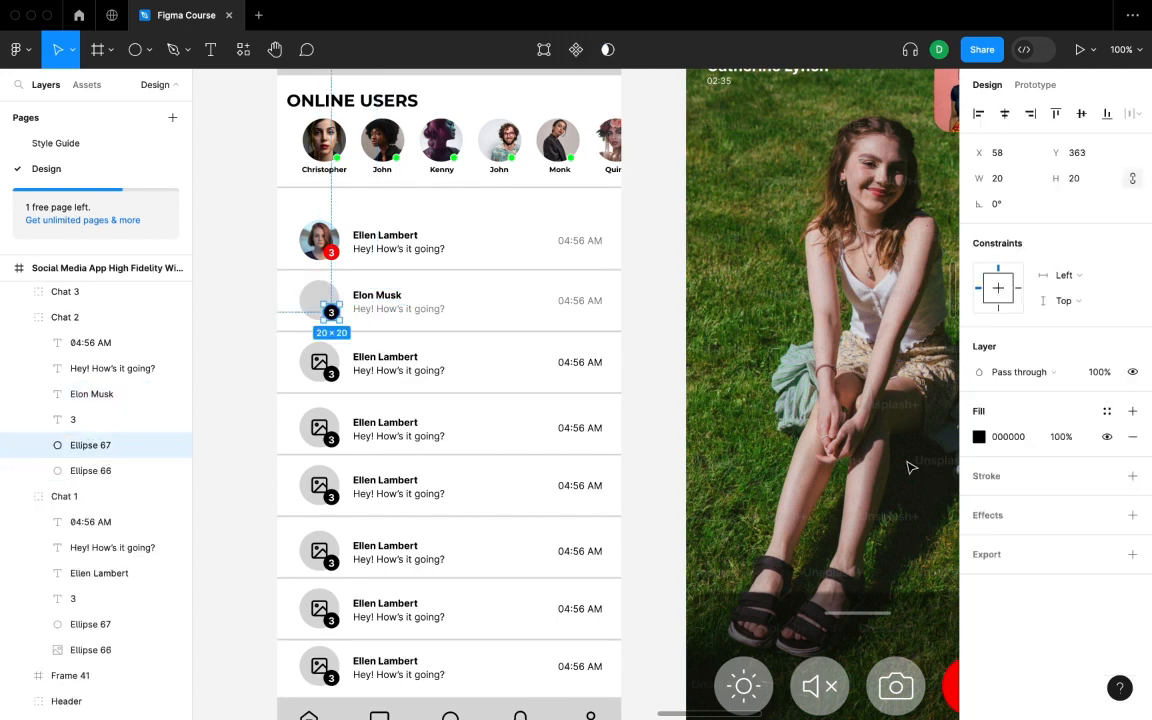
pyautogui.click(979, 436)
pyautogui.write('ff0000')
pyautogui.press('Return')
pyautogui.press('Escape')
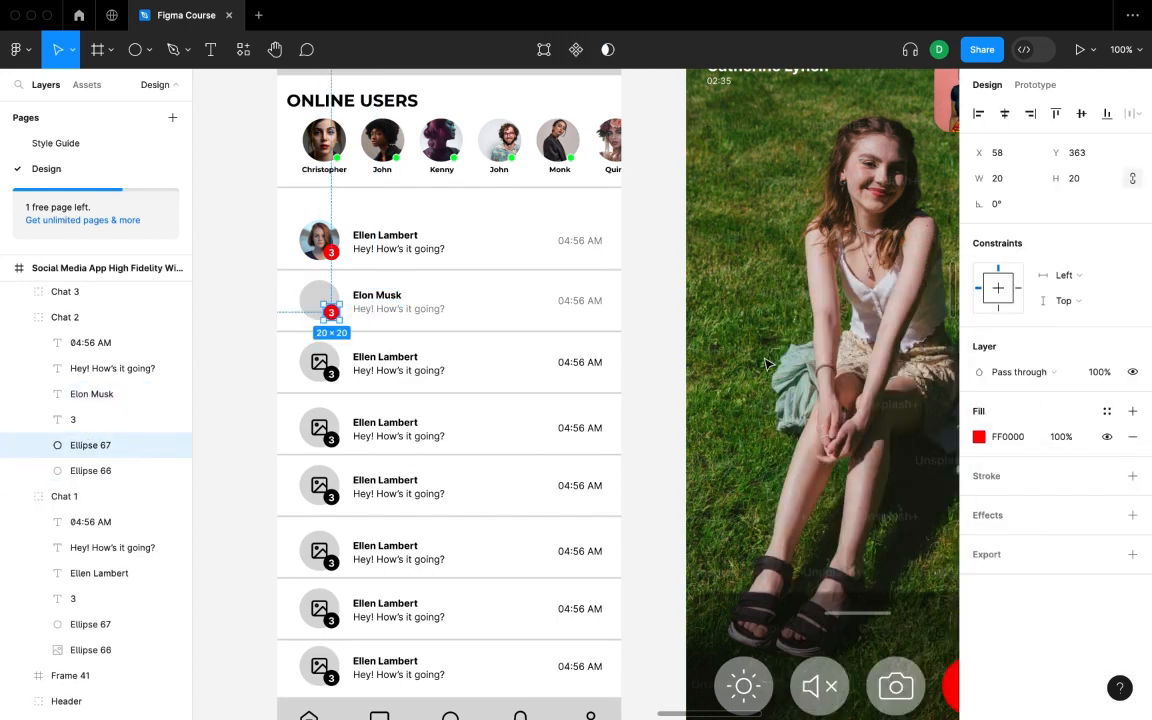
# - Fill the Elon Musk avatar circle with a random Unsplash portrait
pyautogui.click(104, 471)
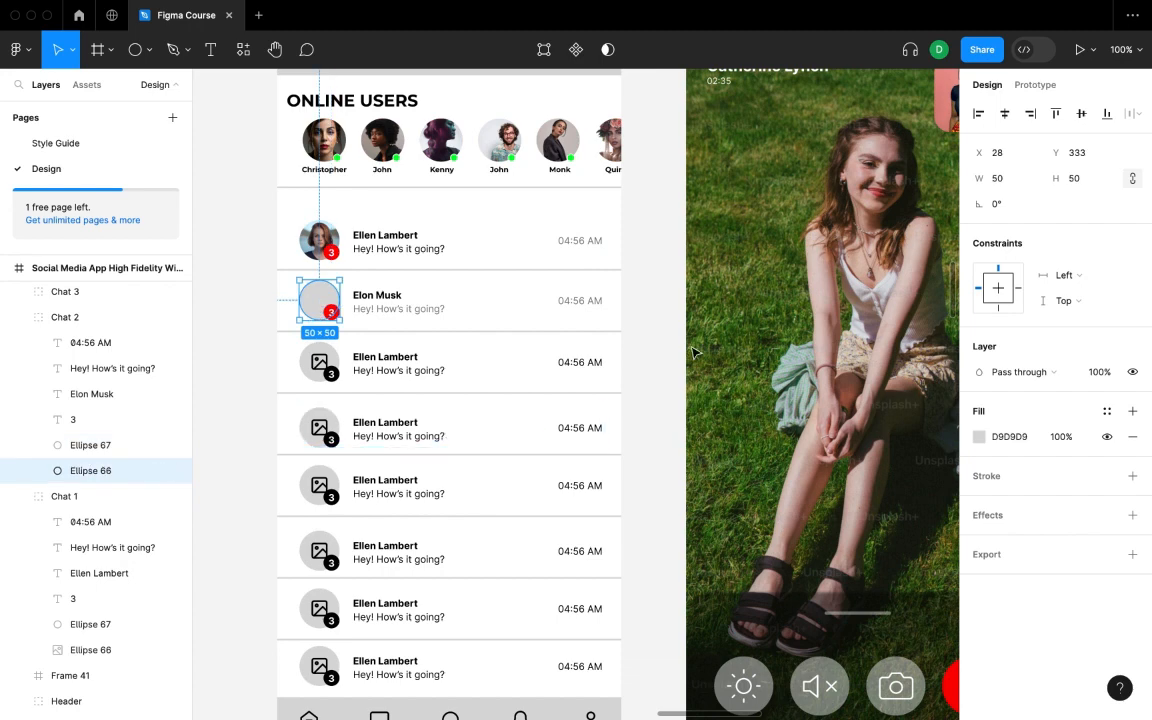
pyautogui.rightClick(666, 362)
pyautogui.moveTo(790, 496)
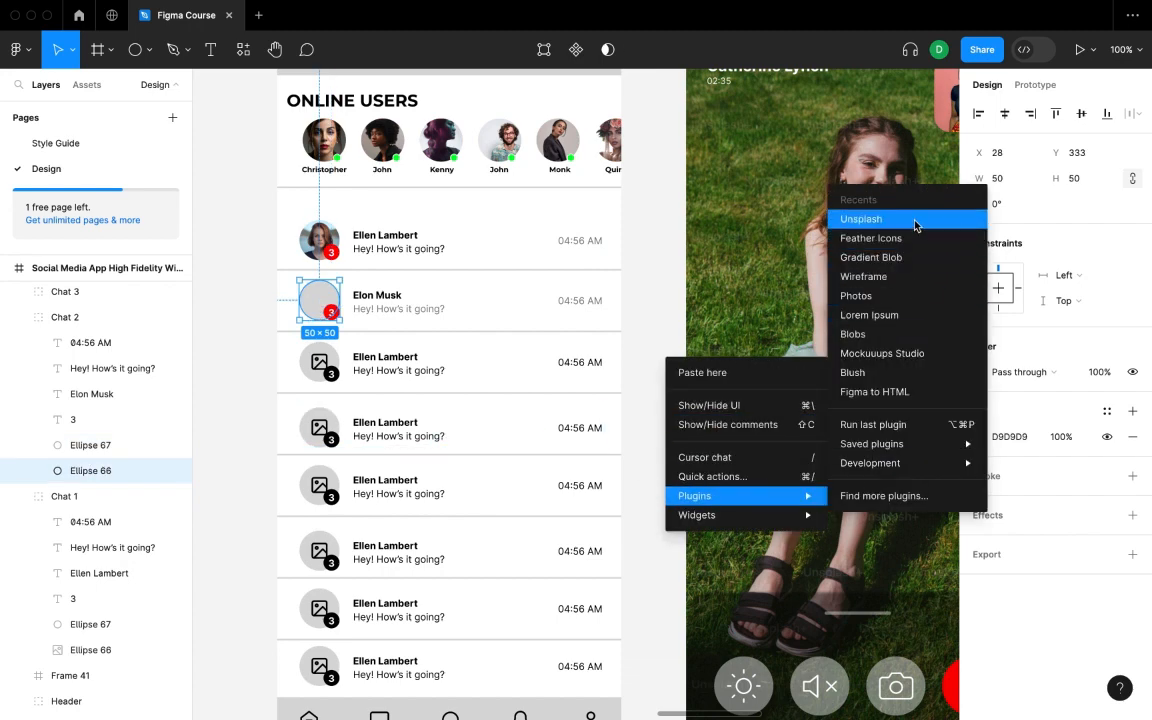
pyautogui.click(914, 223)
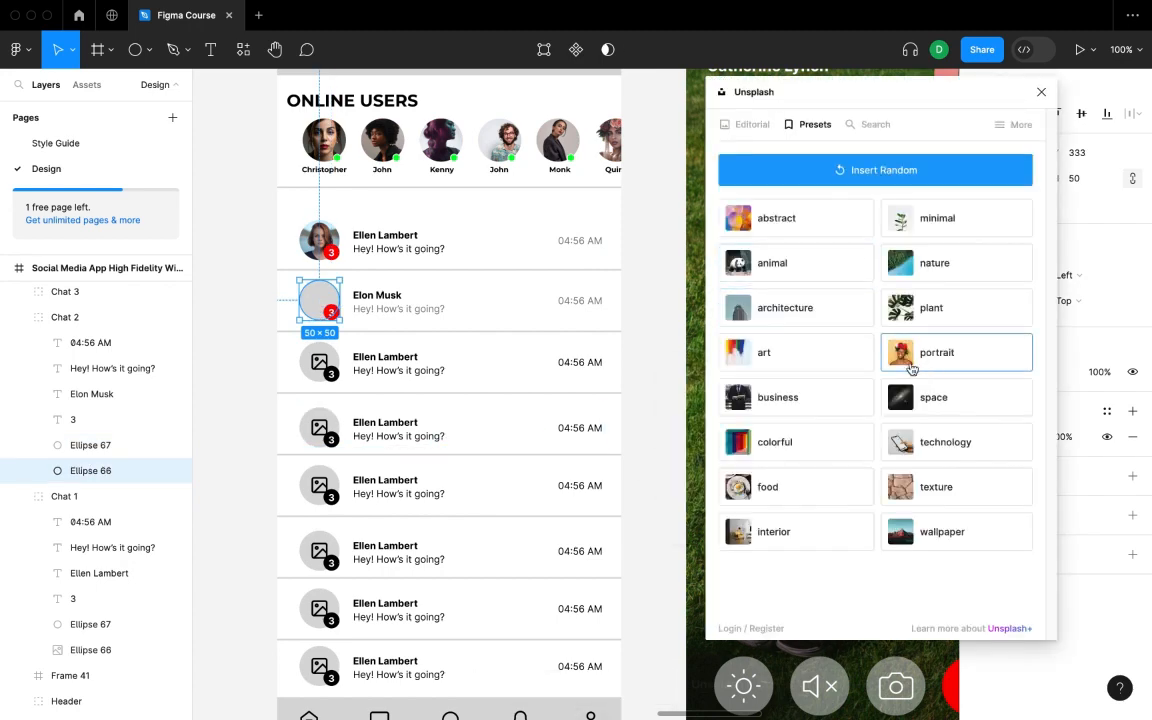
pyautogui.click(911, 368)
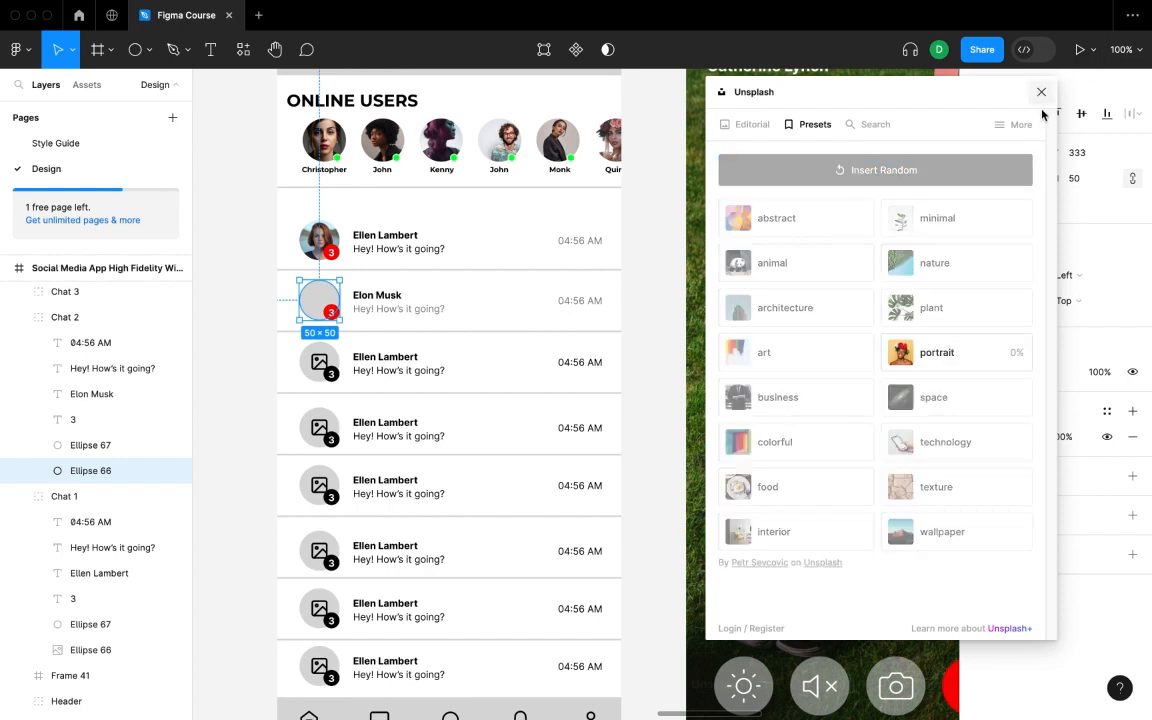
pyautogui.click(1075, 154)
# - Set the Elon Musk badge number to 1 and close the Unsplash panel
pyautogui.click(236, 342)
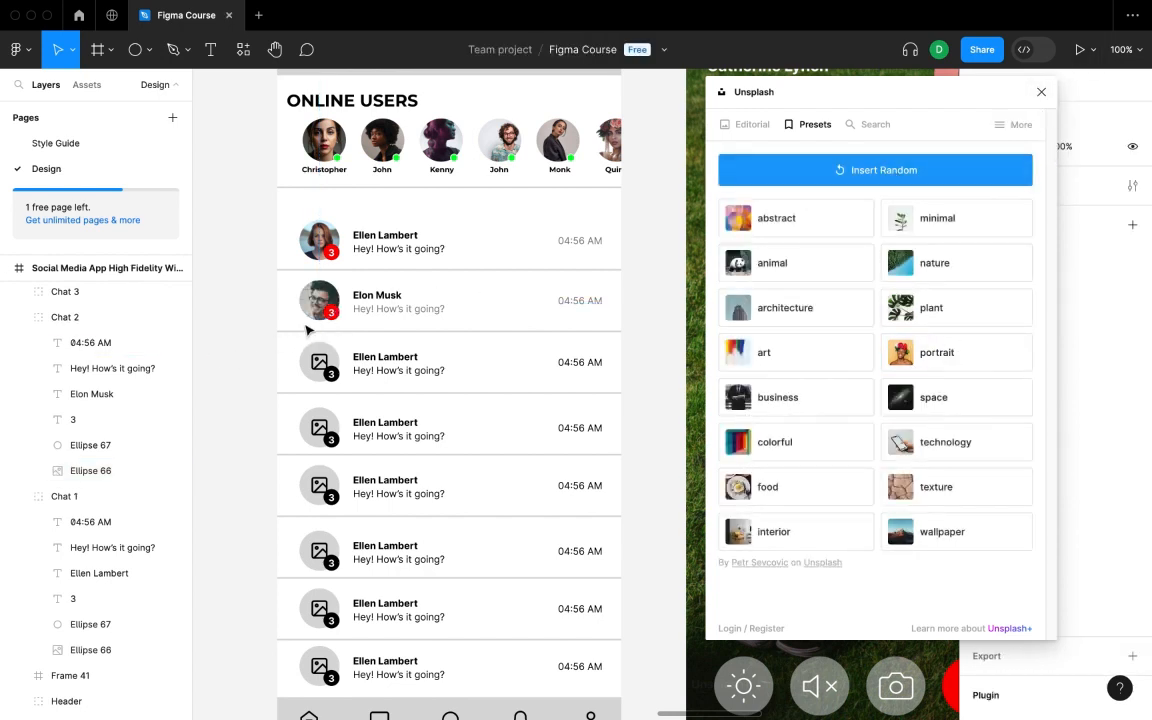
pyautogui.click(329, 312)
pyautogui.click(329, 312)
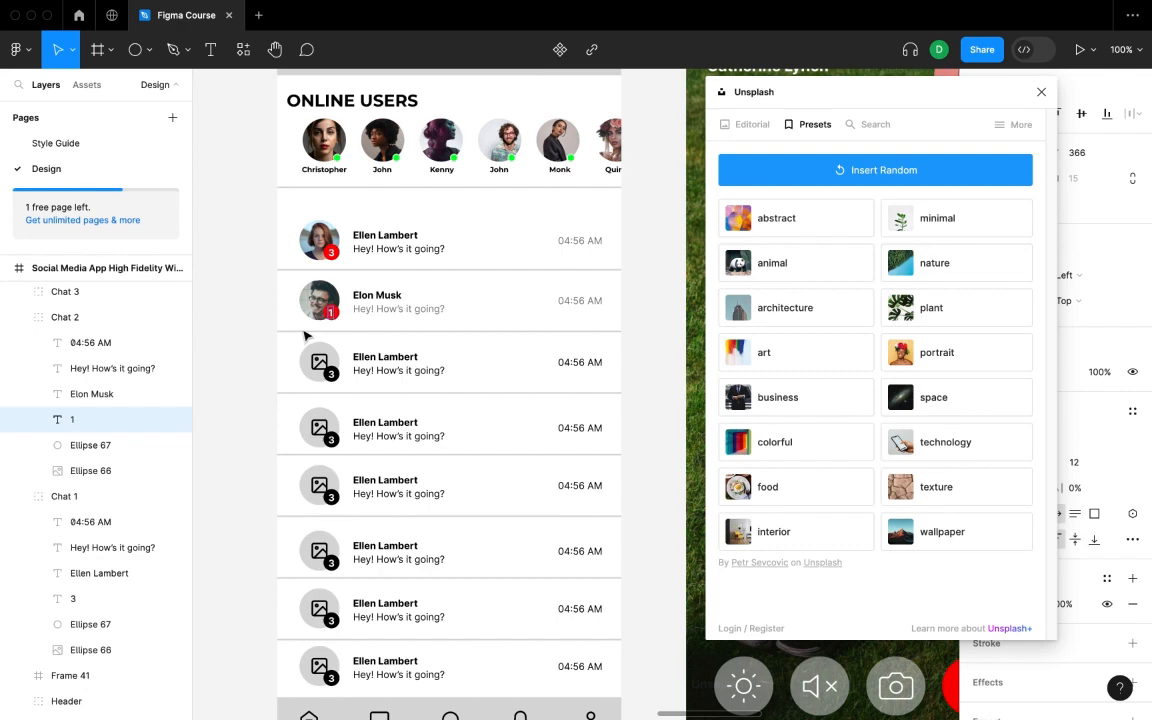
pyautogui.click(249, 379)
pyautogui.click(650, 320)
pyautogui.click(1041, 92)
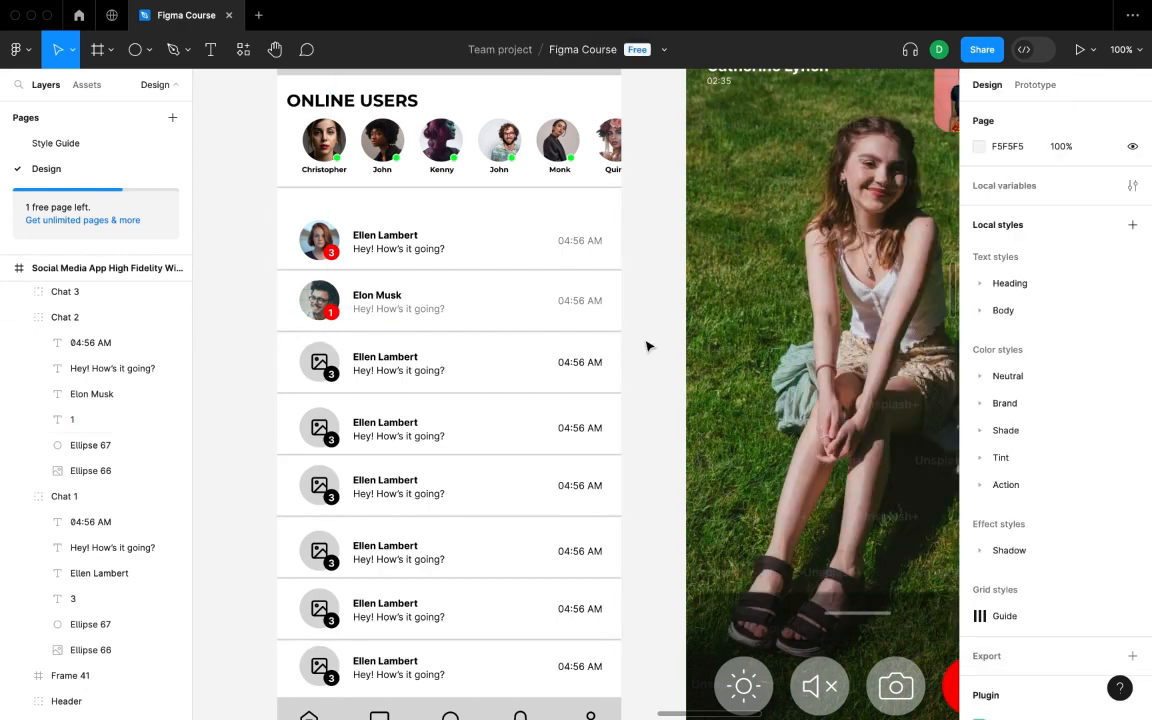
pyautogui.scroll(-1, 630, 356)
pyautogui.scroll(5, 613, 367)
pyautogui.scroll(2, 613, 367)
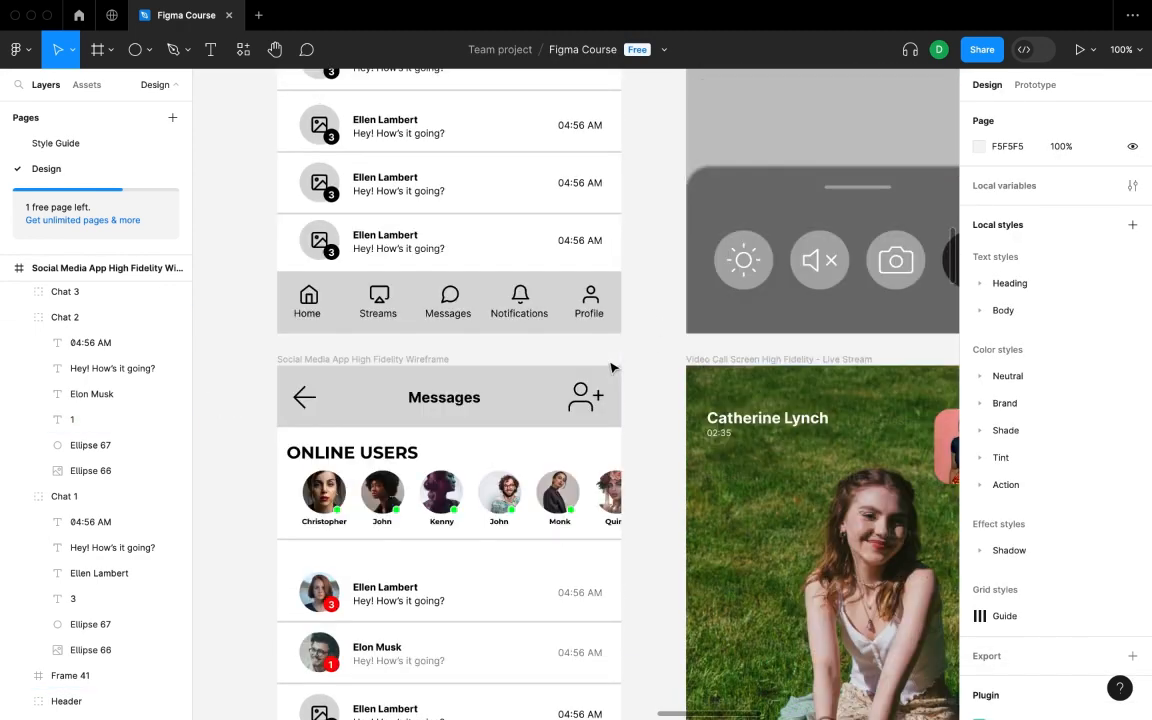
pyautogui.scroll(-5, 612, 365)
pyautogui.scroll(1, 612, 365)
pyautogui.scroll(-6, 612, 365)
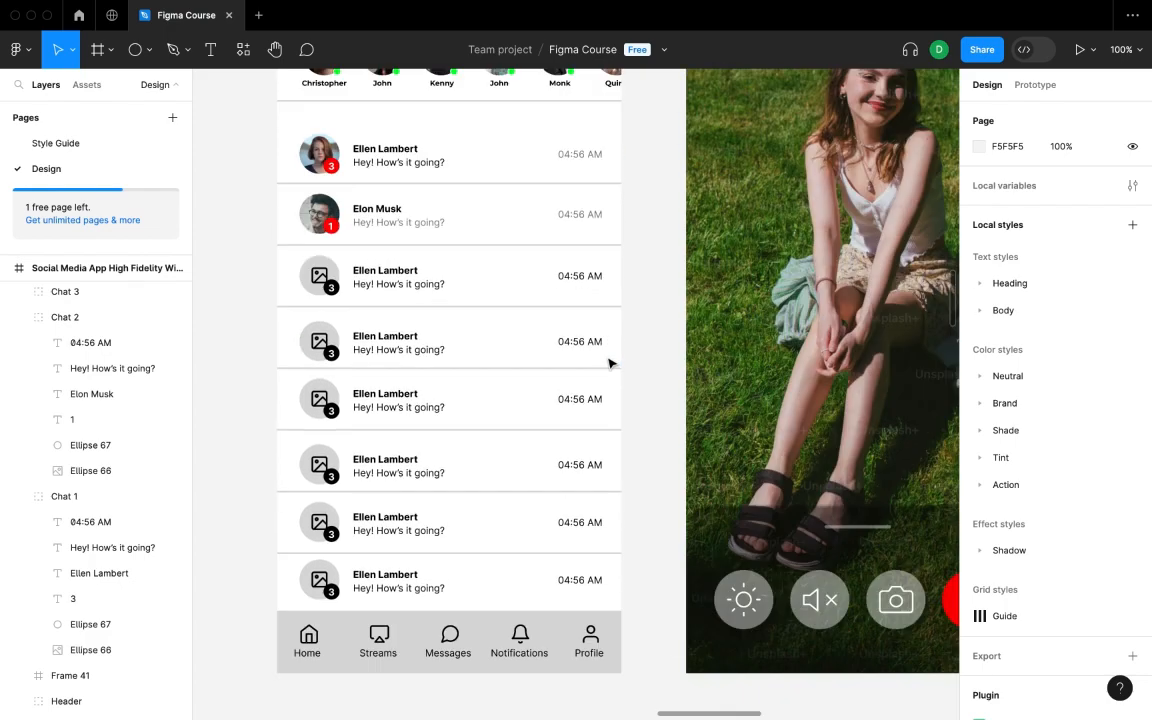
pyautogui.scroll(3, 267, 237)
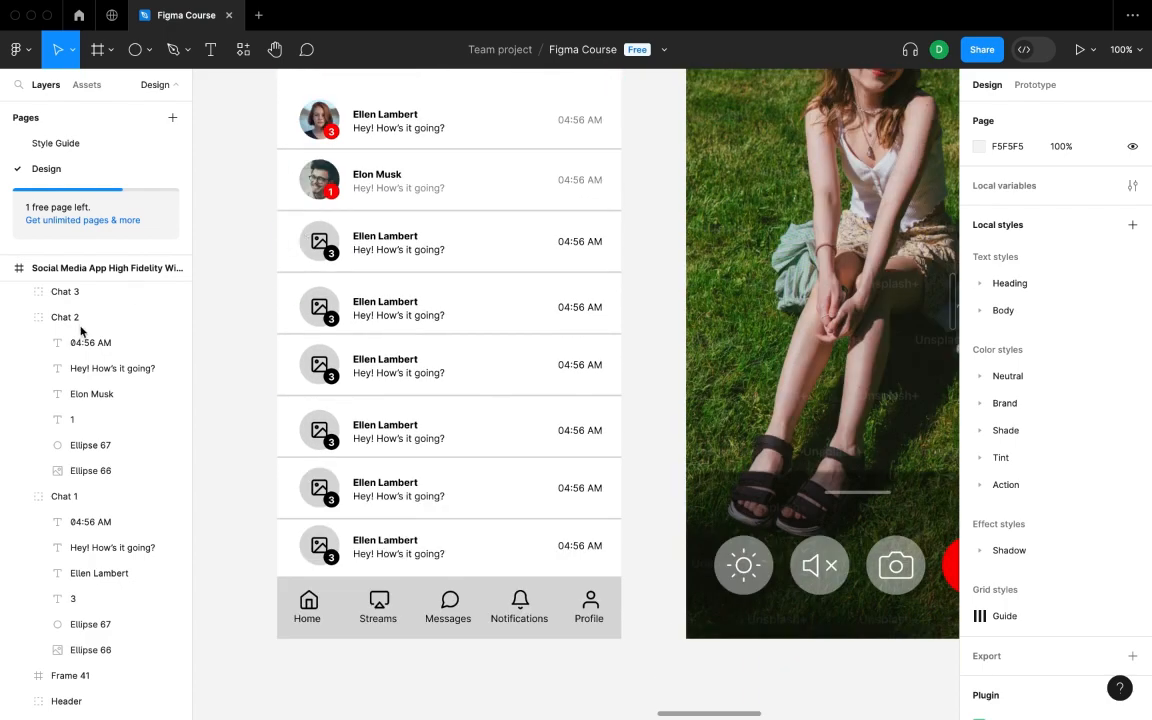
# - In Chat 3, fade the 04:56 AM timestamp and message text to 50% opacity
pyautogui.click(296, 238)
pyautogui.click(19, 292)
pyautogui.click(91, 318)
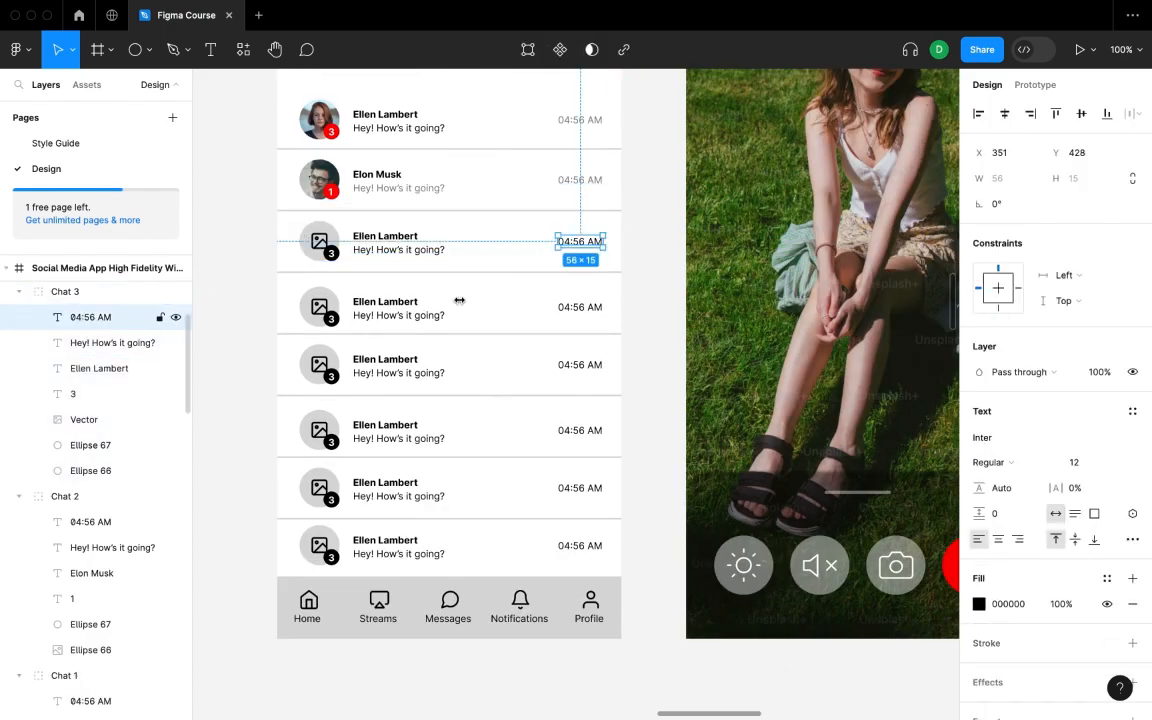
pyautogui.click(1103, 376)
pyautogui.write('50')
pyautogui.press('Return')
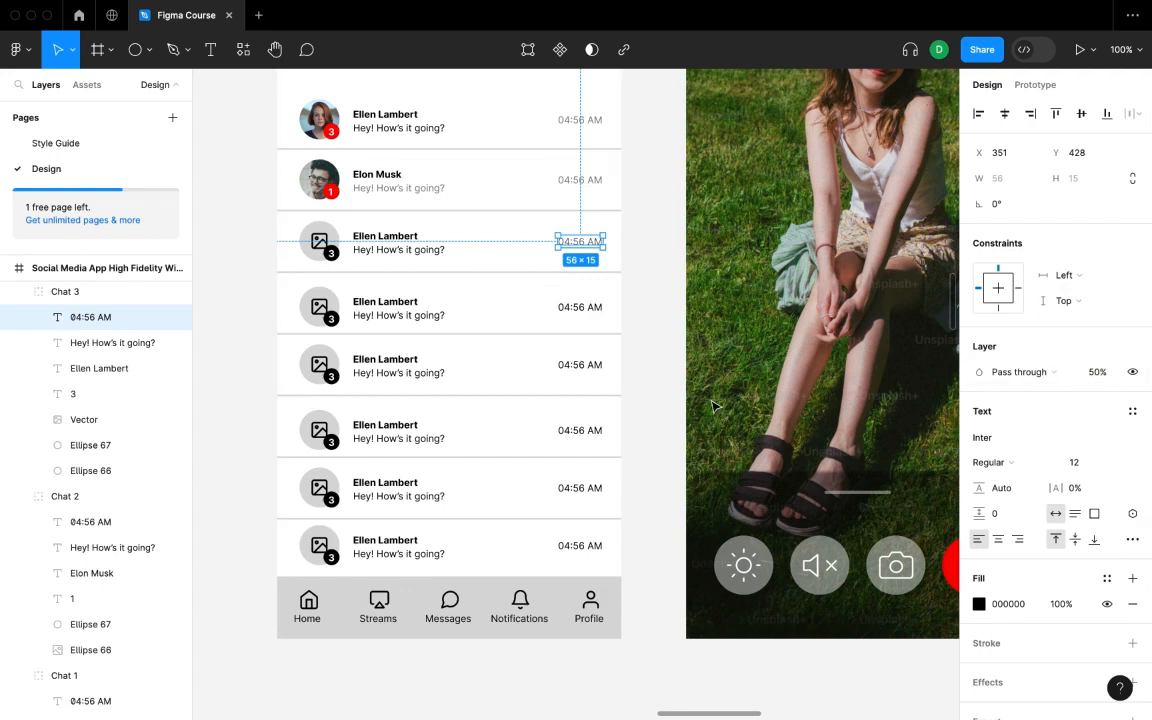
pyautogui.click(268, 301)
pyautogui.click(110, 344)
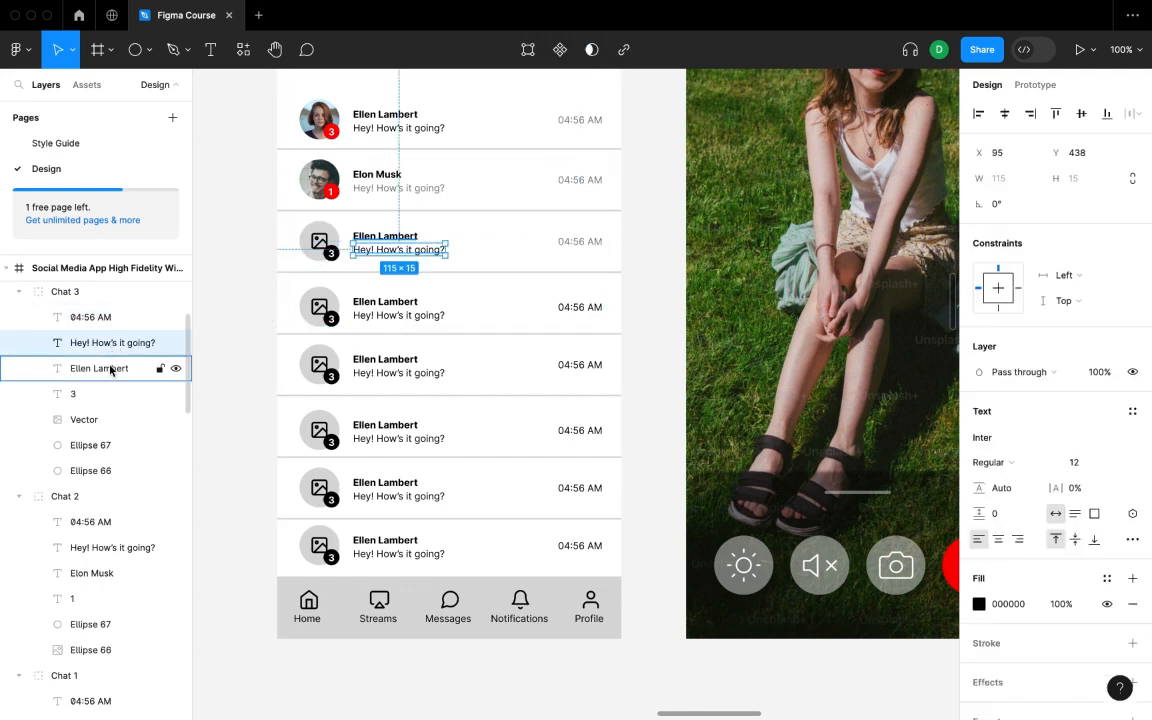
pyautogui.click(1100, 372)
pyautogui.write('50')
pyautogui.press('Return')
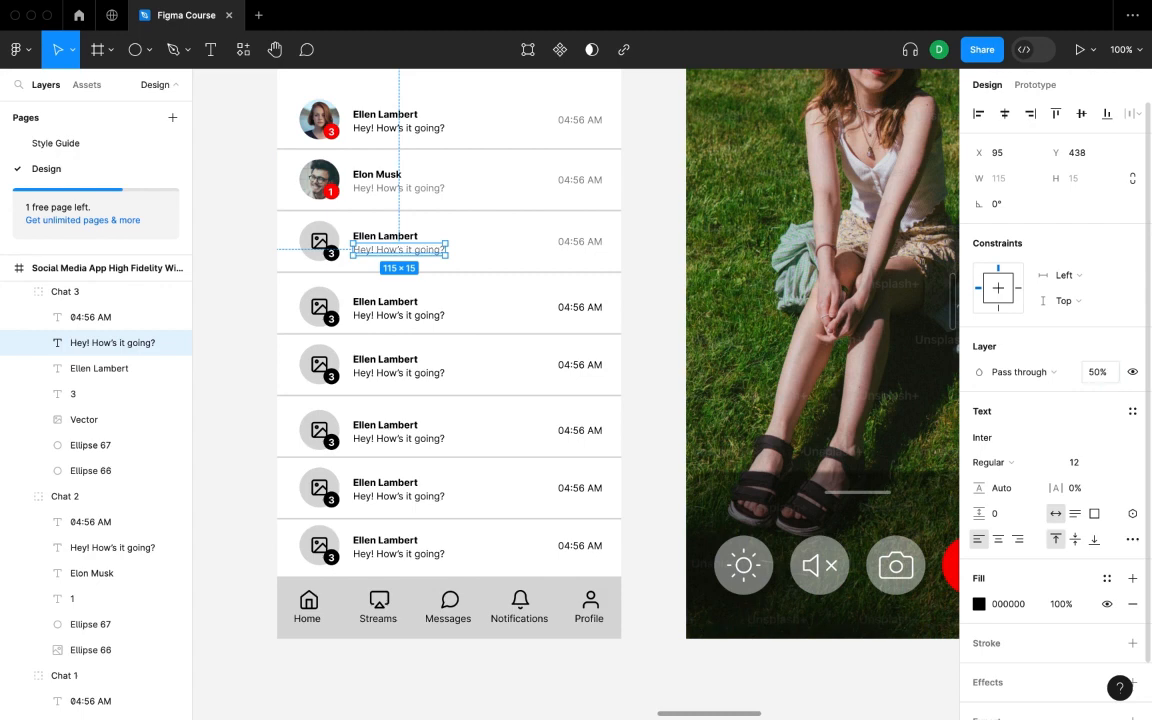
pyautogui.click(250, 263)
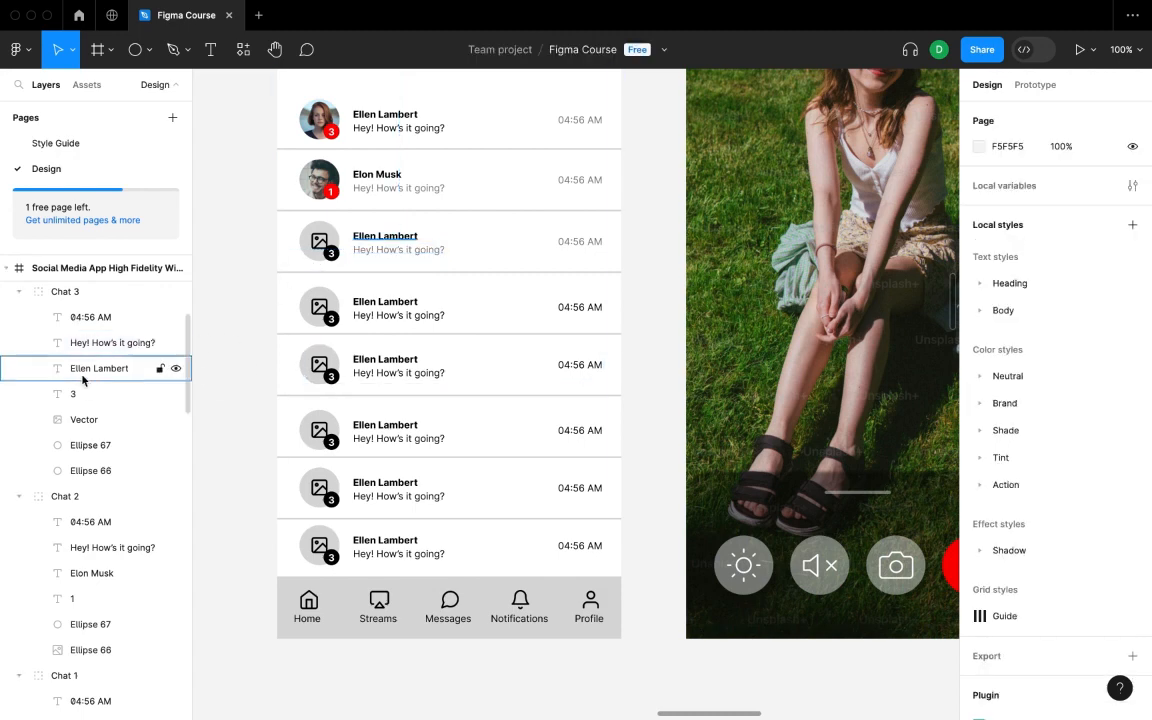
# - Delete the third avatar's placeholder icon plus its badge number and circle
pyautogui.click(95, 419)
pyautogui.press('Delete')
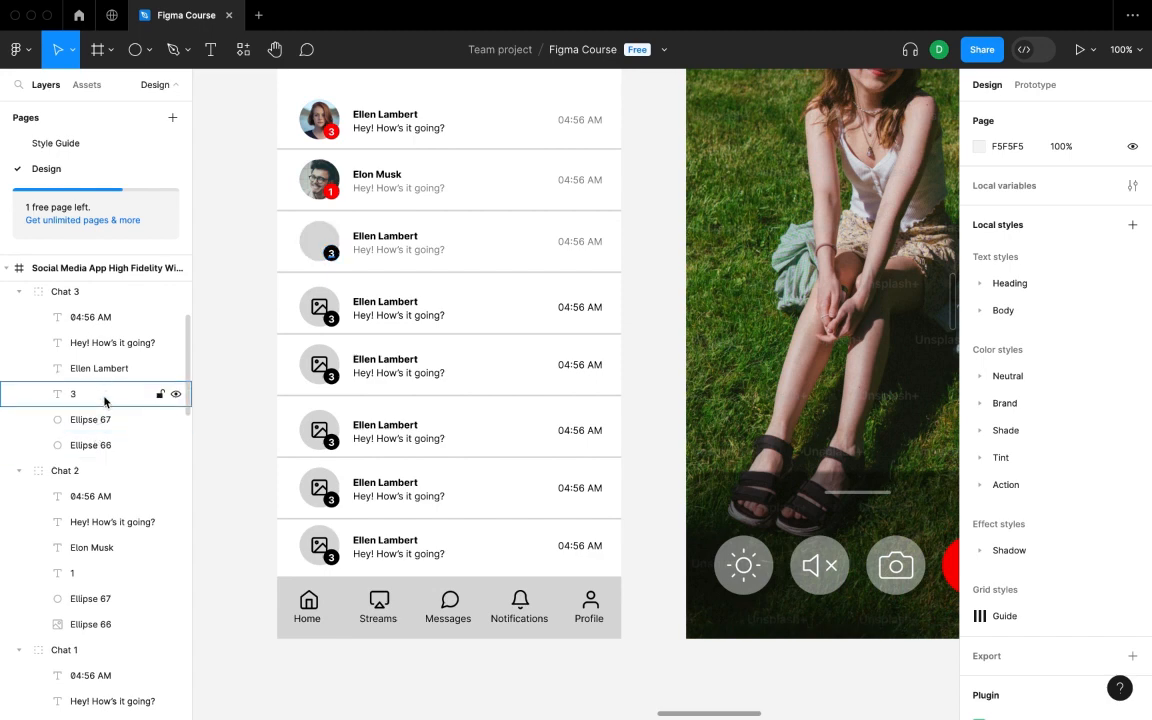
pyautogui.click(105, 397)
pyautogui.keyDown('shift'); pyautogui.click(103, 420); pyautogui.keyUp('shift')
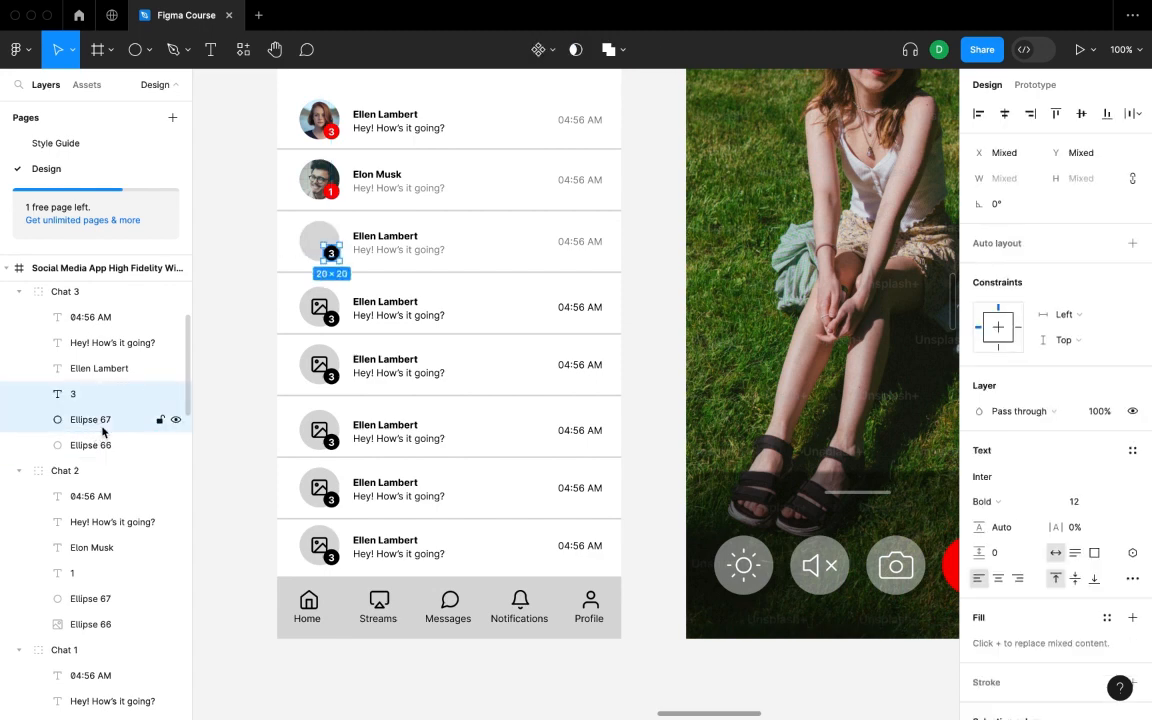
pyautogui.press('Delete')
# - Fill the third avatar circle with an Unsplash portrait and close the plugin panel
pyautogui.click(117, 395)
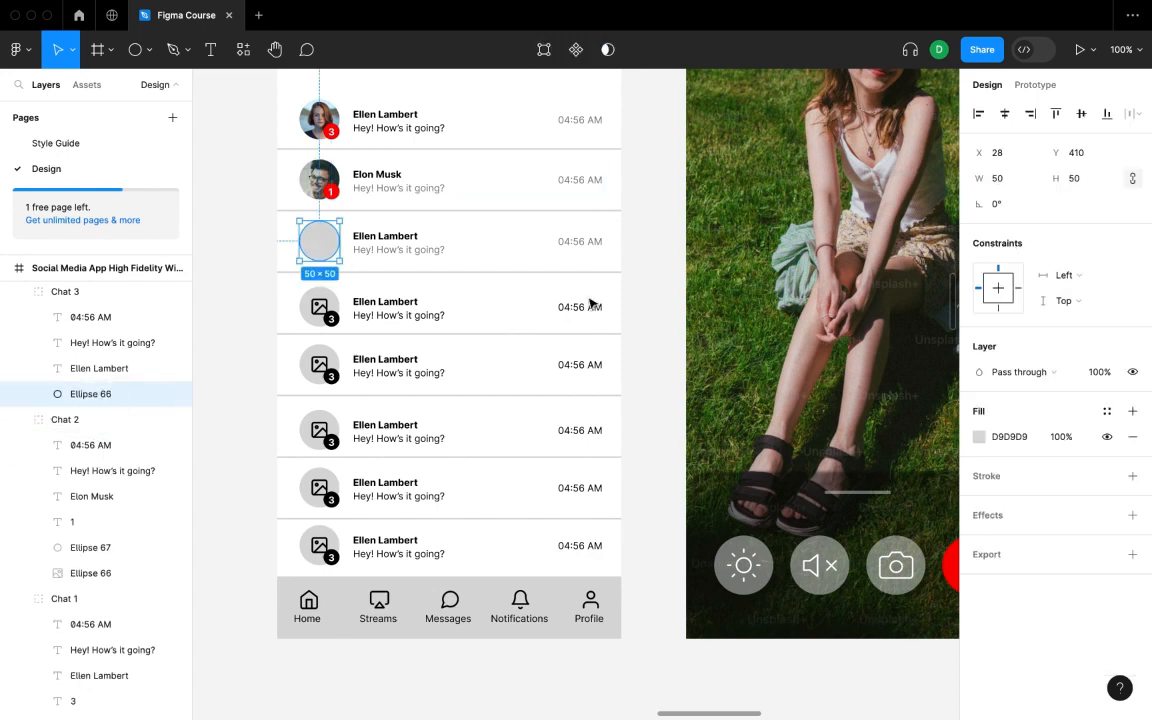
pyautogui.rightClick(221, 283)
pyautogui.moveTo(300, 413)
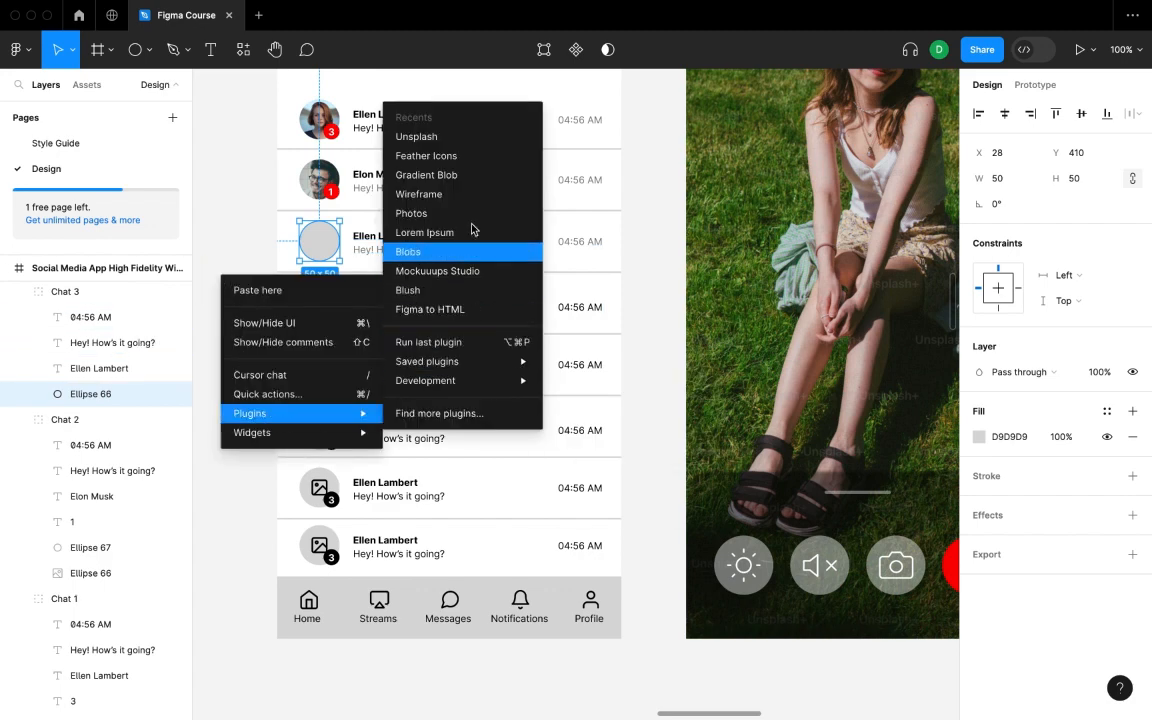
pyautogui.click(480, 136)
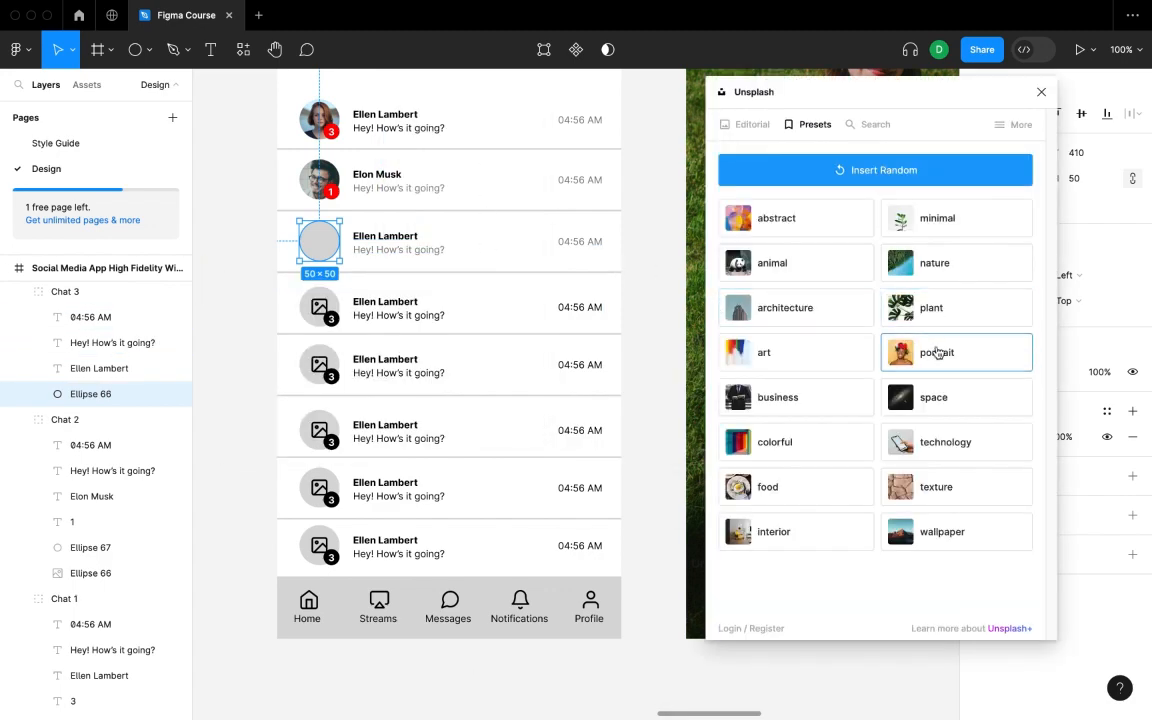
pyautogui.click(959, 354)
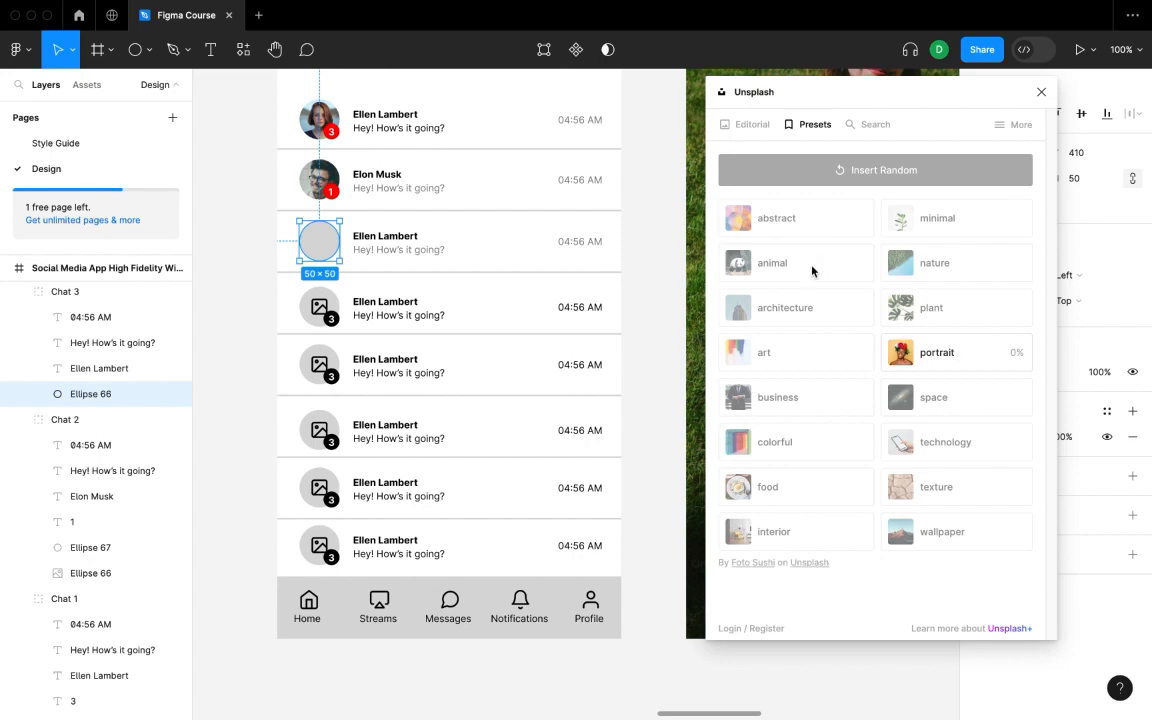
pyautogui.click(1041, 92)
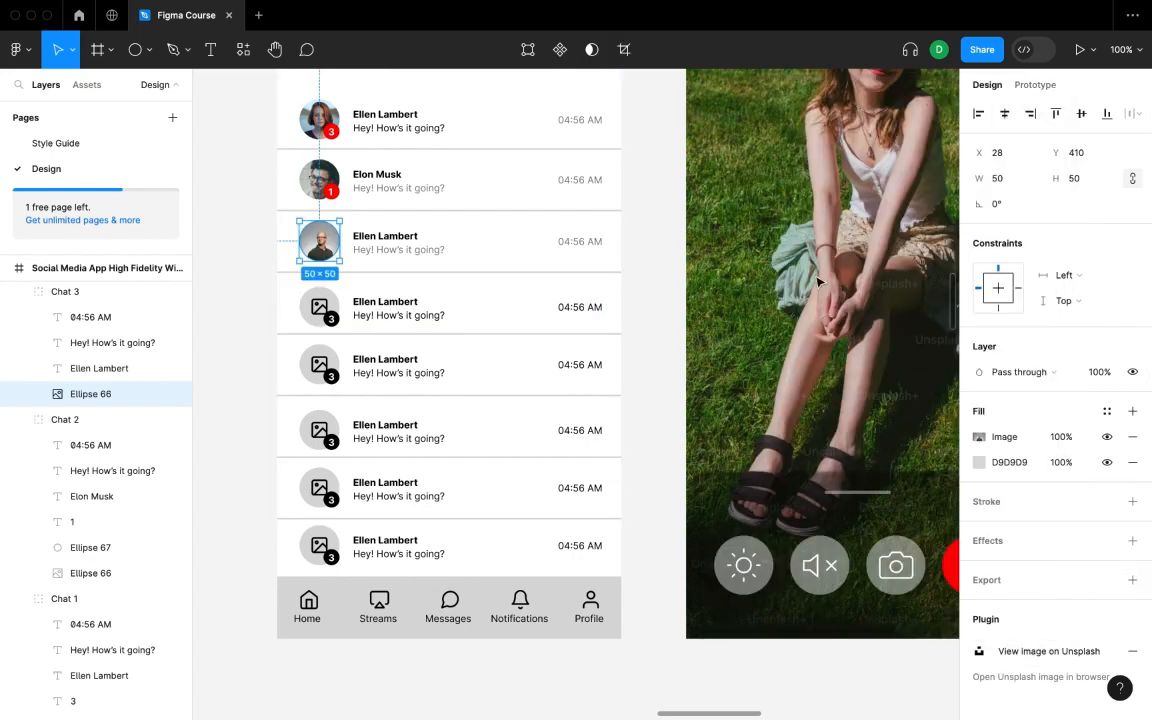
pyautogui.click(235, 327)
pyautogui.scroll(3, 235, 327)
pyautogui.scroll(-3, 230, 332)
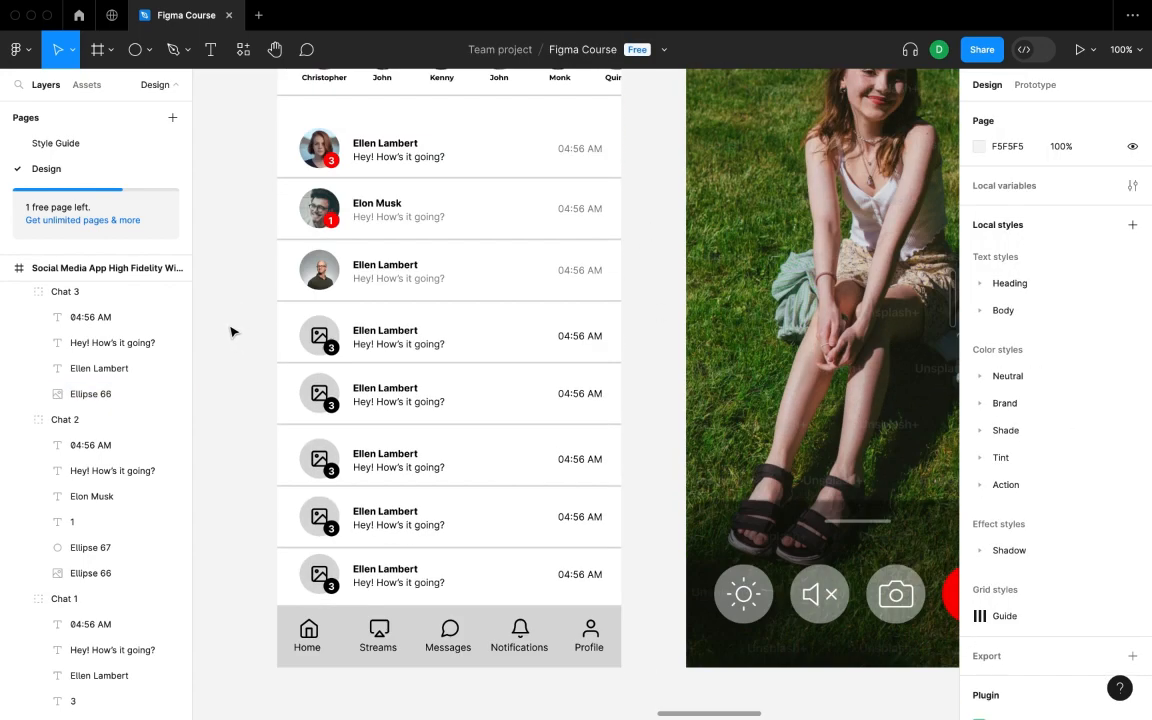
pyautogui.click(589, 273)
pyautogui.click(250, 361)
pyautogui.click(485, 332)
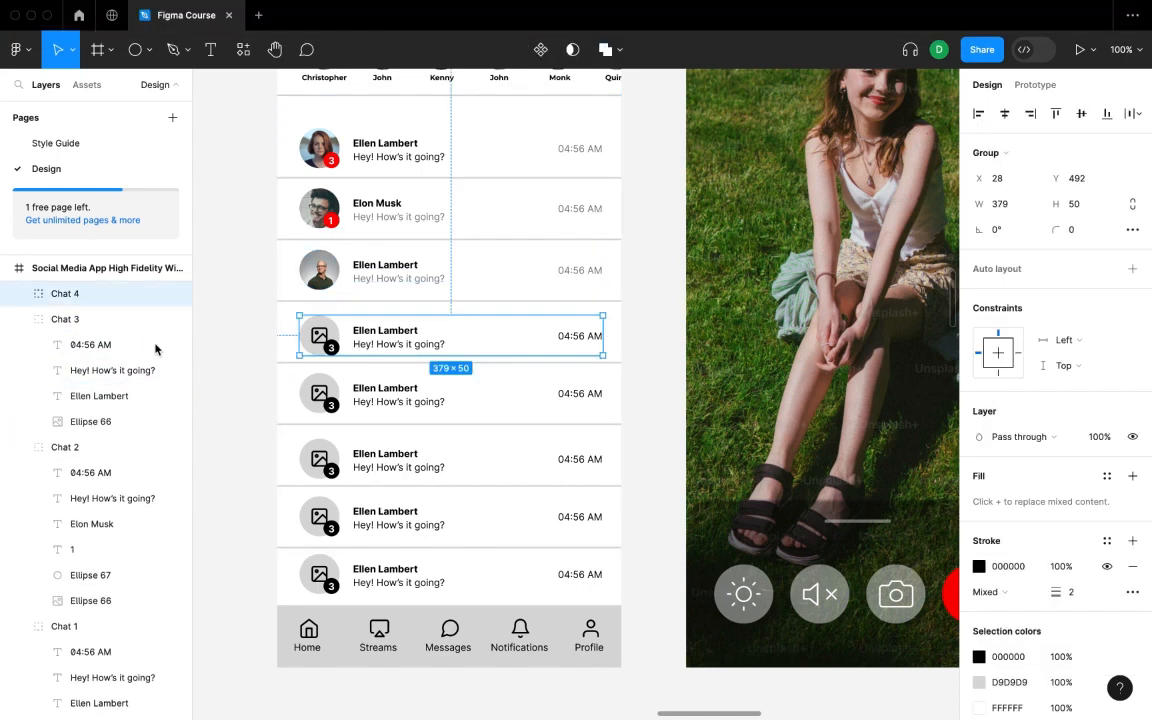
# - In Chat 4, delete the avatar's placeholder icon and the badge circle and number
pyautogui.click(17, 296)
pyautogui.click(99, 416)
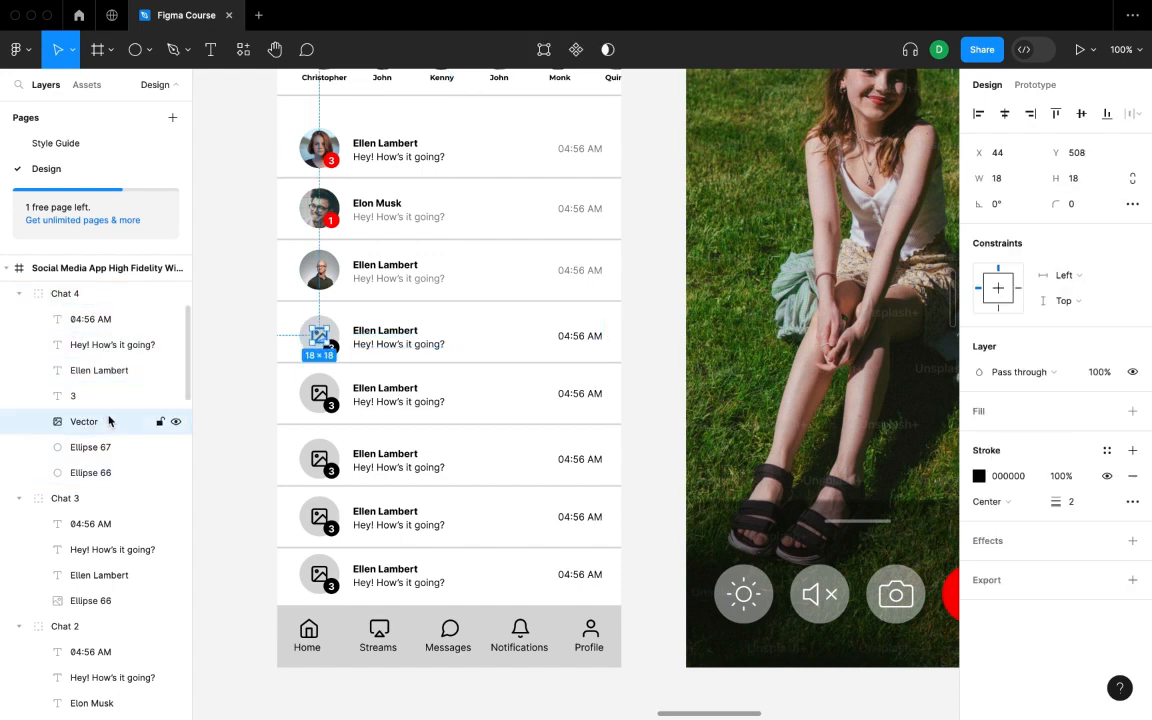
pyautogui.press('Delete')
pyautogui.click(100, 421)
pyautogui.keyDown('shift'); pyautogui.click(100, 396); pyautogui.keyUp('shift')
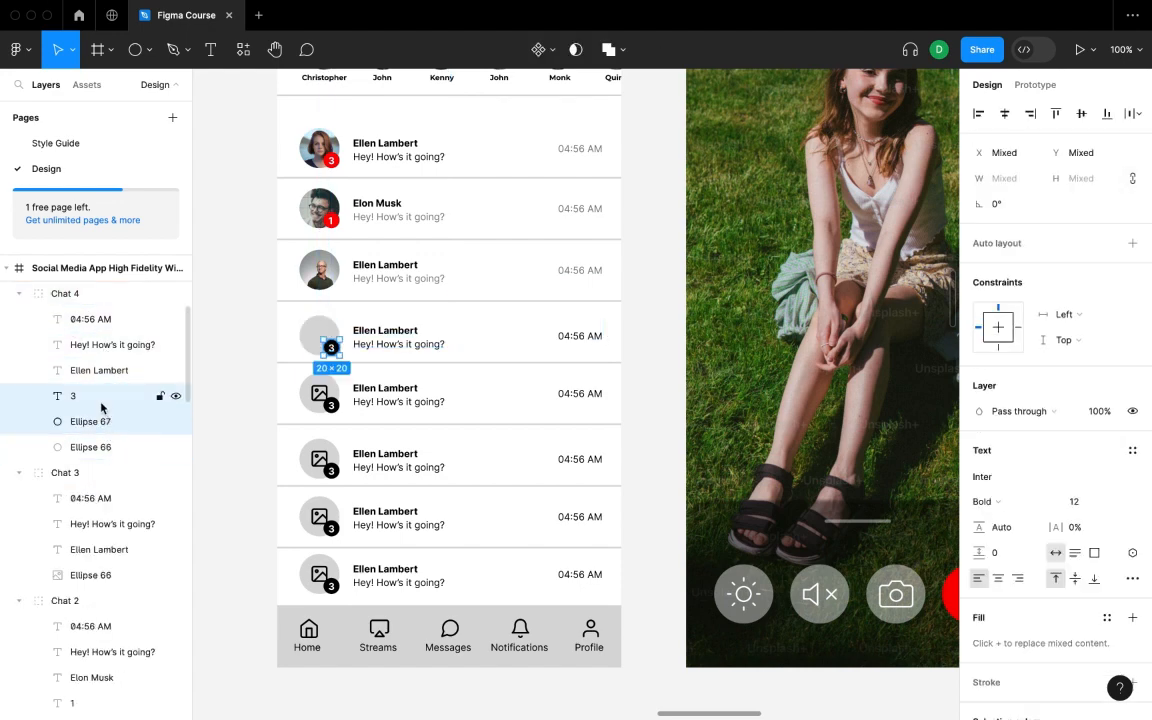
pyautogui.press('Delete')
# - Fill the fourth avatar circle with a random Unsplash portrait
pyautogui.rightClick(241, 352)
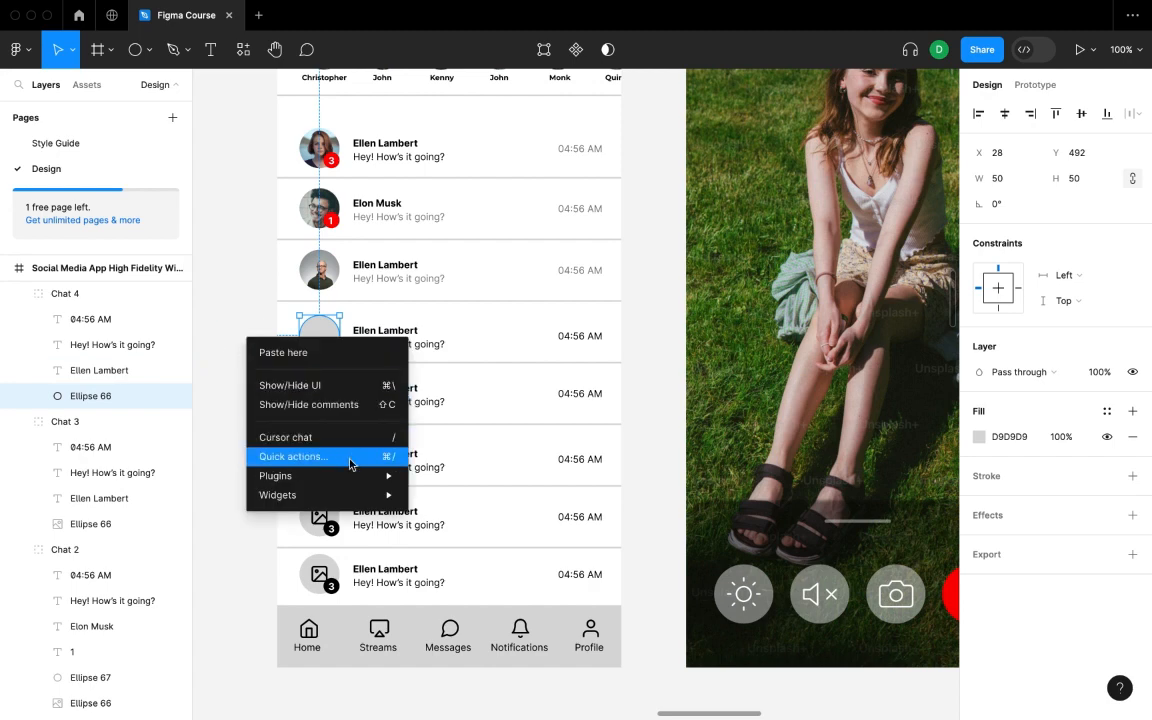
pyautogui.moveTo(390, 476)
pyautogui.click(470, 198)
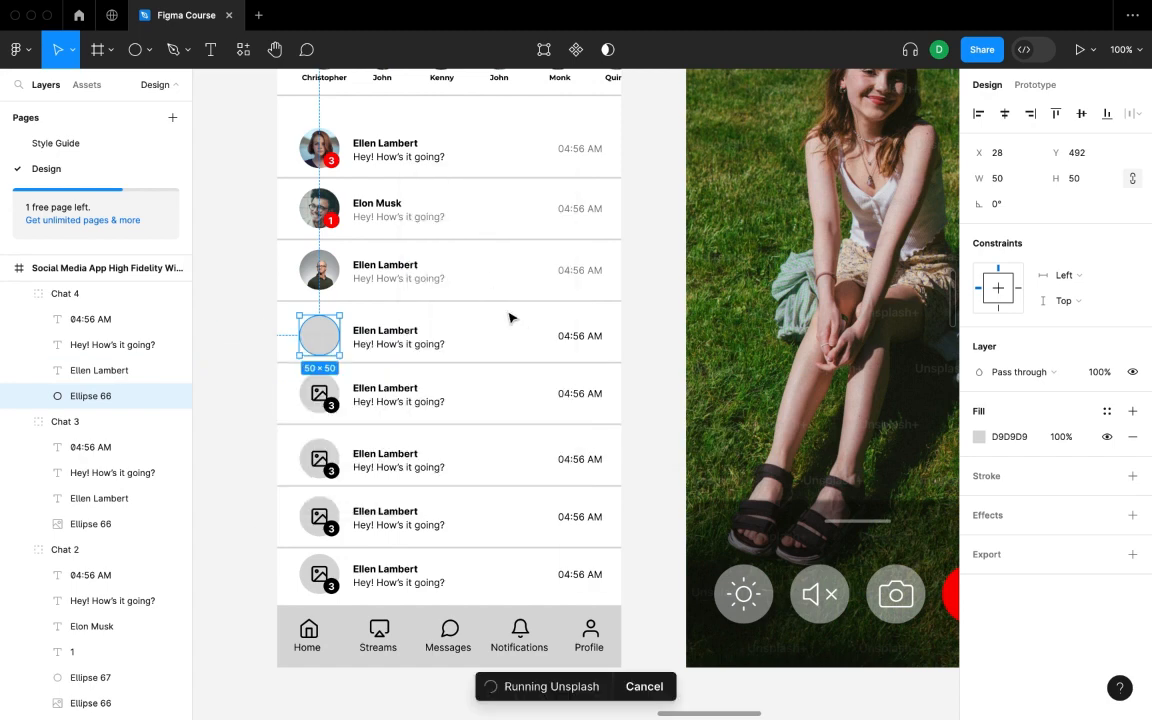
pyautogui.click(937, 358)
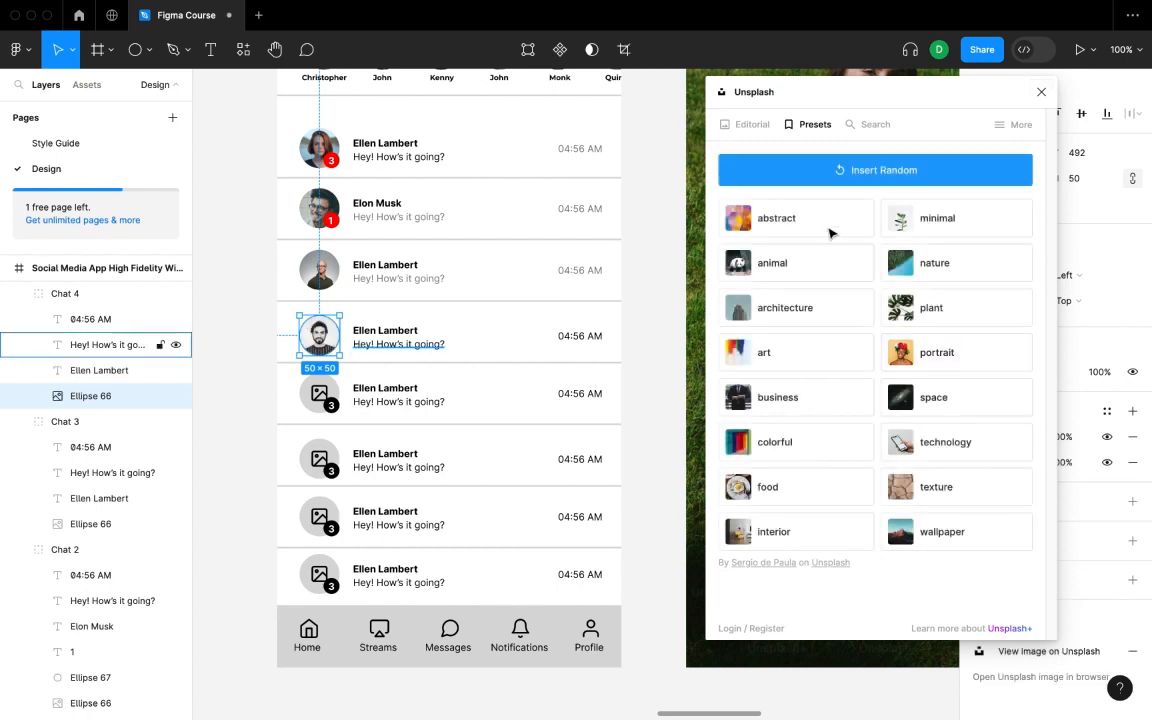
pyautogui.click(240, 358)
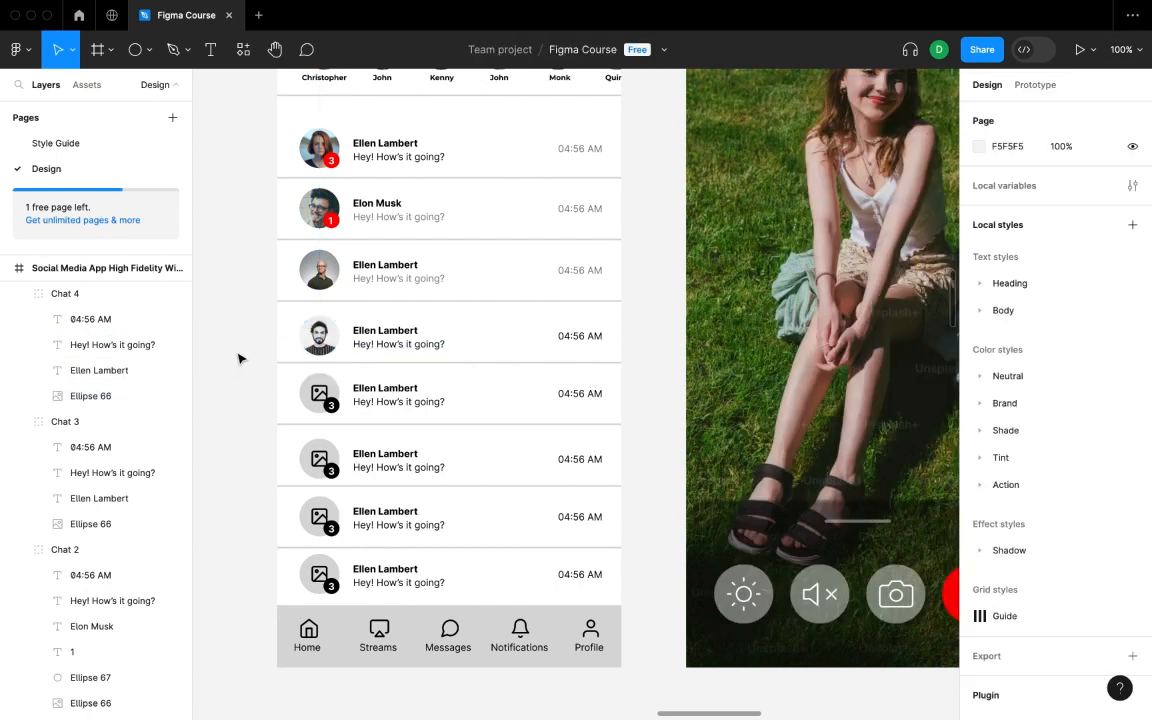
# - Fade the fourth row's message preview and time text to 50% opacity
pyautogui.click(96, 345)
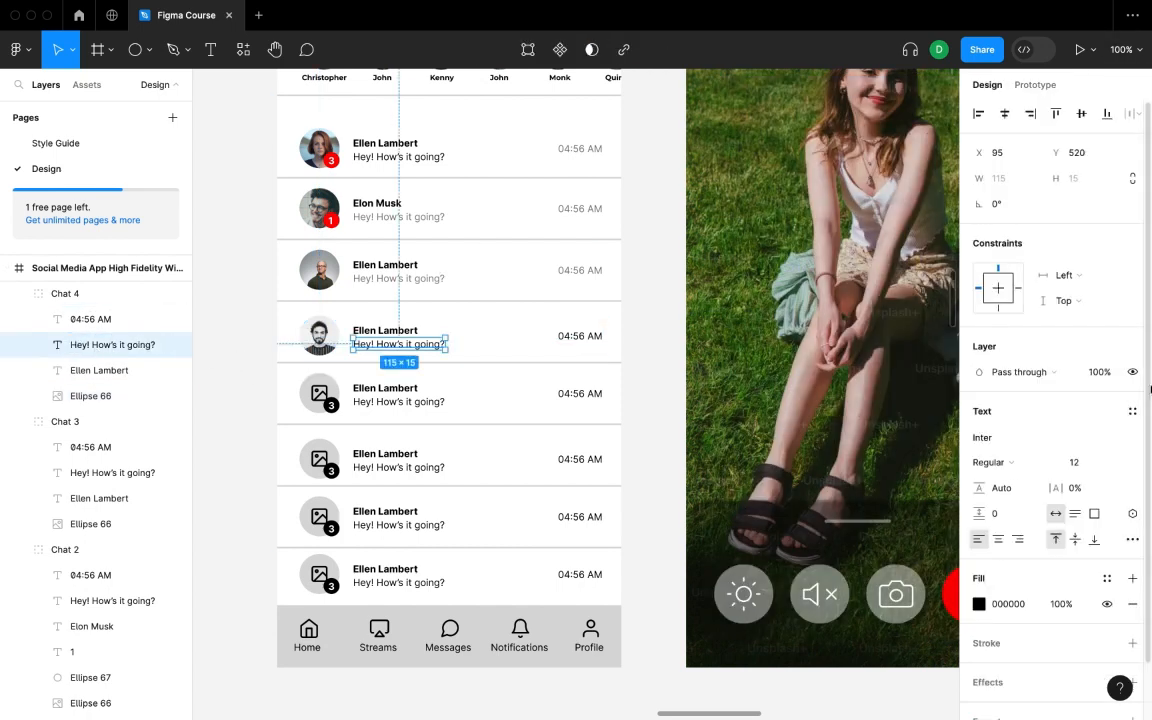
pyautogui.click(1090, 376)
pyautogui.press('Return')
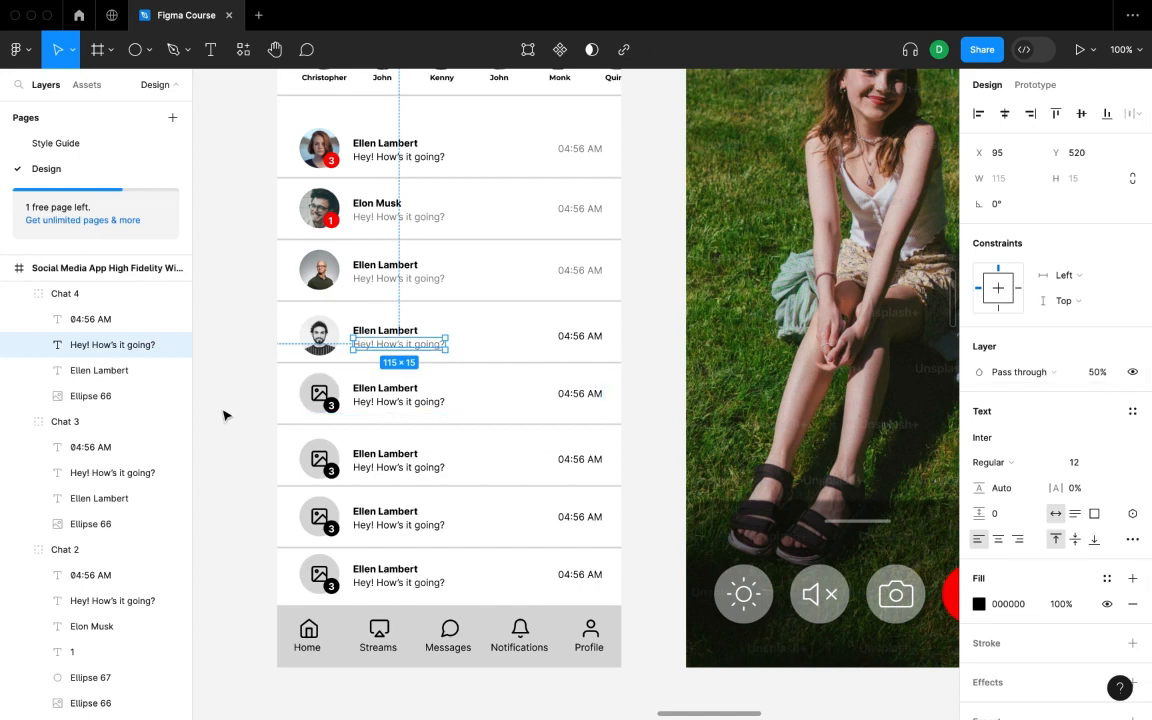
pyautogui.click(257, 380)
pyautogui.click(108, 324)
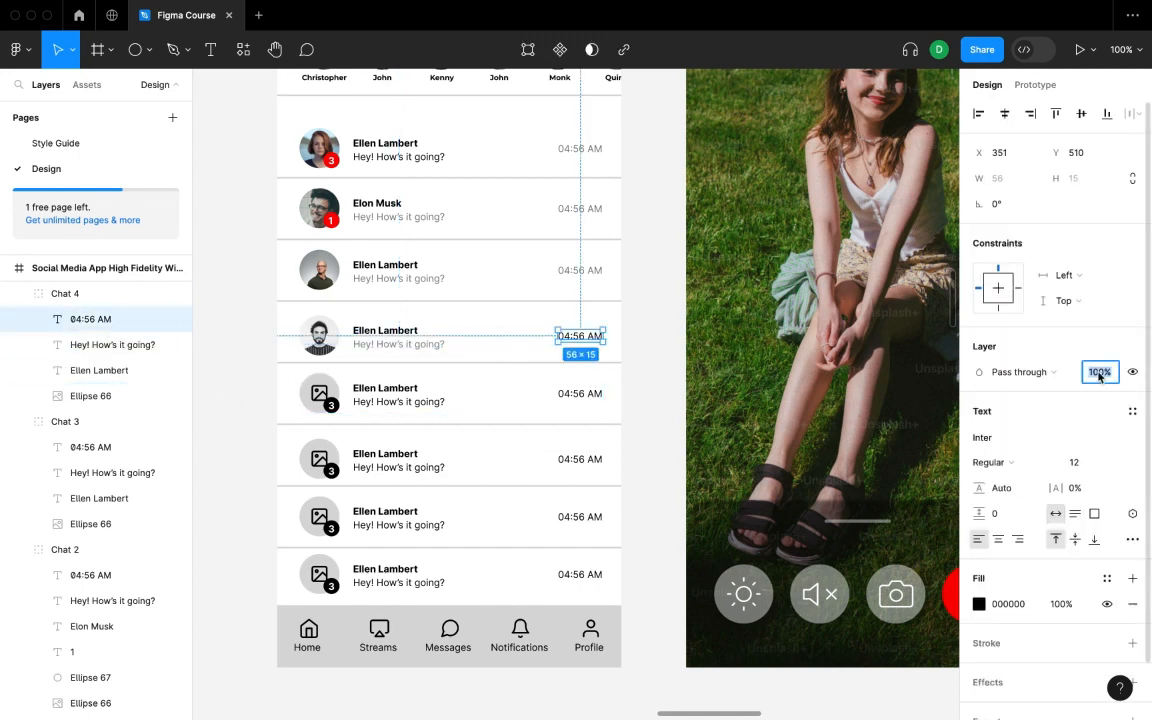
pyautogui.write('50')
pyautogui.press('Return')
pyautogui.click(254, 398)
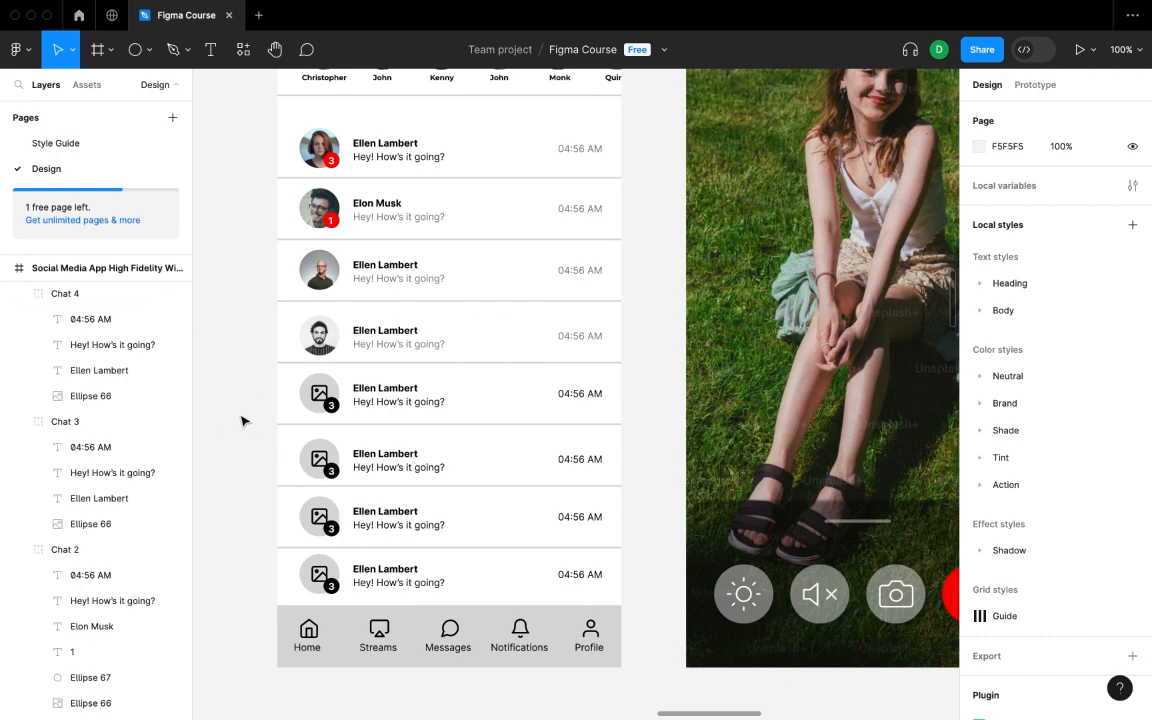
# - Fade Chat 5's time text to 50% opacity
pyautogui.scroll(1, 46, 337)
pyautogui.scroll(-1, 53, 348)
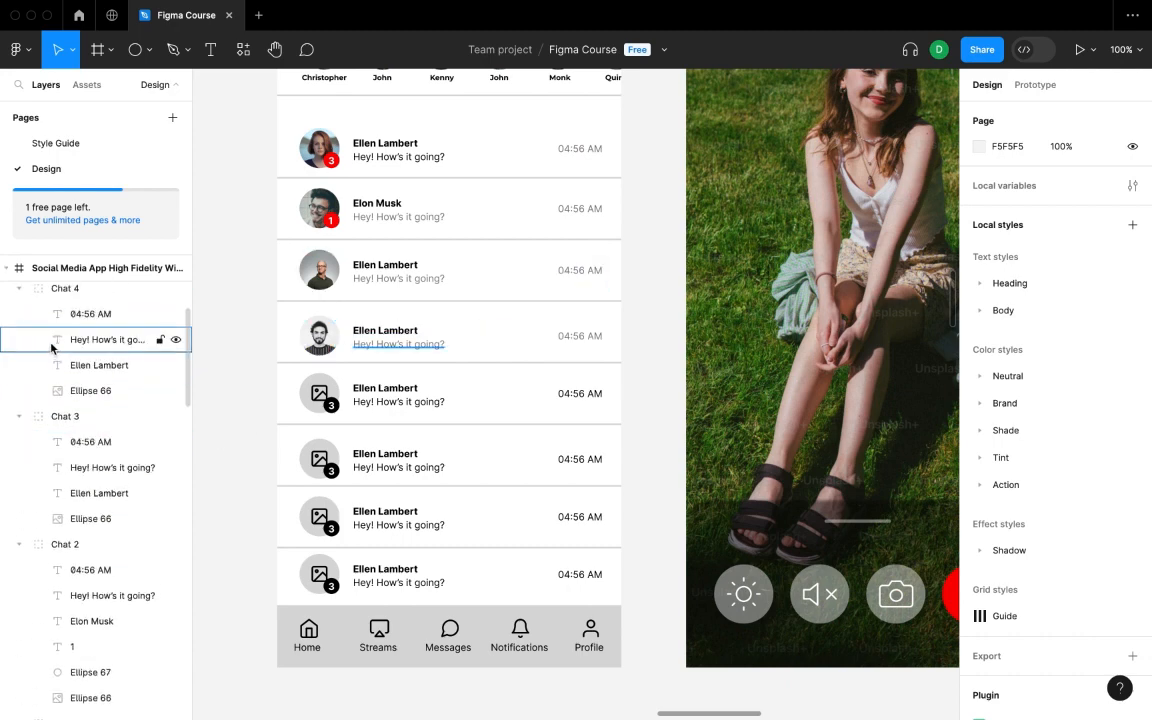
pyautogui.scroll(3, 20, 380)
pyautogui.click(19, 408)
pyautogui.click(112, 457)
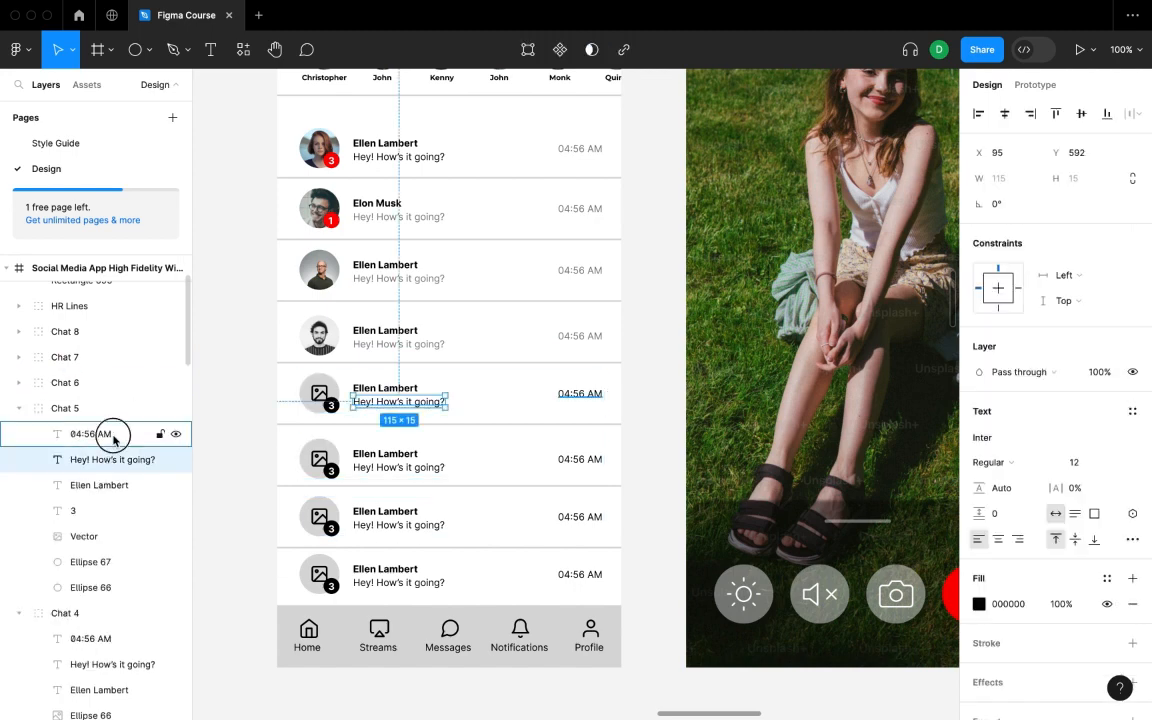
pyautogui.click(113, 437)
pyautogui.click(1099, 372)
pyautogui.write('50')
pyautogui.press('Return')
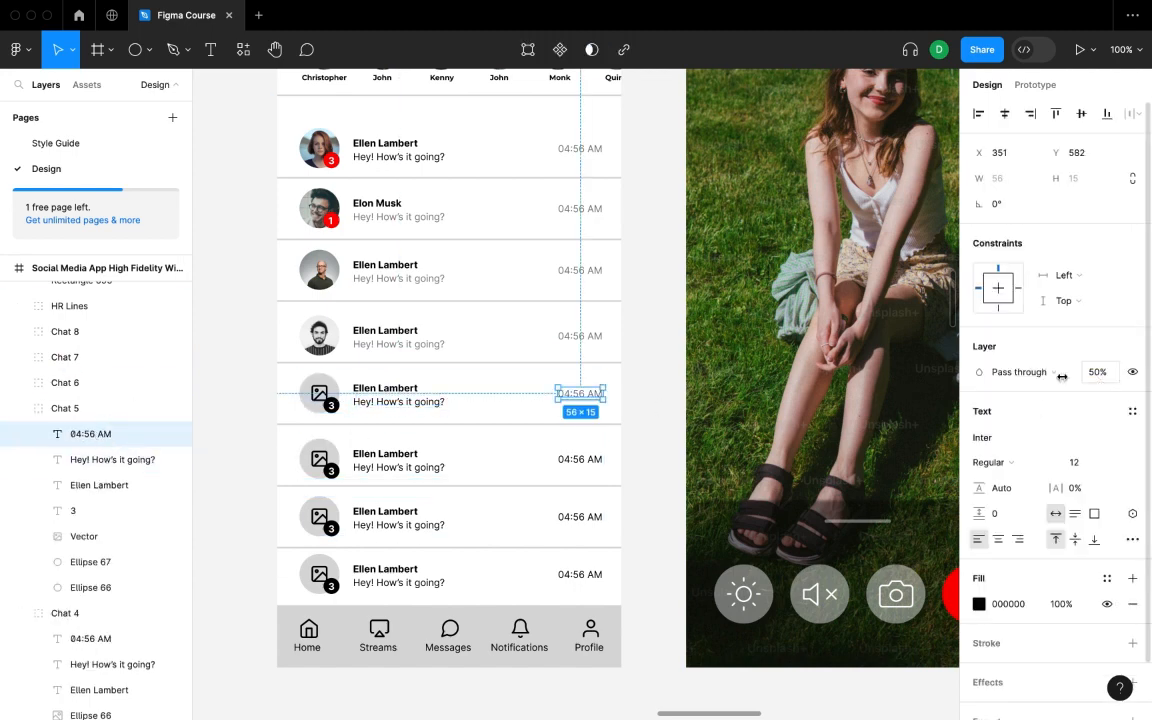
# - Rename the fourth contact 'Mark Zuckerburg' and the third 'Confidence Arbitration'
pyautogui.click(388, 335)
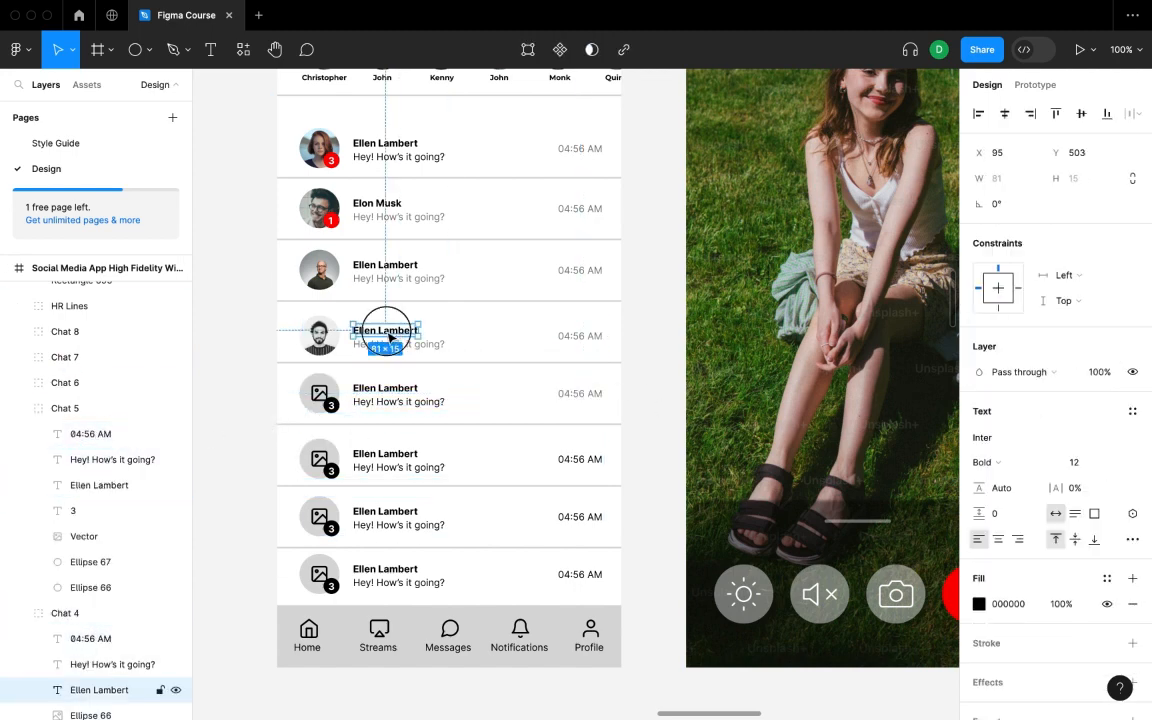
pyautogui.doubleClick(388, 333)
pyautogui.write('Mark Zuckerburg')
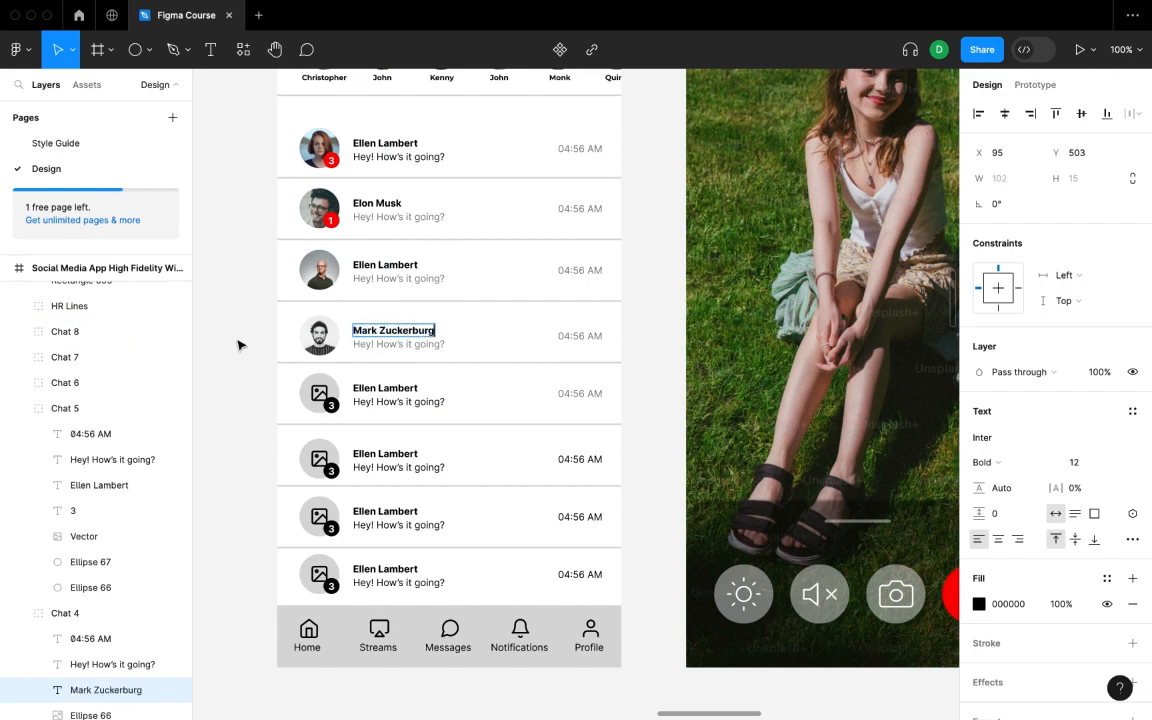
pyautogui.click(373, 263)
pyautogui.doubleClick(372, 264)
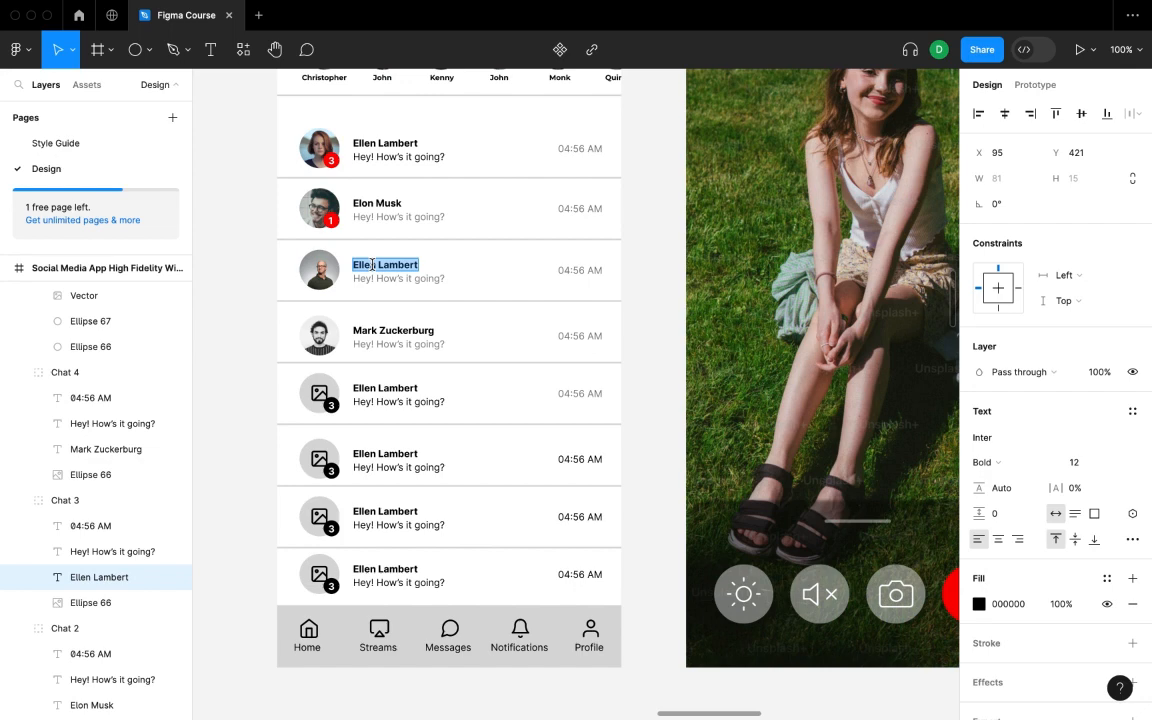
pyautogui.write('Confidence Arbitration')
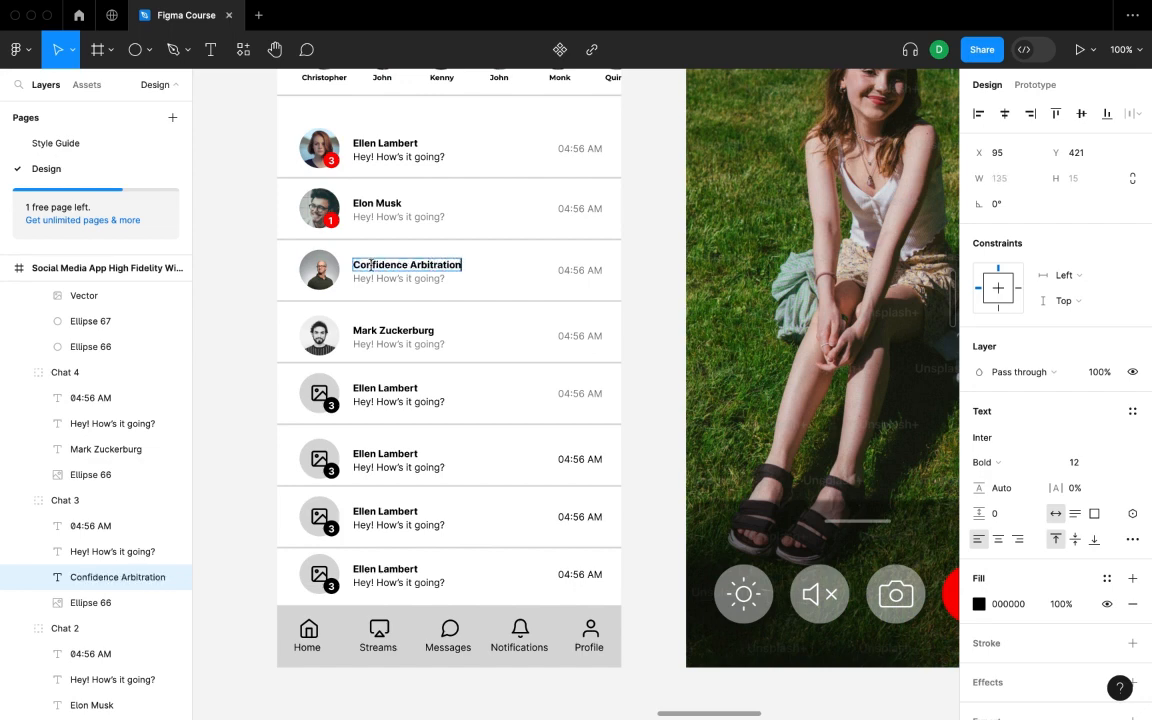
pyautogui.click(242, 357)
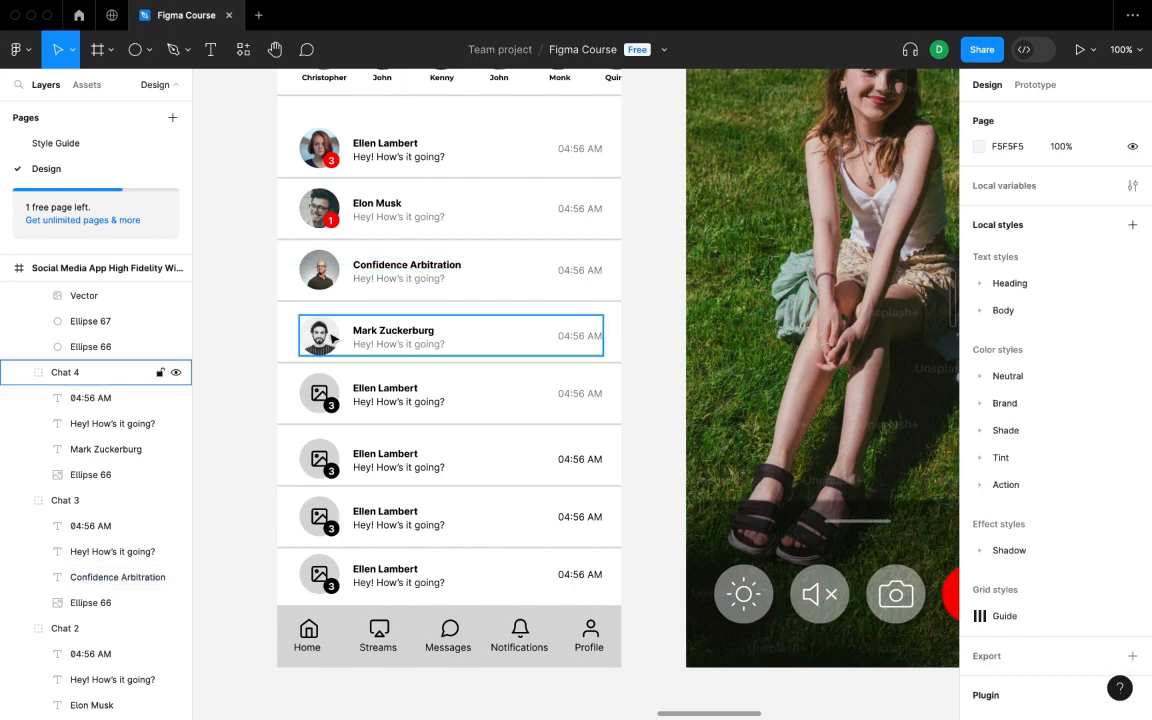
# - Delete the fifth chat row's unread badge and placeholder image icon
pyautogui.scroll(-2, 372, 368)
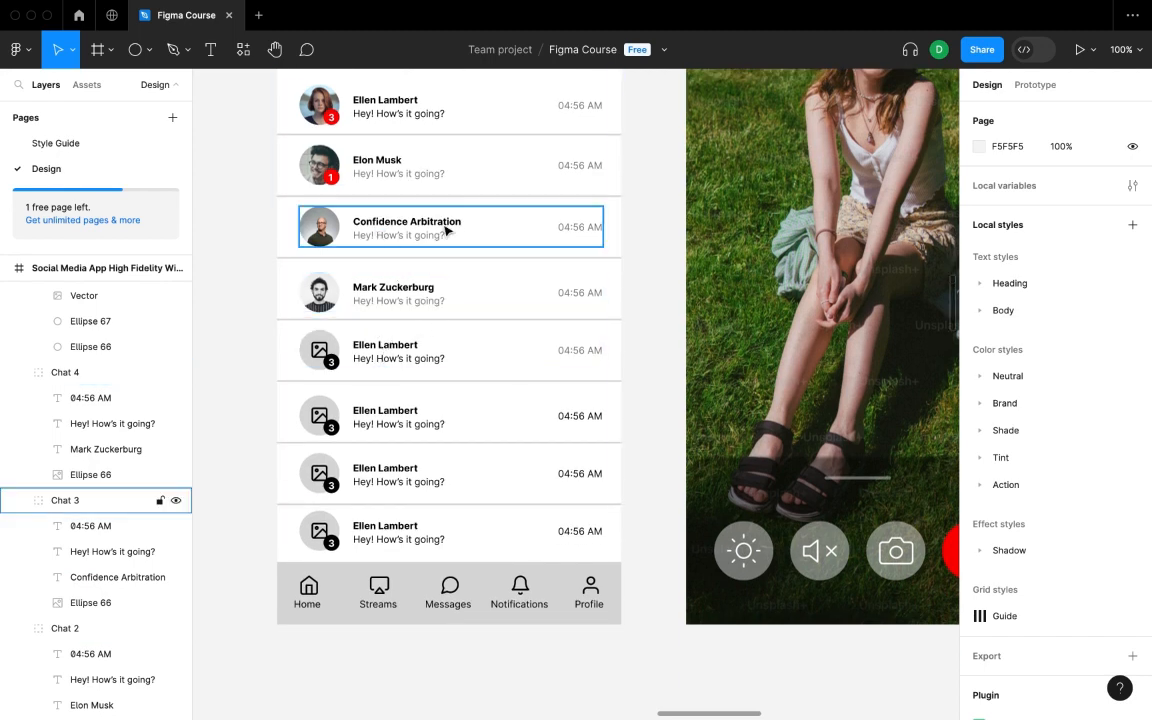
pyautogui.click(362, 341)
pyautogui.click(85, 397)
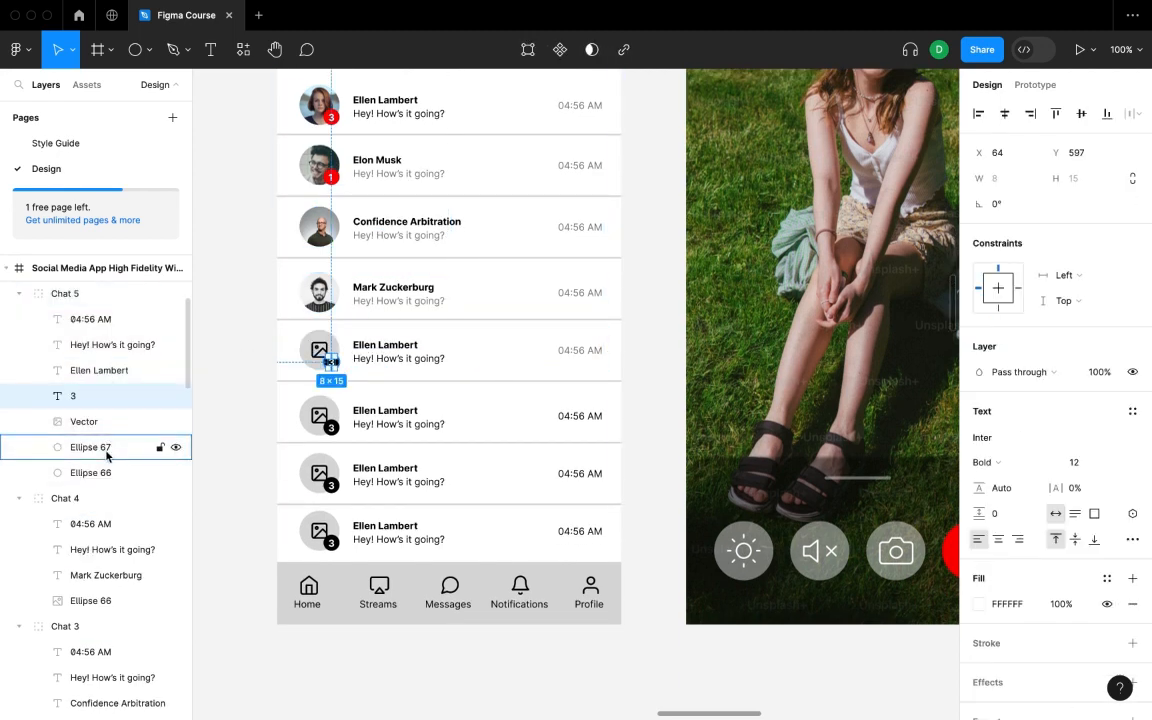
pyautogui.keyDown('shift'); pyautogui.click(100, 446); pyautogui.keyUp('shift')
pyautogui.press('Delete')
pyautogui.click(102, 396)
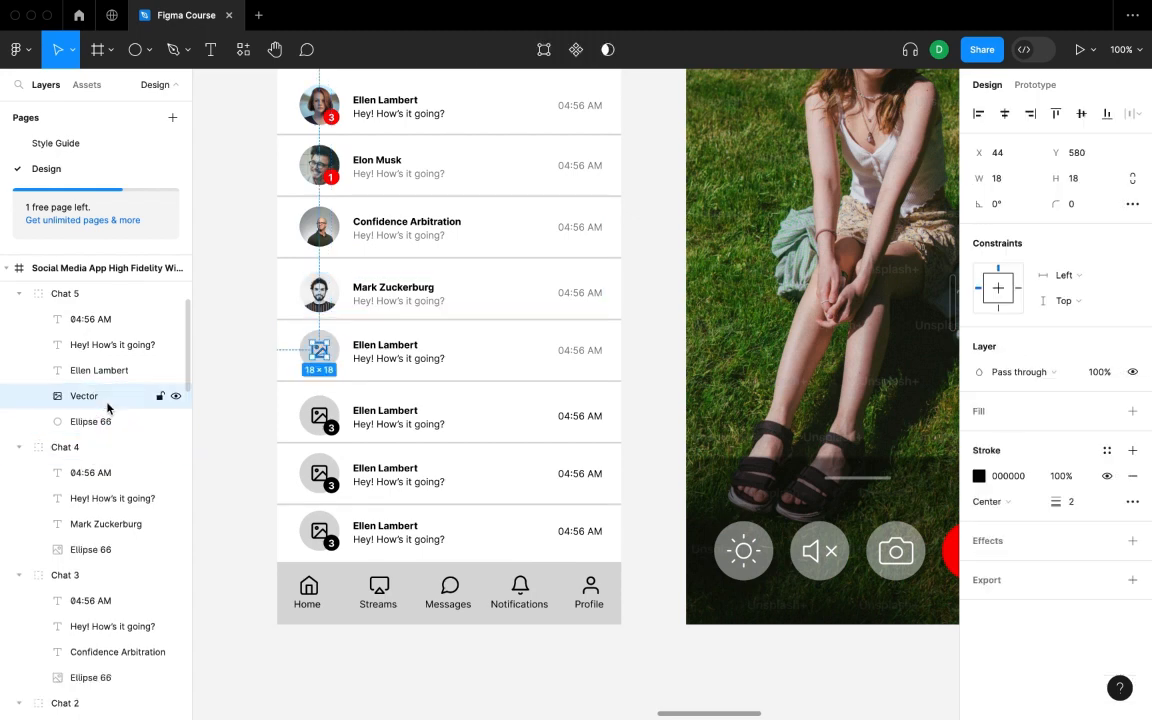
pyautogui.press('Delete')
# - Fill the fifth row's grey avatar circle with a random Unsplash portrait
pyautogui.click(100, 396)
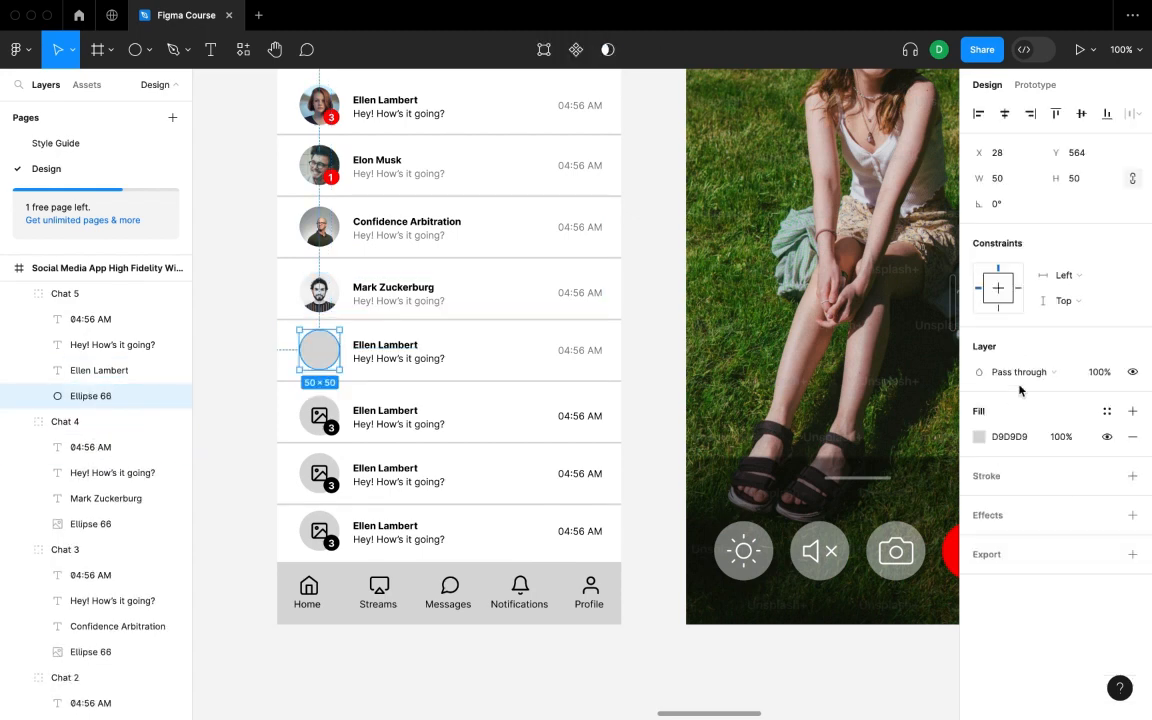
pyautogui.click(979, 437)
pyautogui.rightClick(680, 322)
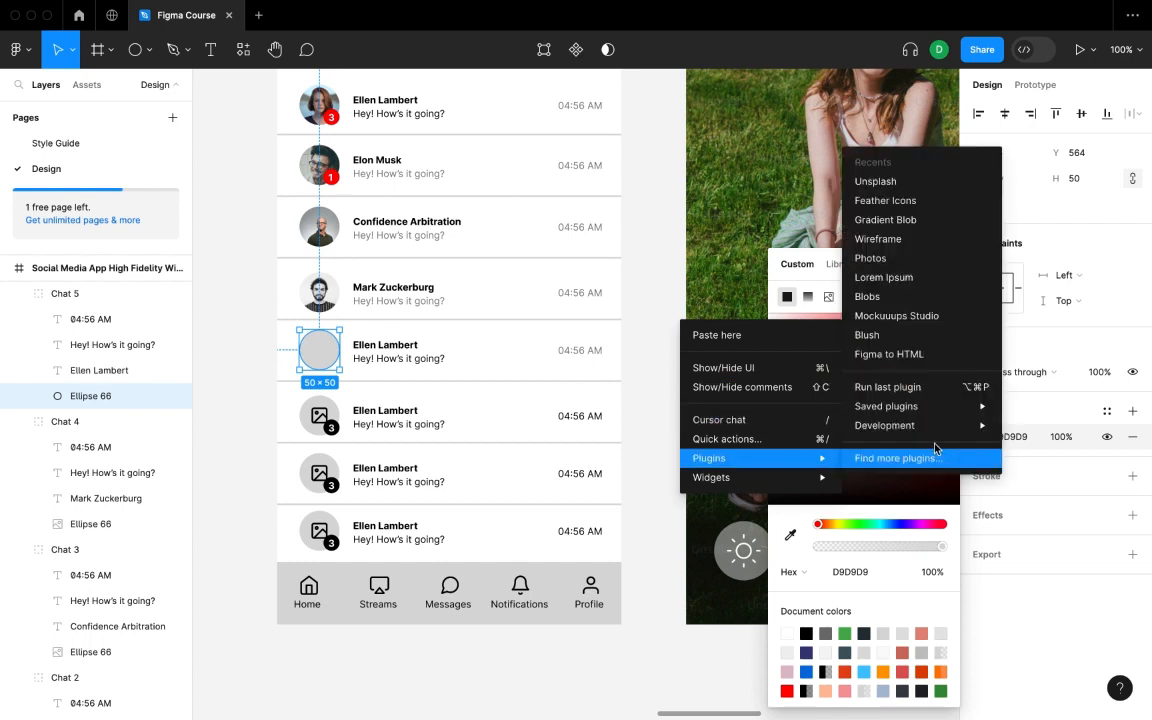
pyautogui.press('Escape')
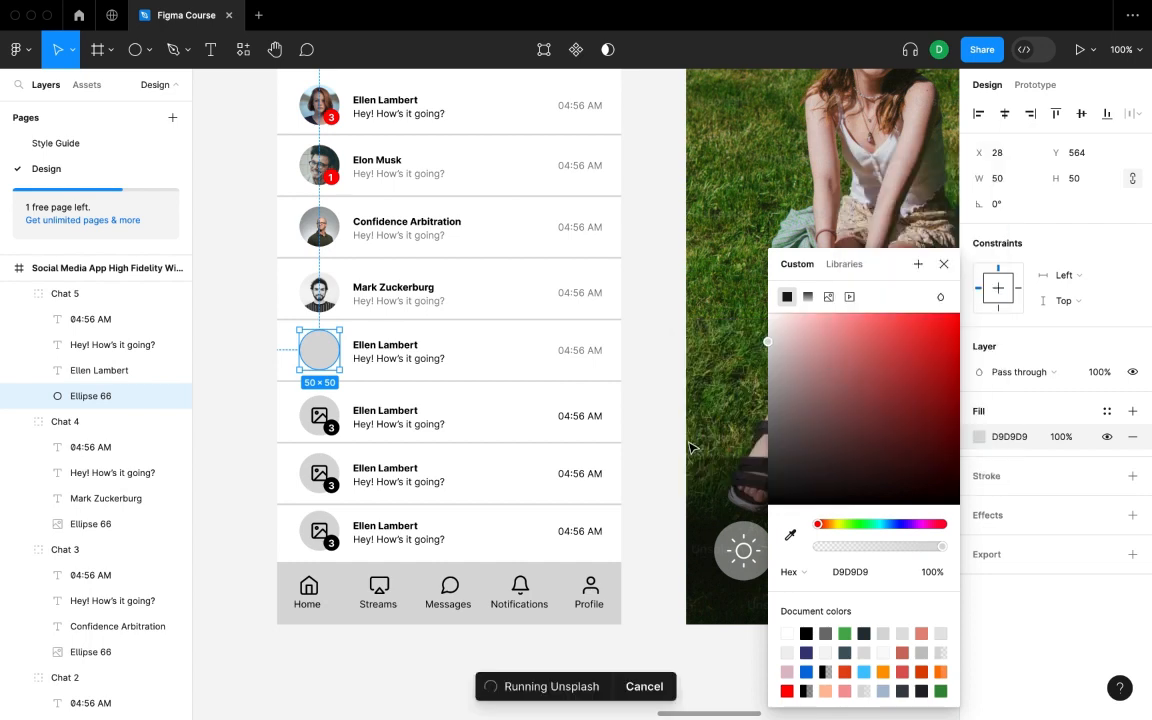
pyautogui.click(940, 352)
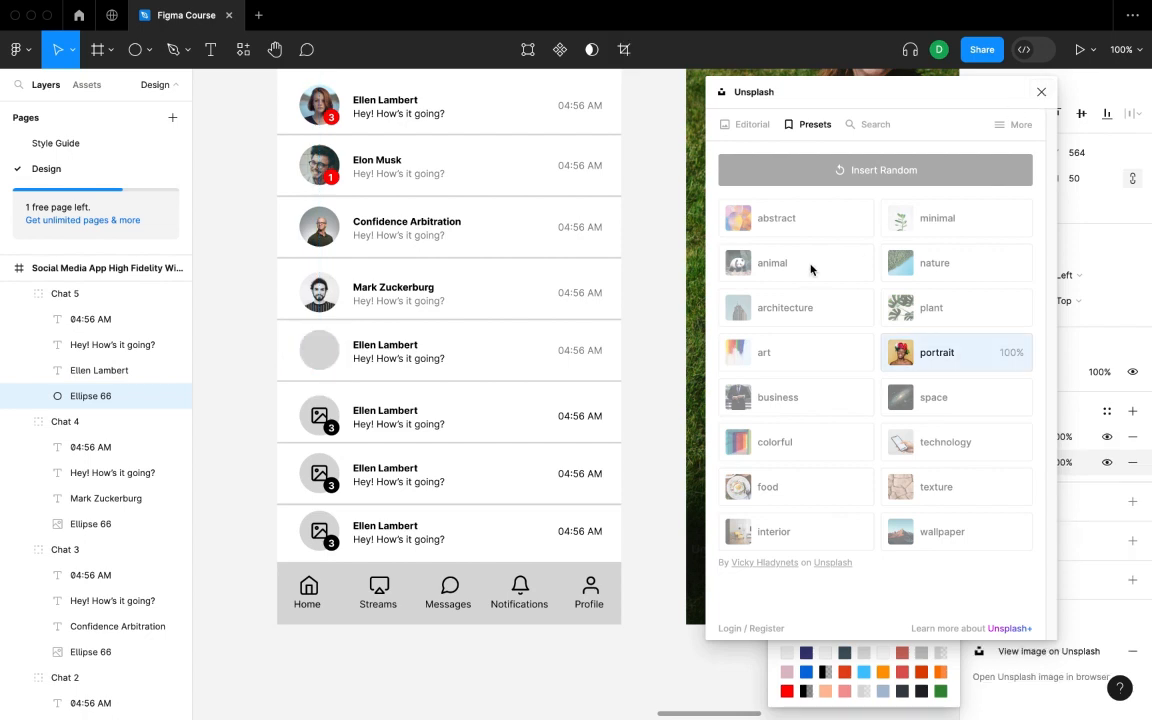
pyautogui.click(1053, 94)
pyautogui.press('Escape')
pyautogui.press('Escape')
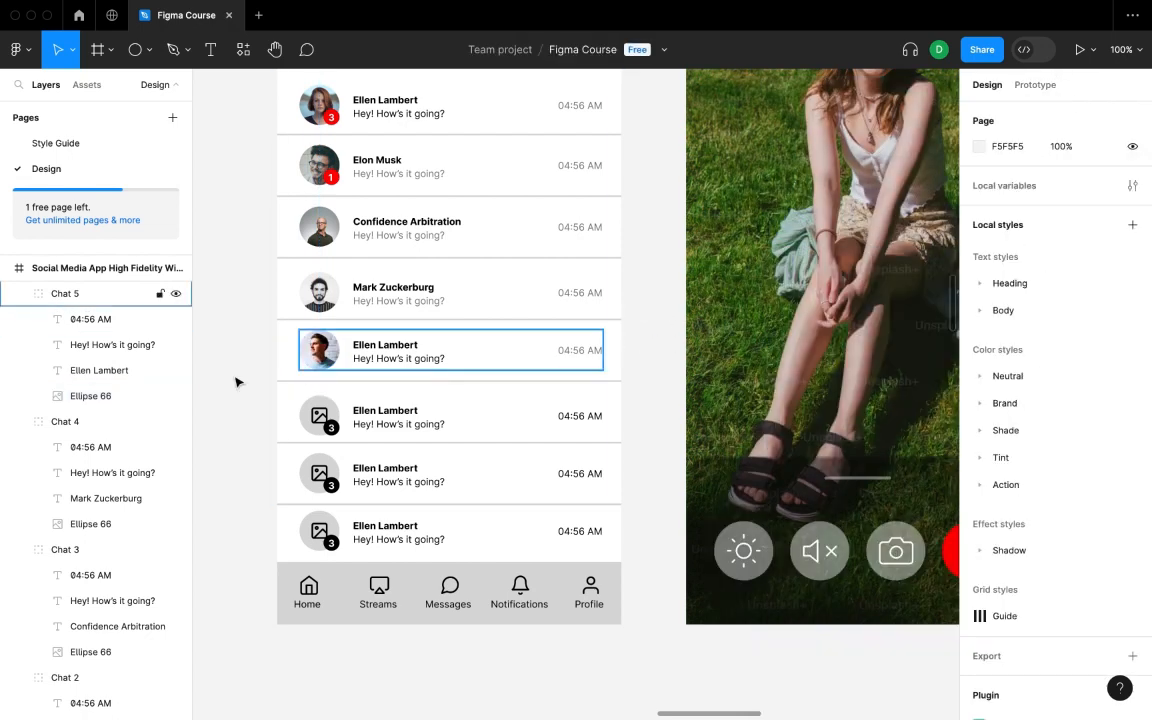
# - Fade the fifth row's message text to 50% opacity
pyautogui.click(96, 345)
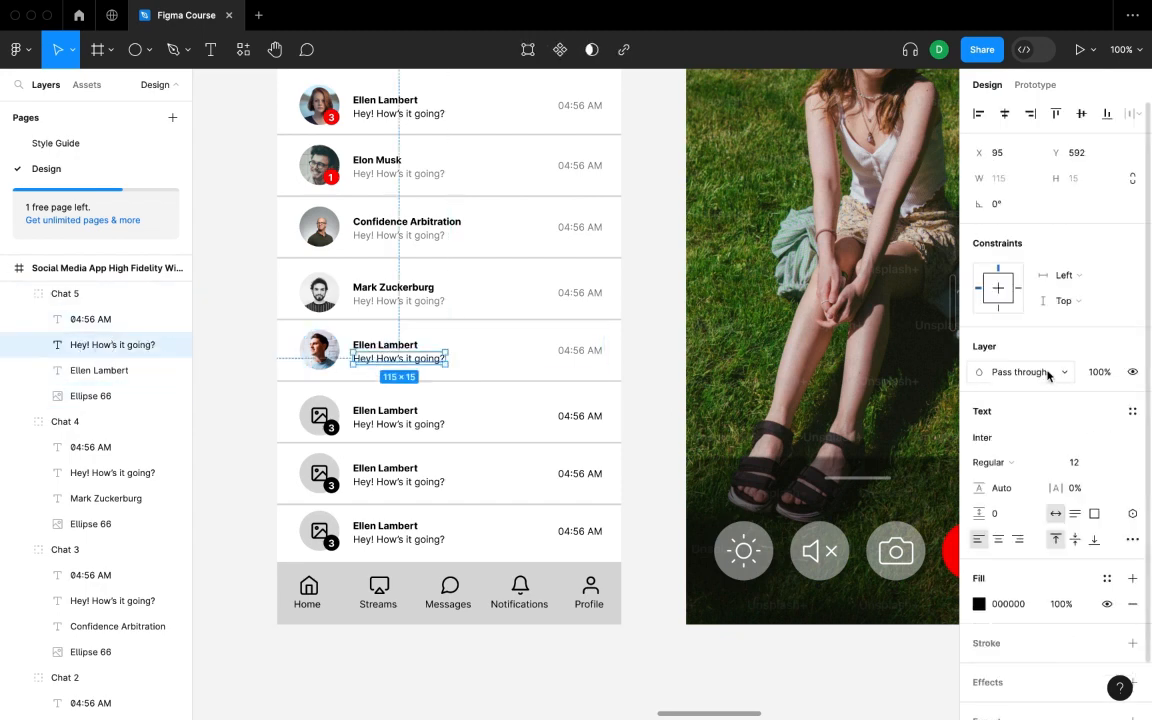
pyautogui.click(1085, 371)
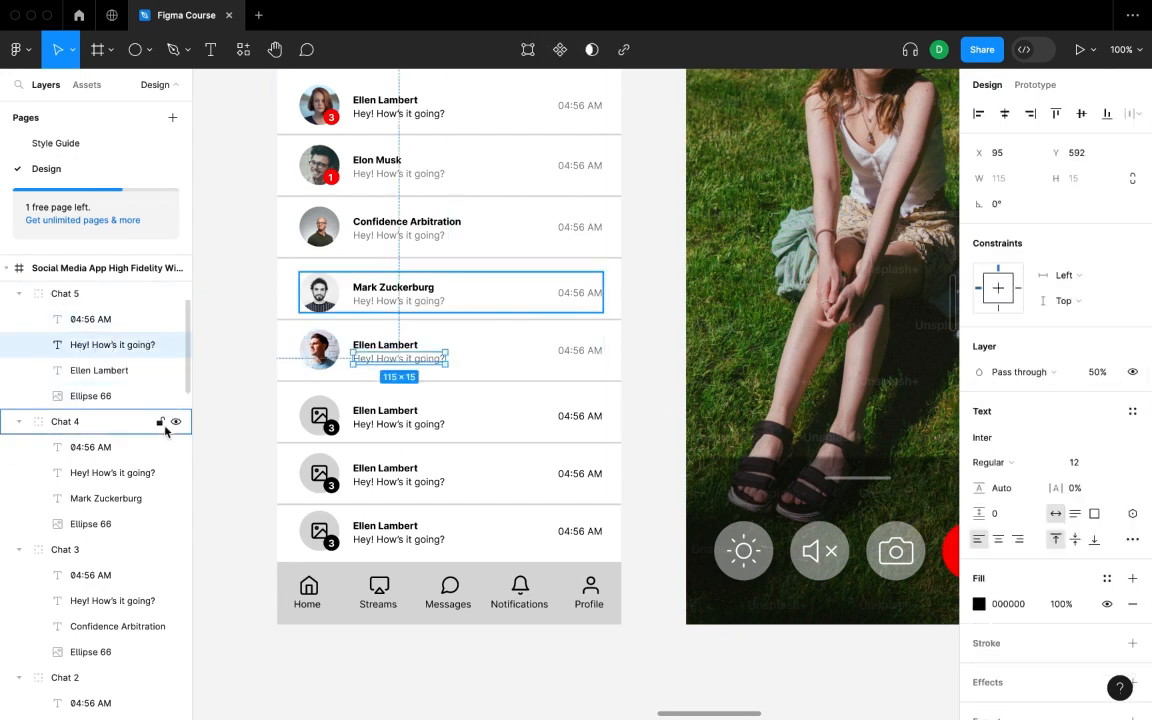
pyautogui.click(222, 413)
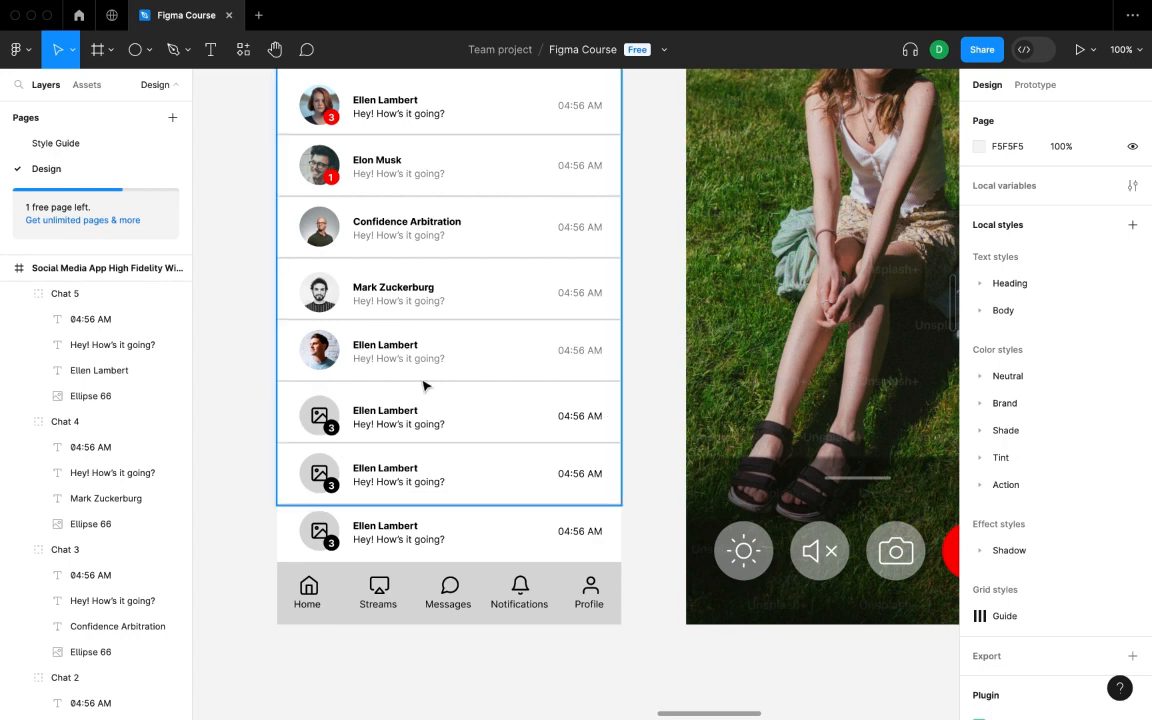
pyautogui.doubleClick(384, 347)
pyautogui.doubleClick(385, 350)
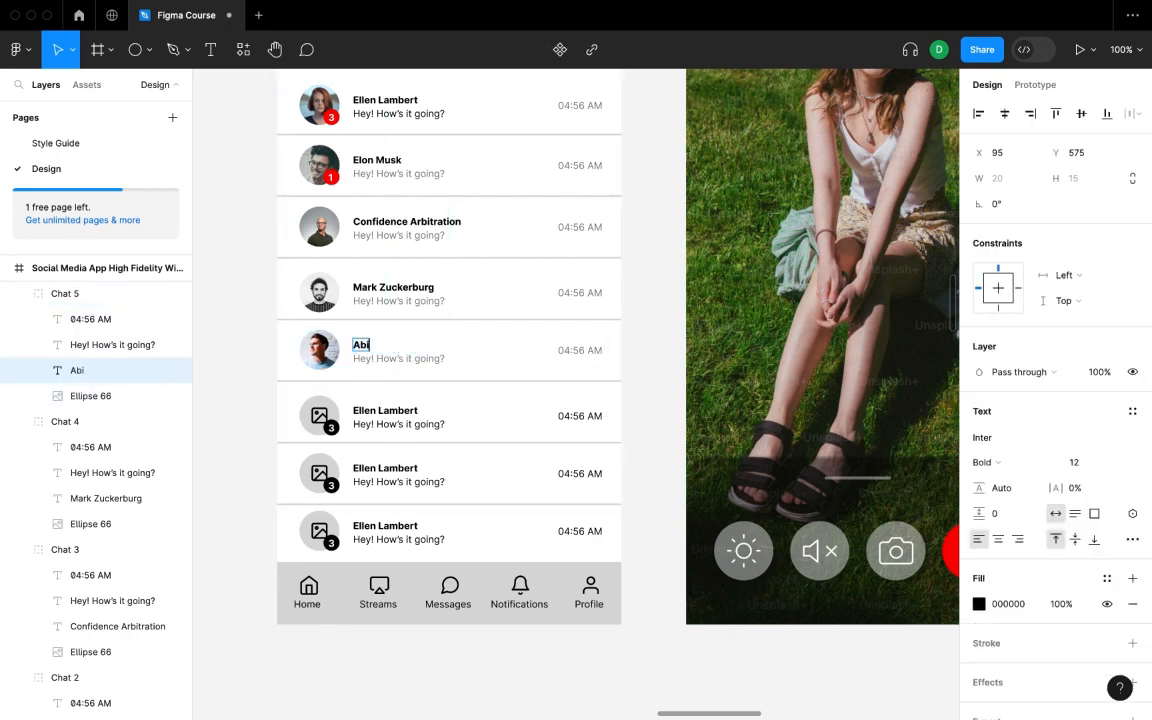
# - Remove the sixth chat row's unread badge and placeholder image icon
pyautogui.click(218, 401)
pyautogui.scroll(-3, 267, 306)
pyautogui.click(365, 305)
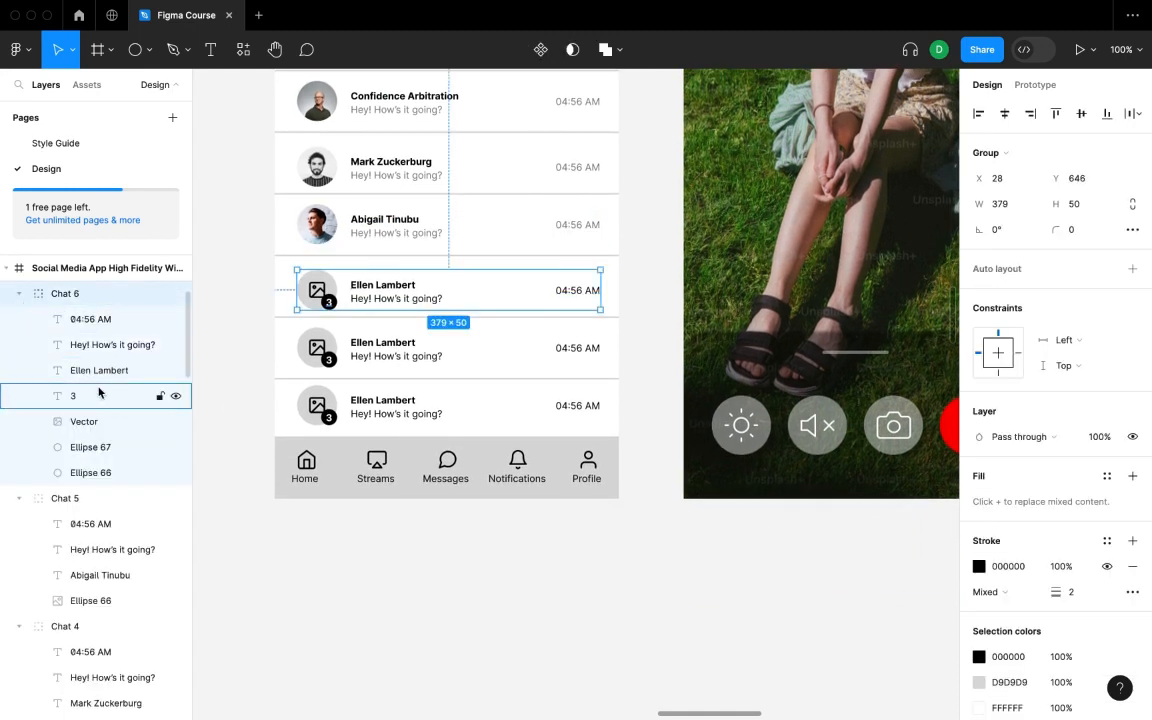
pyautogui.click(100, 447)
pyautogui.keyDown('shift'); pyautogui.click(109, 404); pyautogui.keyUp('shift')
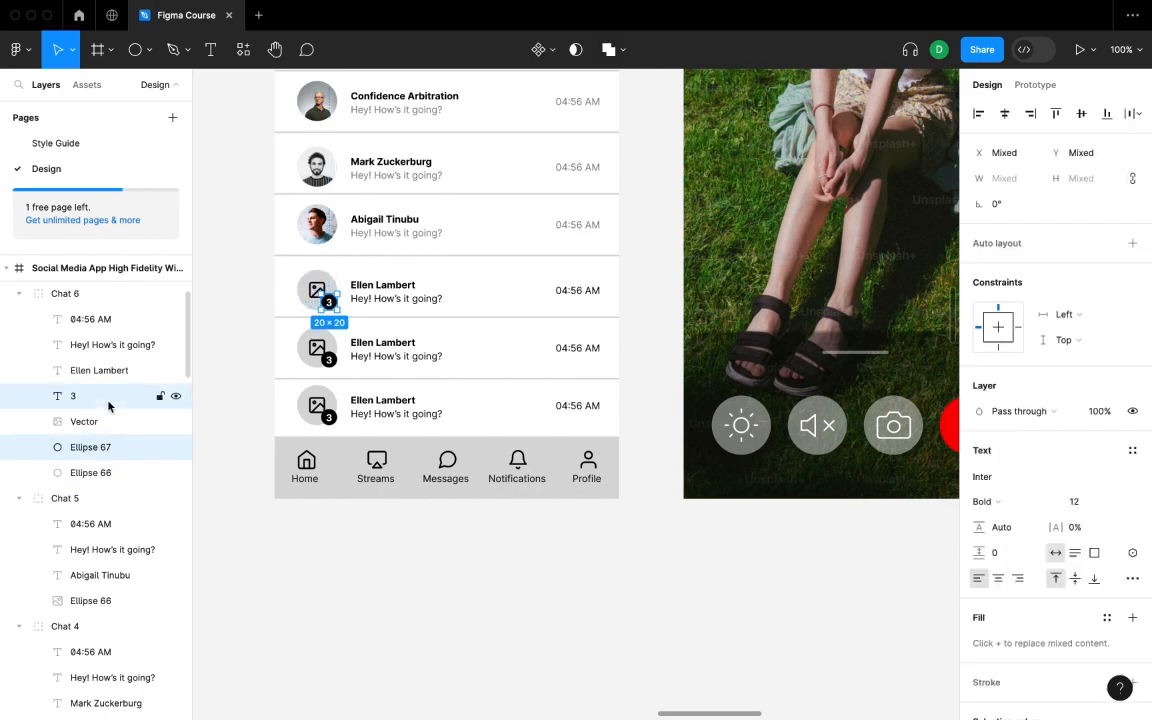
pyautogui.press('Delete')
pyautogui.click(98, 400)
pyautogui.press('Delete')
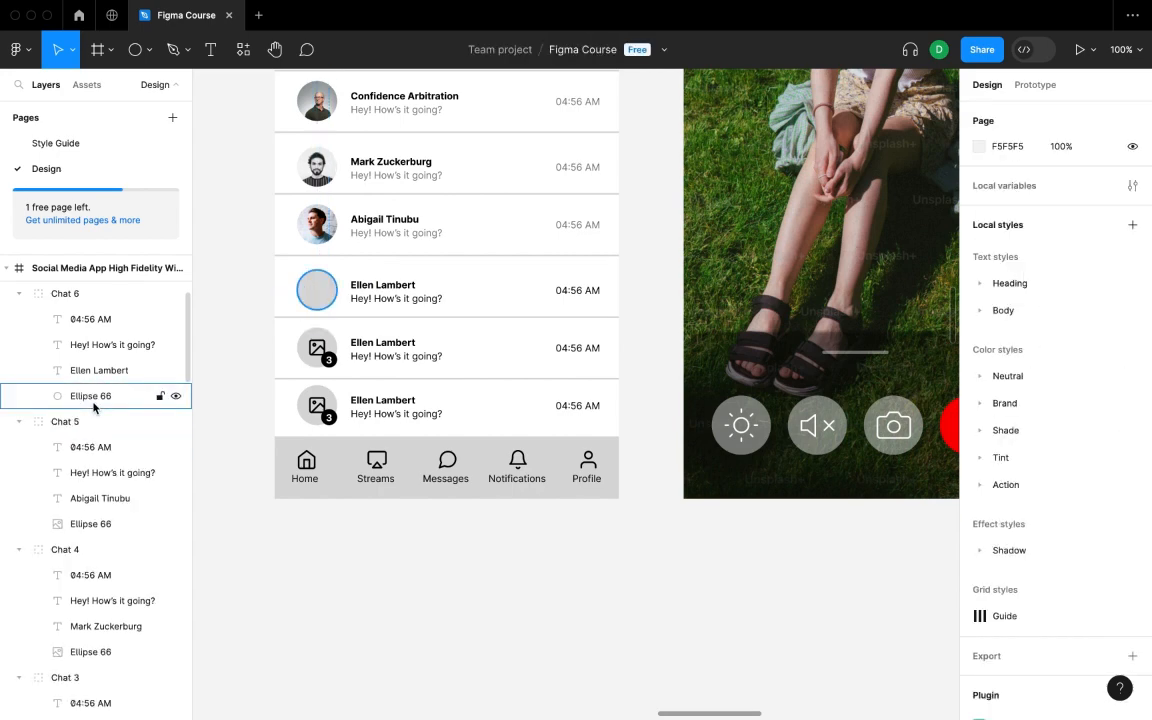
# - Run the Unsplash portrait preset, filling the Messages frame background with a photo
pyautogui.click(95, 398)
pyautogui.rightClick(622, 198)
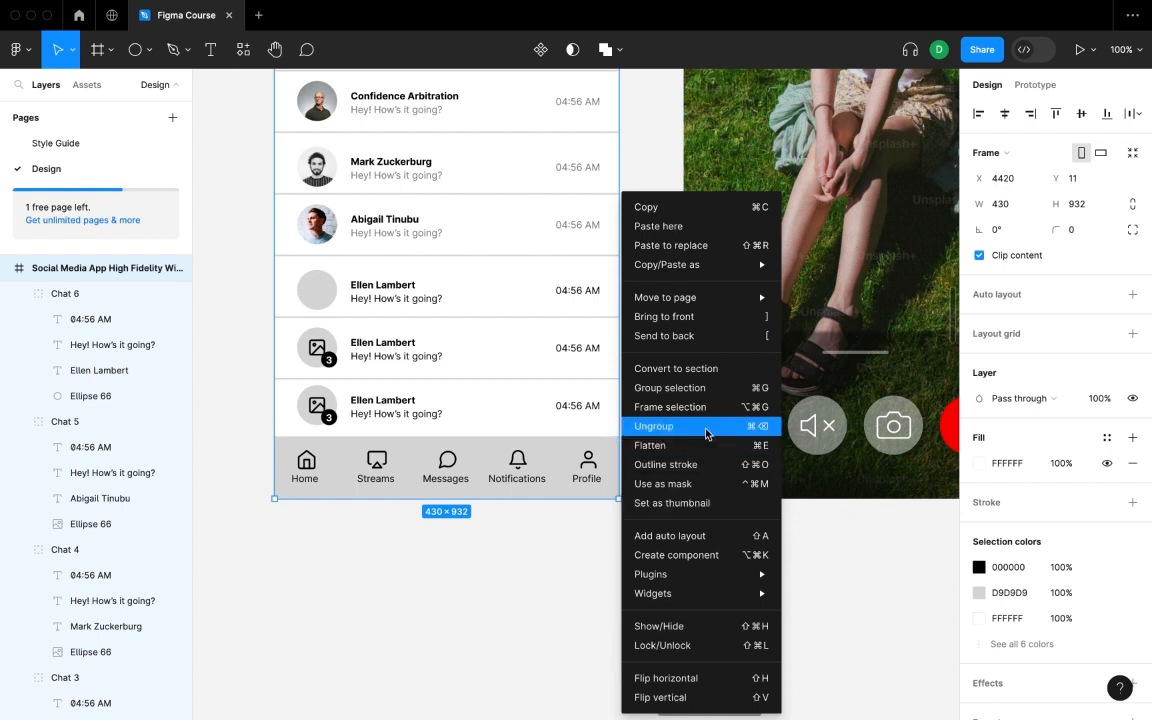
pyautogui.moveTo(738, 578)
pyautogui.click(822, 297)
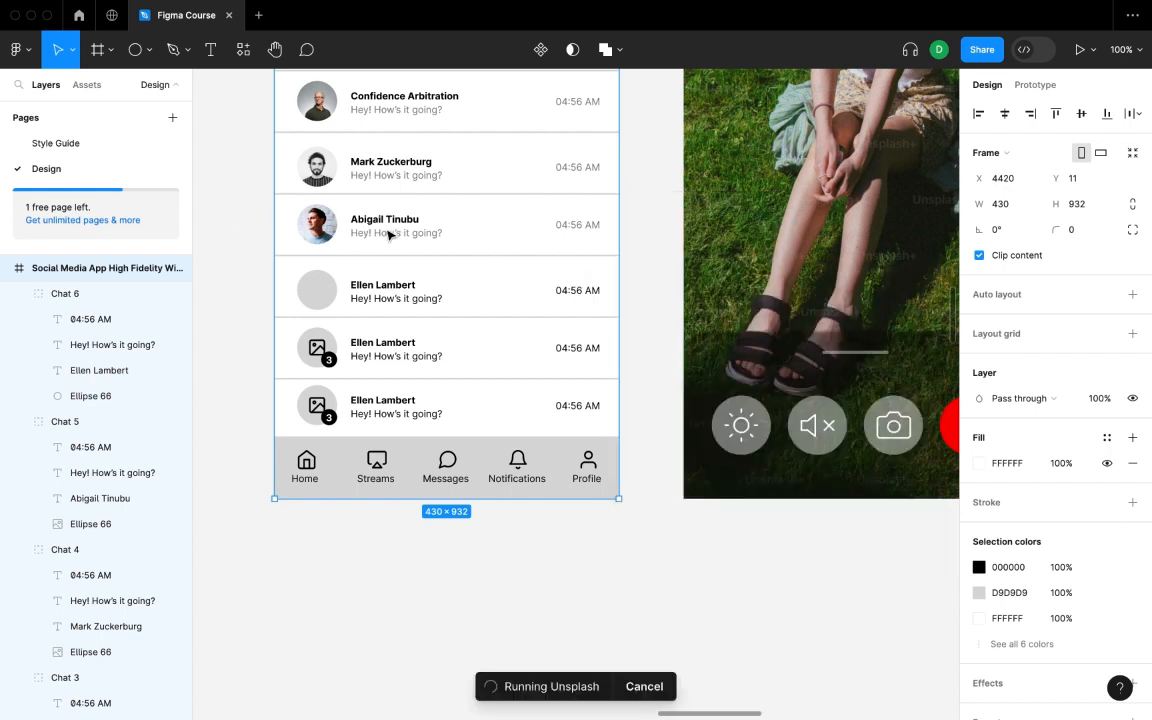
pyautogui.click(960, 355)
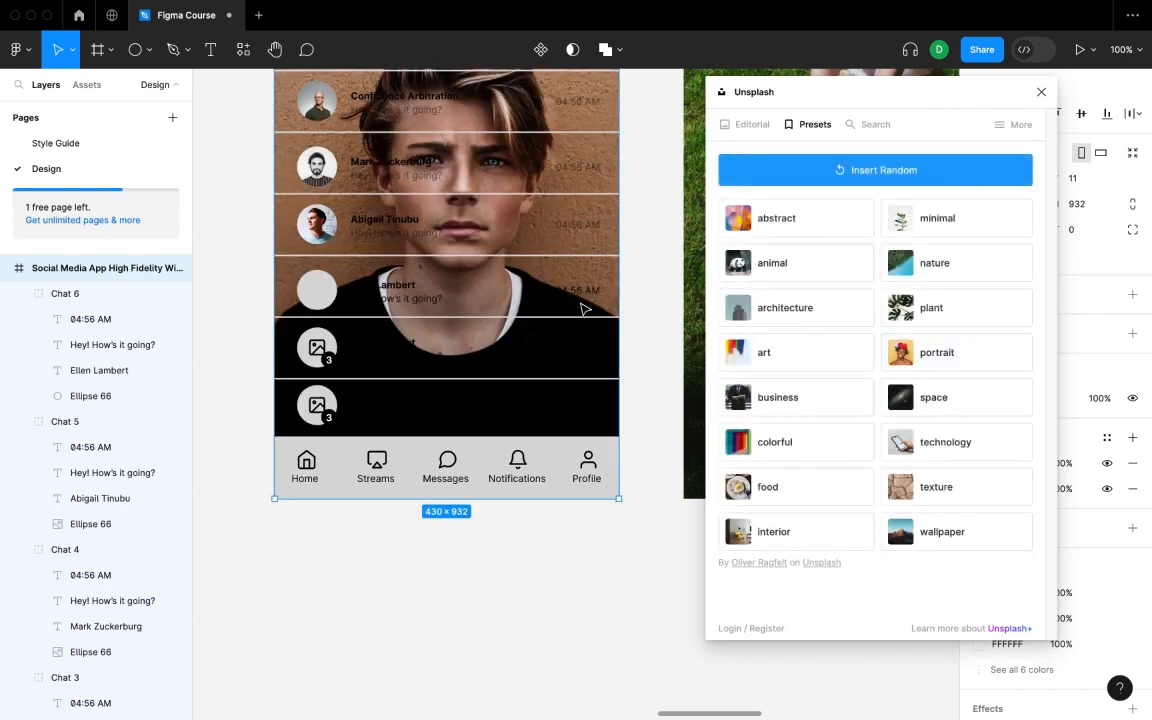
pyautogui.click(268, 364)
pyautogui.click(1040, 92)
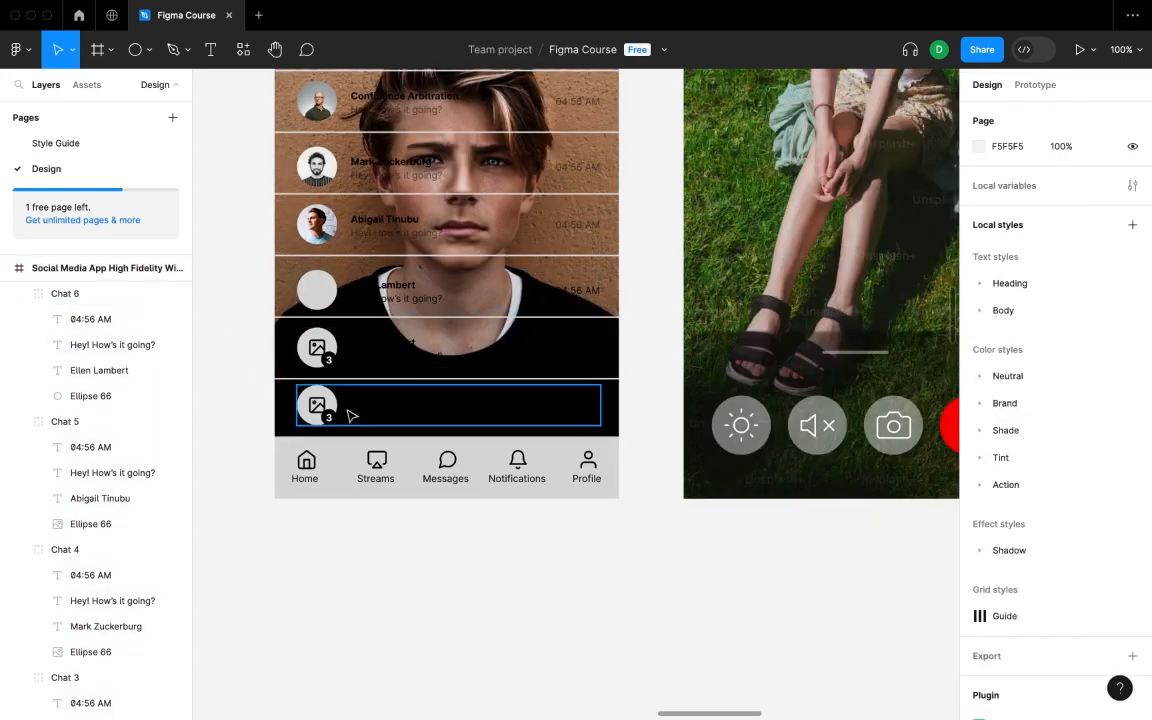
# - Change the Messages frame fill back to solid white FFFFFF
pyautogui.scroll(-4, 352, 411)
pyautogui.click(334, 159)
pyautogui.scroll(-3, 471, 290)
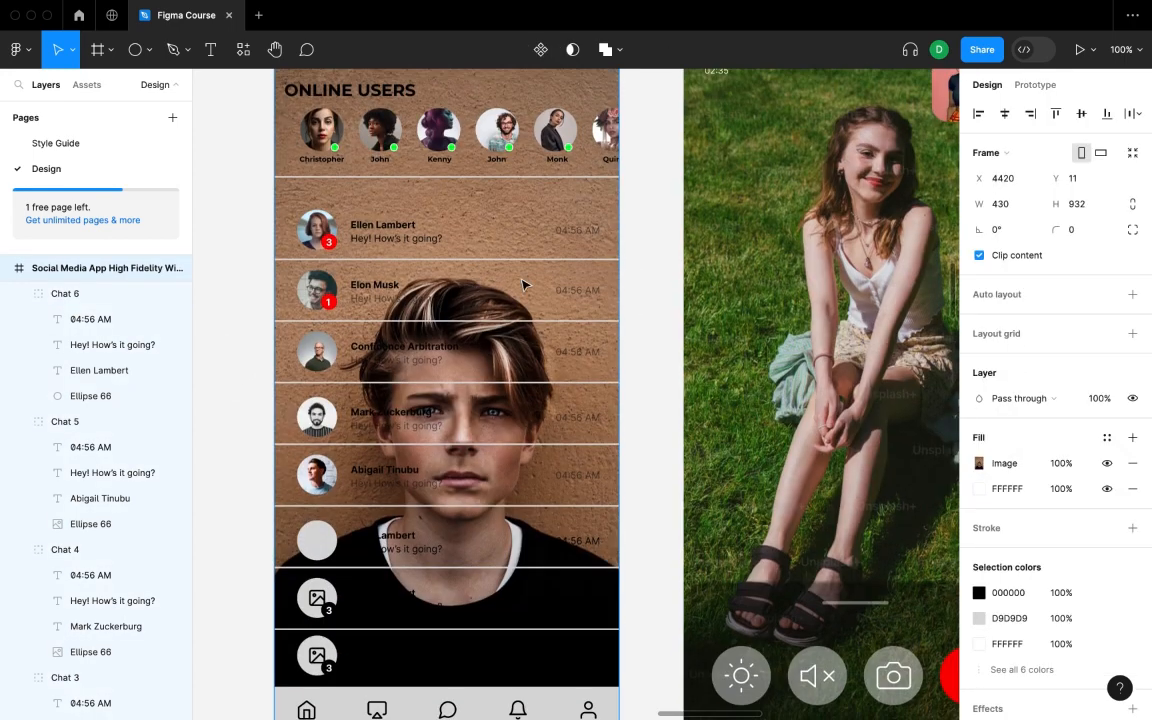
pyautogui.click(981, 466)
pyautogui.click(787, 339)
pyautogui.click(650, 393)
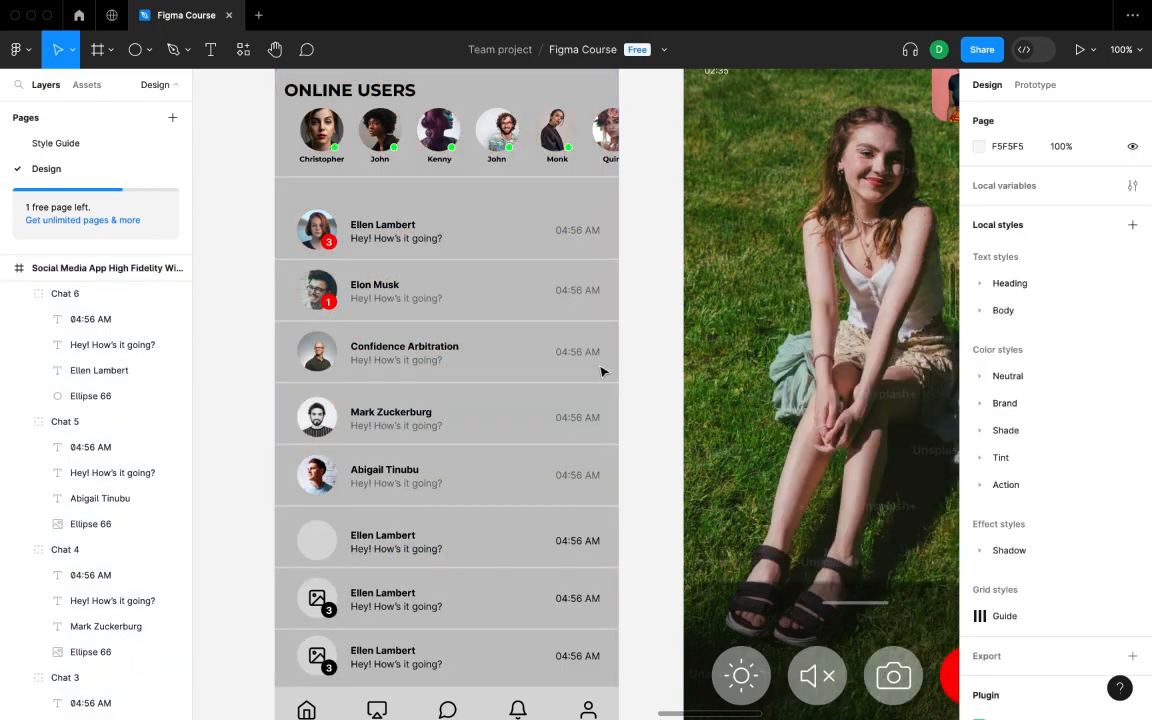
pyautogui.scroll(3, 604, 371)
pyautogui.click(335, 181)
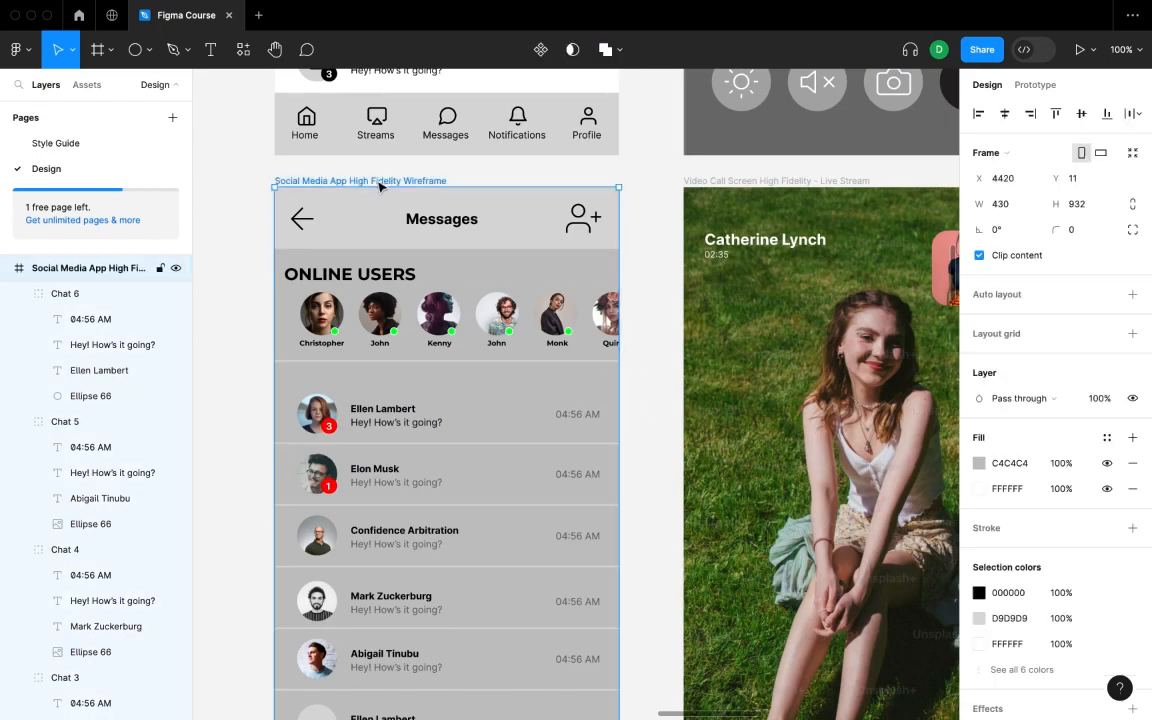
pyautogui.click(978, 463)
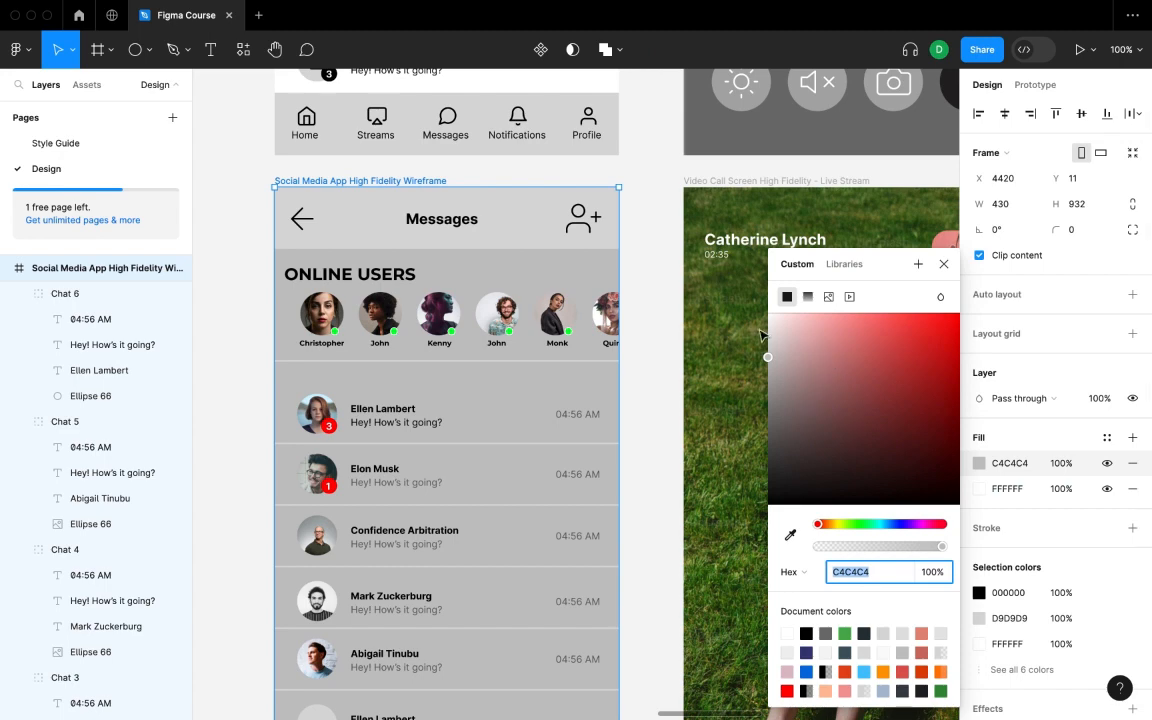
pyautogui.moveTo(769, 340); pyautogui.dragTo(771, 302)
pyautogui.click(641, 355)
# - Fill the Chat 6 avatar circle with a random Unsplash portrait
pyautogui.scroll(-3, 573, 387)
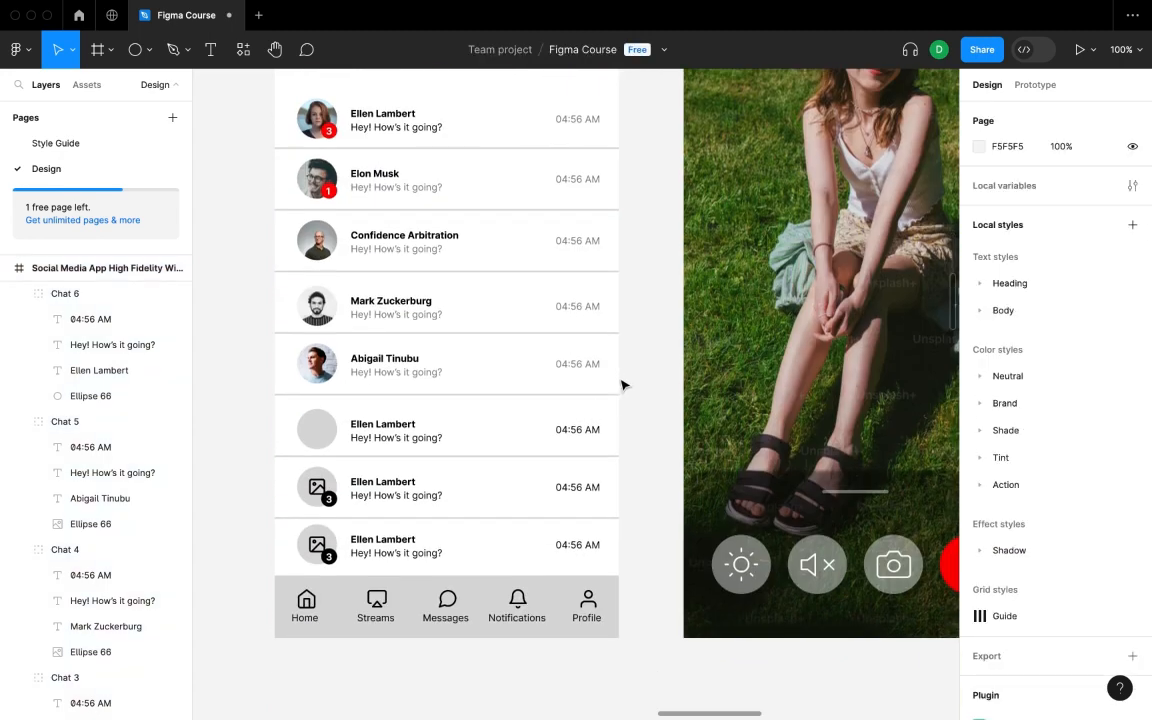
pyautogui.click(326, 417)
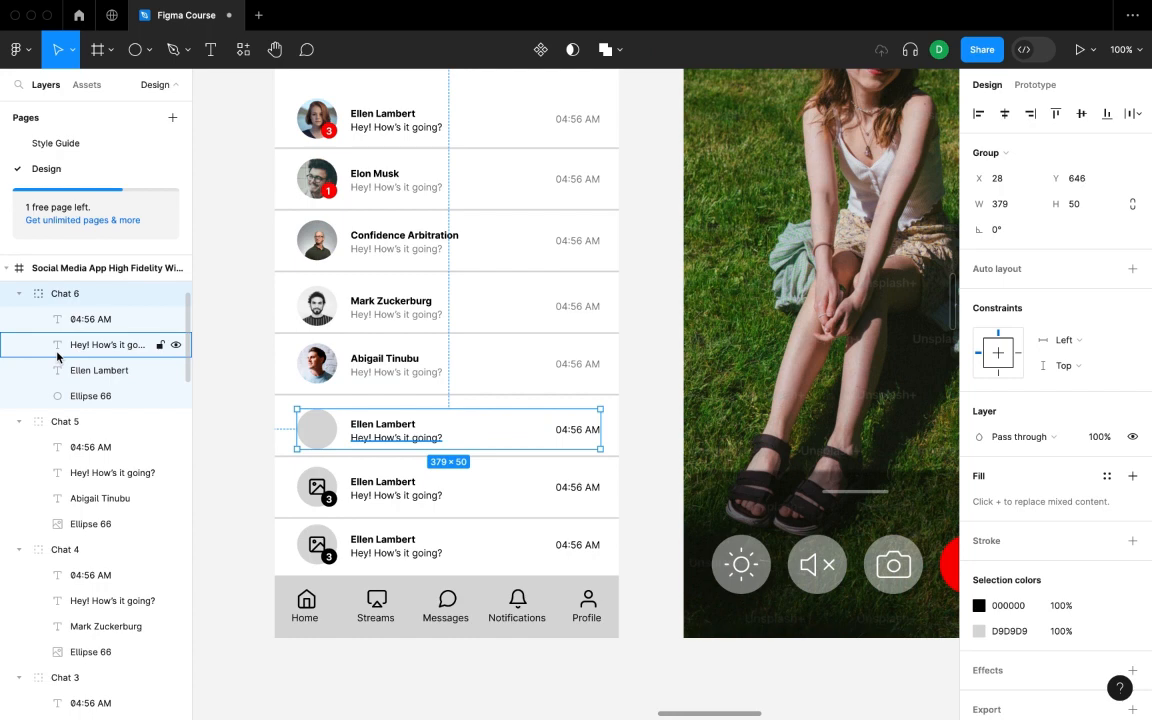
pyautogui.click(100, 396)
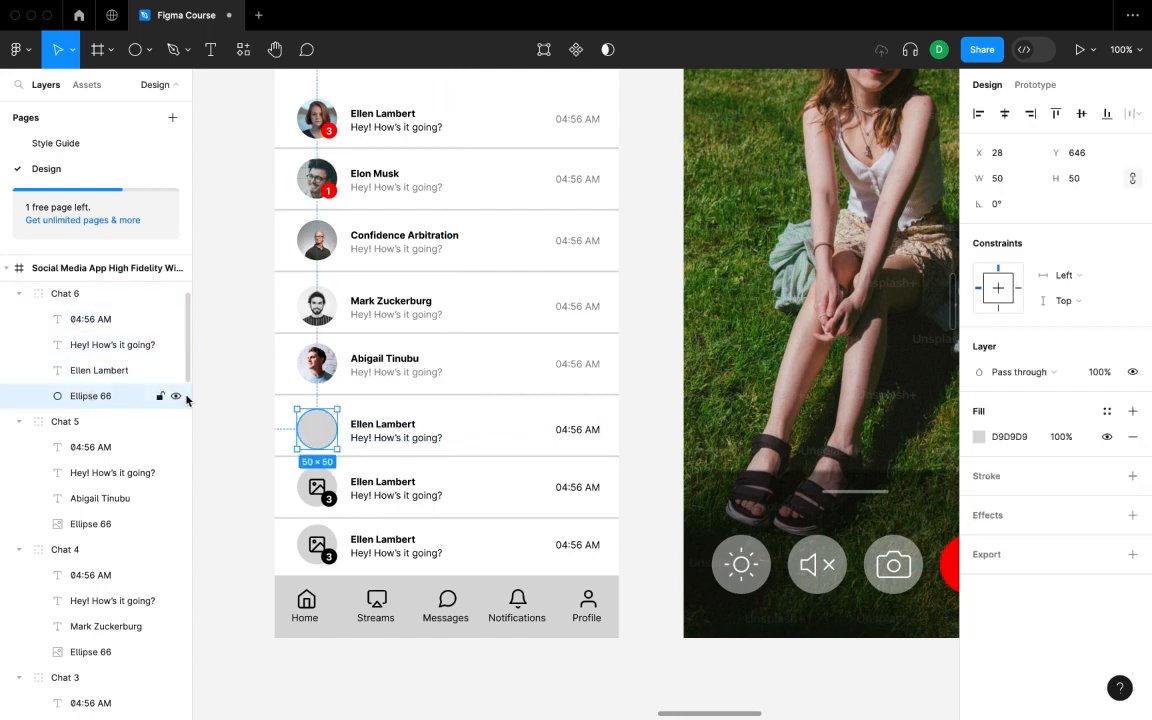
pyautogui.rightClick(636, 345)
pyautogui.moveTo(700, 472)
pyautogui.click(880, 197)
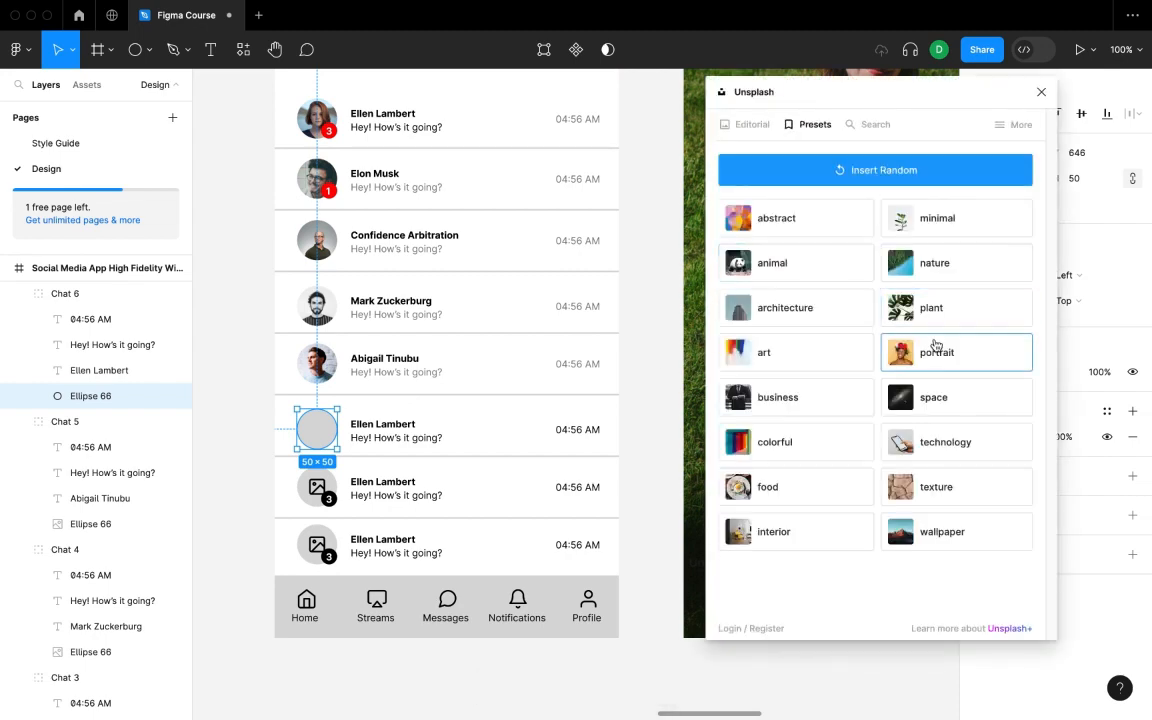
pyautogui.click(936, 350)
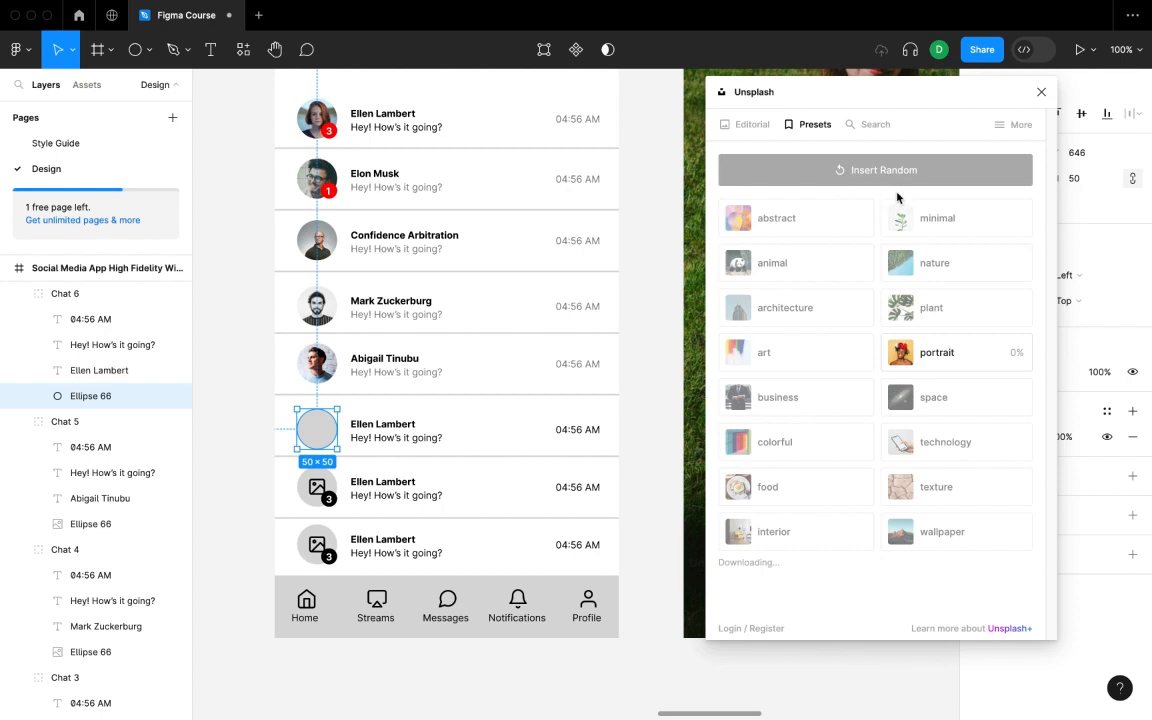
pyautogui.click(1041, 91)
# - Rerun the Unsplash portrait preset to give the Chat 6 avatar a different photo
pyautogui.rightClick(656, 391)
pyautogui.moveTo(740, 526)
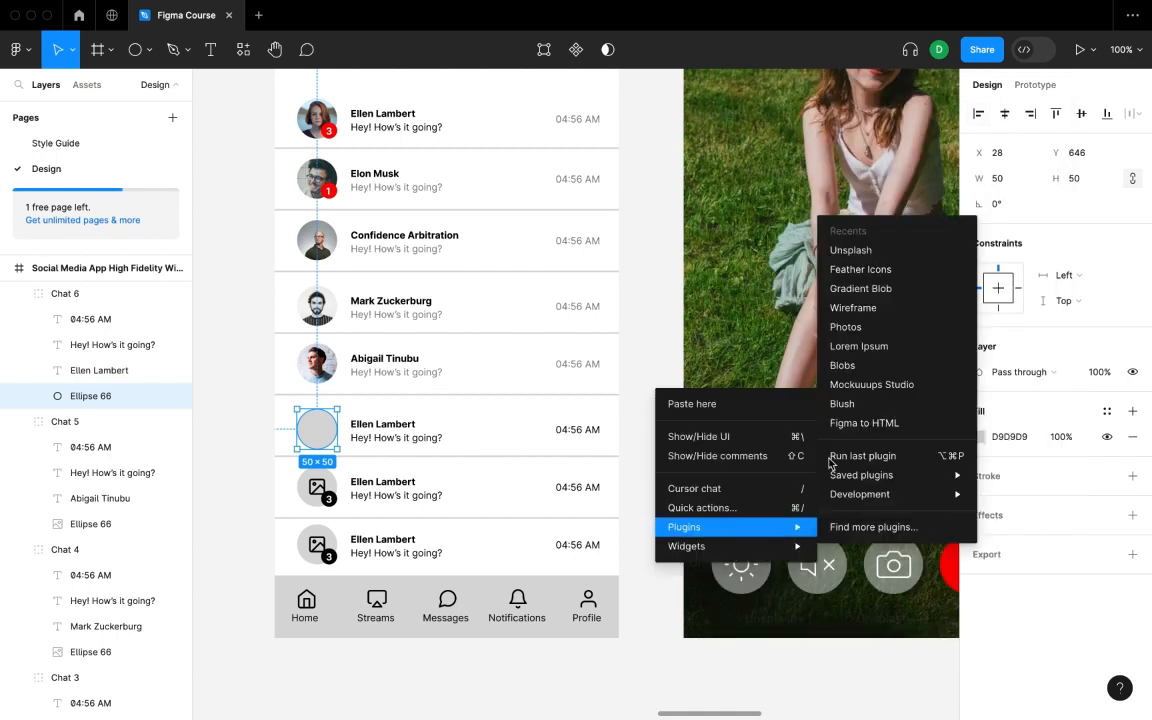
pyautogui.click(849, 250)
pyautogui.click(977, 364)
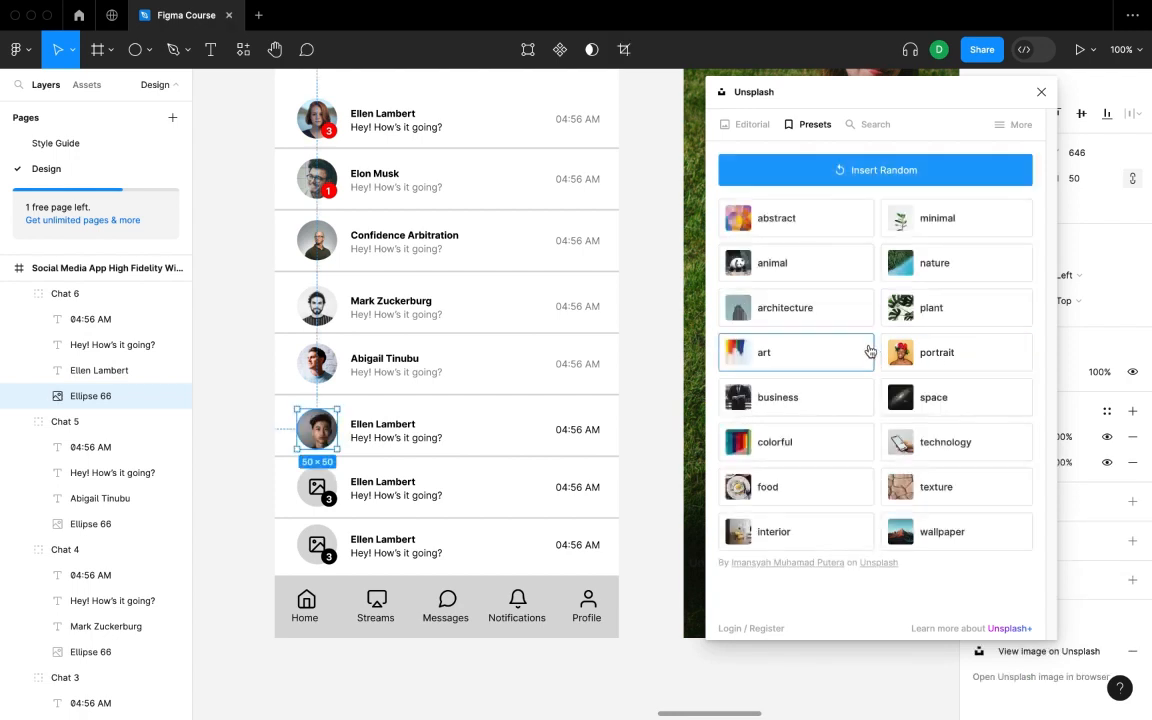
pyautogui.click(1041, 91)
pyautogui.doubleClick(402, 424)
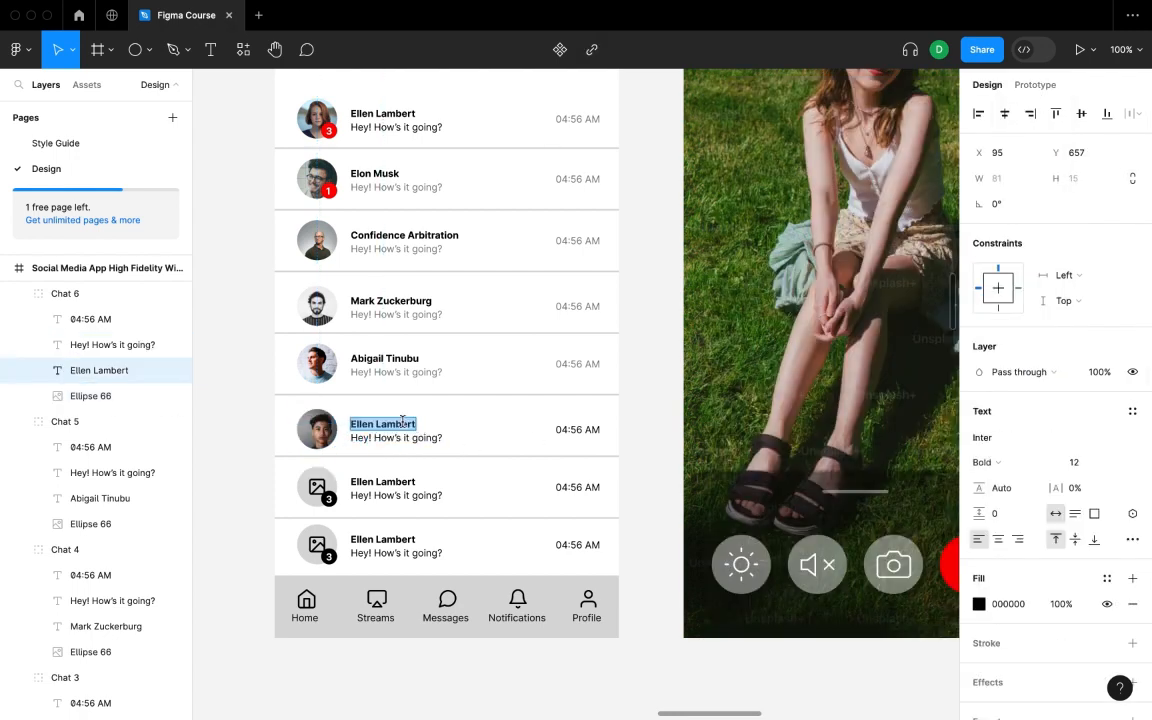
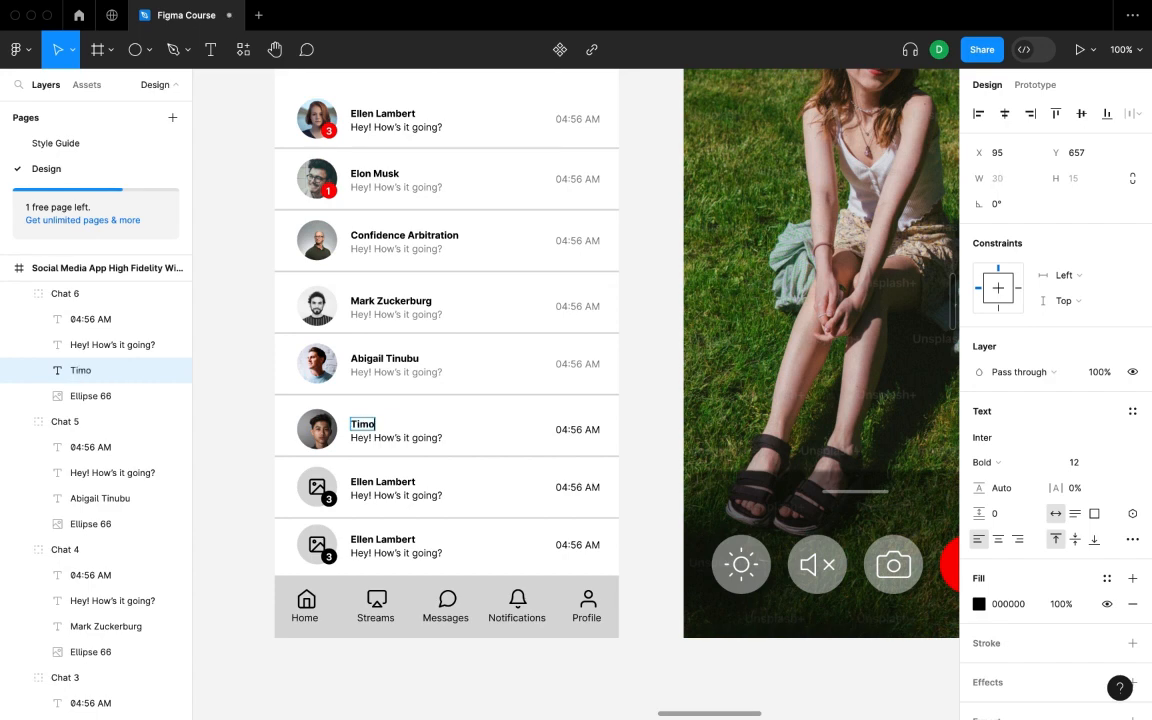
pyautogui.click(400, 438)
pyautogui.click(1100, 372)
pyautogui.write('50')
pyautogui.press('Return')
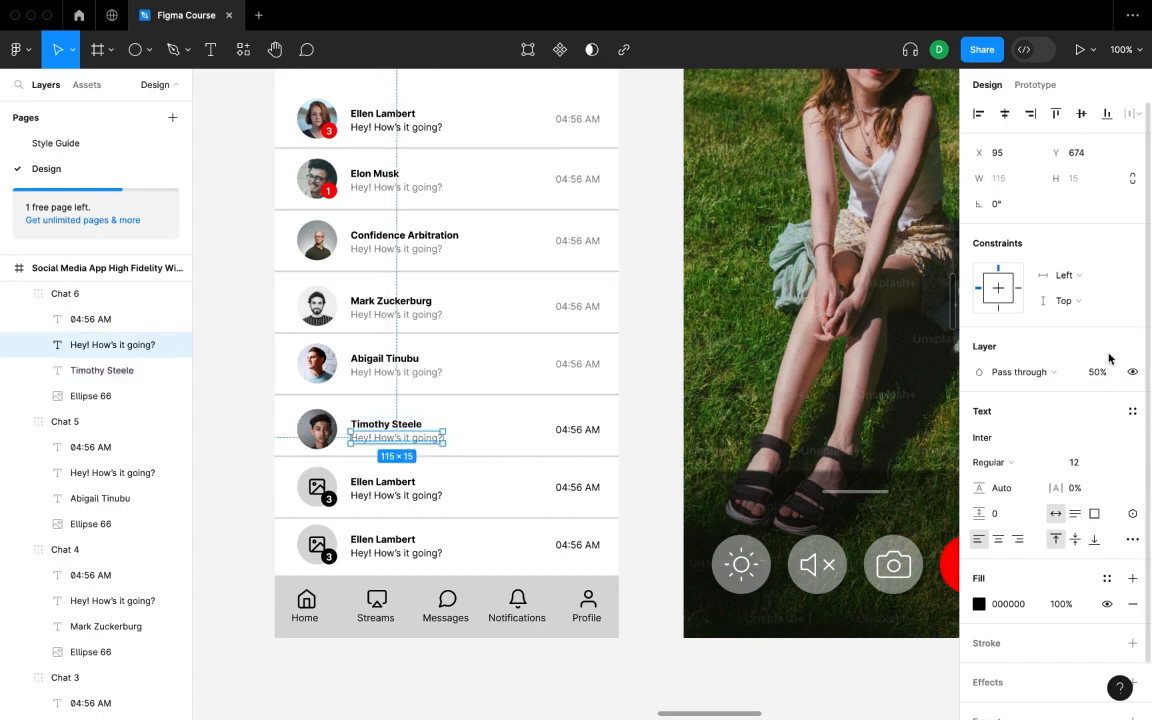
pyautogui.click(589, 430)
pyautogui.click(1095, 378)
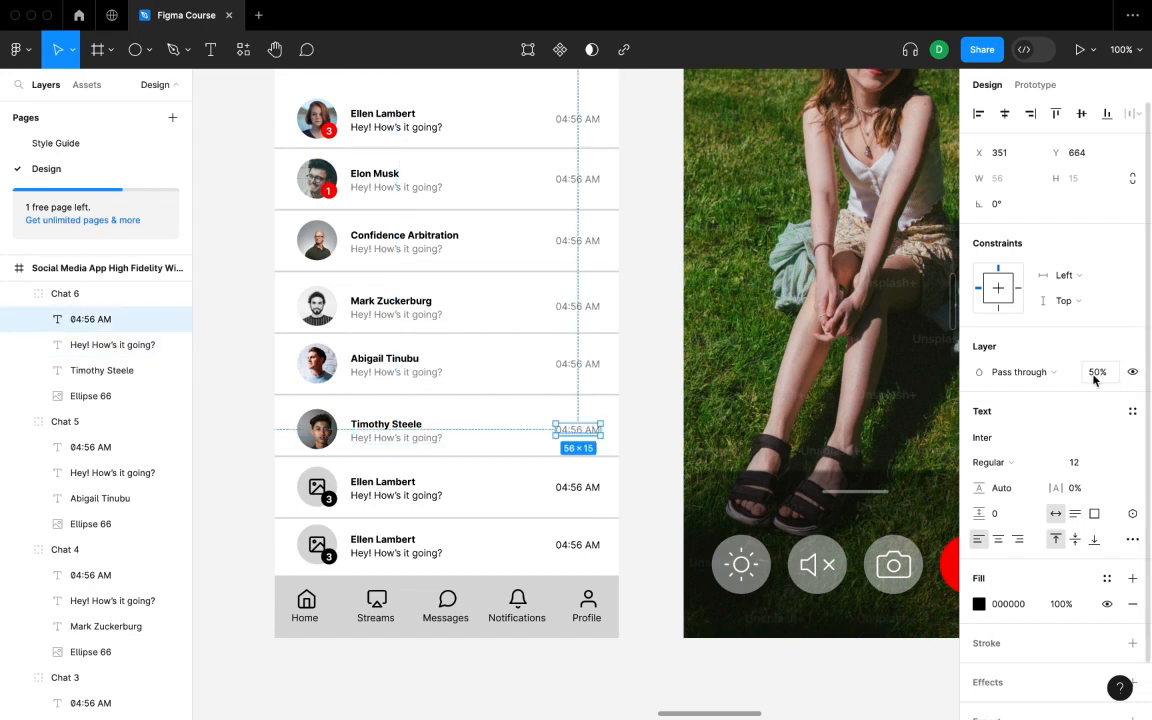
pyautogui.click(250, 517)
# - Delete Chat 7's unread badge and placeholder image icon
pyautogui.click(365, 490)
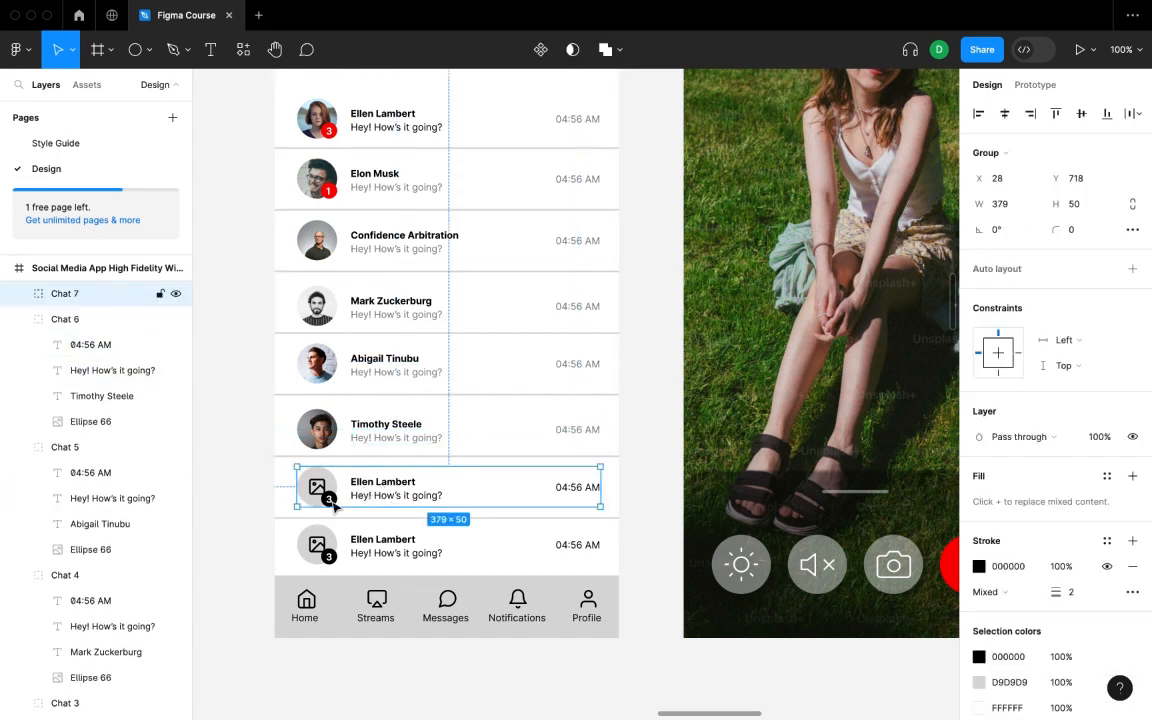
pyautogui.click(18, 293)
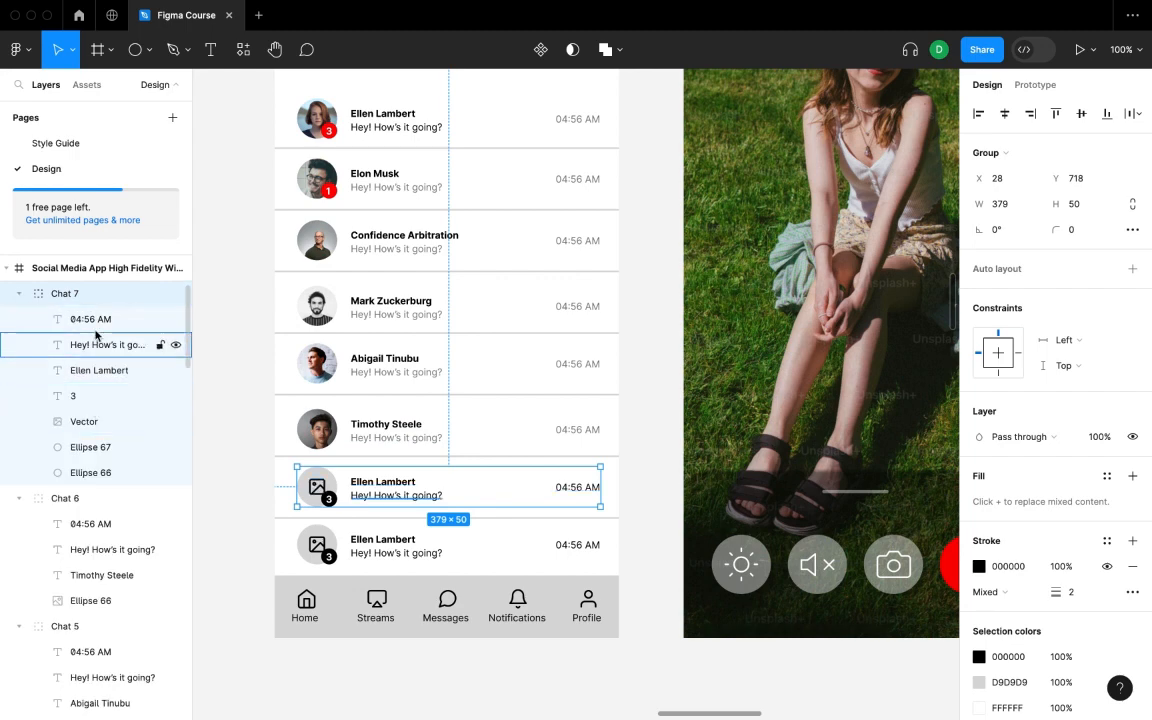
pyautogui.click(105, 400)
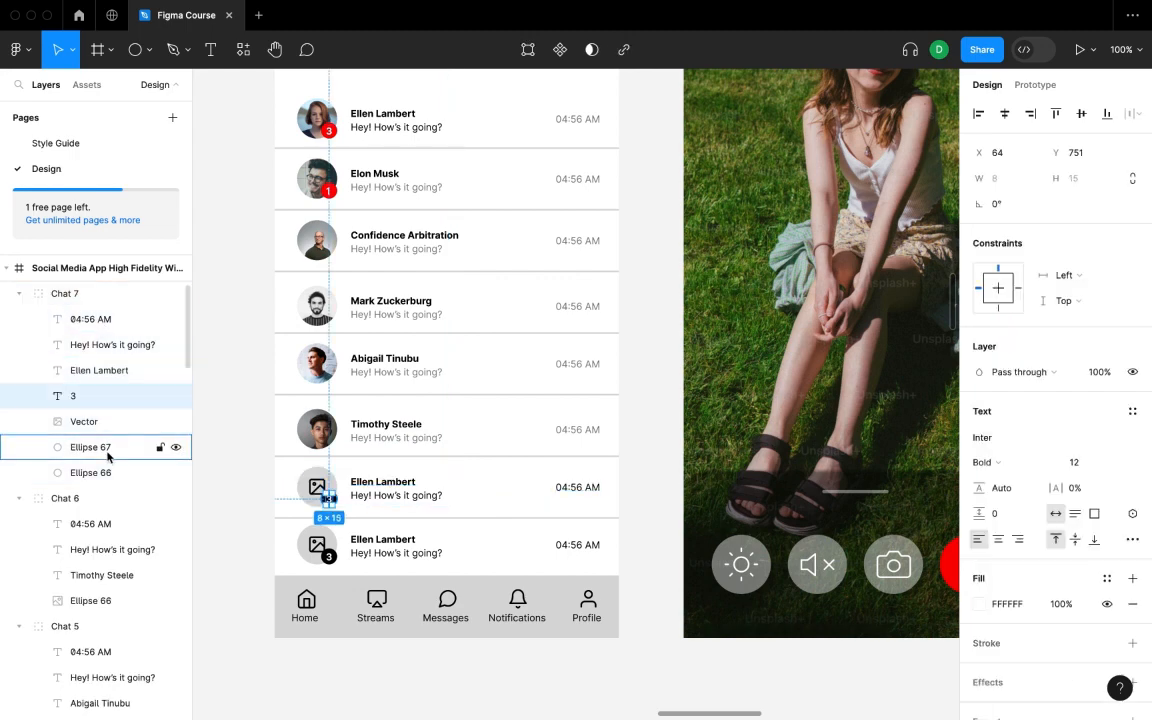
pyautogui.keyDown('shift'); pyautogui.click(110, 455); pyautogui.keyUp('shift')
pyautogui.press('Delete')
pyautogui.click(85, 402)
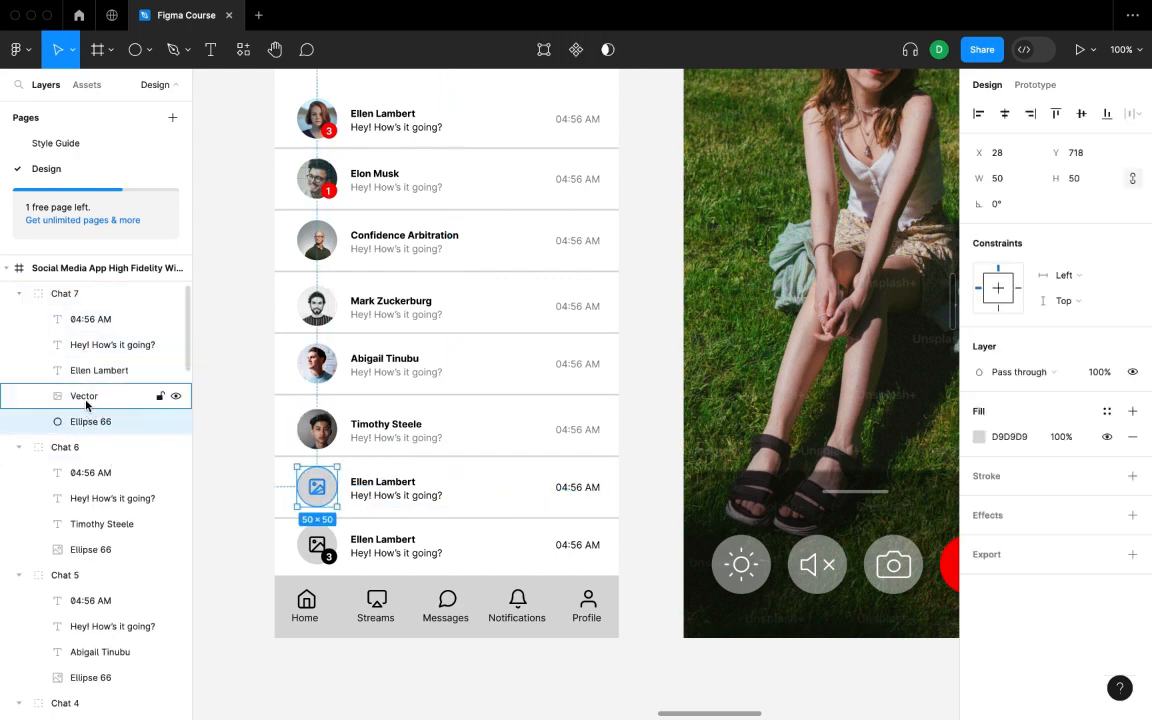
pyautogui.press('Delete')
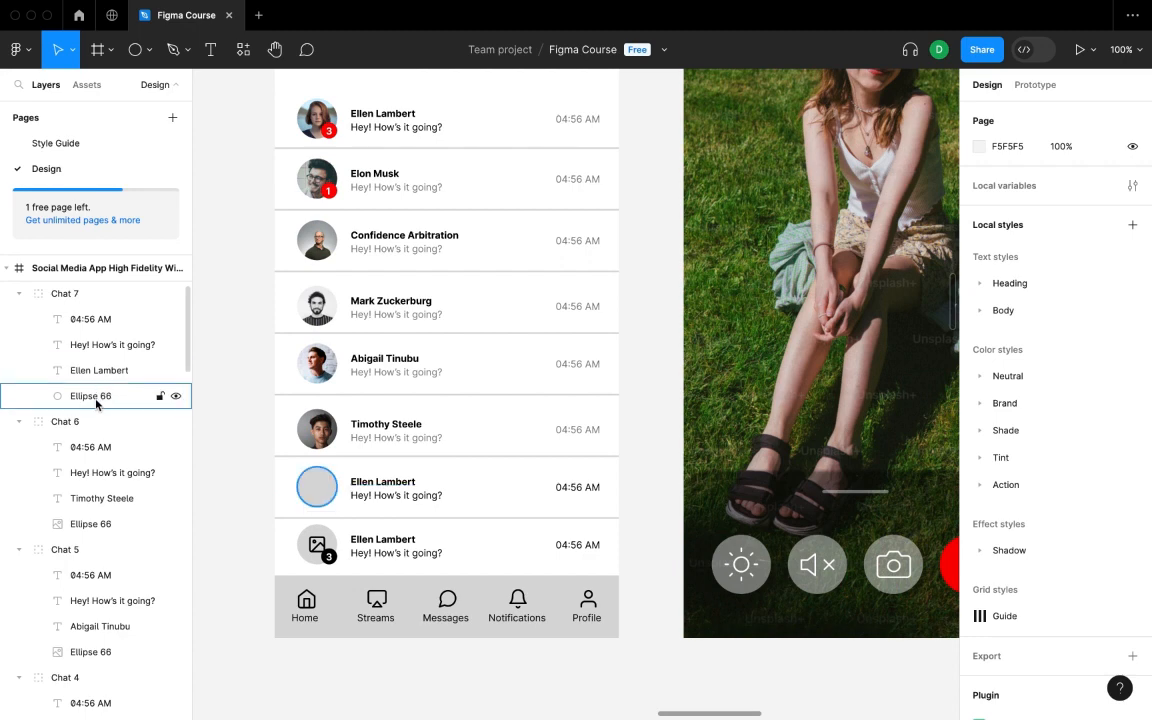
# - Fill the Chat 7 avatar circle with a random Unsplash portrait
pyautogui.click(97, 400)
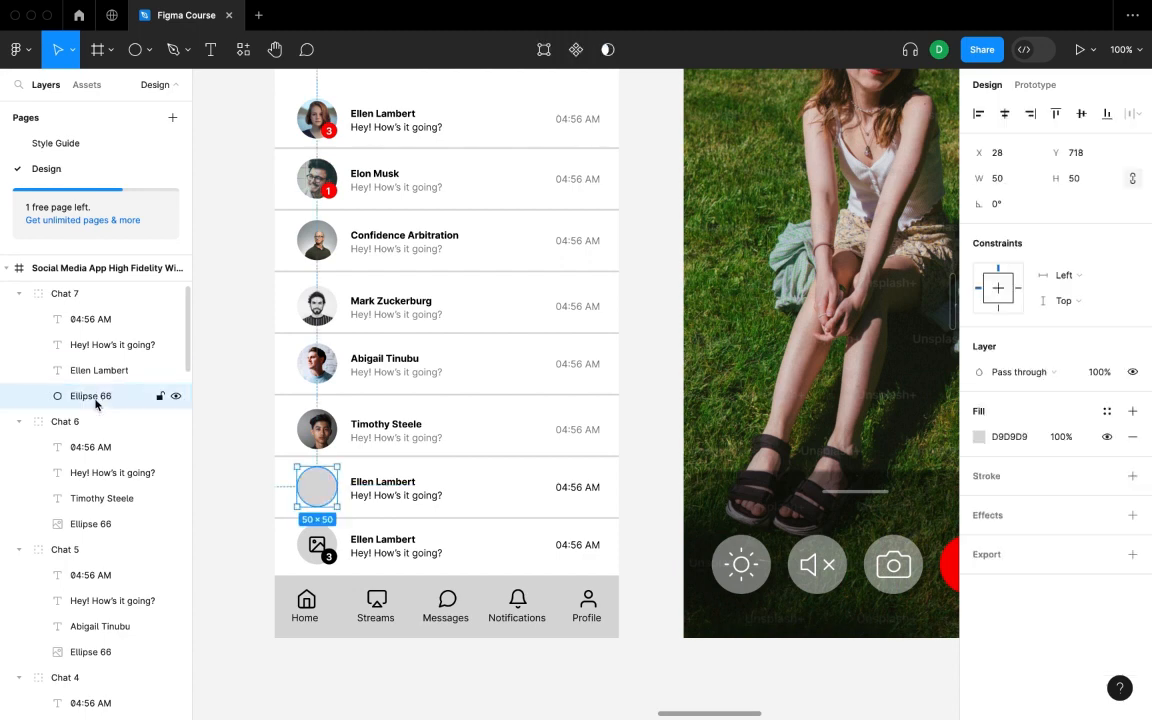
pyautogui.rightClick(652, 294)
pyautogui.moveTo(776, 422)
pyautogui.click(864, 168)
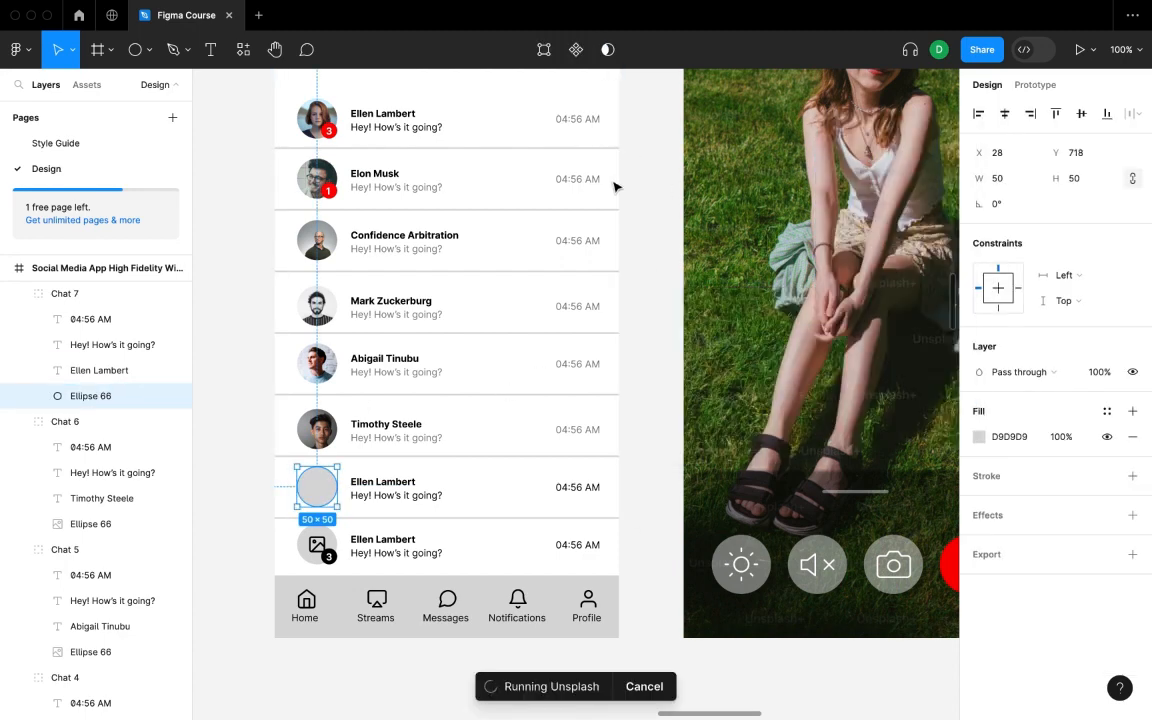
pyautogui.click(910, 352)
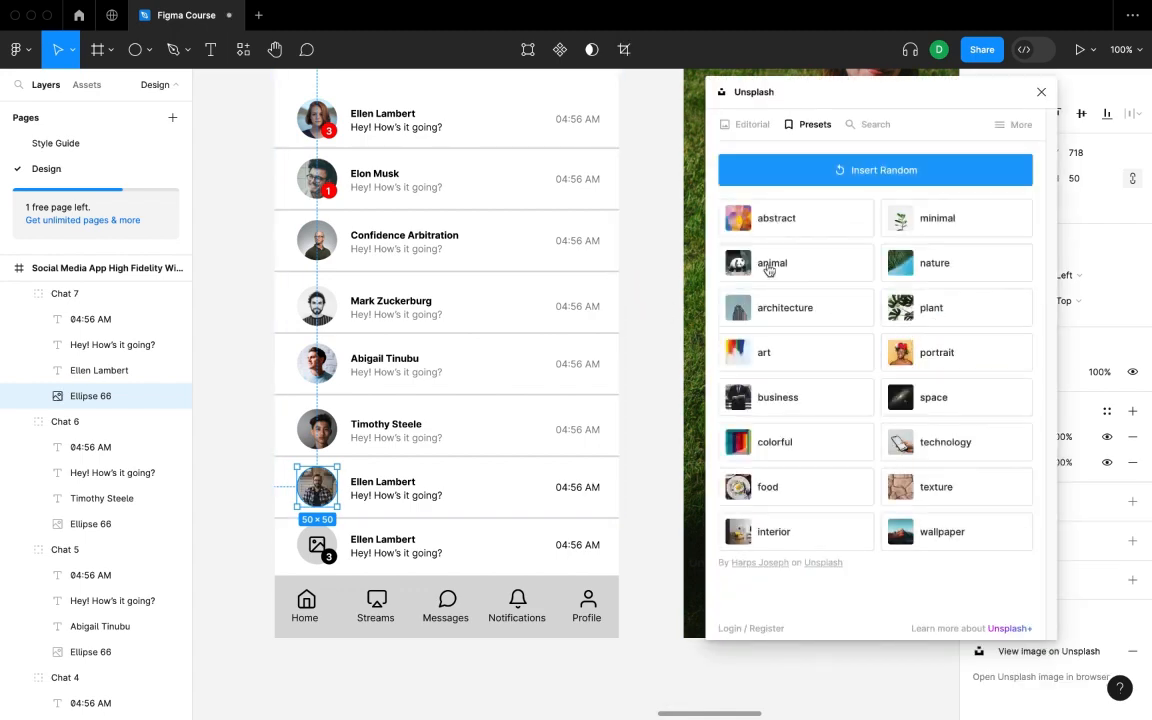
pyautogui.click(1041, 91)
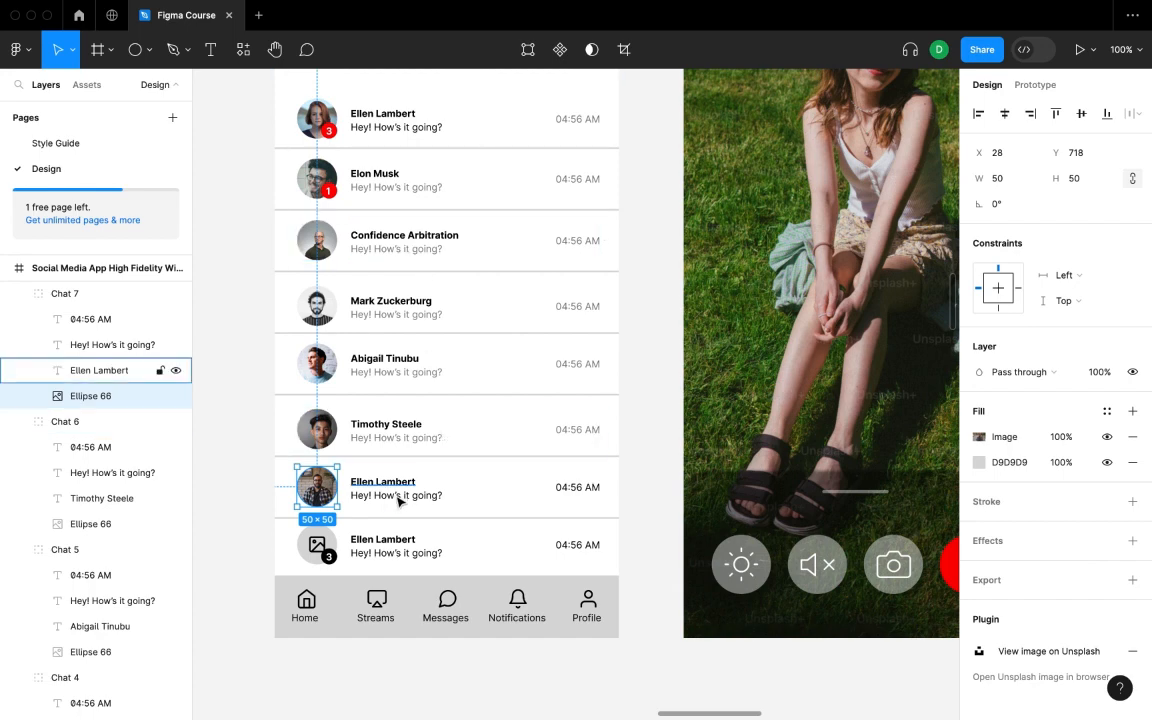
# - Fade Chat 7's 'Hey! How's it going?' message and 04:56 AM time to 50% opacity
pyautogui.click(158, 344)
pyautogui.write('50')
pyautogui.press('Return')
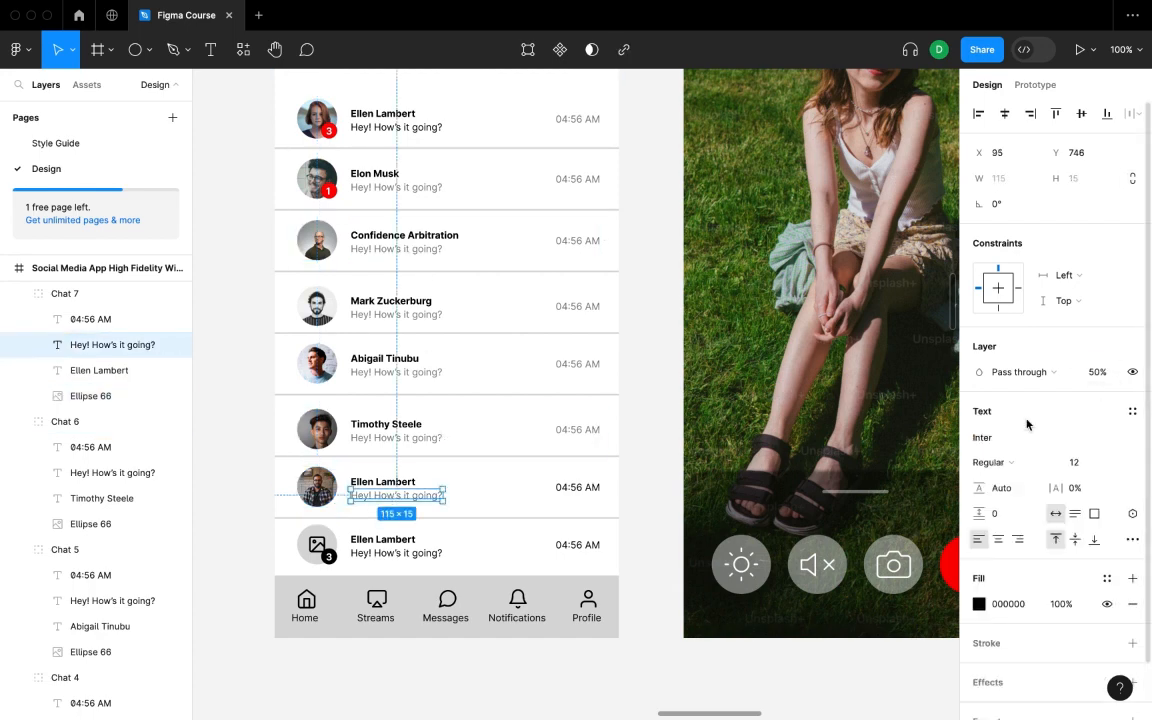
pyautogui.click(648, 499)
pyautogui.click(576, 494)
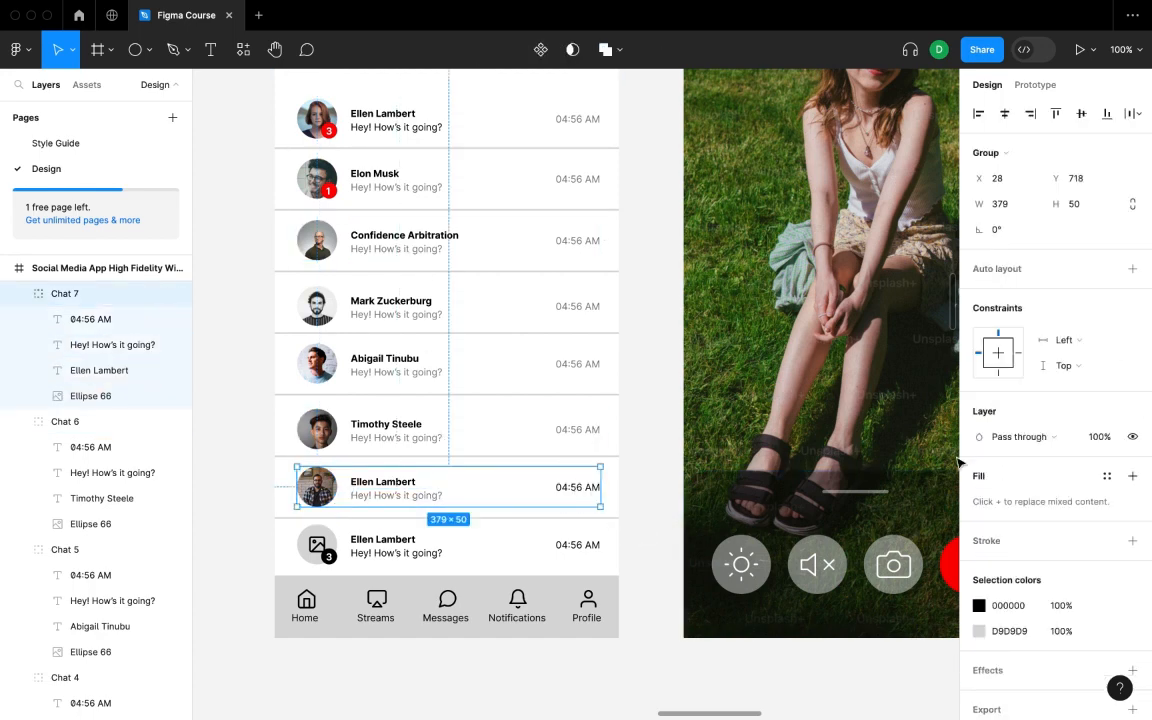
pyautogui.doubleClick(589, 488)
pyautogui.click(1097, 369)
pyautogui.write('50')
pyautogui.press('Return')
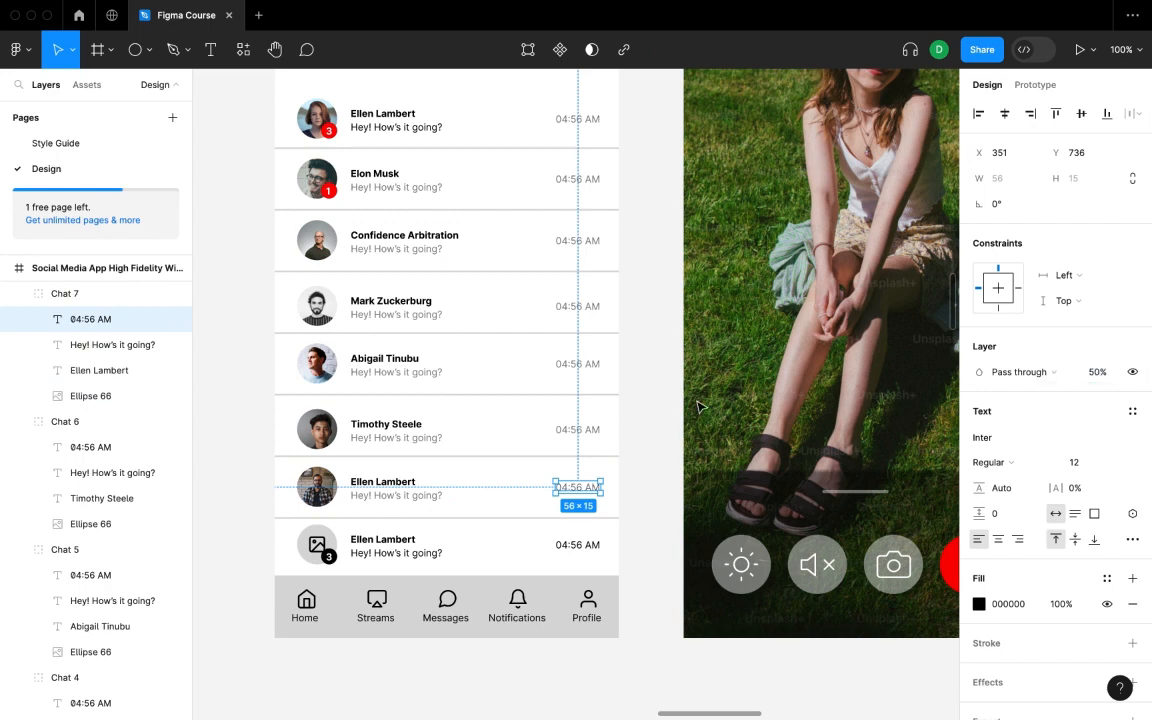
pyautogui.click(635, 422)
# - Delete Chat 8's placeholder image icon and unread count badge
pyautogui.scroll(-3, 567, 453)
pyautogui.click(481, 396)
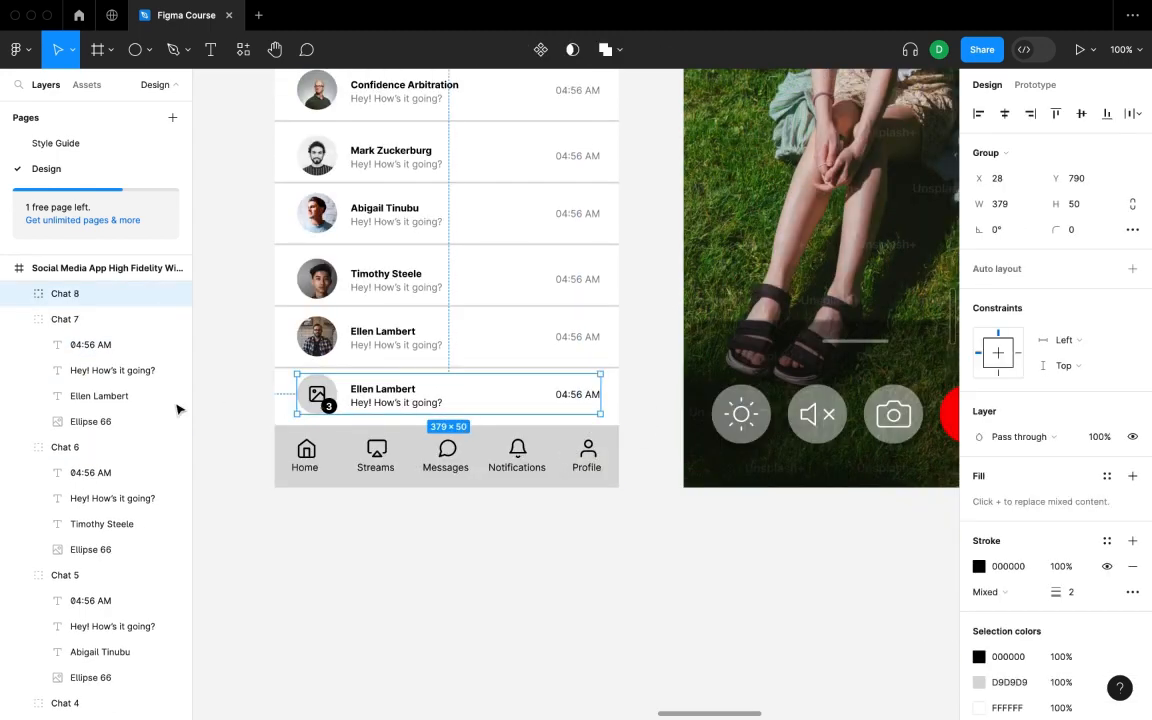
pyautogui.click(18, 293)
pyautogui.click(84, 421)
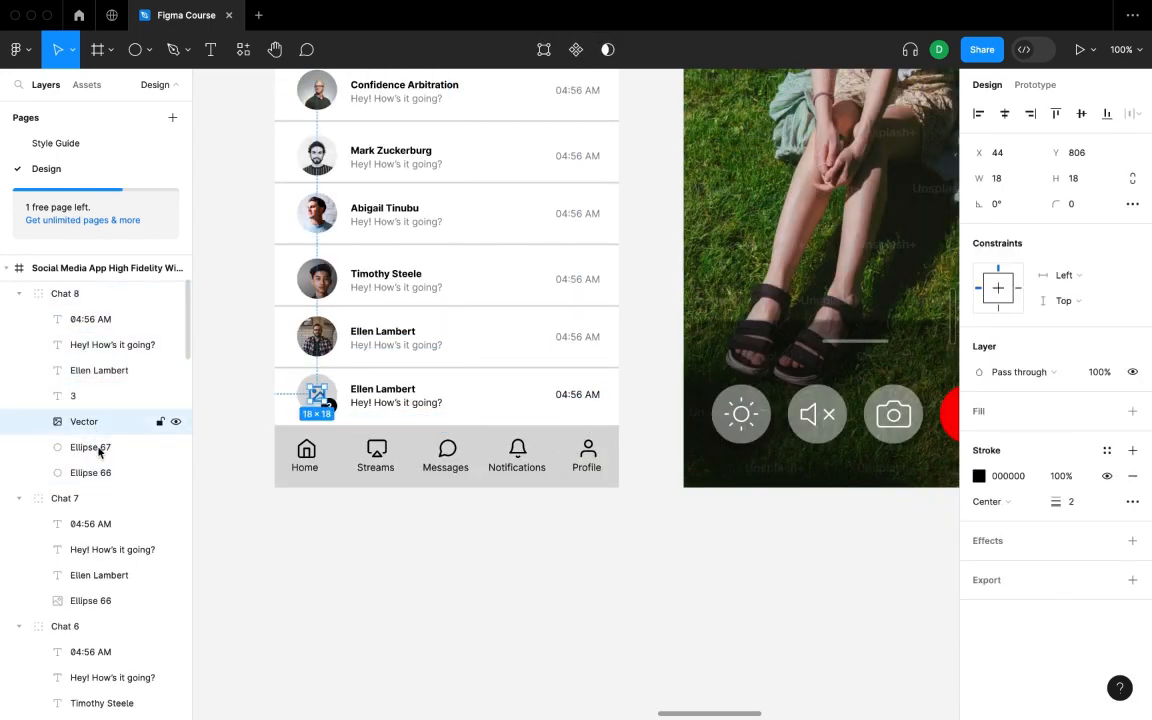
pyautogui.keyDown('shift'); pyautogui.click(103, 455); pyautogui.keyUp('shift')
pyautogui.keyDown('shift'); pyautogui.click(103, 398); pyautogui.keyUp('shift')
pyautogui.press('Delete')
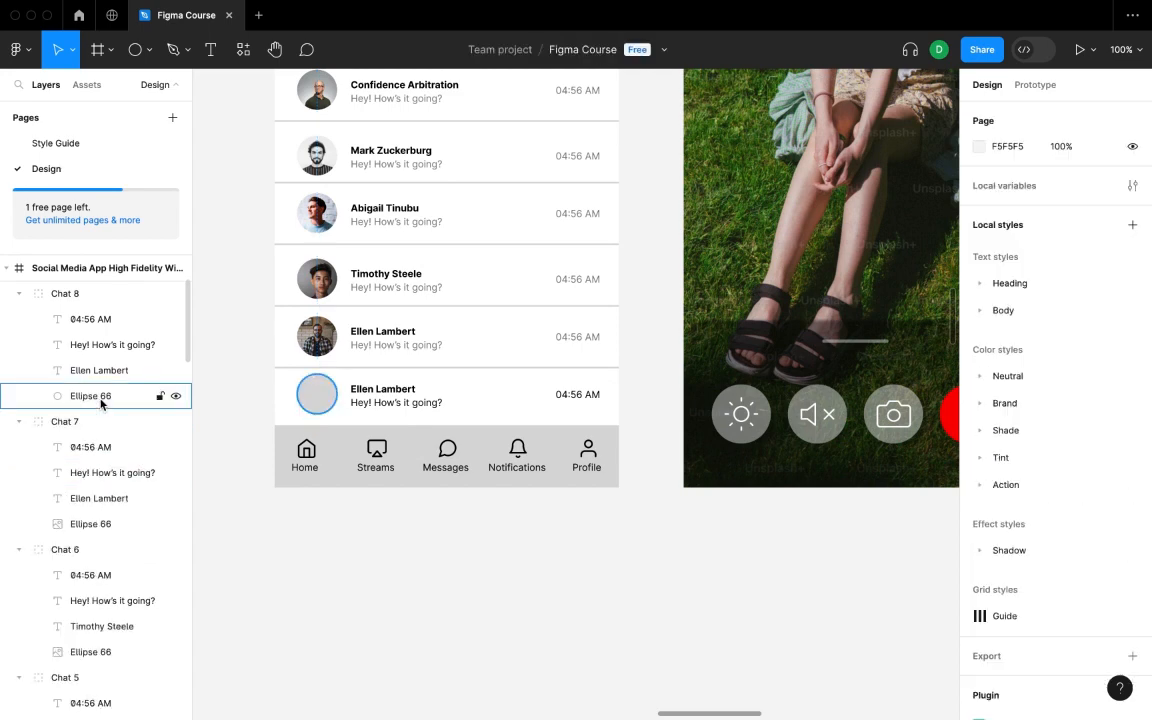
# - Fill Chat 8's avatar circle Ellipse 66 with an Unsplash portrait
pyautogui.click(103, 395)
pyautogui.rightClick(649, 315)
pyautogui.moveTo(760, 442)
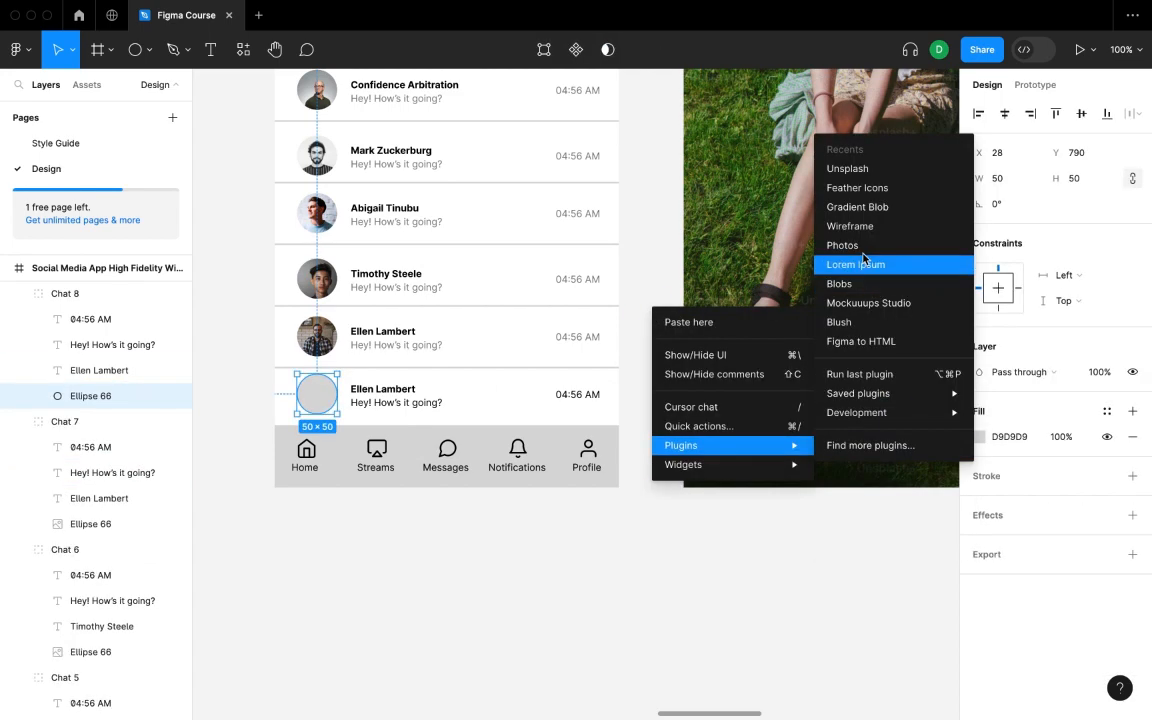
pyautogui.click(930, 184)
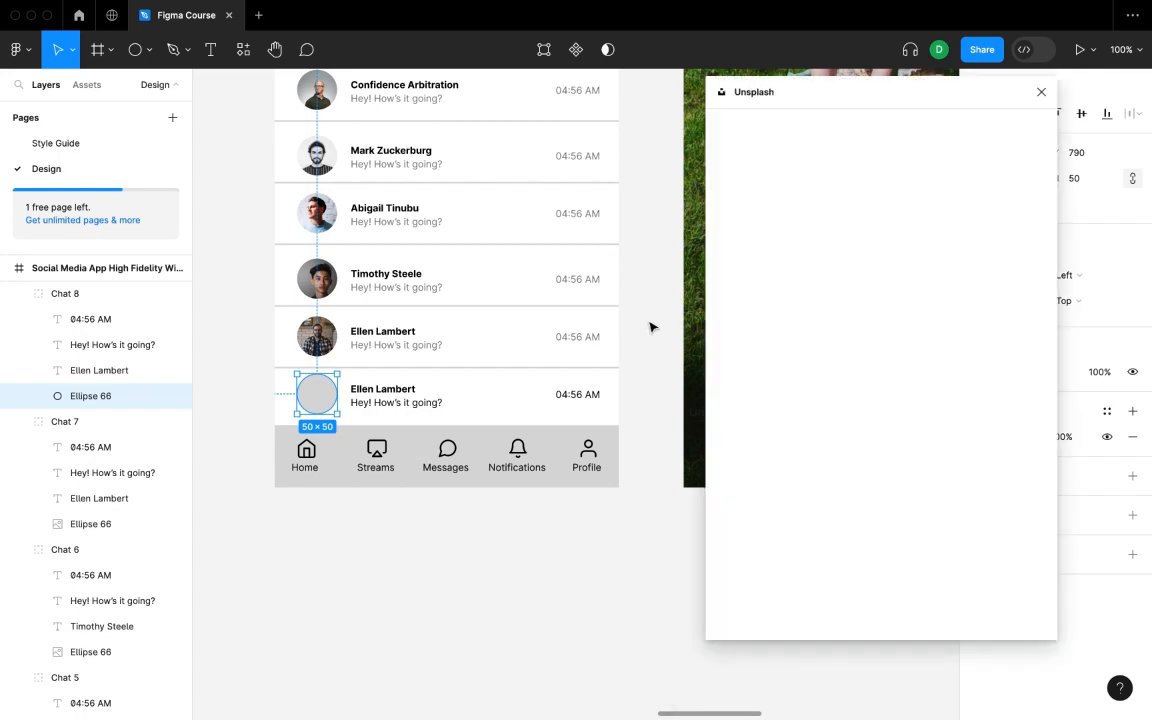
pyautogui.click(944, 368)
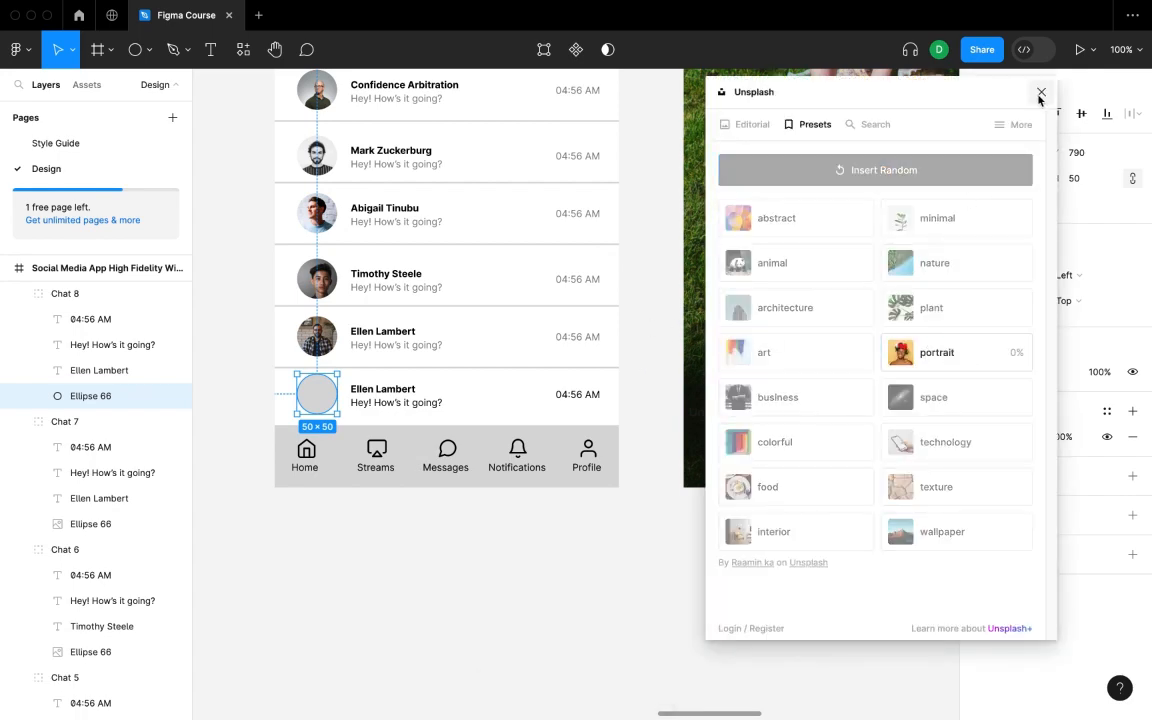
pyautogui.click(1040, 93)
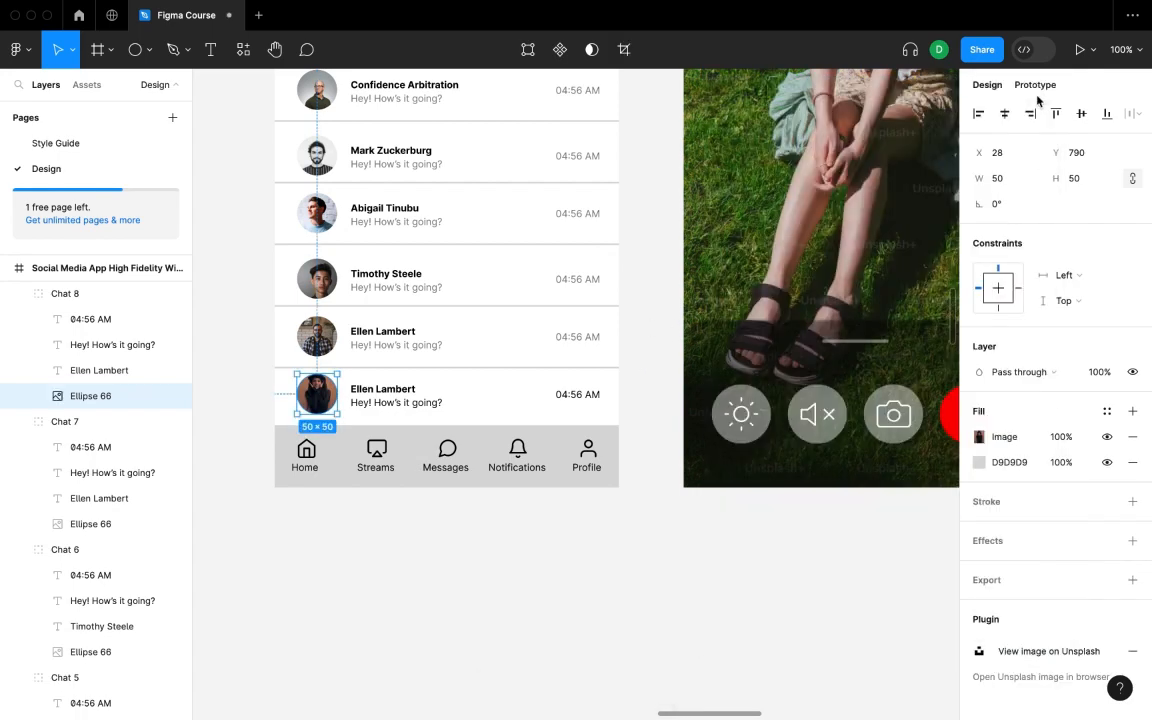
pyautogui.doubleClick(374, 390)
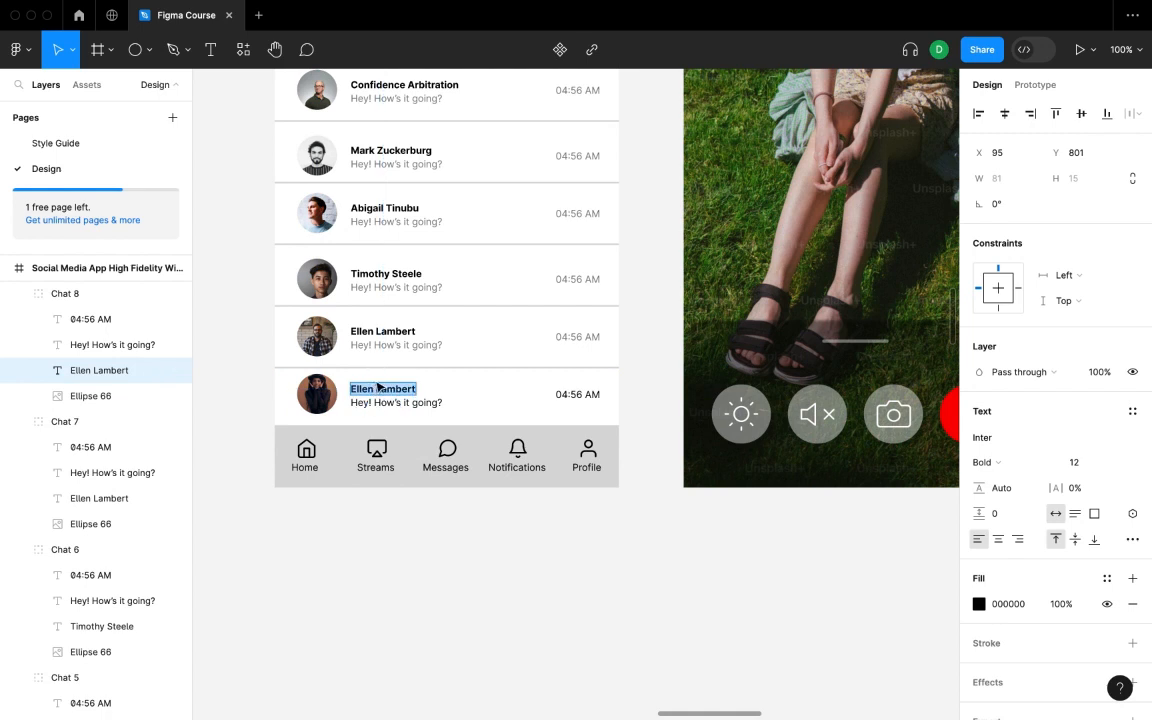
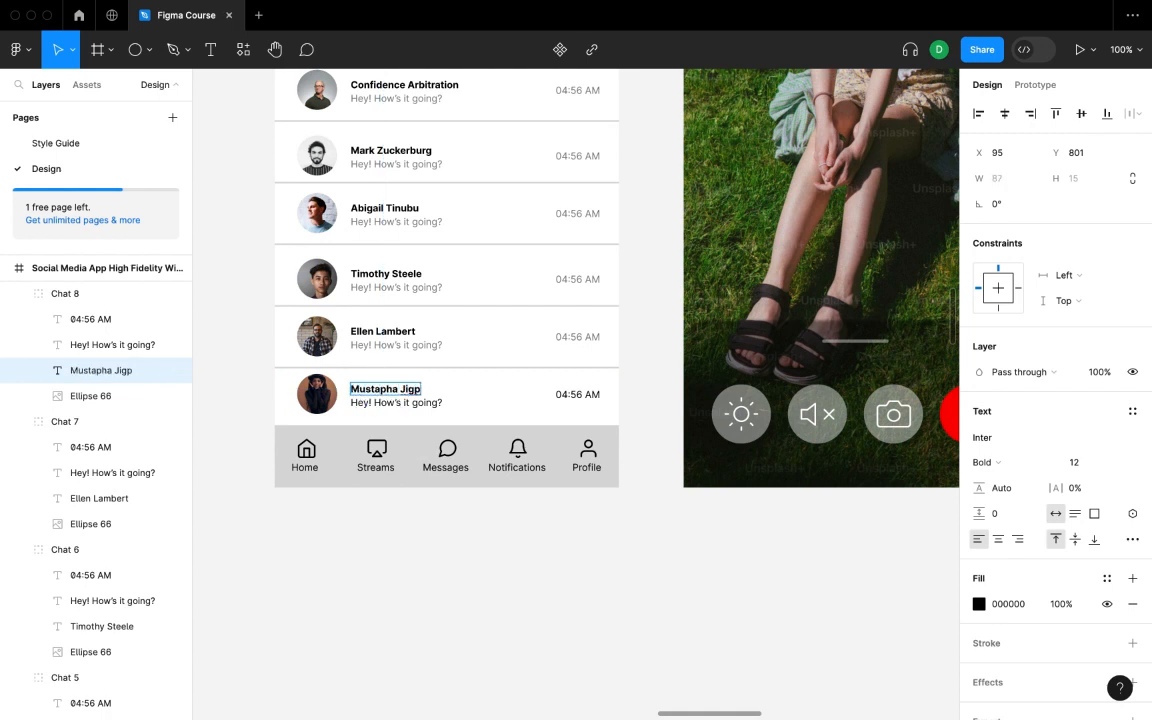
pyautogui.press('Escape')
pyautogui.click(365, 331)
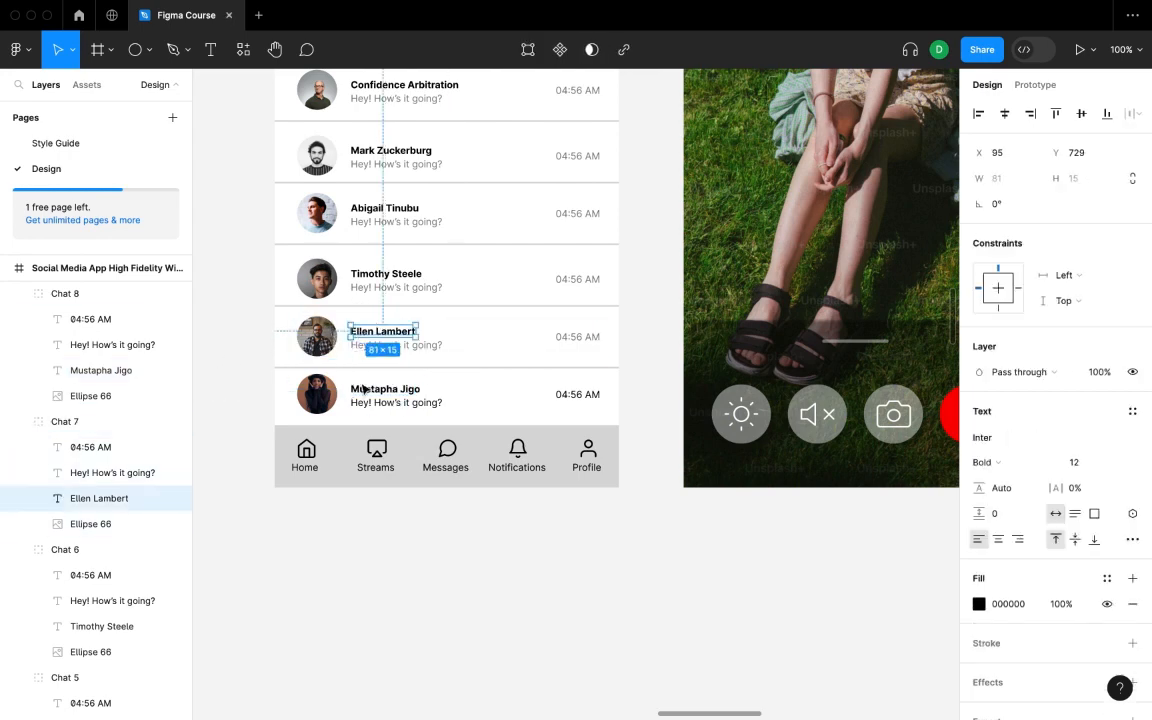
pyautogui.click(405, 403)
pyautogui.click(1101, 372)
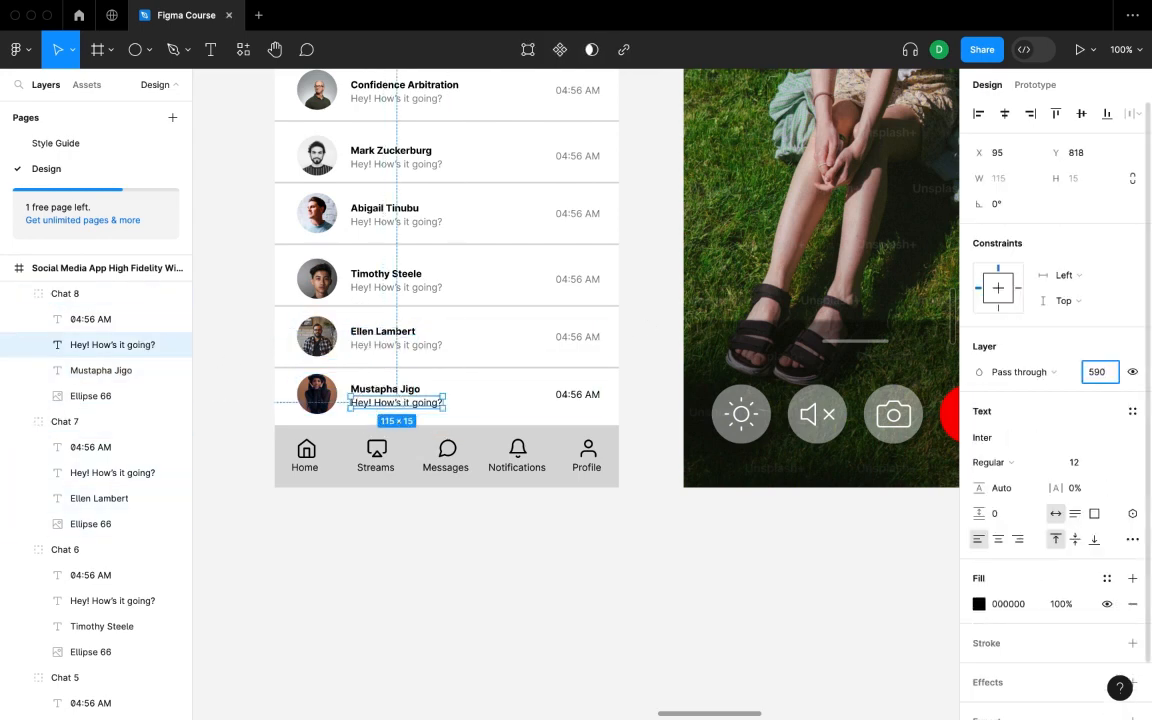
pyautogui.press('Return')
pyautogui.click(577, 470)
pyautogui.doubleClick(587, 400)
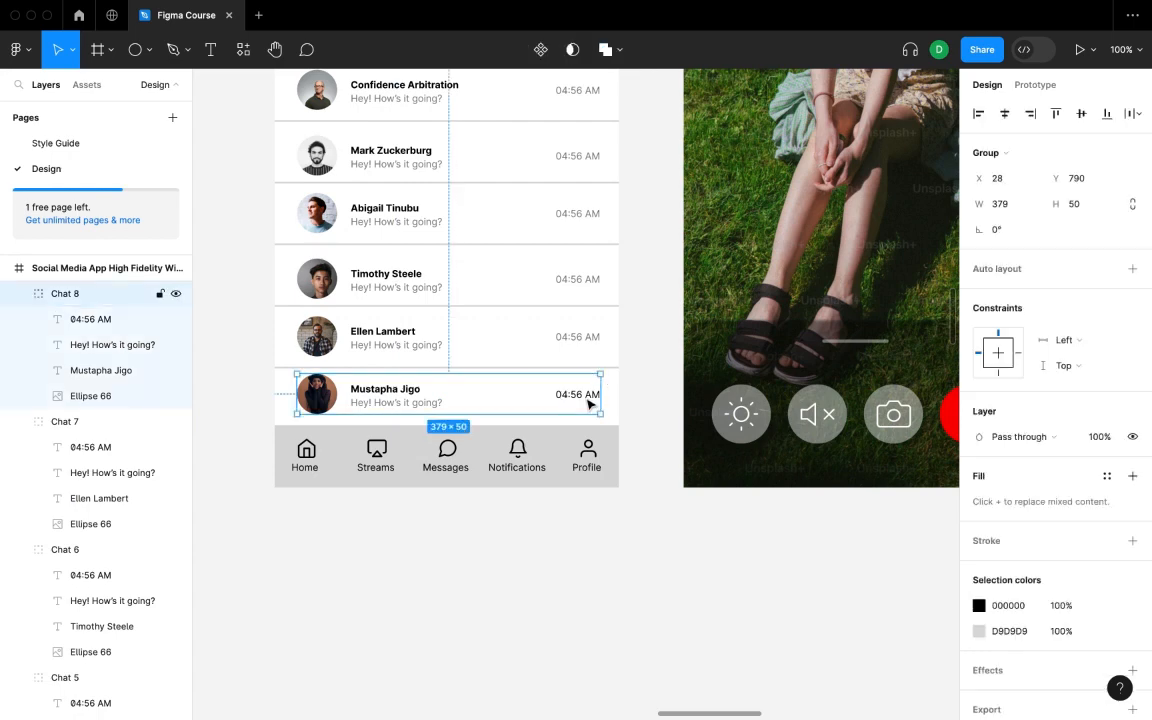
pyautogui.click(1098, 372)
pyautogui.write('50')
pyautogui.press('Return')
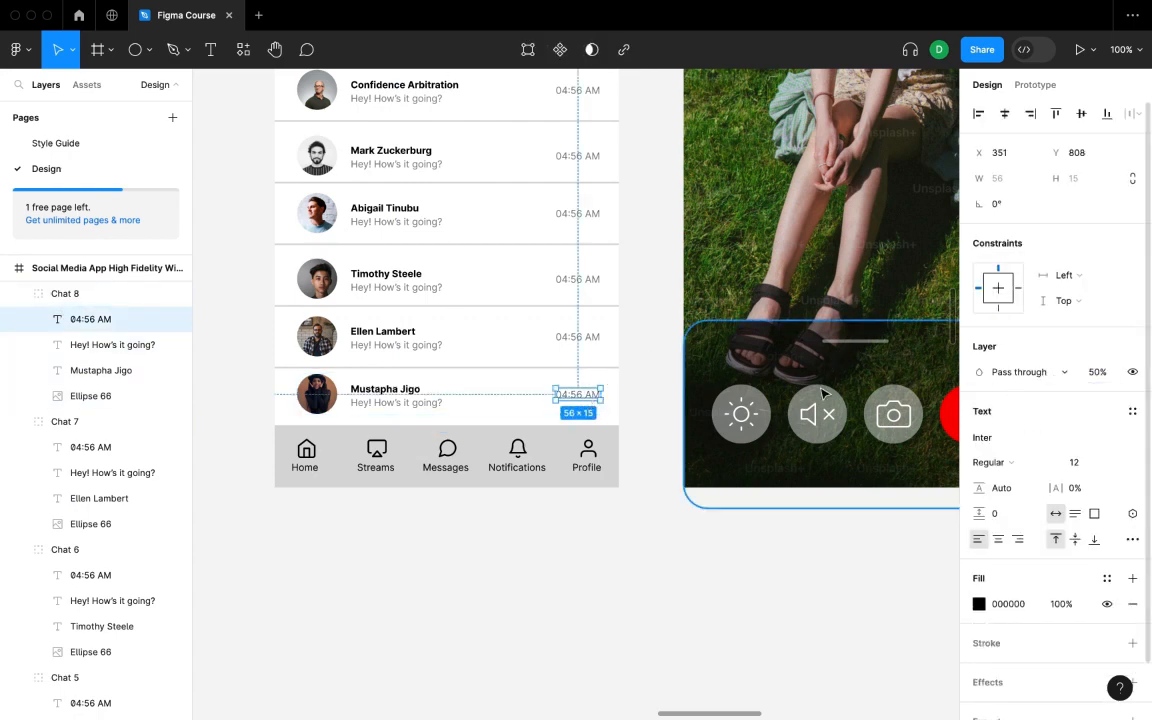
pyautogui.press('Escape')
pyautogui.doubleClick(416, 336)
pyautogui.doubleClick(404, 330)
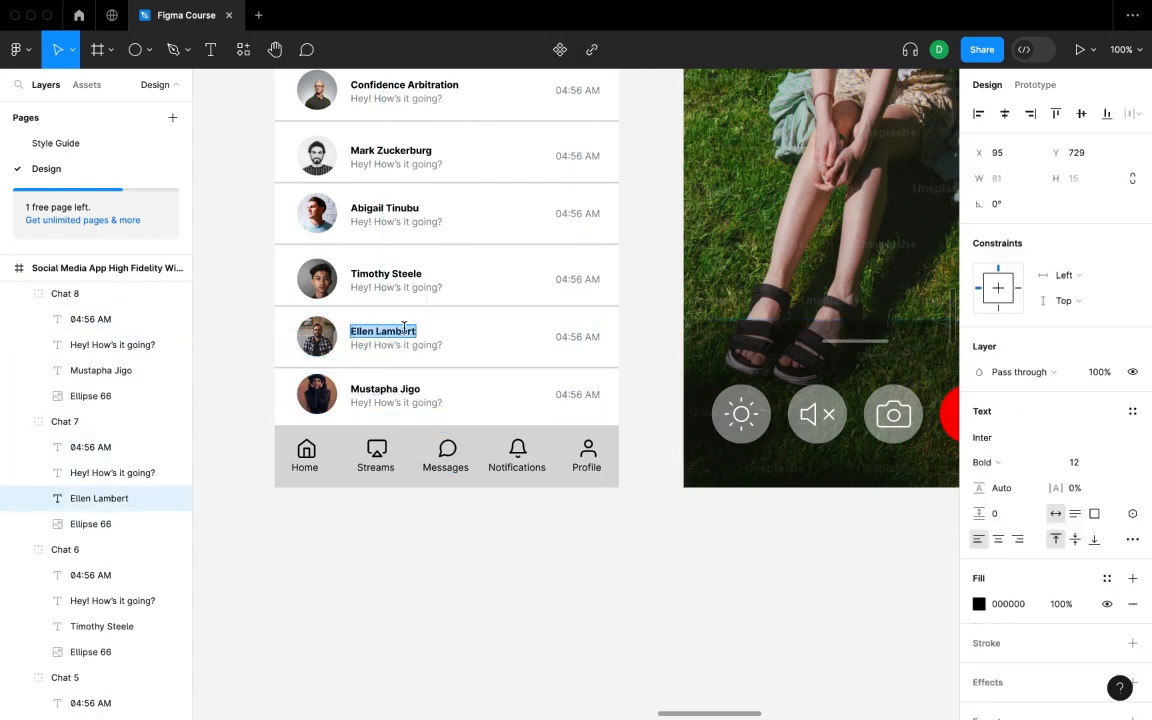
pyautogui.write('Coach Tailor')
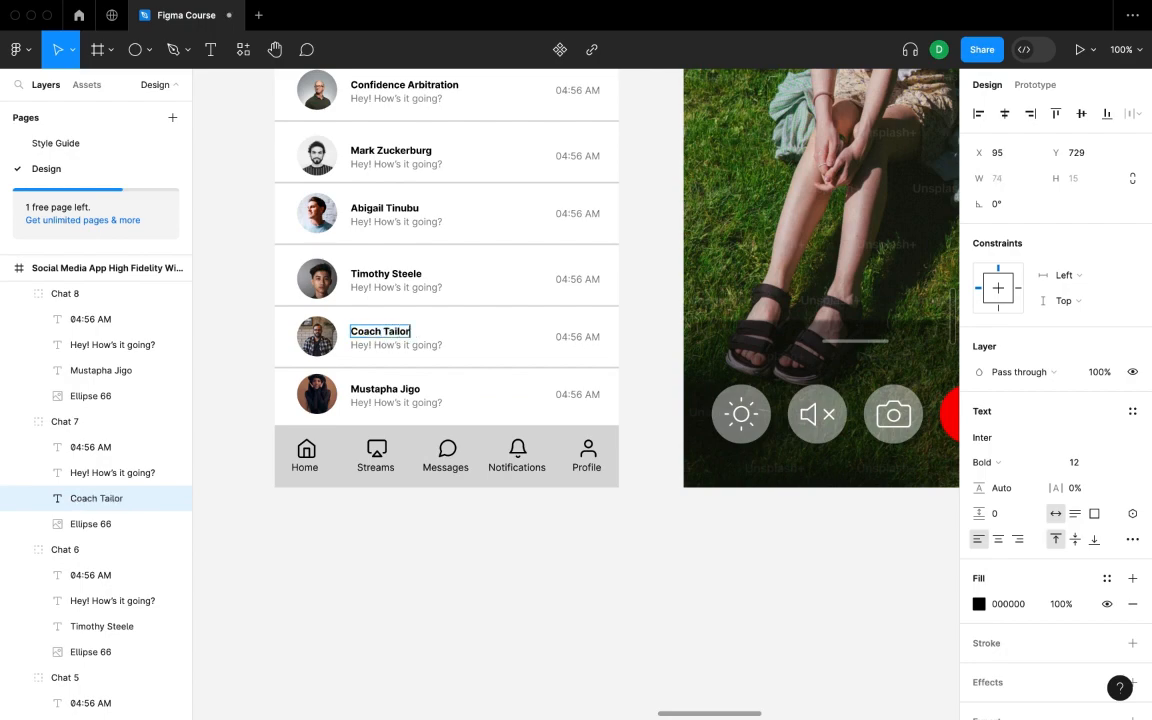
pyautogui.press('Escape')
pyautogui.scroll(7, 409, 294)
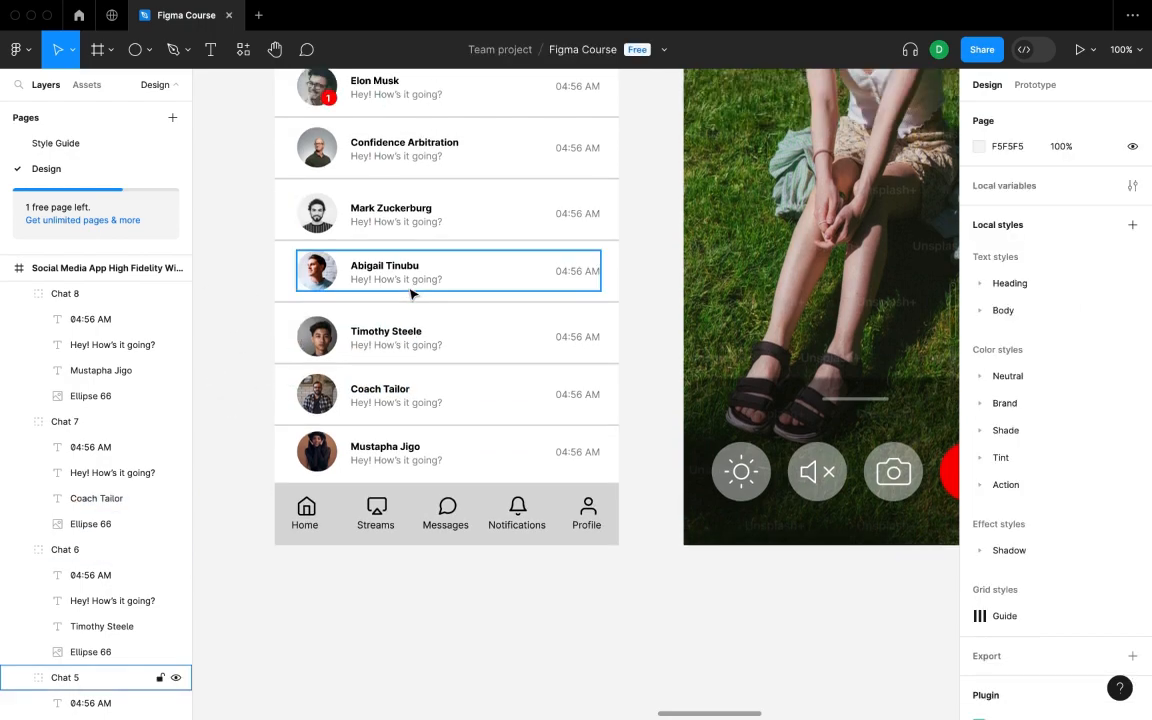
# - Make the Messages tab label fill and icon stroke red (FF0000)
pyautogui.scroll(-8, 407, 295)
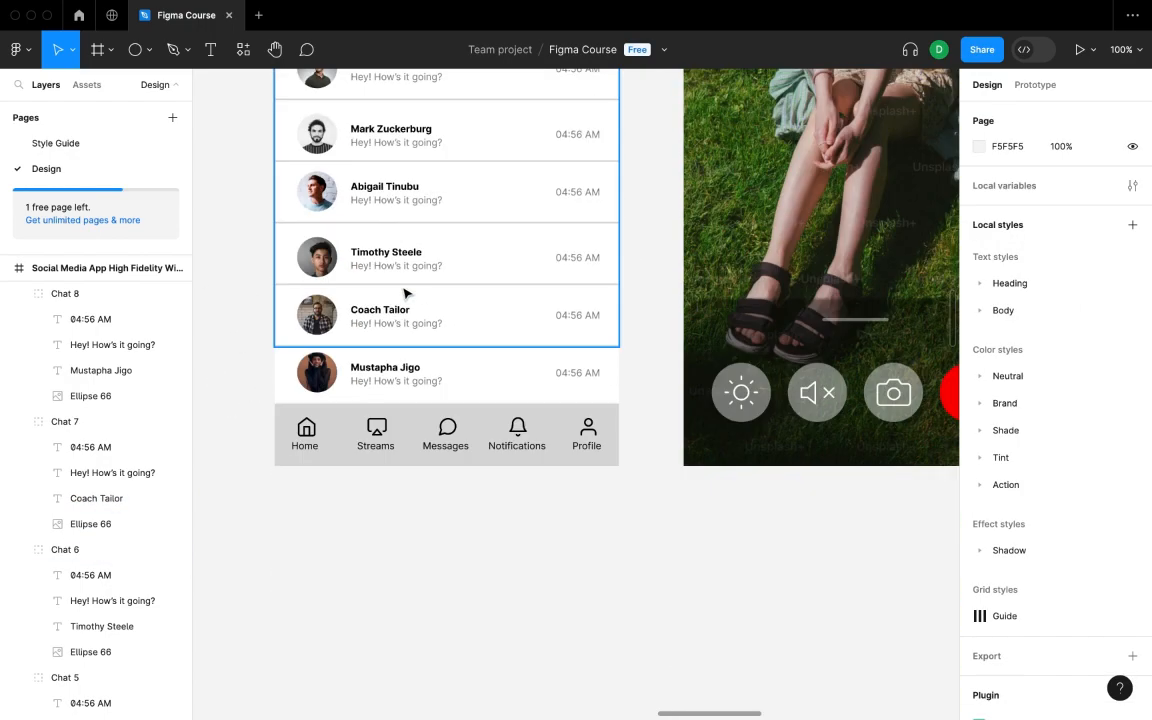
pyautogui.doubleClick(450, 410)
pyautogui.click(38, 371)
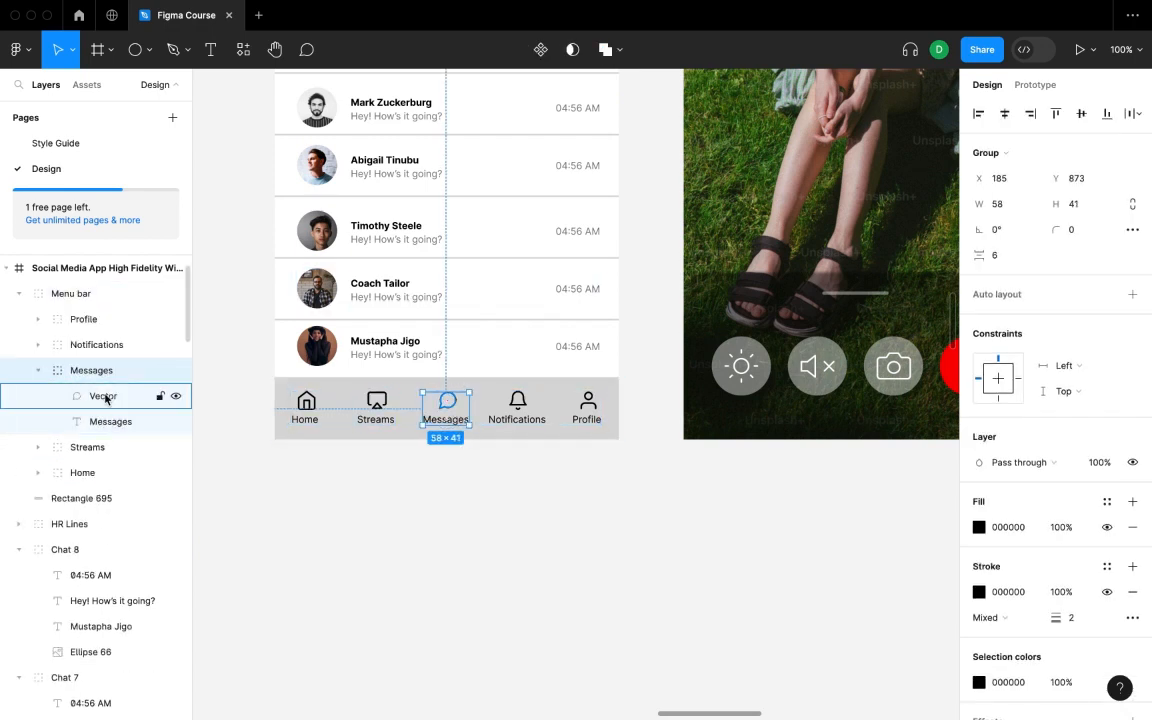
pyautogui.click(110, 421)
pyautogui.click(980, 603)
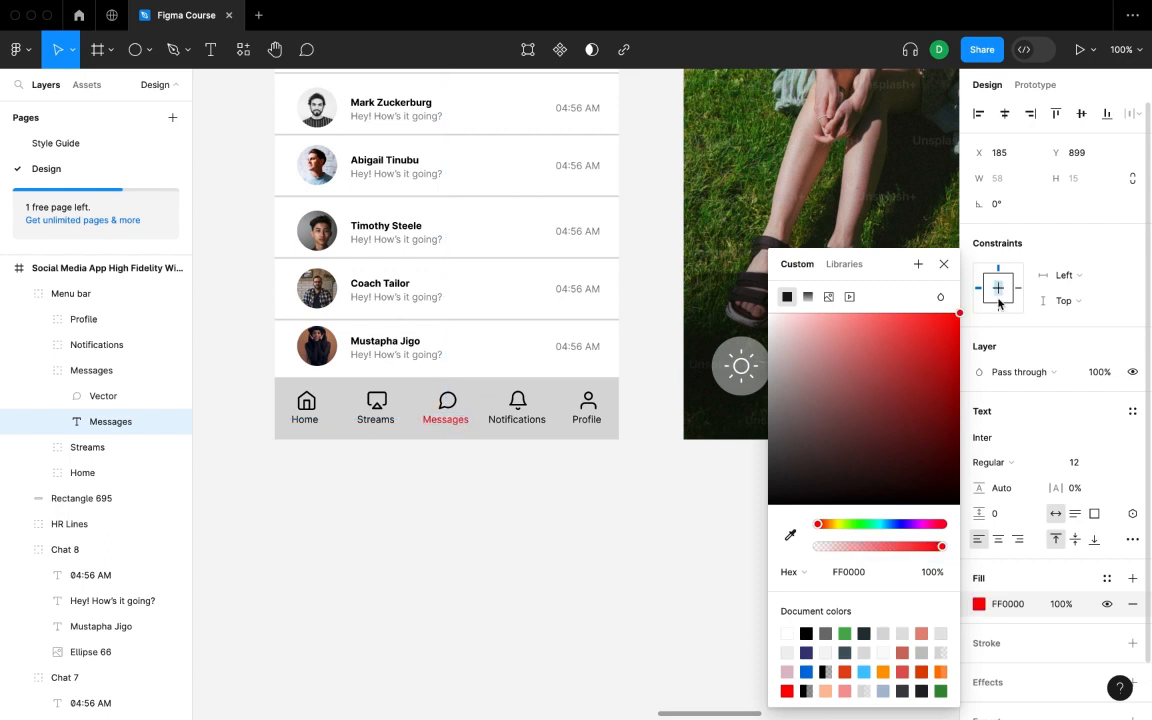
pyautogui.press('Escape')
pyautogui.click(103, 398)
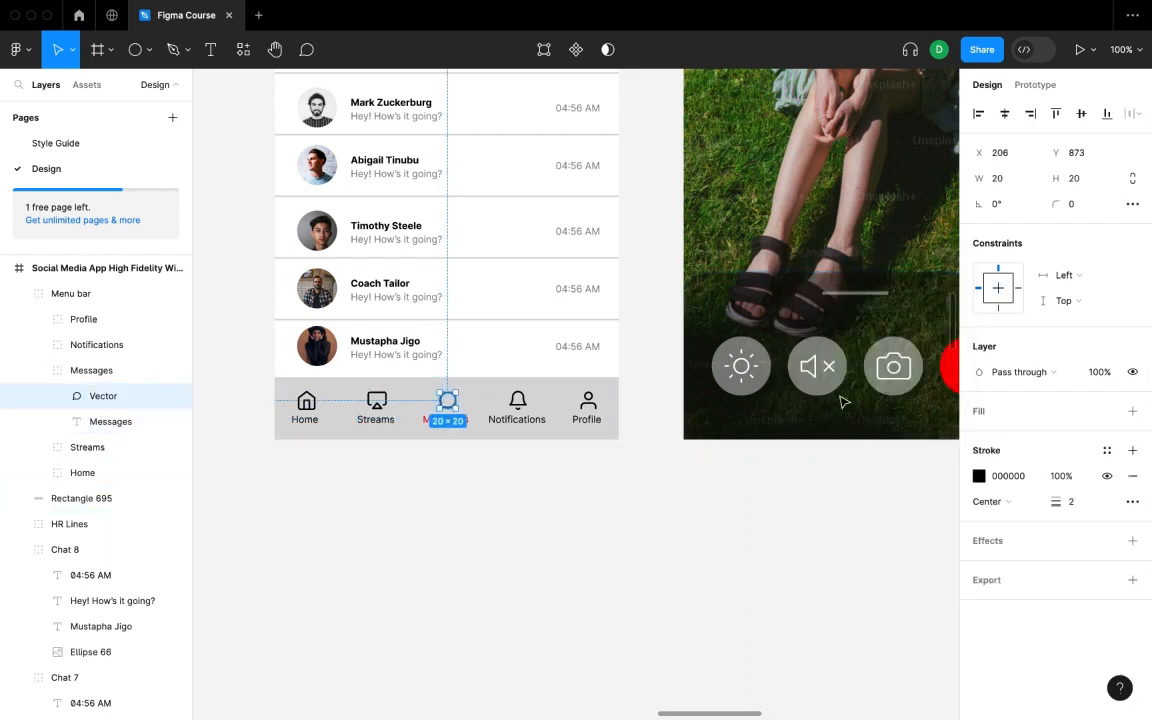
pyautogui.click(978, 476)
pyautogui.press('Escape')
# - Zoom out to review the finished Messages screen among the surrounding frames
pyautogui.click(479, 542)
pyautogui.moveTo(474, 444); pyautogui.dragTo(397, 642)
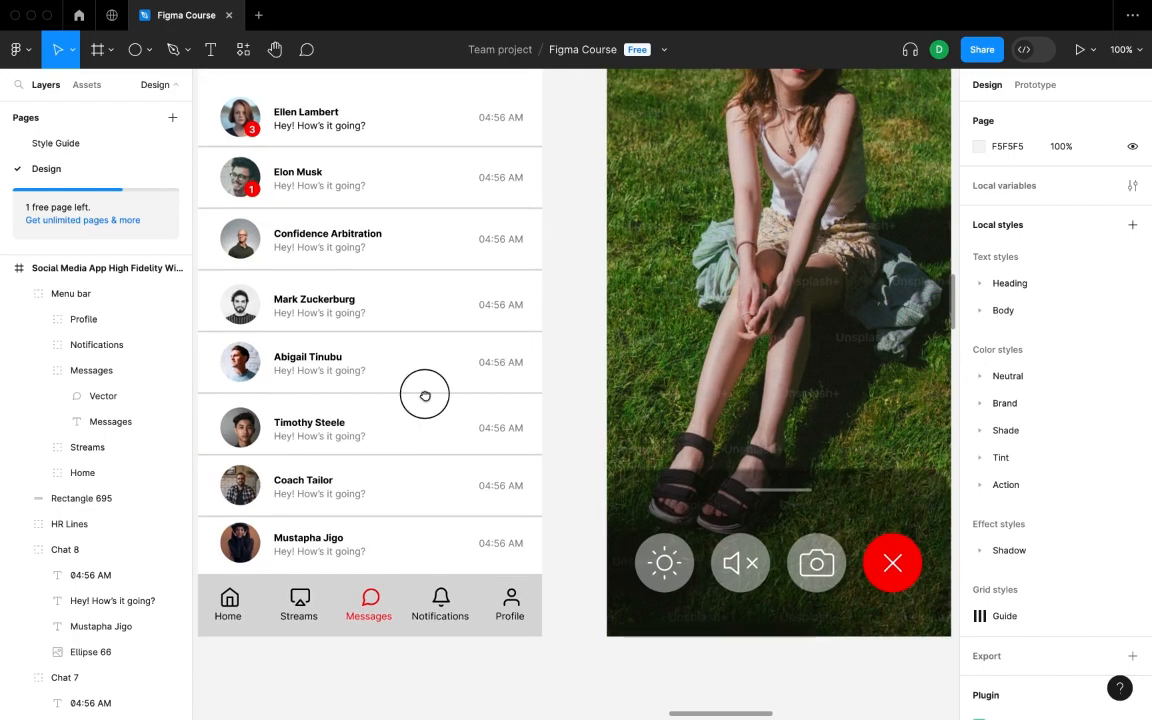
pyautogui.moveTo(424, 391); pyautogui.dragTo(440, 522)
pyautogui.keyDown('alt'); pyautogui.click(440, 522); pyautogui.keyUp('alt')
pyautogui.keyDown('alt'); pyautogui.click(440, 522); pyautogui.keyUp('alt')
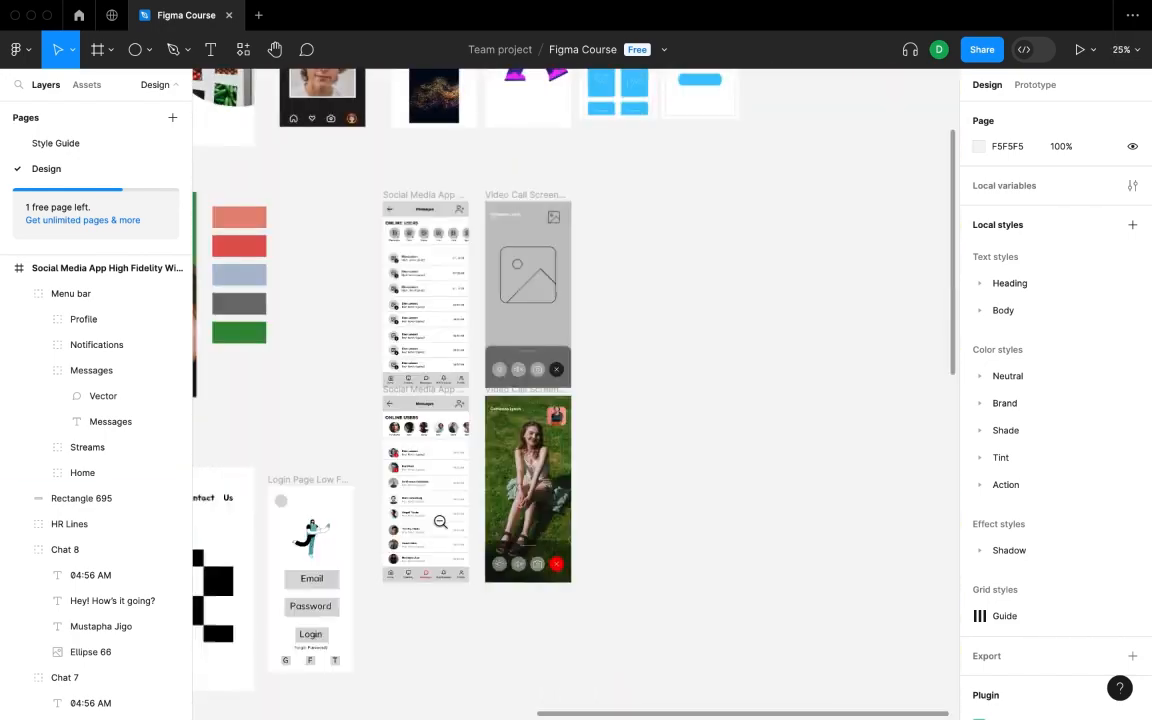
pyautogui.click(417, 318)
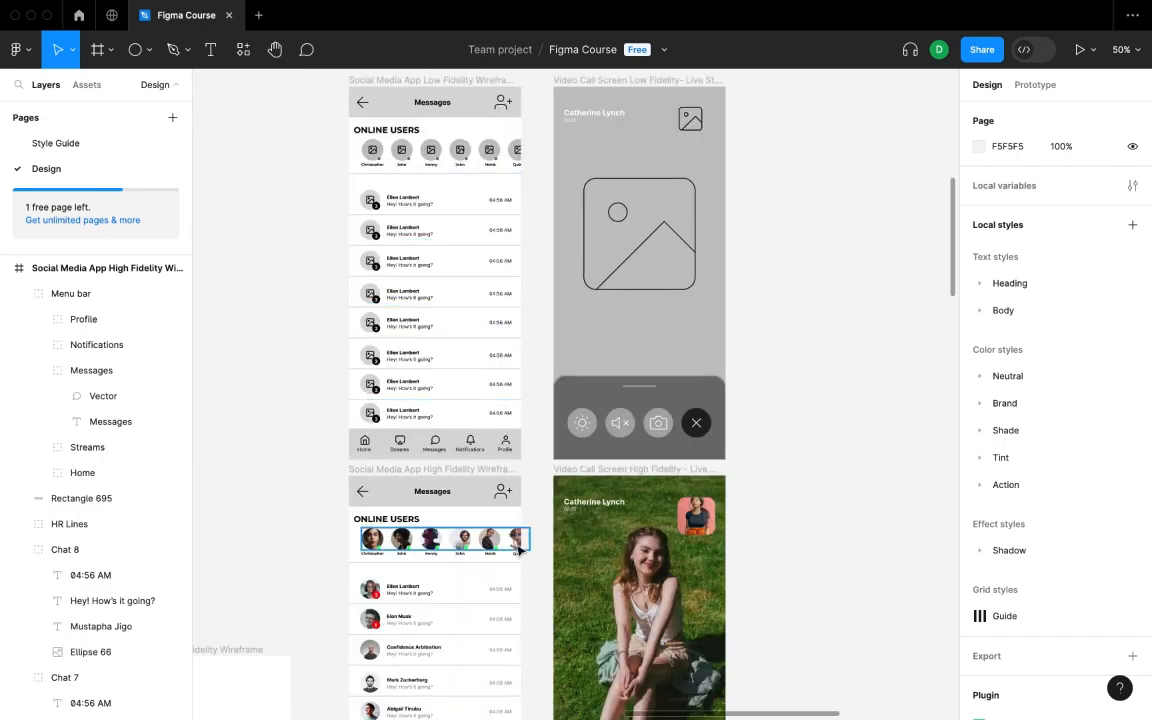
# - Move the small image frame into the OTT website frame
pyautogui.scroll(-5, 527, 490)
pyautogui.scroll(3, 470, 478)
pyautogui.scroll(-20, 470, 475)
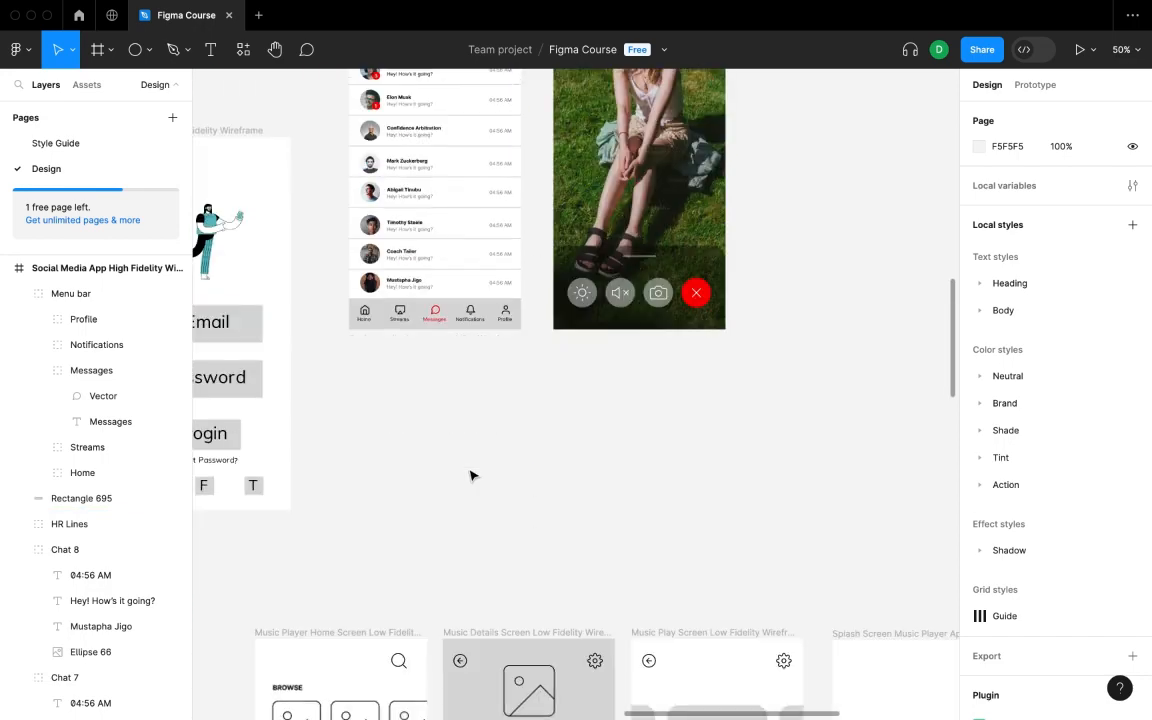
pyautogui.hscroll(3, 524, 470)
pyautogui.scroll(-13, 524, 470)
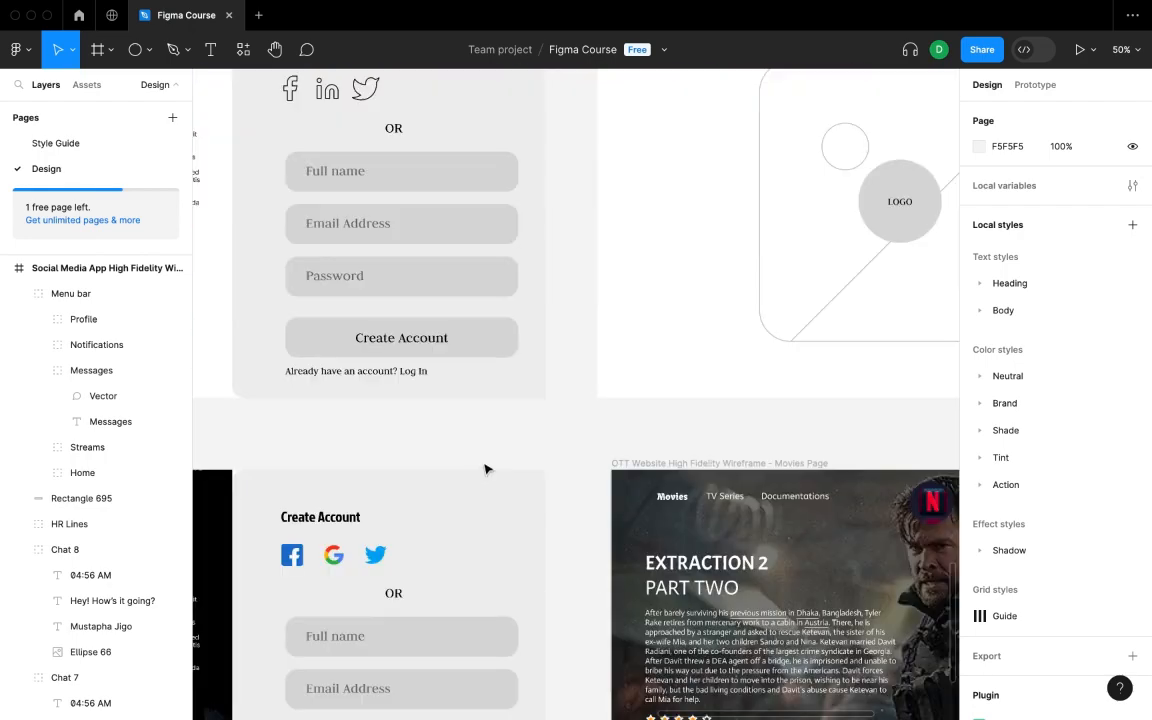
pyautogui.scroll(-10, 526, 467)
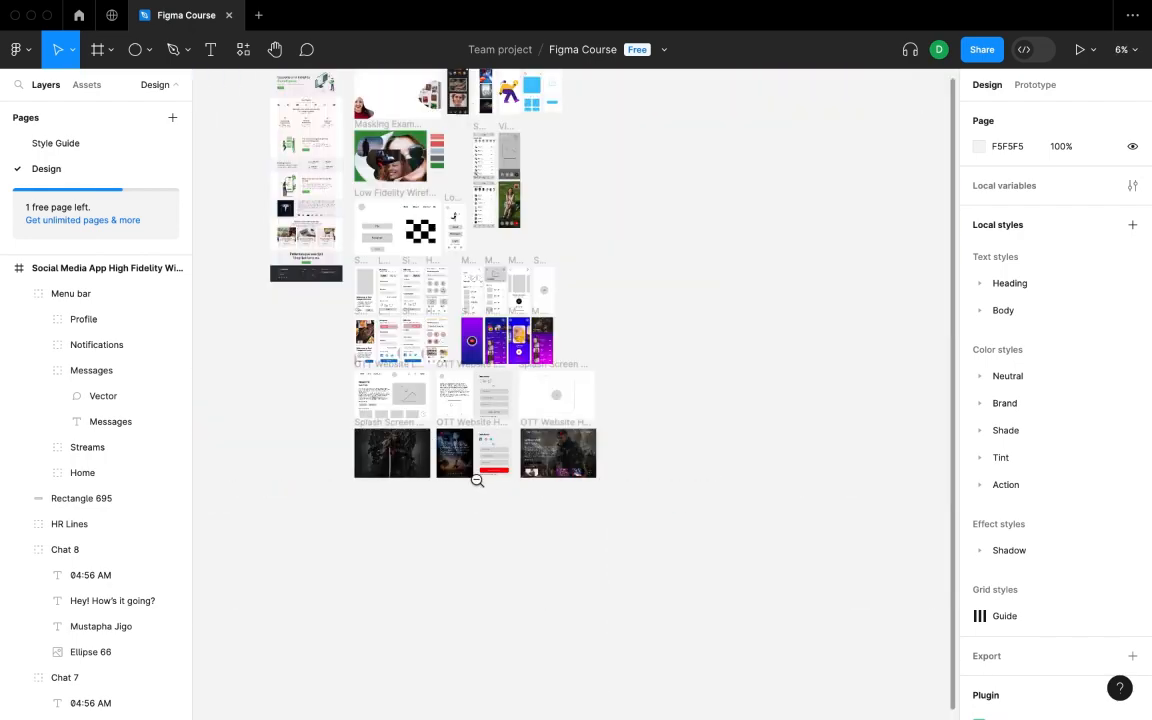
pyautogui.click(524, 536)
pyautogui.moveTo(516, 506); pyautogui.dragTo(555, 605)
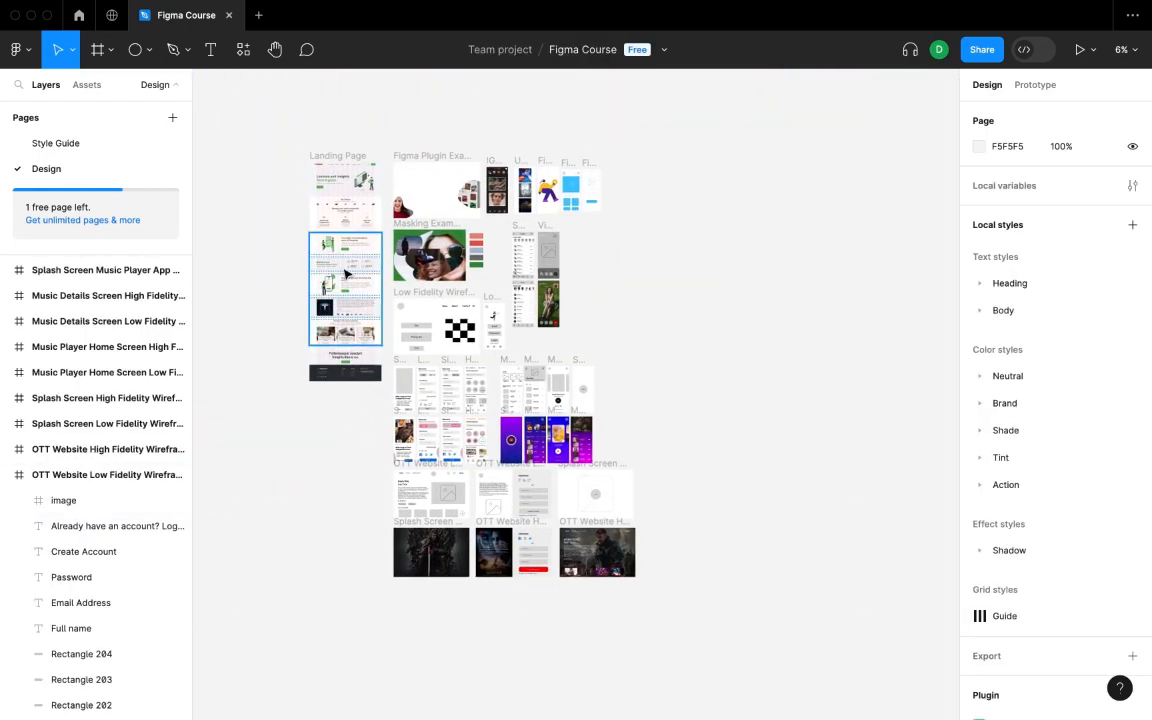